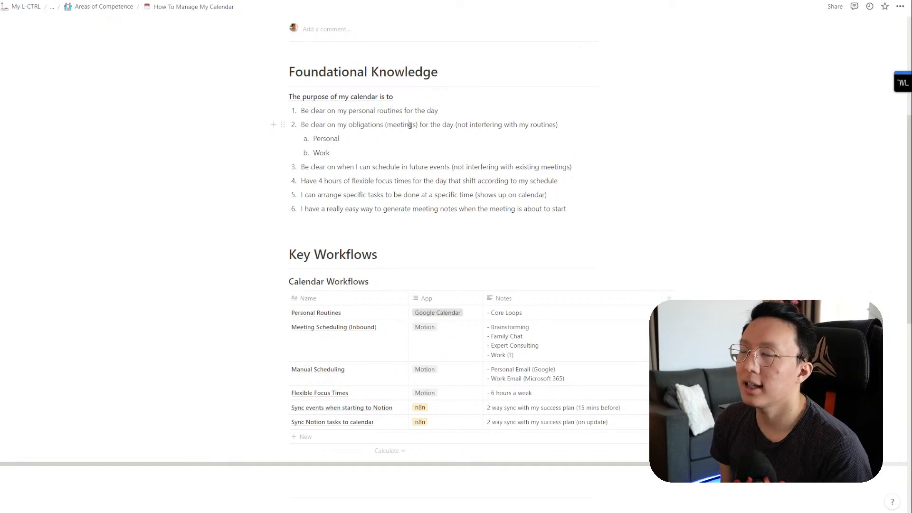
Step: Scroll the notes and highlight the Personal Routines row and the obligations item
scroll(411, 126, up, 5)
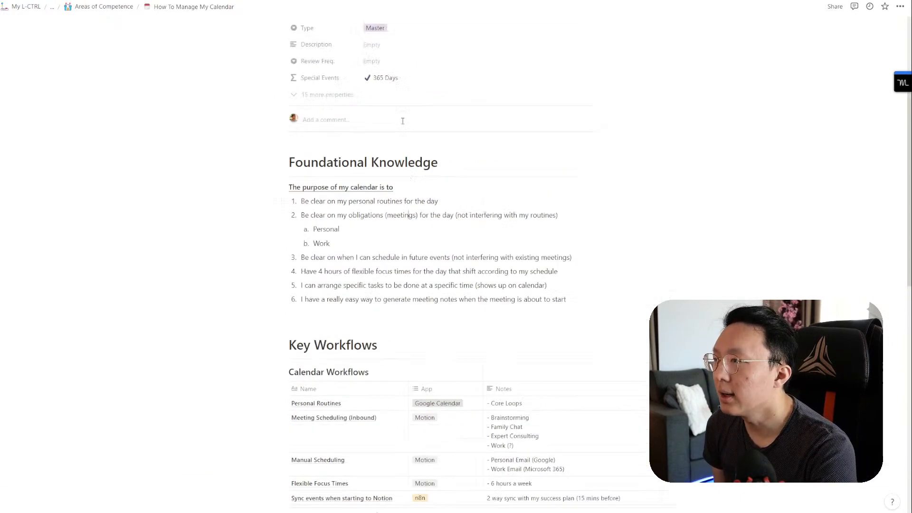
scroll(490, 331, down, 5)
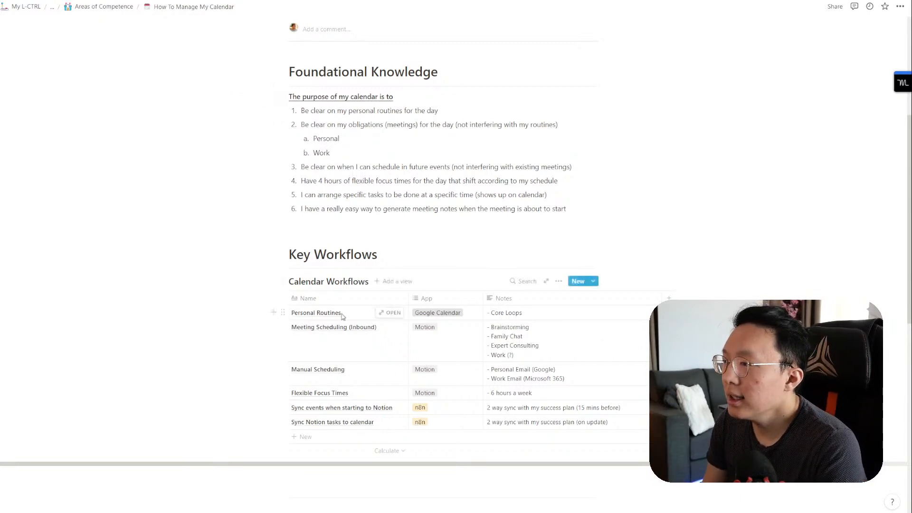
drag(329, 316, 496, 315)
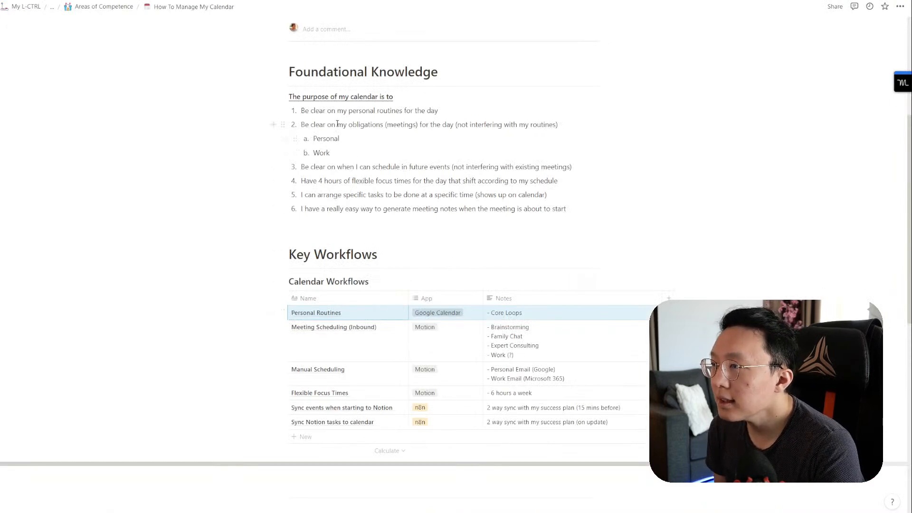
drag(336, 124, 334, 154)
click(356, 152)
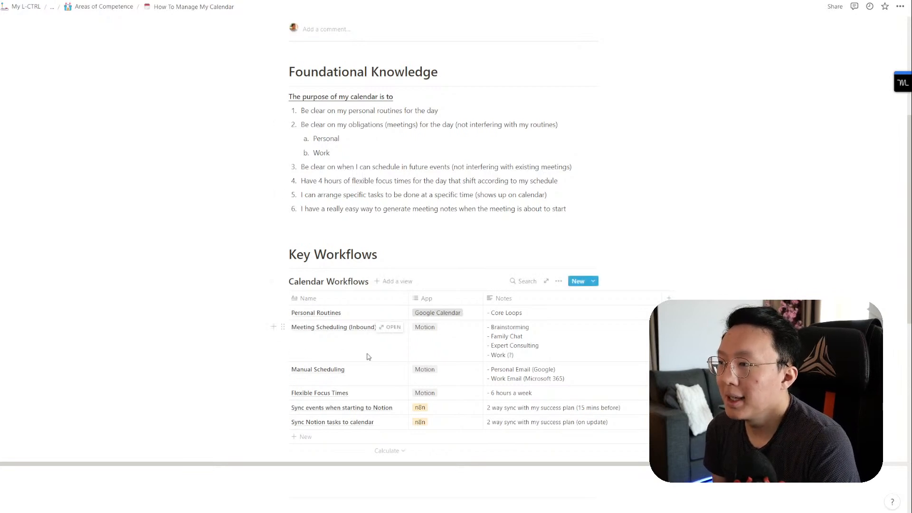
Step: Copy the Brainstorming template's booking link from Motion's Scheduler
click(283, 324)
key(Escape)
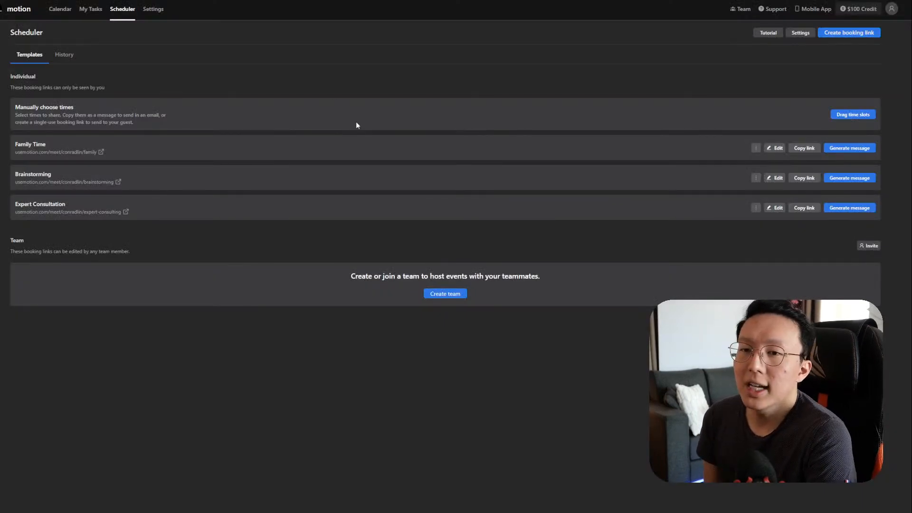
click(803, 178)
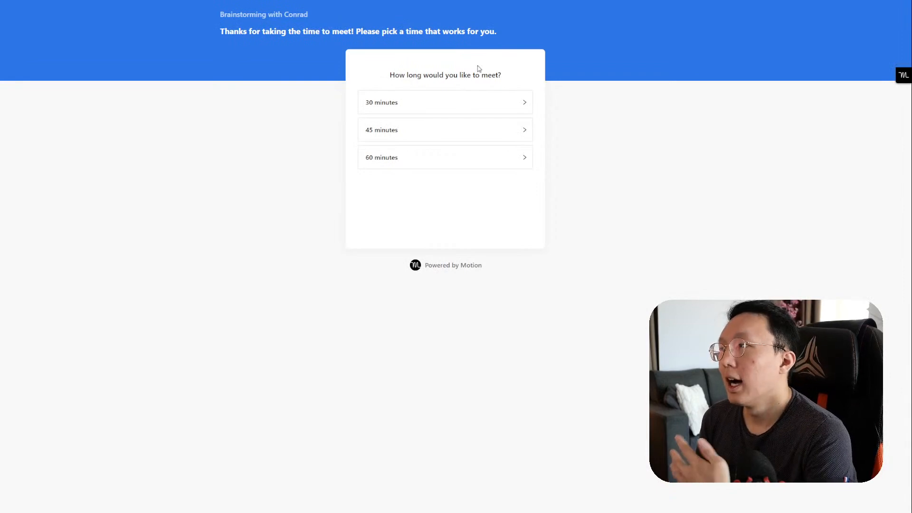
click(434, 106)
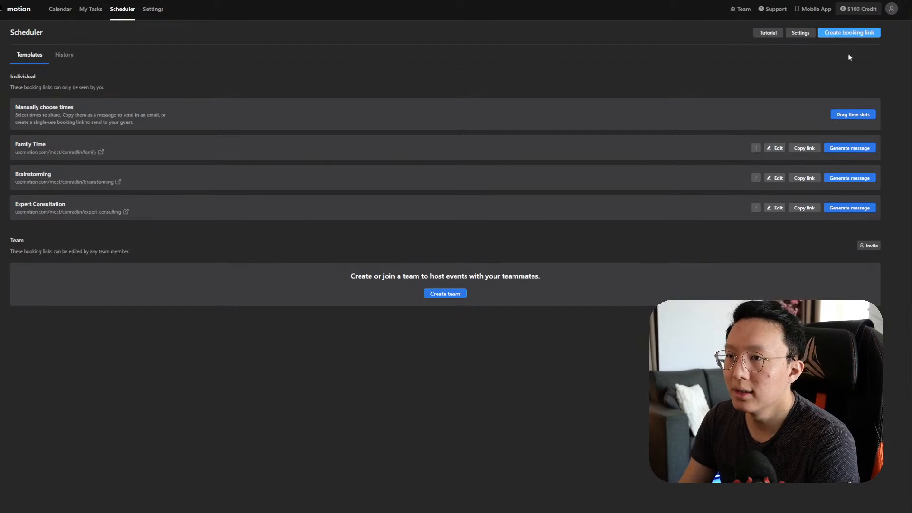
Step: Abandon a new booking template and start hand-picking time slots to share availability
click(849, 34)
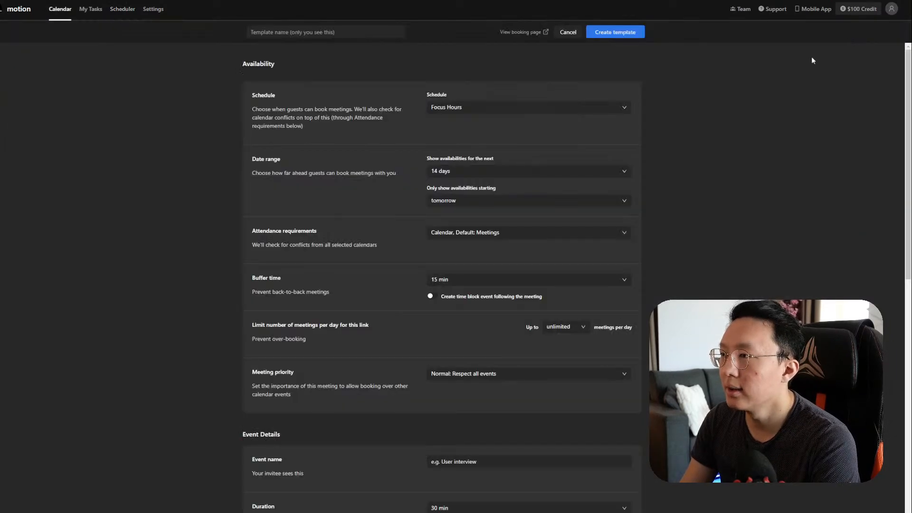
click(95, 11)
click(122, 11)
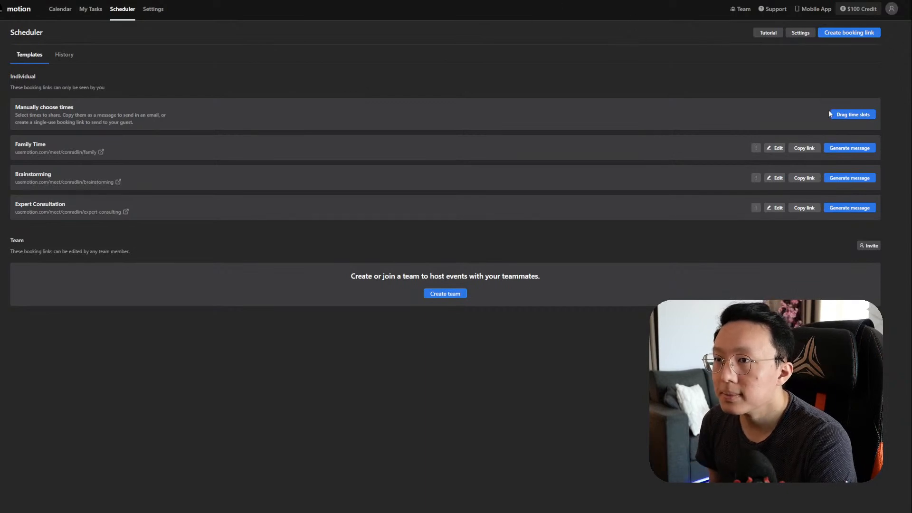
click(841, 116)
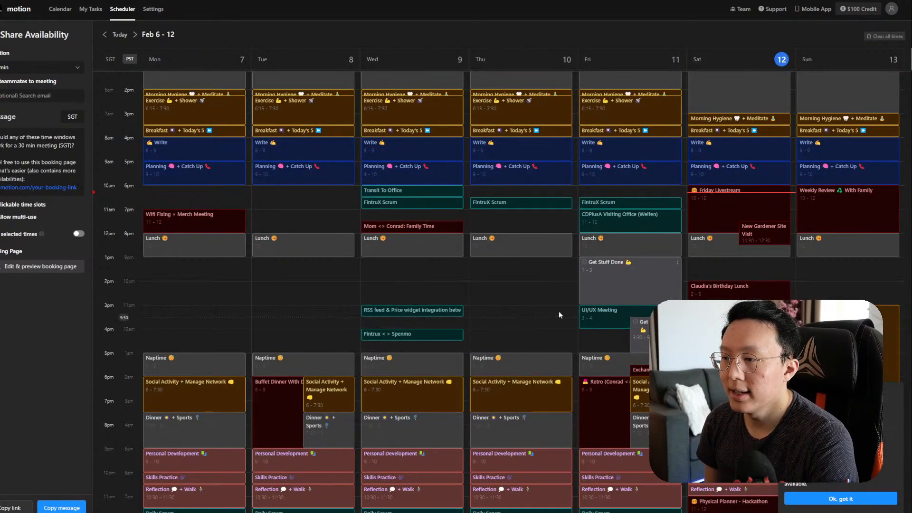
Step: Offer Saturday 1–2 pm as available, then return to Brainstorming's message generator
drag(785, 257, 786, 281)
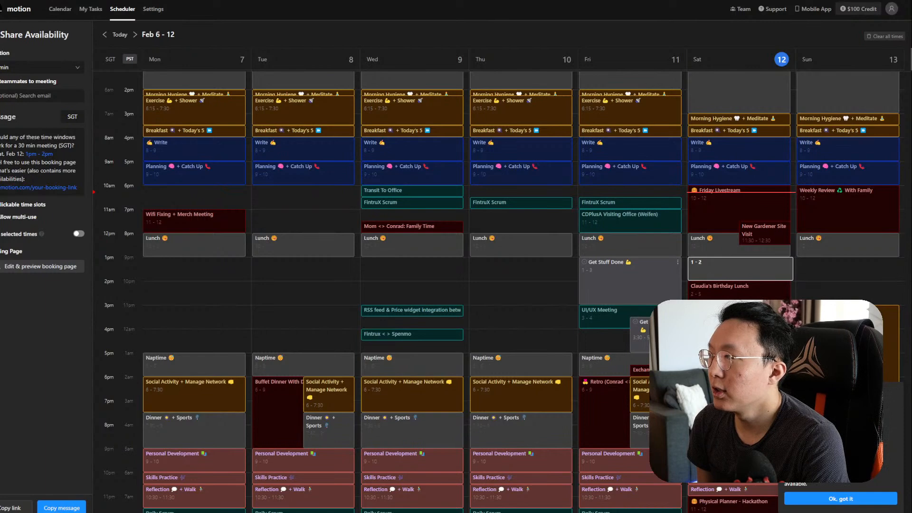
click(1, 35)
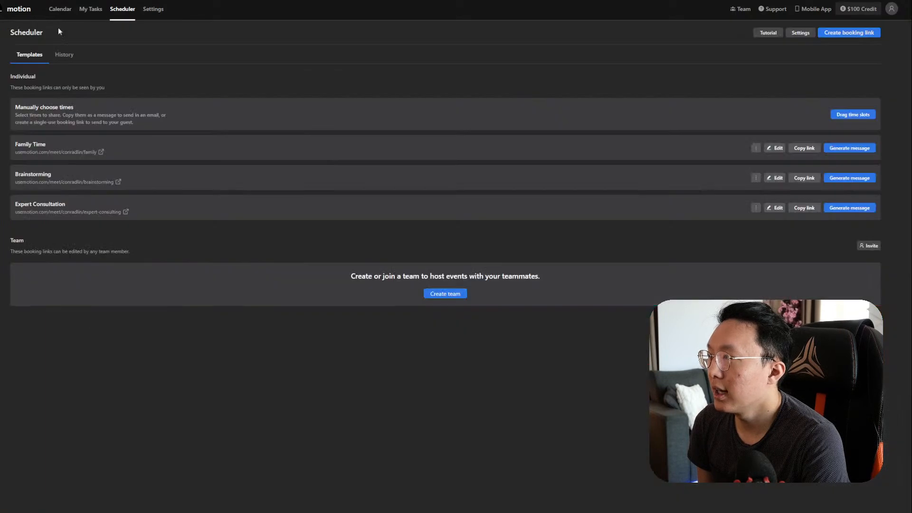
click(852, 180)
Step: Generate a 30-minute Brainstorming invite message
click(850, 192)
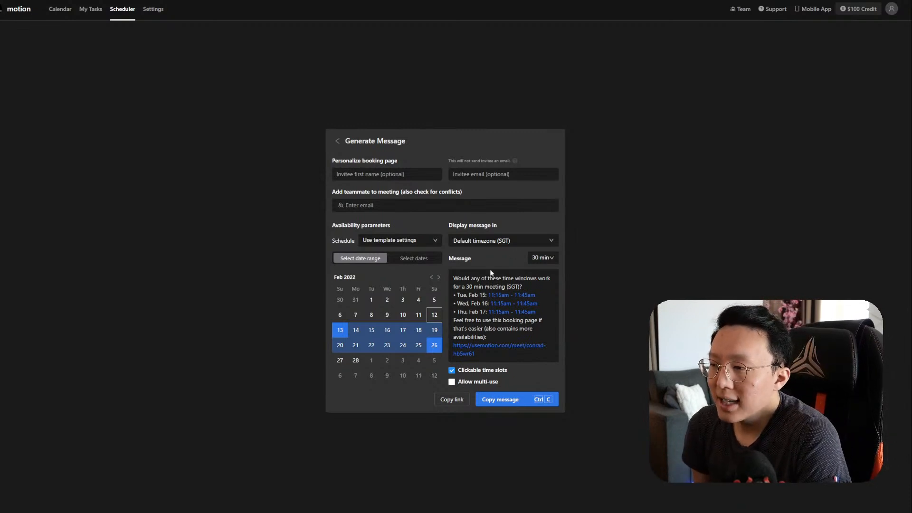
drag(454, 279, 499, 358)
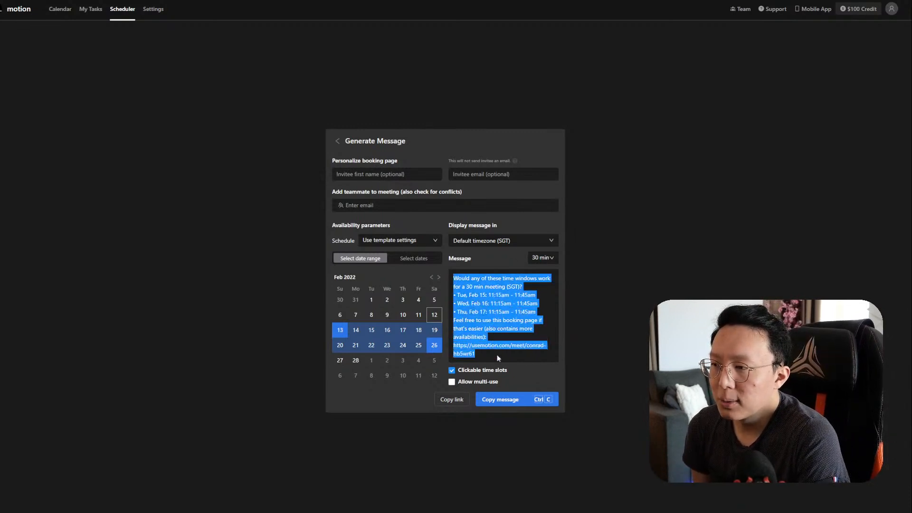
click(501, 290)
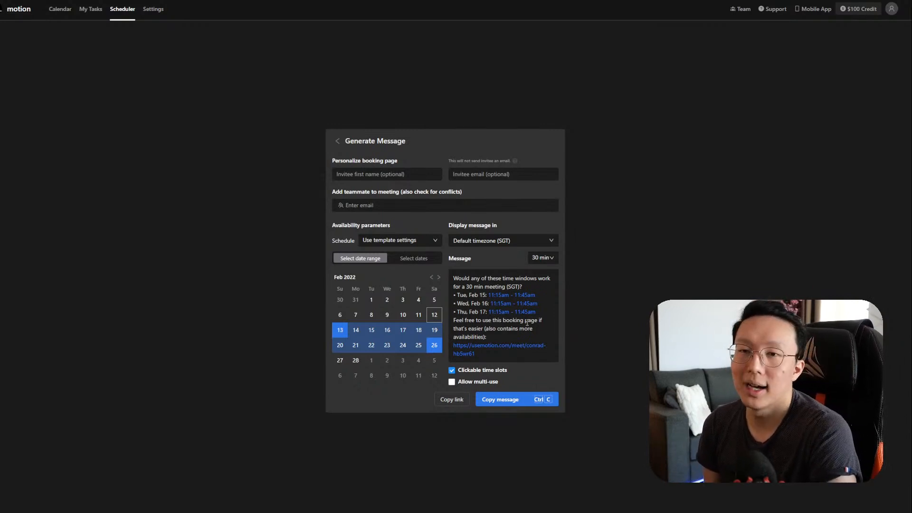
Step: Add the invitee's first name, copy the message, and paste it into a new tab
click(422, 175)
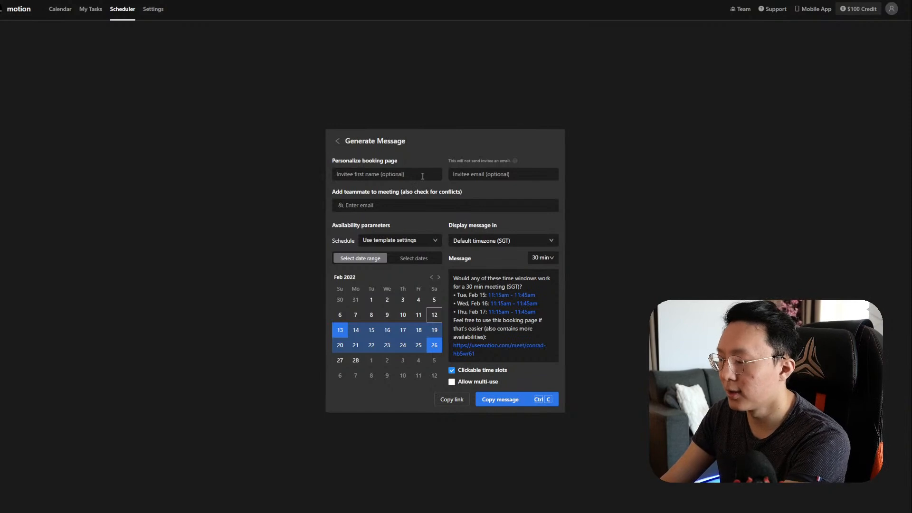
text(Jacky)
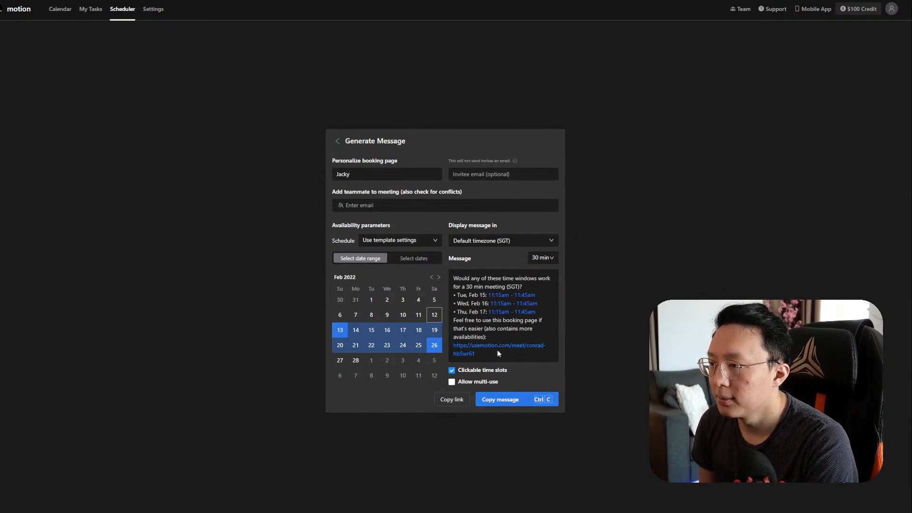
drag(493, 352, 453, 347)
key(ctrl+c)
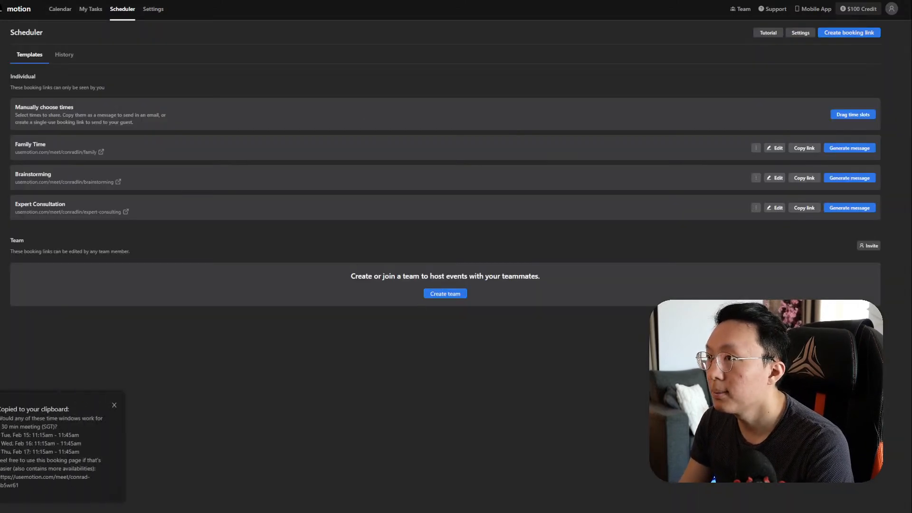
key(ctrl+t)
key(ctrl+v)
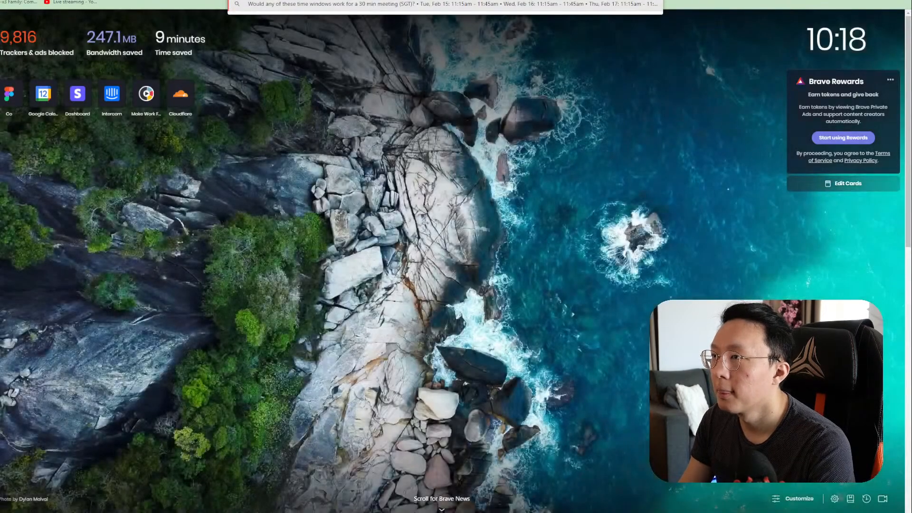
key(BackSpace)
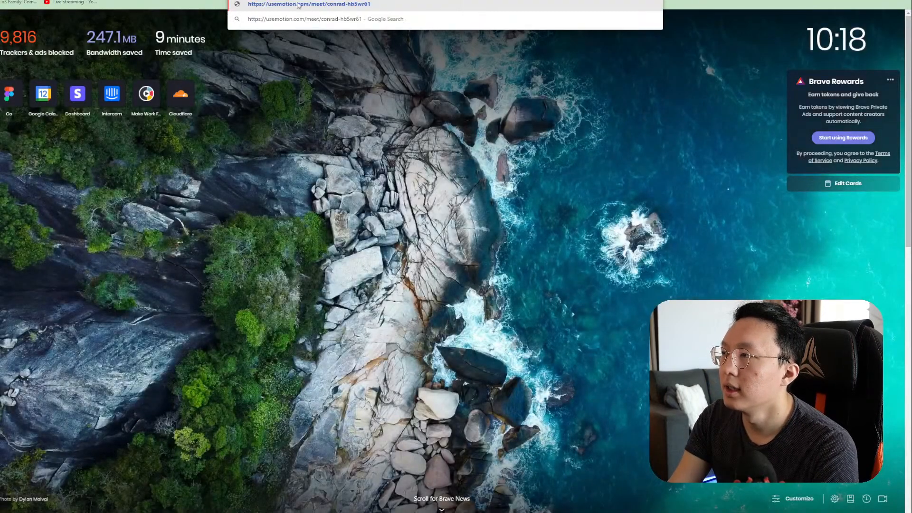
click(373, 4)
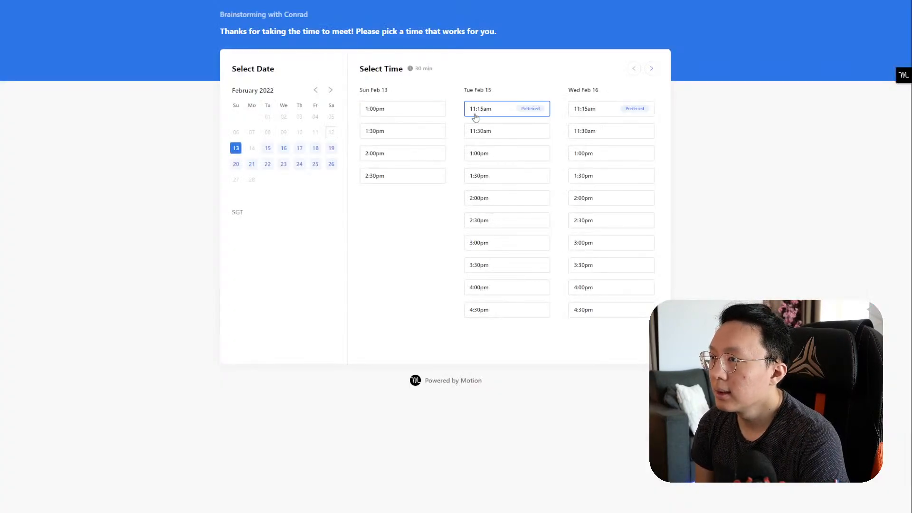
click(420, 109)
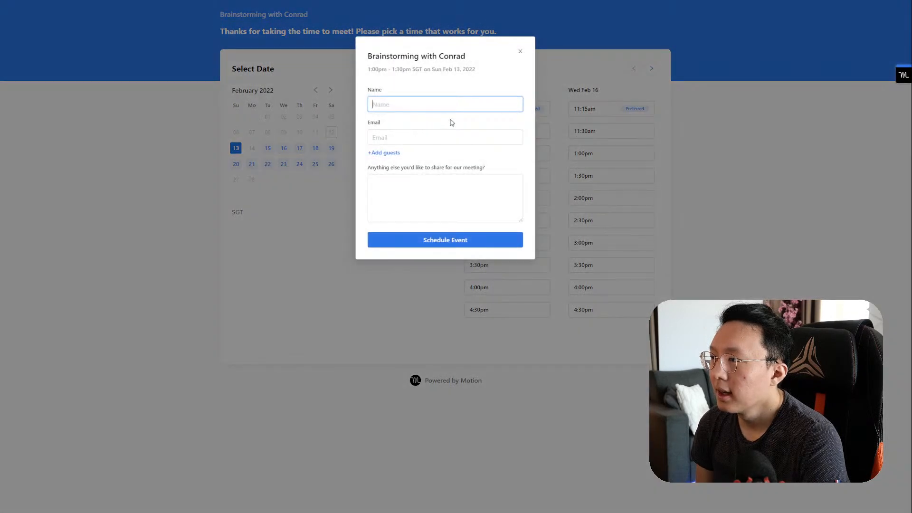
click(521, 52)
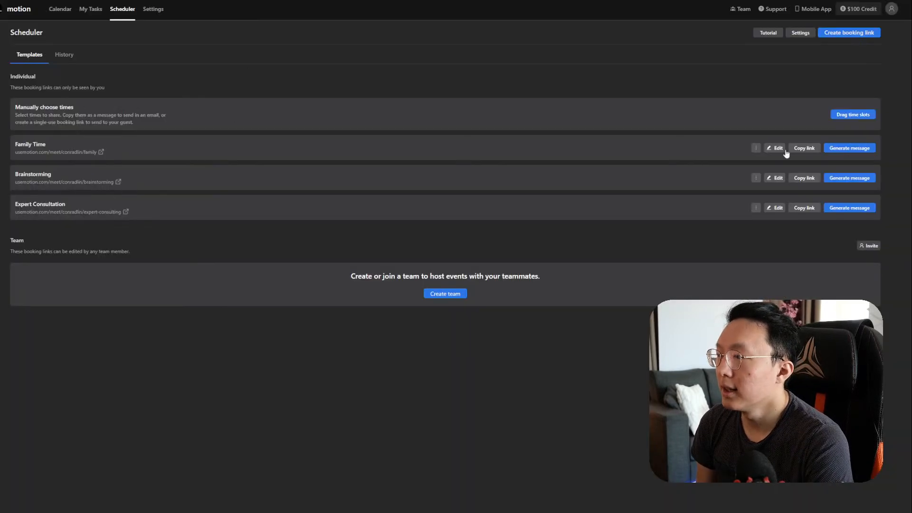
click(850, 178)
click(833, 203)
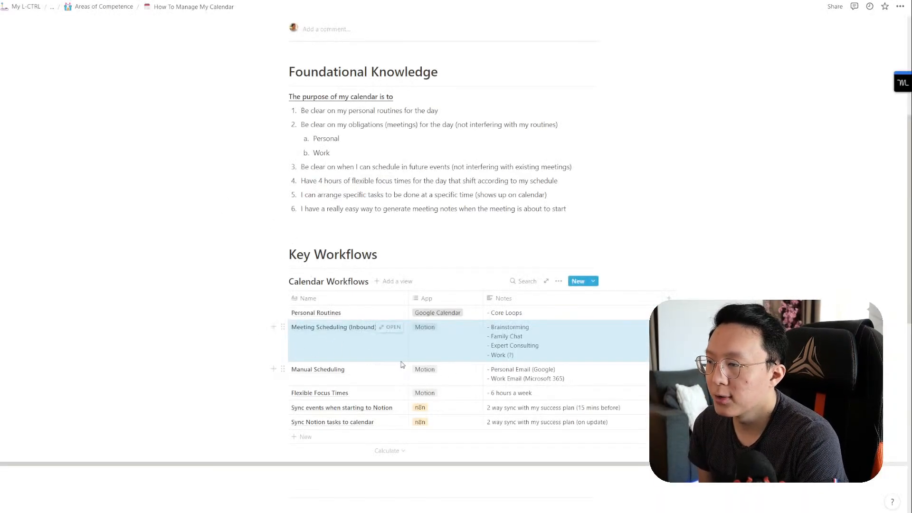
drag(313, 375, 511, 396)
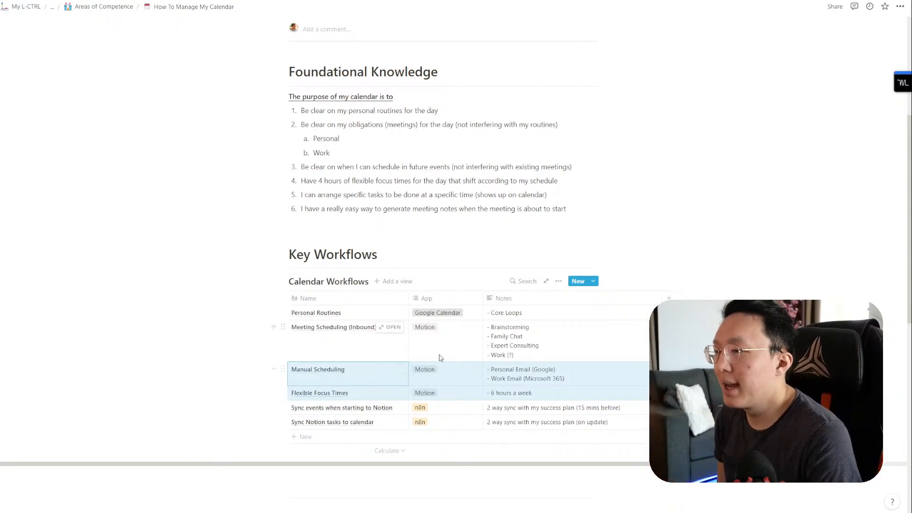
drag(357, 370, 559, 375)
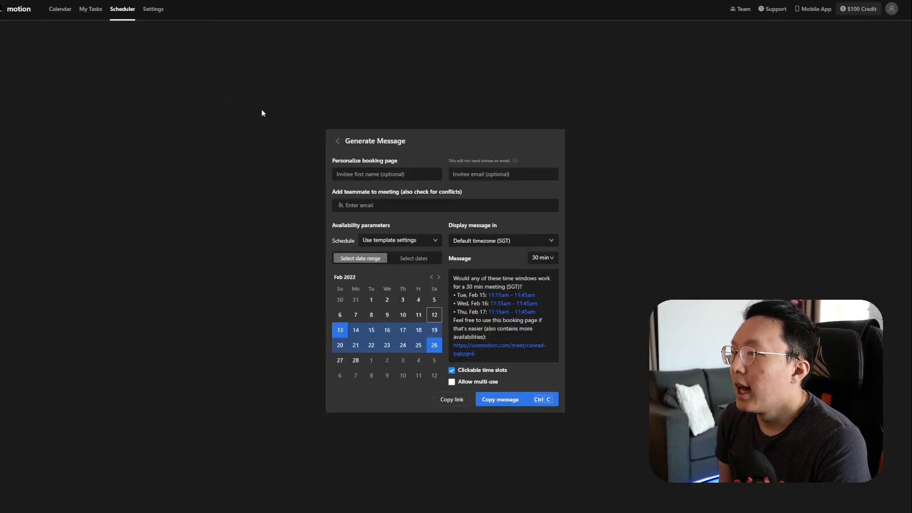
click(261, 111)
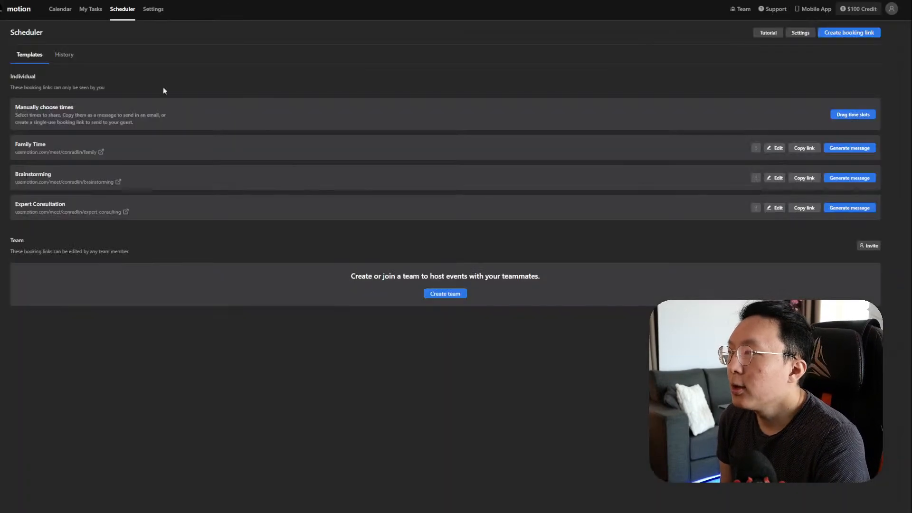
Step: Draft a new event for Saturday 1:00–2:00 pm on the Feb 6–12 week calendar
click(66, 11)
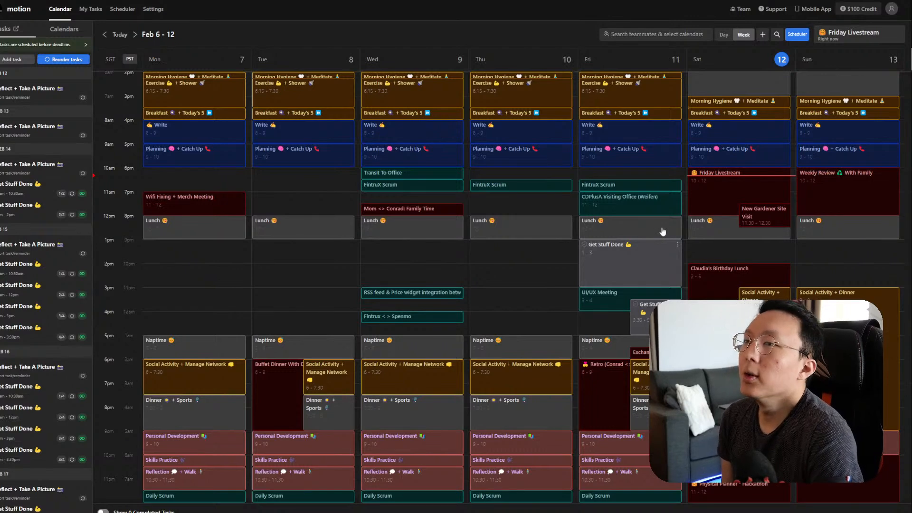
click(786, 246)
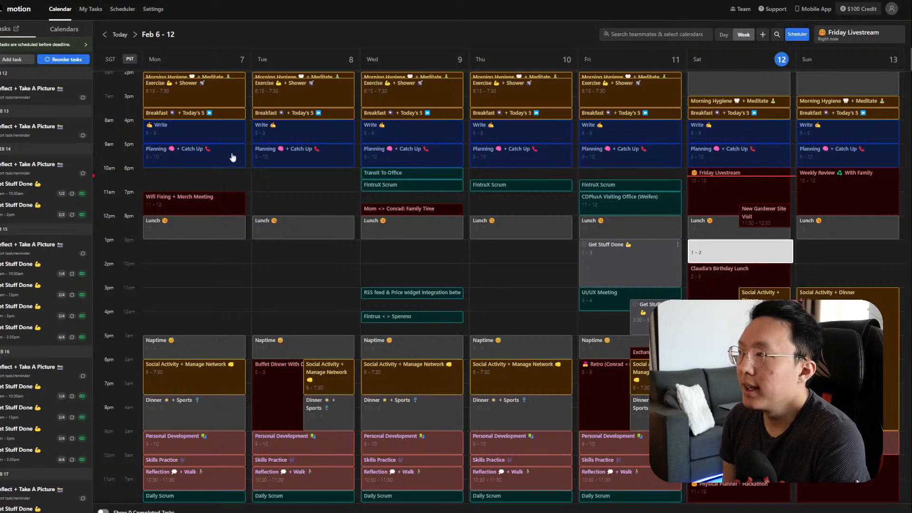
click(52, 129)
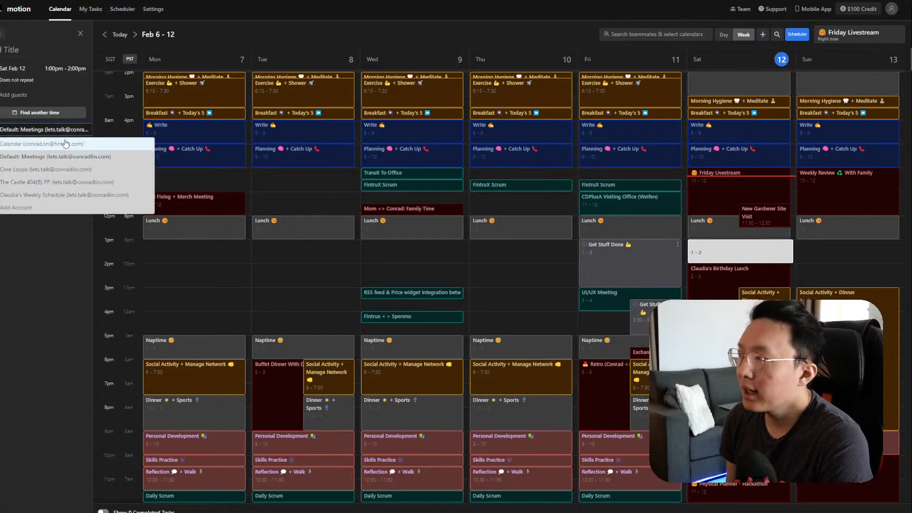
Step: Browse to the Feb 13–19 week and back, then discard the Saturday event draft
click(26, 247)
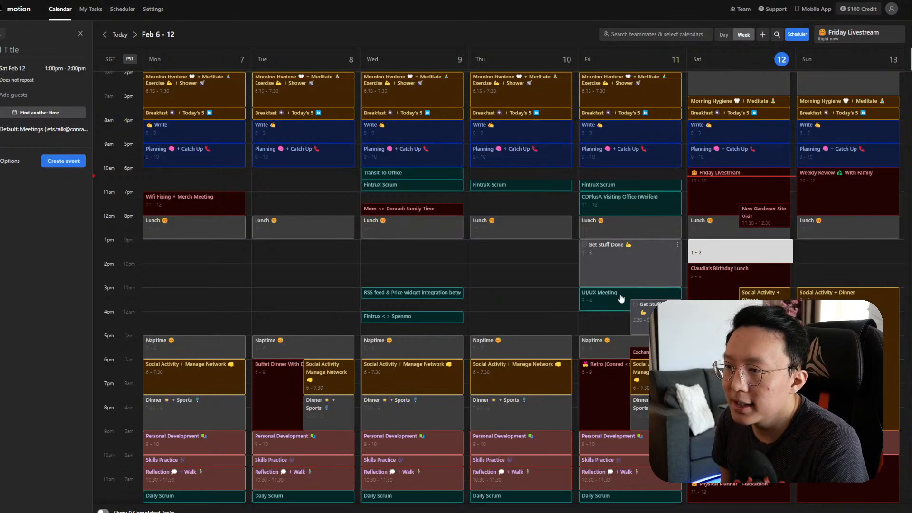
click(135, 34)
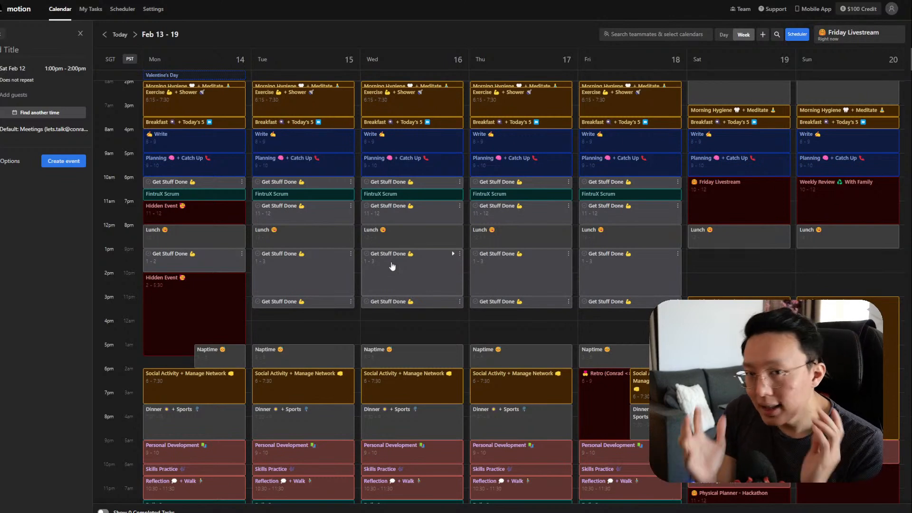
click(104, 34)
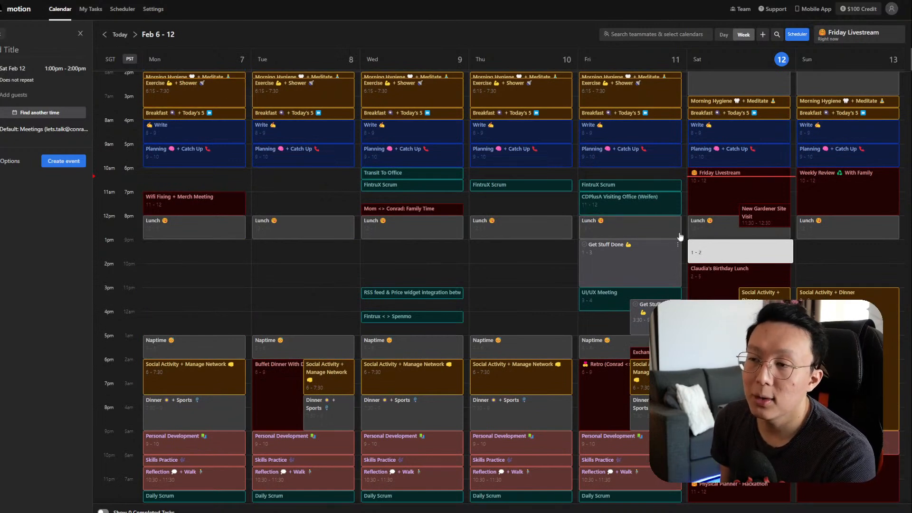
click(80, 33)
Step: Start a new task that repeats only on Sundays and Saturdays
click(18, 59)
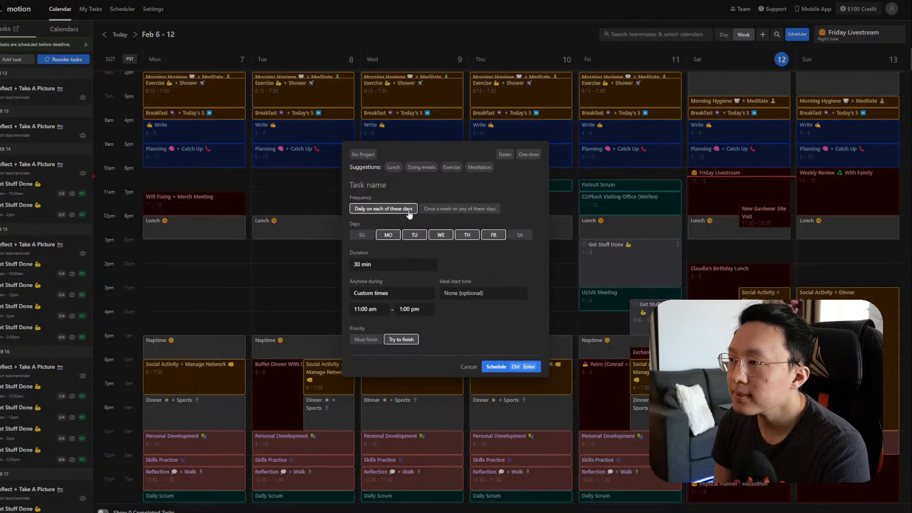
click(362, 234)
click(520, 234)
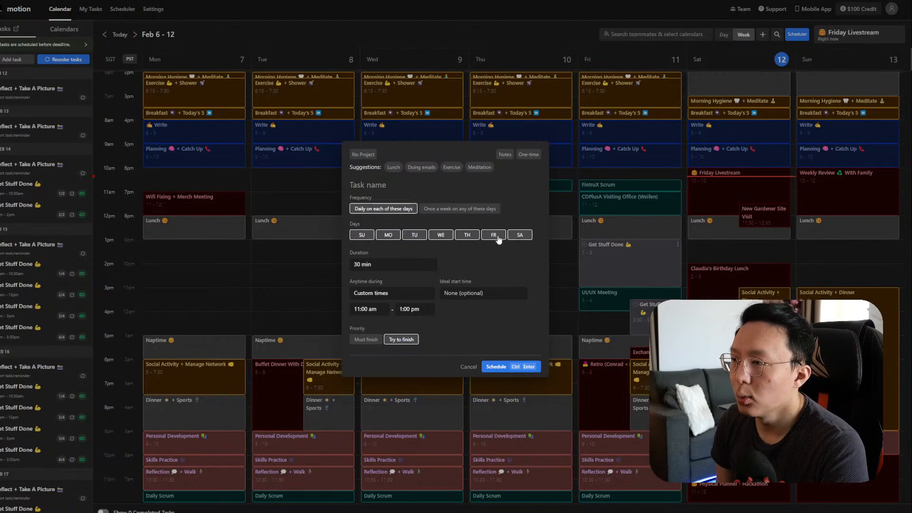
click(493, 235)
click(466, 236)
click(440, 234)
click(415, 234)
click(388, 234)
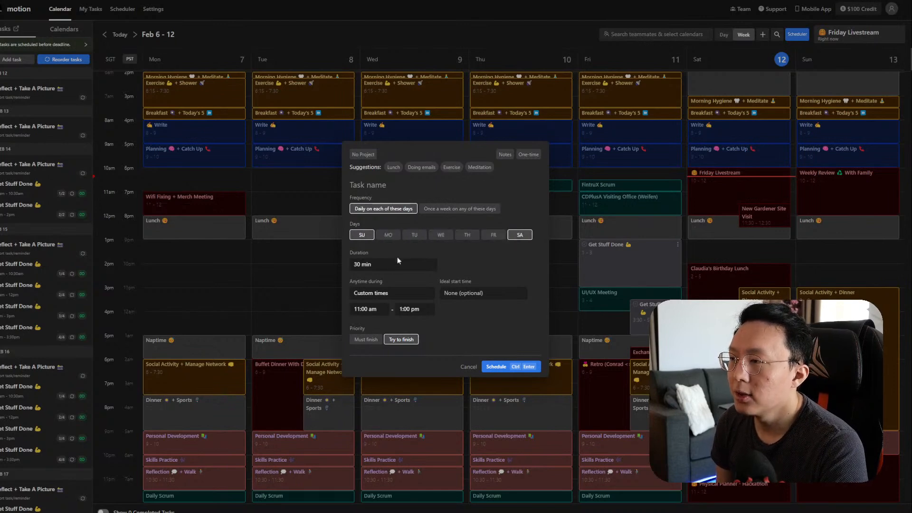
Step: Set the task duration to 2 hours, keeping a 30-minute minimum chunk
click(399, 263)
click(375, 317)
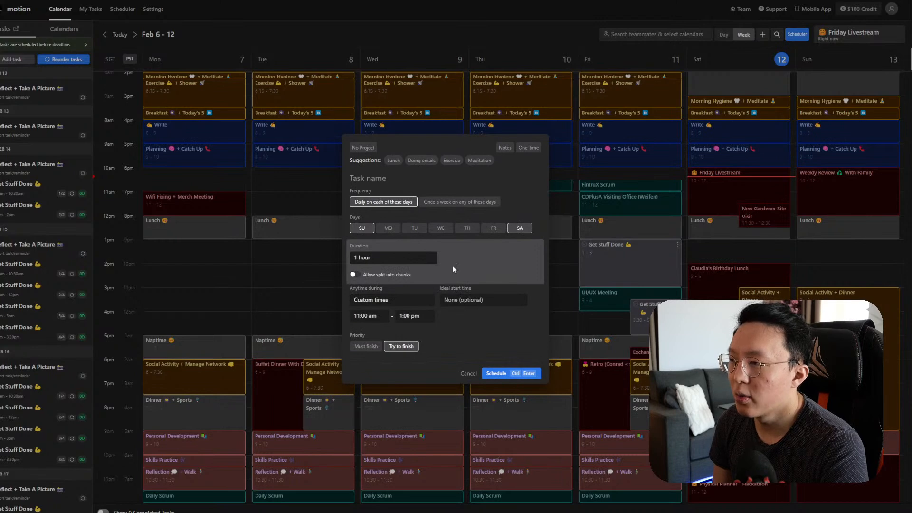
click(402, 259)
click(389, 322)
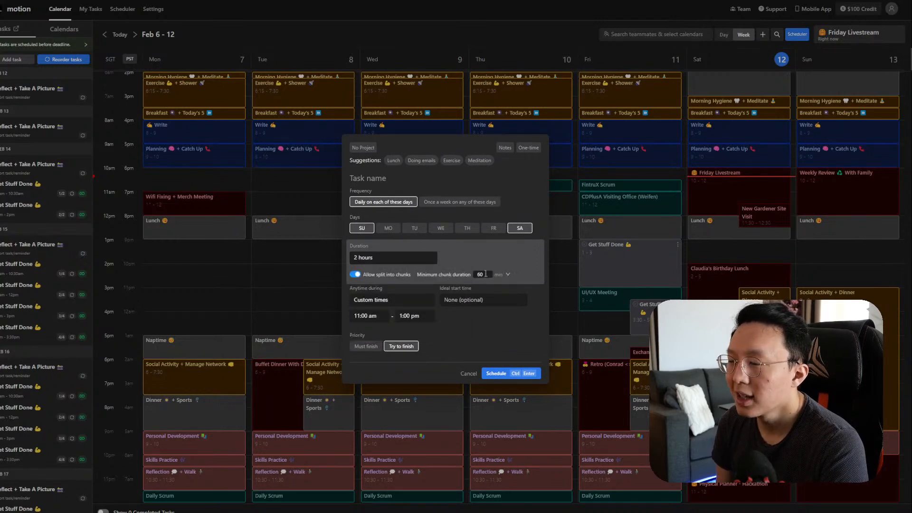
click(507, 277)
click(507, 276)
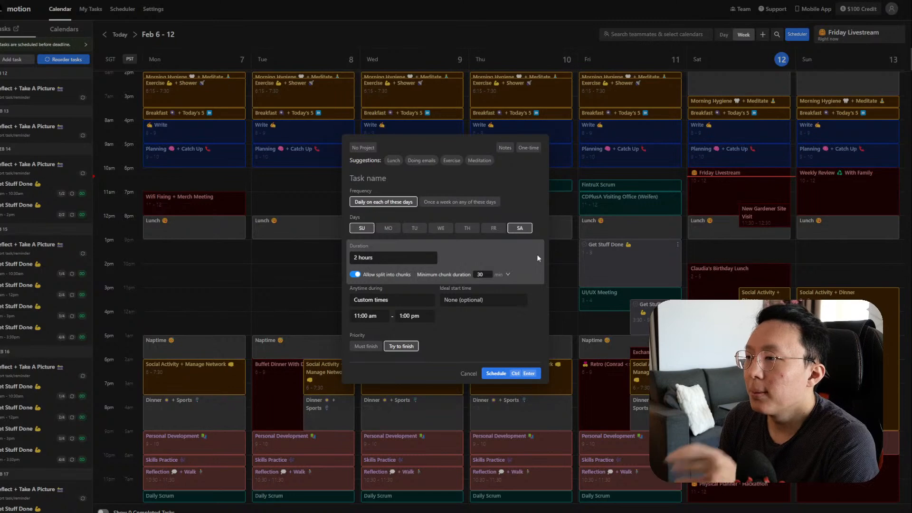
click(404, 304)
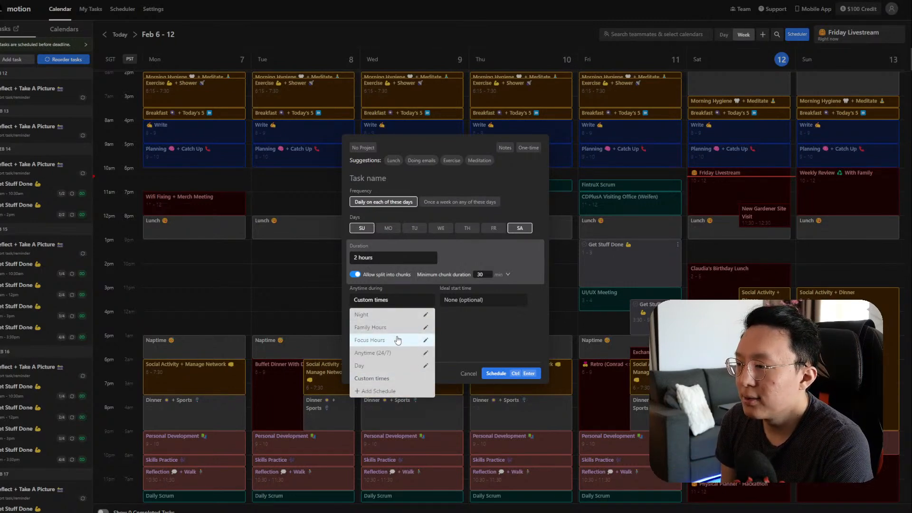
Step: Limit the task to the Focus Hours schedule, leaving the ideal start time unset
click(398, 340)
click(407, 310)
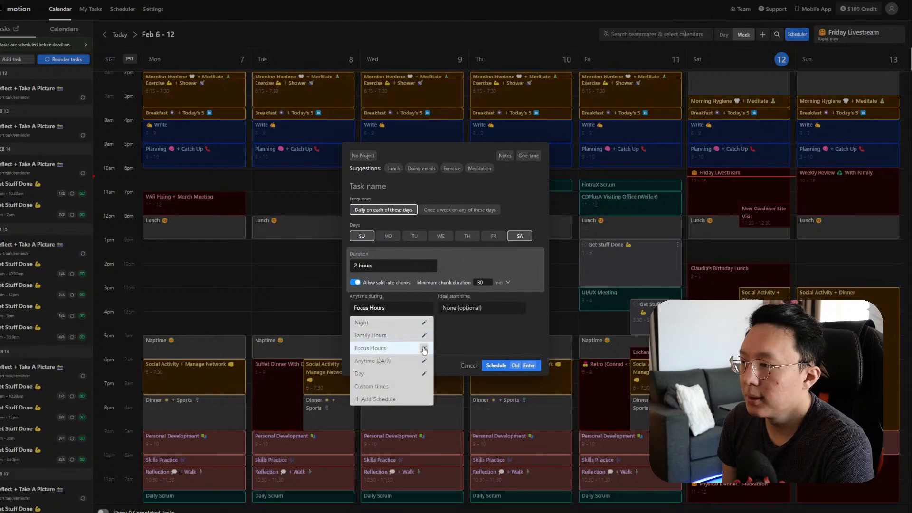
click(423, 349)
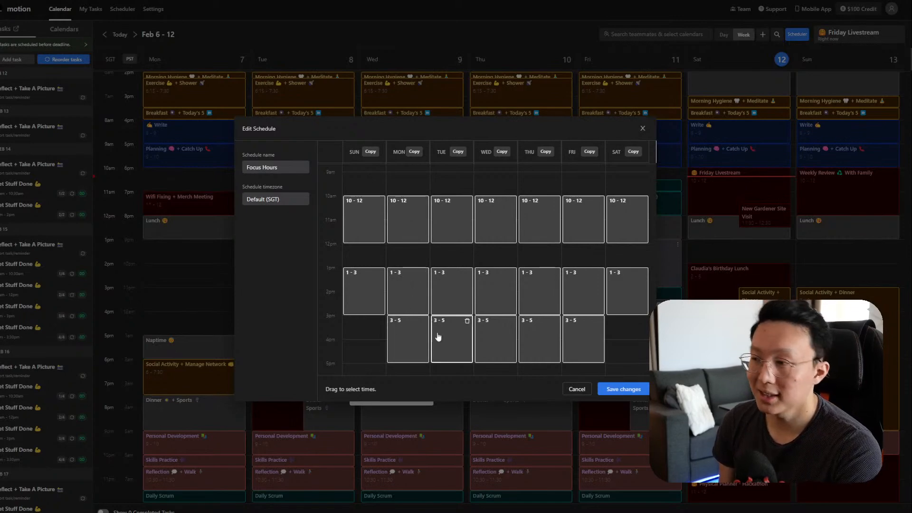
click(575, 389)
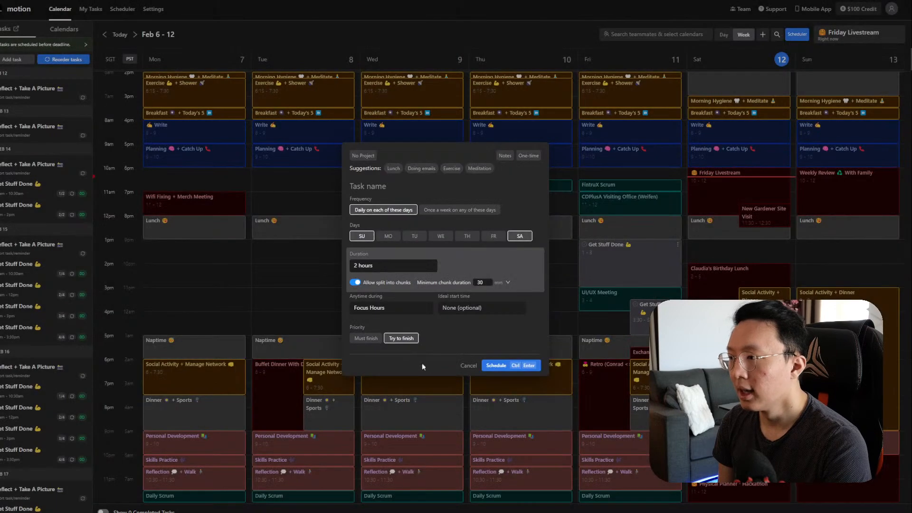
click(479, 309)
click(475, 311)
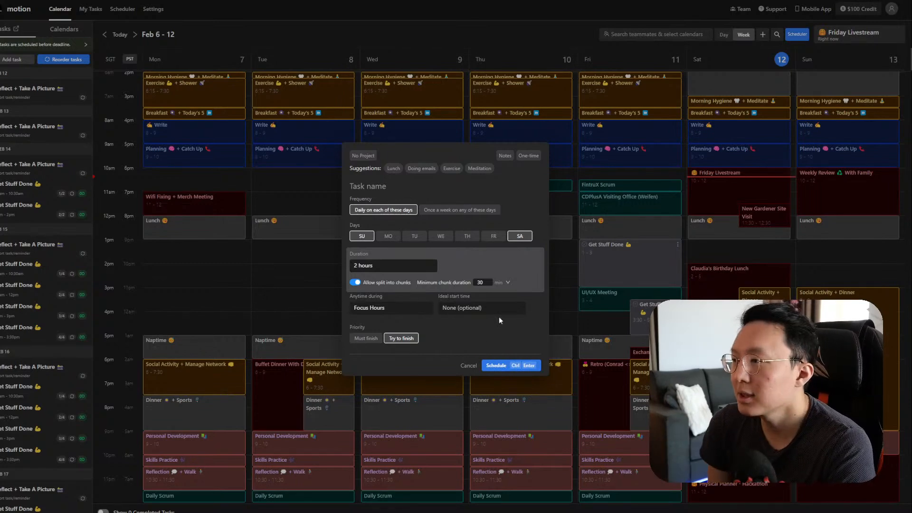
click(410, 189)
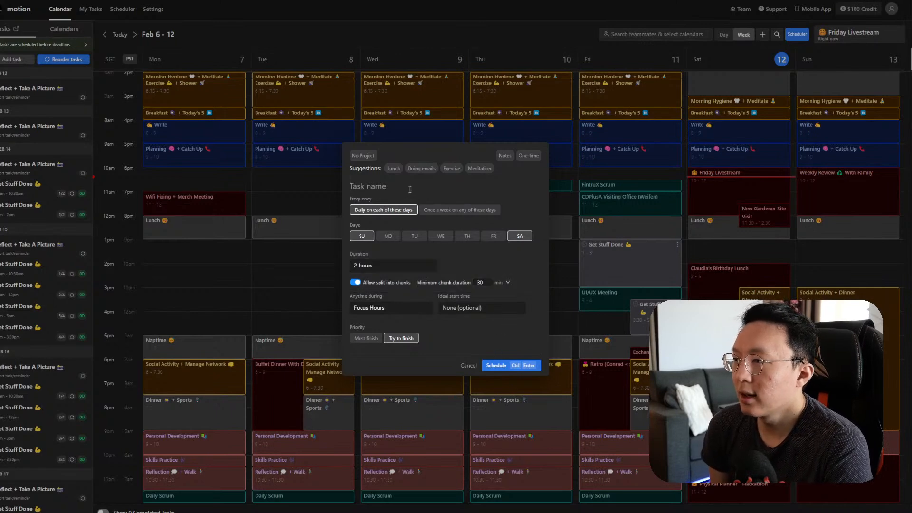
Step: Name the task 'Get Stuff Done' with a flexed-arm emoji and schedule it
text(Get Stuff Done)
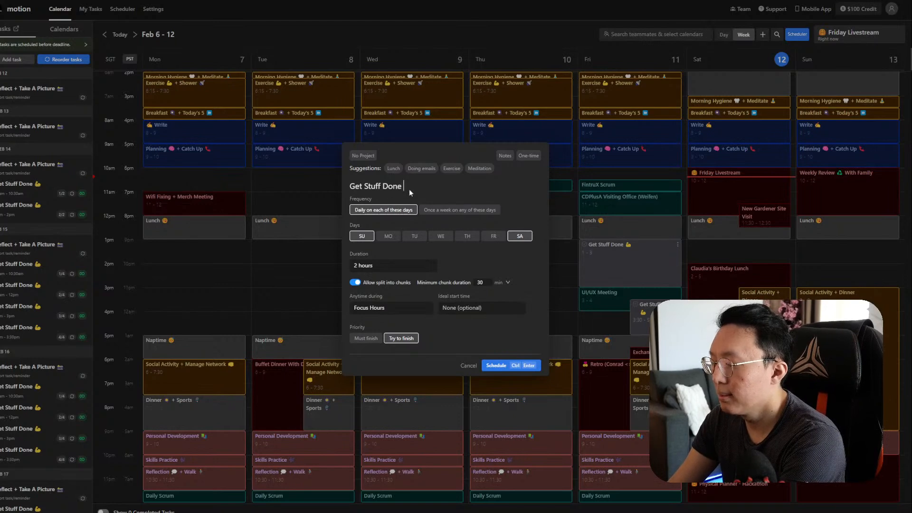
click(415, 299)
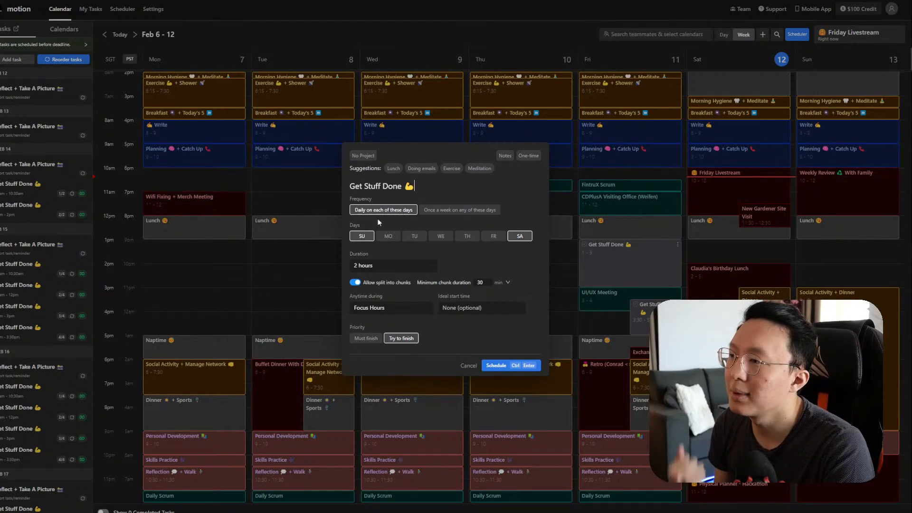
click(508, 367)
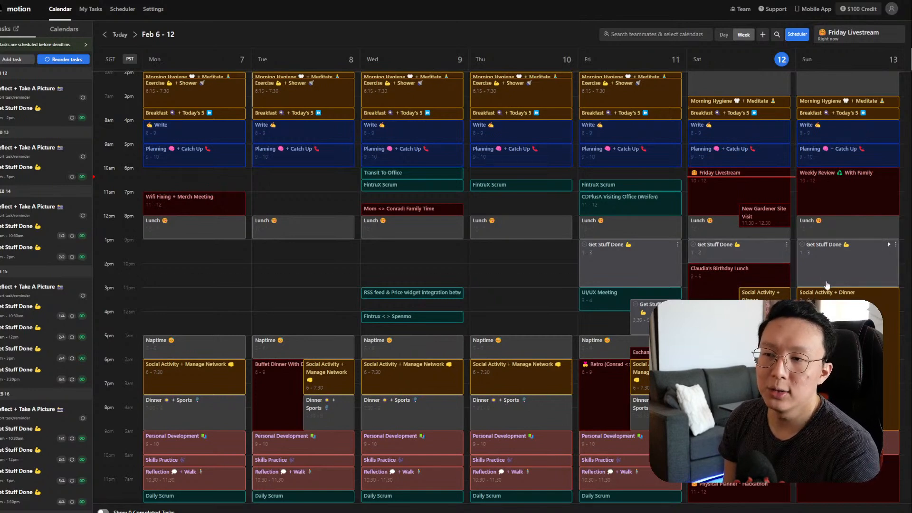
Step: Advance the calendar to the week of Feb 13–19
click(136, 34)
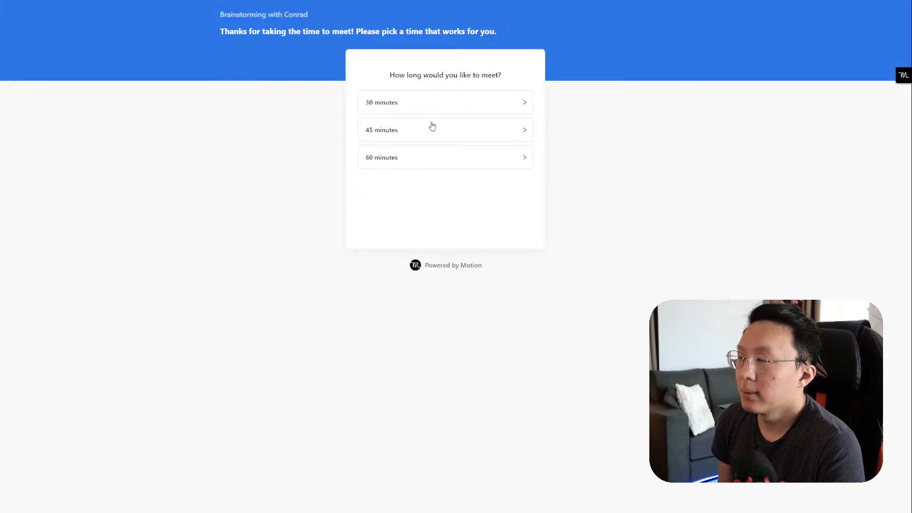
Step: Pick a 45-minute Brainstorming slot at 1:00–1:45pm on Wednesday Feb 16
click(430, 129)
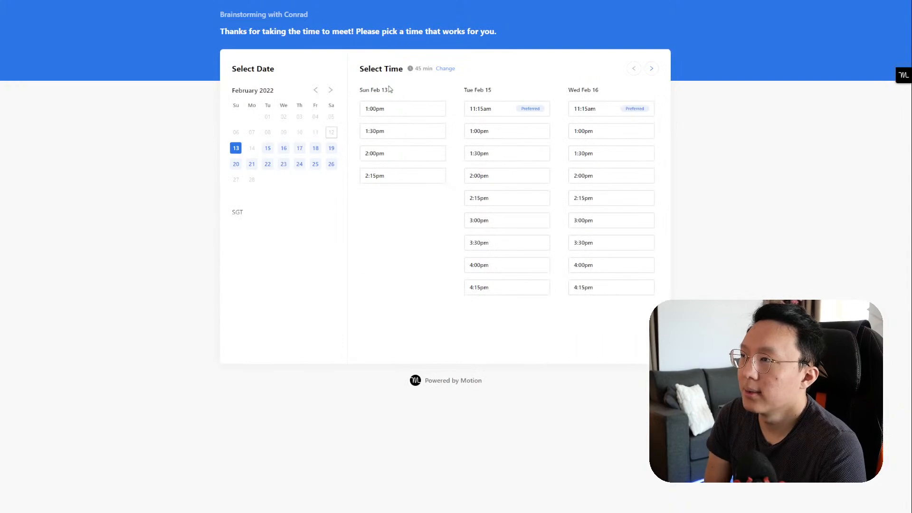
click(484, 130)
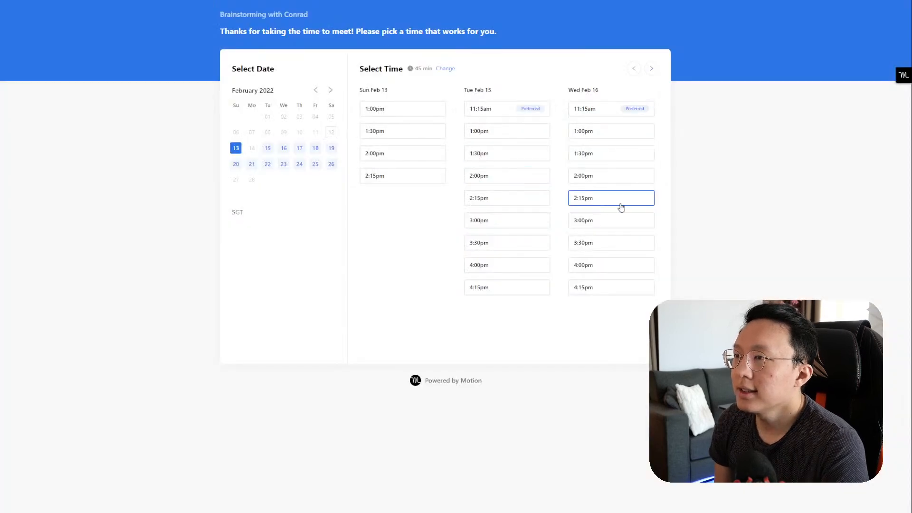
click(607, 138)
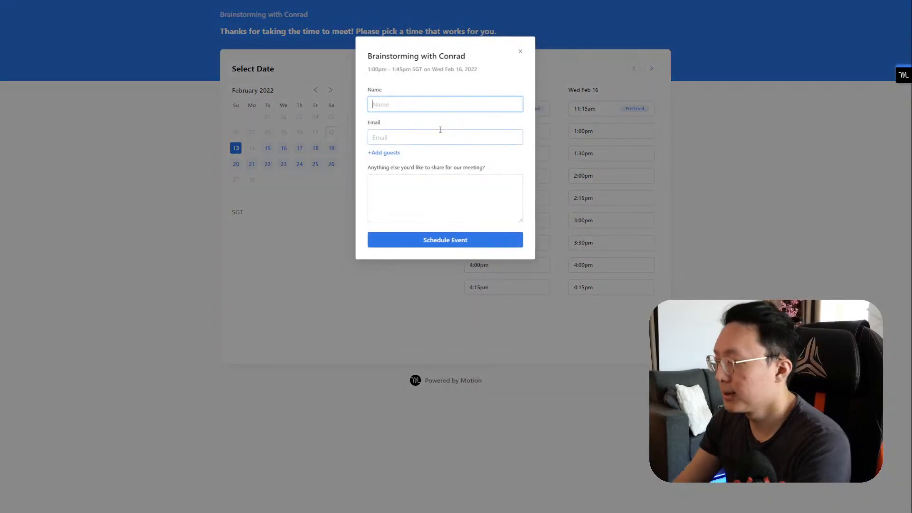
Step: Fill the booking form with a test name, an e-mail and the message 'This is a test event', then schedule it
text(Test)
key(Tab)
key(Tab)
text(Th)
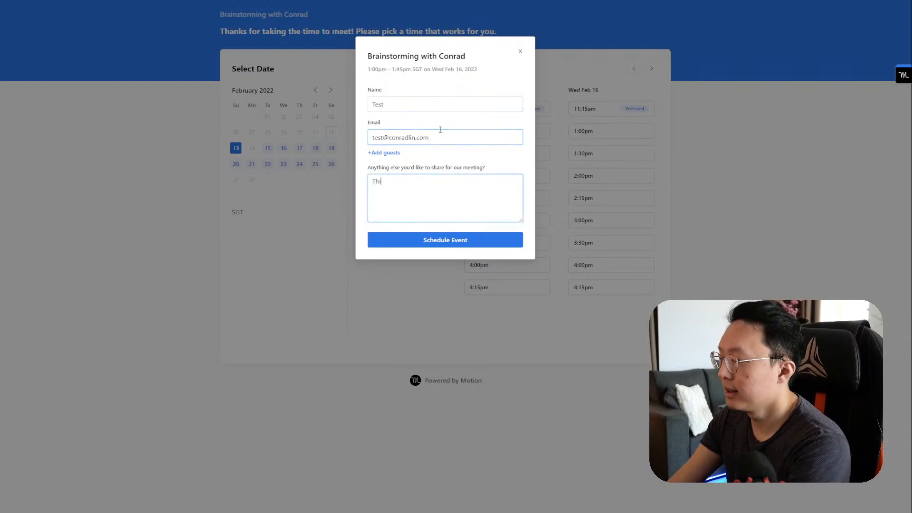
text(is is a test event)
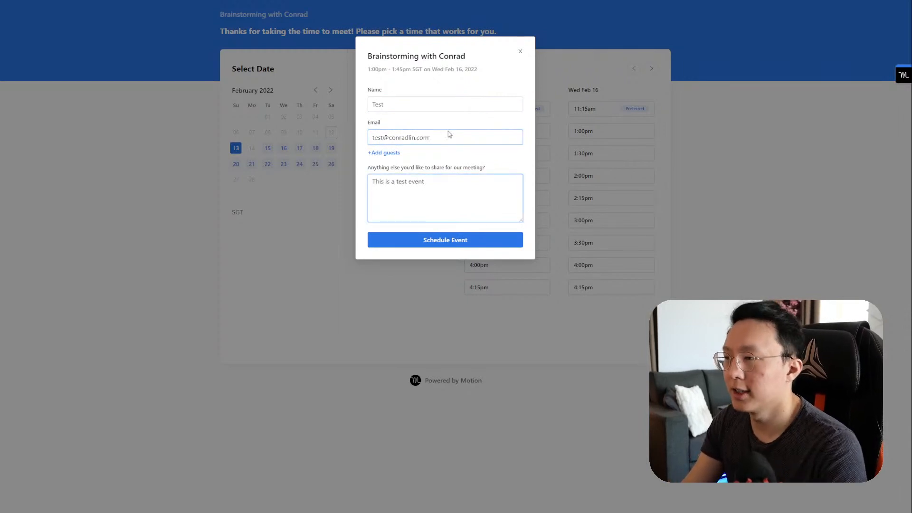
click(426, 237)
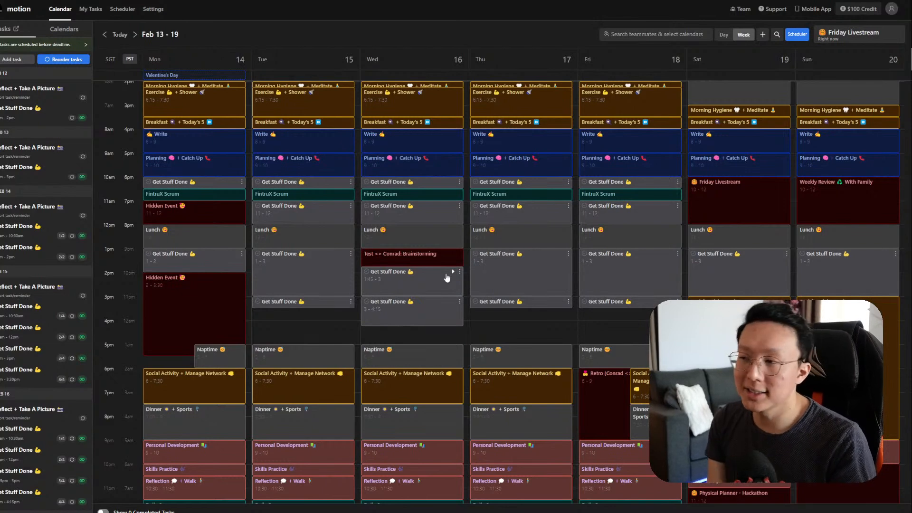
Step: Create the event 'This is another test event' on Wednesday Feb 16 from 2:15 to 3:00pm
drag(466, 283, 466, 293)
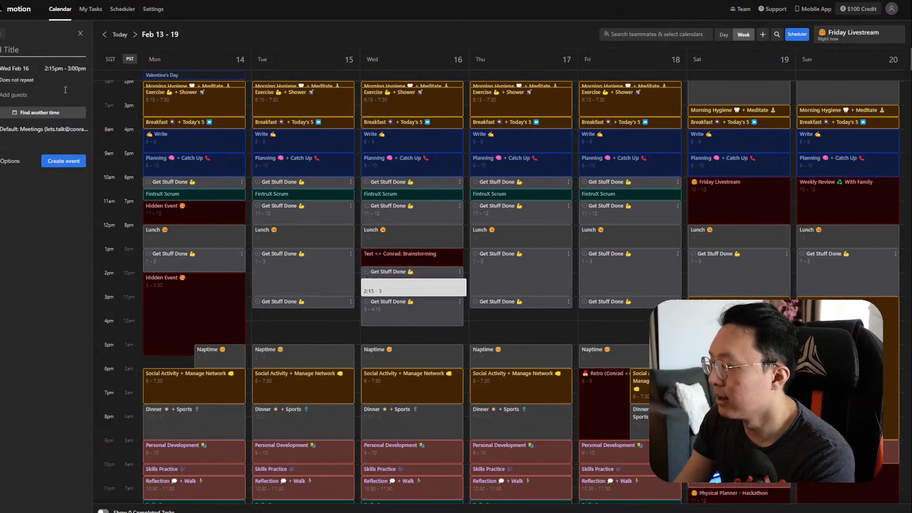
text(This is another test e)
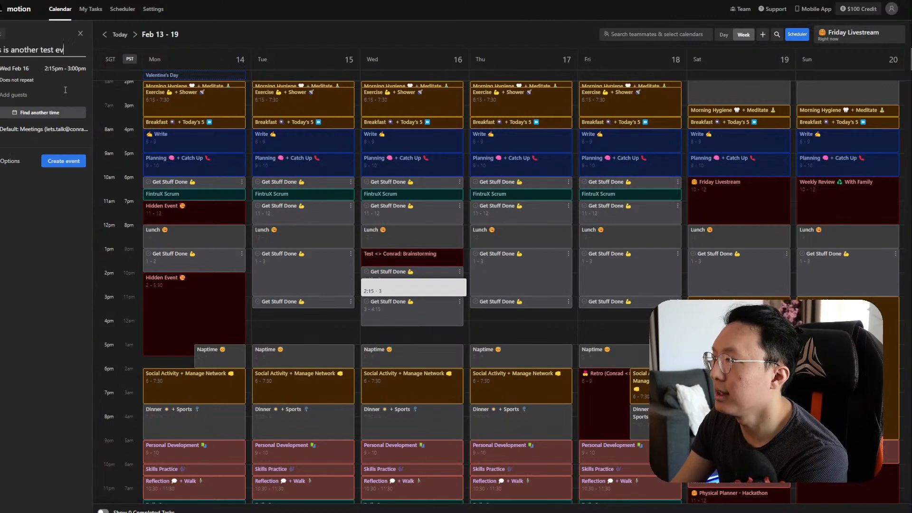
text(vent)
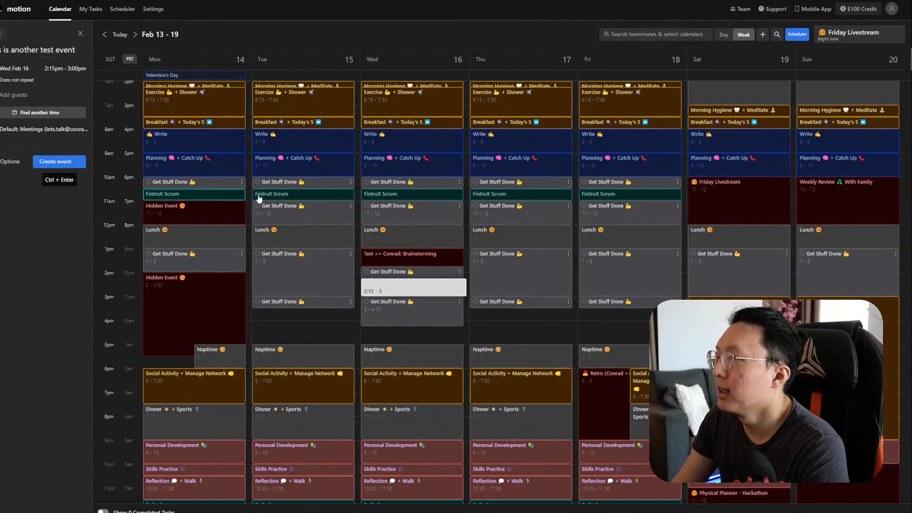
key(ctrl+Return)
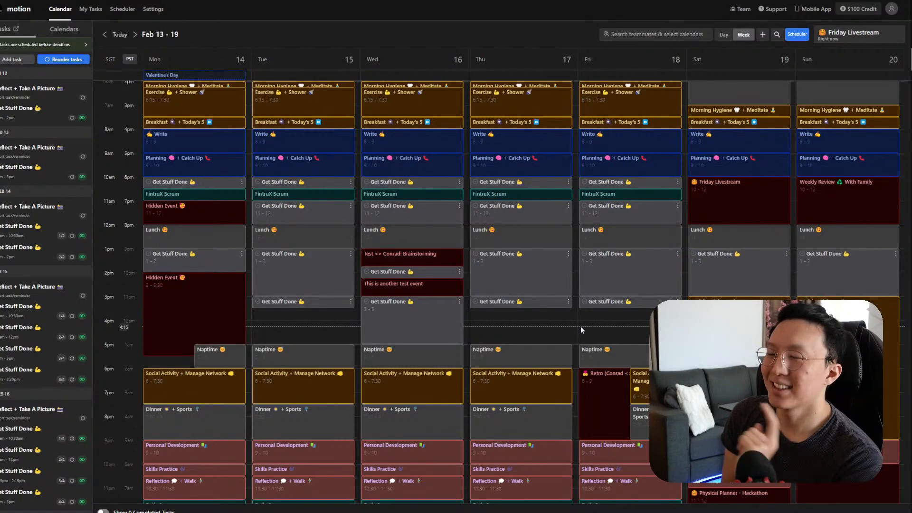
Step: On How To Manage My Calendar, move the meeting-notes goal above item 5 and select its text
click(266, 1)
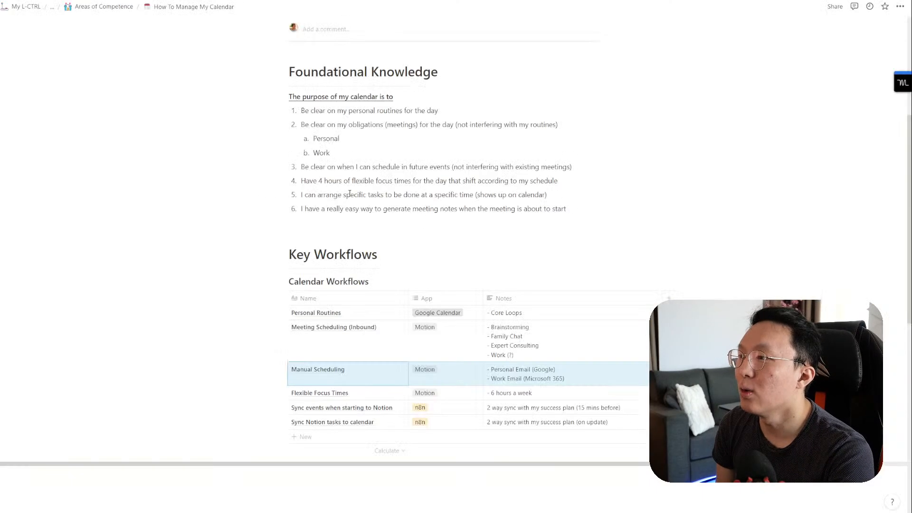
drag(332, 317, 523, 392)
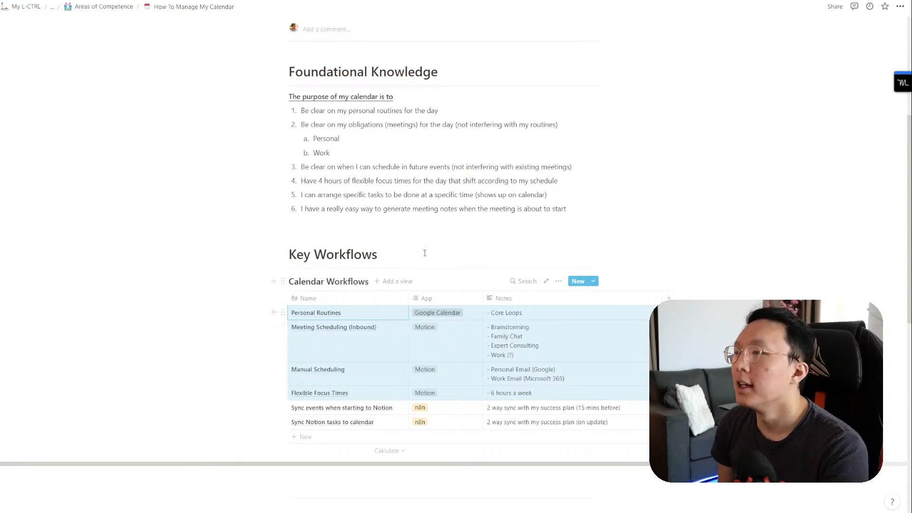
click(414, 210)
drag(283, 208, 283, 193)
triple_click(365, 200)
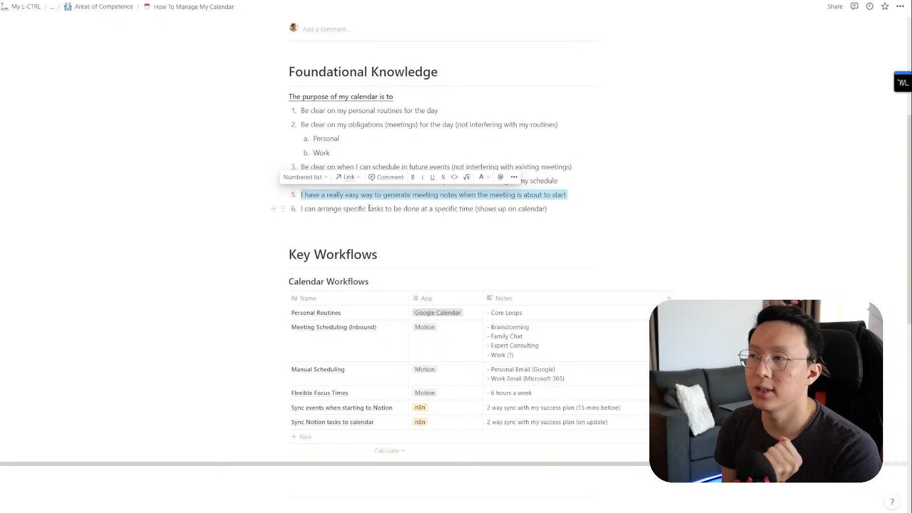
click(369, 209)
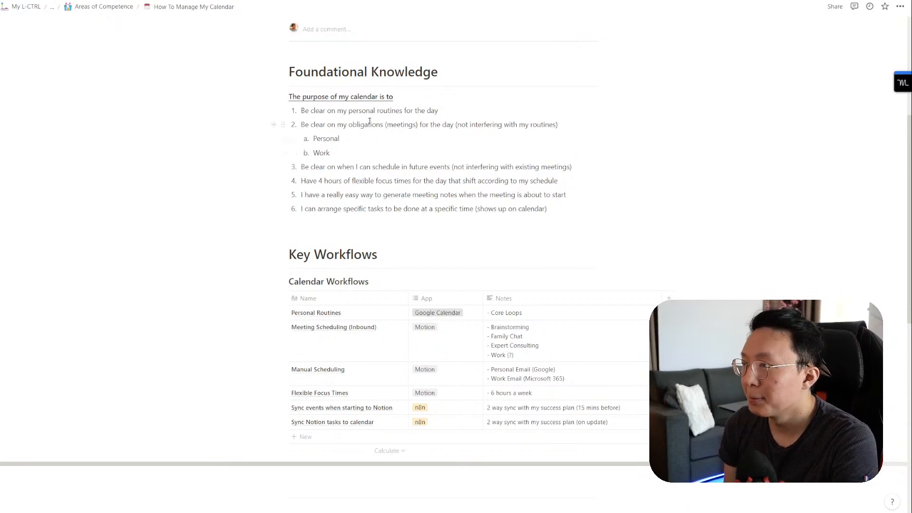
drag(357, 109, 378, 180)
click(378, 181)
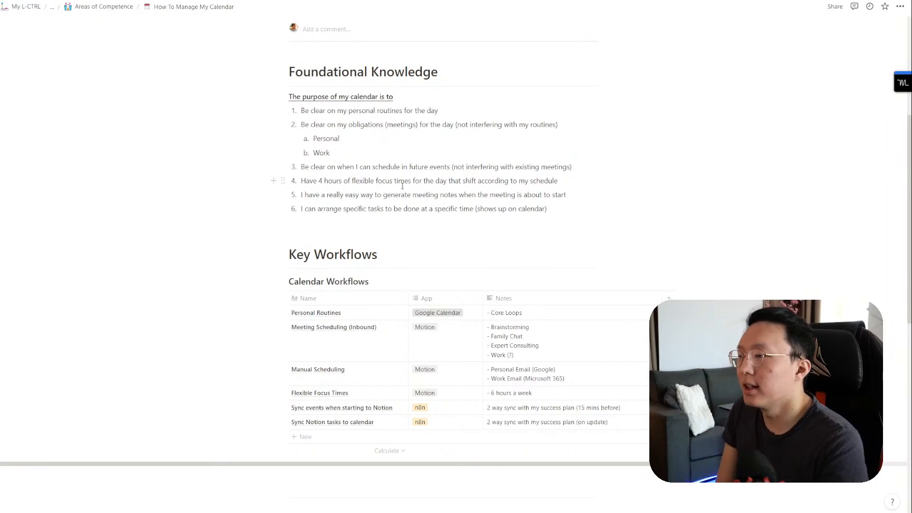
Step: In Calendar Workflows, drag the Sync Notion tasks to calendar row above the other n8n row and select its cells
scroll(352, 302, down, 1)
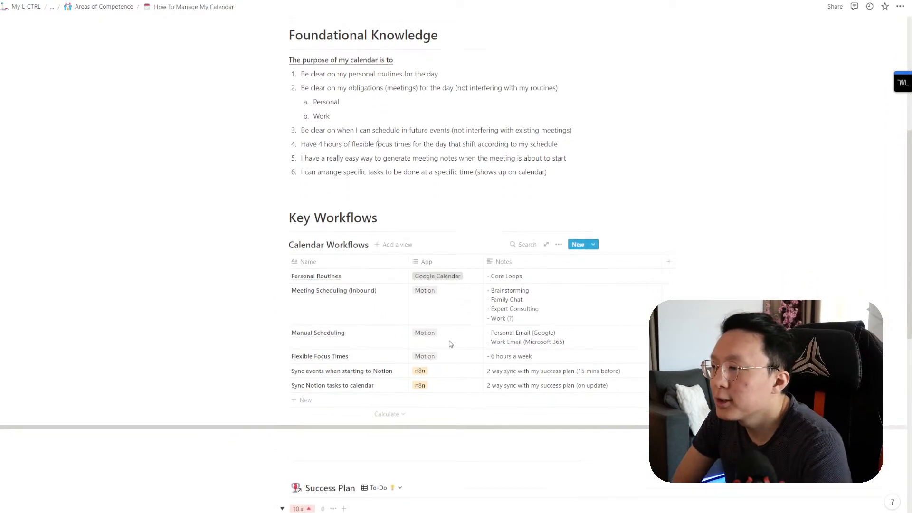
click(334, 384)
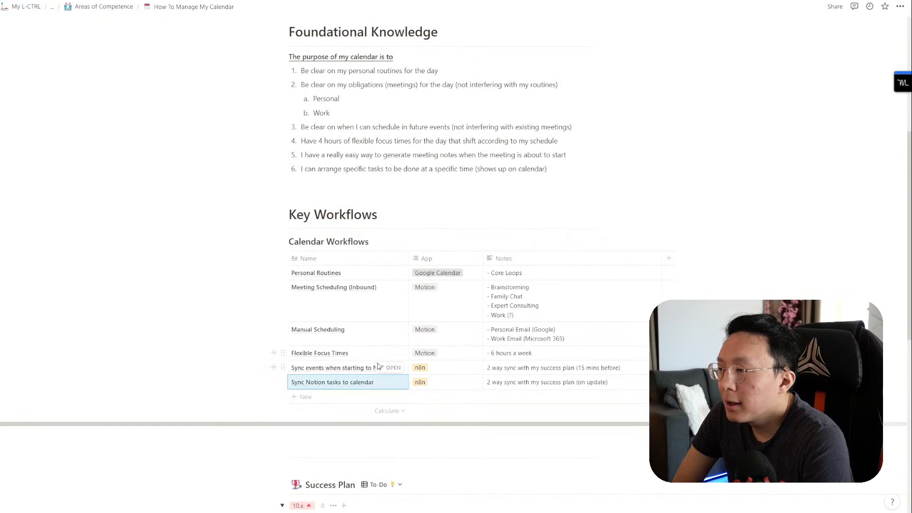
click(349, 379)
click(325, 371)
click(290, 377)
drag(283, 381, 285, 368)
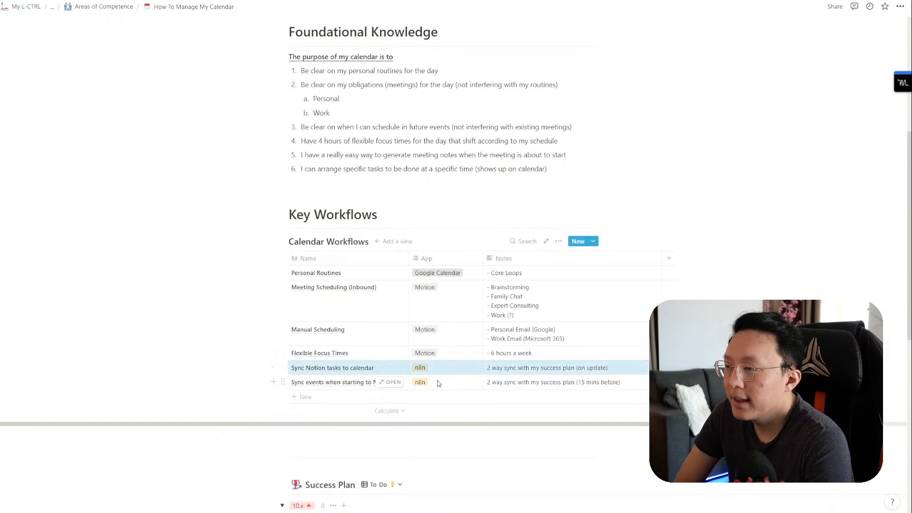
drag(445, 383, 509, 383)
drag(346, 370, 496, 371)
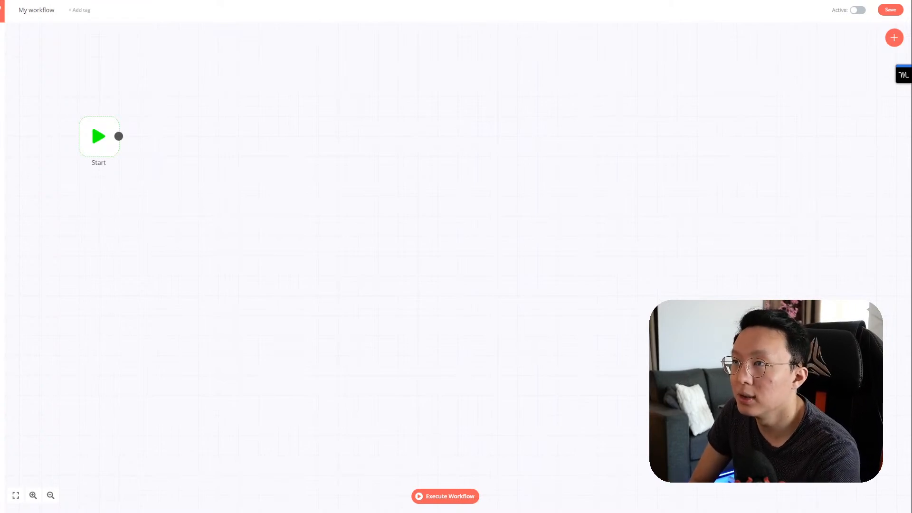
Step: Open the Make Work Fun homepage in a new tab via 'make' and scroll through it
key(ctrl+t)
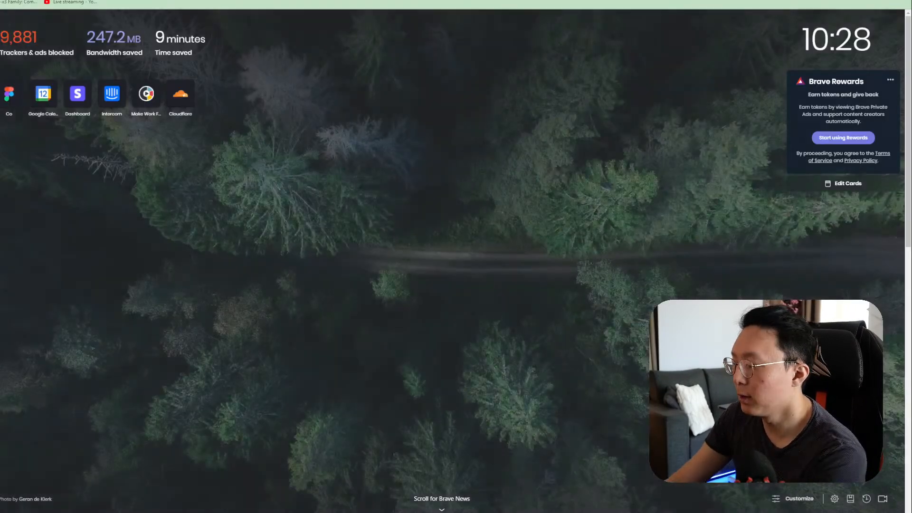
text(make)
key(Return)
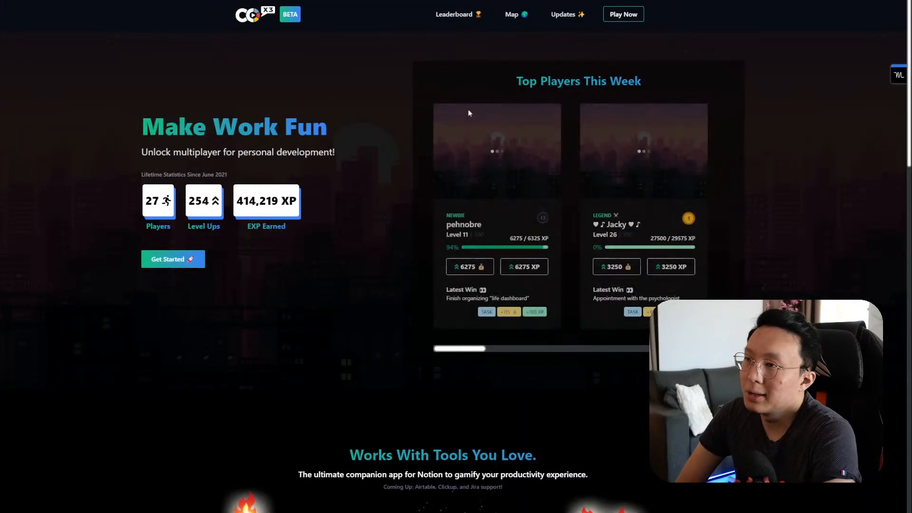
scroll(399, 272, down, 5)
scroll(406, 270, up, 5)
scroll(414, 269, down, 7)
scroll(408, 266, up, 6)
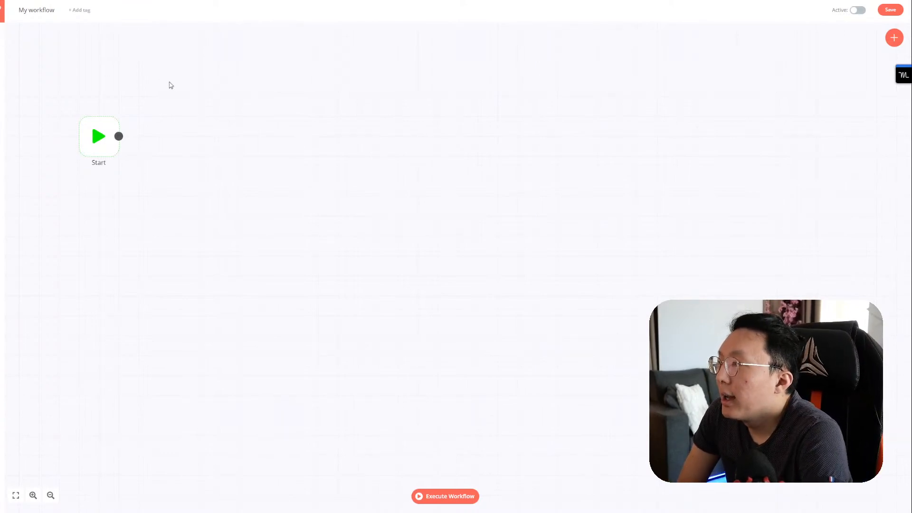
Step: Scroll the n8n workflow canvas
scroll(171, 86, down, 2)
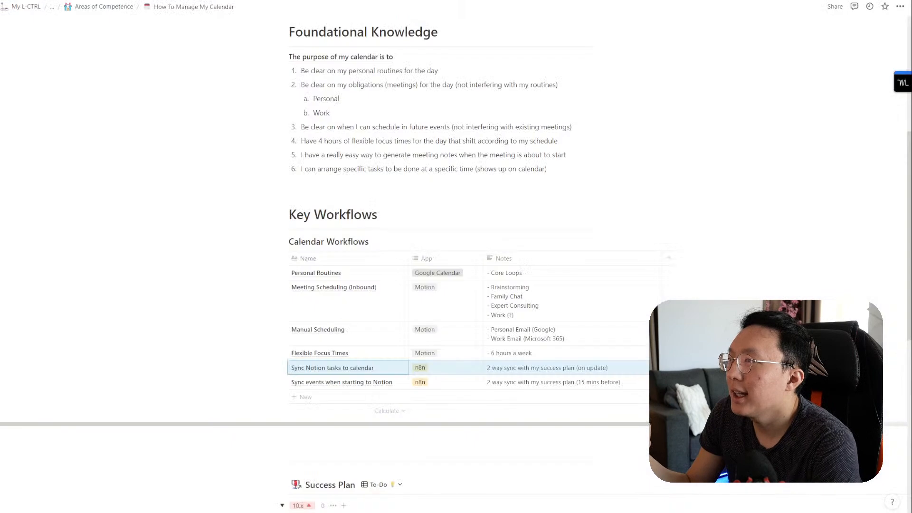
Step: Scroll to the task page's Notes and select the dropdown idea with its three options while reviewing
scroll(380, 266, down, 1)
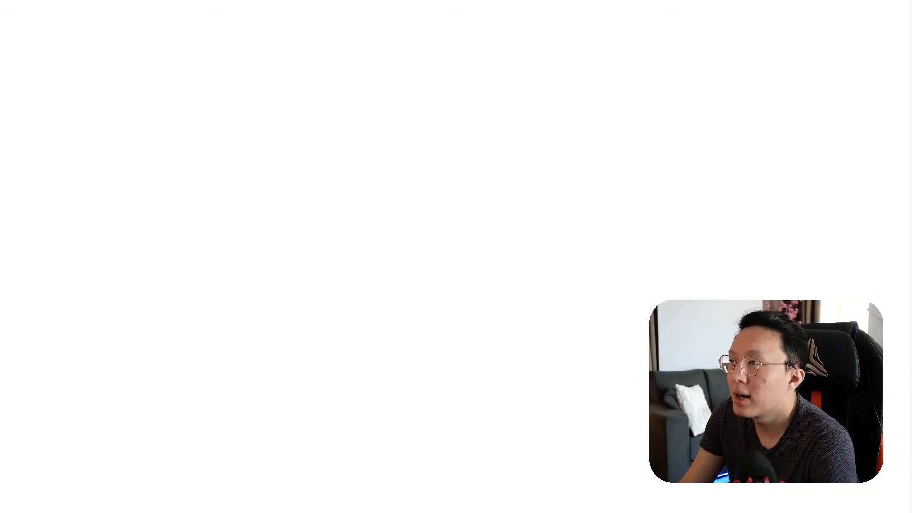
scroll(458, 244, down, 15)
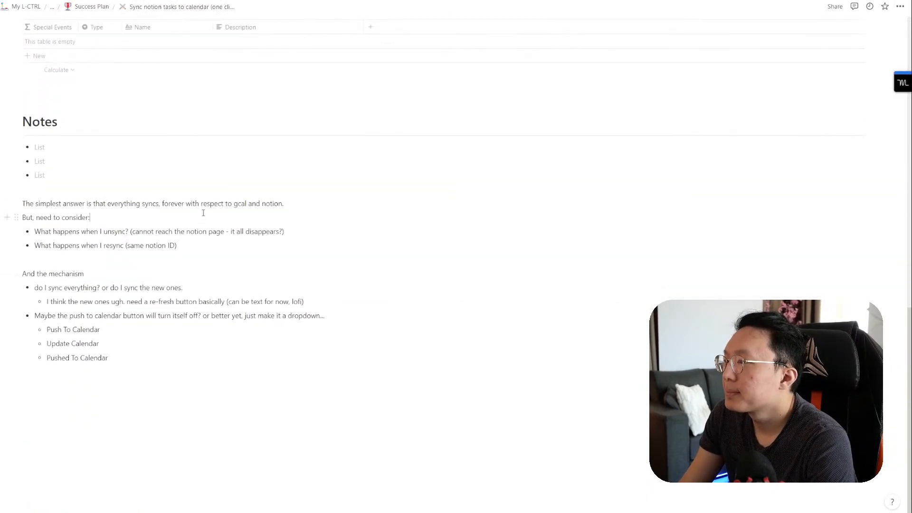
click(146, 211)
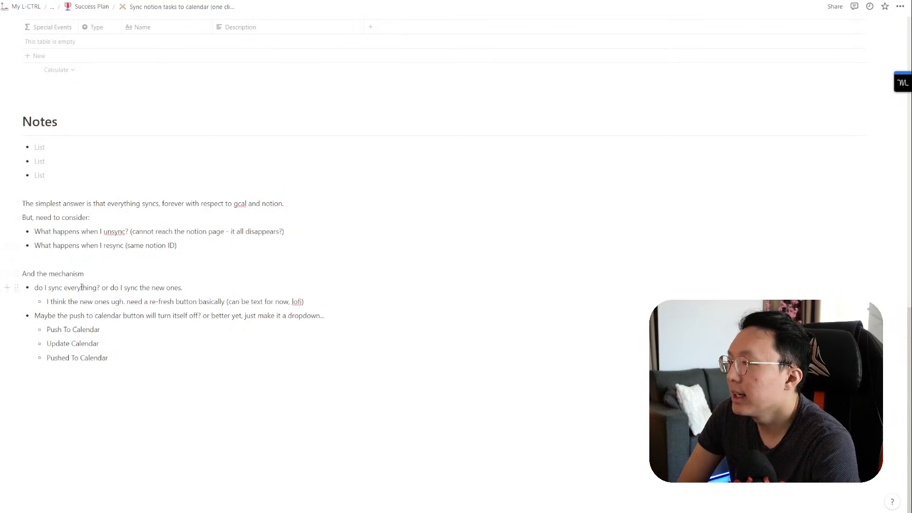
drag(86, 321, 8, 314)
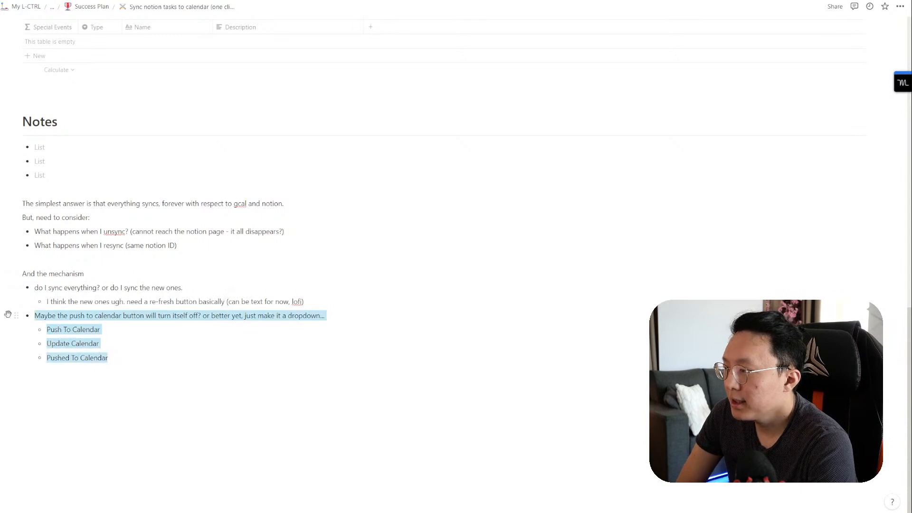
click(111, 342)
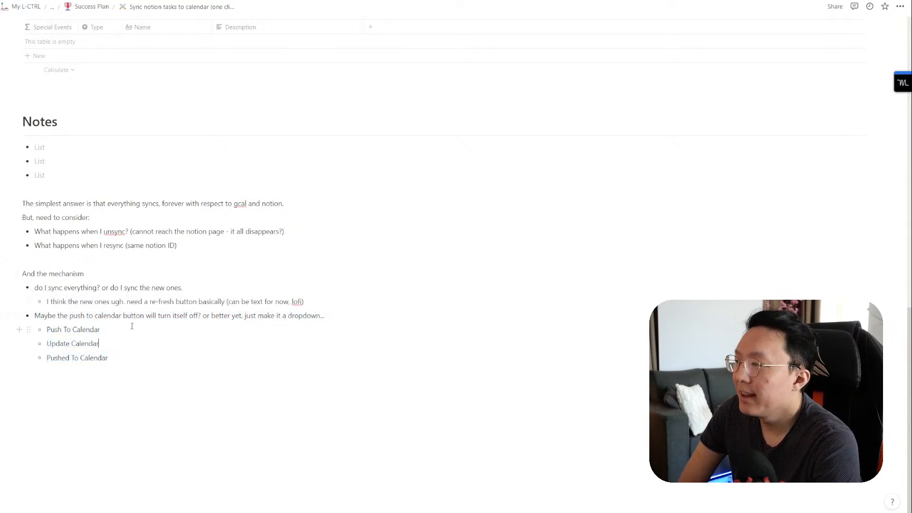
scroll(82, 357, up, 15)
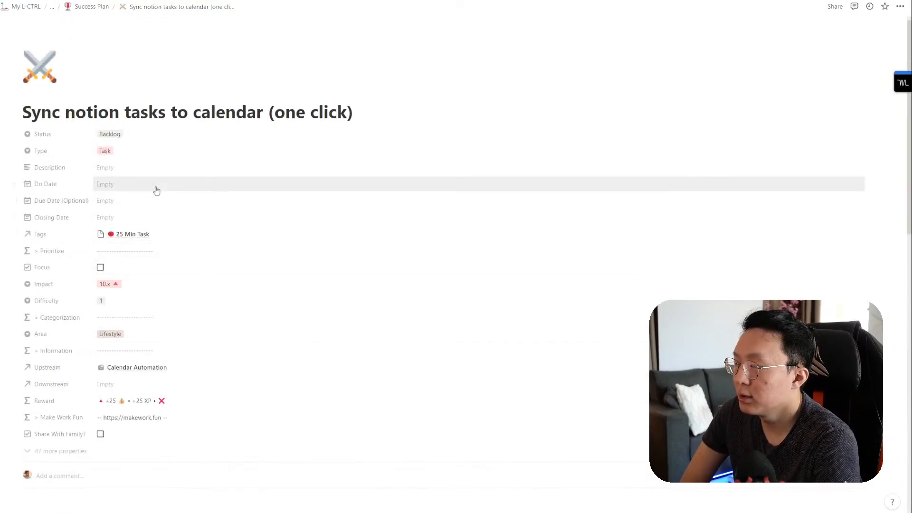
scroll(223, 312, down, 15)
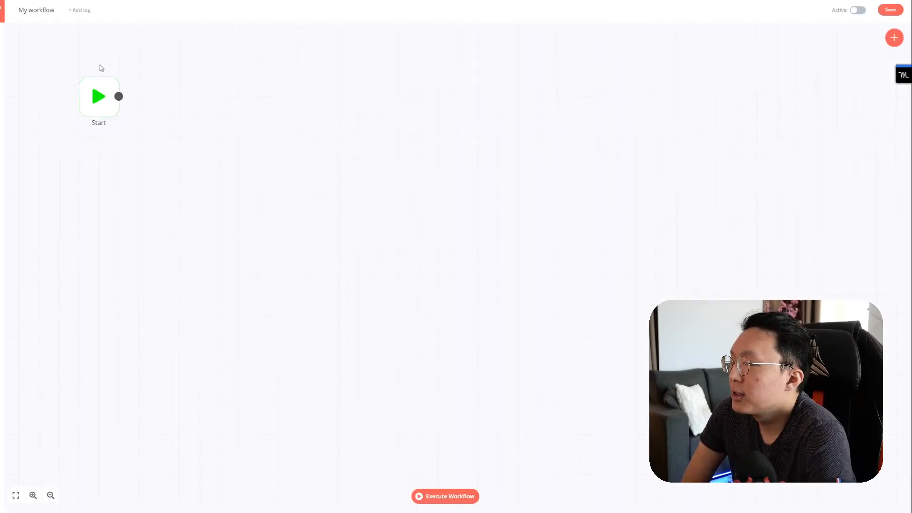
Step: Add a regular Google Calendar node found by searching 'google calen' to the workflow
click(895, 37)
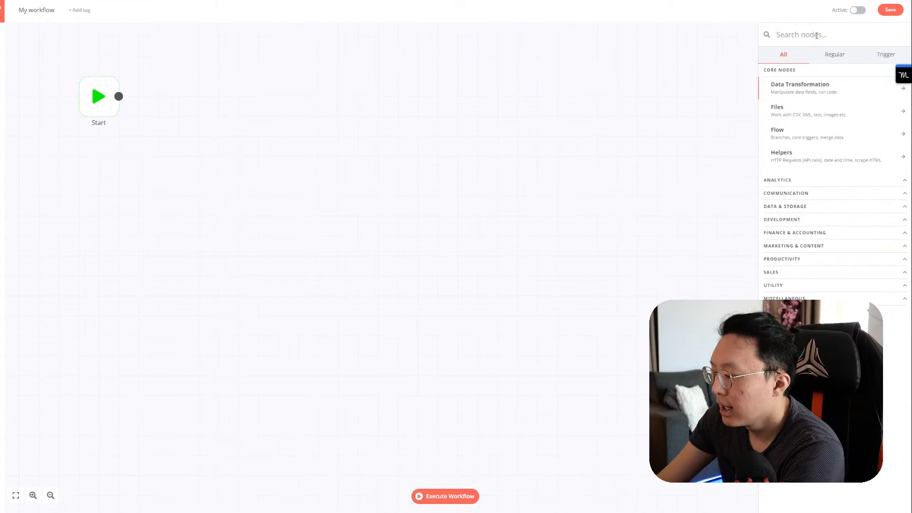
text(google calen)
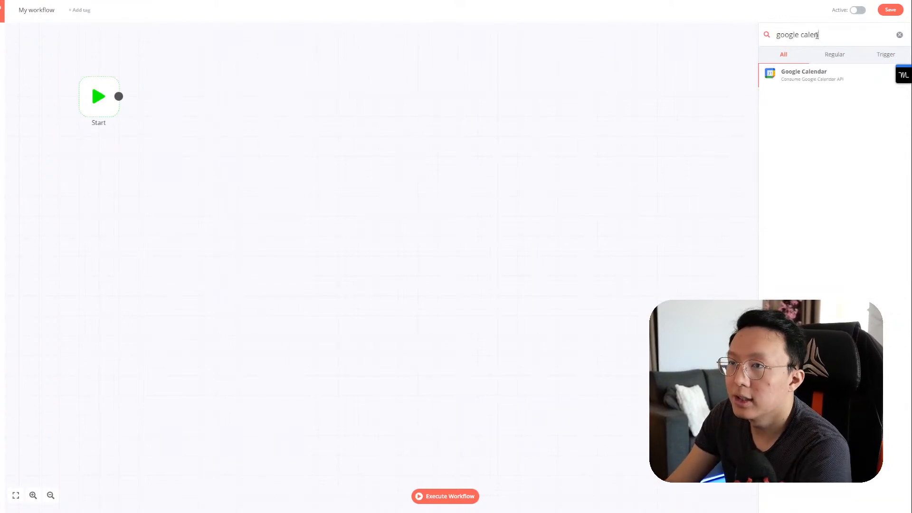
click(867, 56)
click(831, 56)
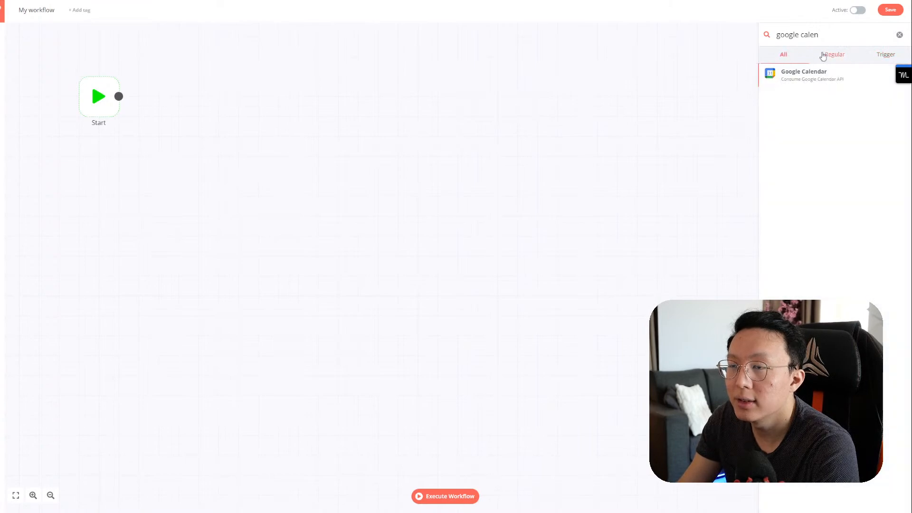
click(809, 74)
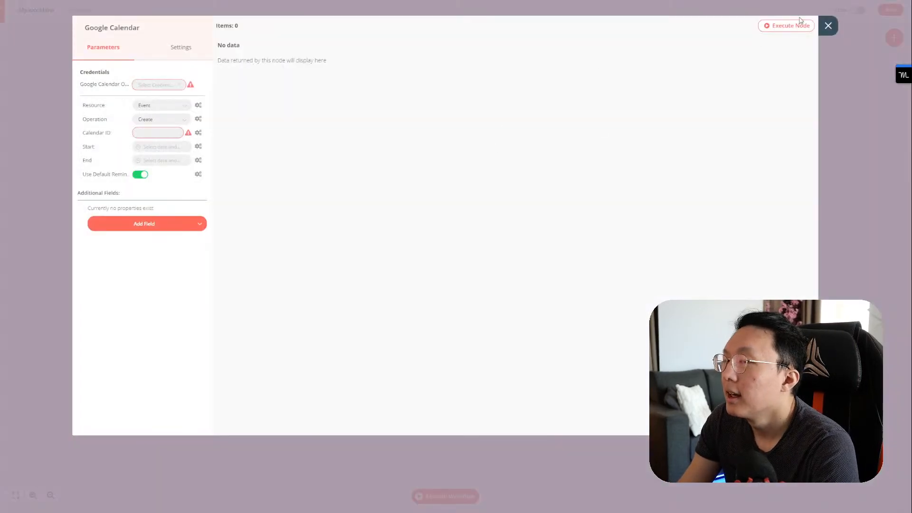
click(832, 28)
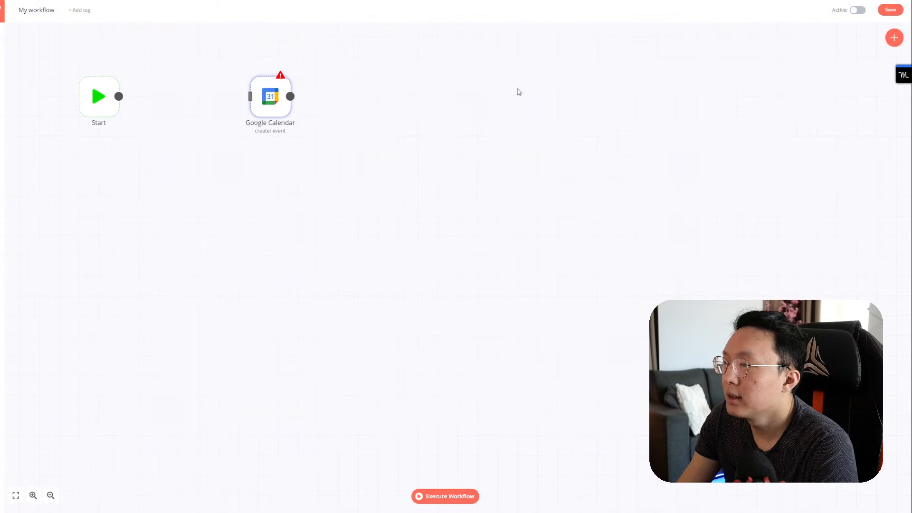
click(894, 38)
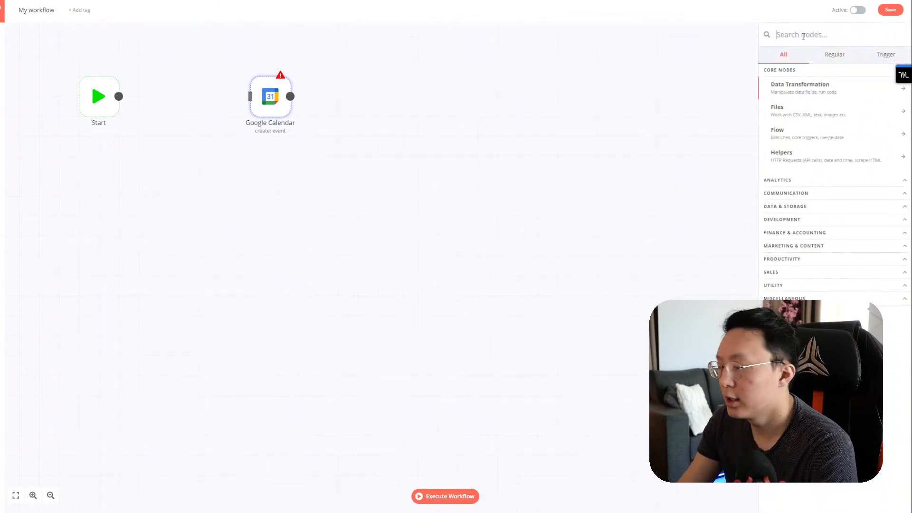
Step: Search 'time' in the node list and add an Interval trigger node
text(time)
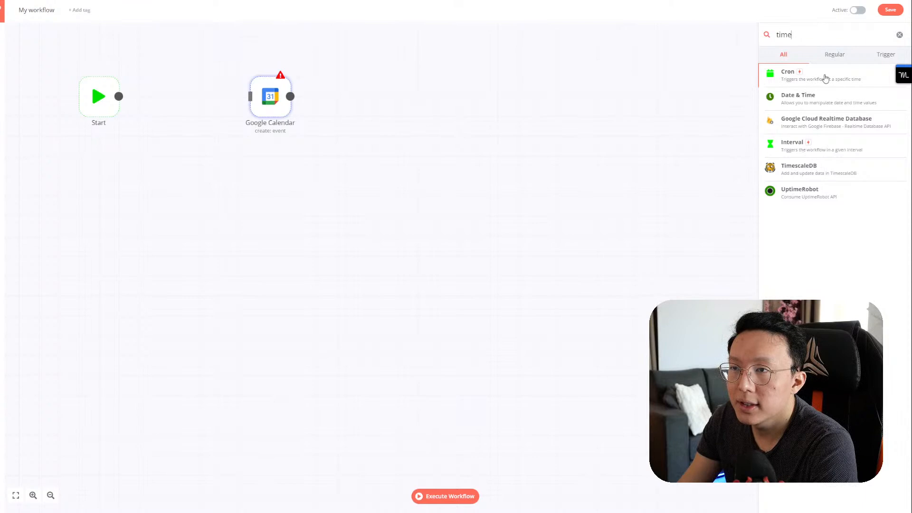
click(804, 142)
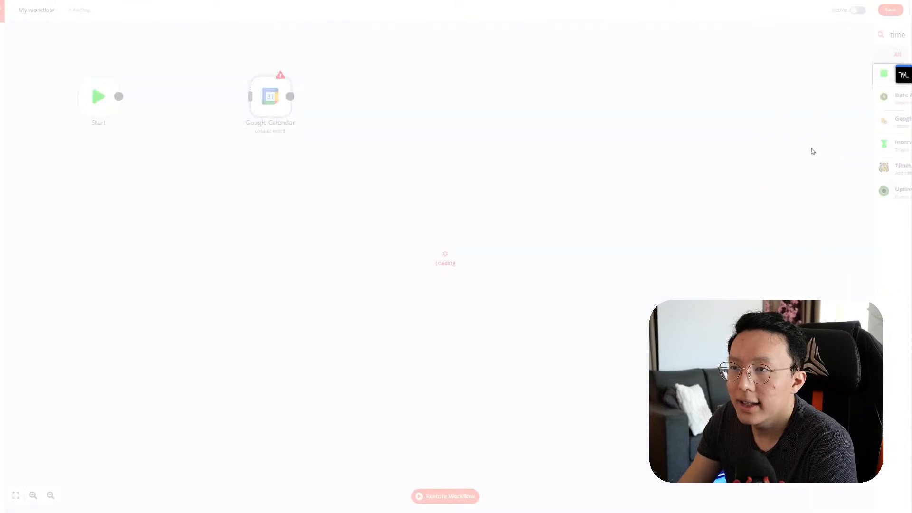
Step: Set the Interval to 30 minutes and place it below Start, with Google Calendar beside it
click(174, 87)
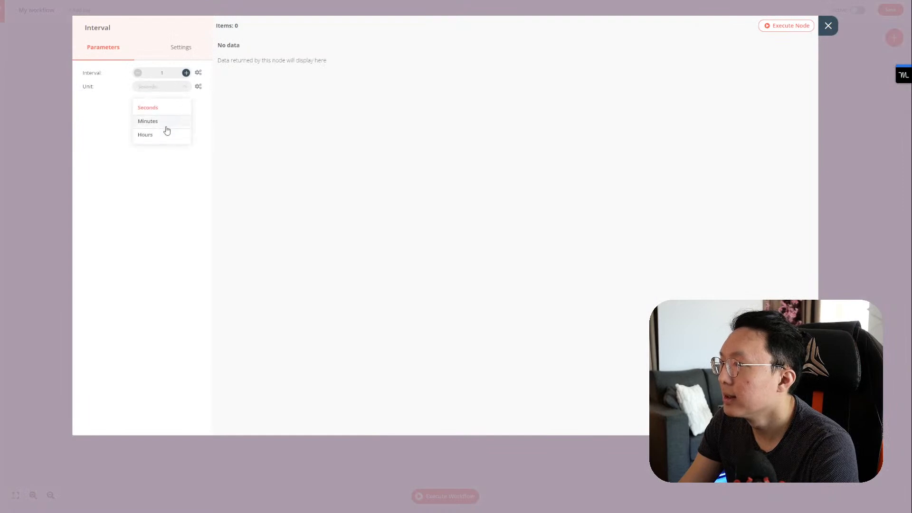
click(167, 129)
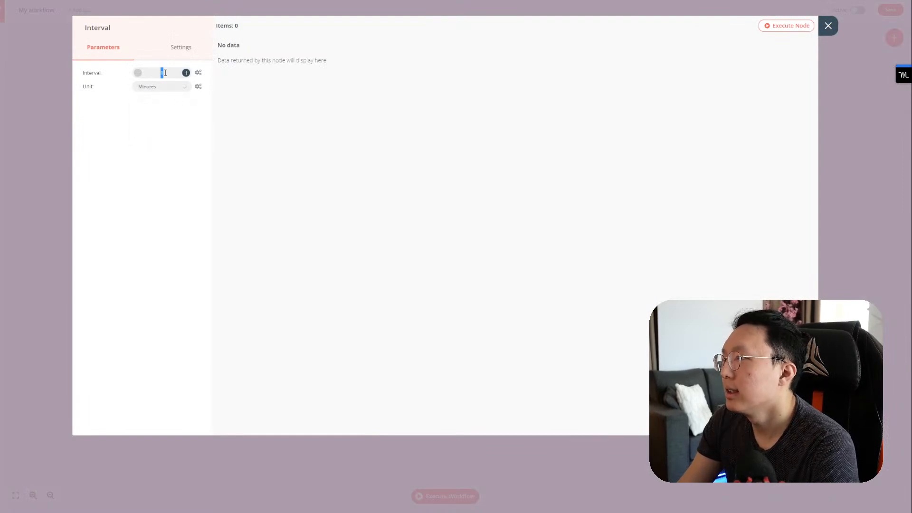
click(165, 73)
text(30)
click(266, 107)
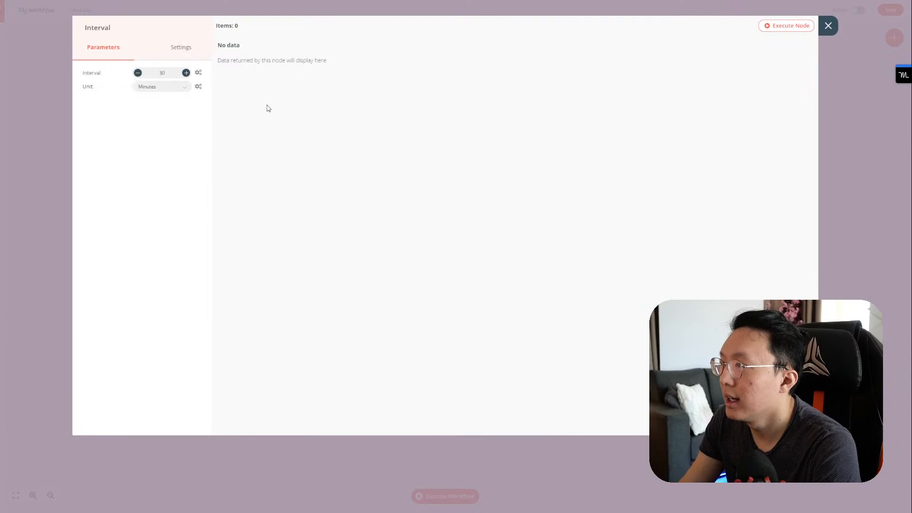
click(162, 87)
click(164, 86)
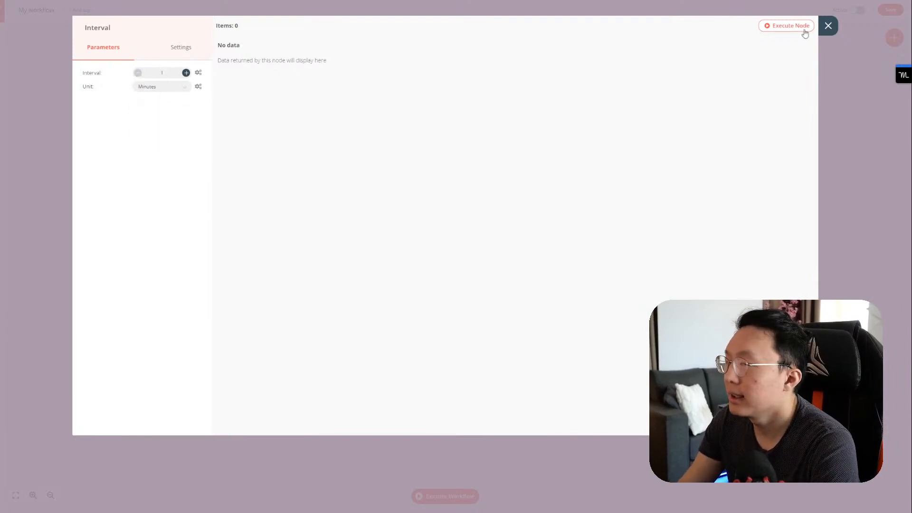
click(829, 27)
drag(354, 116, 100, 195)
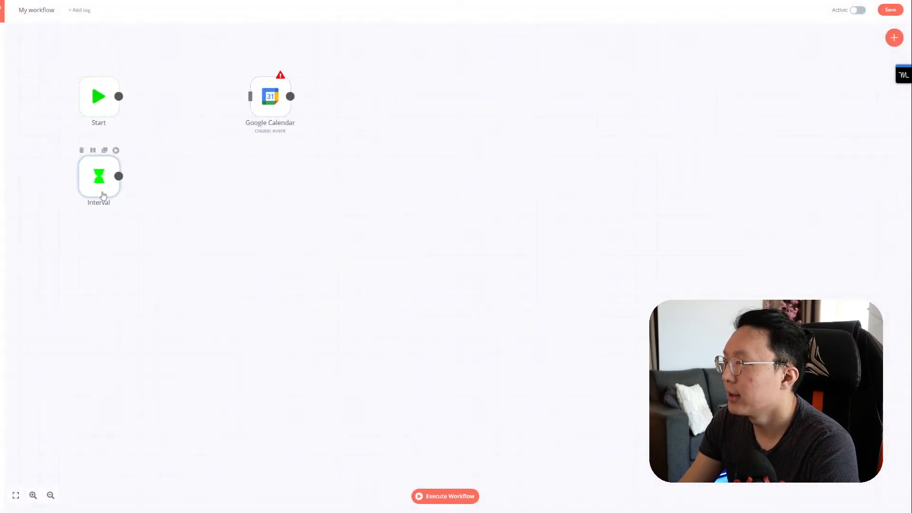
drag(260, 102, 157, 178)
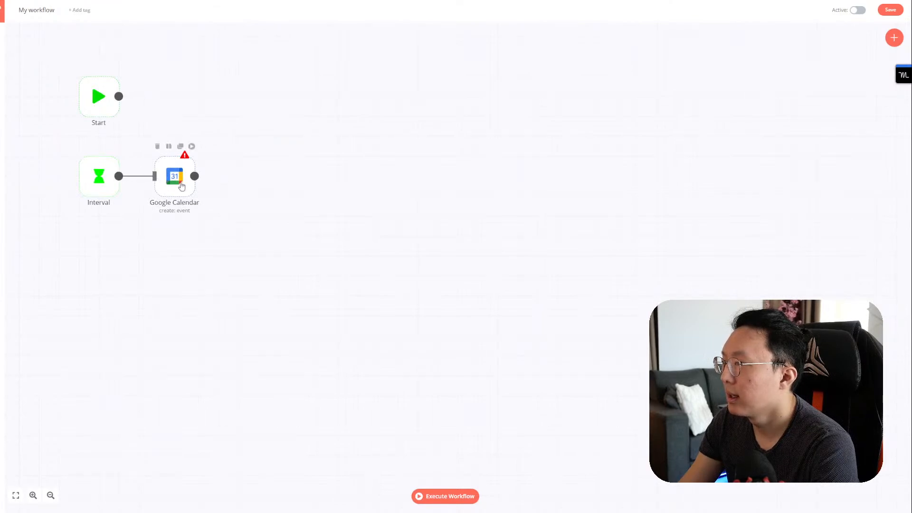
Step: Check that the Google Calendar node's operation stays set to Create
double_click(180, 180)
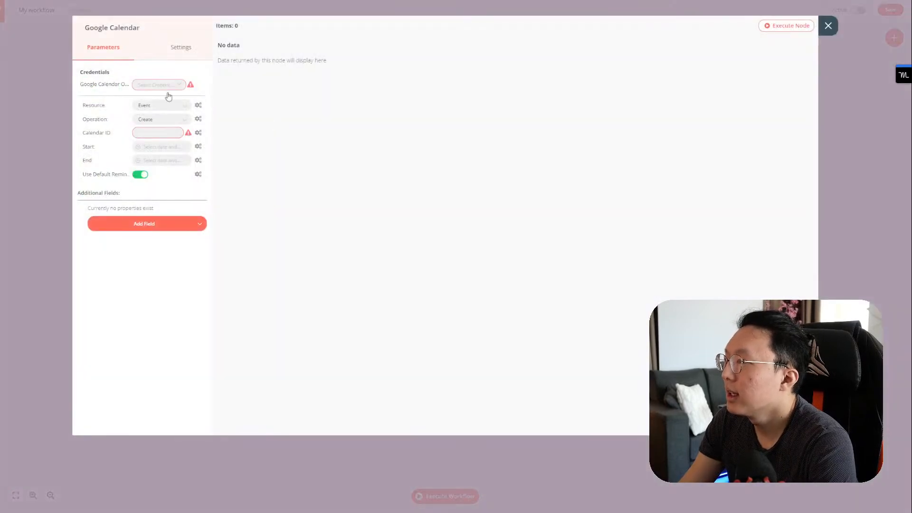
click(158, 122)
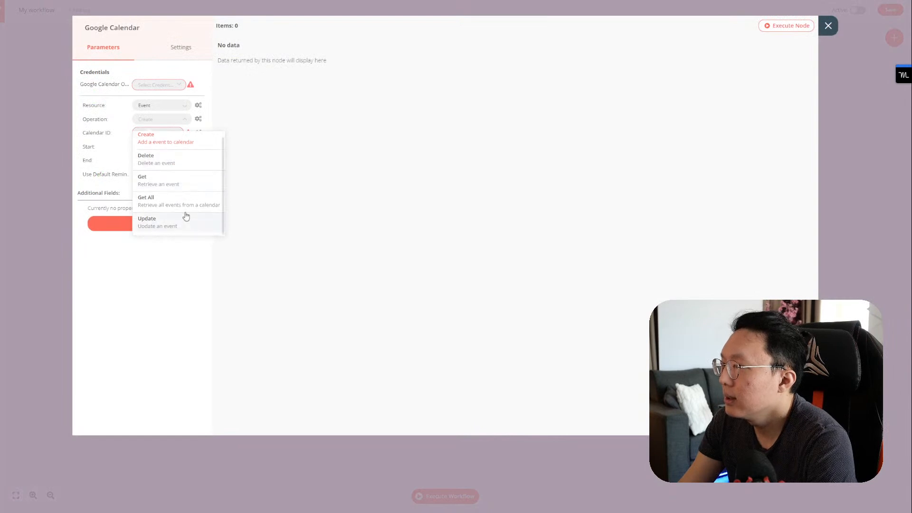
click(474, 107)
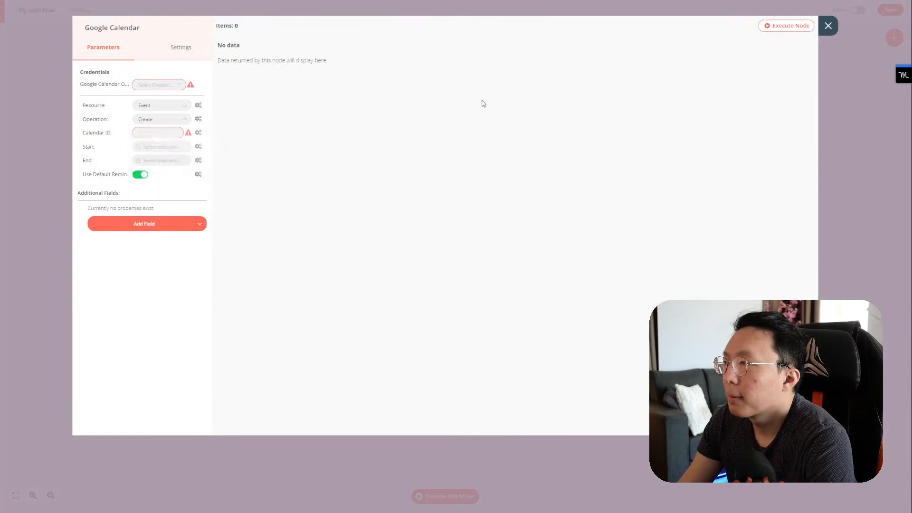
click(829, 26)
Step: Delete the Interval-to-Google Calendar connection and move Google Calendar further right
click(137, 177)
drag(174, 182, 298, 184)
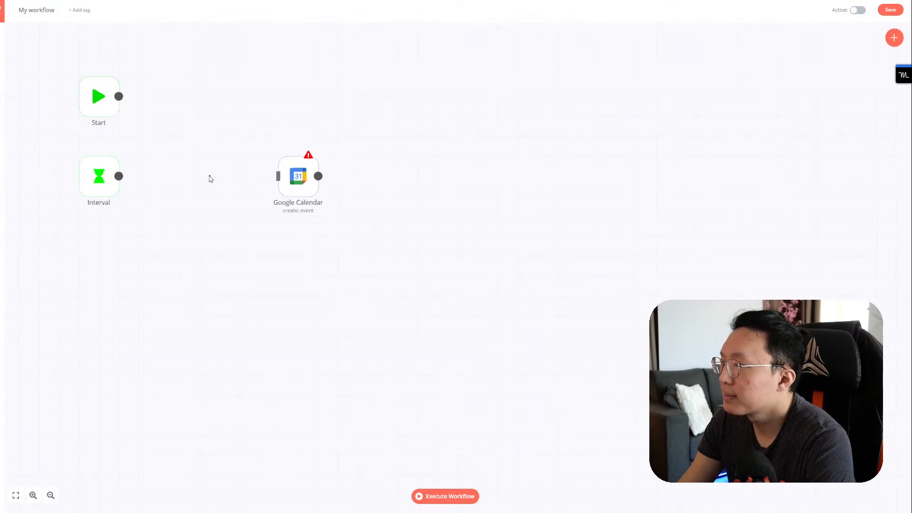
click(894, 37)
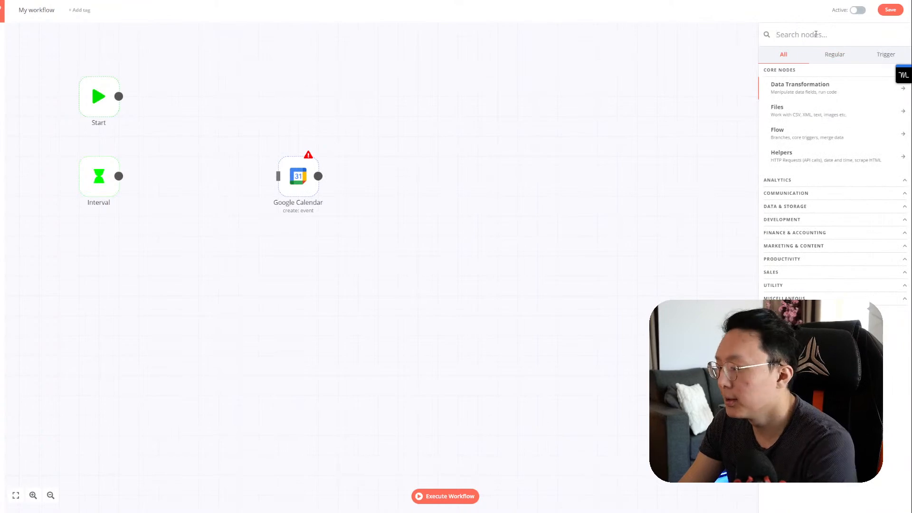
text(notion)
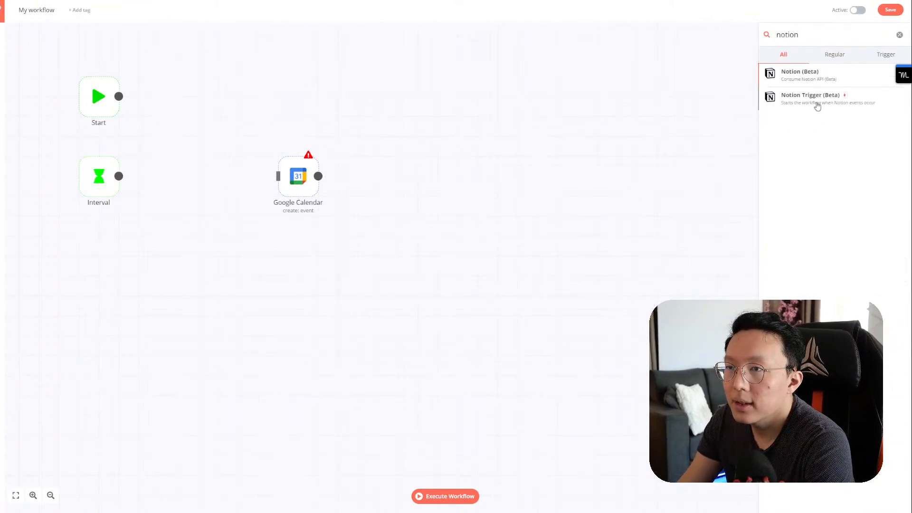
click(817, 106)
click(174, 87)
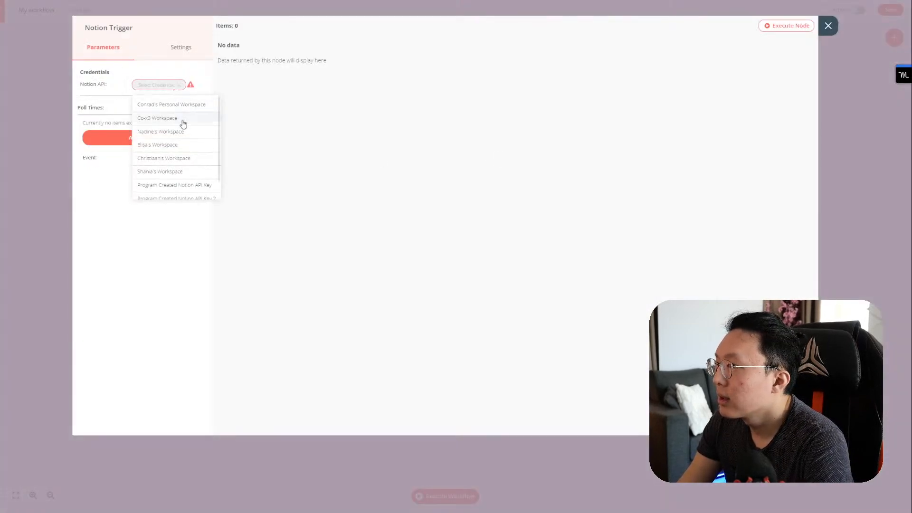
click(191, 105)
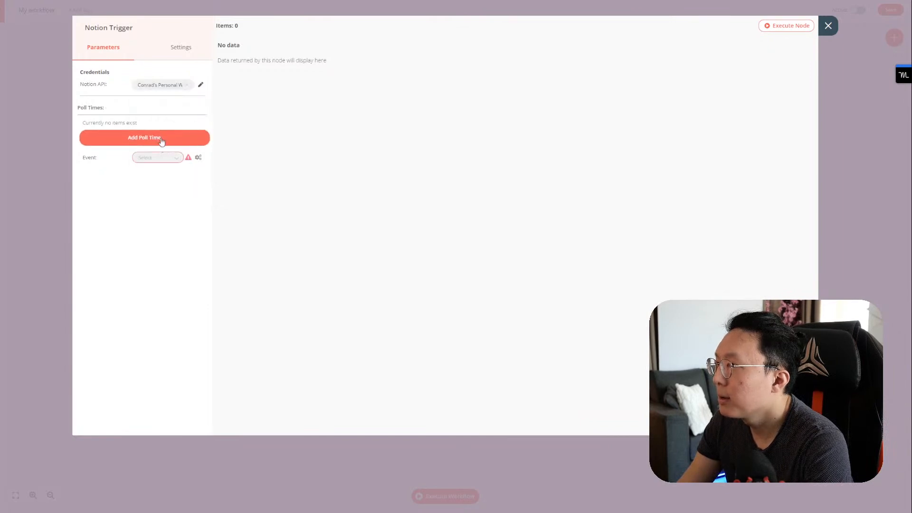
click(156, 157)
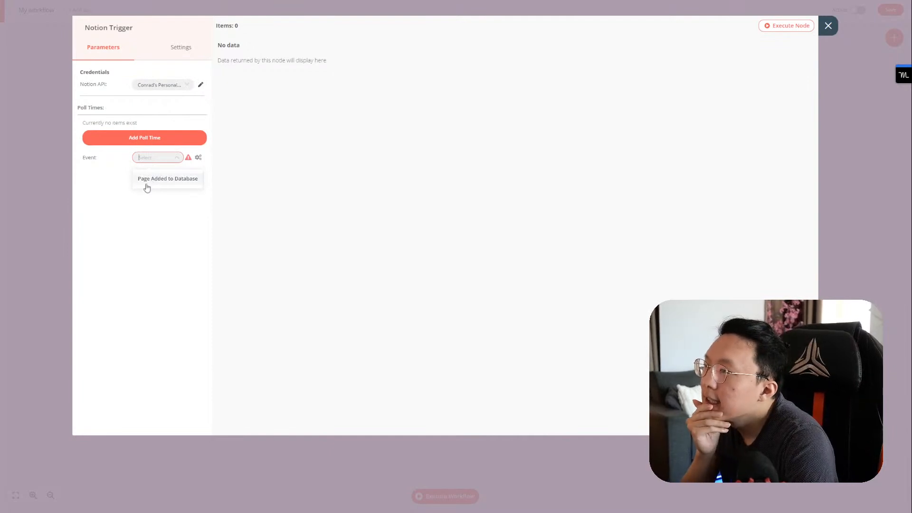
click(132, 199)
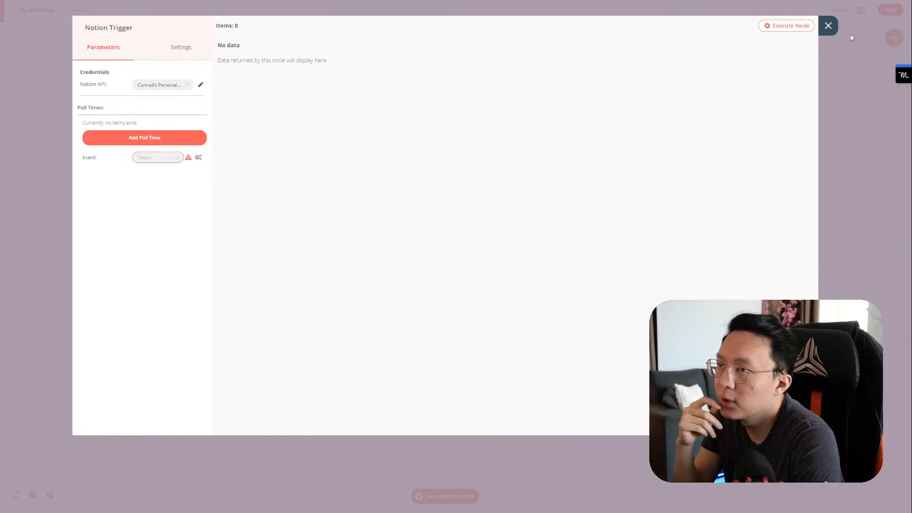
click(827, 25)
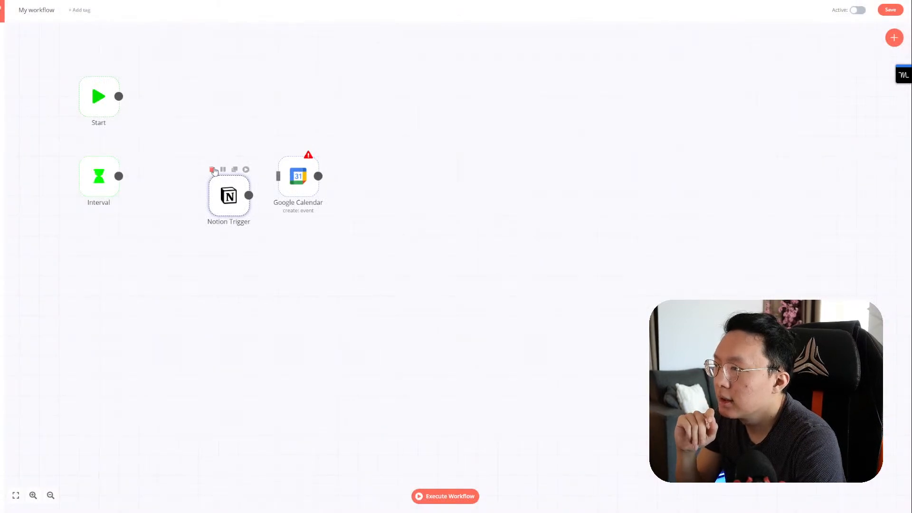
click(212, 169)
Step: Add a Notion node using the personal workspace Notion credential
click(894, 38)
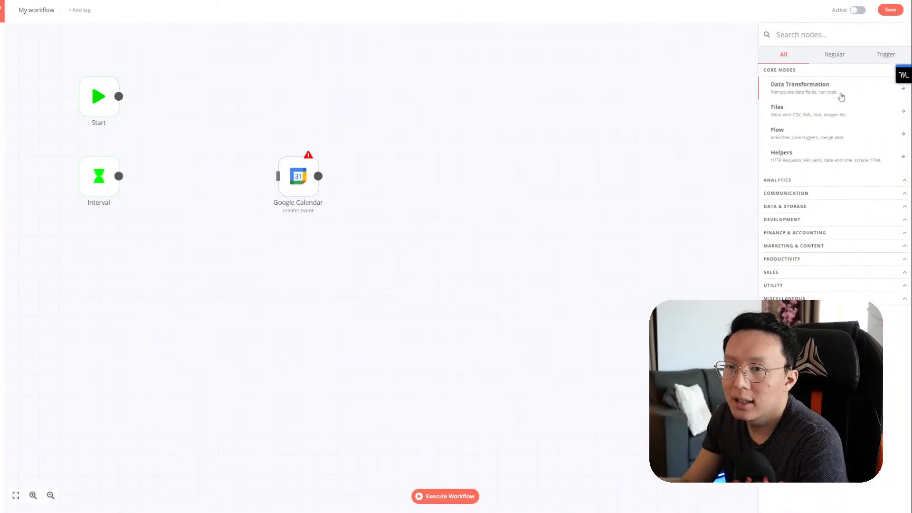
text(notion)
click(825, 84)
click(163, 85)
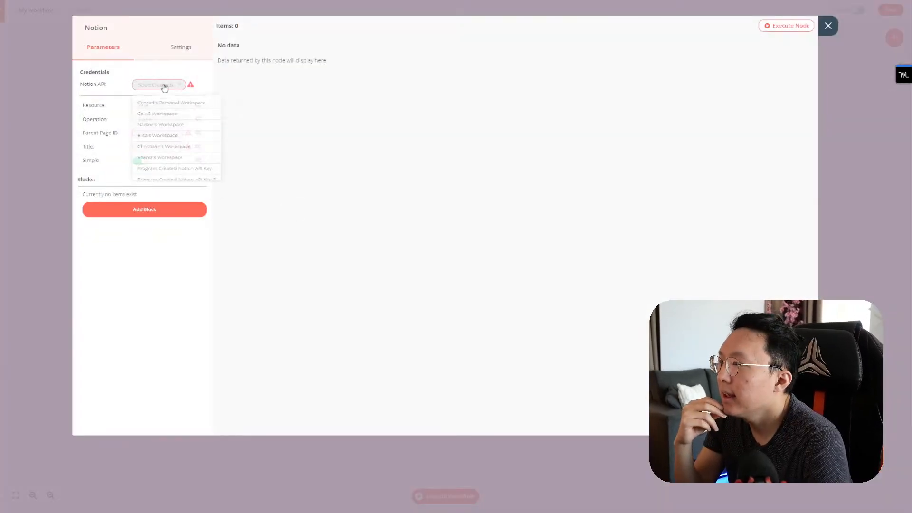
click(164, 105)
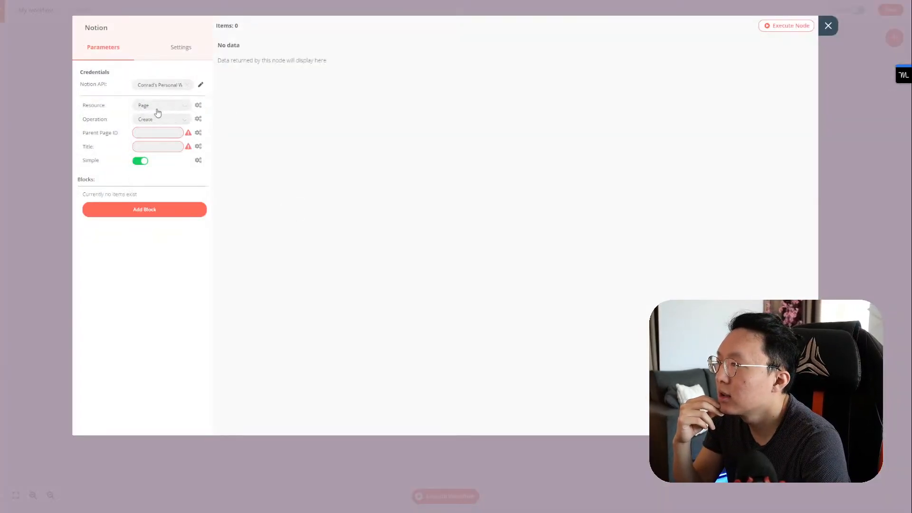
Step: Try the Page resource with the Get and Search page operations
click(164, 106)
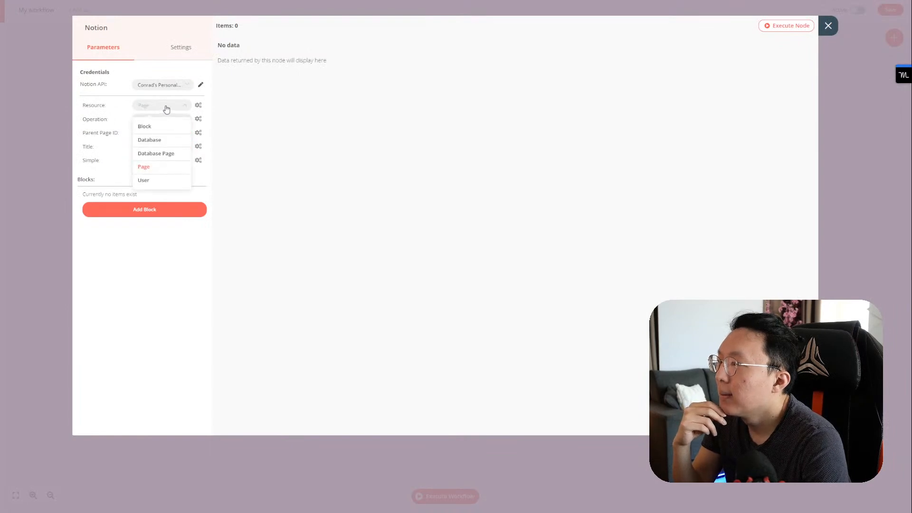
click(166, 109)
click(164, 119)
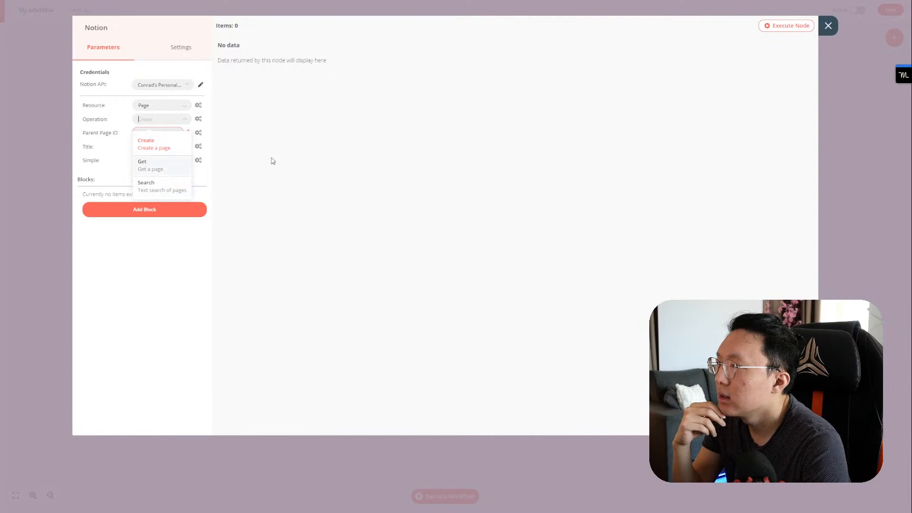
click(233, 155)
click(178, 122)
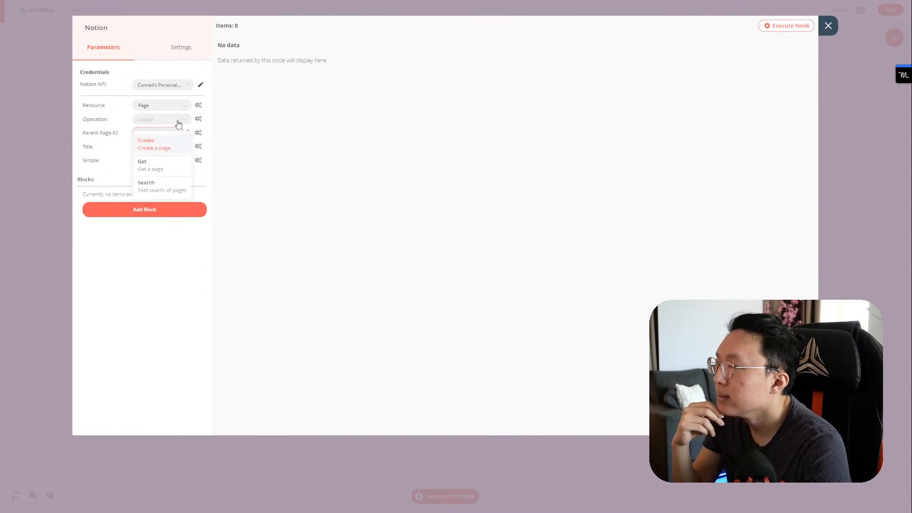
click(173, 166)
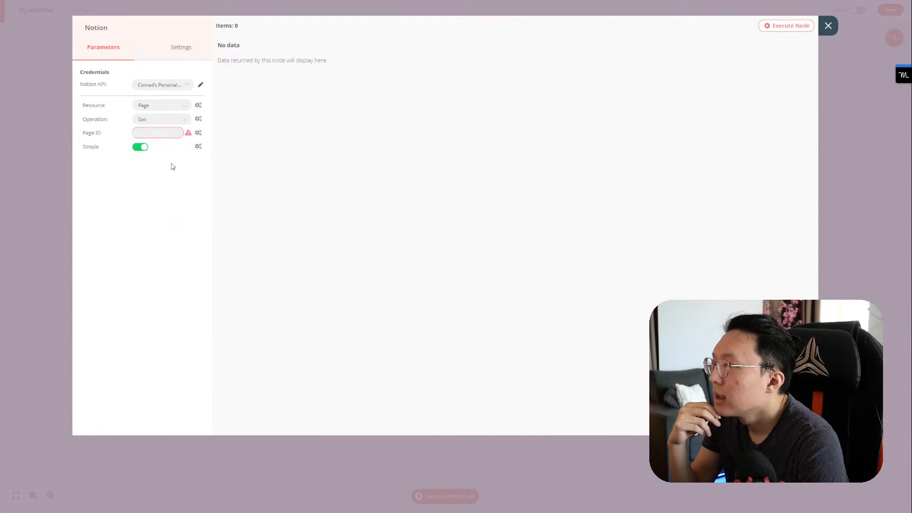
click(185, 125)
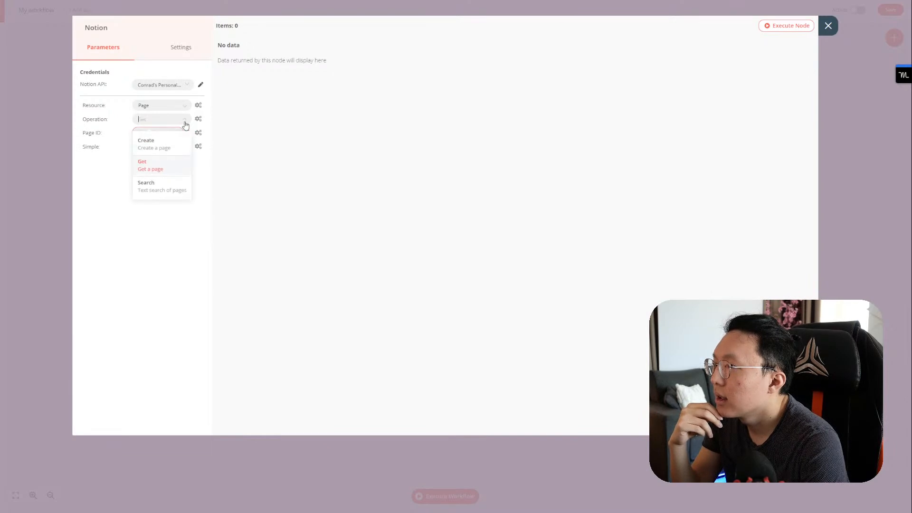
click(176, 187)
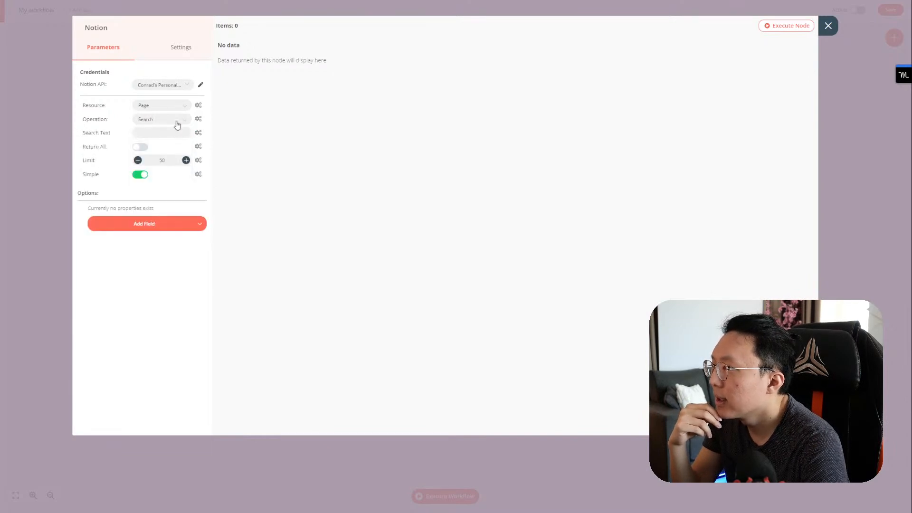
click(177, 123)
click(175, 47)
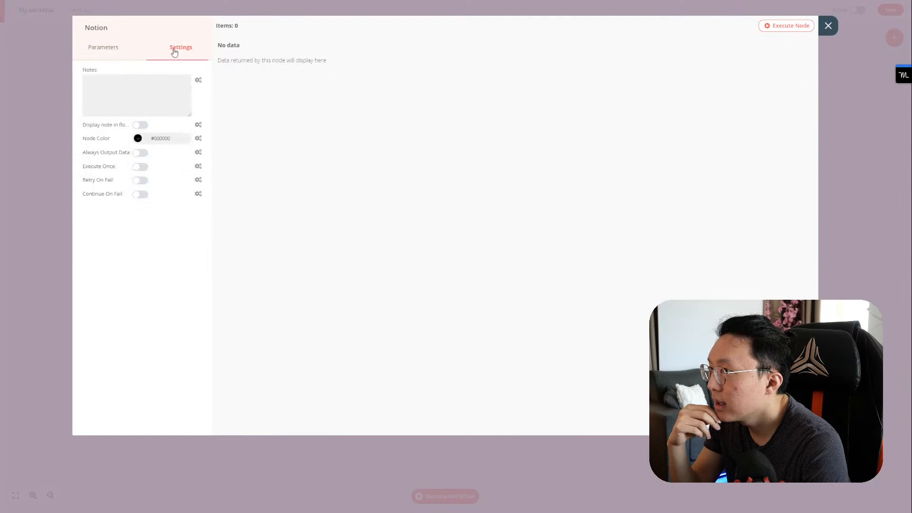
click(122, 56)
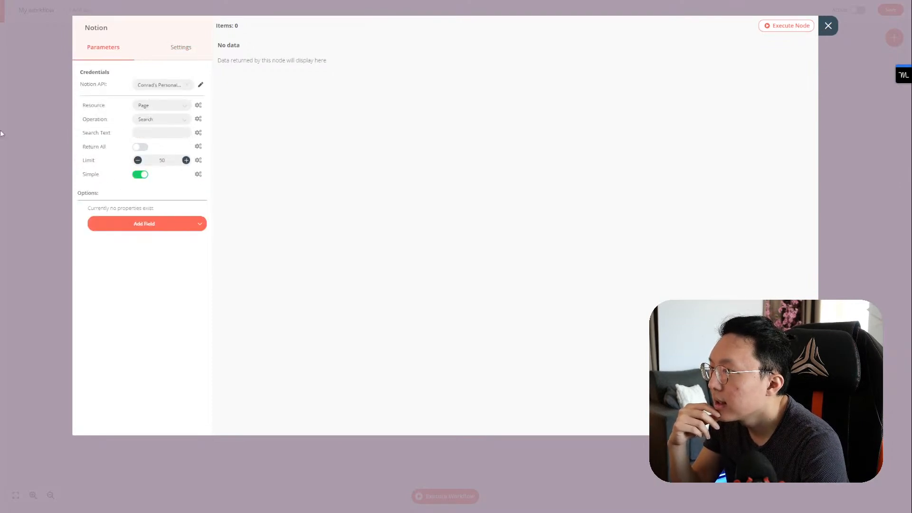
Step: Set the Notion resource to Database Page with the Get All operation
click(175, 107)
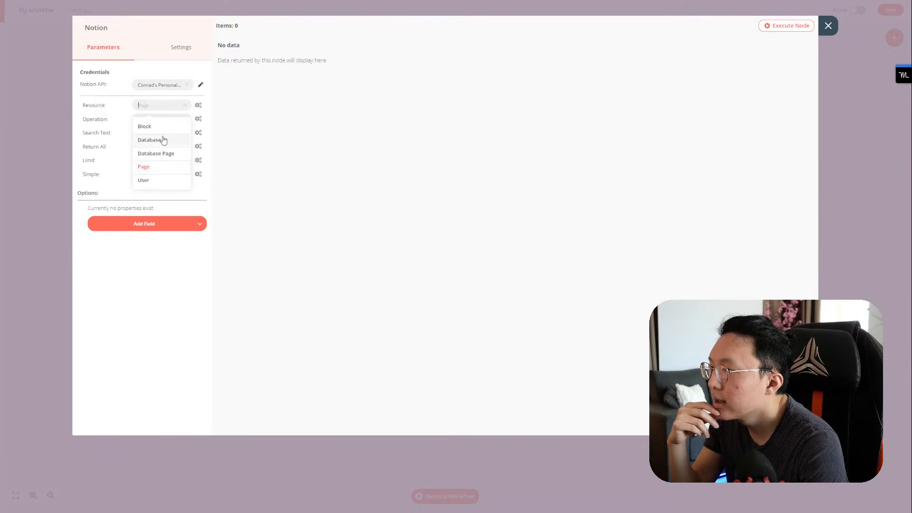
click(167, 153)
click(171, 122)
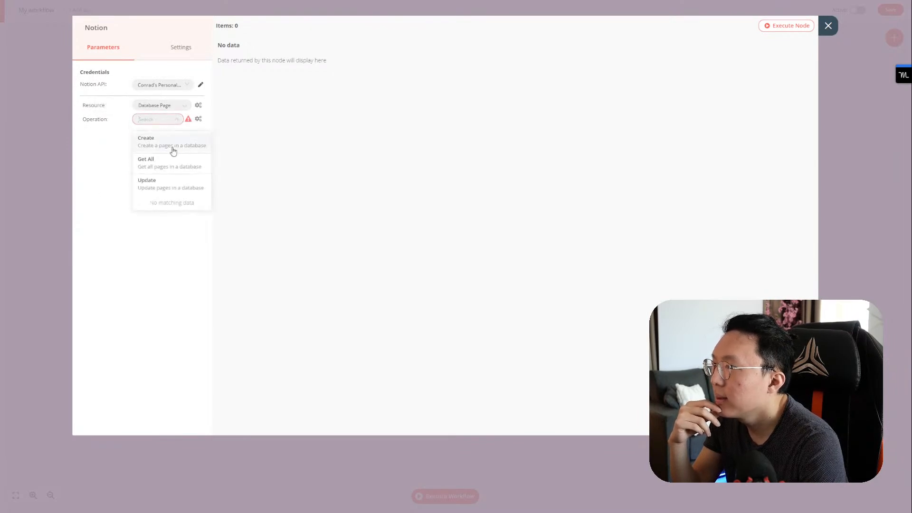
click(173, 166)
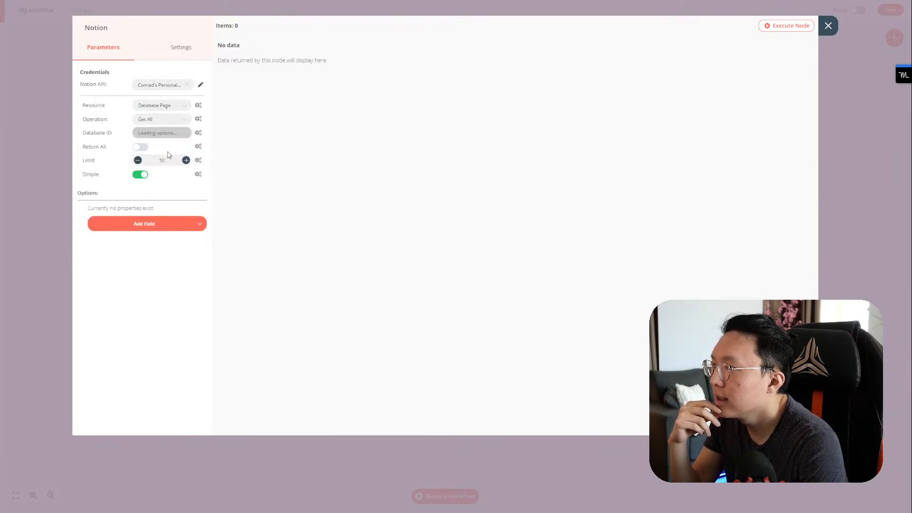
Step: Drop a trial multiple-condition filter and re-add an empty Filters option
click(148, 224)
click(143, 246)
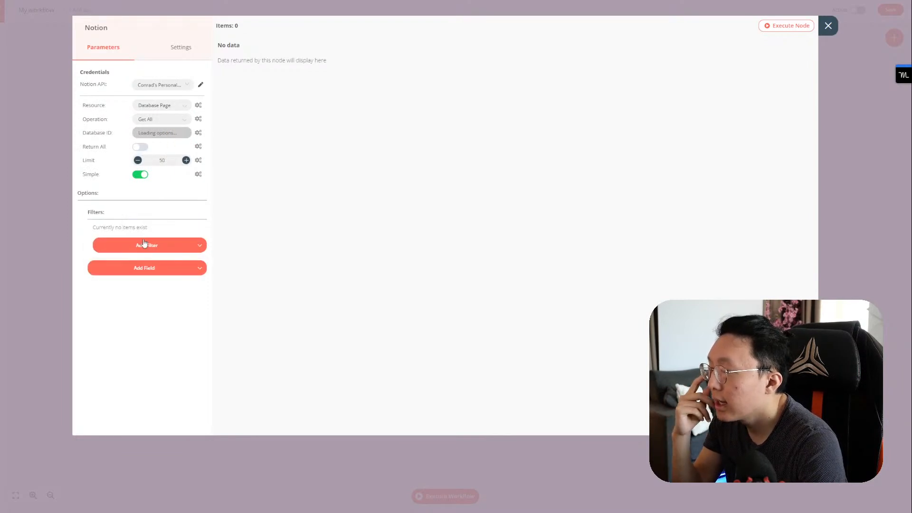
click(145, 244)
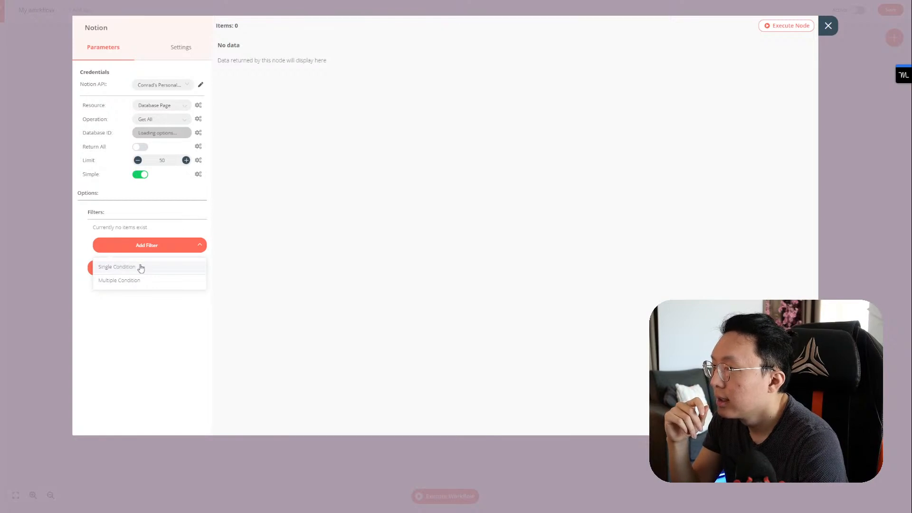
click(136, 280)
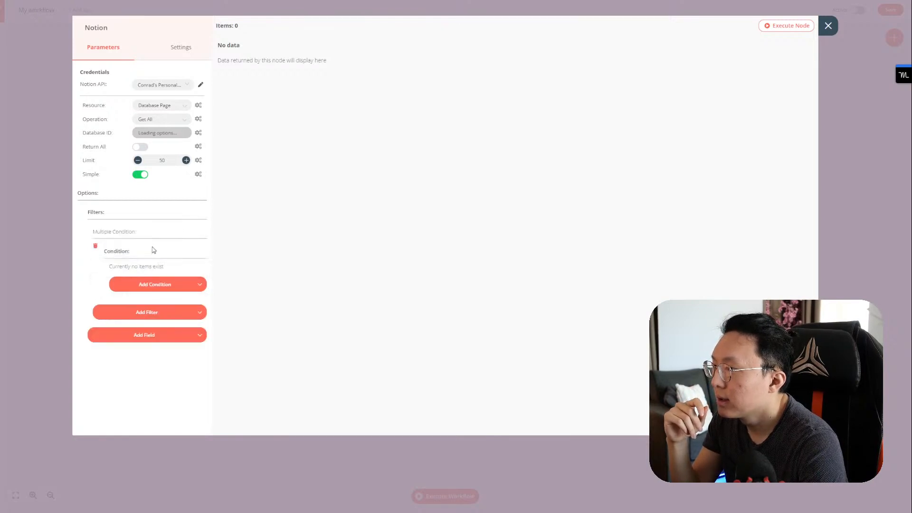
click(95, 247)
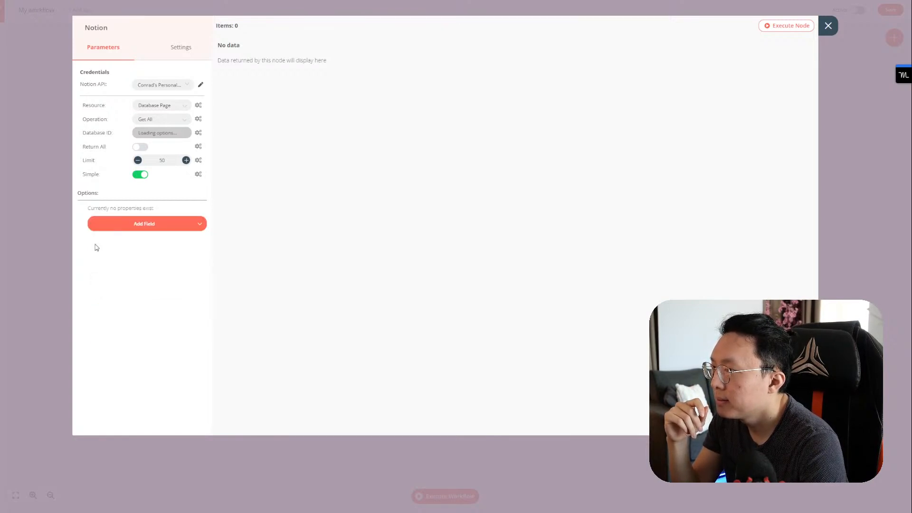
click(143, 225)
click(138, 250)
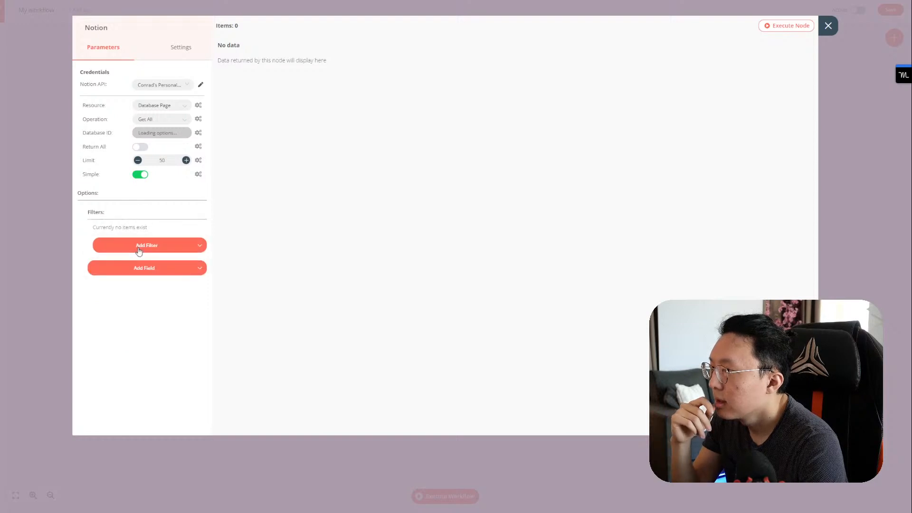
Step: Try a multiple-condition AND filter, delete it, and add a single-condition filter instead
click(140, 250)
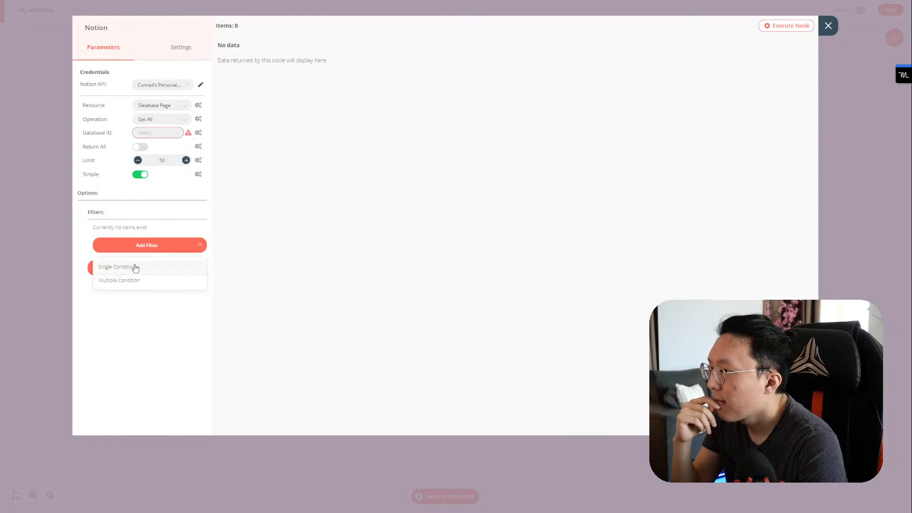
click(133, 264)
click(146, 281)
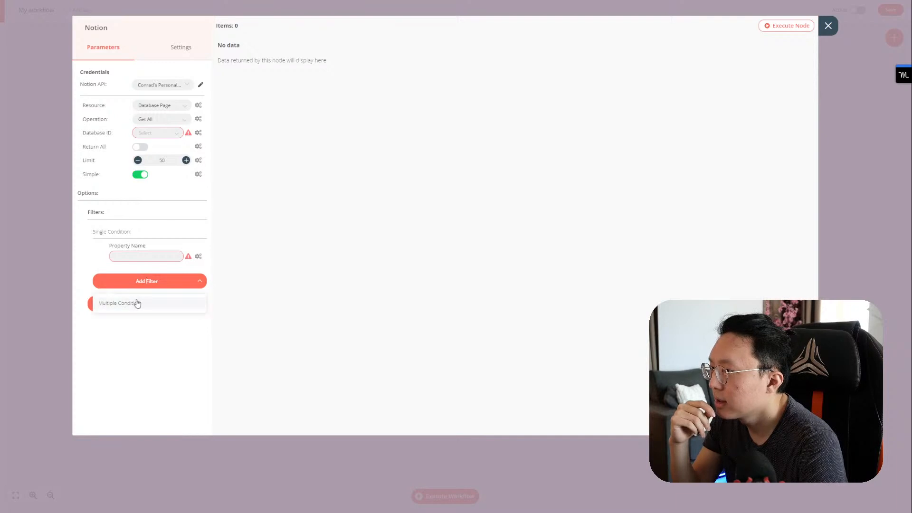
click(137, 302)
click(142, 286)
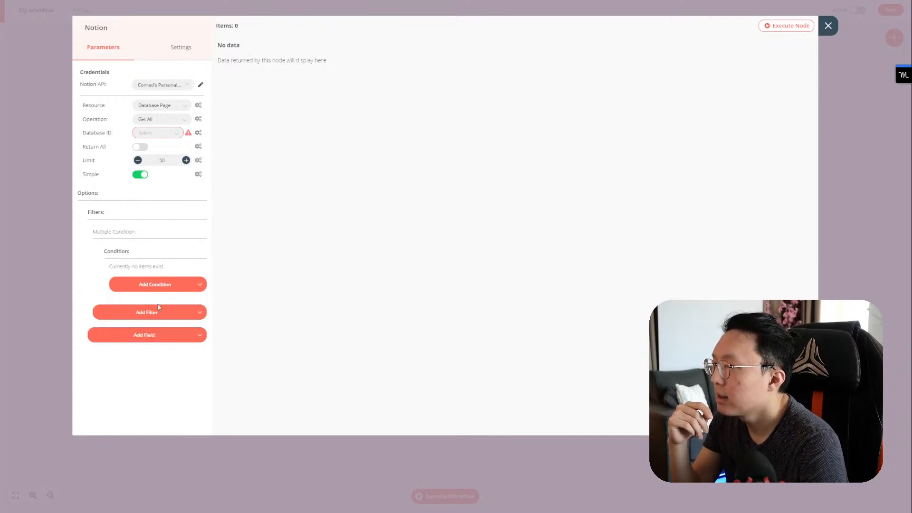
click(186, 288)
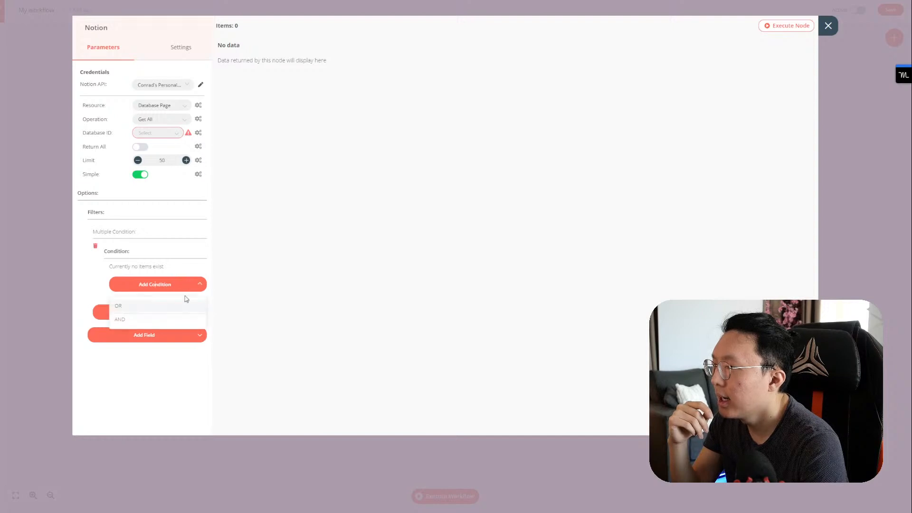
click(170, 319)
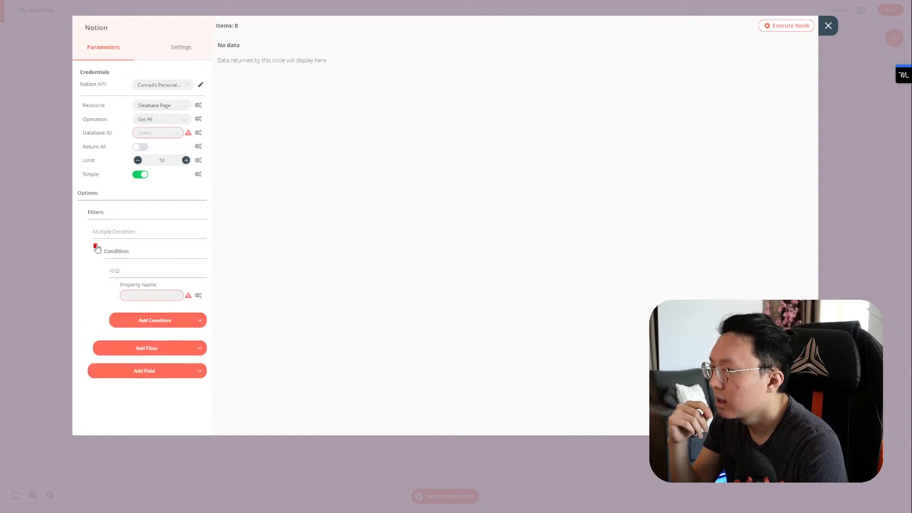
click(95, 245)
click(121, 245)
click(145, 266)
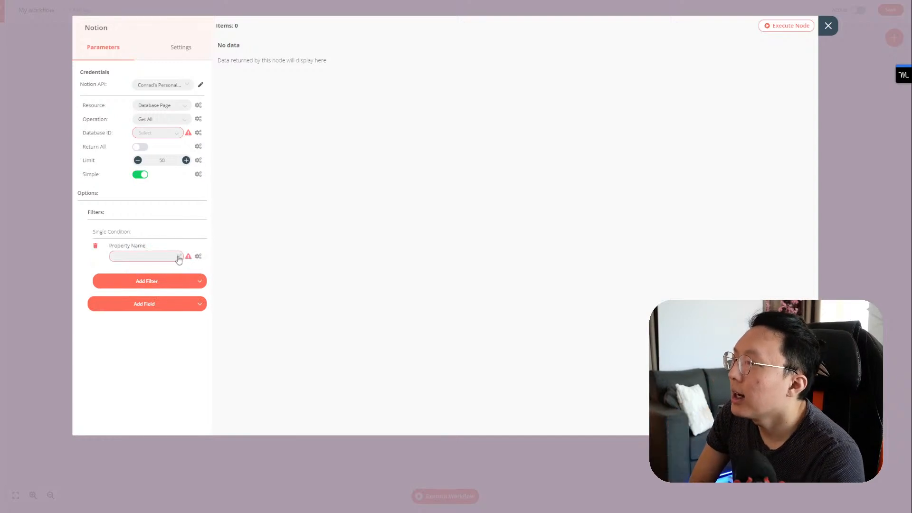
Step: Look through the Notion database and credential lists without changing either
click(168, 135)
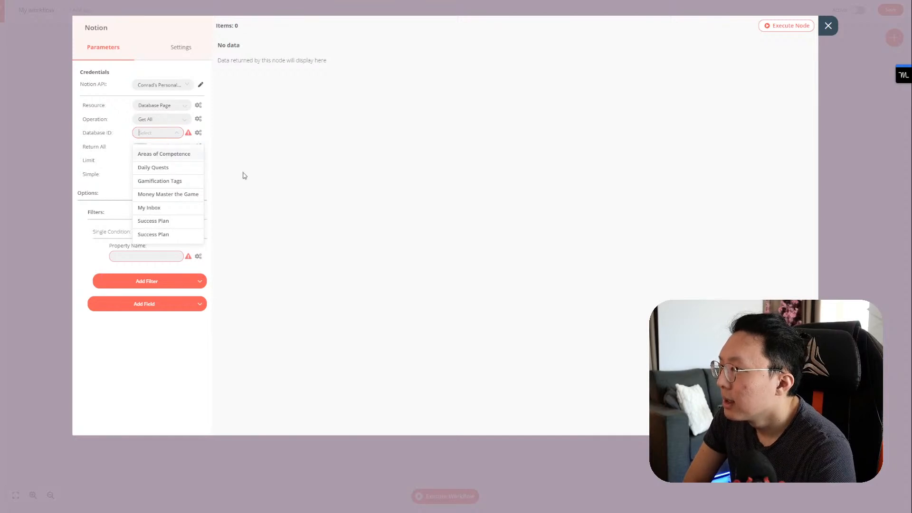
click(233, 150)
click(169, 88)
click(169, 88)
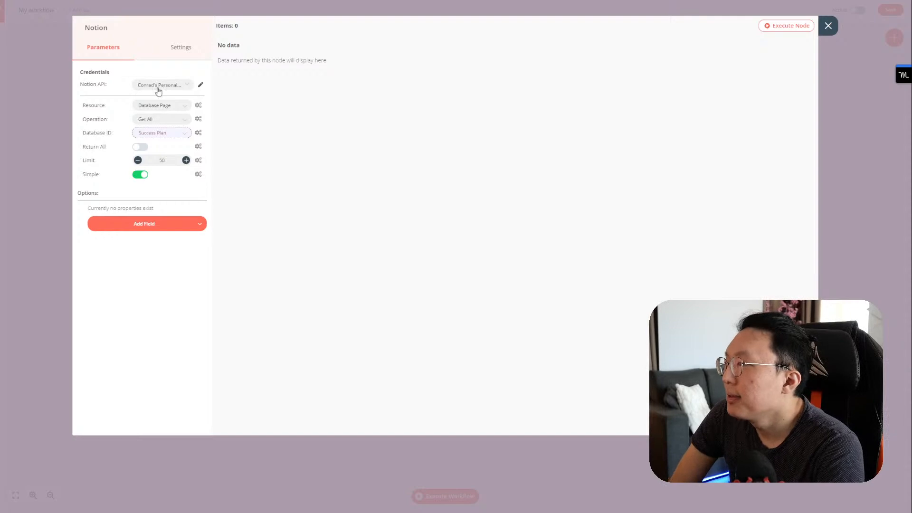
Step: Reselect the Notion account credential and add a single-condition filter under Filters
click(158, 91)
click(162, 104)
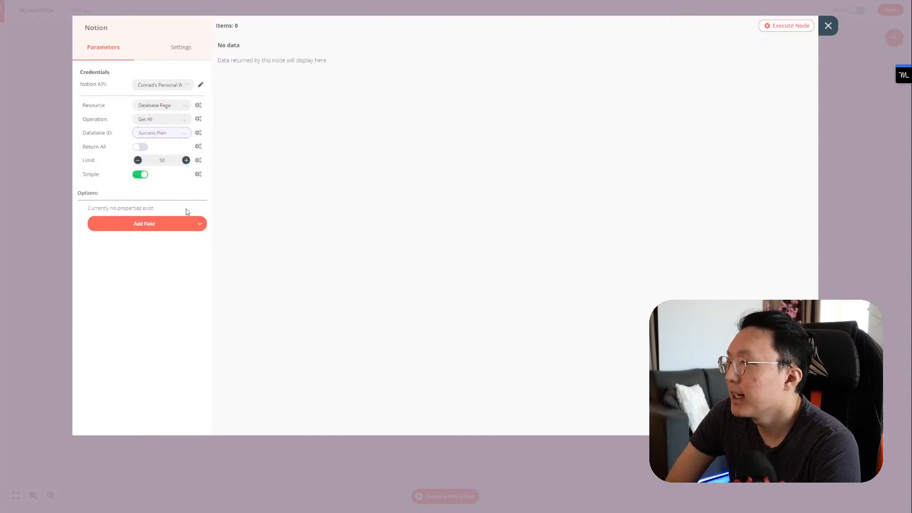
click(186, 231)
click(162, 245)
click(163, 246)
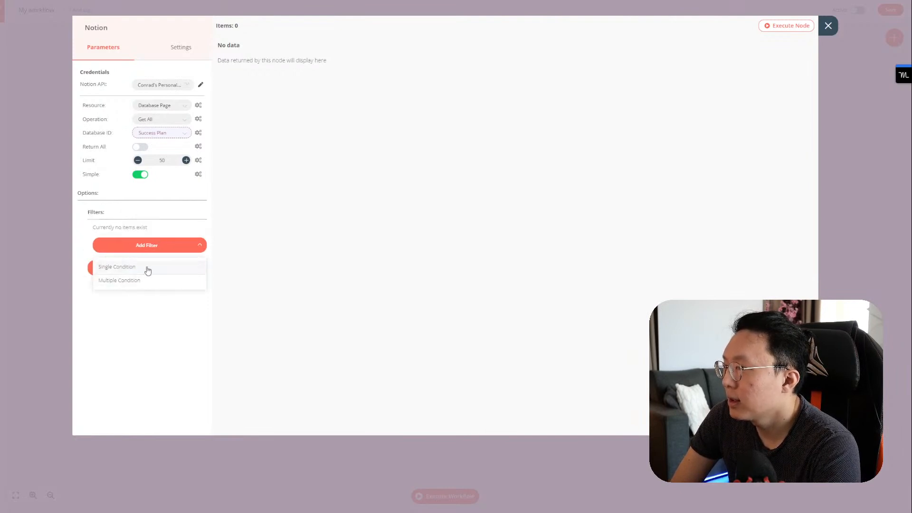
click(146, 267)
Step: Browse the Success Plan properties in the filter's Property Name list
click(150, 259)
scroll(154, 326, down, 3)
scroll(163, 330, down, 4)
scroll(164, 331, up, 10)
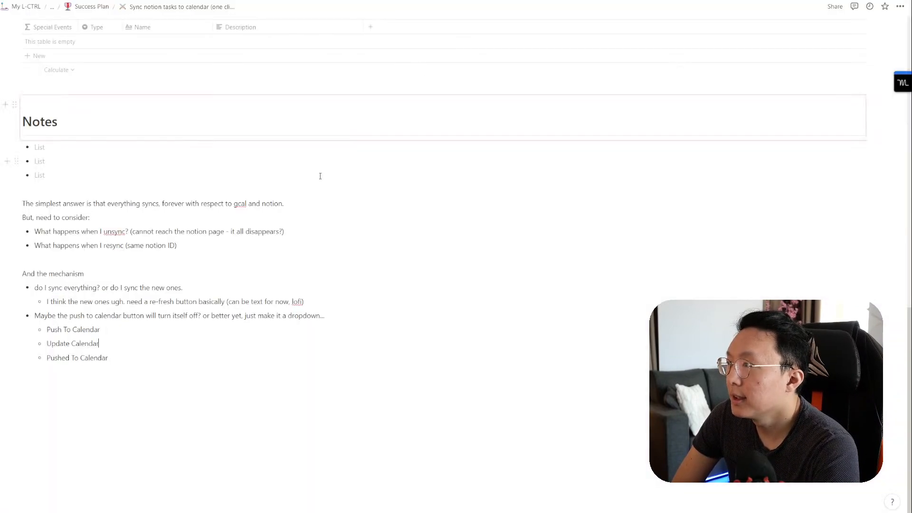
scroll(304, 190, up, 10)
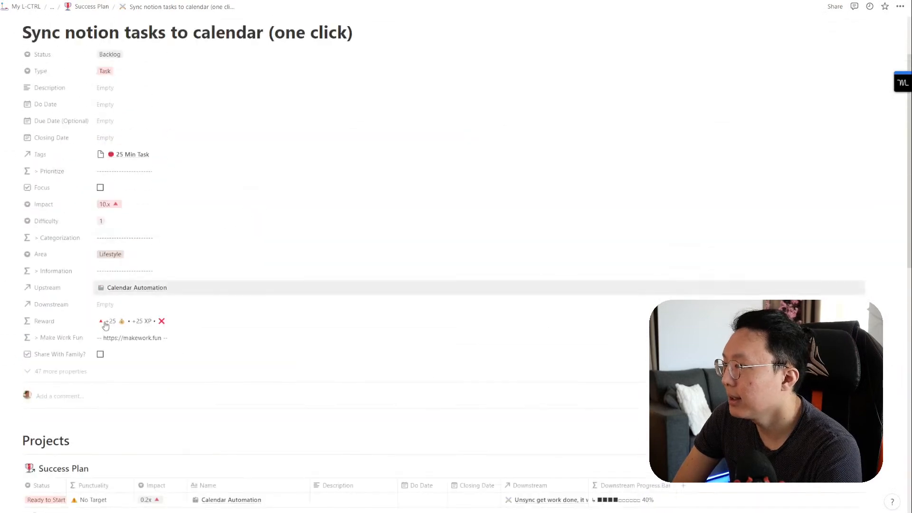
Step: Reveal the 47 hidden properties and add a new property named Calendar
click(67, 375)
scroll(102, 377, down, 15)
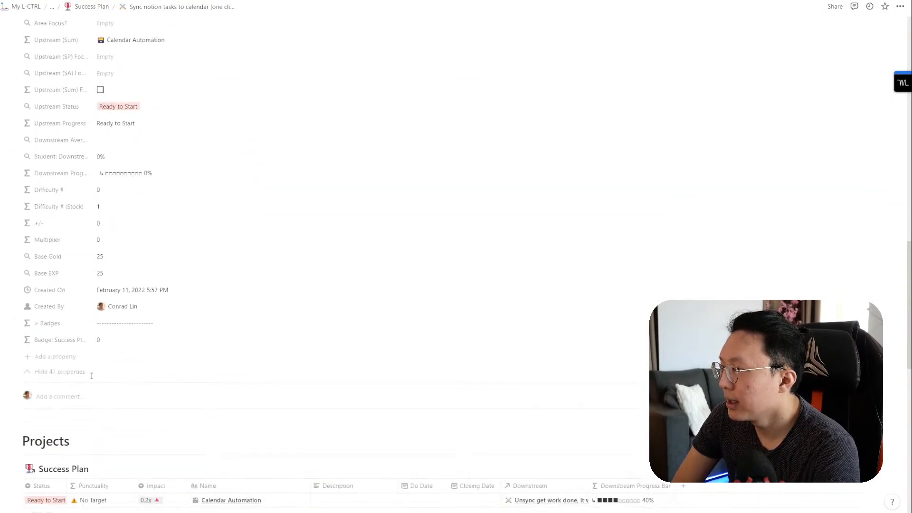
click(71, 357)
text(Pus)
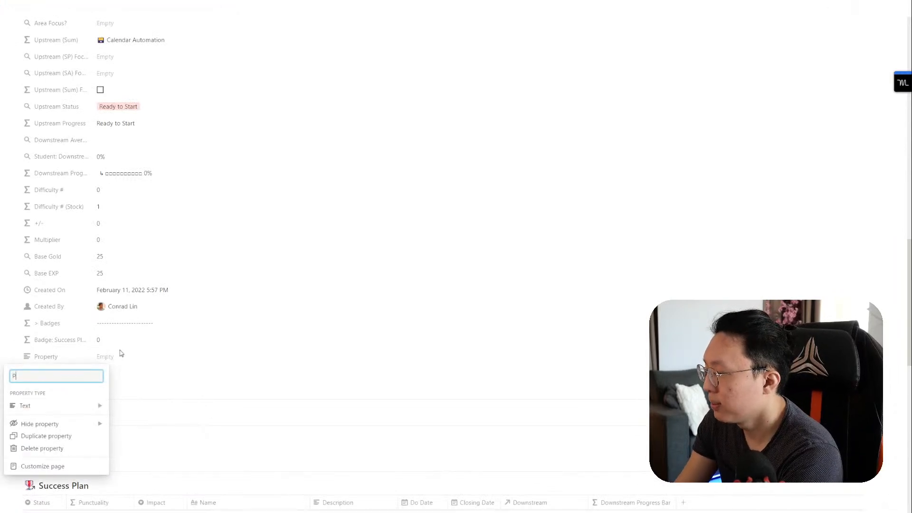
key(BackSpace)
key(BackSpace)
key(BackSpace)
text(C)
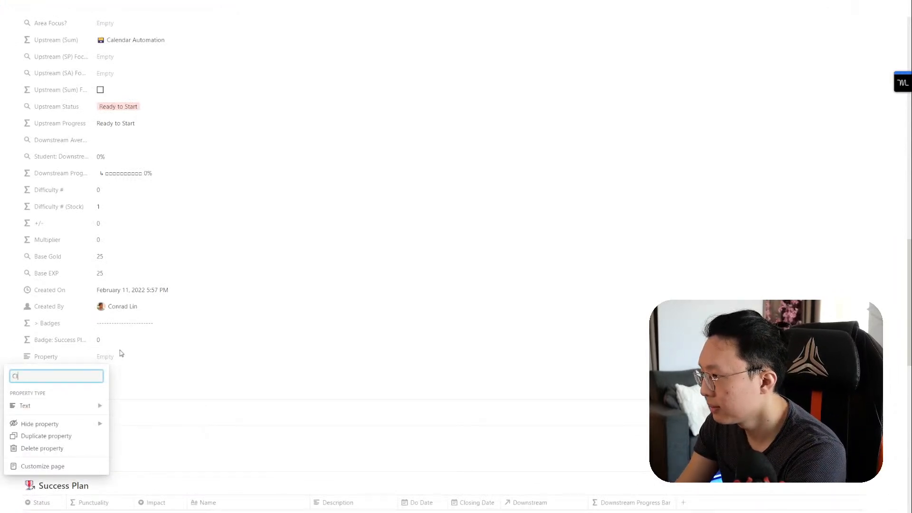
text(alendar Integrati)
key(ctrl+a)
key(BackSpace)
text(Calendar)
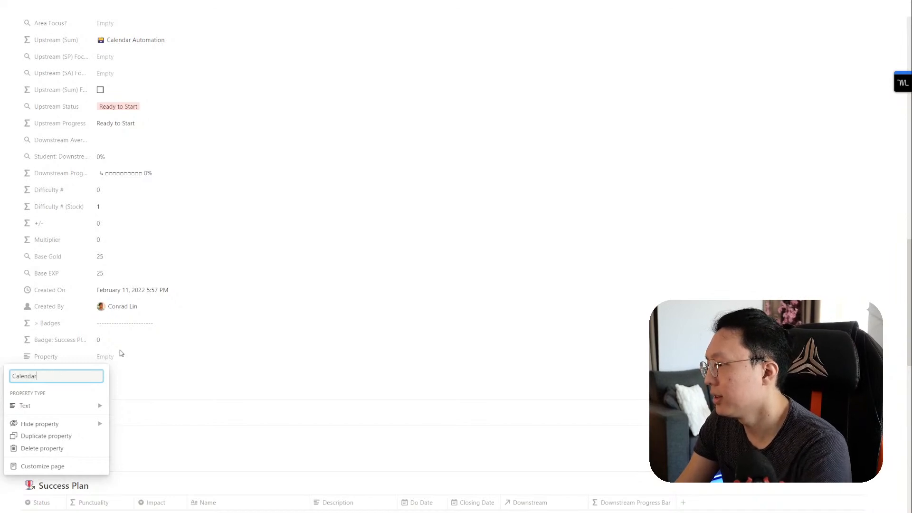
Step: Set the Calendar property's type and place it between Categorization and Area
click(73, 406)
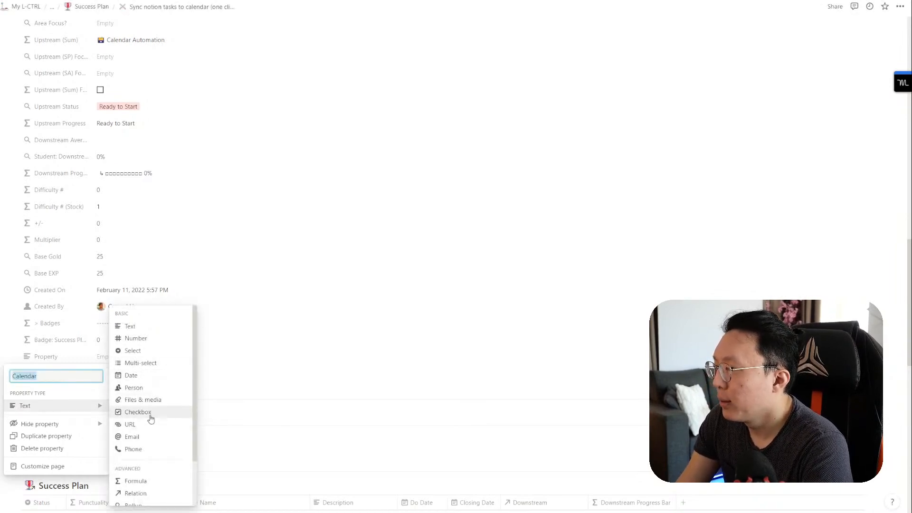
scroll(153, 444, down, 1)
scroll(151, 430, up, 1)
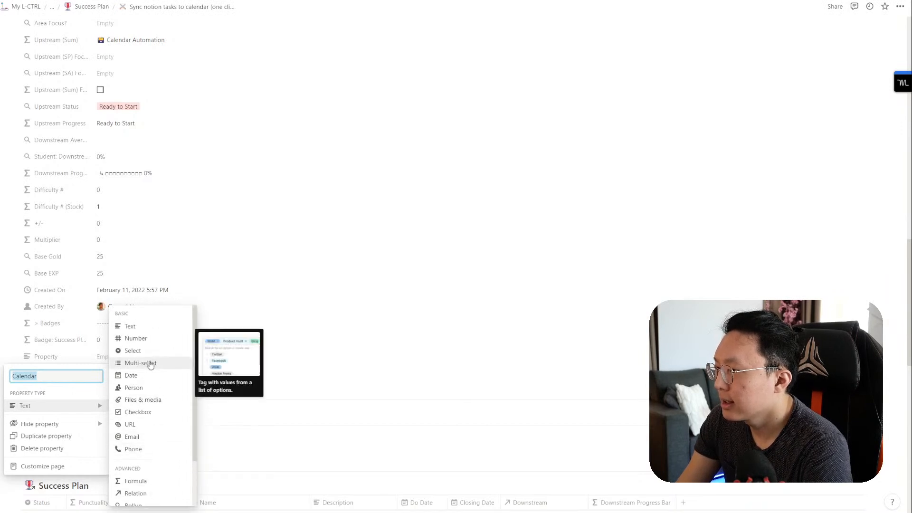
click(127, 365)
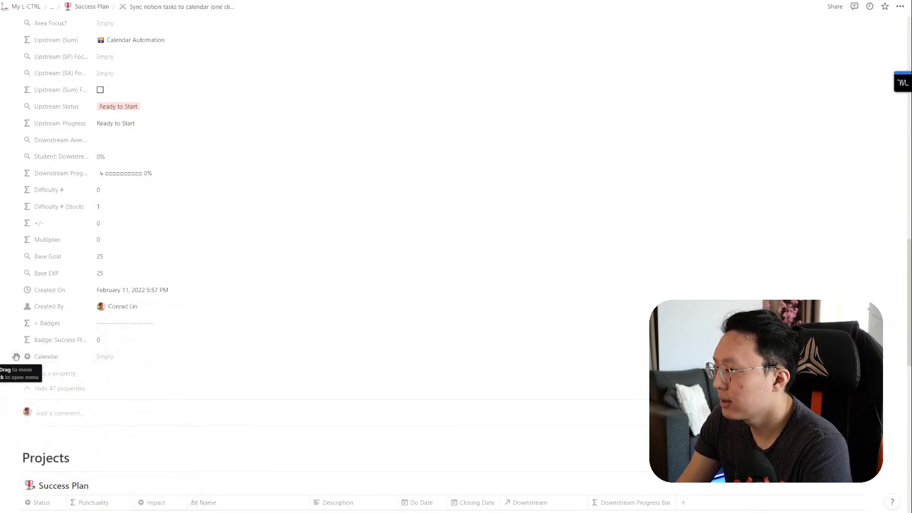
drag(16, 356, 78, 309)
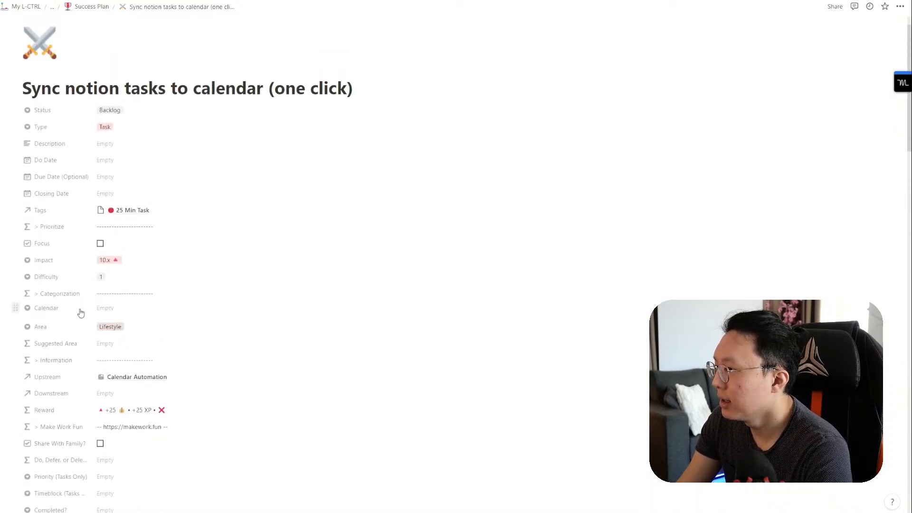
Step: Try typing Work into the Calendar option list, then close it
scroll(147, 329, down, 7)
scroll(153, 355, down, 15)
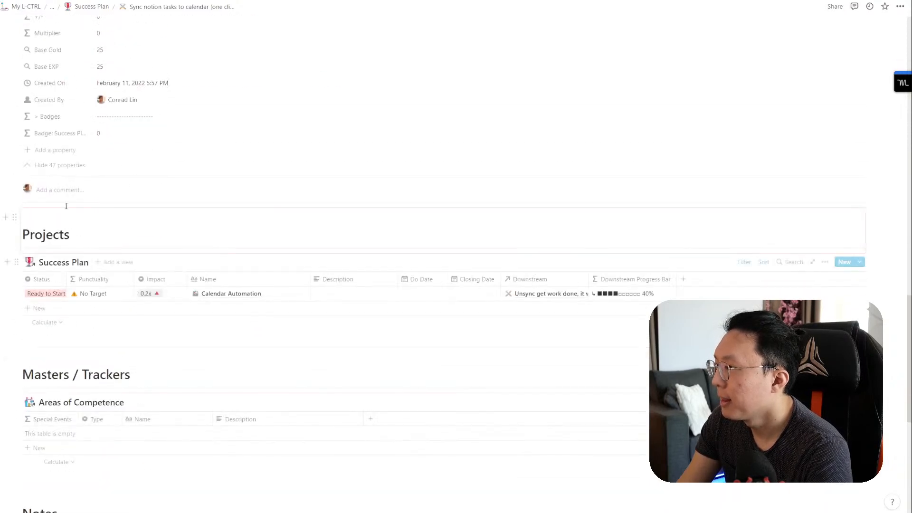
scroll(115, 266, up, 8)
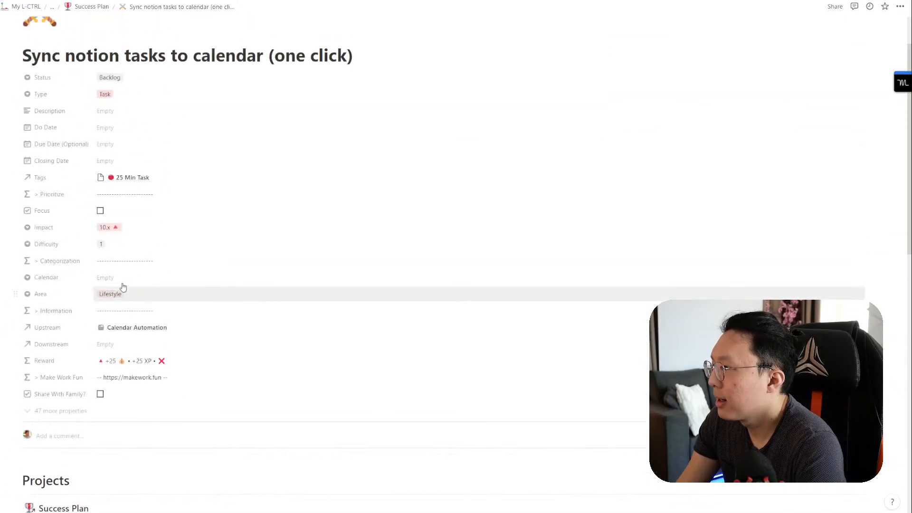
click(127, 277)
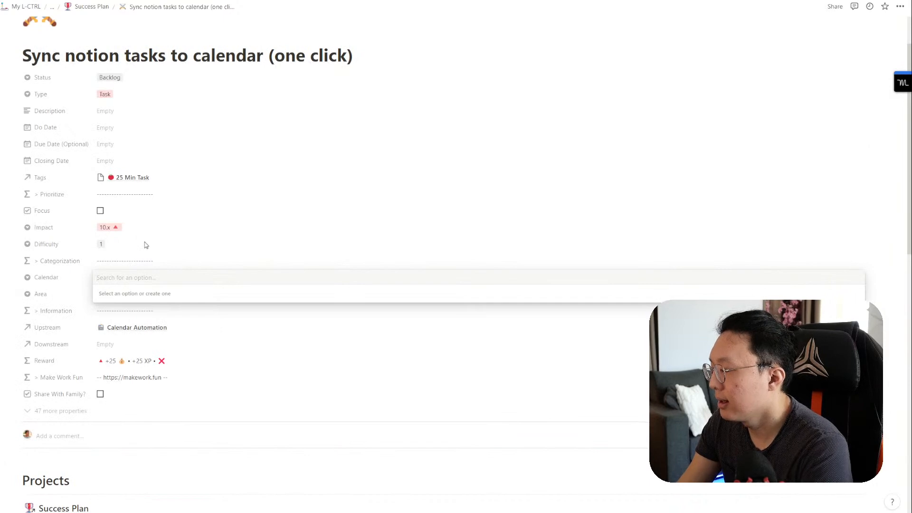
text(Work)
key(ctrl+shift+Tab)
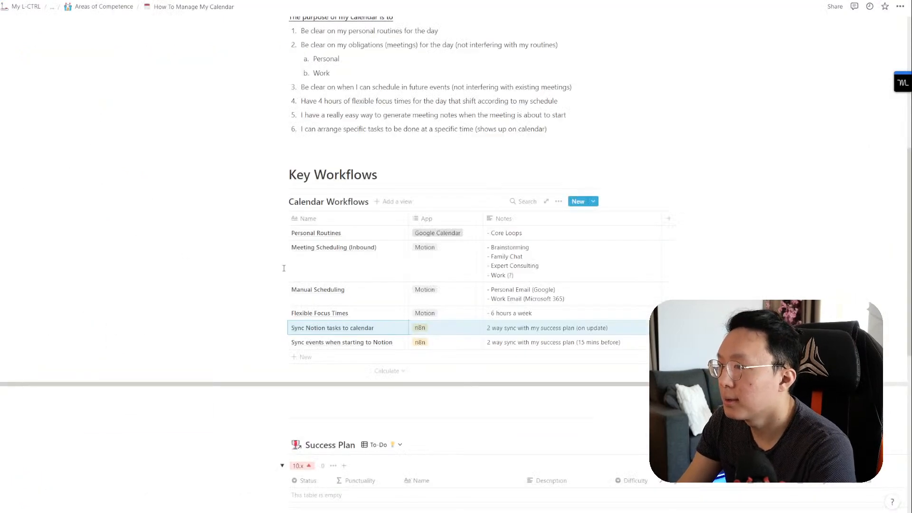
key(ctrl+Tab)
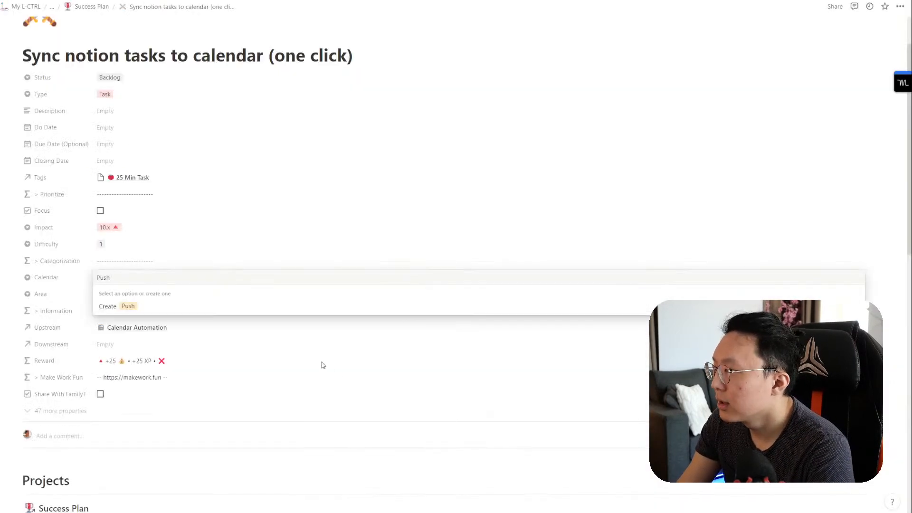
click(328, 366)
scroll(230, 361, down, 15)
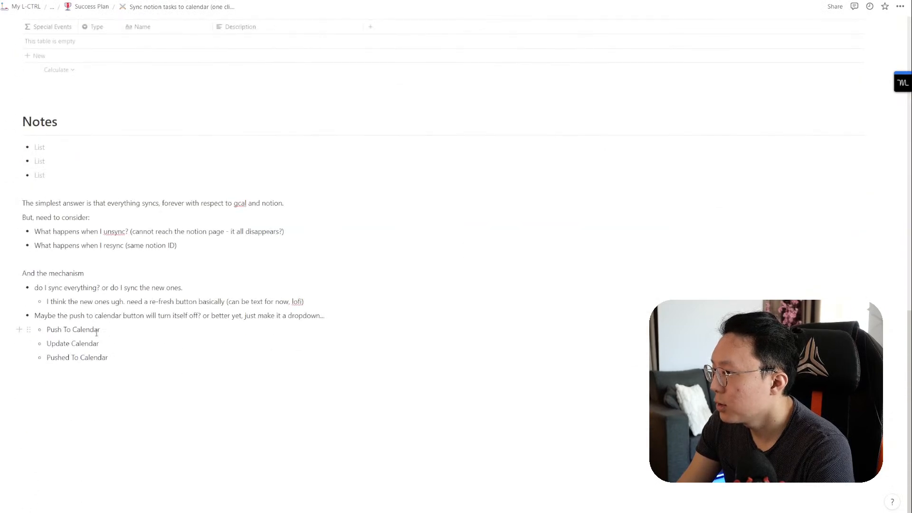
scroll(145, 378, up, 15)
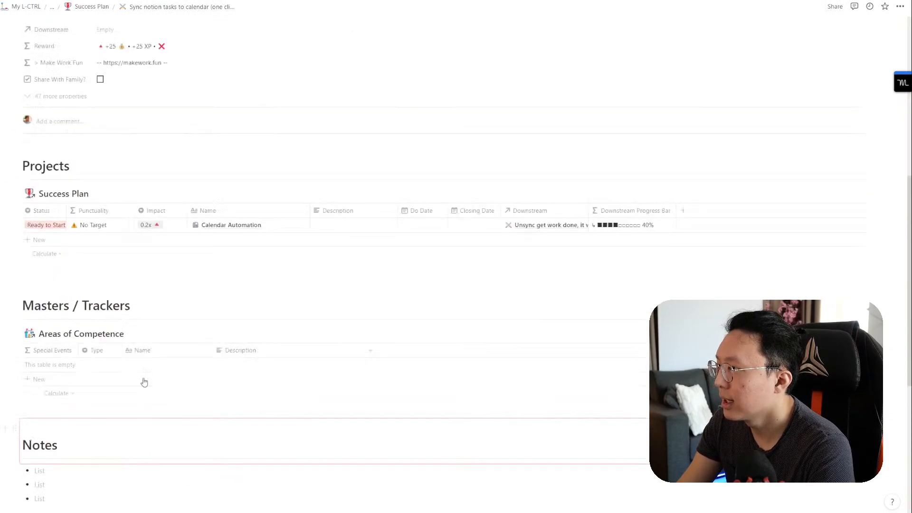
Step: Create the Push To Calendar option for the Calendar property
click(118, 284)
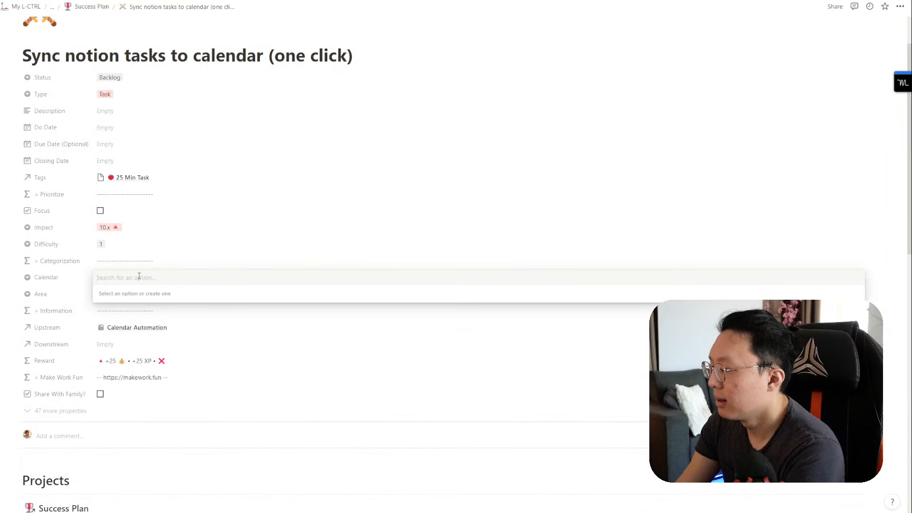
text(Pushed)
key(BackSpace)
key(BackSpace)
text(To Calendar)
key(ctrl+a)
text(sy)
key(BackSpace)
key(BackSpace)
text(Sync With Calenda)
key(ctrl+a)
text(Push To )
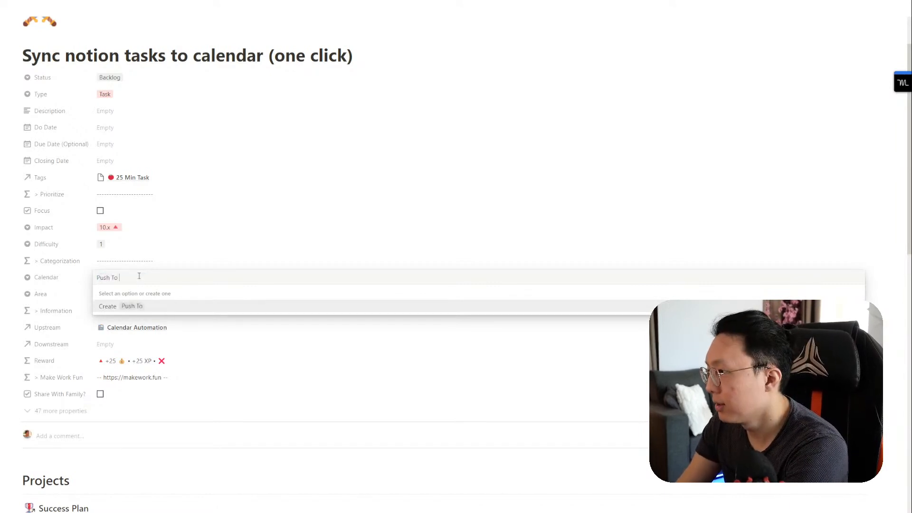
text(Calendar)
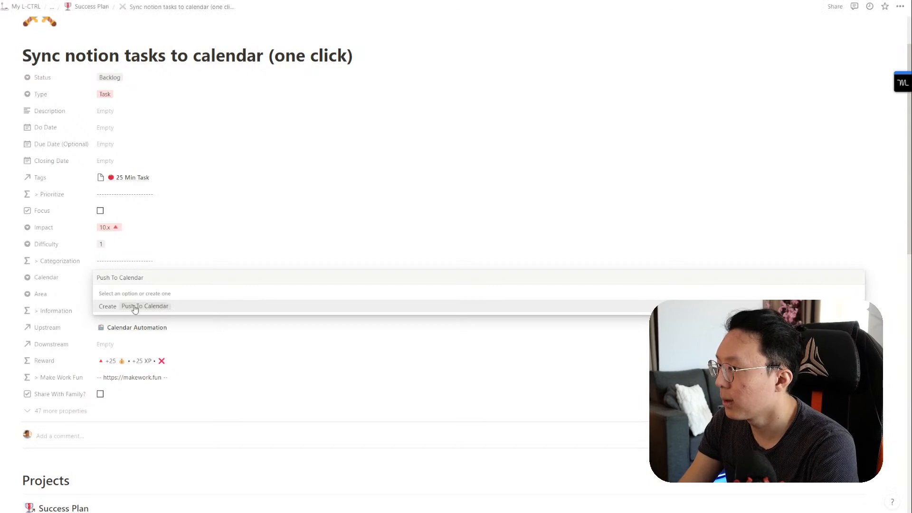
click(131, 306)
Step: Add a second Calendar option named Synced With Calendar
click(160, 281)
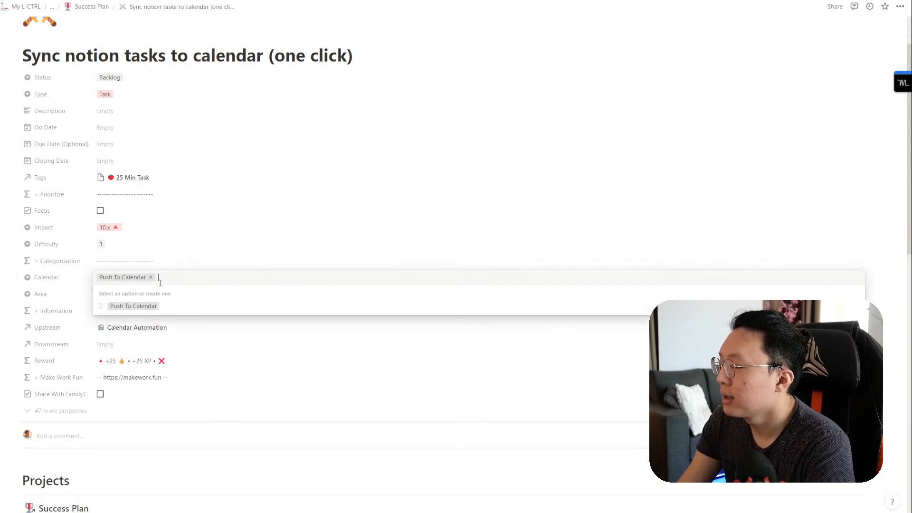
text(Synced )
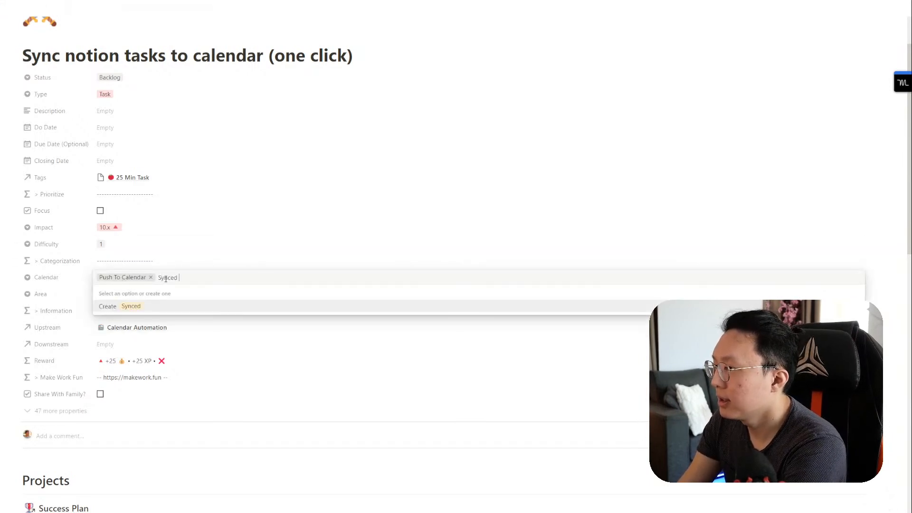
text(With Calendar)
key(Return)
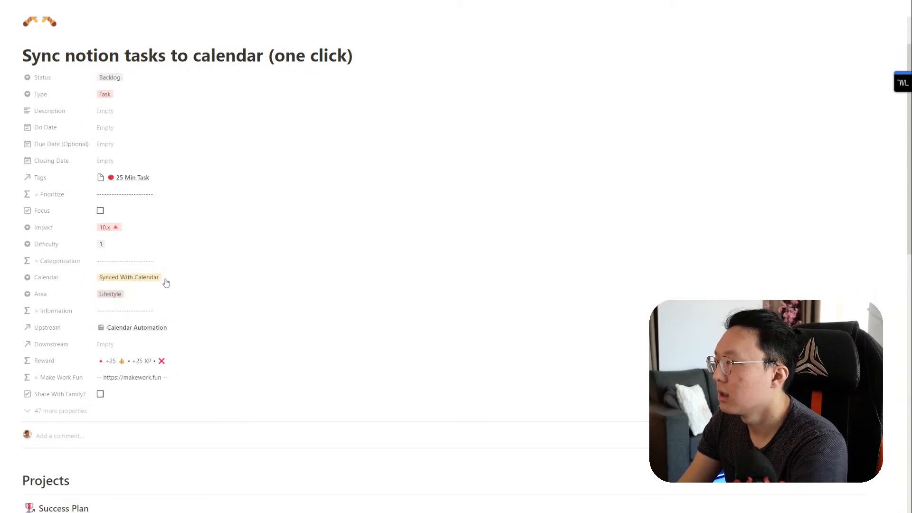
scroll(166, 283, down, 12)
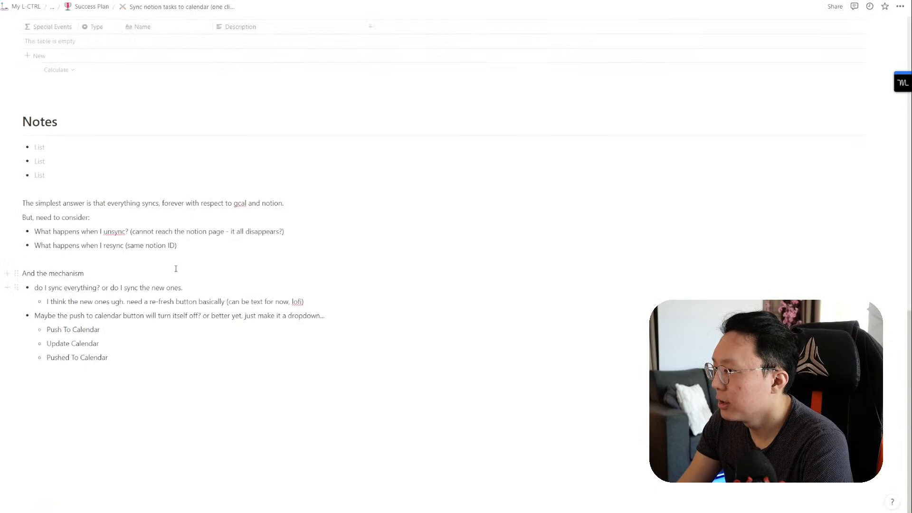
scroll(176, 268, up, 7)
Step: Start and discard an 'Update' option in the Calendar list
click(171, 200)
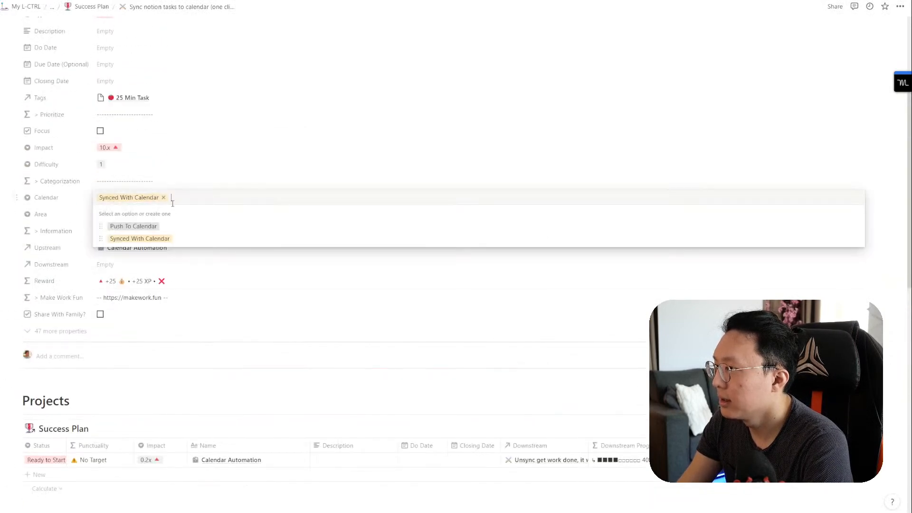
text(Update)
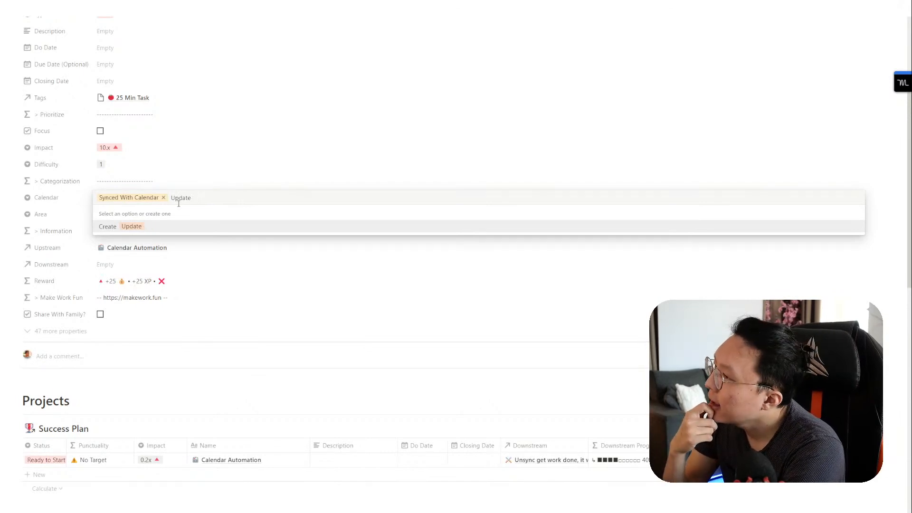
key(BackSpace)
key(BackSpace)
key(BackSpace)
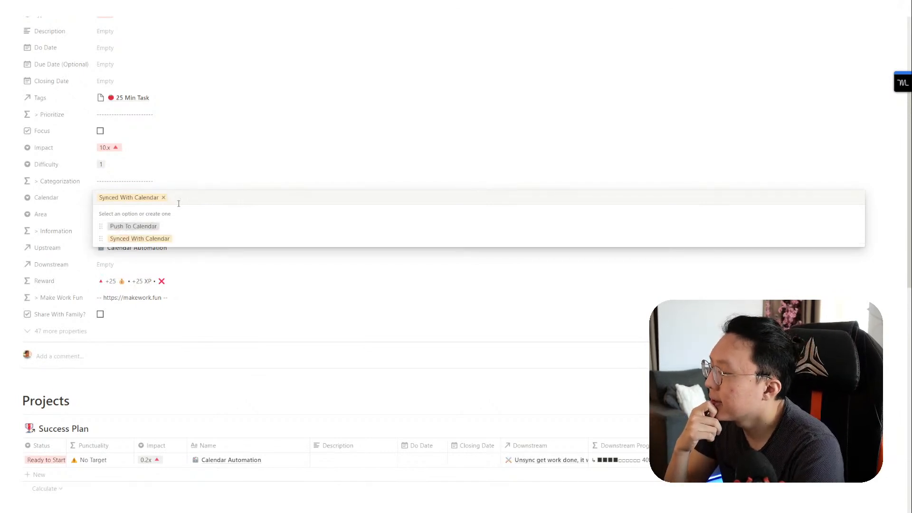
click(213, 185)
Step: Switch Calendar between its two options, leaving it on Push To Calendar
click(165, 200)
click(165, 228)
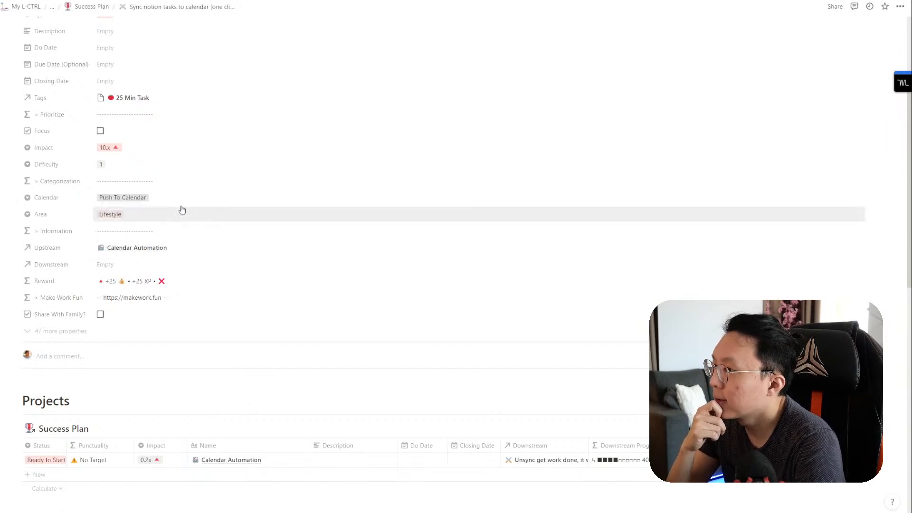
click(182, 201)
click(182, 238)
click(181, 198)
click(181, 226)
click(196, 198)
click(182, 239)
click(193, 198)
click(181, 227)
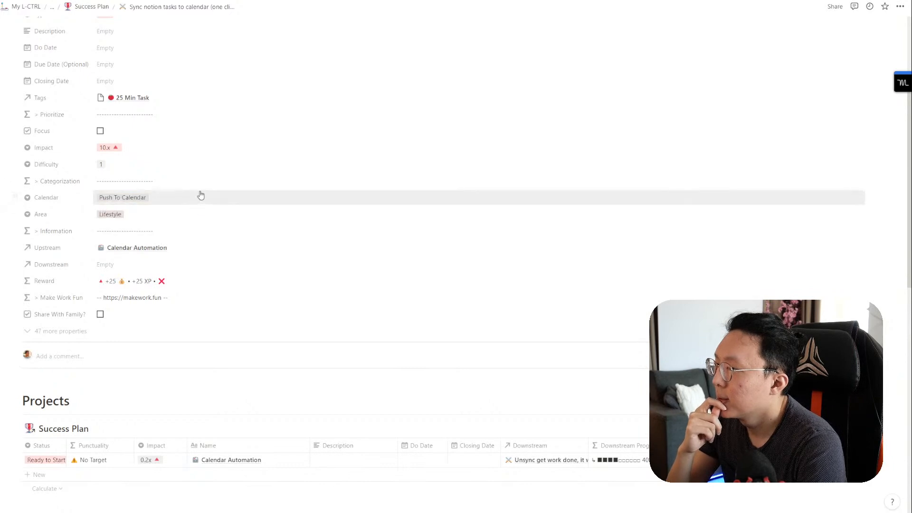
scroll(197, 209, up, 3)
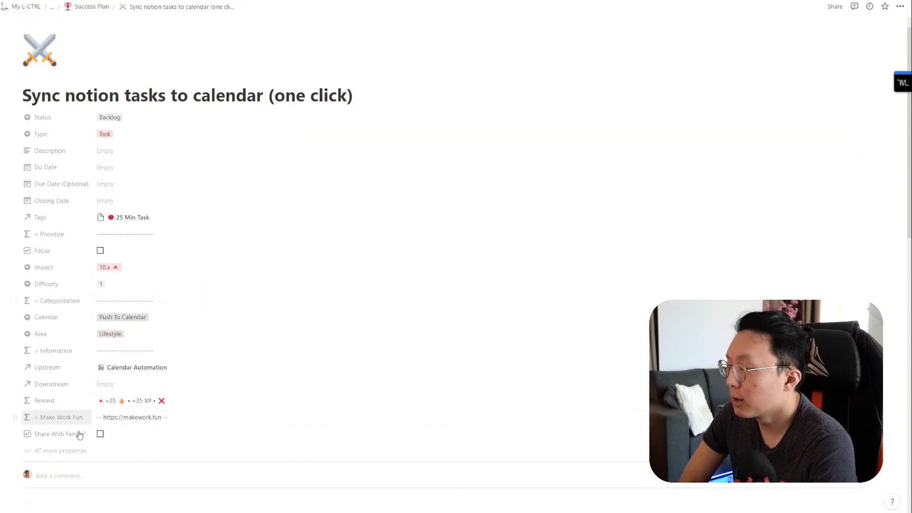
Step: Duplicate the Calendar property and rename the copy Calendar Integration
click(64, 452)
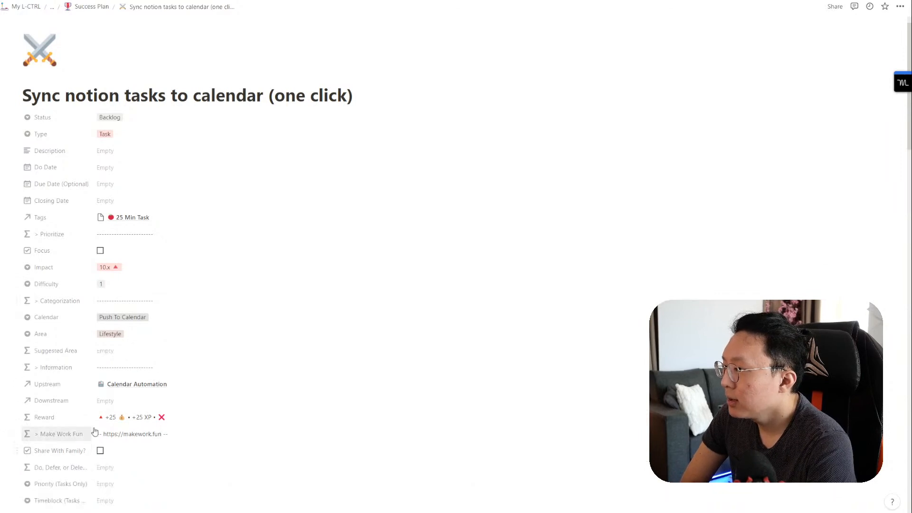
click(13, 321)
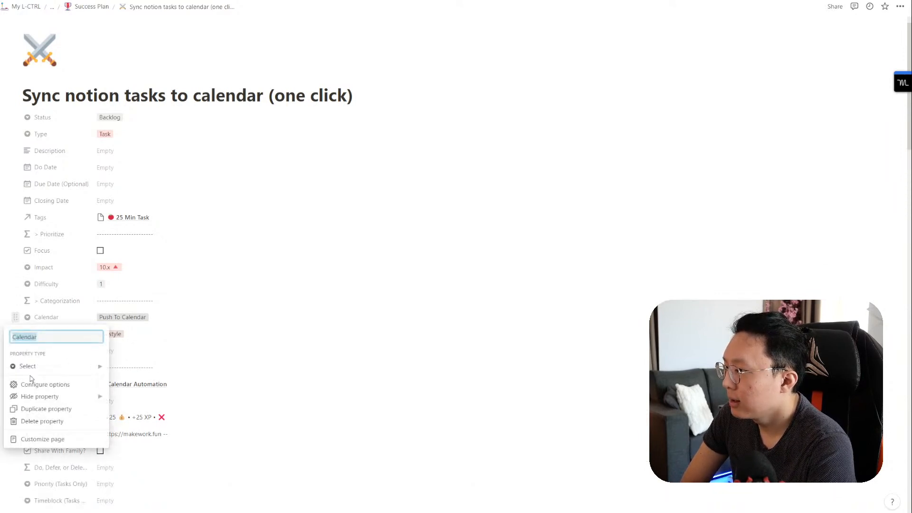
click(38, 409)
click(70, 333)
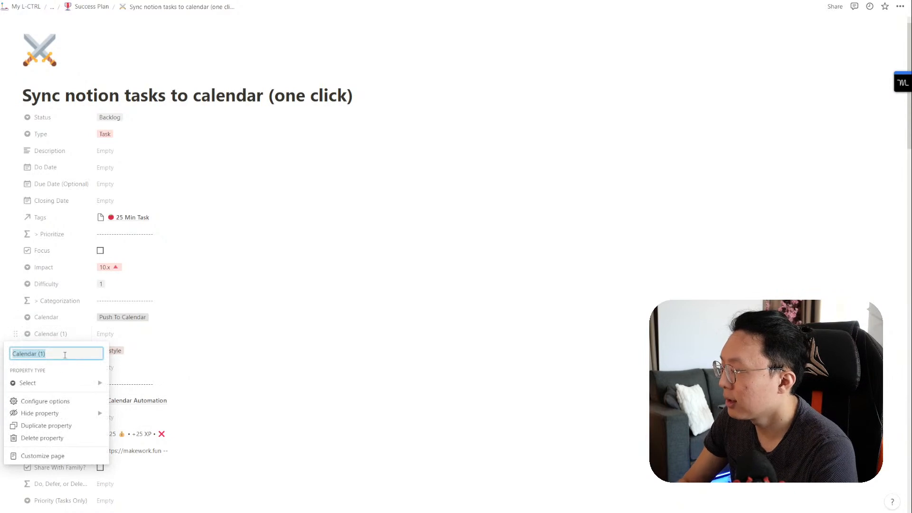
text(Int)
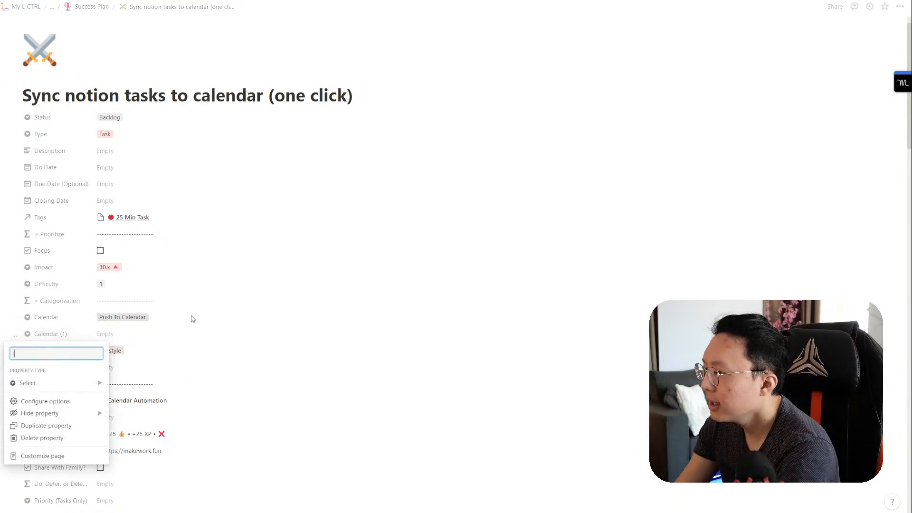
text(Calendar INte)
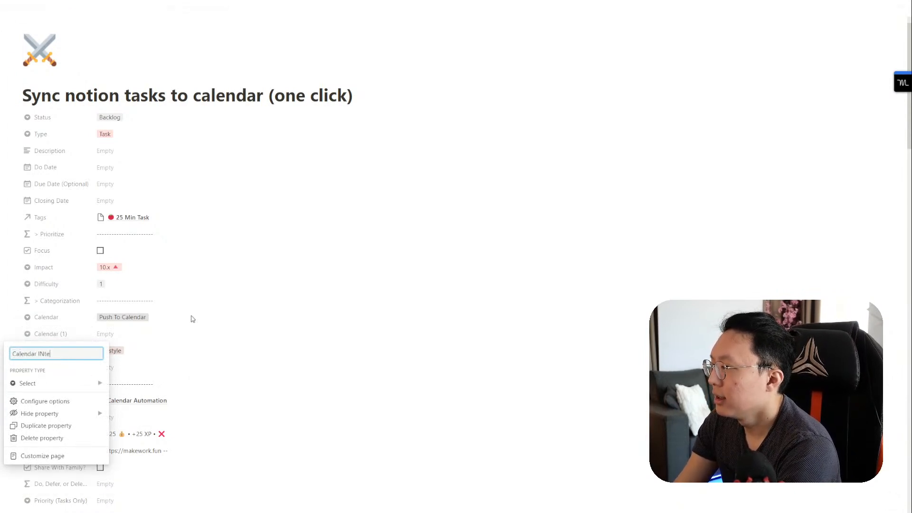
text(egration)
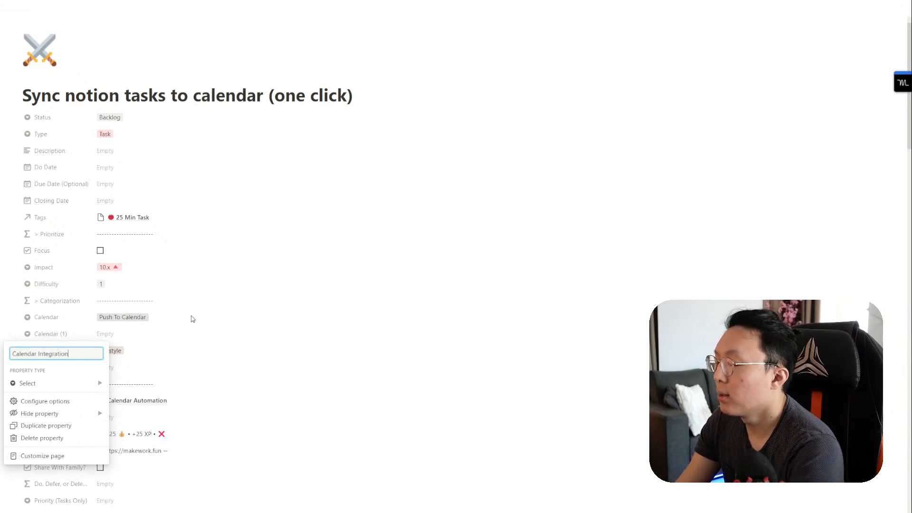
Step: Make Calendar Integration a formula of prop("Calendar"), then return to n8n
mouse_move(95, 384)
click(134, 459)
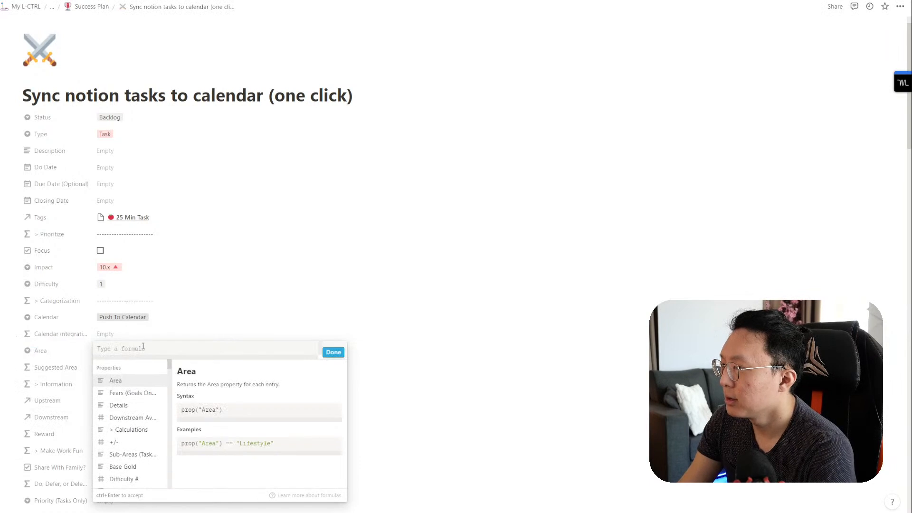
text(calen)
click(124, 380)
click(332, 352)
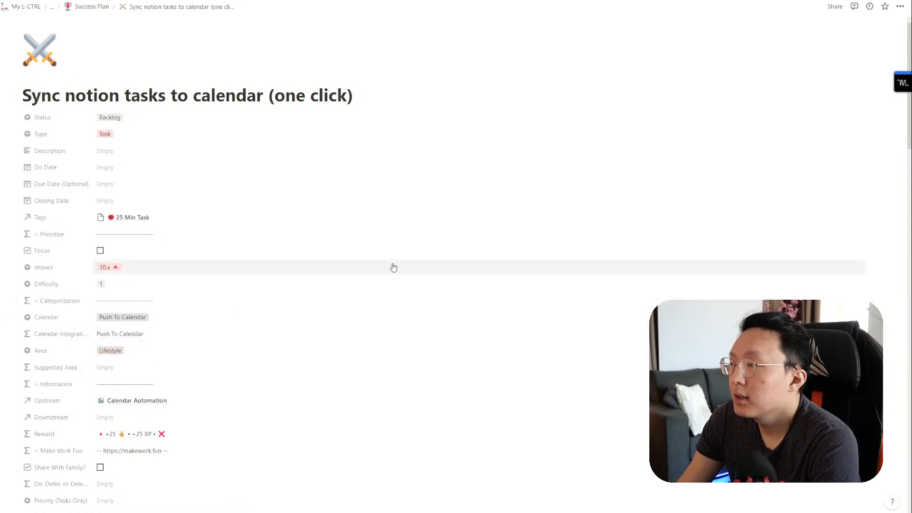
key(alt+Tab)
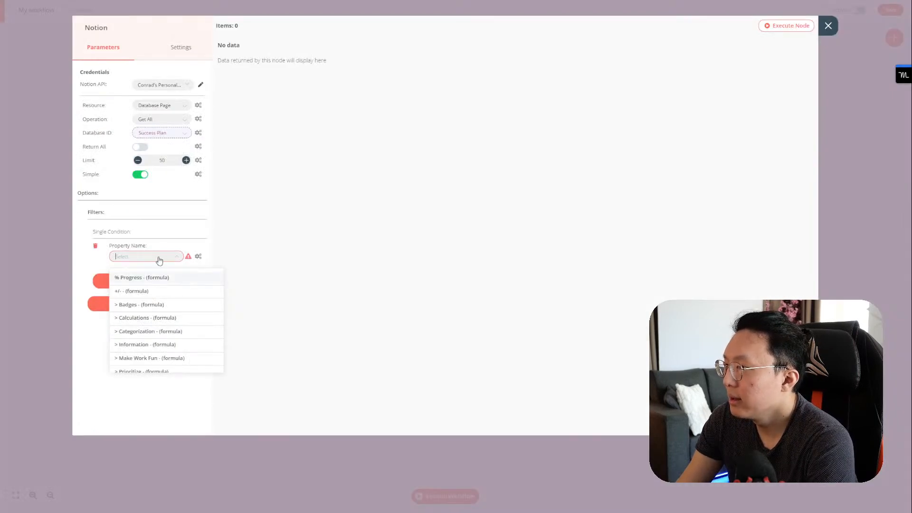
Step: Switch the filter's Property Name to an expression, then dismiss the Edit Expression dialog several times
click(200, 256)
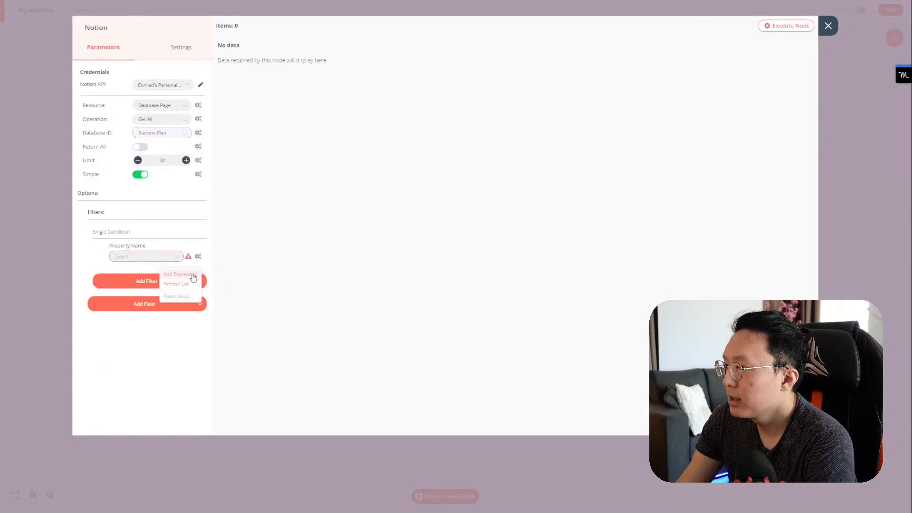
click(168, 268)
click(826, 93)
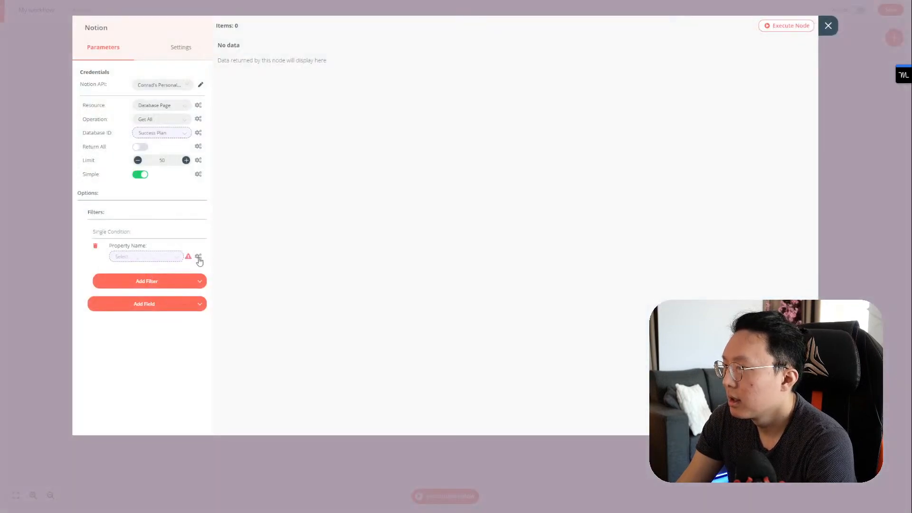
click(173, 258)
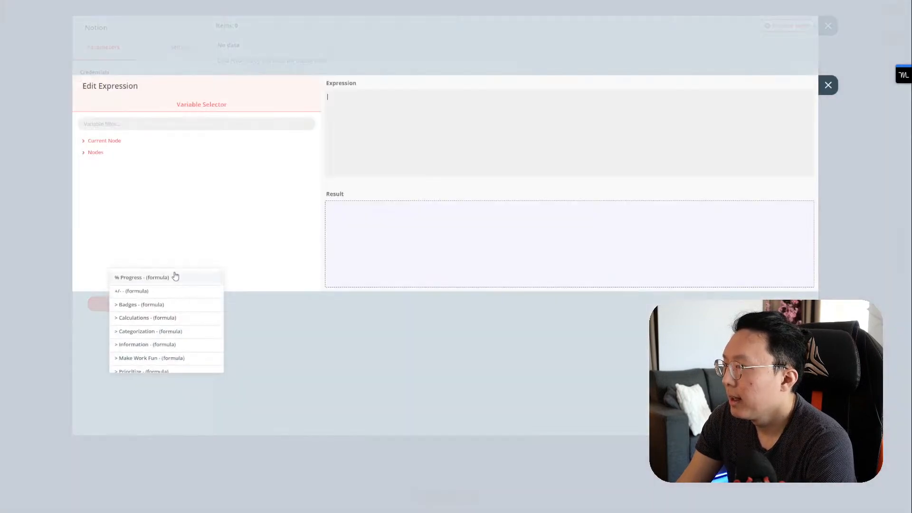
click(827, 86)
click(125, 258)
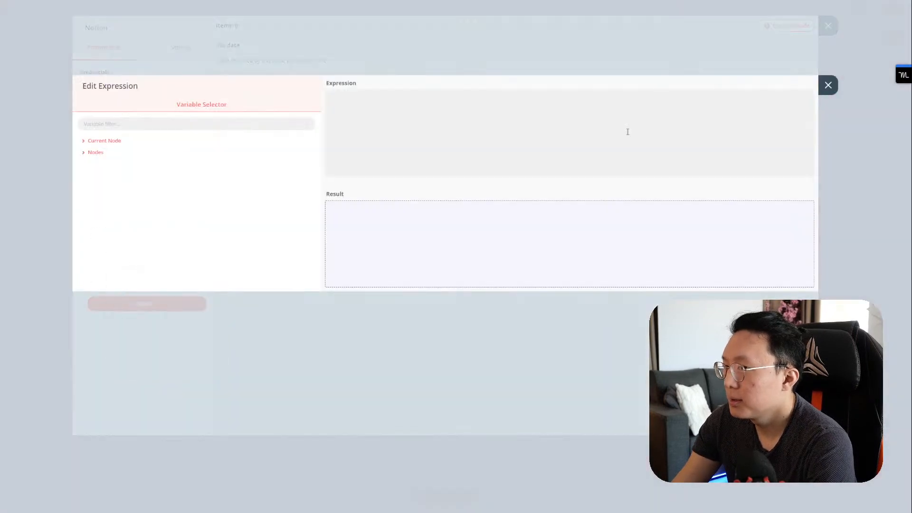
click(828, 85)
Step: Browse the Property Name list, then close the expression editor and the Notion node window
click(155, 258)
scroll(164, 328, down, 3)
scroll(165, 330, down, 3)
scroll(165, 333, up, 3)
scroll(167, 332, down, 4)
scroll(169, 335, up, 2)
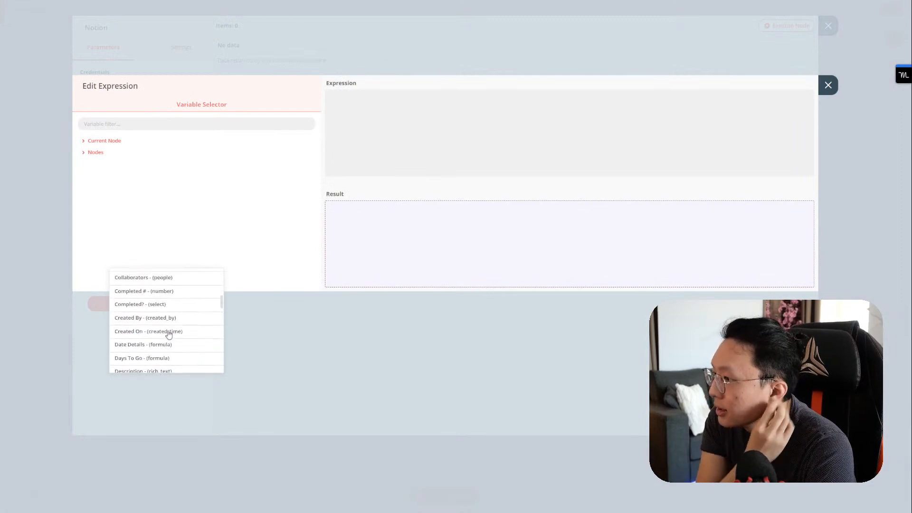
scroll(167, 327, up, 5)
click(164, 300)
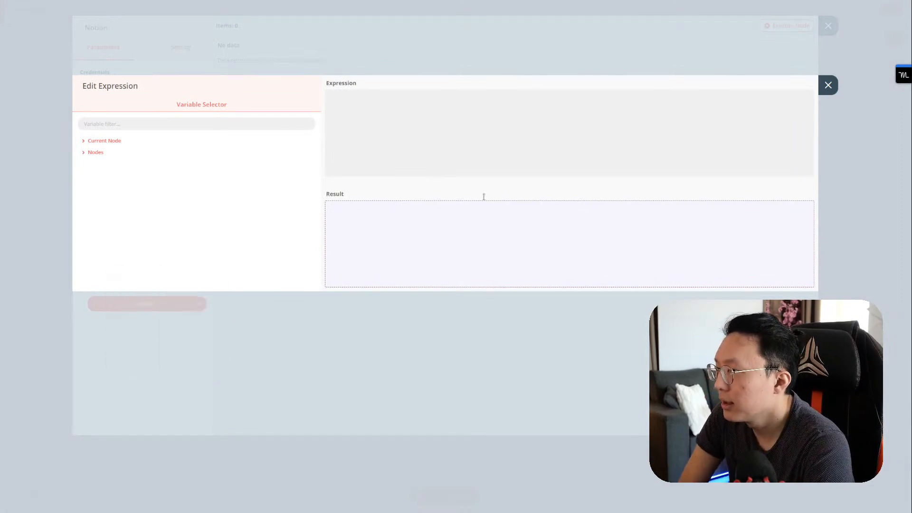
click(828, 85)
click(155, 260)
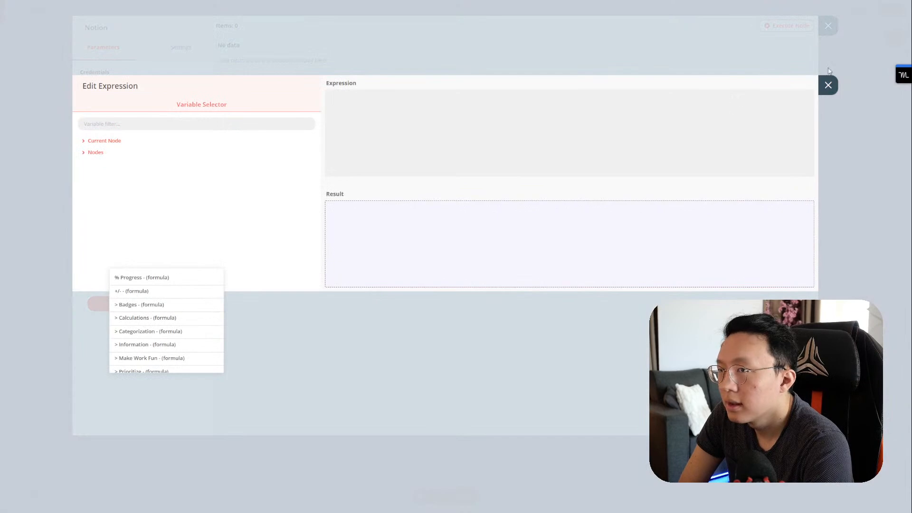
click(828, 85)
click(827, 25)
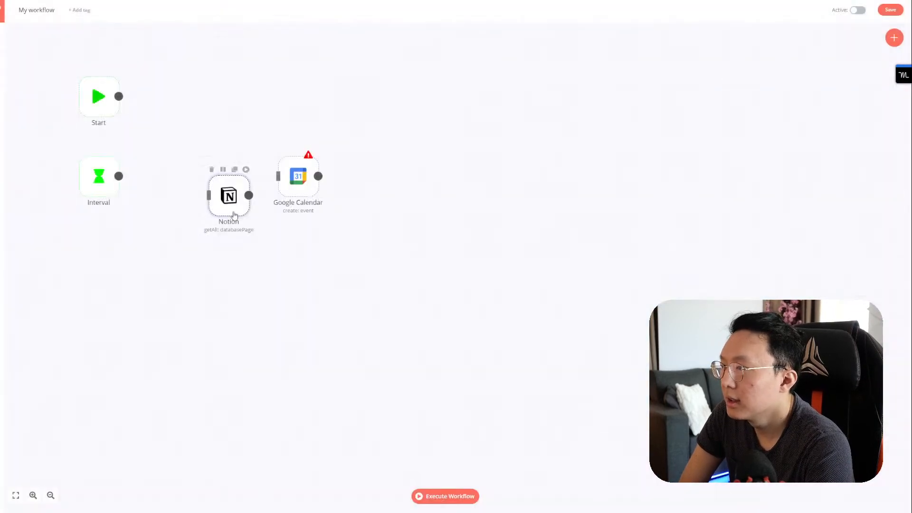
Step: Reopen the Notion node, try Calendar Integration as filter property, then delete the empty single-condition filter
double_click(226, 211)
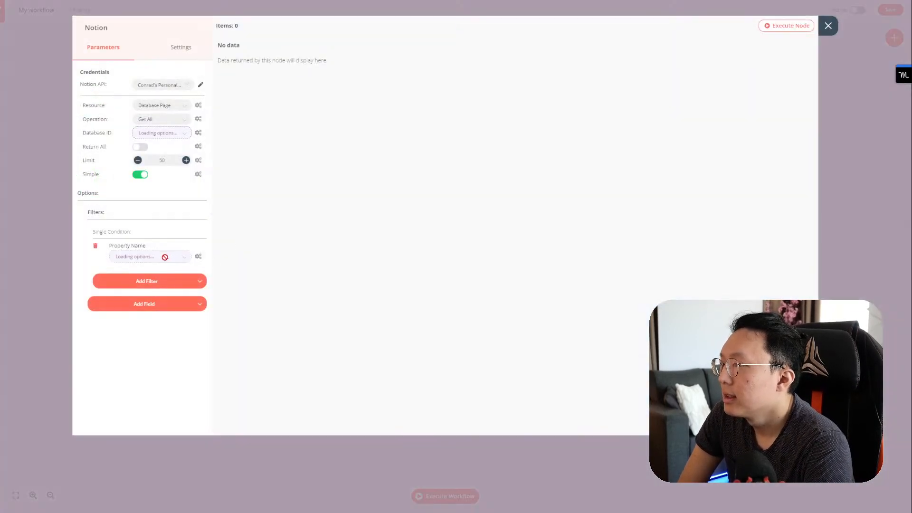
click(166, 261)
scroll(167, 309, down, 5)
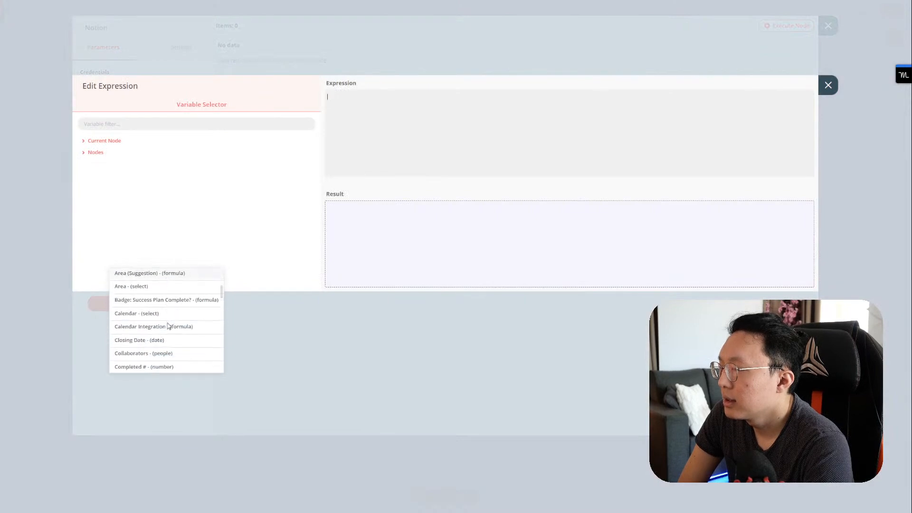
click(168, 294)
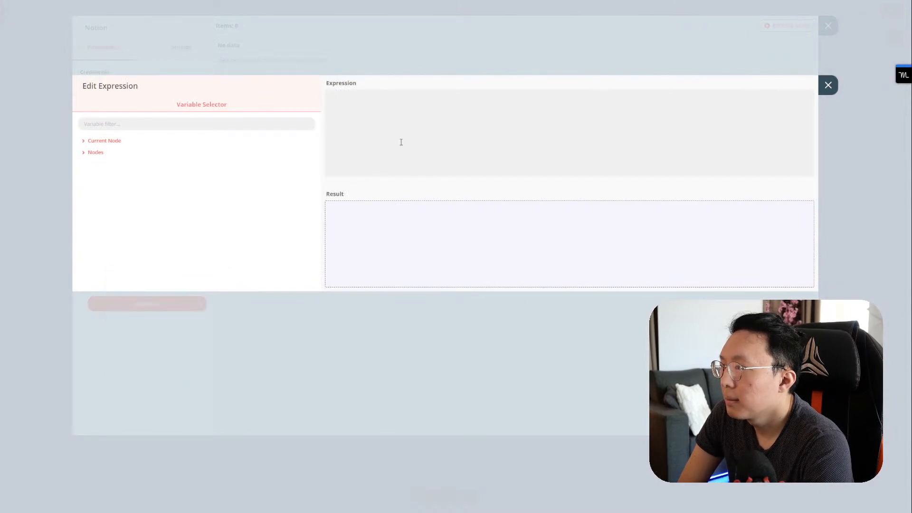
click(827, 85)
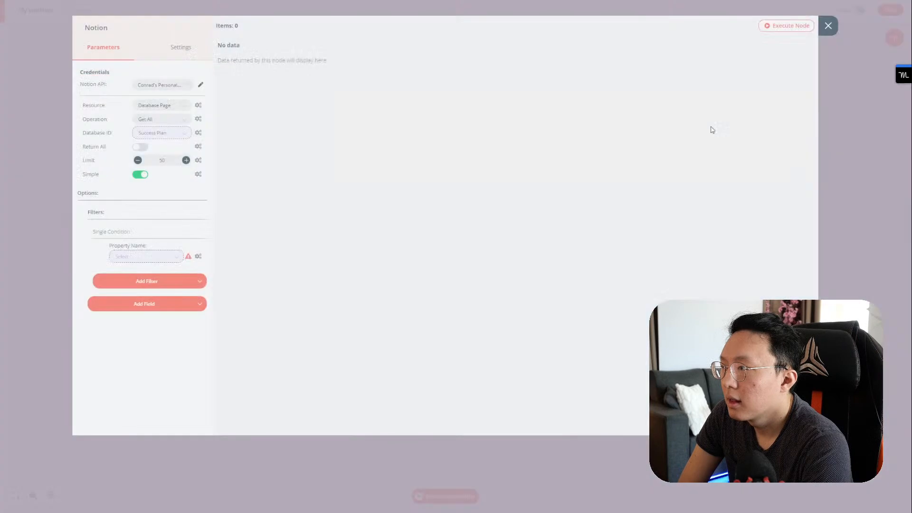
click(179, 261)
click(828, 86)
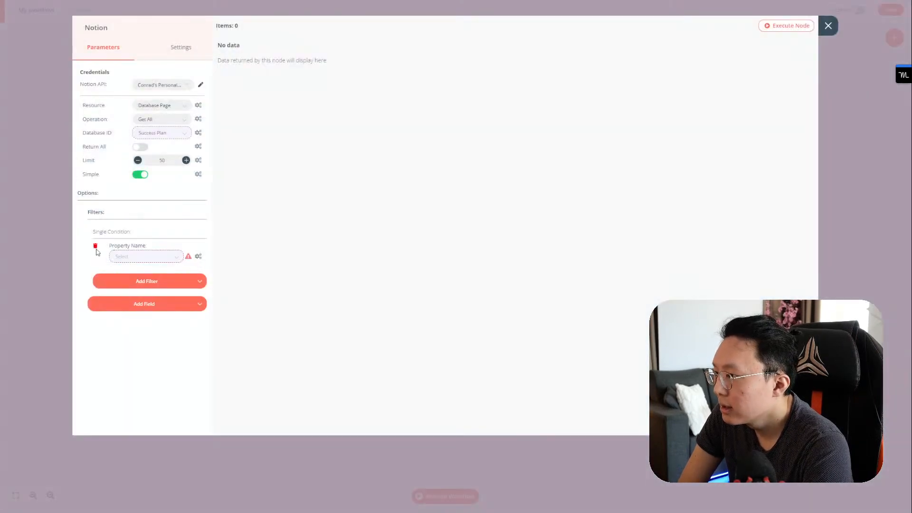
click(96, 247)
Step: Add a Multiple Condition filter with an AND condition on the Calendar Integration property
click(130, 246)
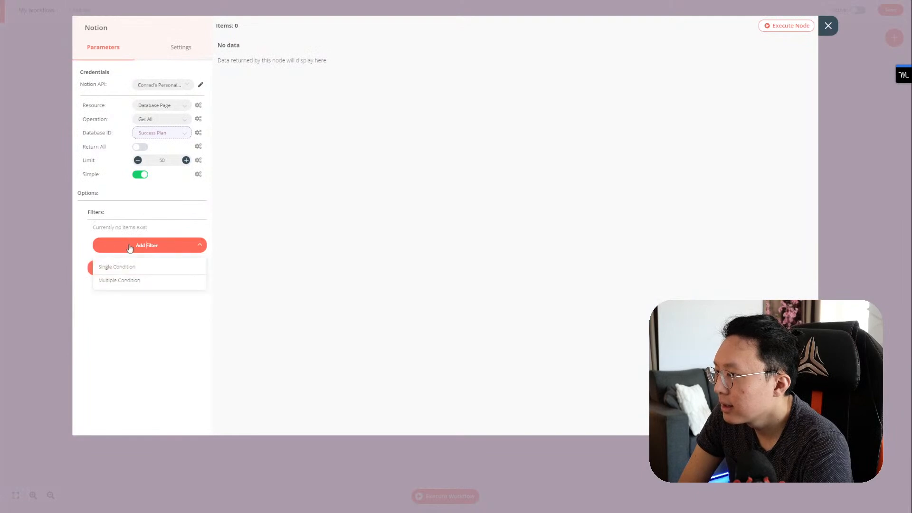
click(123, 279)
click(136, 284)
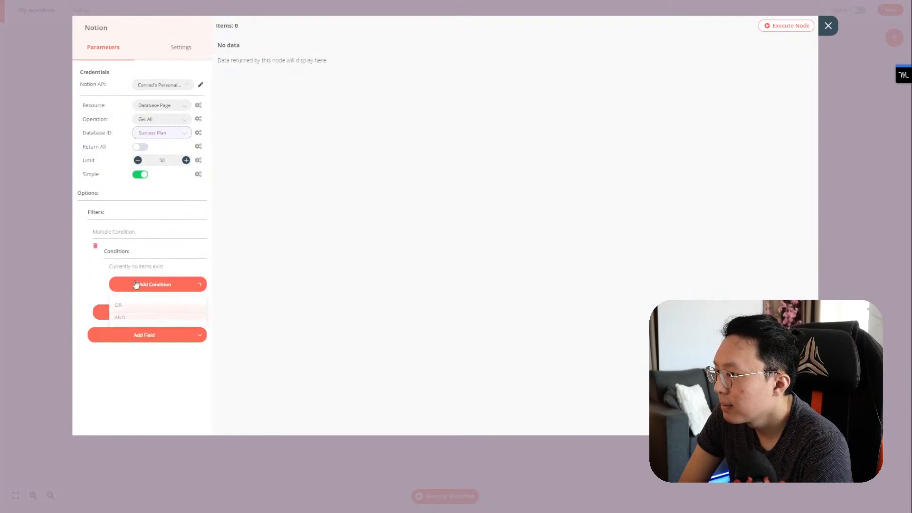
click(132, 319)
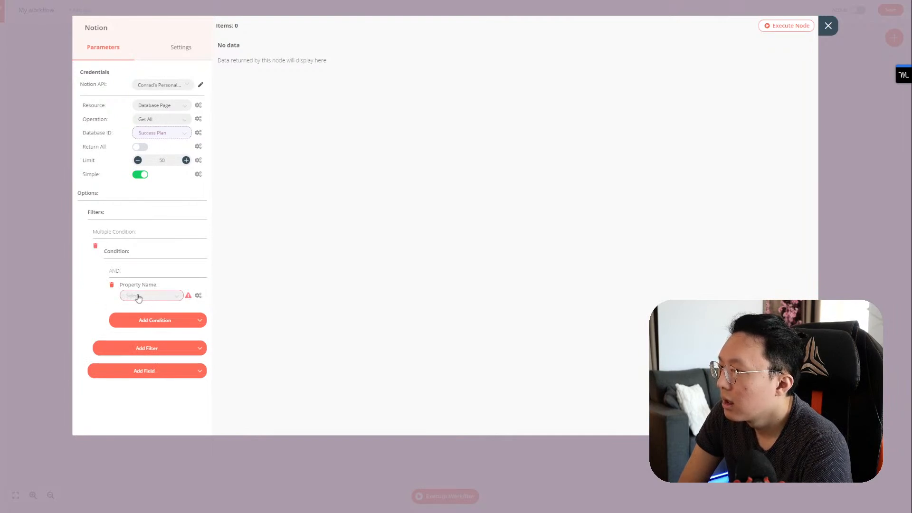
click(128, 295)
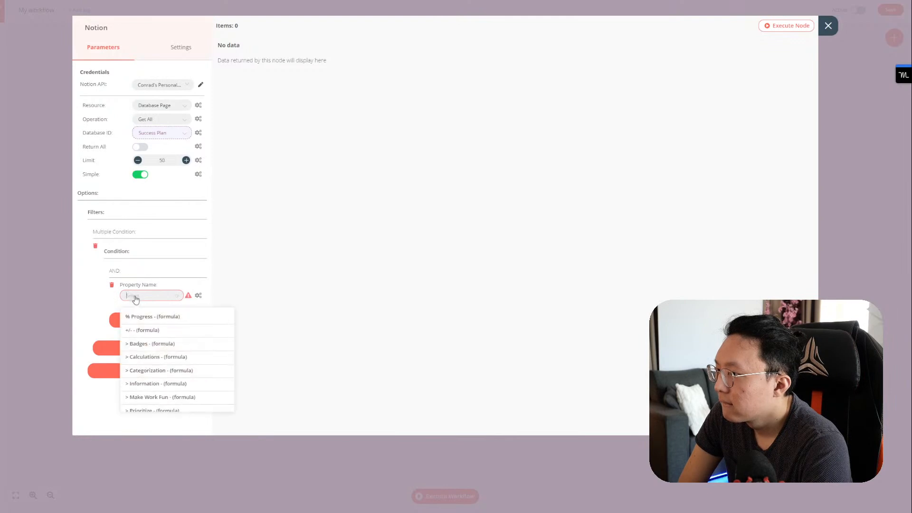
scroll(183, 357, down, 3)
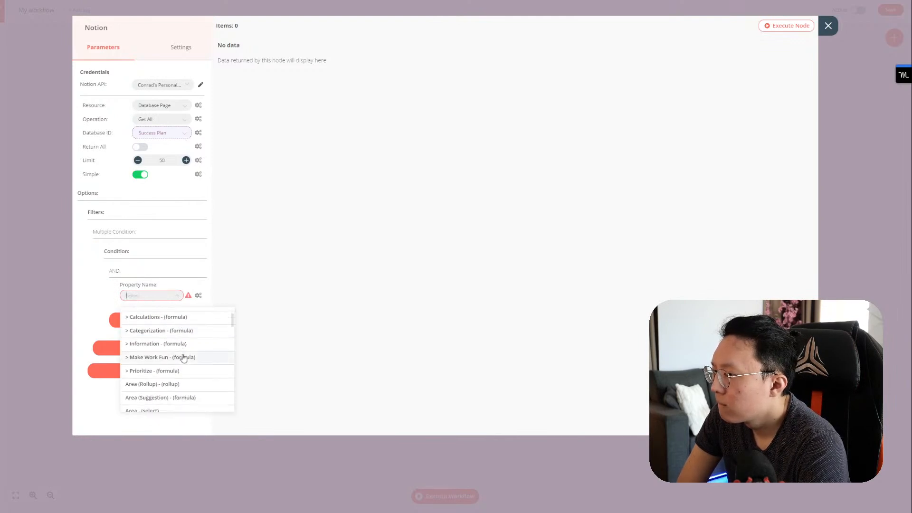
scroll(184, 357, down, 3)
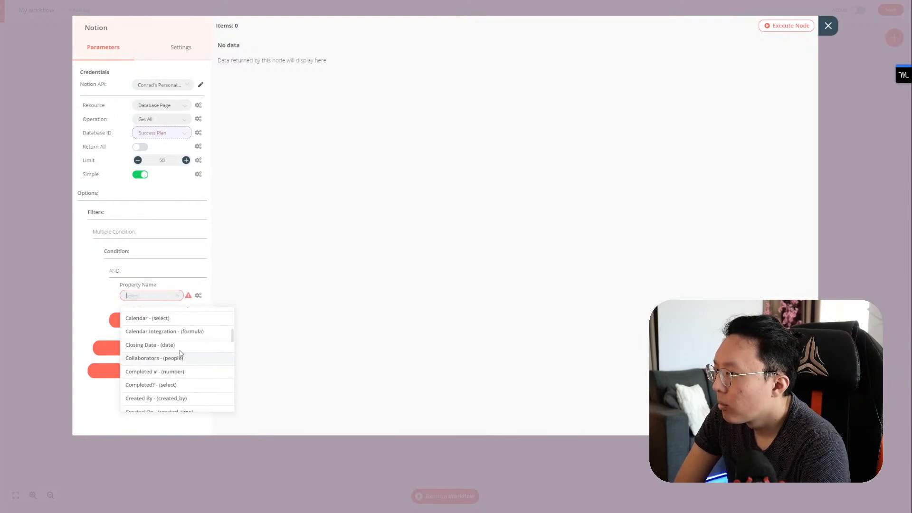
click(185, 331)
Step: Add a second AND condition and an OR group, then remove the empty rows
click(163, 321)
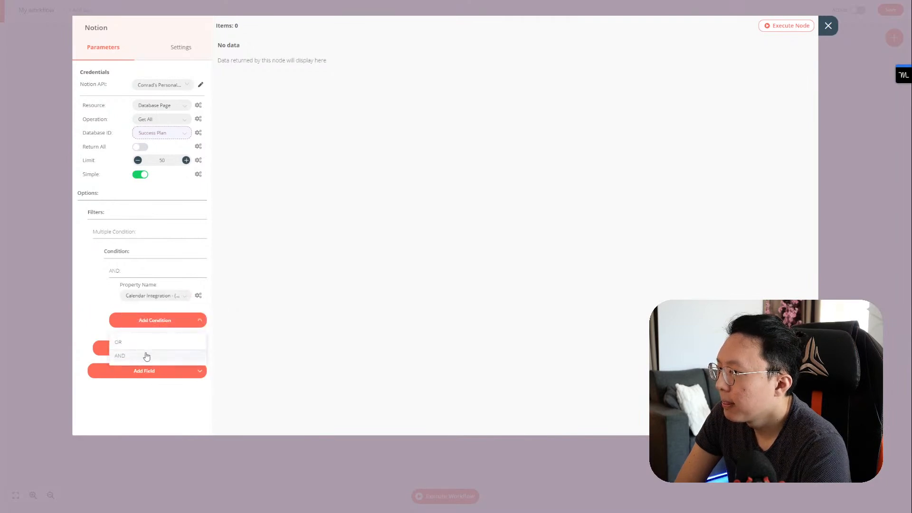
click(147, 356)
click(159, 328)
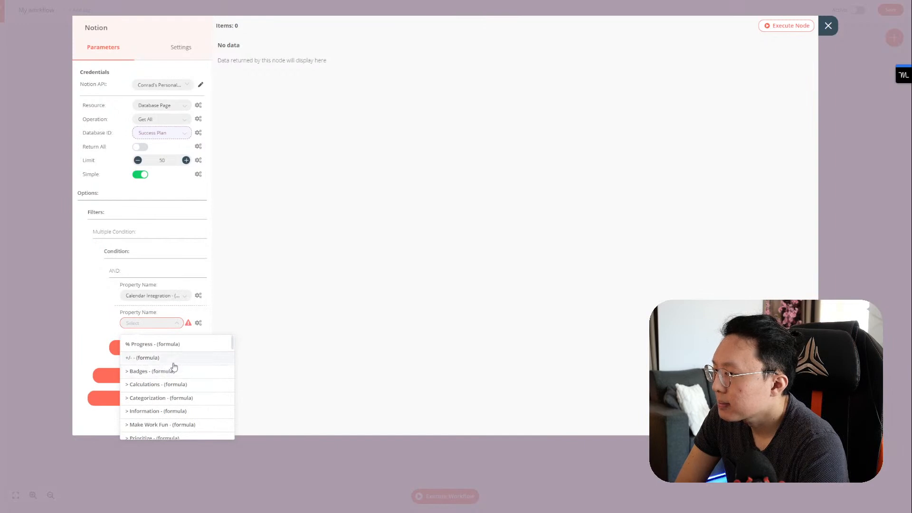
click(180, 298)
click(186, 298)
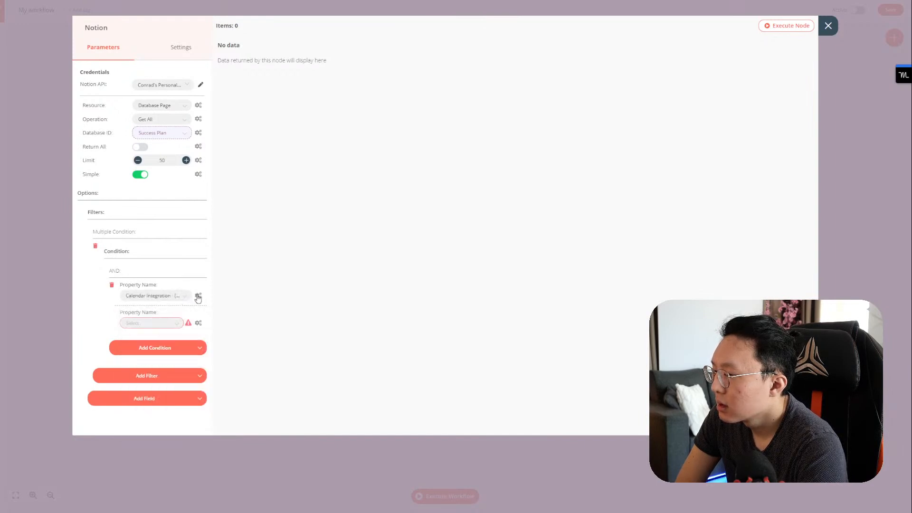
click(162, 349)
click(156, 372)
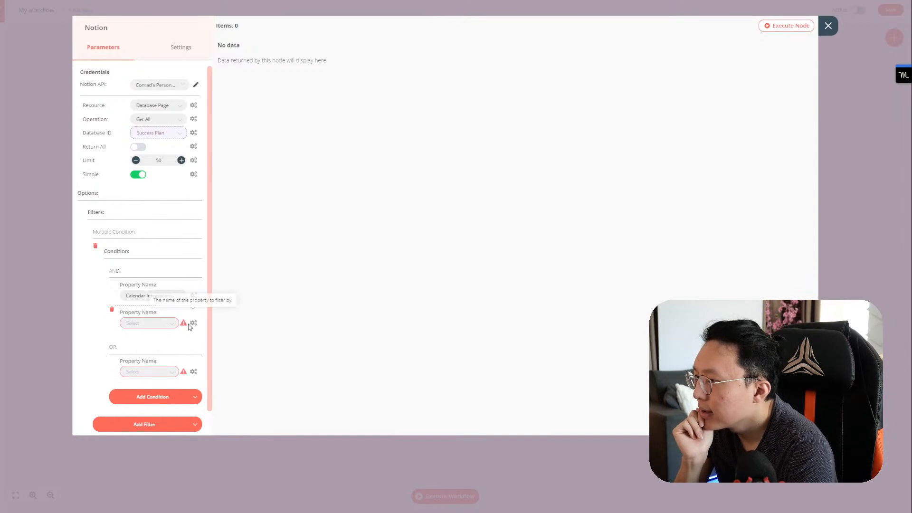
click(112, 309)
click(112, 334)
click(130, 394)
click(159, 373)
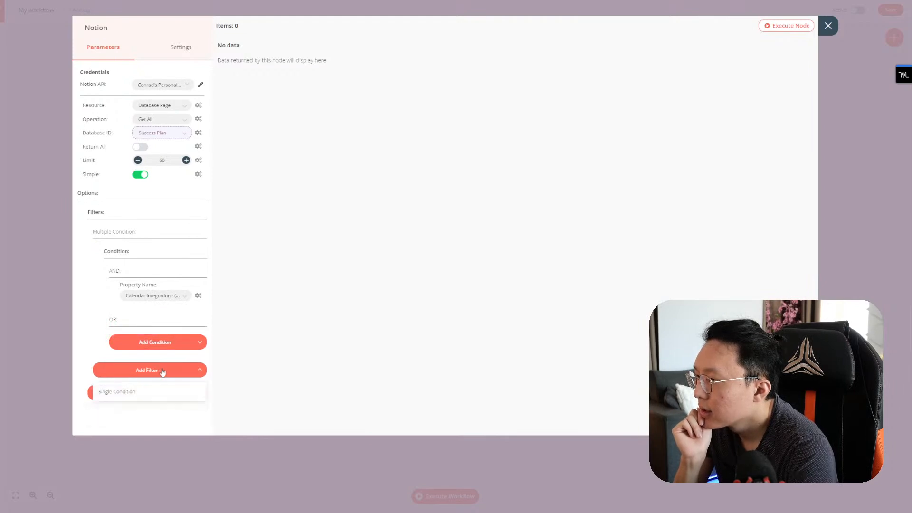
Step: Add a Single Condition filter on the Calendar Integration property
click(134, 394)
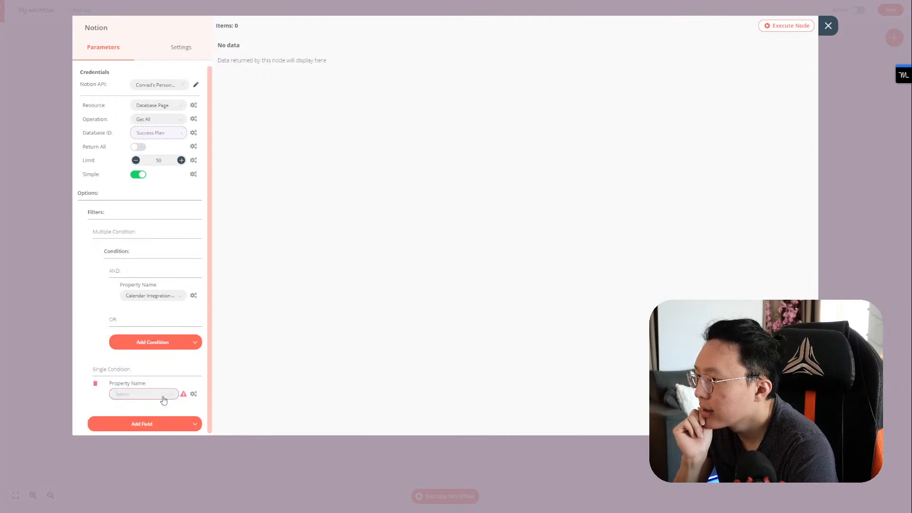
click(163, 397)
scroll(164, 482, down, 1)
scroll(166, 484, down, 5)
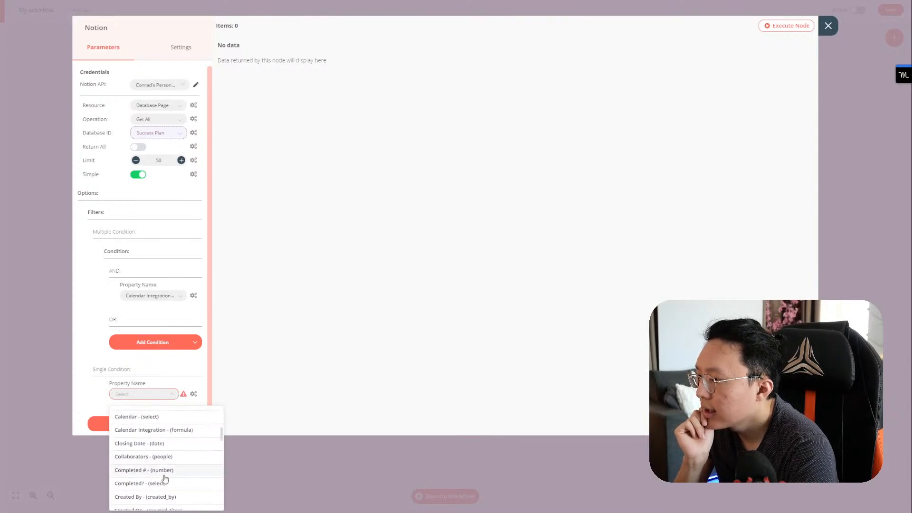
click(174, 430)
click(195, 396)
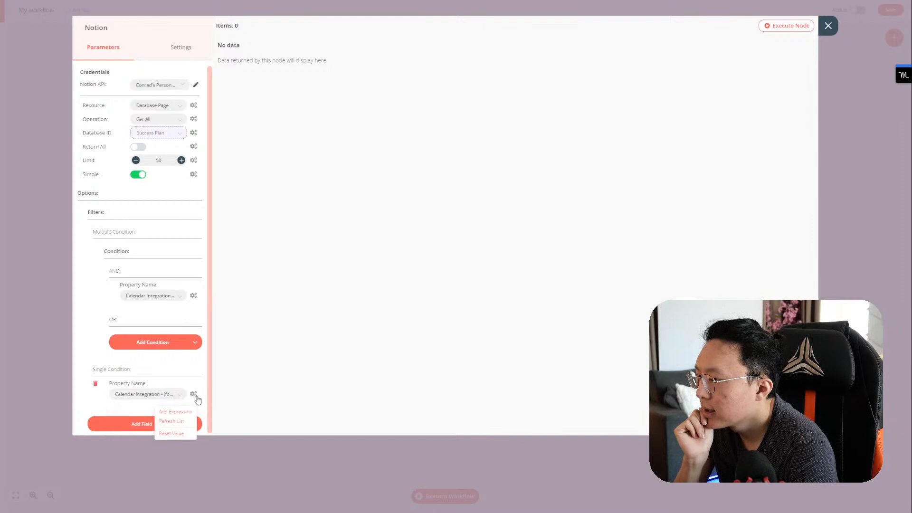
click(195, 397)
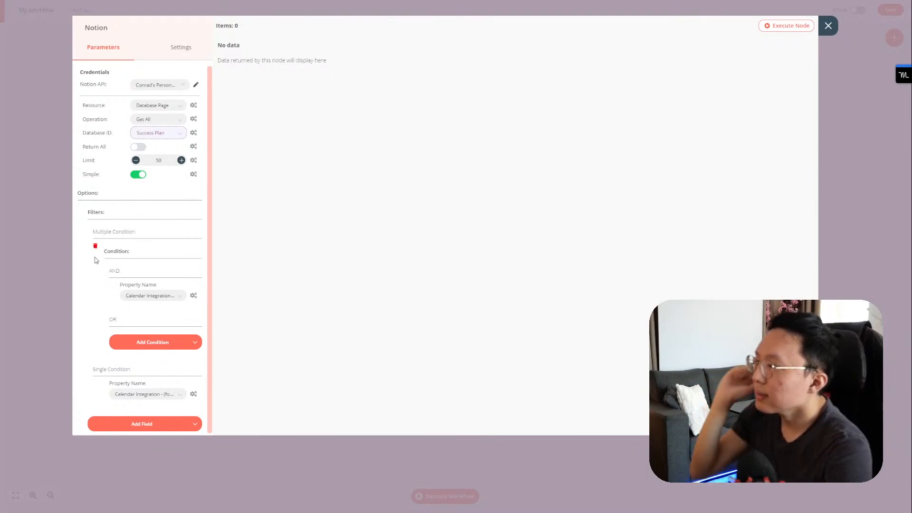
Step: Delete both filters, re-add an empty Filters field, and close the Notion node
click(96, 243)
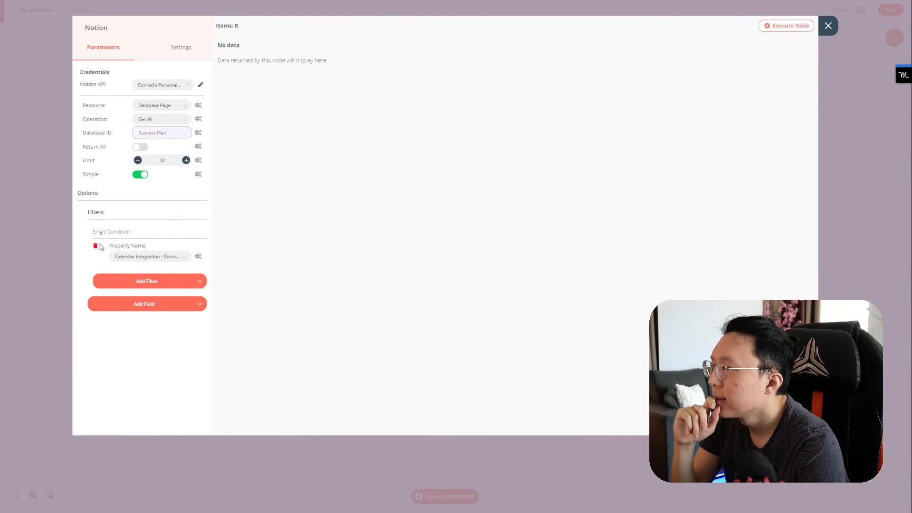
click(95, 246)
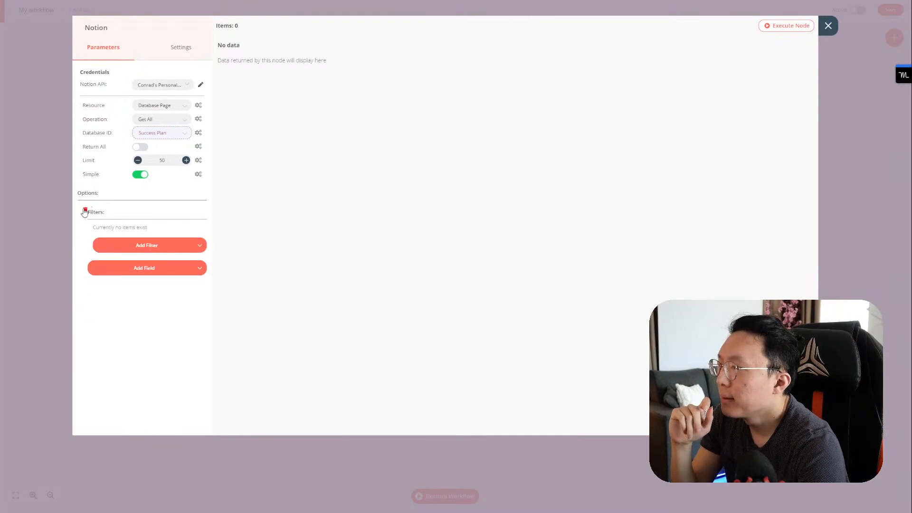
click(85, 210)
click(107, 224)
click(115, 245)
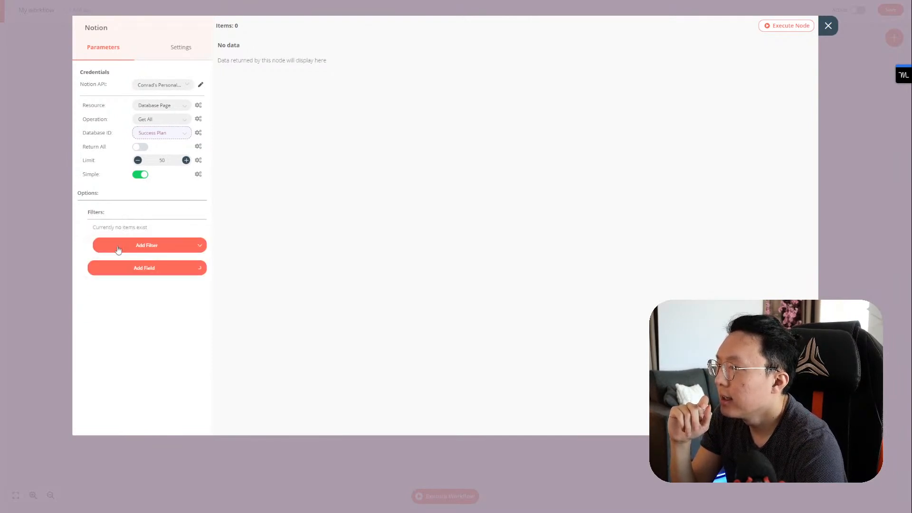
click(828, 26)
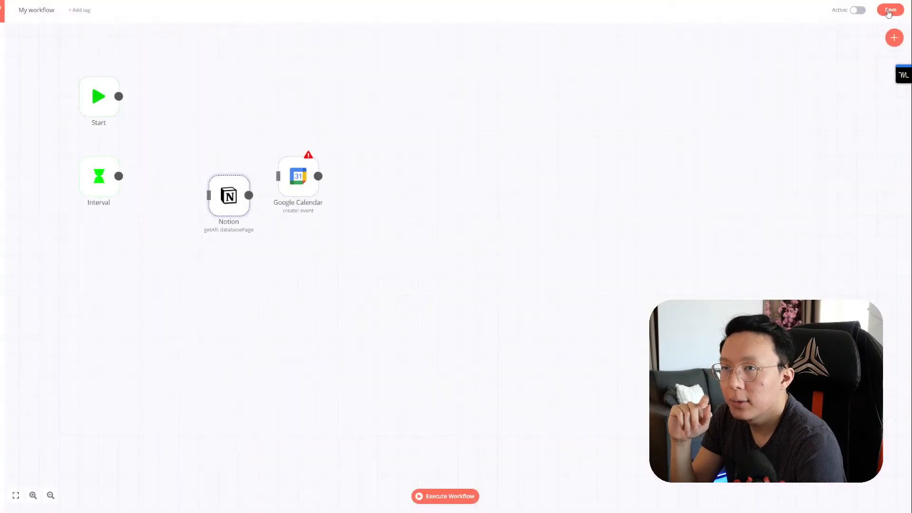
Step: Save the workflow and rename it to 'Google Calendar & Notion Integration'
click(885, 13)
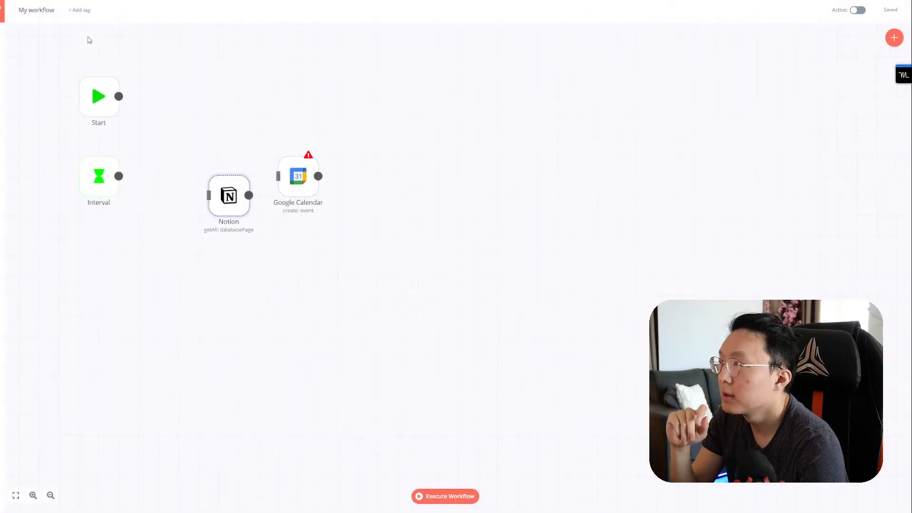
click(45, 15)
key(ctrl+a)
text(Google Cal)
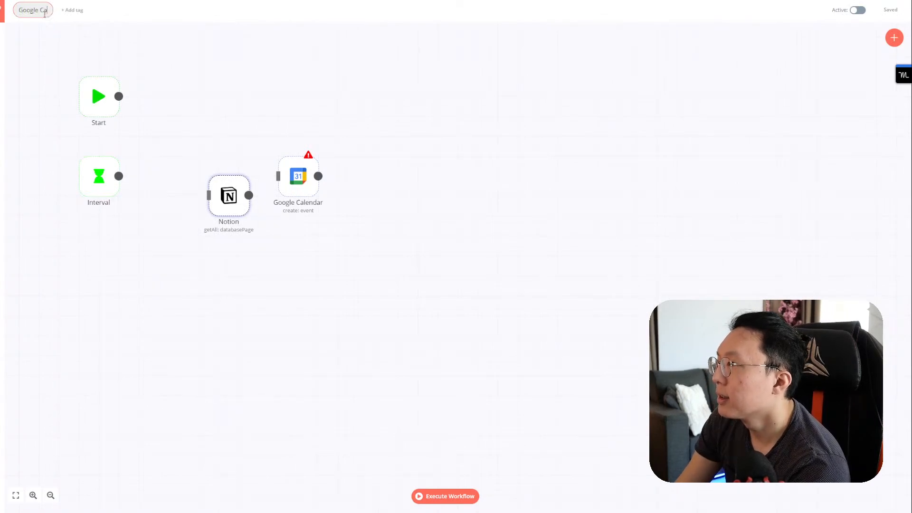
text(endar & Notio)
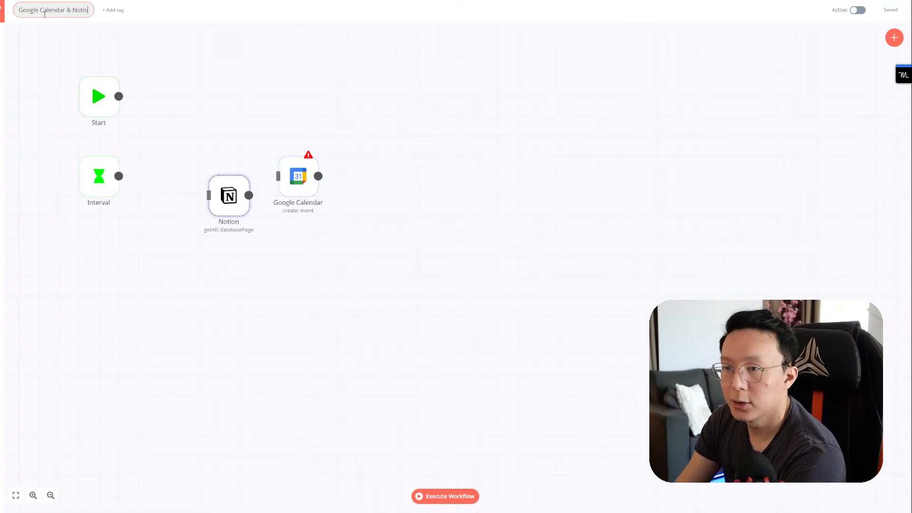
text(n Integration)
key(Return)
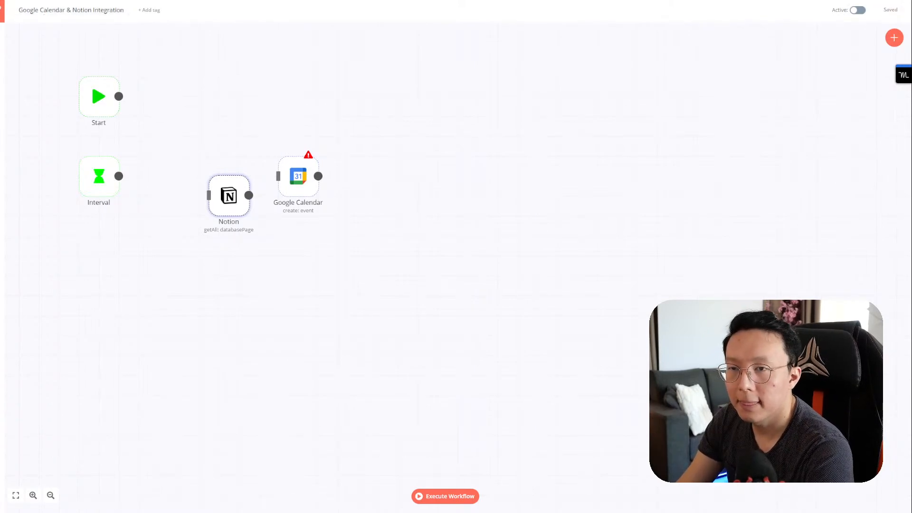
Step: Move the Notion node in line beside Interval and save again
click(387, 124)
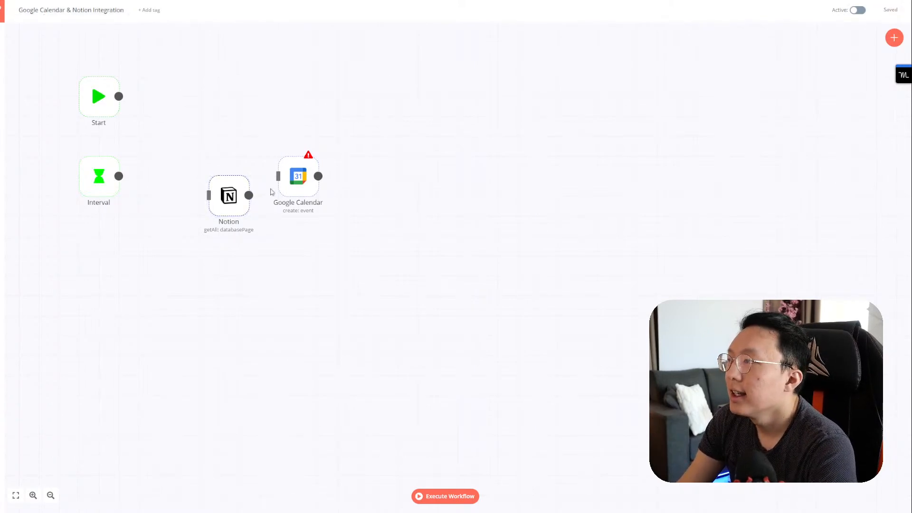
drag(229, 195, 199, 176)
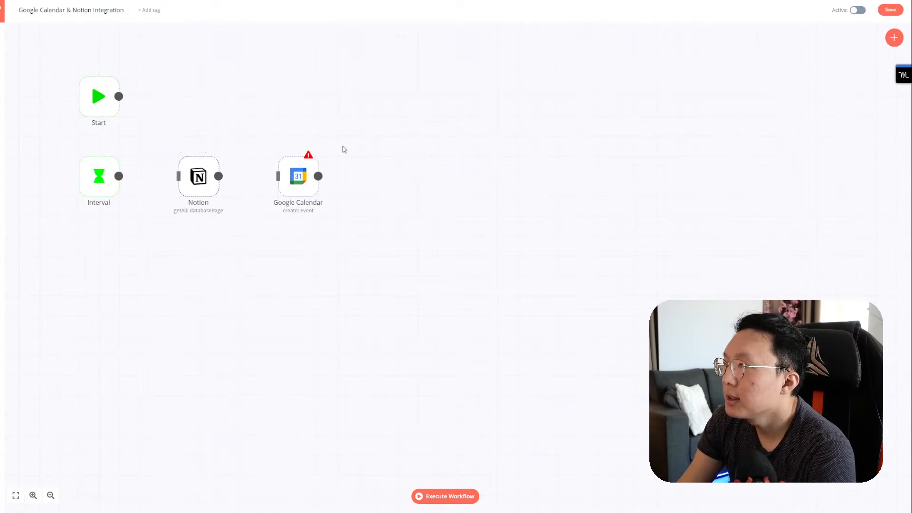
click(887, 10)
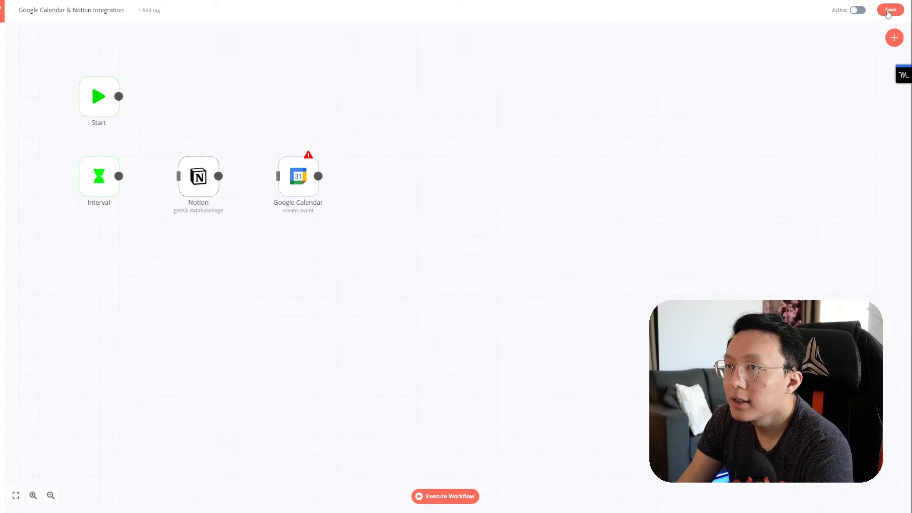
Step: Open the saved 'Notion Win > Supabase' workflow
mouse_move(9, 80)
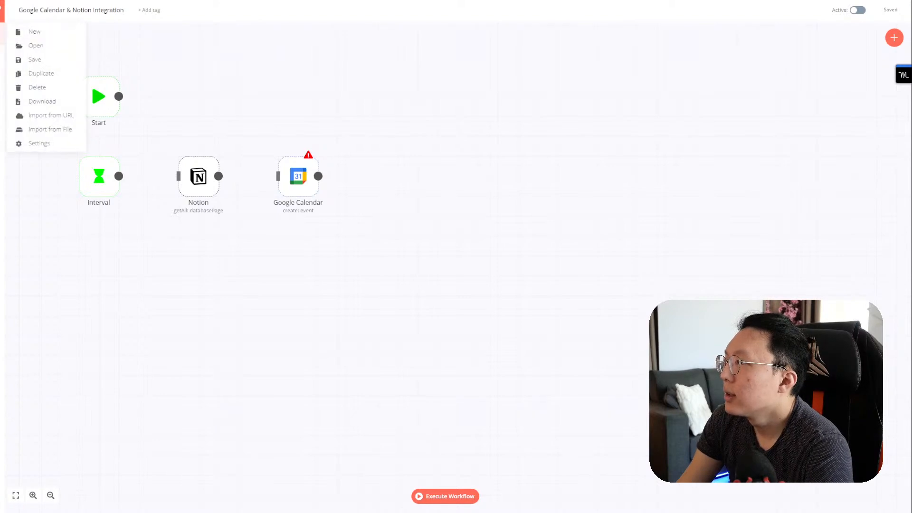
click(56, 45)
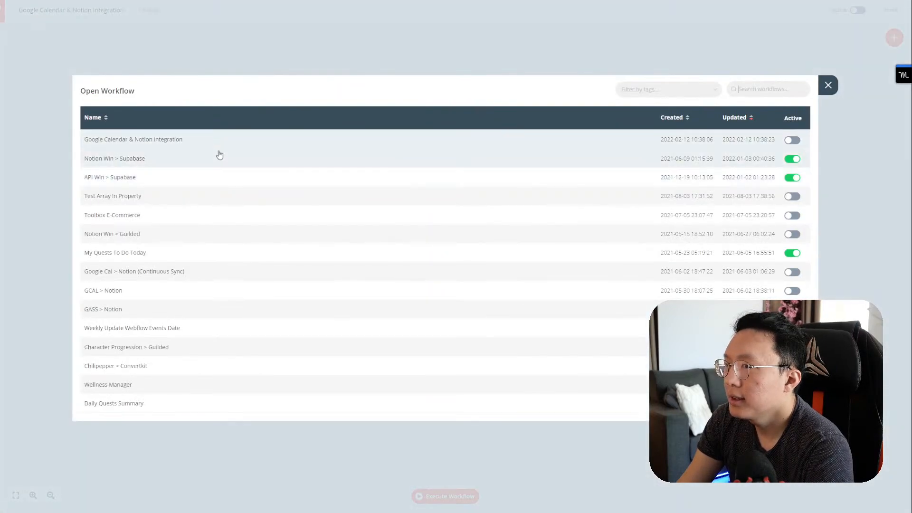
click(217, 165)
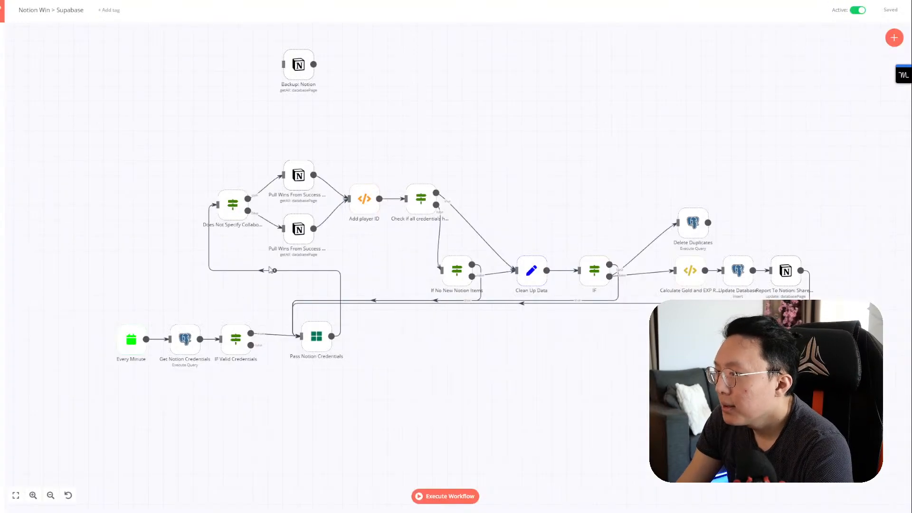
Step: Inspect the Pull Wins From Success Plan node's filters, then bring up the saved workflows list
double_click(298, 184)
scroll(171, 274, down, 2)
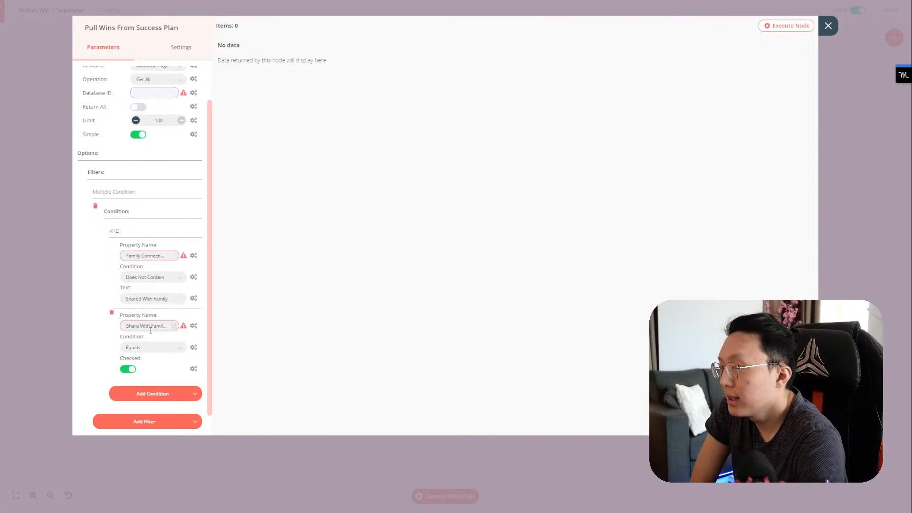
click(829, 29)
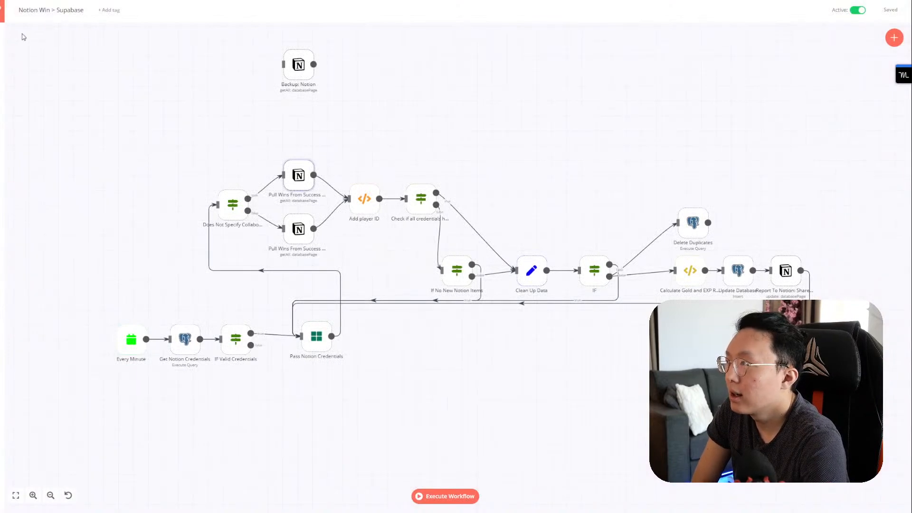
mouse_move(2, 39)
click(30, 45)
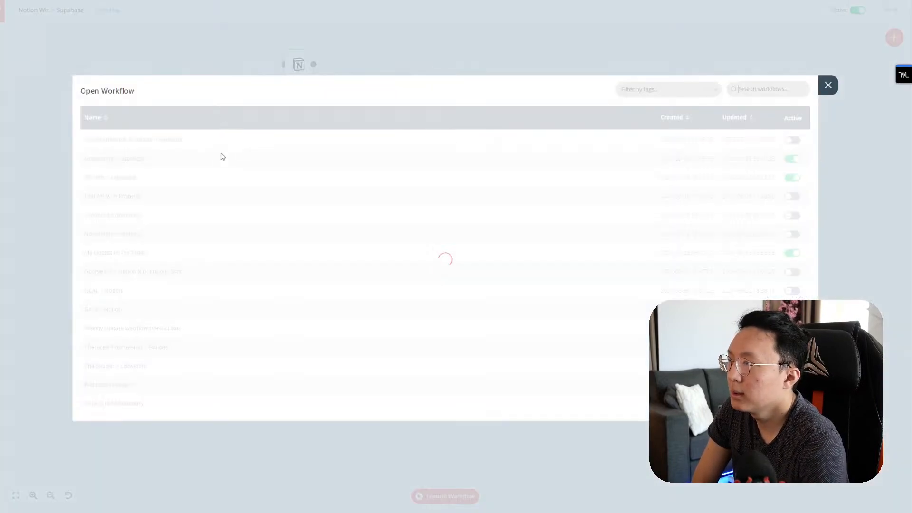
Step: Load the Google Calendar & Notion Integration workflow and add a Filters field to its Notion node
click(220, 143)
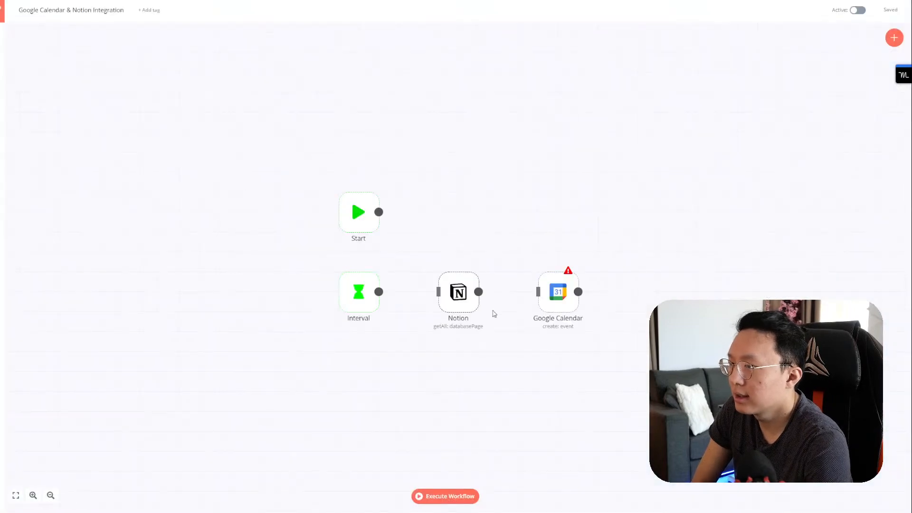
double_click(458, 292)
click(177, 223)
click(153, 245)
Step: Add a Single Condition filter where Calendar equals Push To Calendar
click(120, 247)
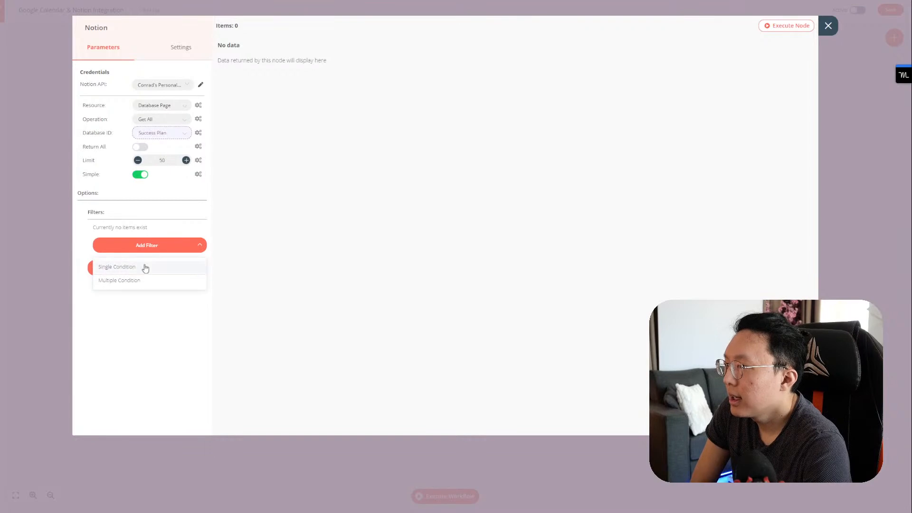
click(145, 267)
click(143, 256)
scroll(160, 337, down, 1)
scroll(161, 338, down, 2)
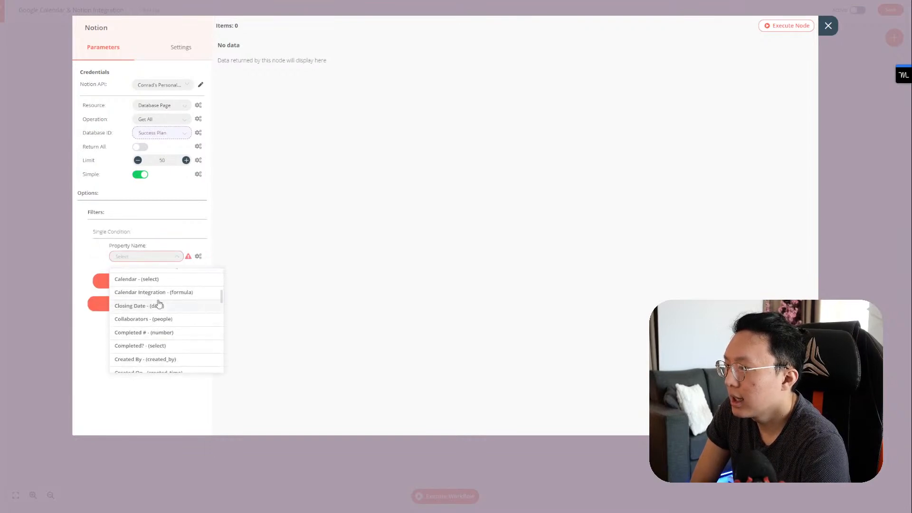
click(156, 285)
click(154, 283)
click(151, 299)
click(152, 300)
click(154, 321)
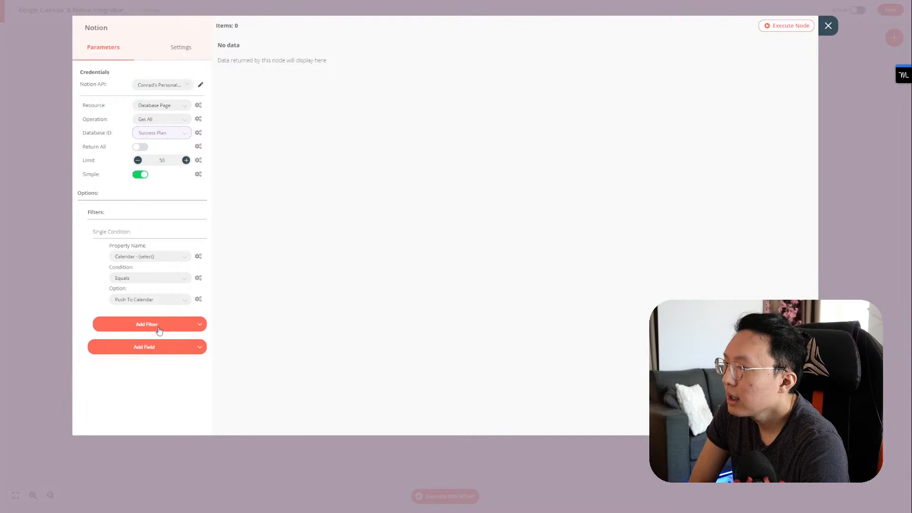
Step: Add a Multiple Condition AND filter requiring Do Date is not empty
click(160, 330)
click(147, 355)
click(145, 375)
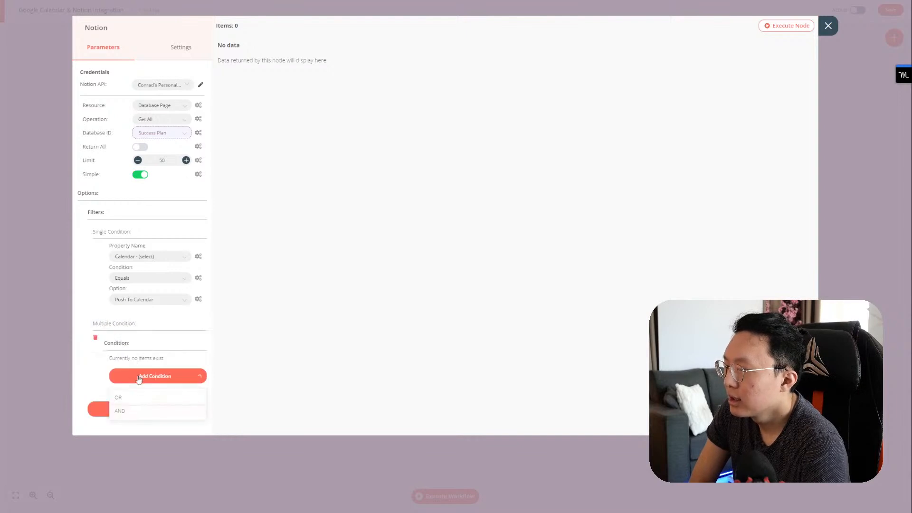
click(126, 412)
scroll(178, 345, down, 1)
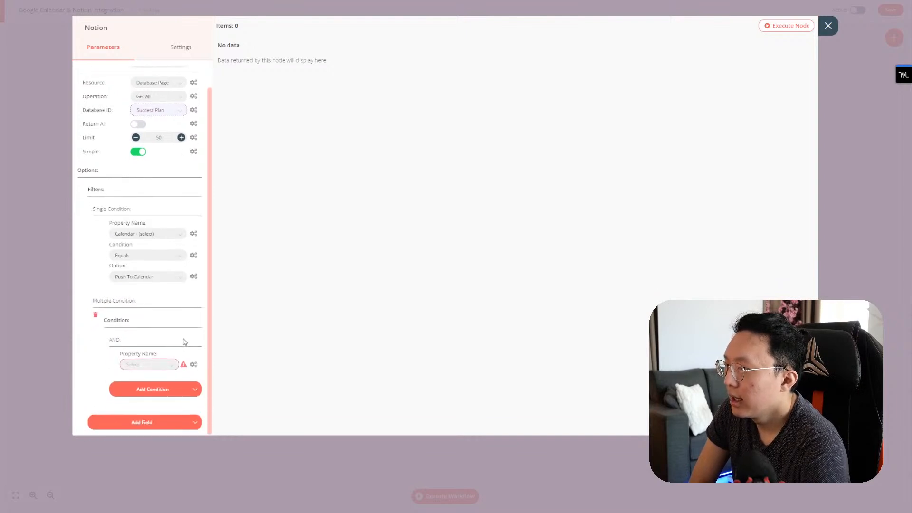
click(152, 364)
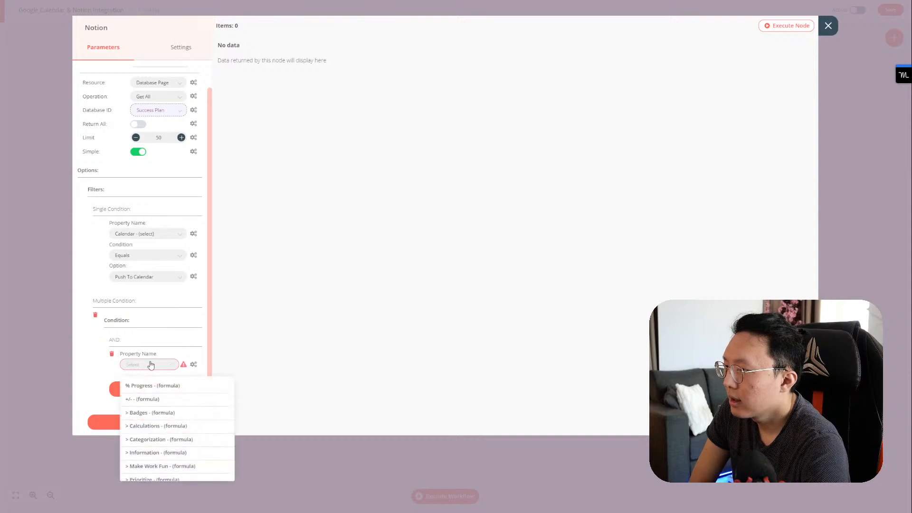
scroll(158, 413, down, 3)
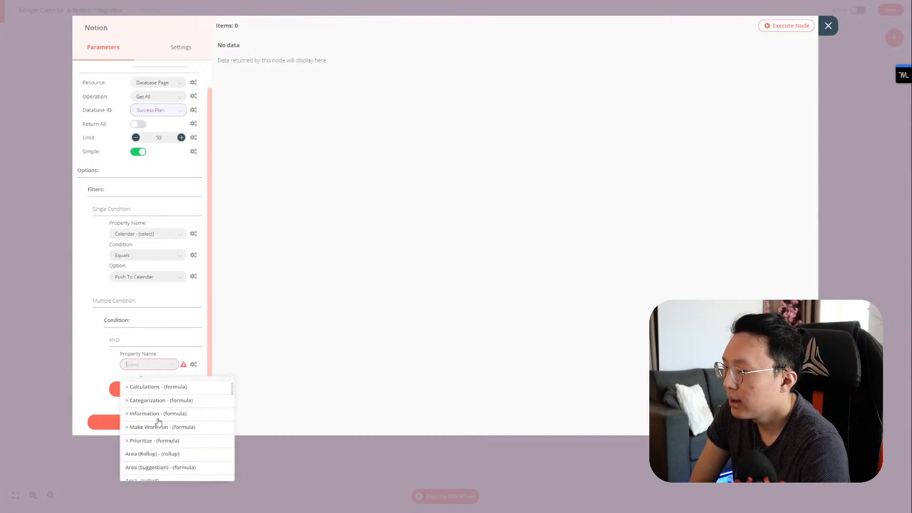
text(do)
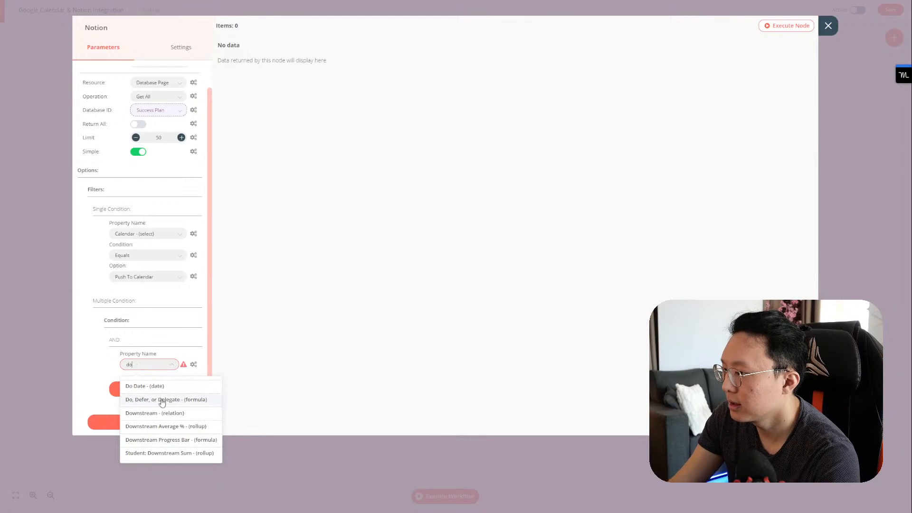
click(163, 386)
click(148, 386)
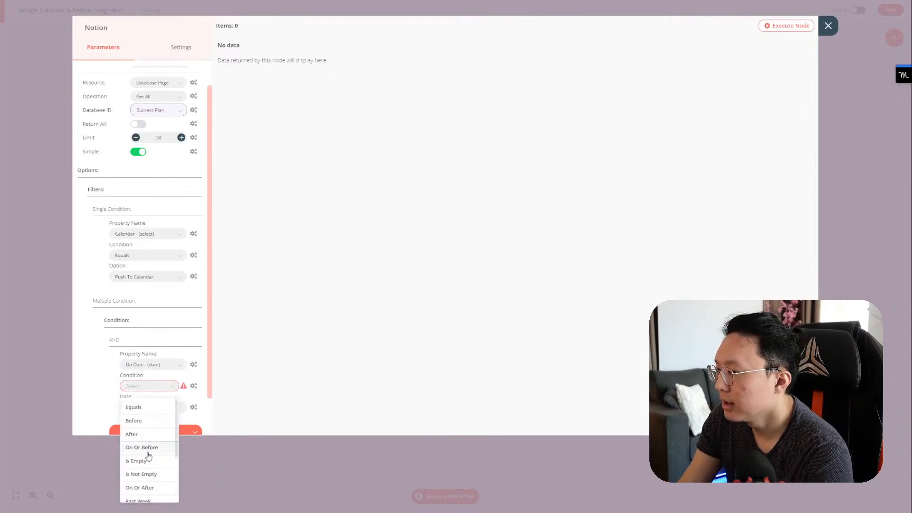
click(141, 474)
Step: Add Calendar equals Push To Calendar to the AND group, remove the single filter, and execute the node
scroll(114, 380, down, 1)
click(140, 390)
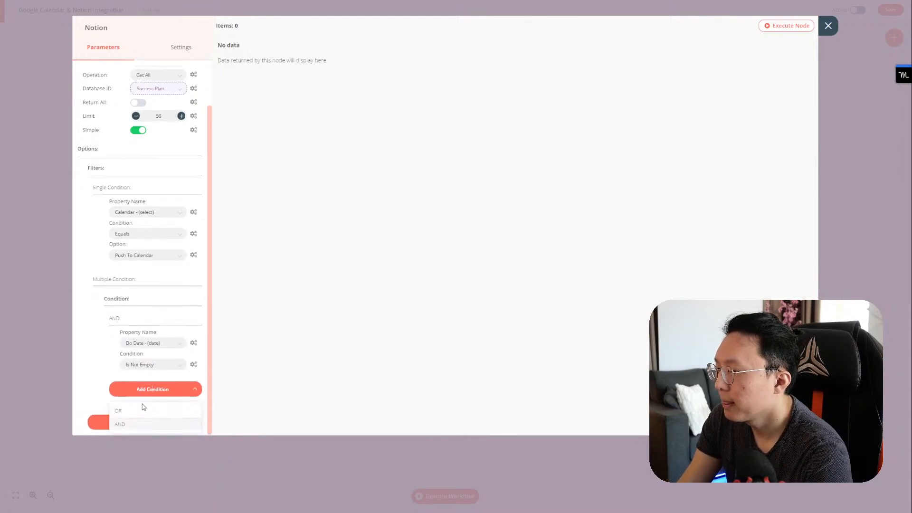
click(136, 422)
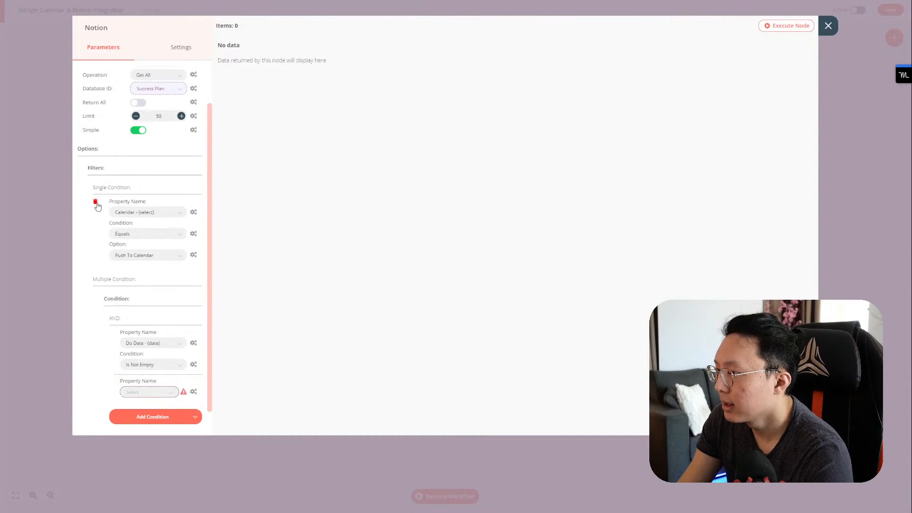
click(96, 201)
click(148, 345)
scroll(157, 390, down, 5)
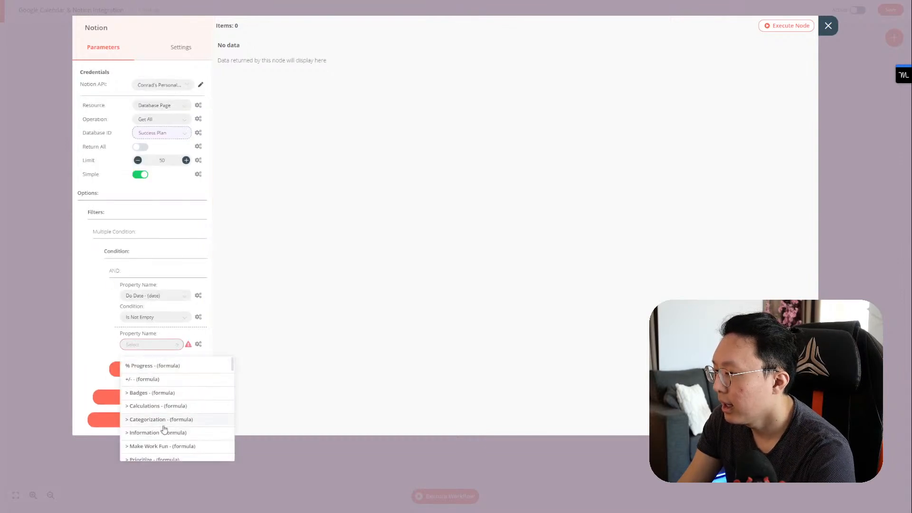
click(163, 408)
click(145, 387)
click(146, 391)
click(152, 409)
scroll(205, 383, down, 1)
scroll(205, 380, up, 1)
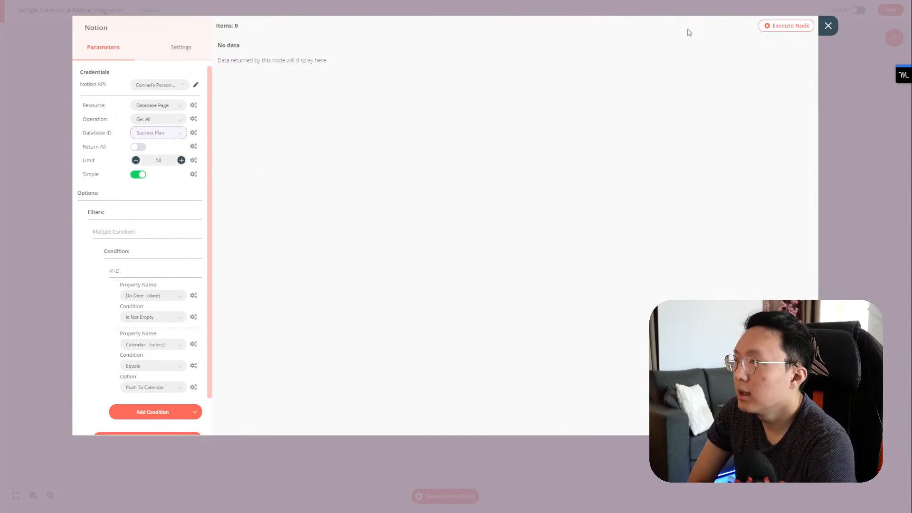
click(775, 26)
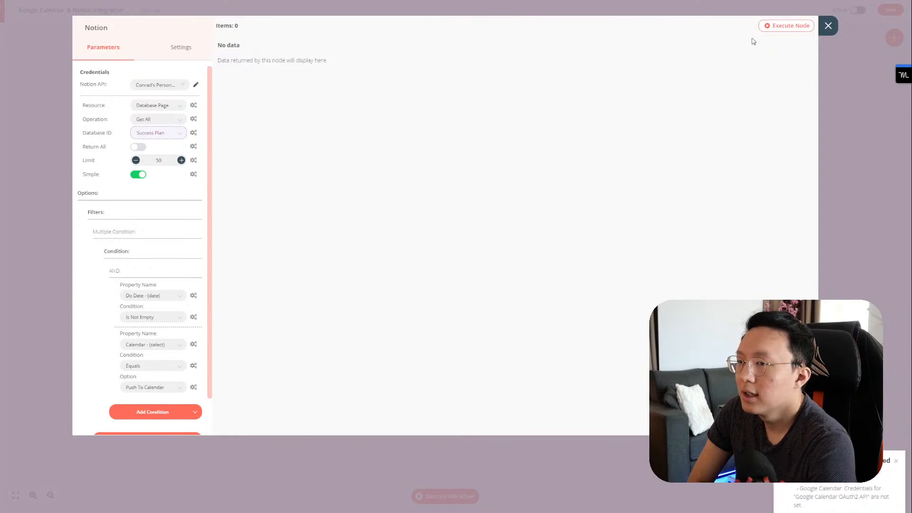
Step: Delete the Google Calendar node and save the workflow
click(828, 26)
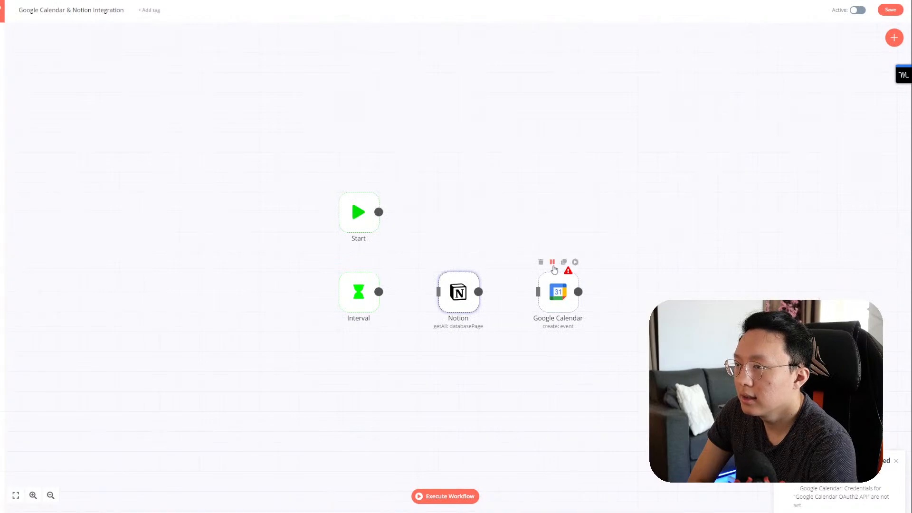
click(541, 262)
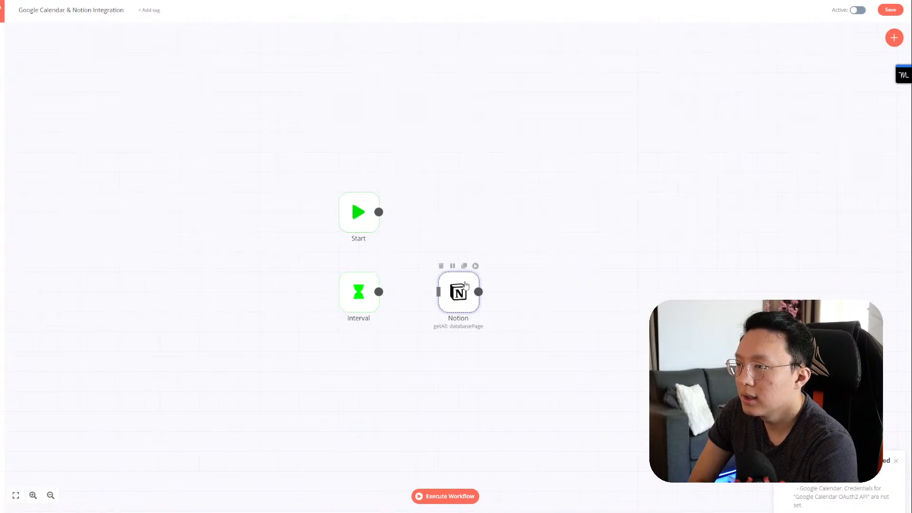
double_click(466, 285)
click(828, 25)
click(885, 14)
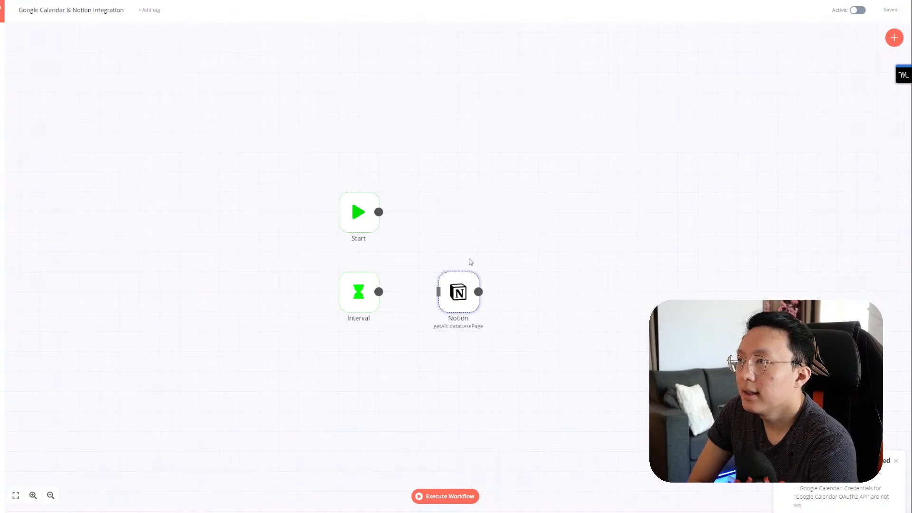
Step: Execute the Notion node, which returns 0 items
double_click(461, 285)
click(777, 28)
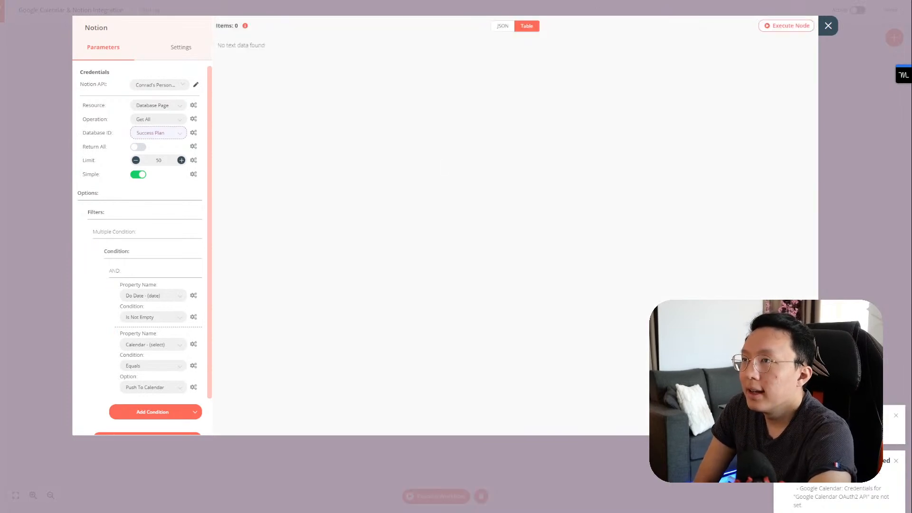
key(ctrl+Tab)
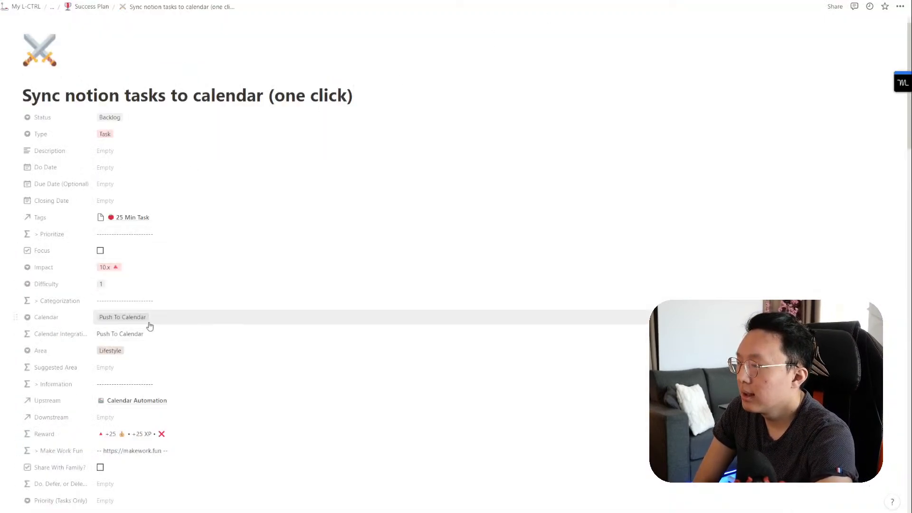
Step: Set the Sync notion tasks to calendar page's Do Date to February 12, 2022, 3:00 PM
scroll(149, 326, down, 13)
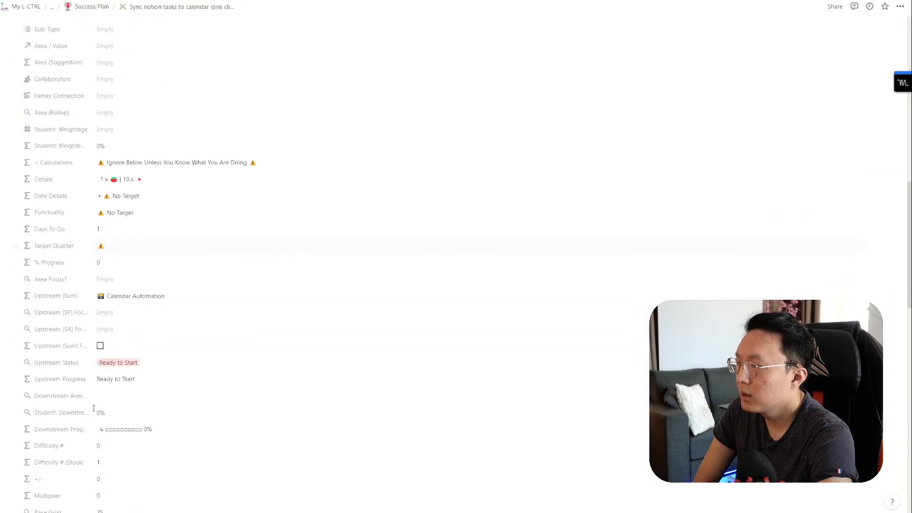
scroll(94, 408, down, 5)
click(75, 395)
scroll(148, 344, up, 6)
scroll(147, 344, up, 5)
click(108, 194)
click(191, 271)
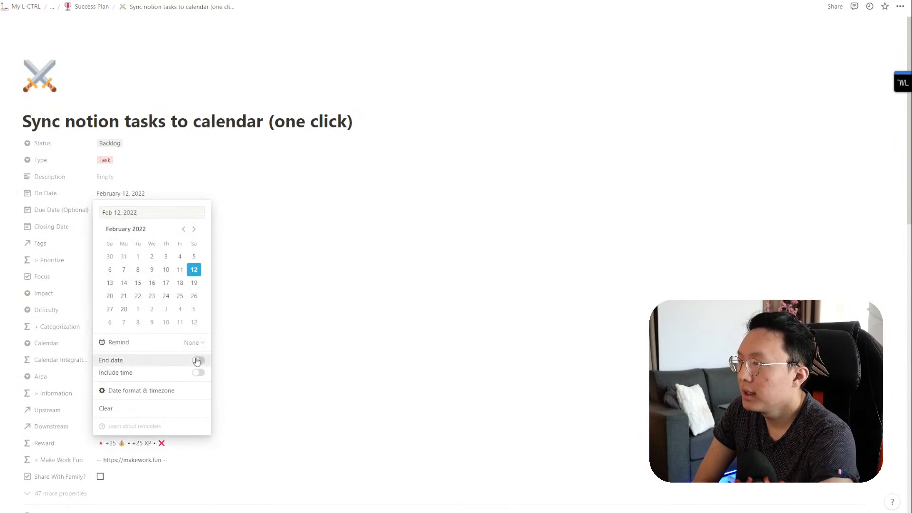
click(198, 372)
click(178, 214)
text(3pm)
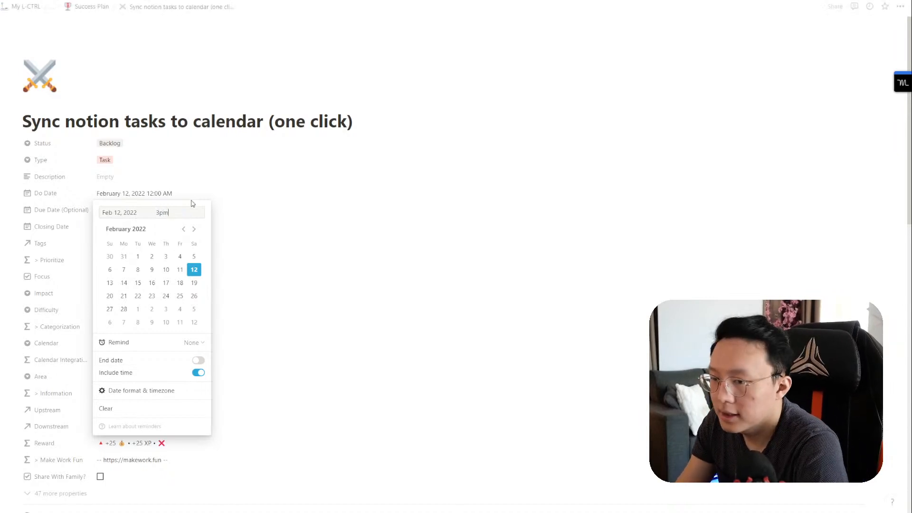
click(226, 182)
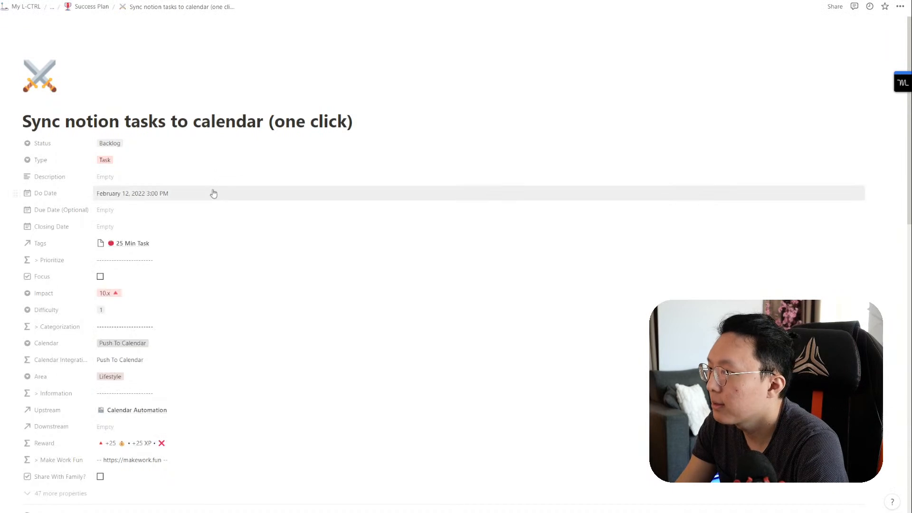
key(alt+Tab)
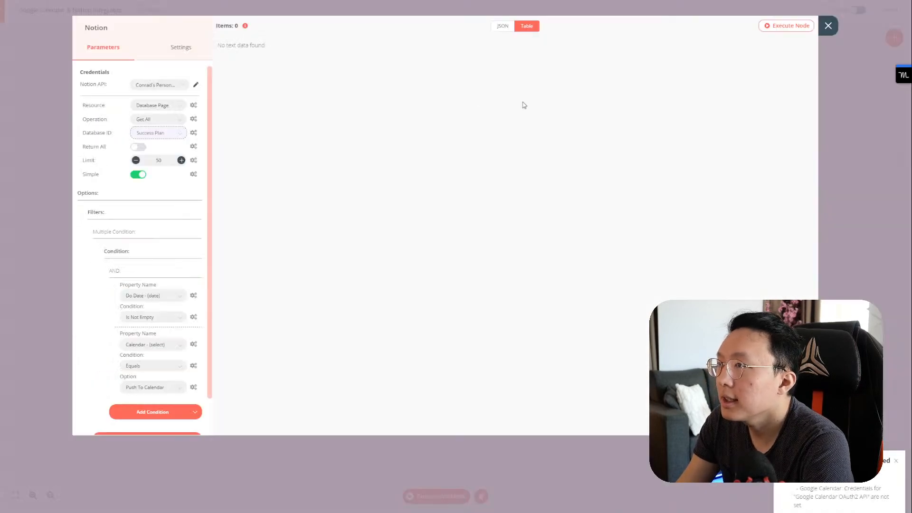
Step: Execute the filtered Notion node and review the single returned Sync notion tasks page
click(780, 29)
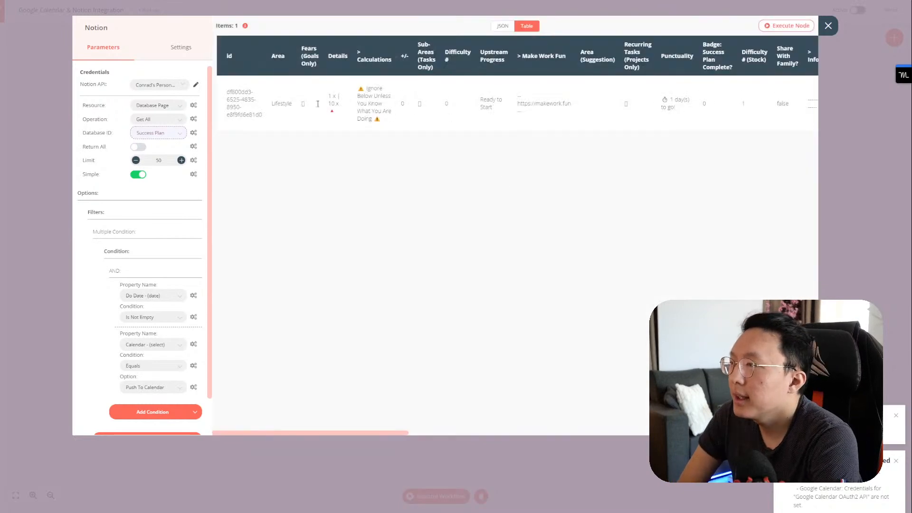
scroll(444, 105, right, 10)
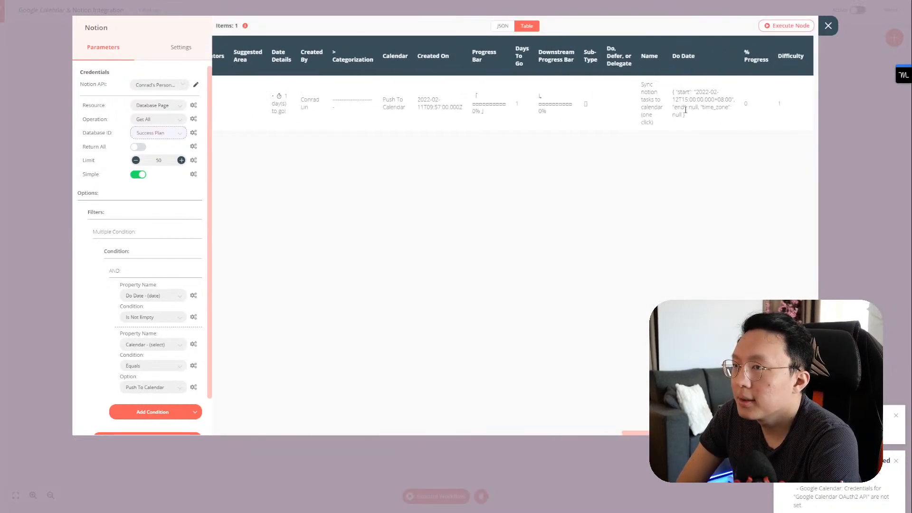
scroll(665, 111, left, 10)
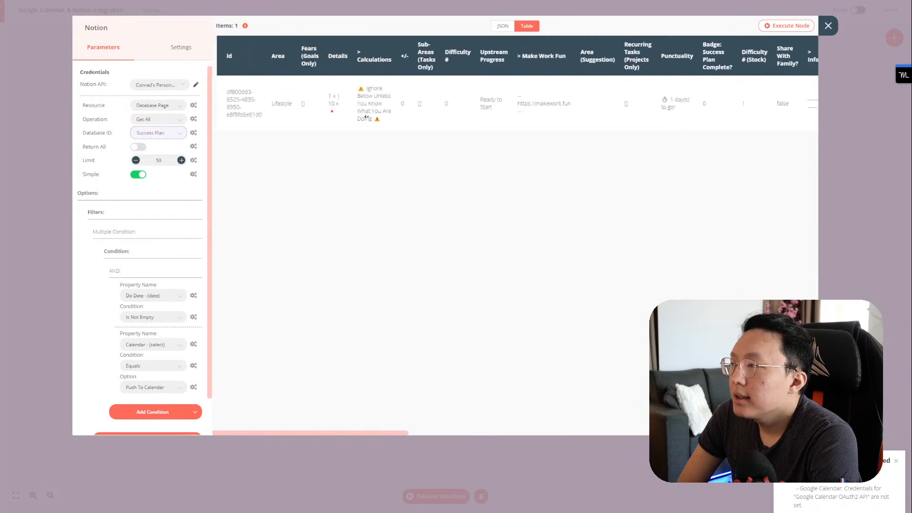
Step: Check the Do Date condition options, keep Is Not Empty, and close the Notion node
click(155, 317)
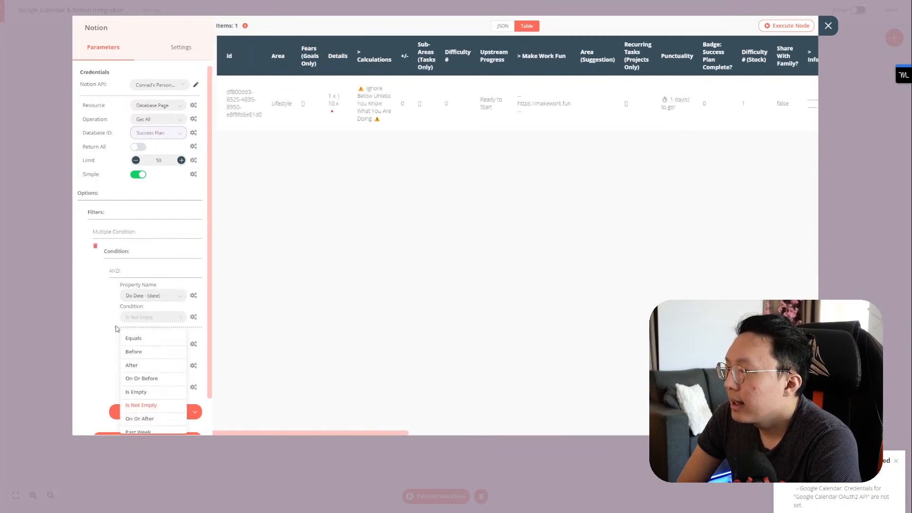
scroll(109, 330, down, 2)
scroll(150, 332, down, 3)
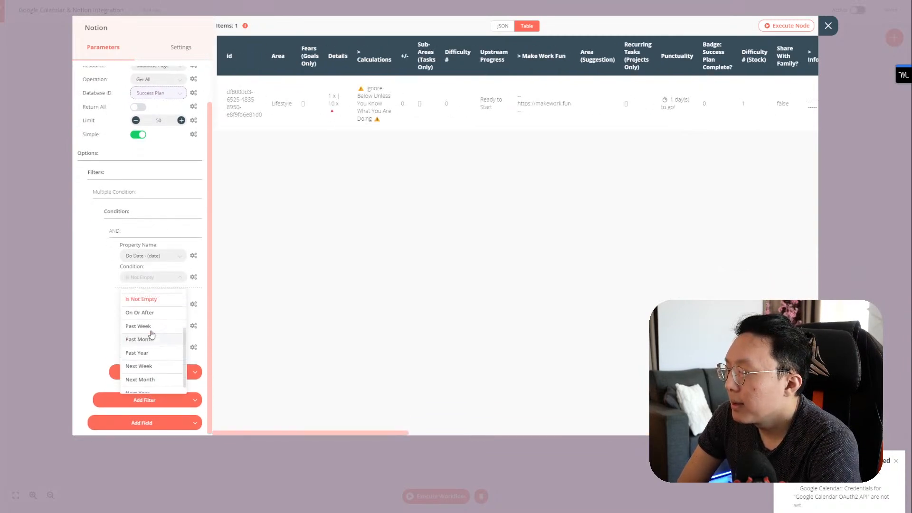
scroll(151, 334, up, 3)
click(103, 278)
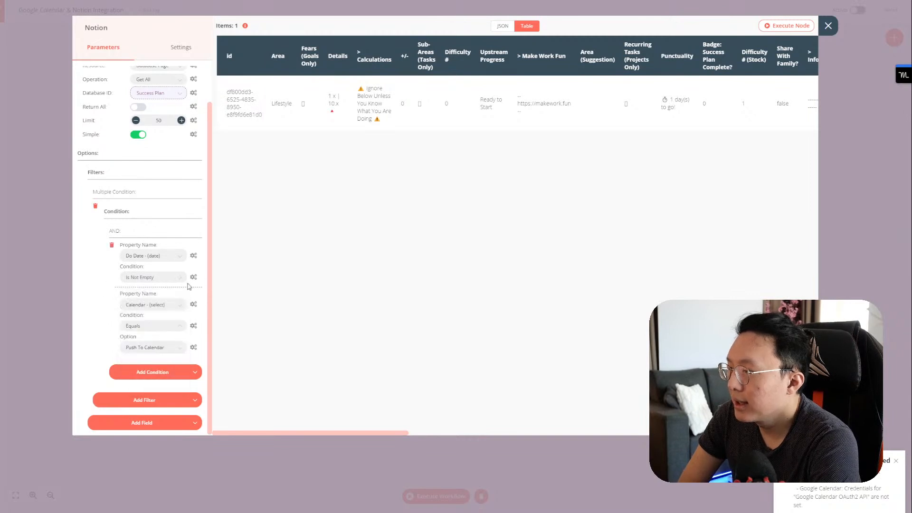
scroll(205, 240, up, 2)
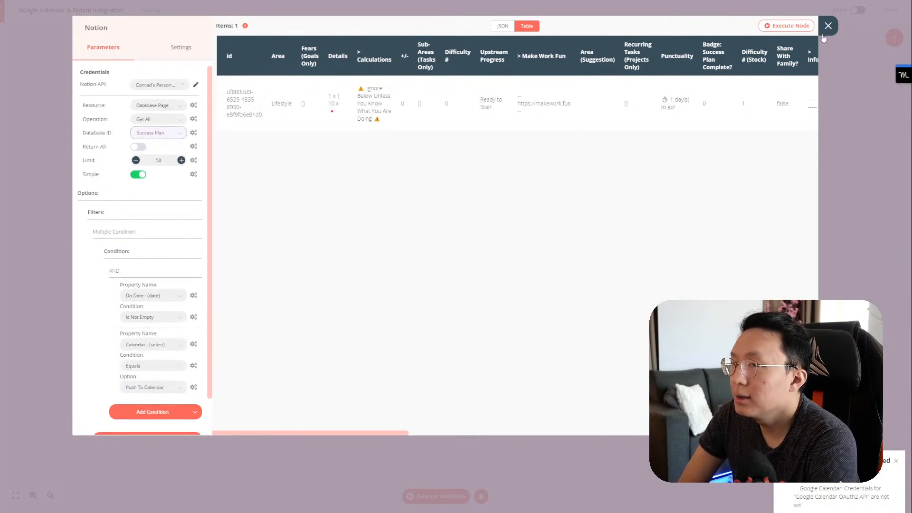
click(828, 26)
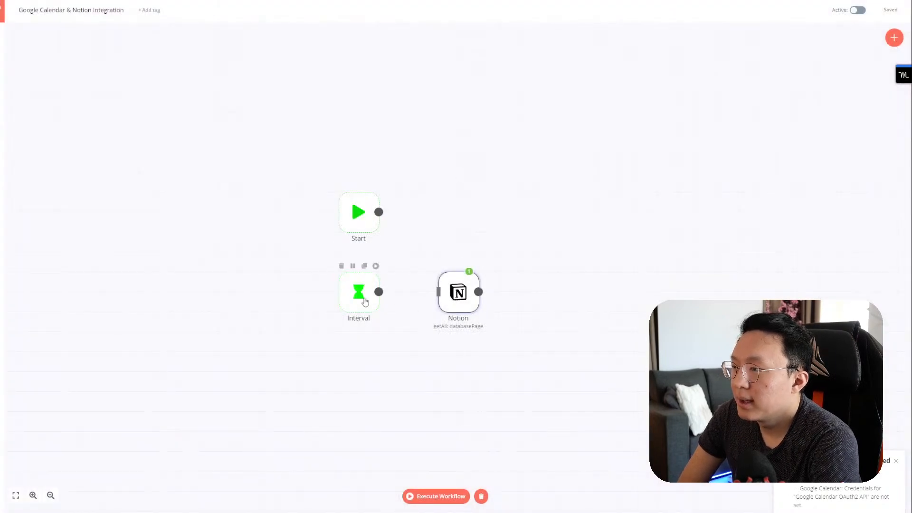
Step: Link the Interval trigger to the Notion node, delete that link, and bring up the add-nodes panel
drag(378, 291, 447, 308)
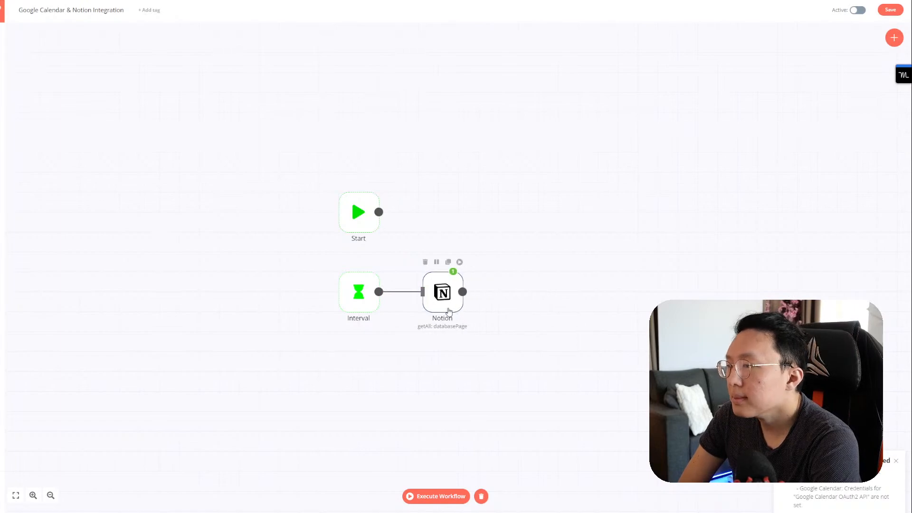
click(401, 291)
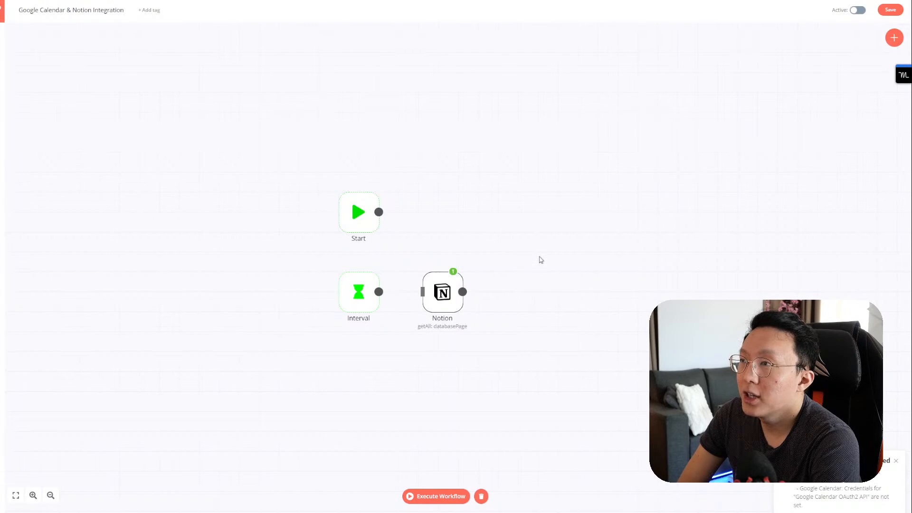
click(894, 37)
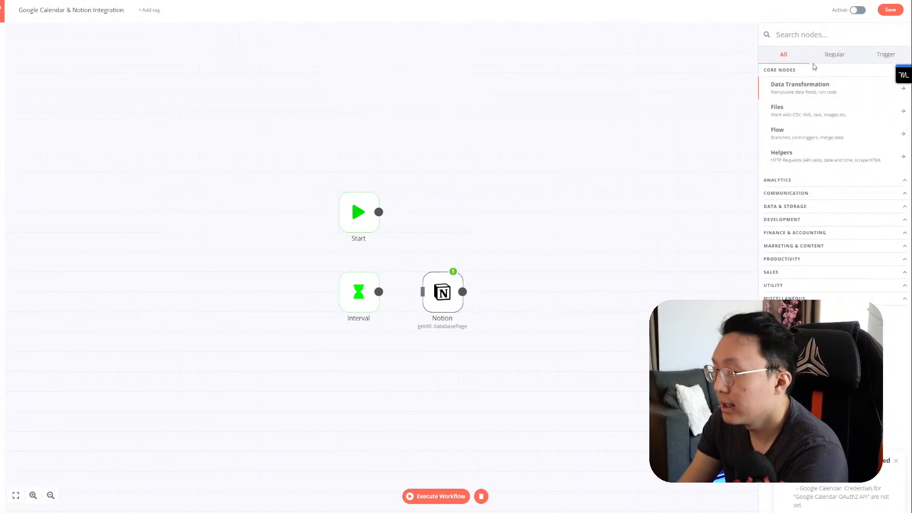
Step: Add a Google Calendar node and keep its operation set to Create event
text(google cal)
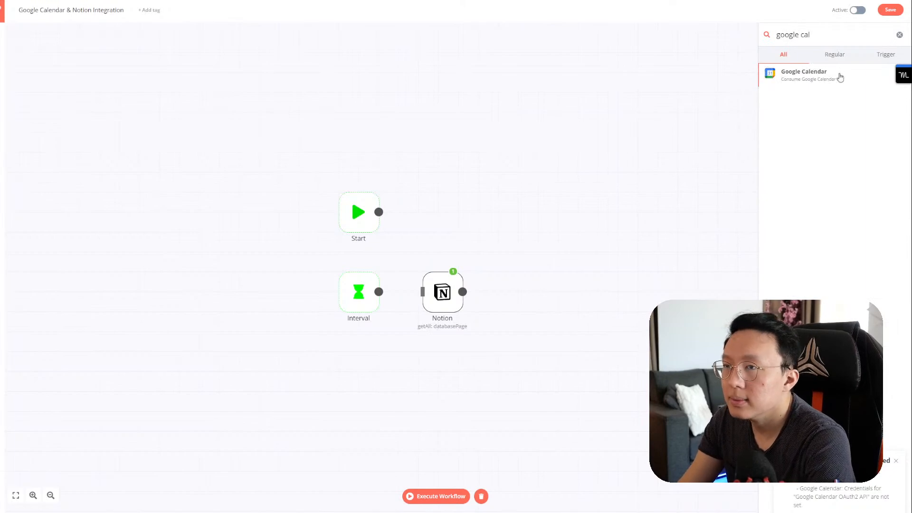
click(840, 78)
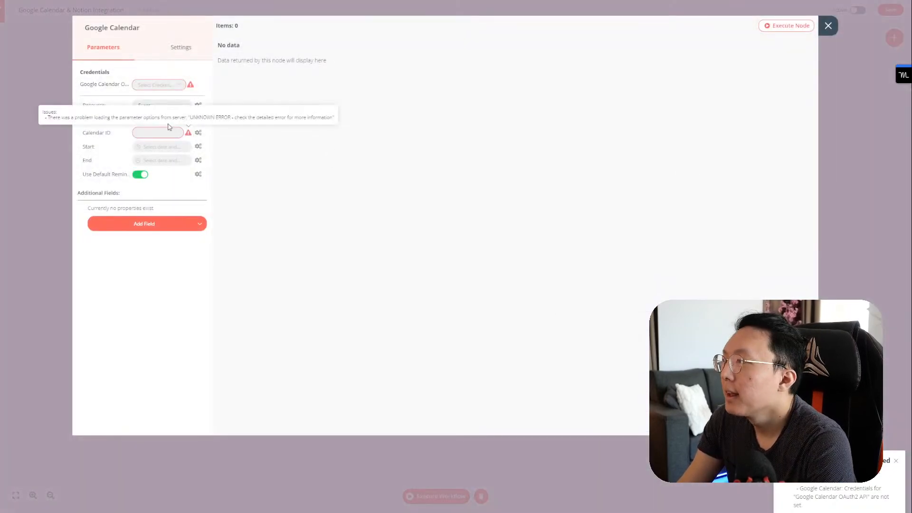
click(152, 122)
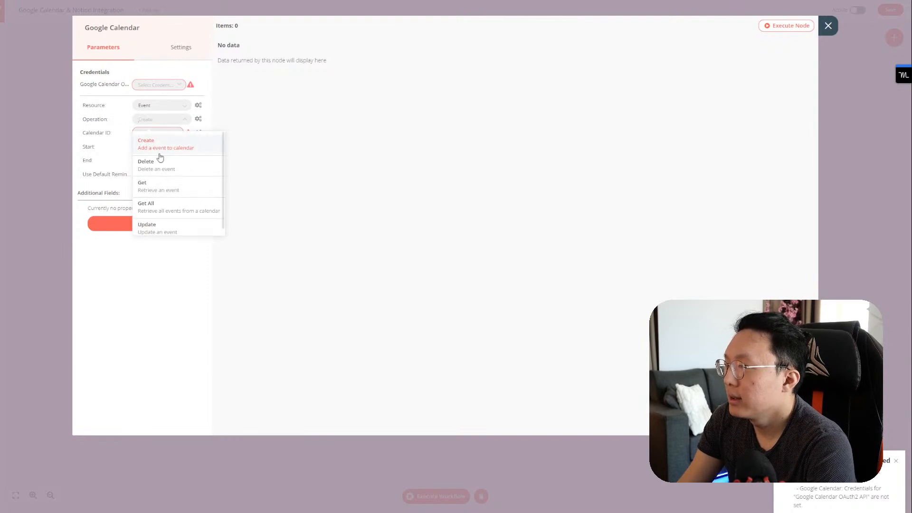
scroll(178, 222, down, 1)
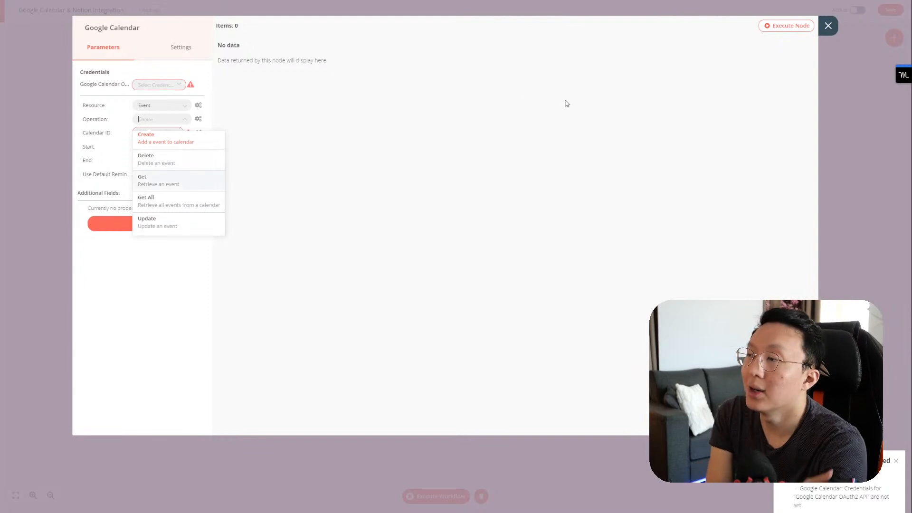
click(219, 142)
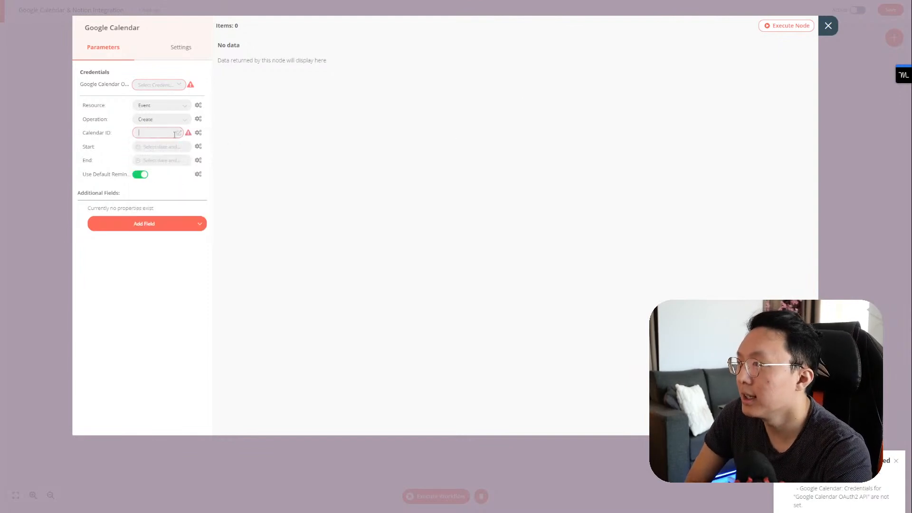
Step: Select the saved GCAL Google Calendar credential and refresh the Calendar ID list, leaving it empty
click(182, 88)
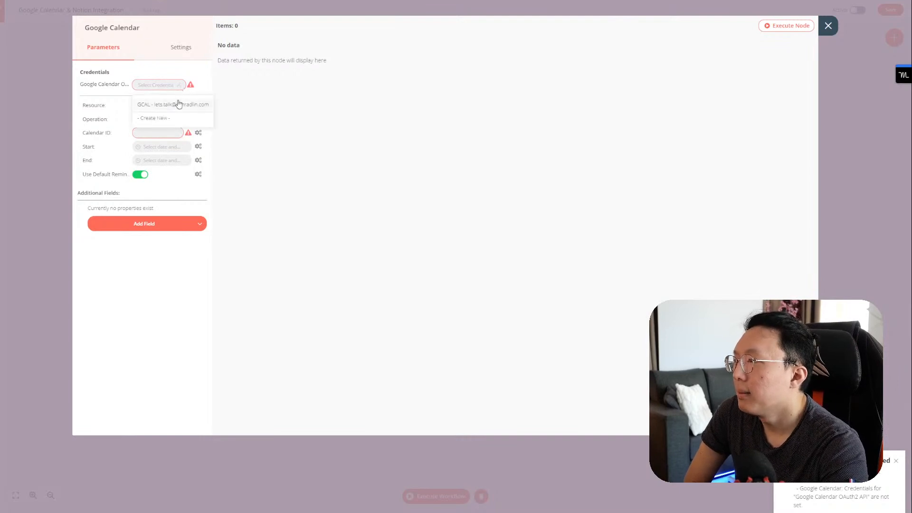
click(179, 104)
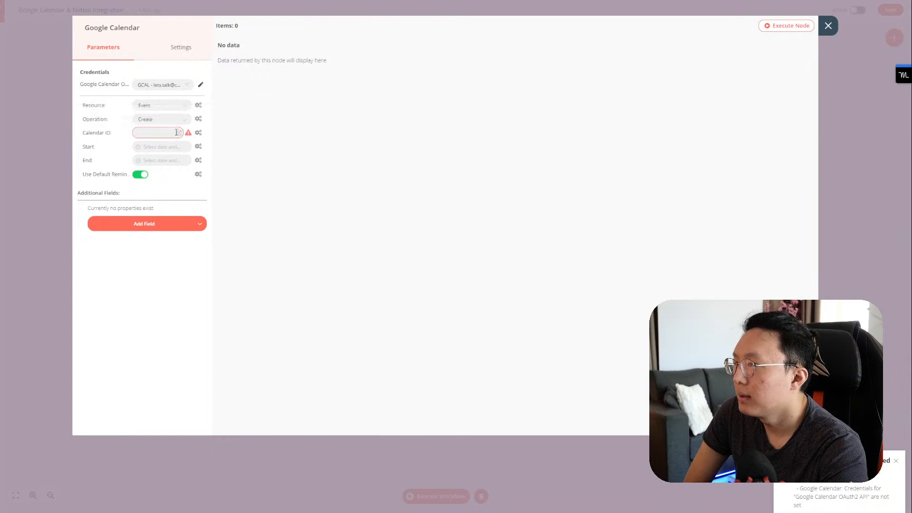
click(199, 134)
click(191, 159)
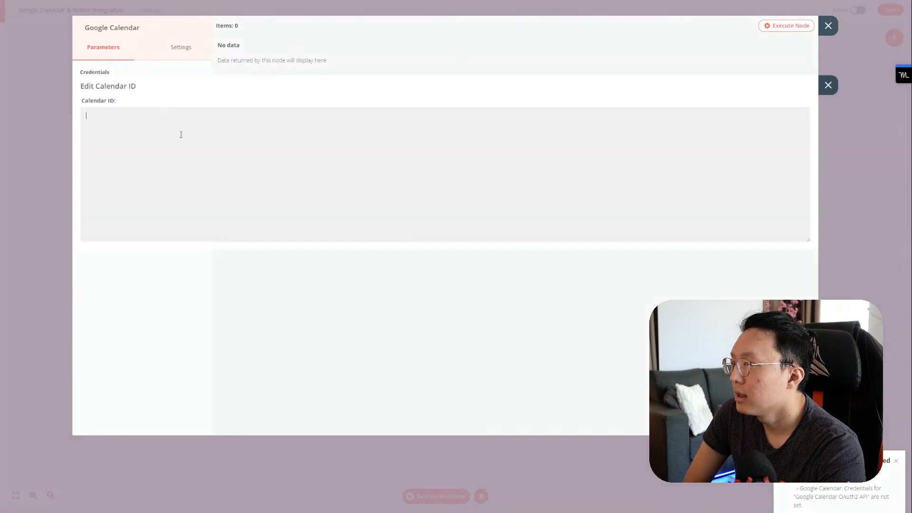
click(180, 135)
click(826, 85)
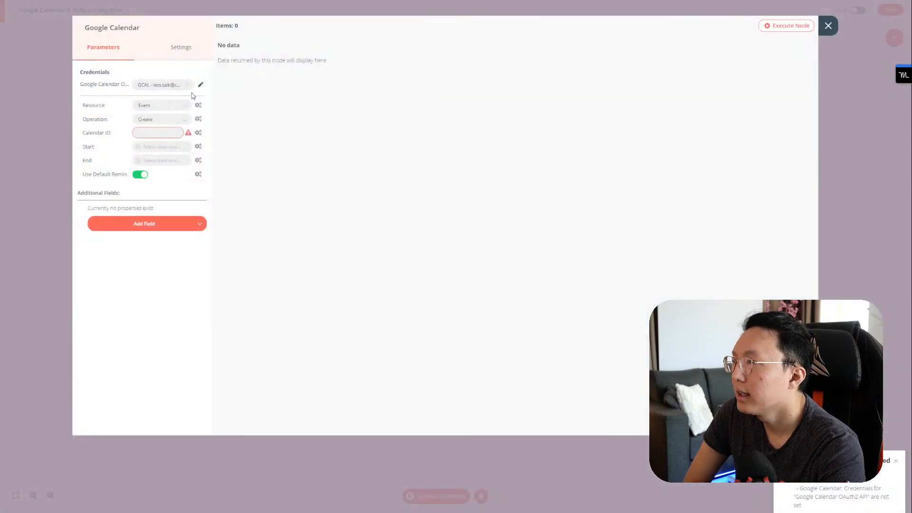
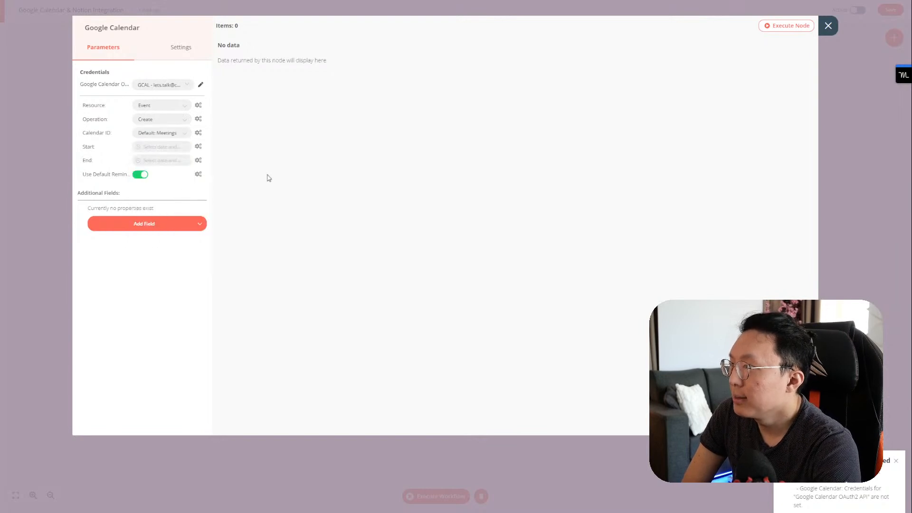
Step: Browse the Notion node's variables in the Start expression editor, then close it unchanged
click(170, 148)
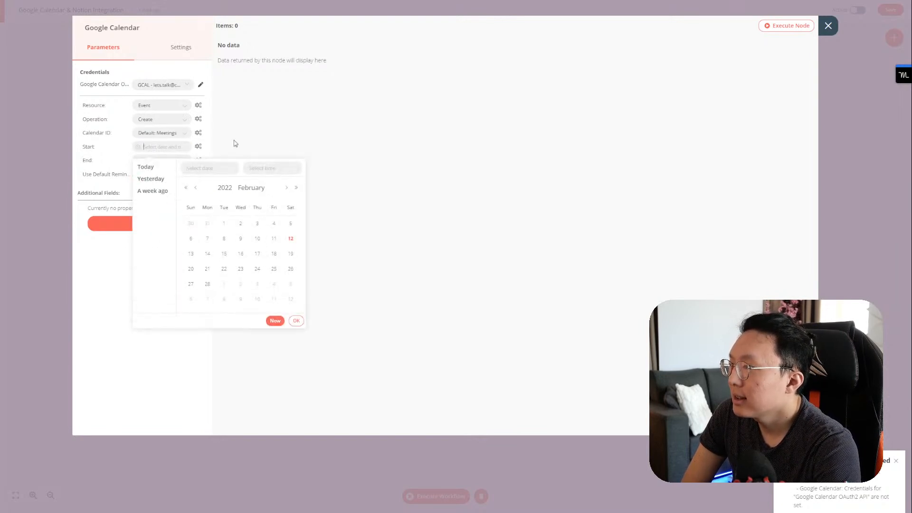
click(197, 148)
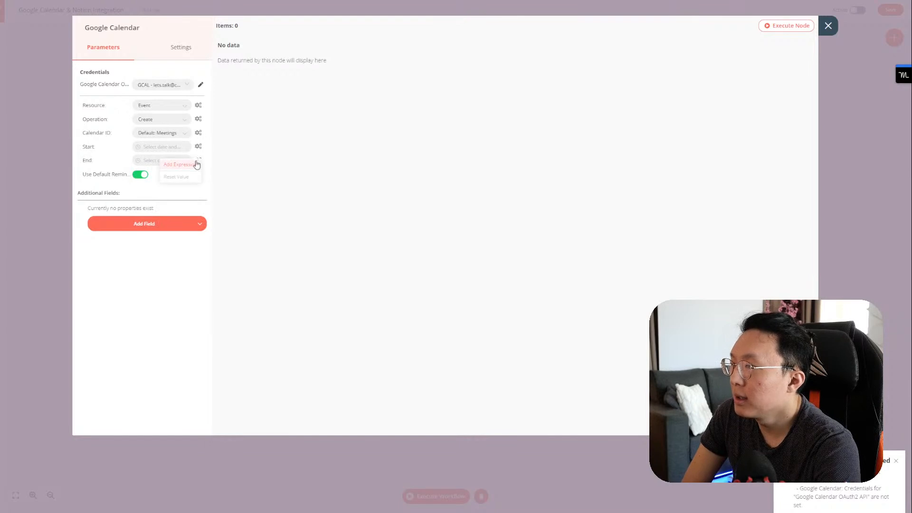
click(197, 164)
click(114, 141)
click(108, 156)
click(98, 226)
click(103, 248)
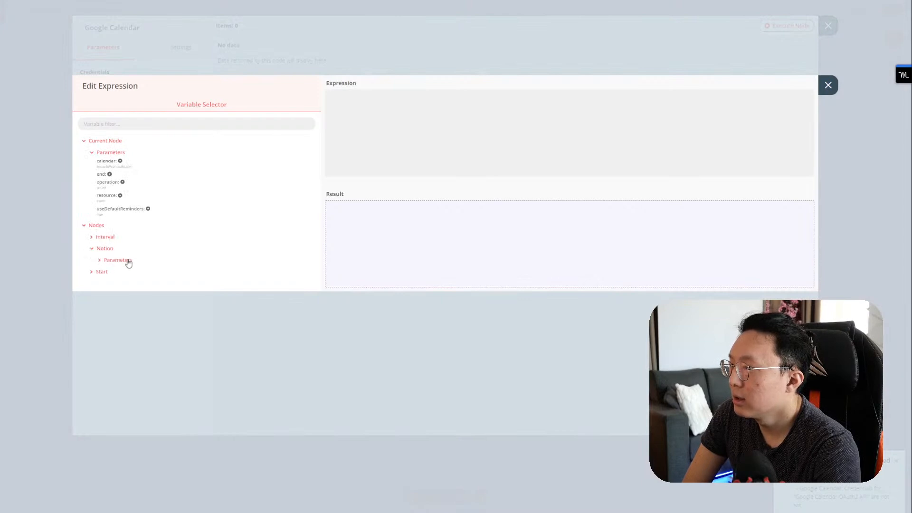
click(119, 261)
scroll(183, 251, down, 2)
click(113, 183)
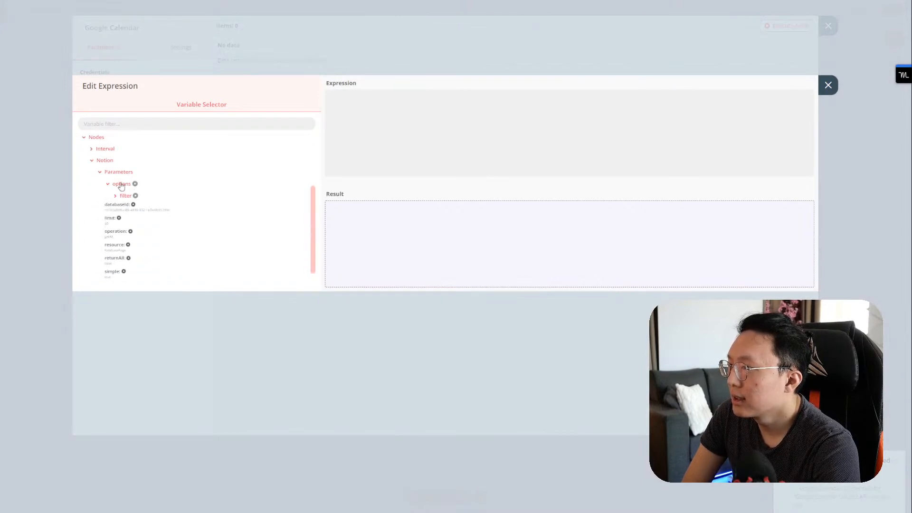
click(122, 195)
scroll(166, 208, down, 1)
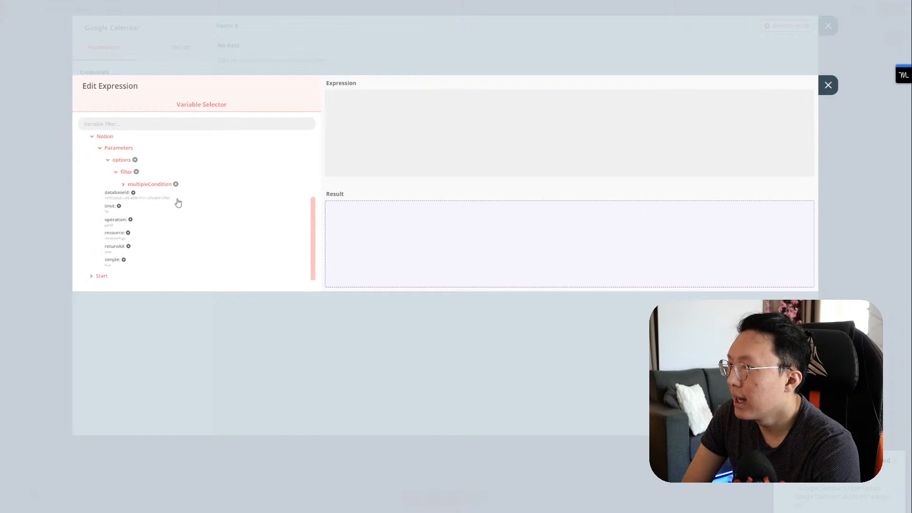
click(824, 86)
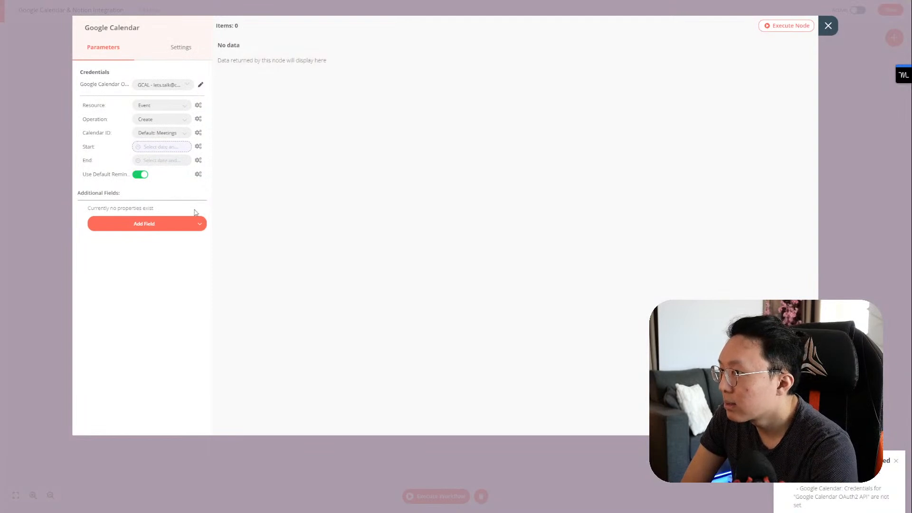
Step: Move the Google Calendar node onto Notion's row and connect Notion's output into it
click(828, 26)
drag(524, 306, 520, 294)
drag(462, 291, 502, 292)
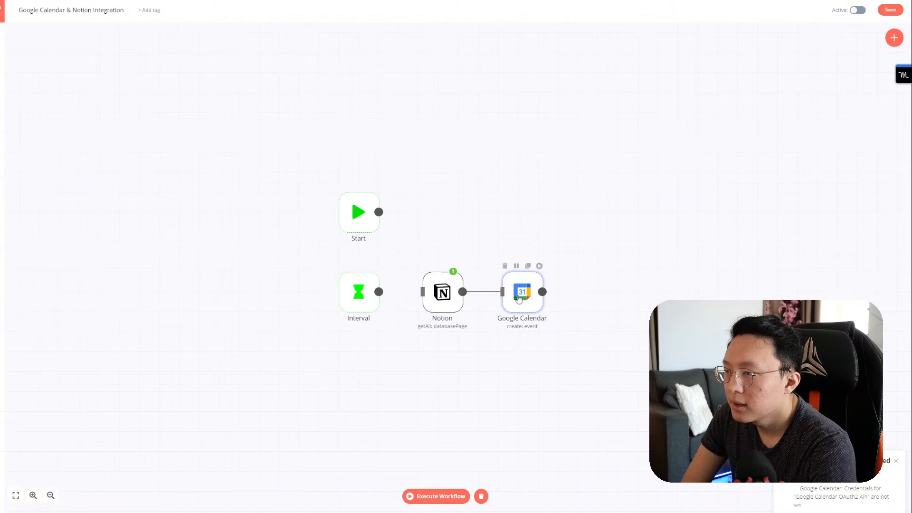
double_click(519, 295)
Step: Set Start to the Notion Output Data > JSON > Do Date > start expression (2022-02-12)
click(172, 149)
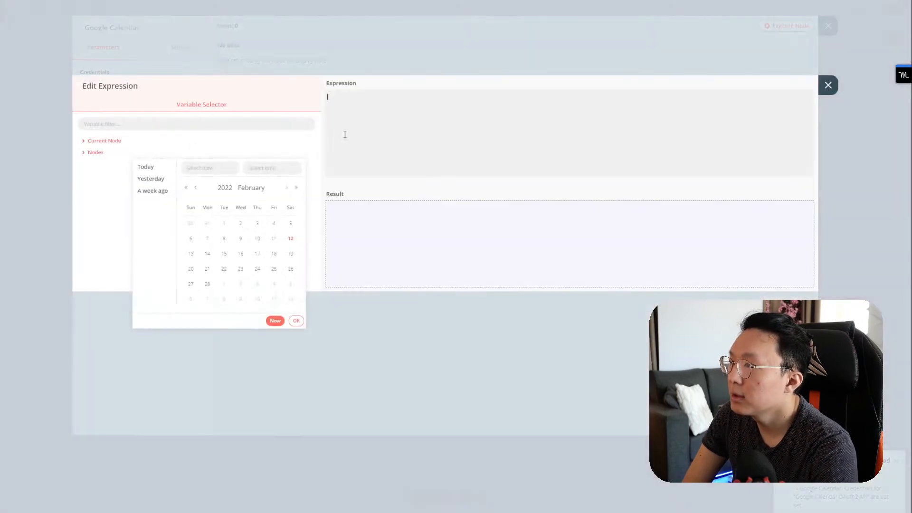
click(164, 143)
click(142, 155)
click(101, 188)
click(109, 210)
click(117, 222)
click(119, 234)
scroll(141, 250, down, 2)
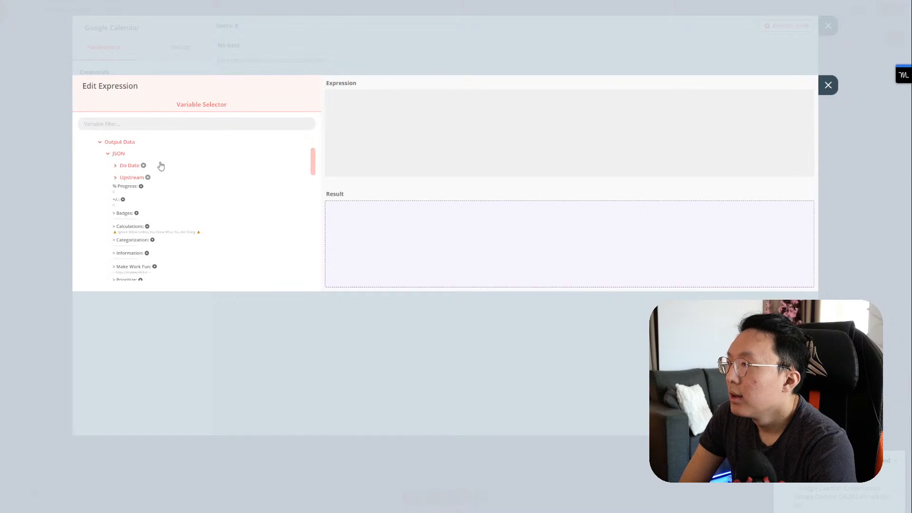
click(127, 167)
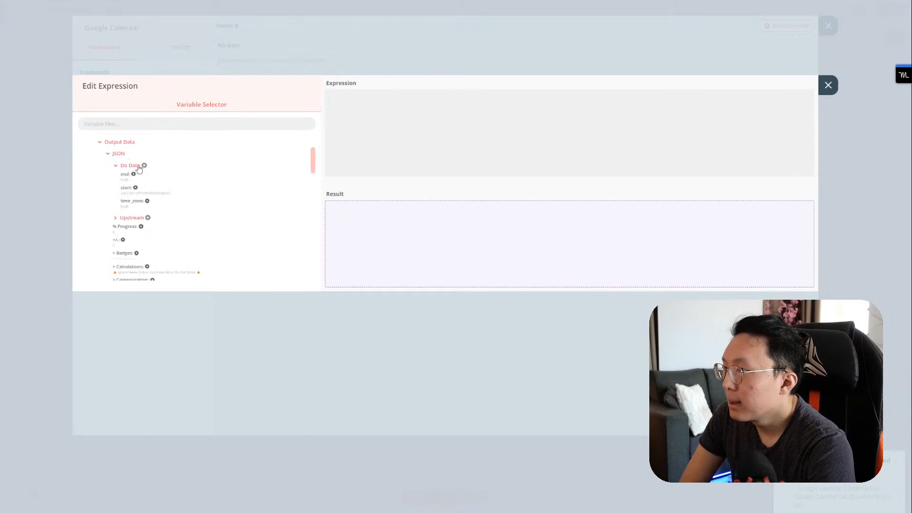
click(162, 196)
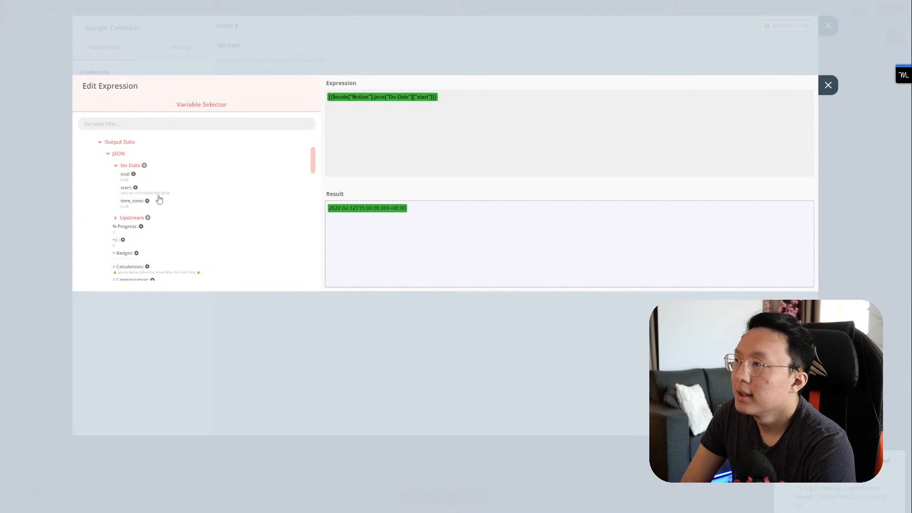
click(828, 85)
click(169, 161)
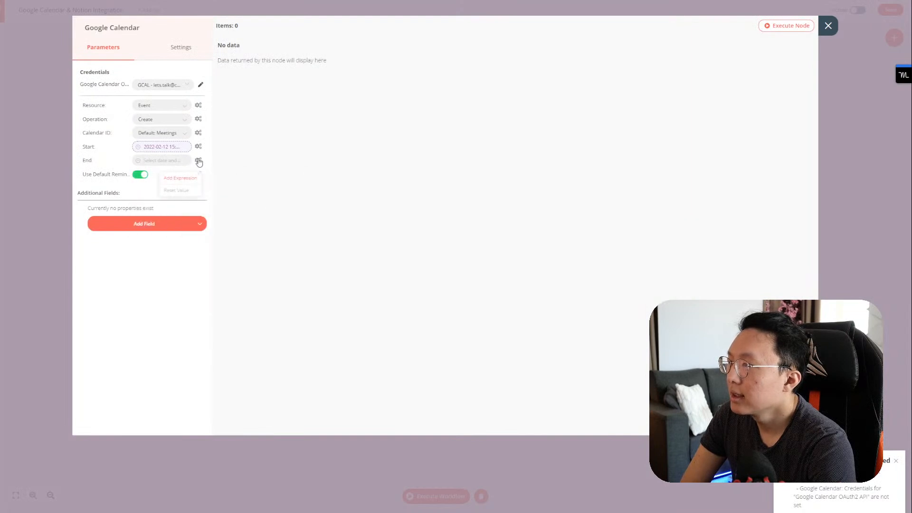
Step: Set End to the Notion Output Data > JSON > Do Date > end expression and close the node
click(183, 161)
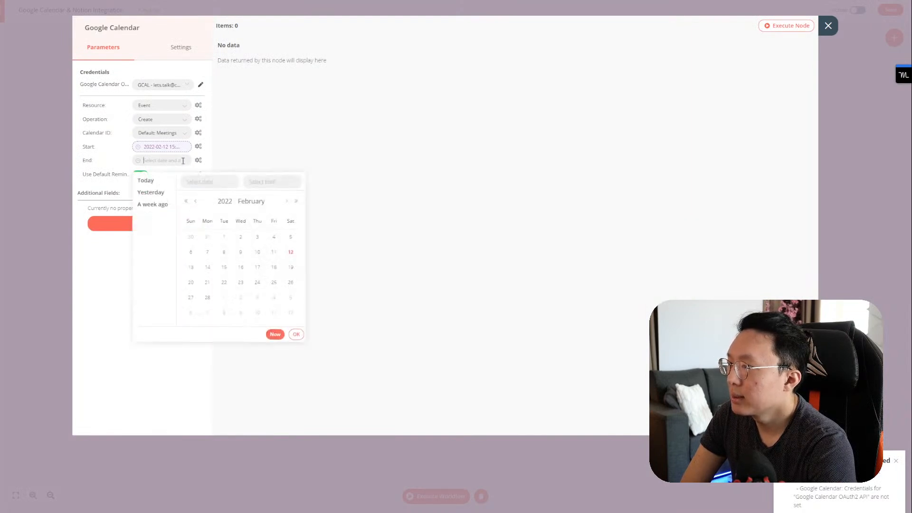
click(198, 174)
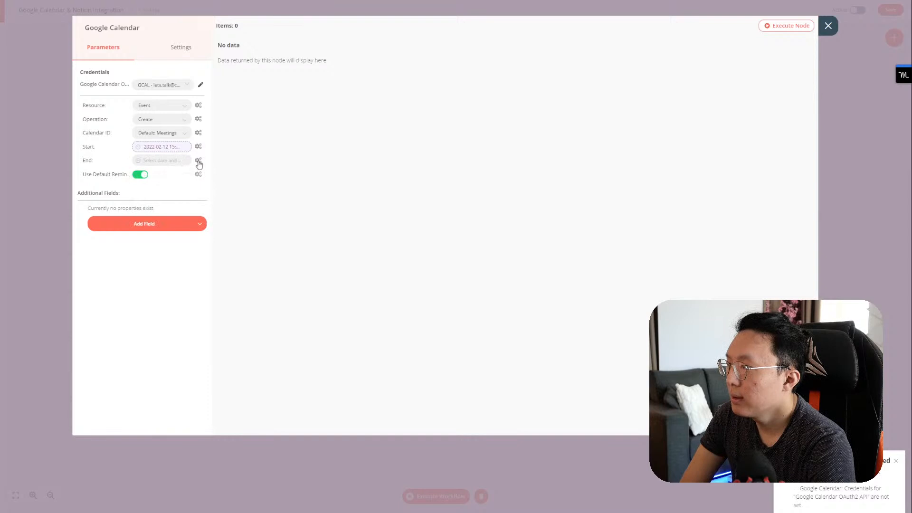
click(188, 179)
click(143, 143)
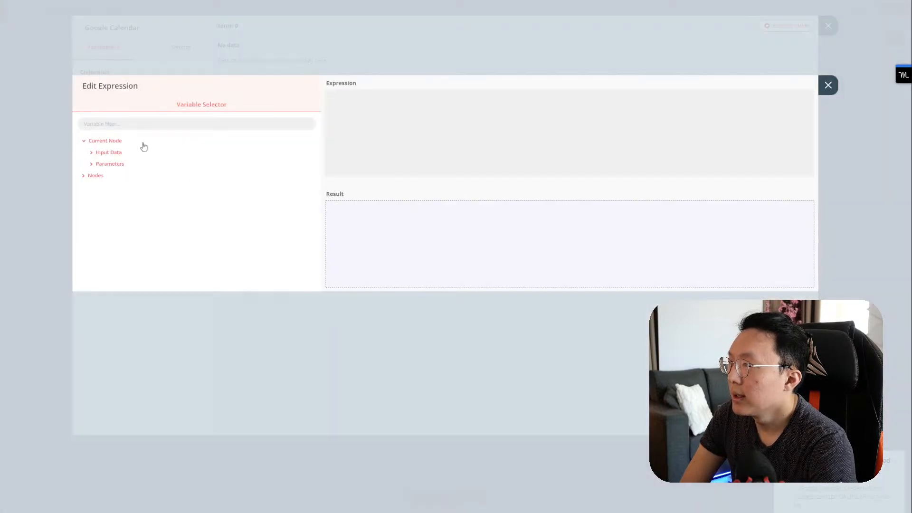
click(110, 175)
click(106, 198)
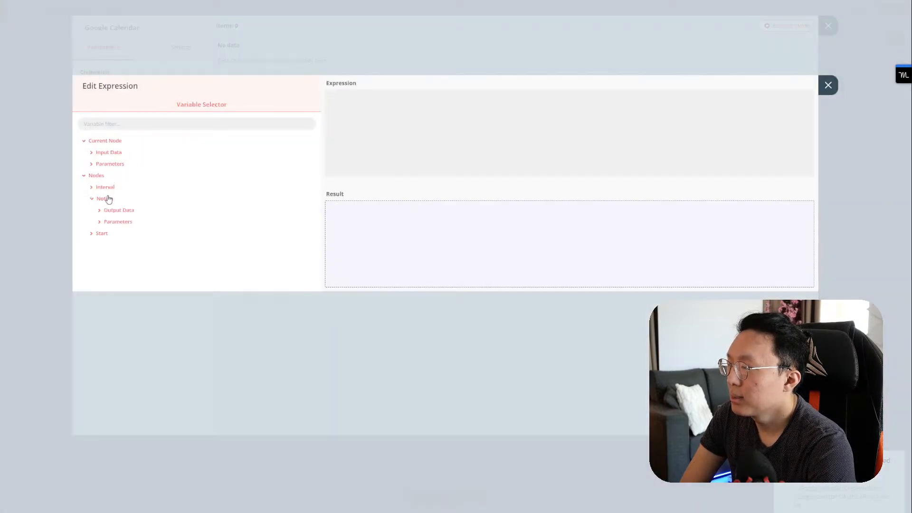
click(116, 212)
click(115, 224)
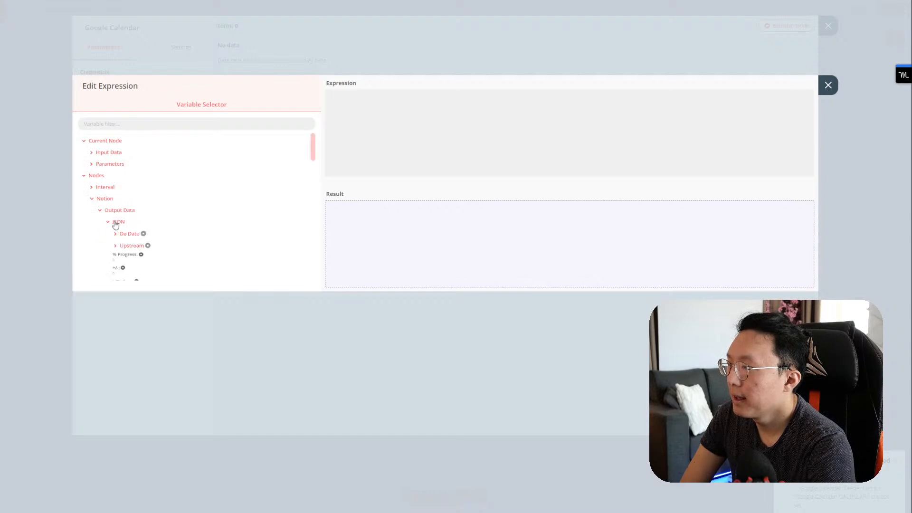
scroll(143, 223, down, 3)
scroll(158, 209, up, 3)
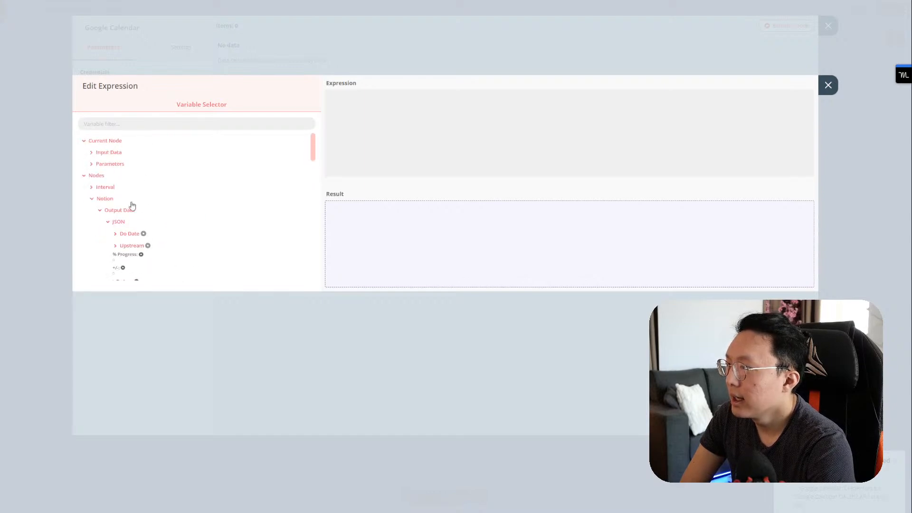
click(128, 234)
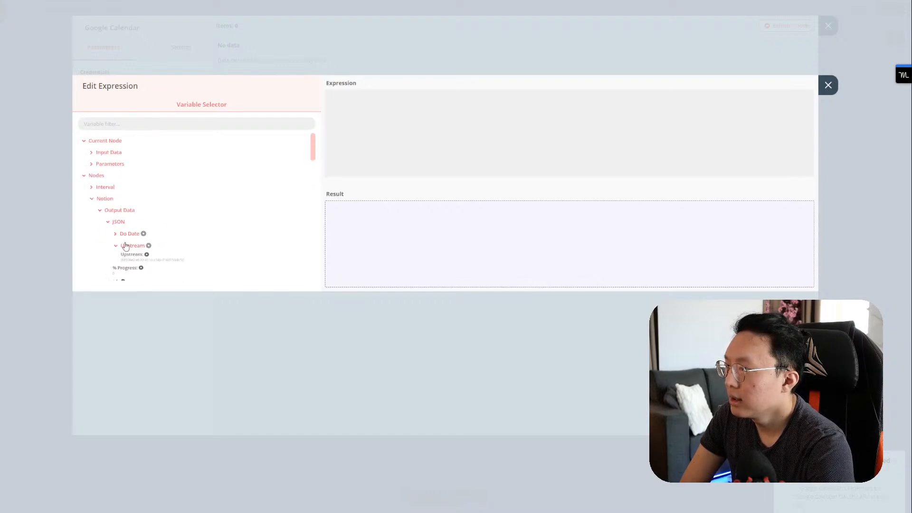
click(126, 243)
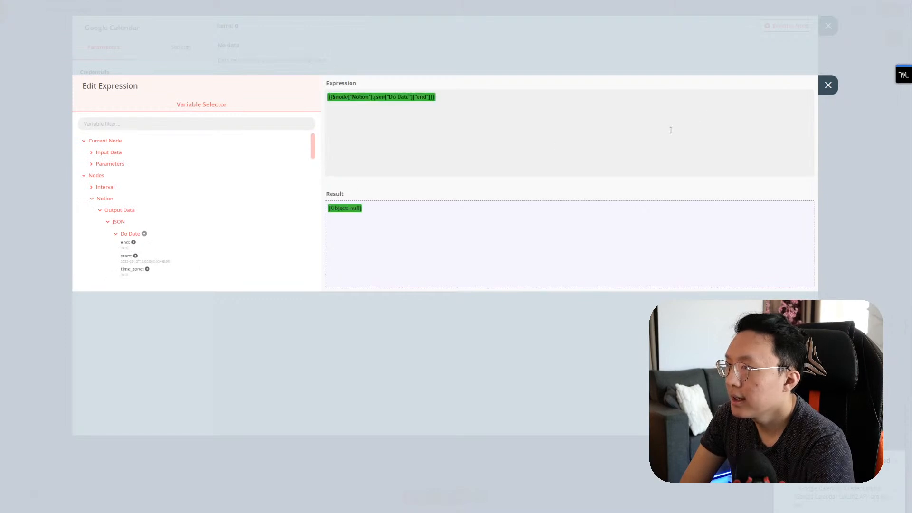
click(827, 84)
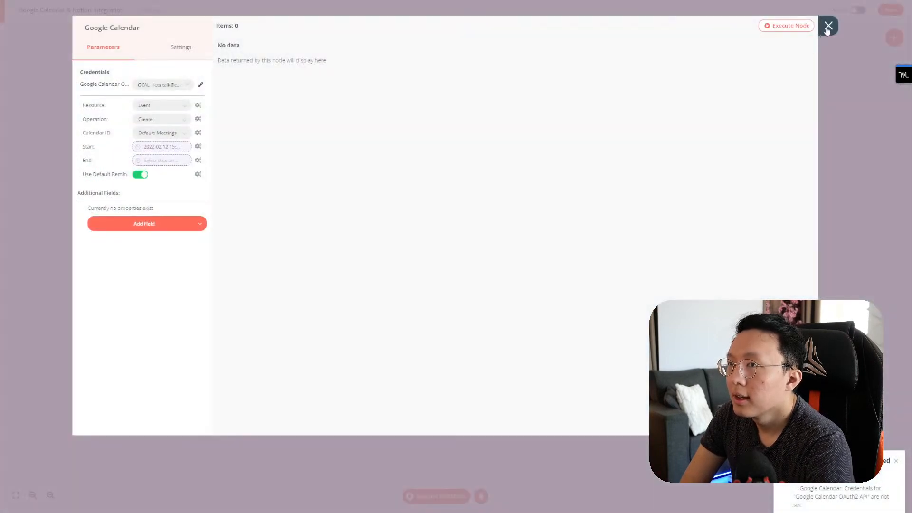
click(827, 27)
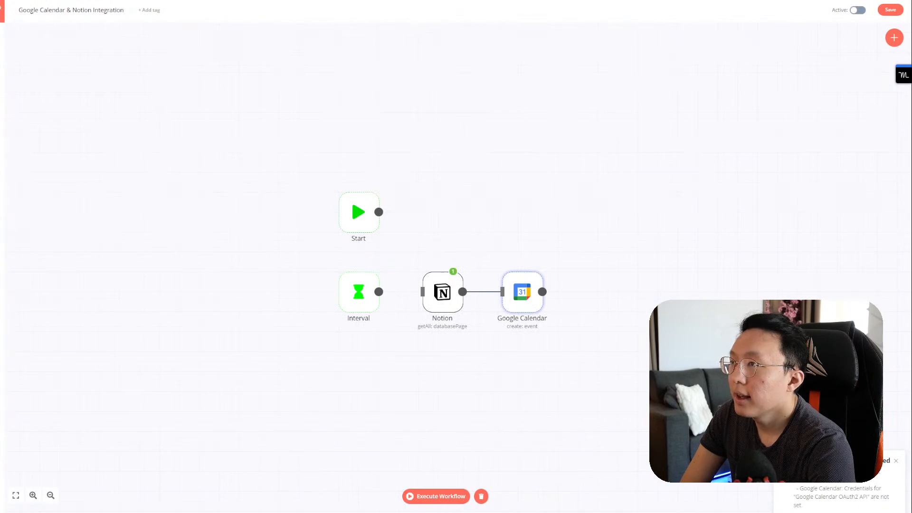
Step: Give the Notion task's Do Date an end time of 5:00 PM on February 12, 2022
key(ctrl+Tab)
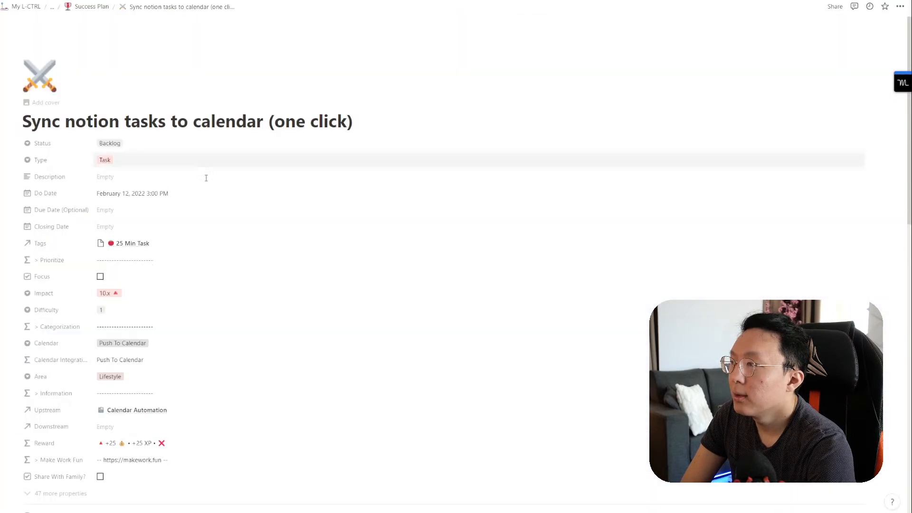
click(153, 194)
click(198, 361)
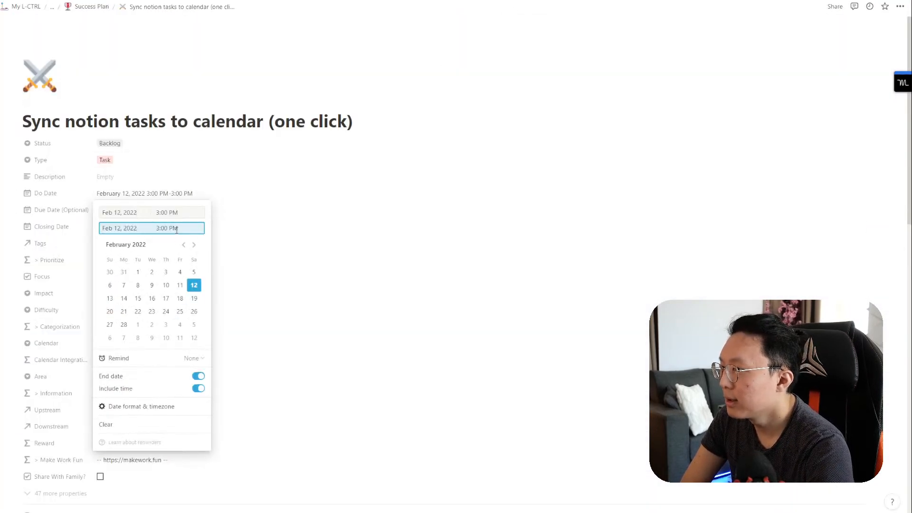
drag(183, 231, 157, 231)
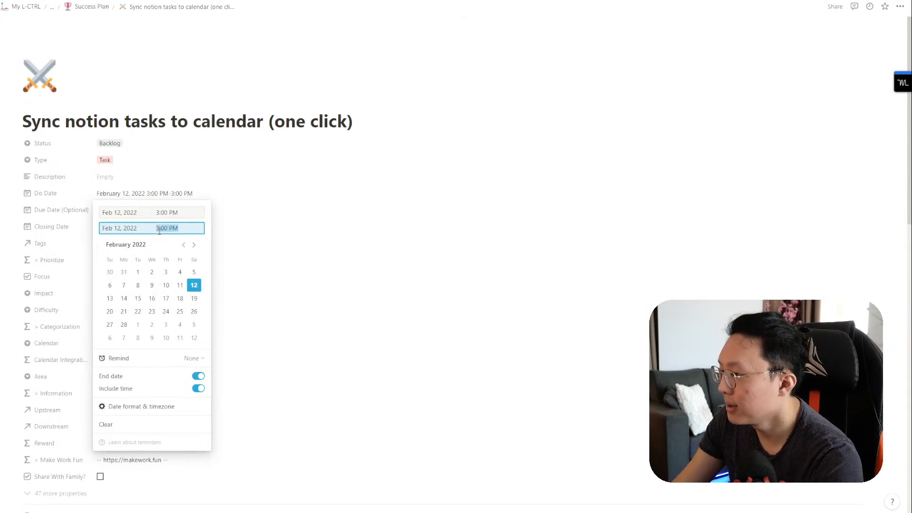
text(5:00 PM)
click(260, 166)
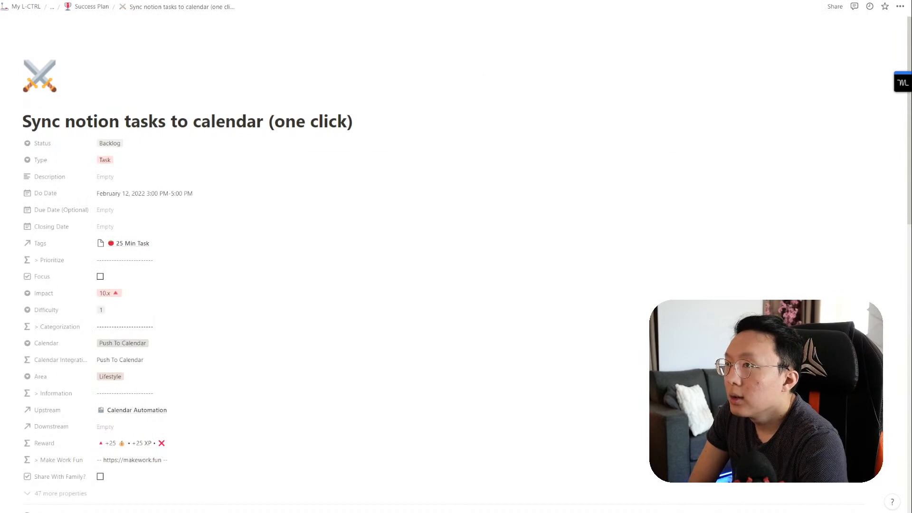
click(475, 1)
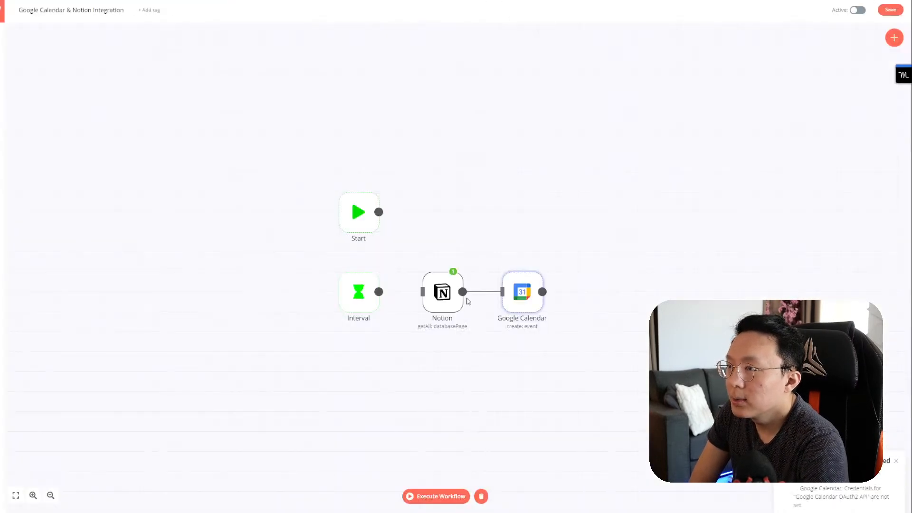
Step: Rerun the Notion node to fetch the task's updated Do Date range
double_click(450, 291)
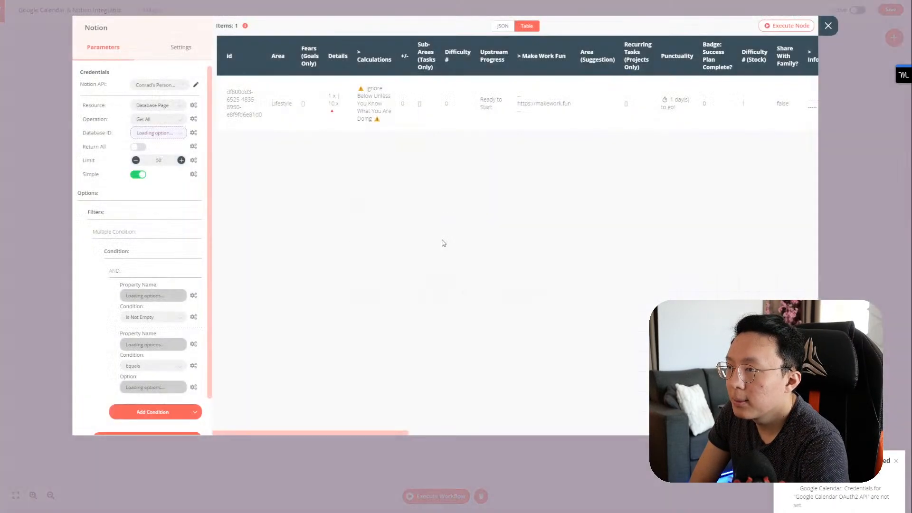
click(772, 29)
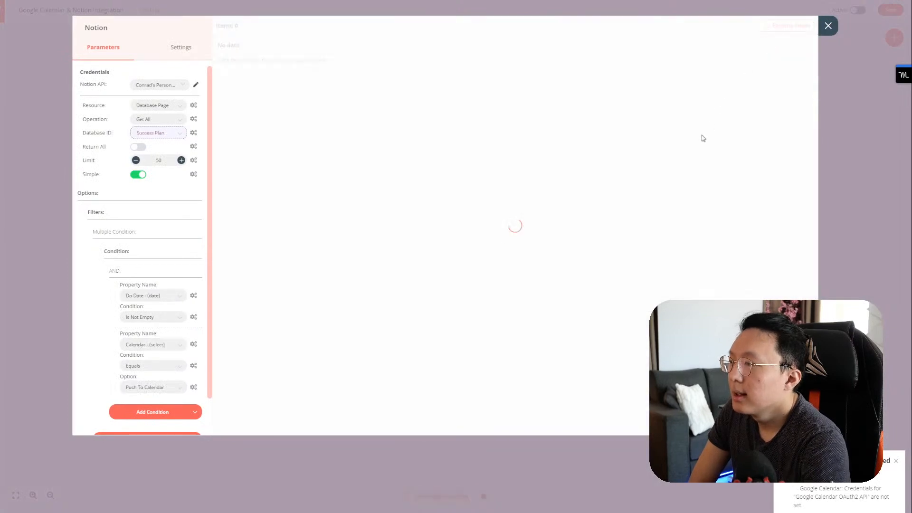
click(828, 25)
double_click(528, 297)
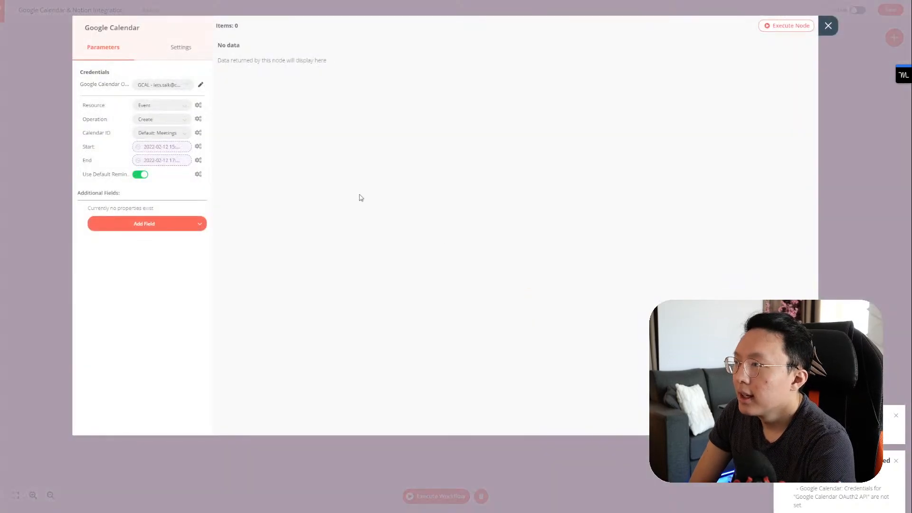
click(171, 147)
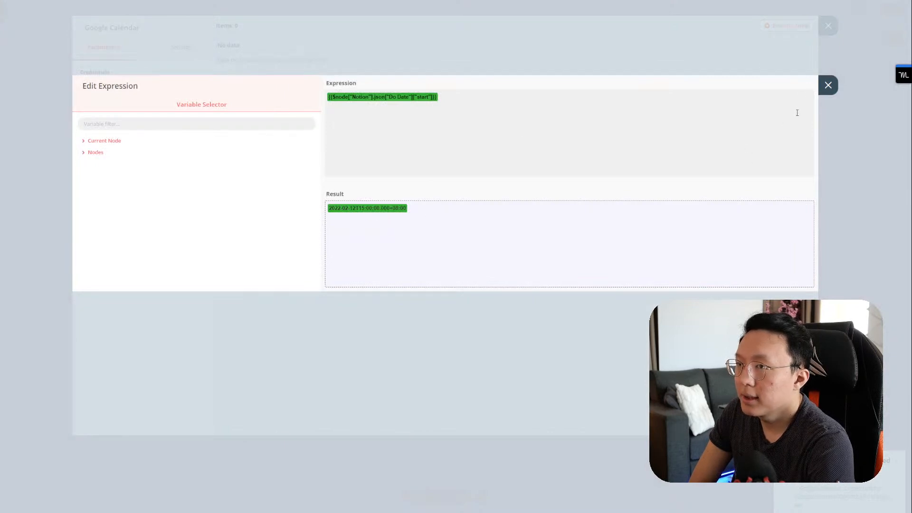
click(828, 85)
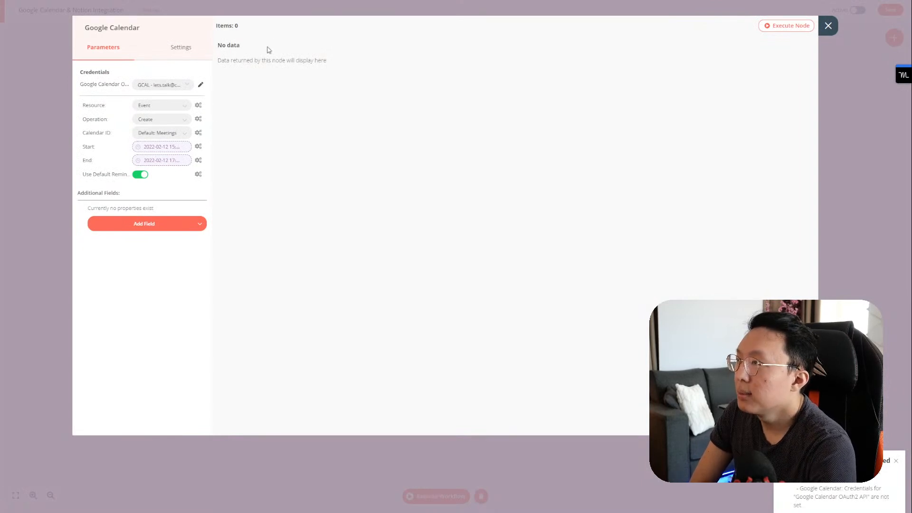
click(779, 26)
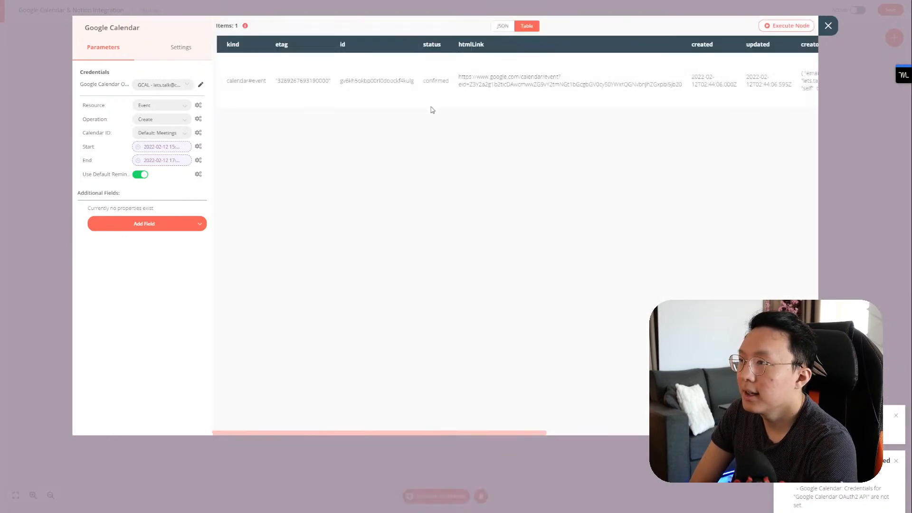
scroll(586, 94, right, 10)
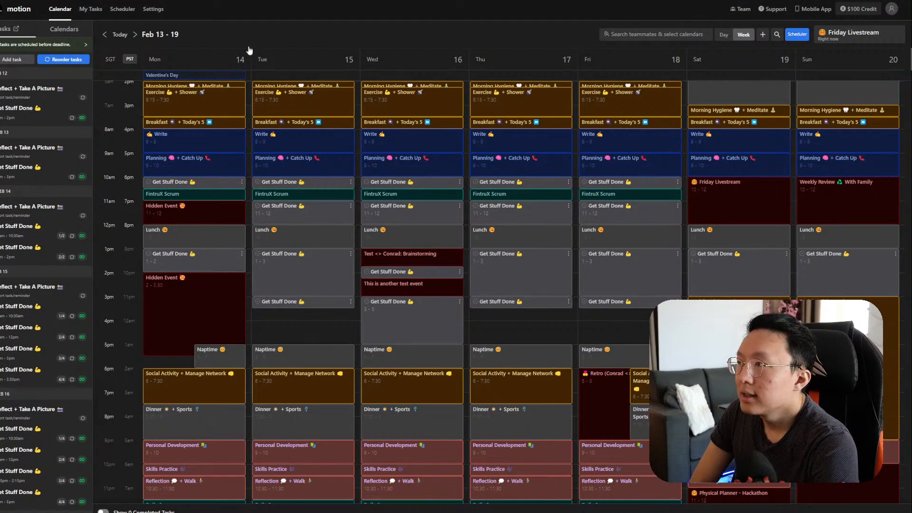
Step: Go back to the Feb 6–12 week in Motion and open Saturday's 3–5pm event
click(105, 35)
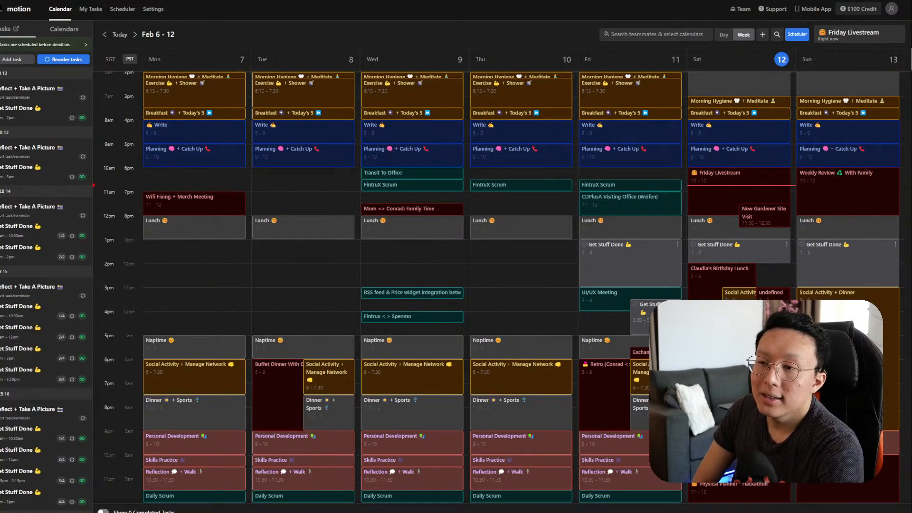
click(779, 293)
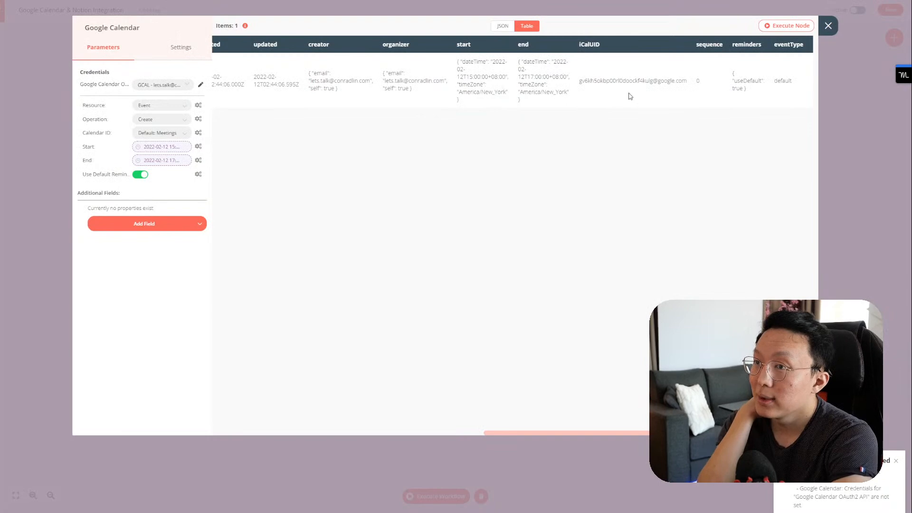
Step: Browse the Google Calendar node's Add Field options and Settings tab, then reopen the Add Field list
click(158, 224)
scroll(162, 286, down, 2)
scroll(164, 289, up, 2)
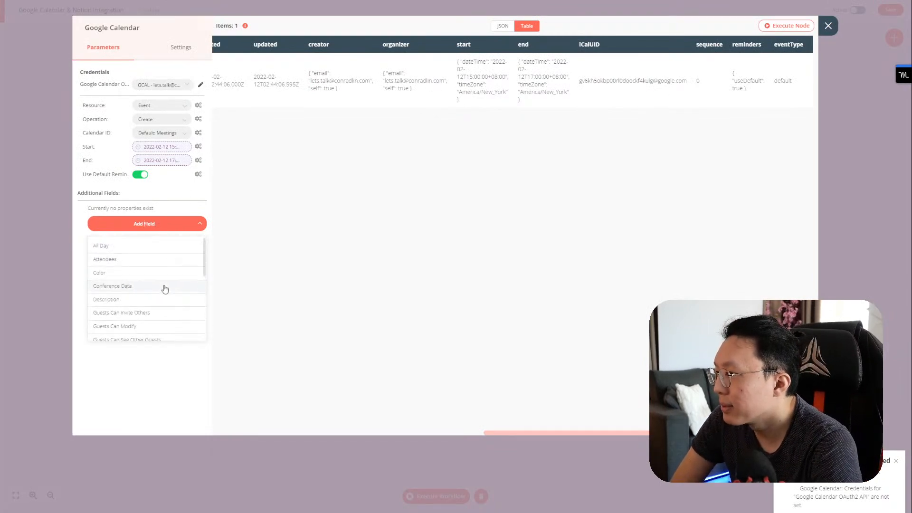
scroll(165, 287, down, 4)
scroll(169, 288, up, 4)
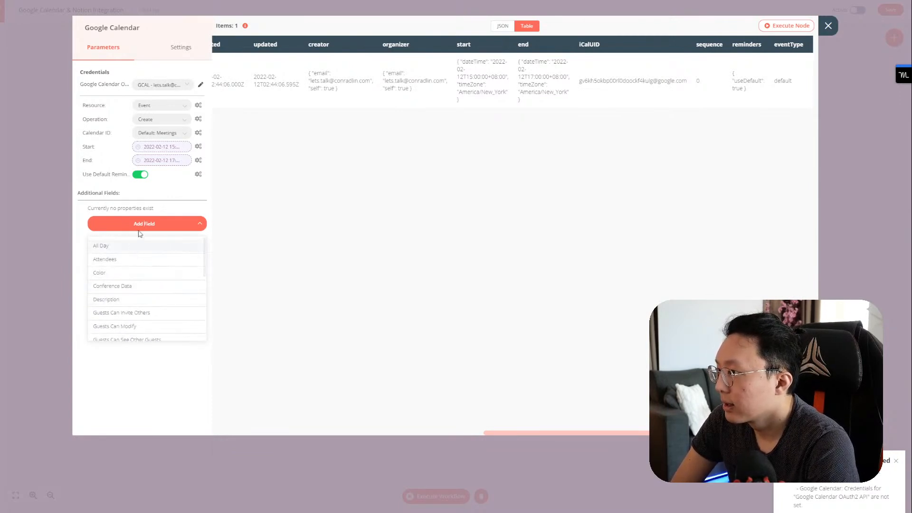
click(252, 207)
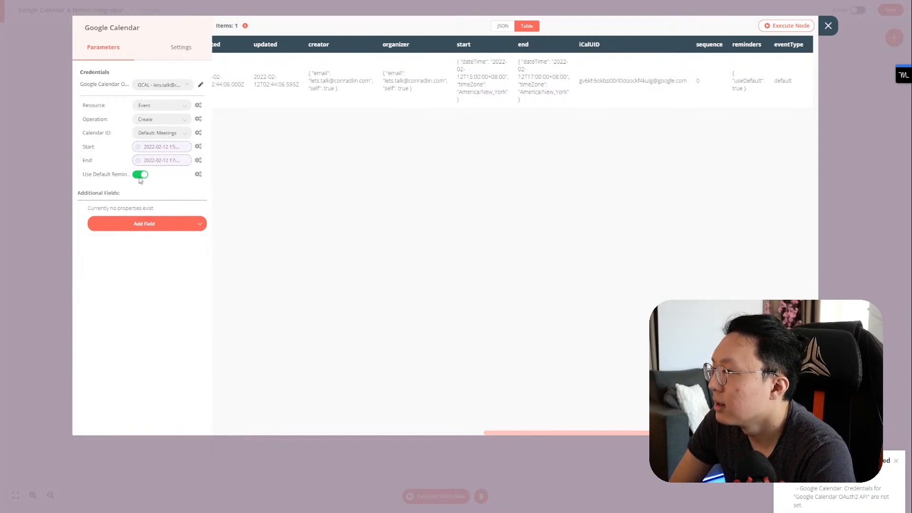
click(181, 56)
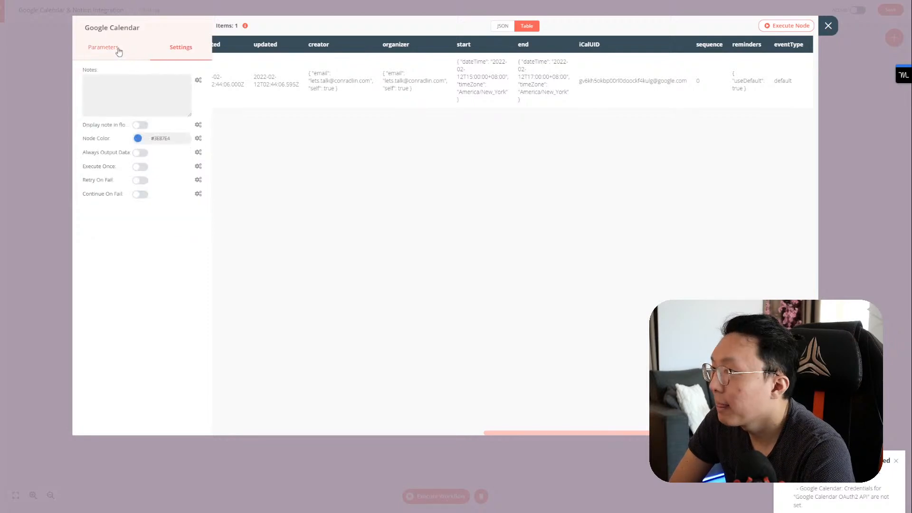
click(118, 52)
click(170, 220)
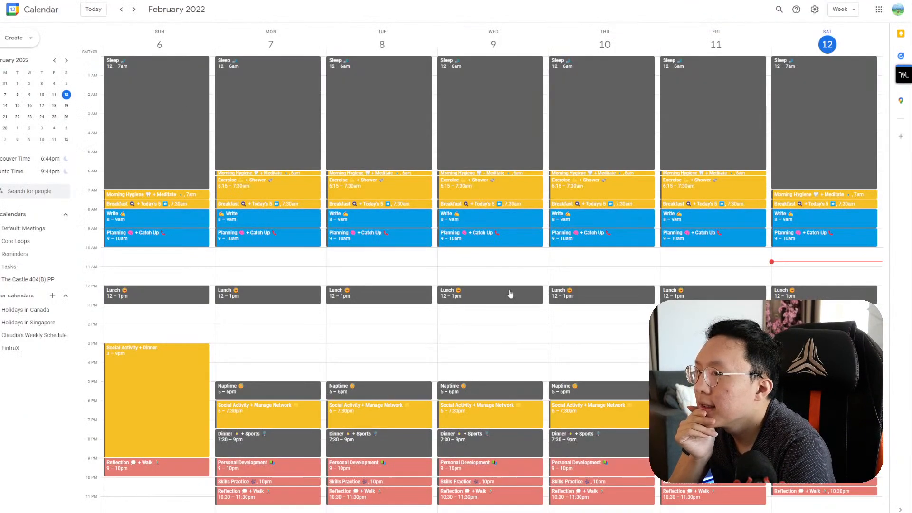
Step: Show the Default: Meetings calendar and open the untitled 12 Feb 2022 event for editing
click(11, 229)
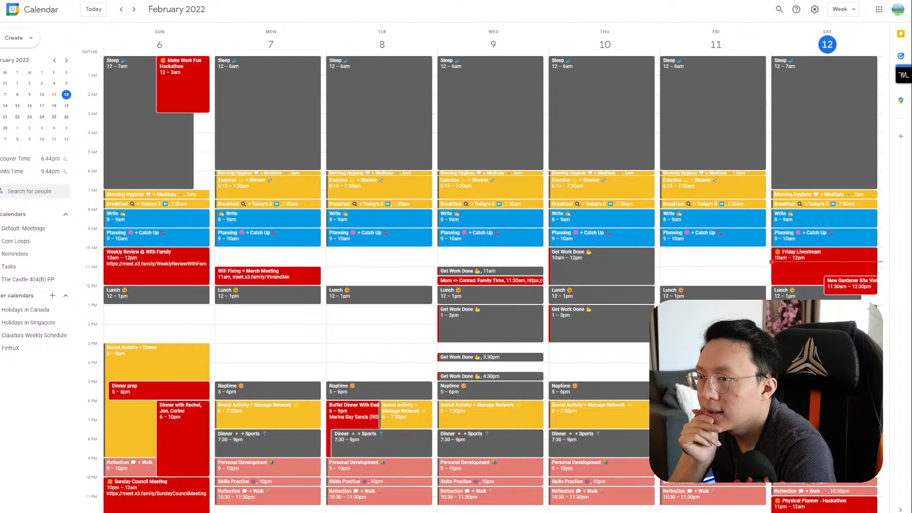
click(824, 359)
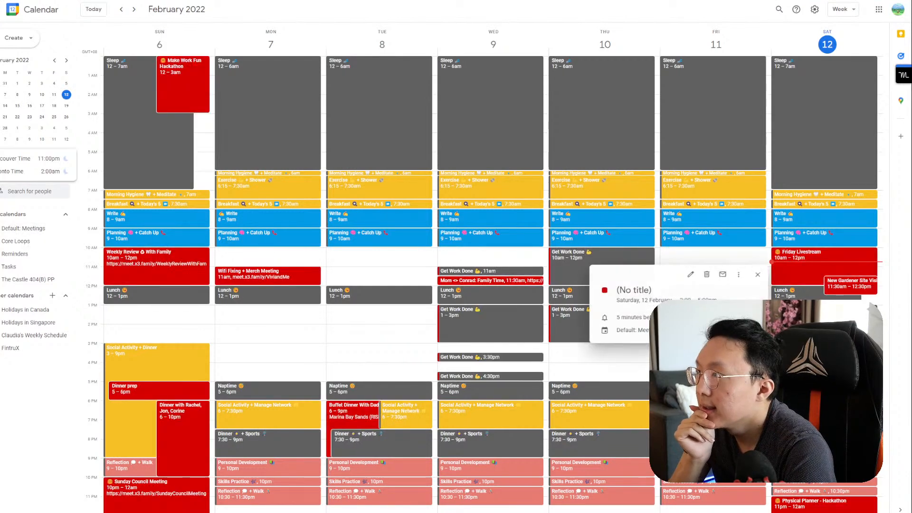
click(693, 274)
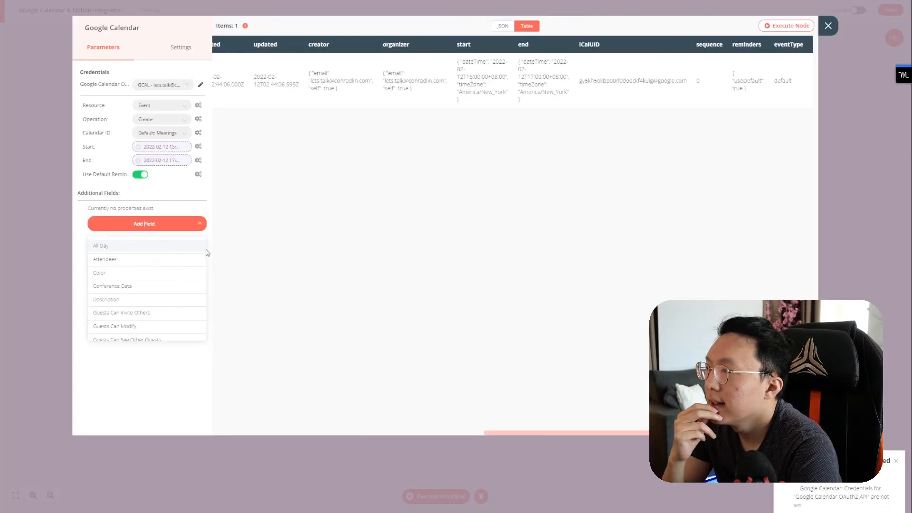
Step: Add a Summary field to the event, browse Notion's data for its expression, then select the Notion node
scroll(175, 285, down, 5)
scroll(152, 313, down, 1)
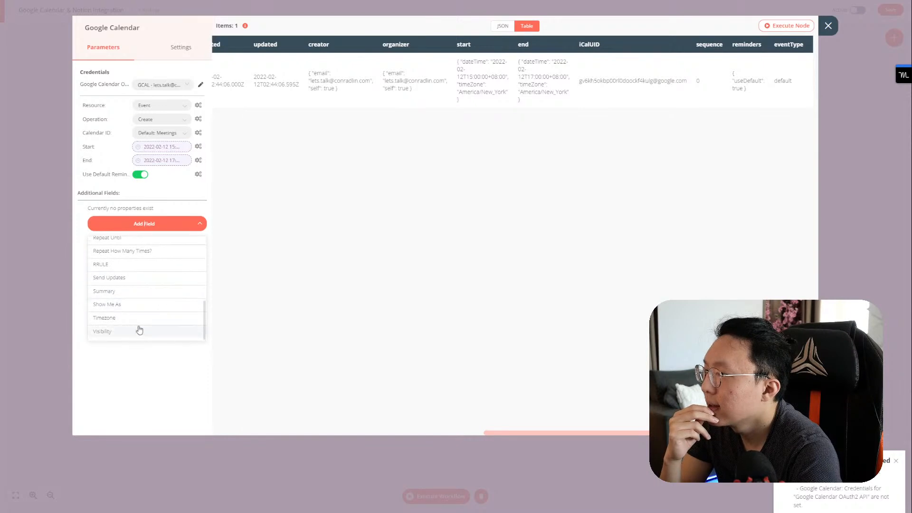
click(145, 292)
click(198, 209)
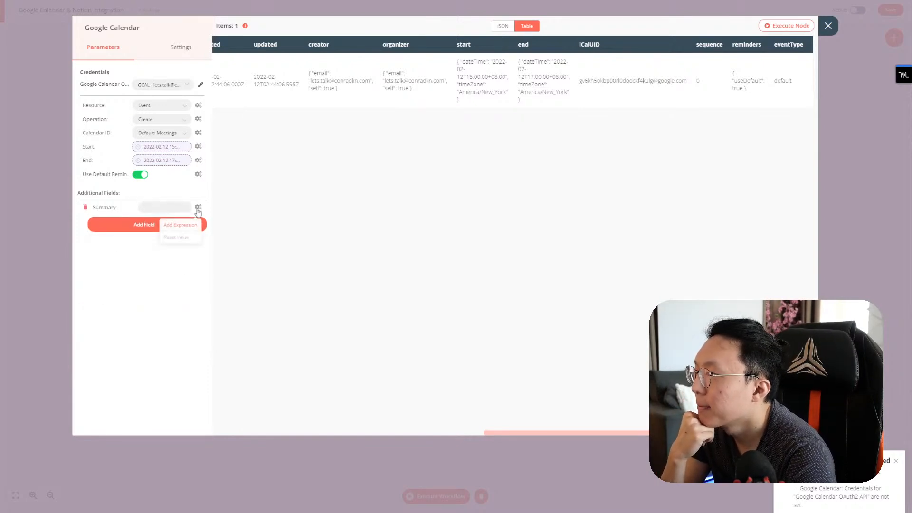
click(187, 225)
click(98, 153)
click(105, 176)
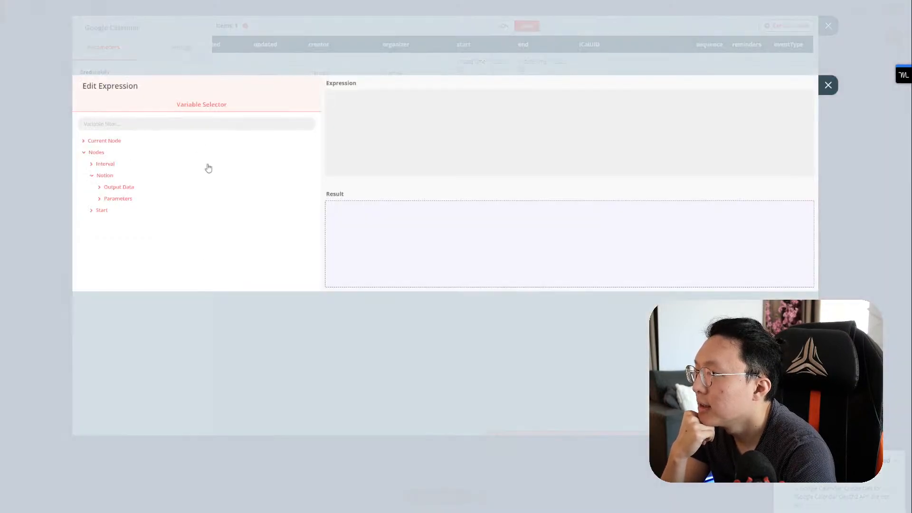
click(828, 85)
click(828, 25)
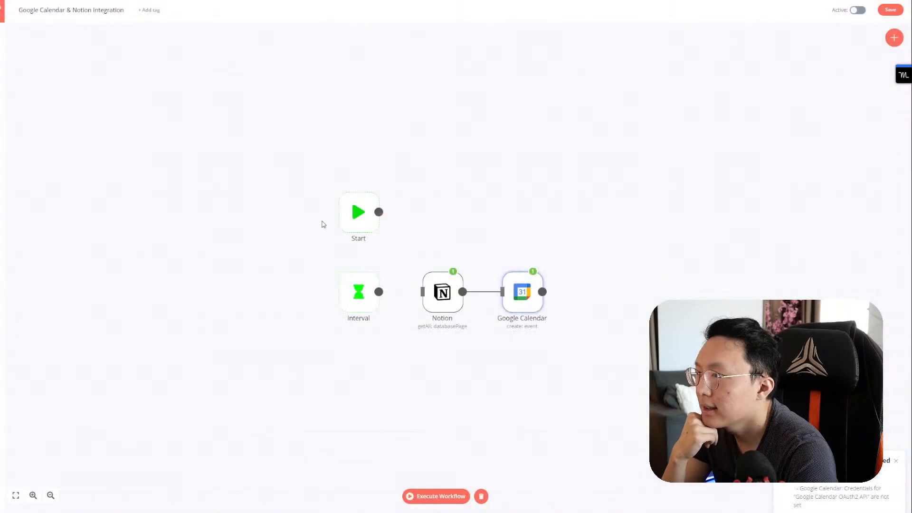
click(447, 299)
Step: Rename the Notion node to 'Get Event Wins', then reopen the Google Calendar node
double_click(447, 304)
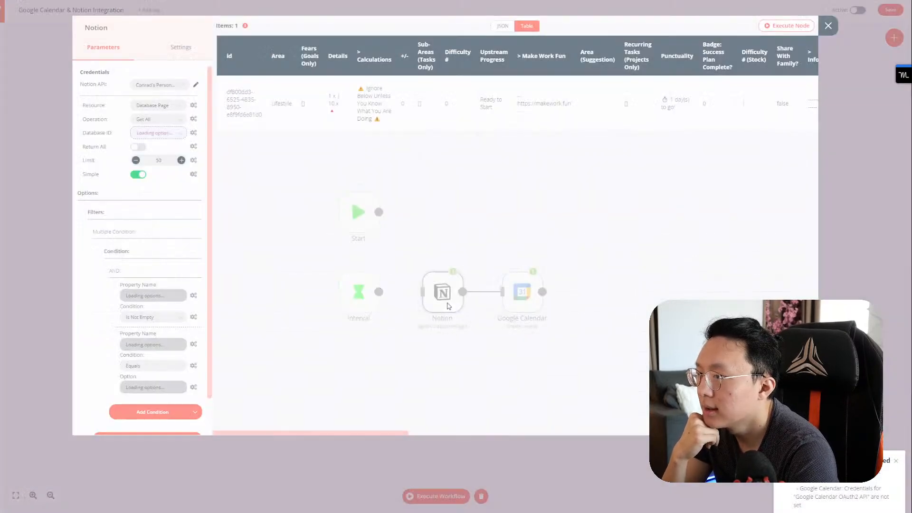
click(105, 29)
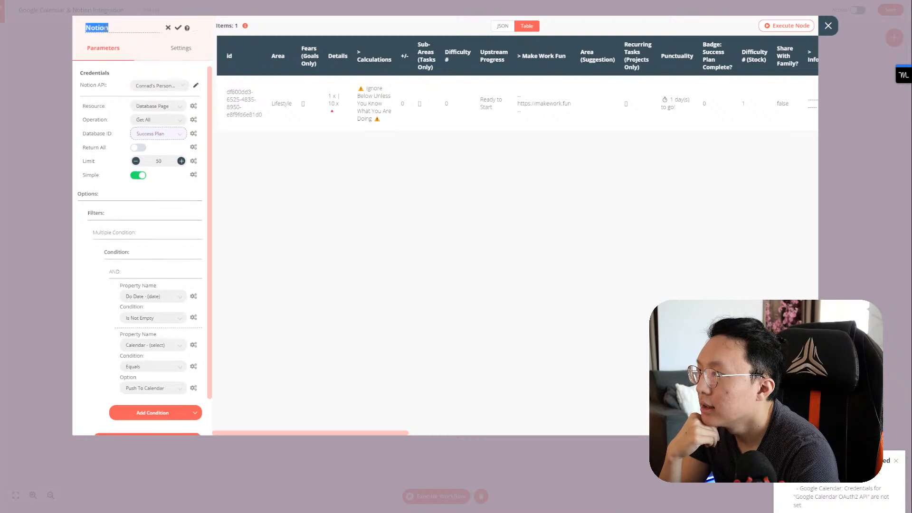
text(Get Al)
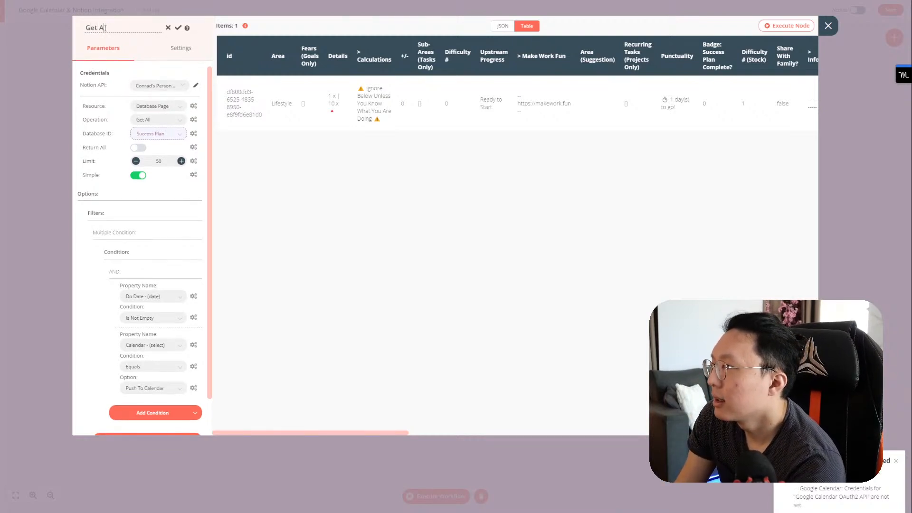
key(BackSpace)
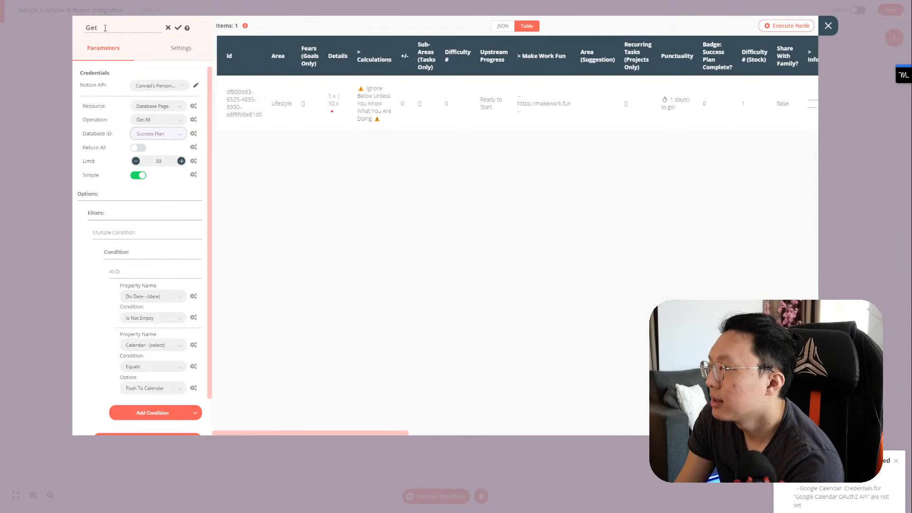
text(Event Win)
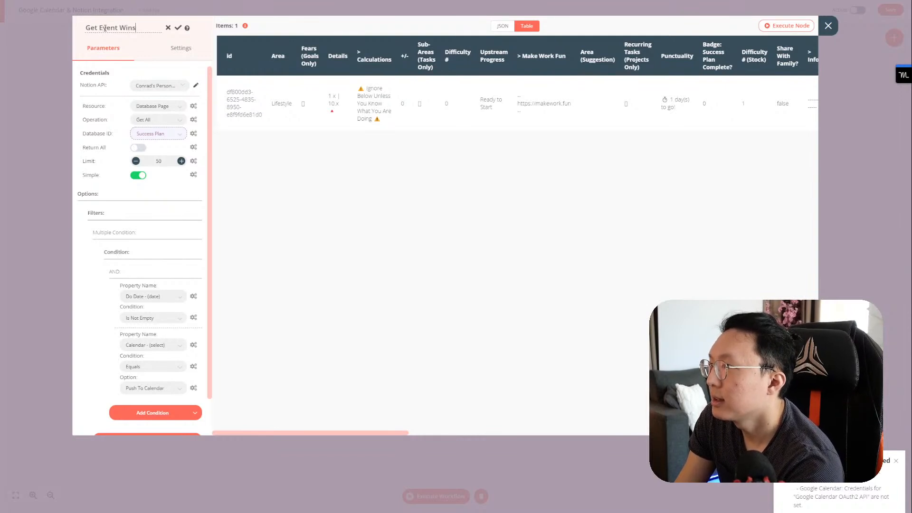
text(s)
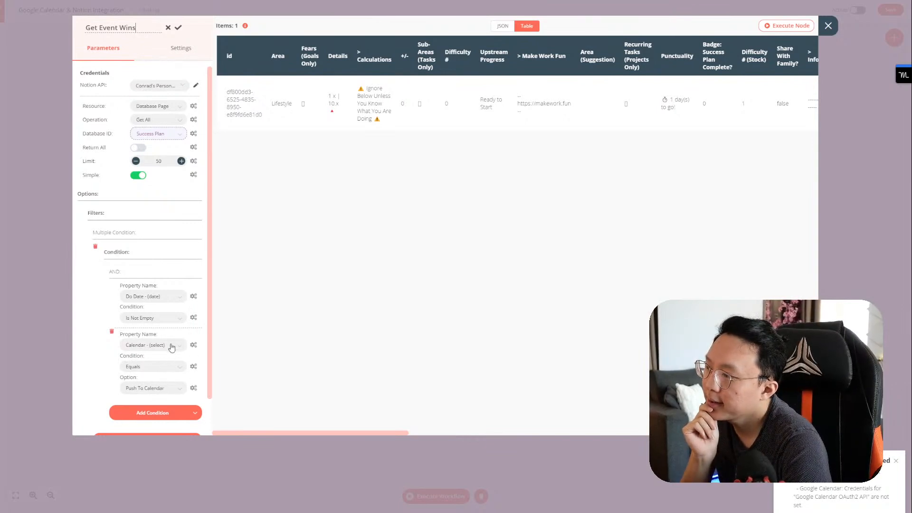
click(178, 28)
key(Escape)
double_click(521, 289)
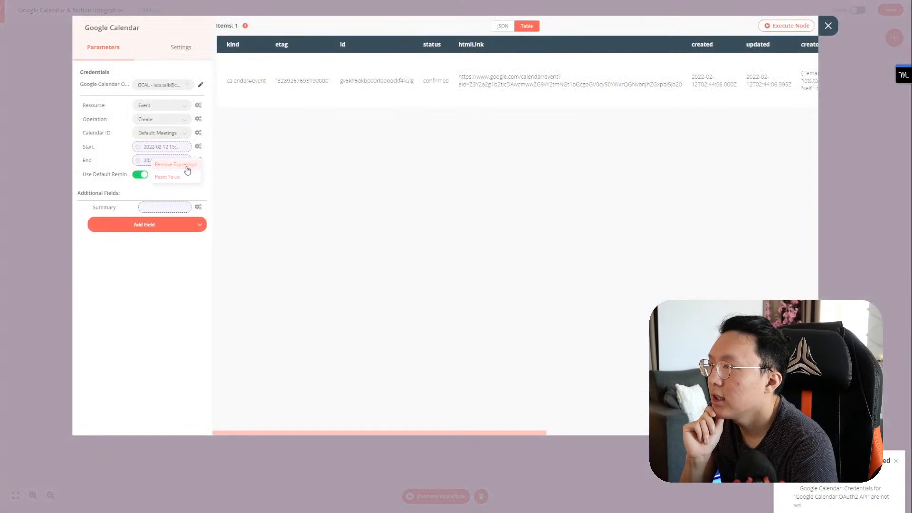
Step: Set the Summary expression to the task's Name from Get Event Wins > Output Data > JSON
click(164, 147)
click(454, 114)
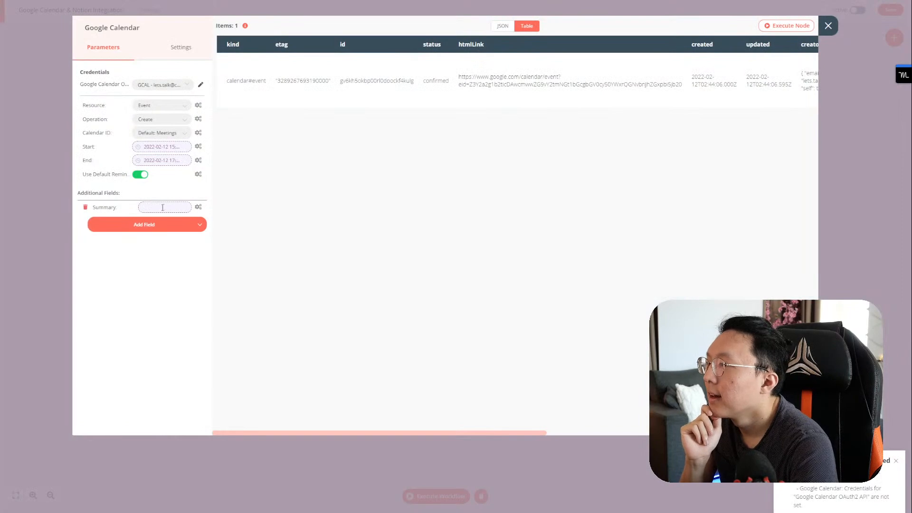
click(163, 208)
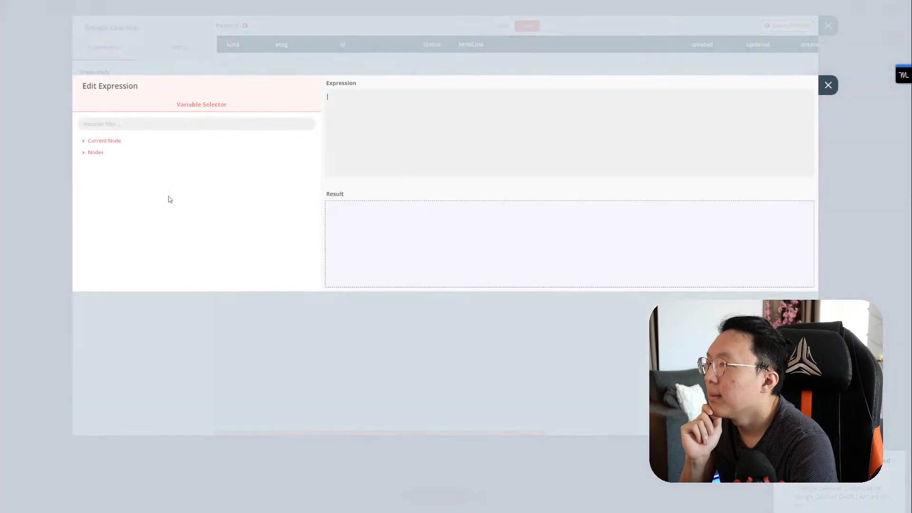
click(104, 143)
click(95, 176)
click(99, 199)
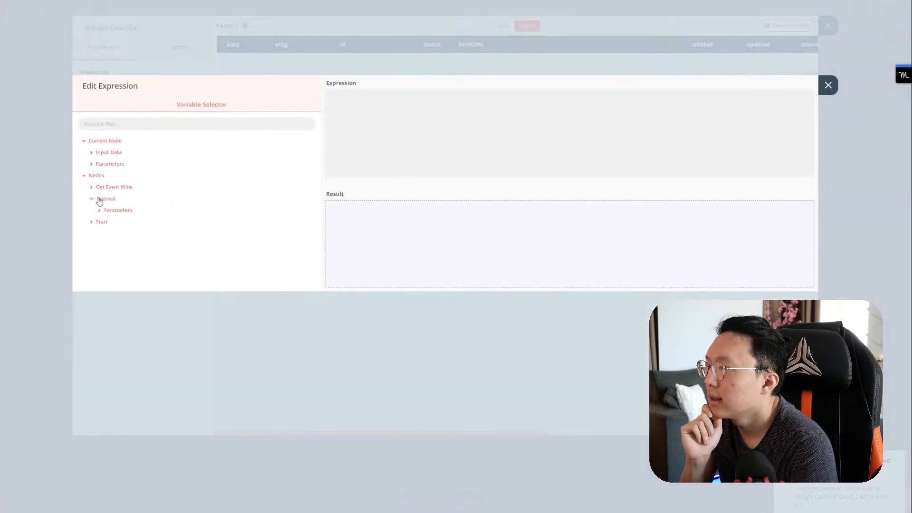
click(108, 190)
click(119, 198)
click(119, 209)
scroll(132, 240, down, 1)
scroll(131, 241, down, 10)
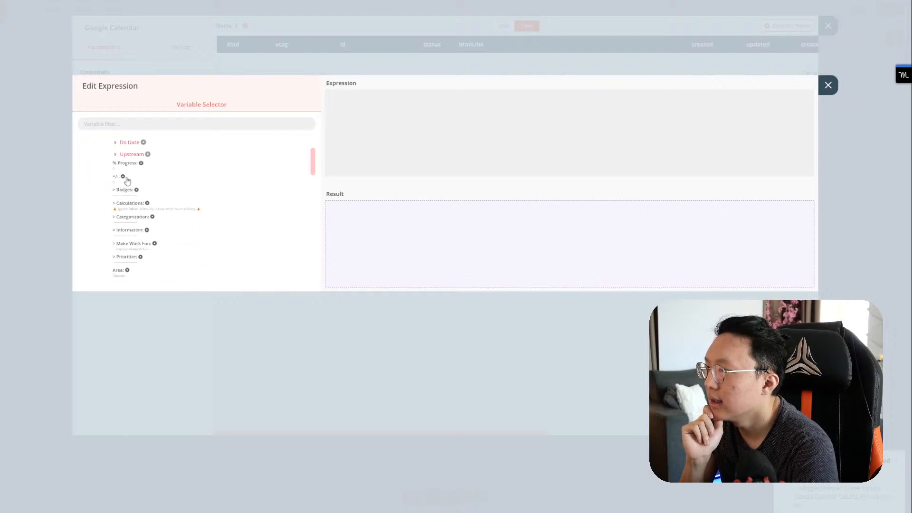
scroll(129, 188, down, 5)
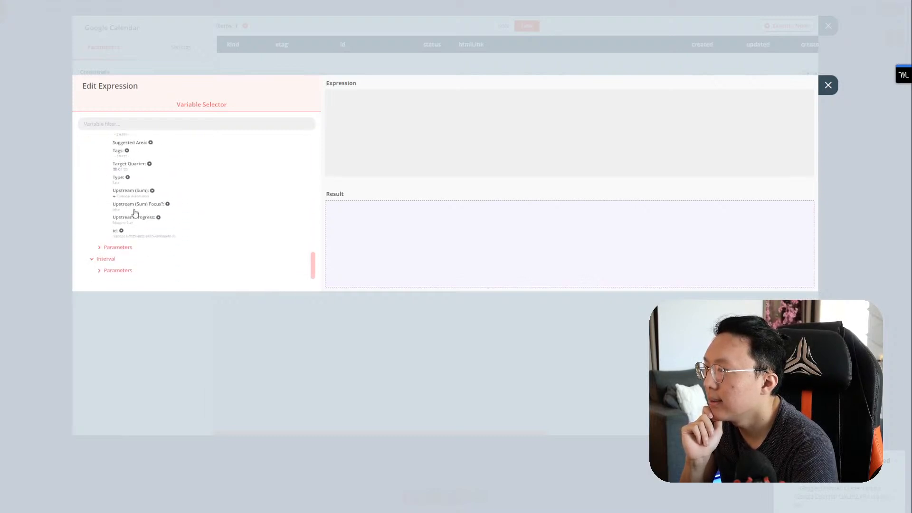
scroll(138, 216, up, 6)
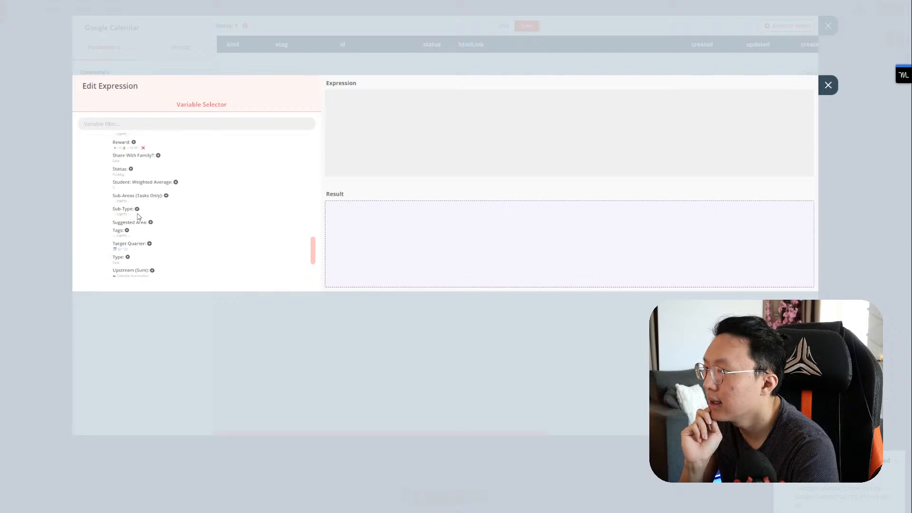
scroll(132, 224, up, 1)
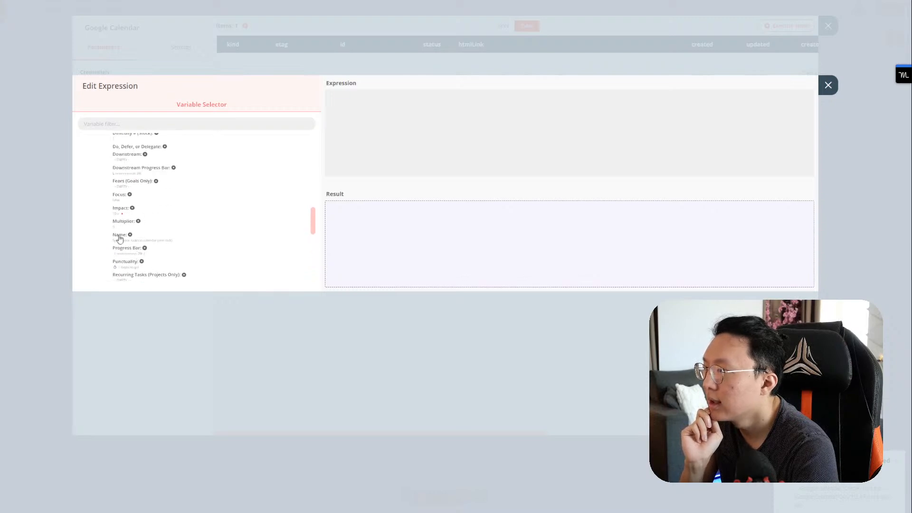
click(120, 235)
click(828, 85)
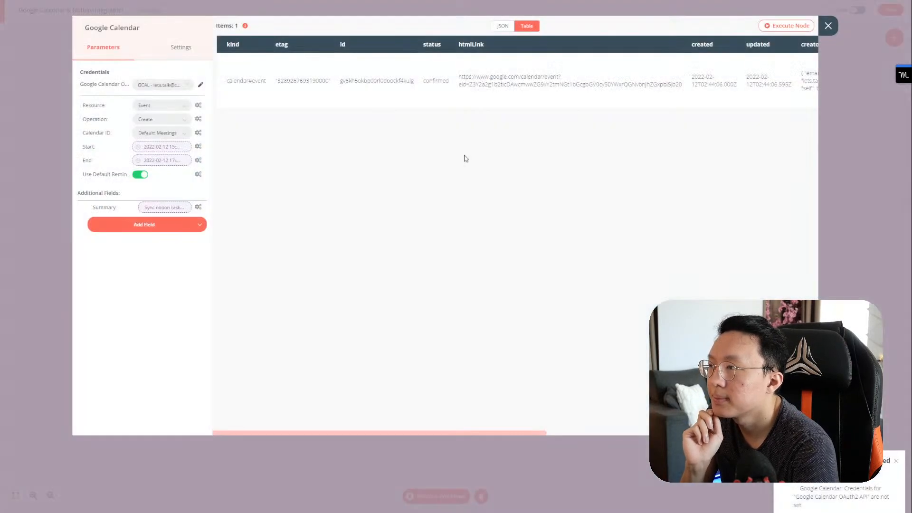
Step: Add a Description field to the Google Calendar event and switch it to an expression
click(187, 227)
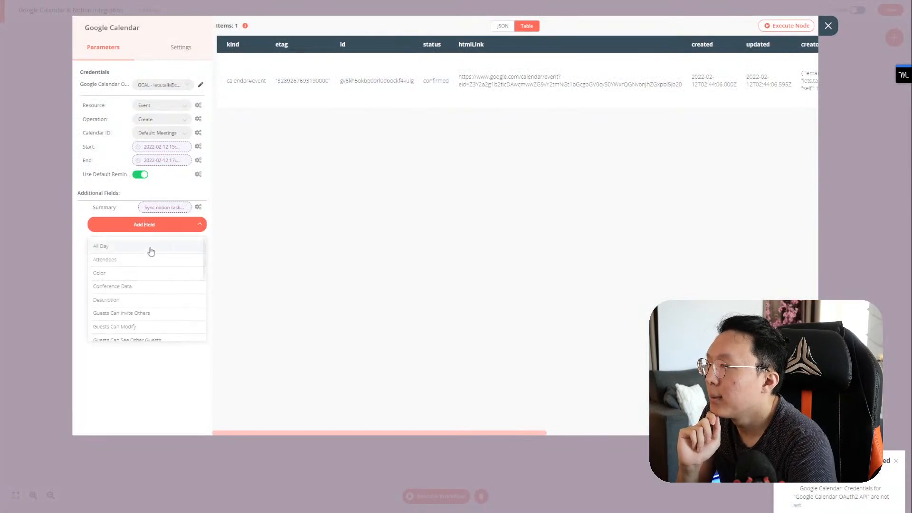
scroll(143, 275, down, 1)
click(141, 260)
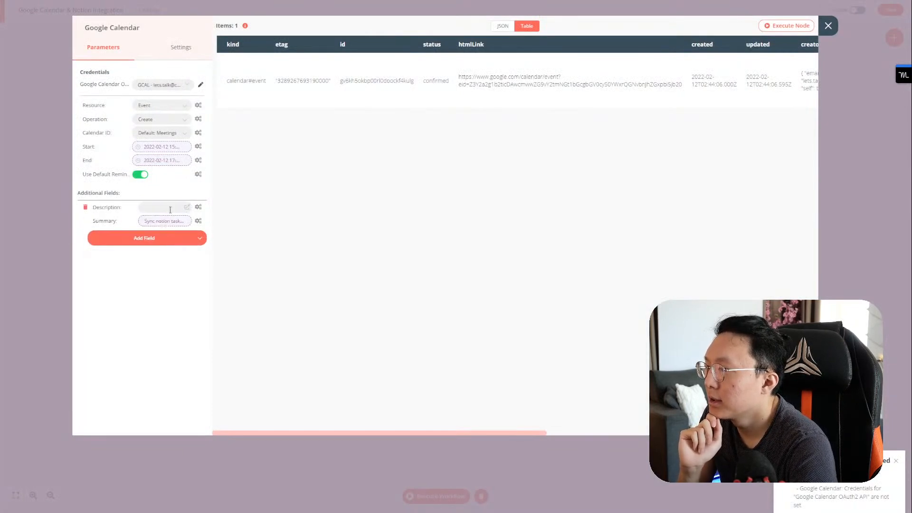
click(171, 218)
click(828, 85)
click(198, 209)
click(187, 225)
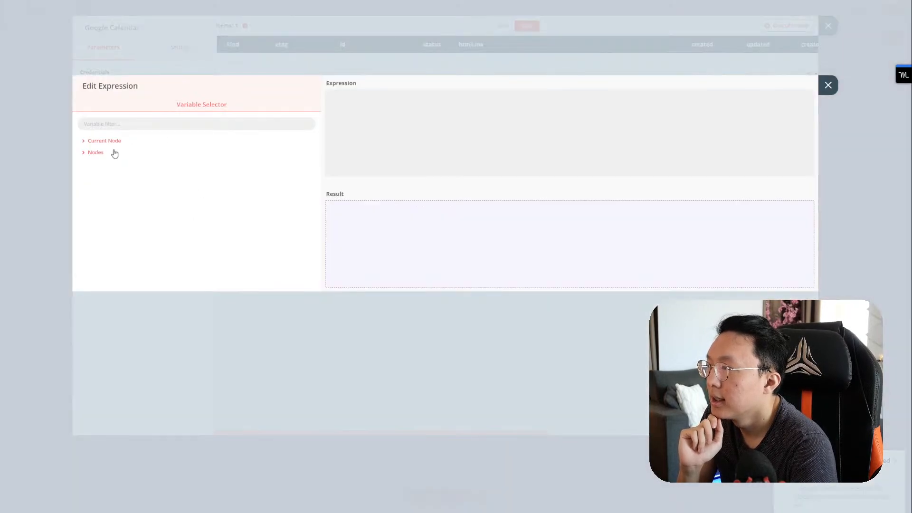
Step: Browse Get Event Wins' output JSON fields in the Description expression editor
click(95, 152)
click(110, 176)
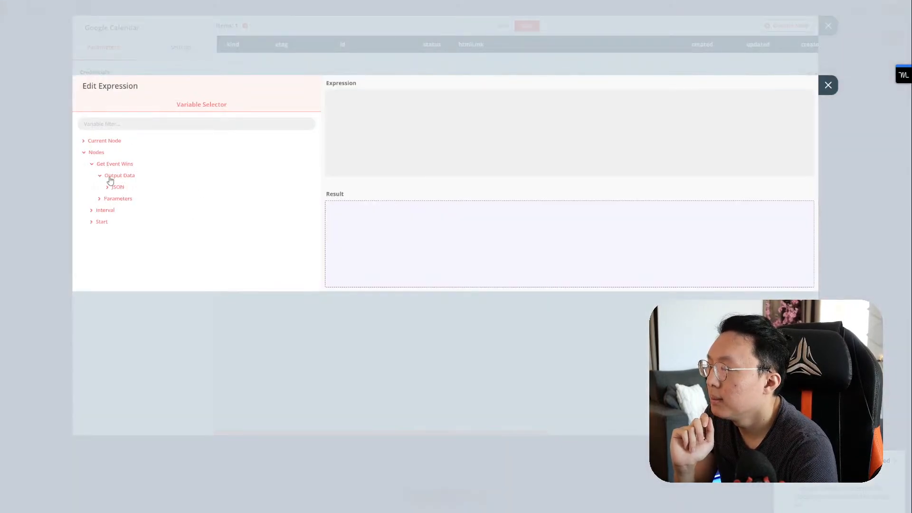
click(115, 189)
scroll(134, 221, down, 8)
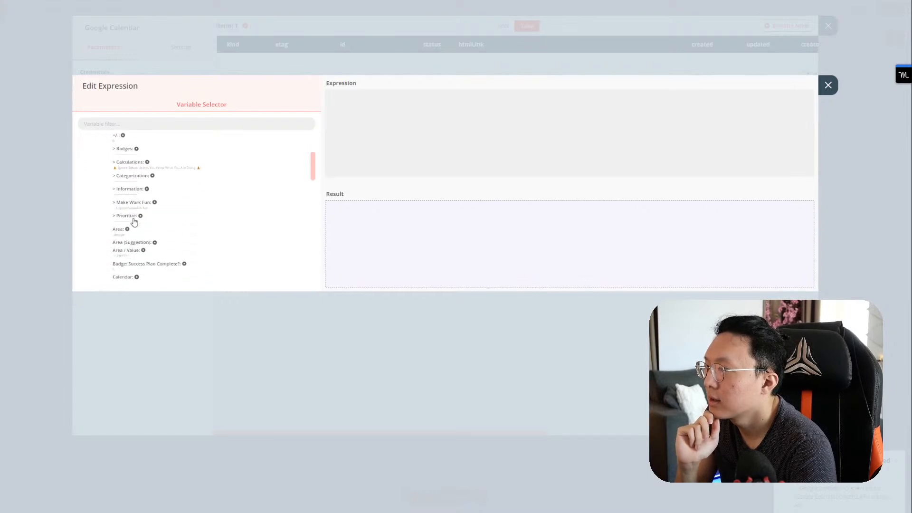
scroll(134, 222, down, 3)
scroll(133, 241, down, 4)
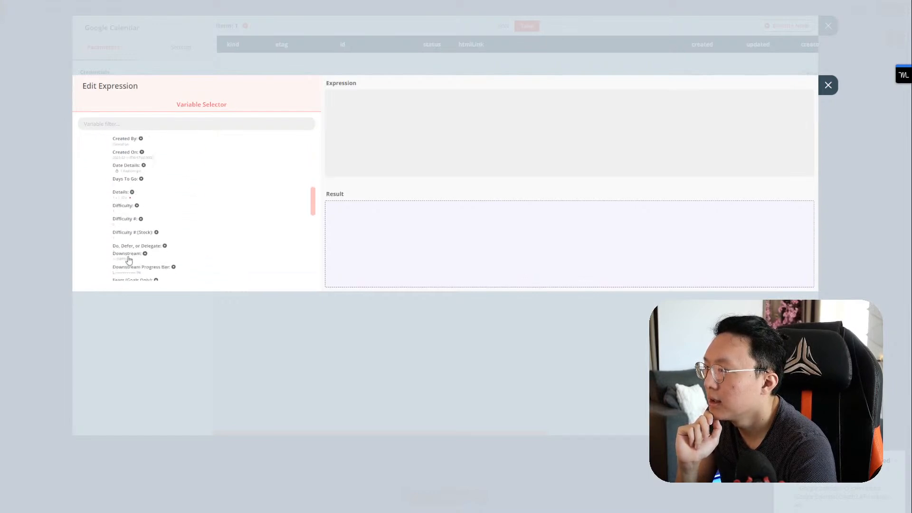
scroll(141, 196, up, 4)
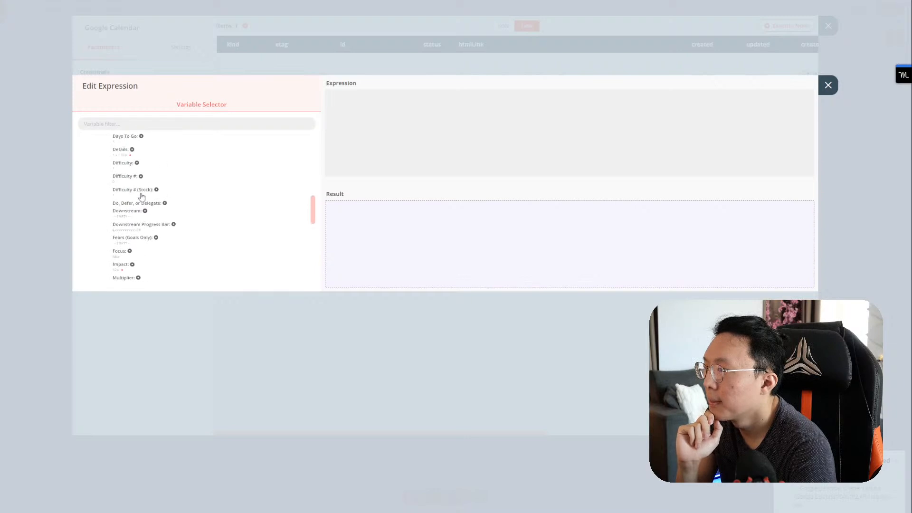
scroll(151, 193, down, 15)
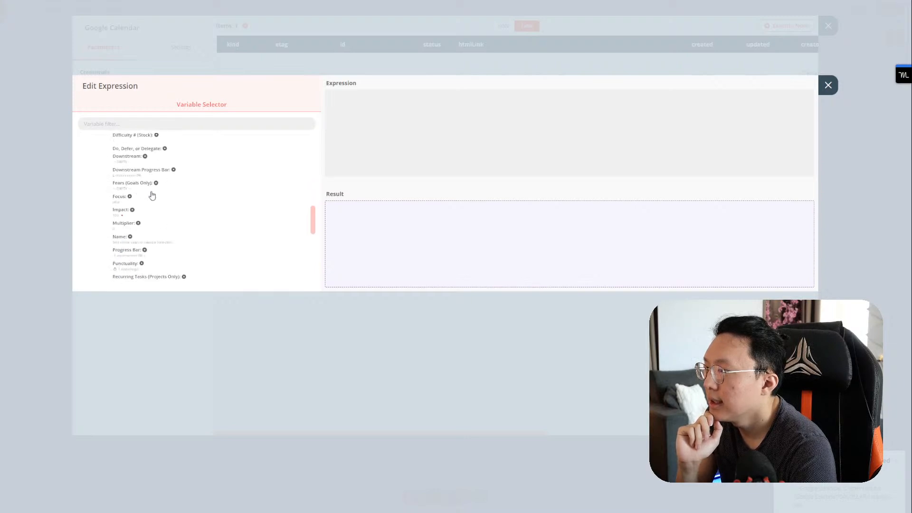
scroll(151, 195, up, 15)
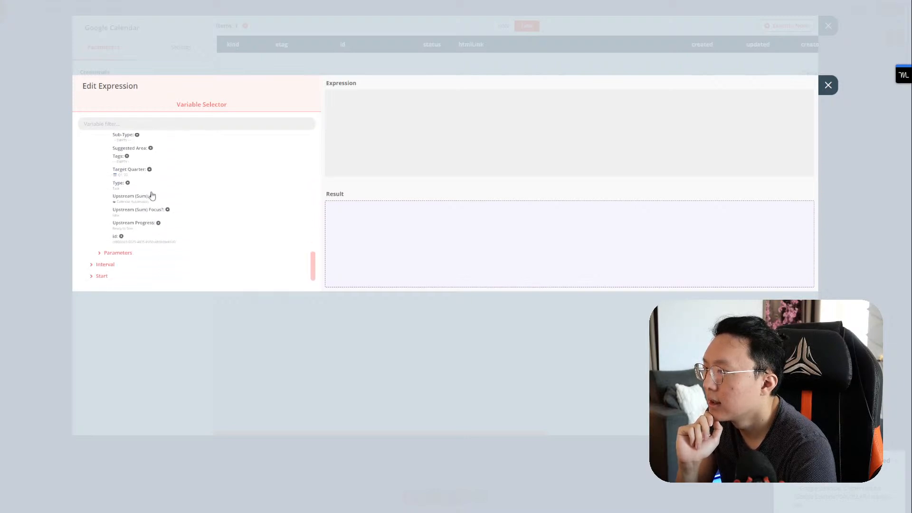
scroll(153, 197, up, 10)
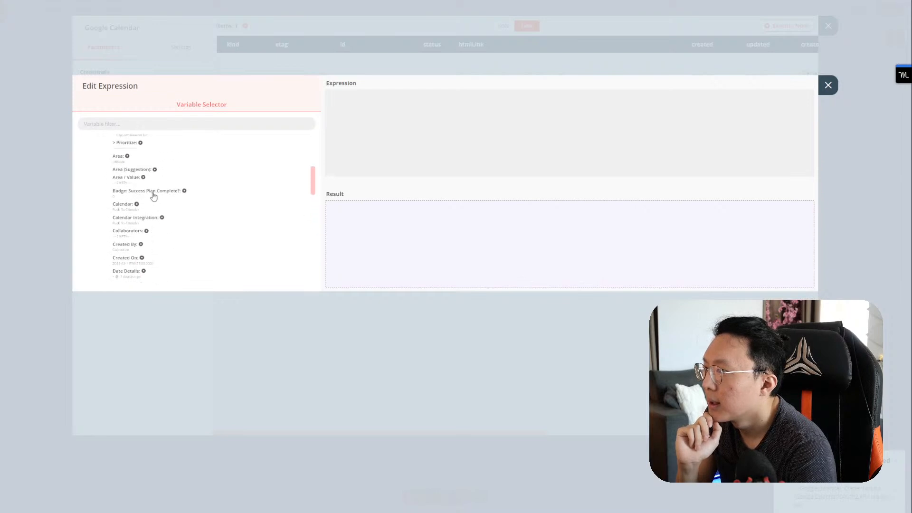
scroll(156, 197, up, 1)
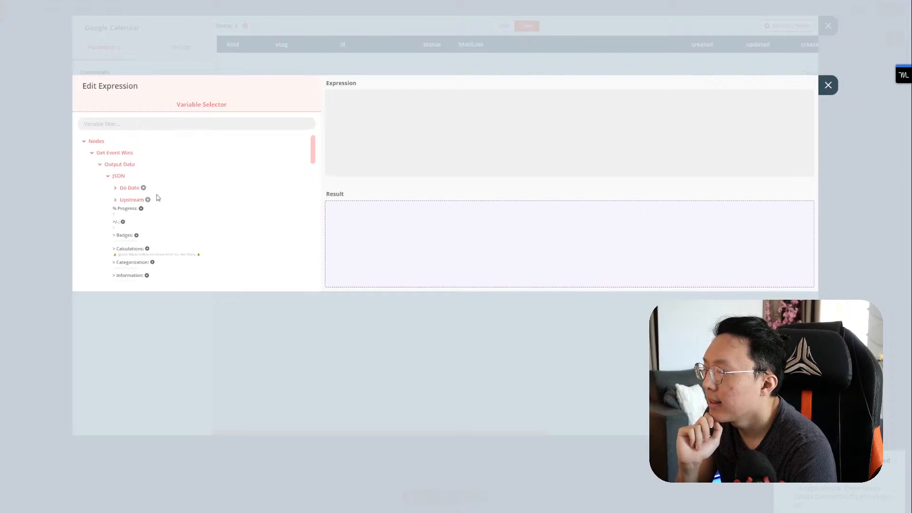
scroll(143, 200, down, 10)
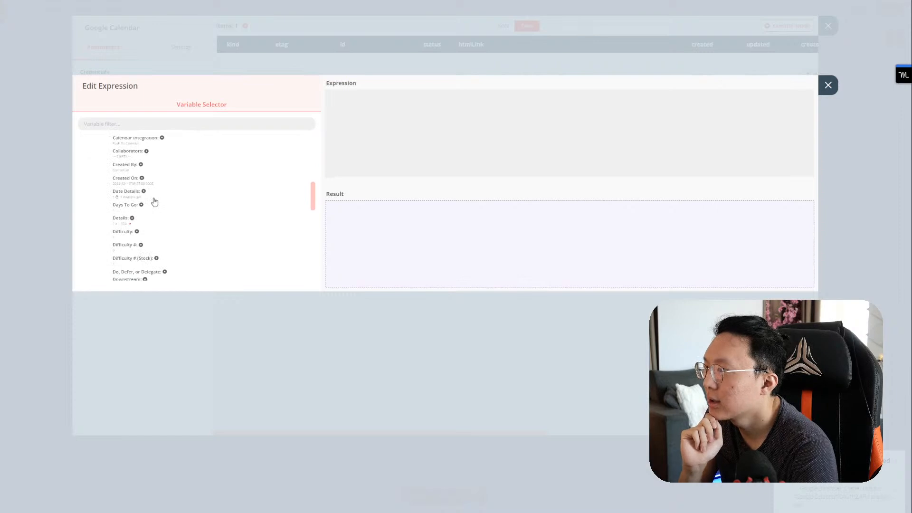
scroll(154, 202, down, 3)
scroll(154, 202, down, 10)
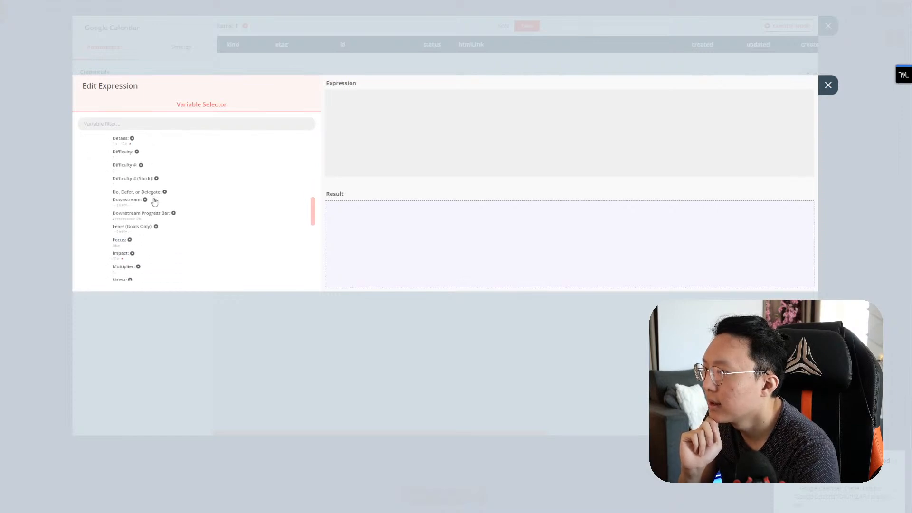
scroll(154, 202, down, 10)
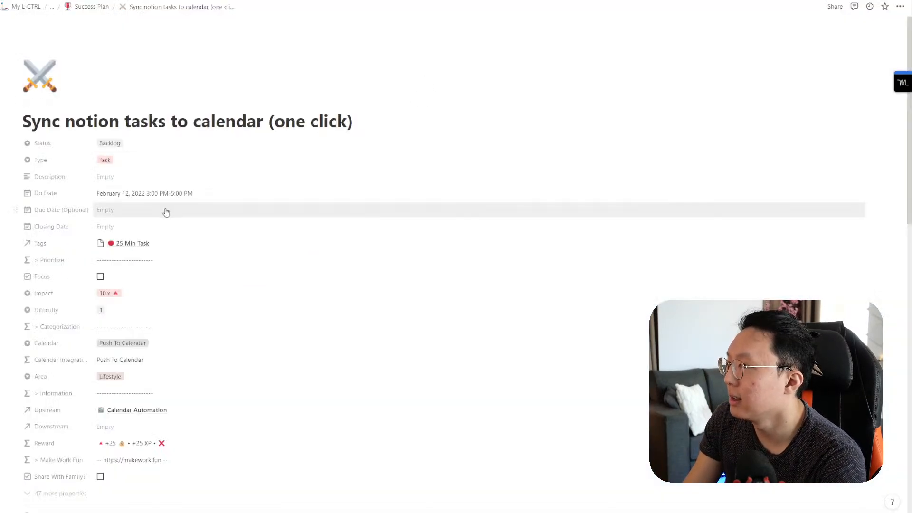
Step: Enter 'This is a test description' as the Notion task's Description
click(169, 180)
text(This is a)
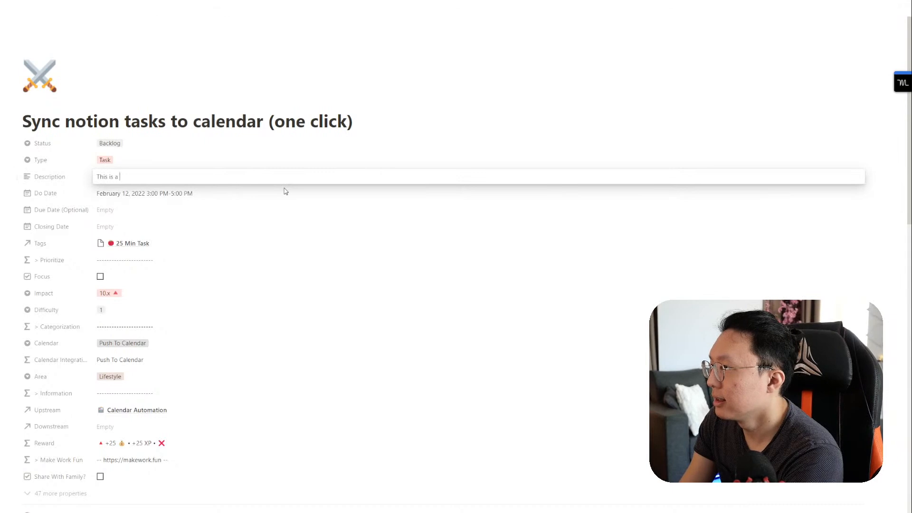
text( test description)
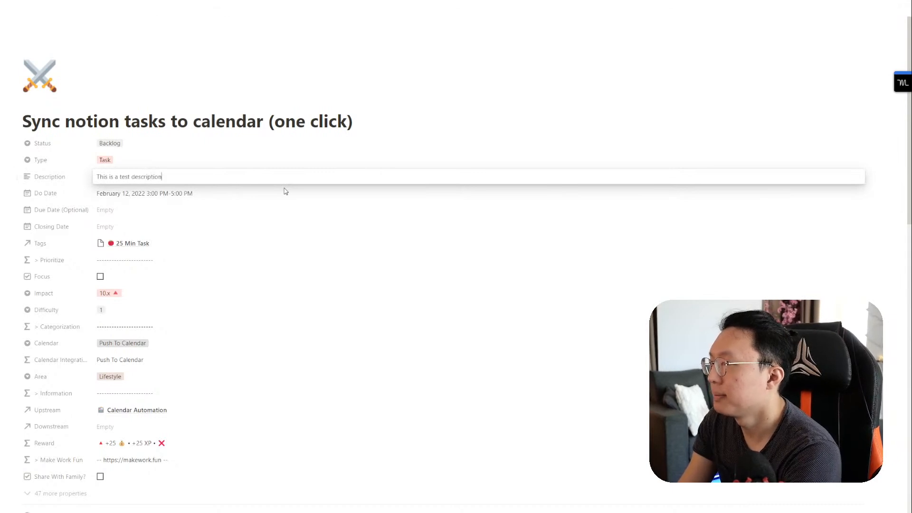
key(Return)
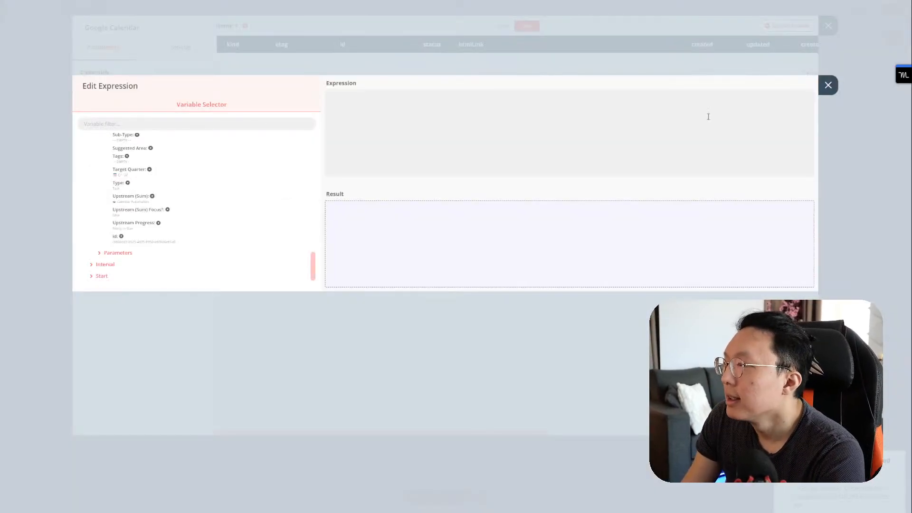
Step: Close the editors, run the whole workflow, and reopen the Google Calendar node
click(829, 85)
click(829, 26)
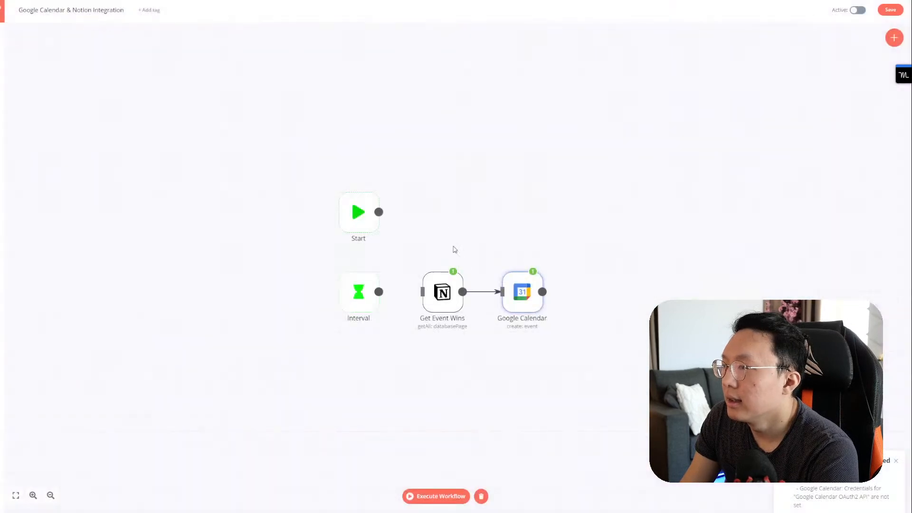
click(460, 262)
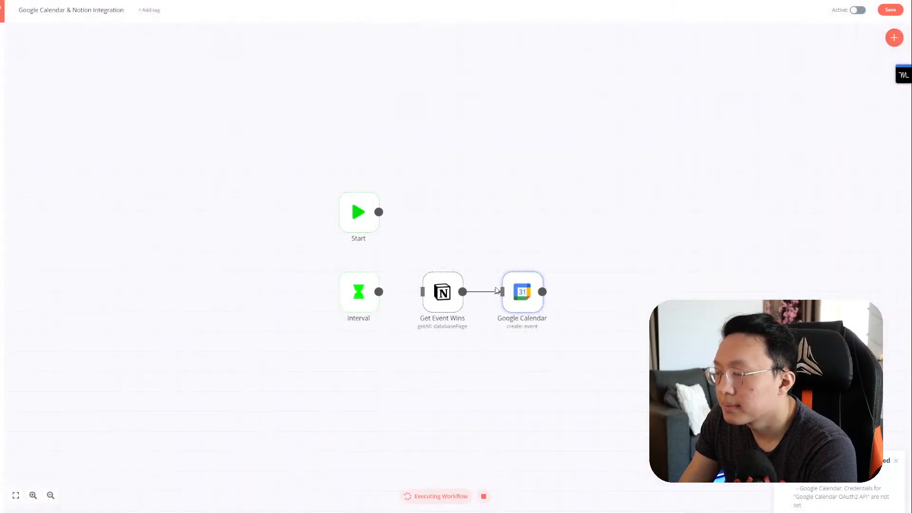
mouse_move(521, 294)
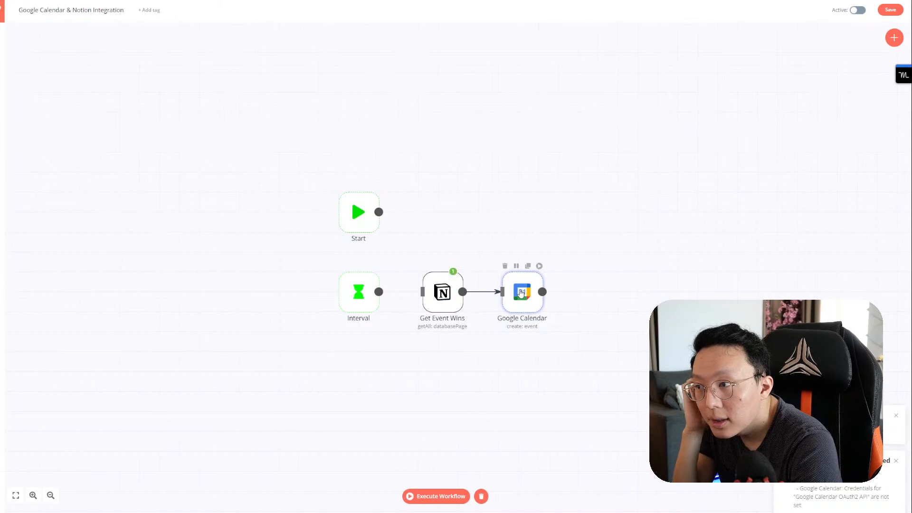
double_click(521, 293)
Step: In the Description expression editor, expand Get Event Wins' JSON fields and look through them
click(162, 209)
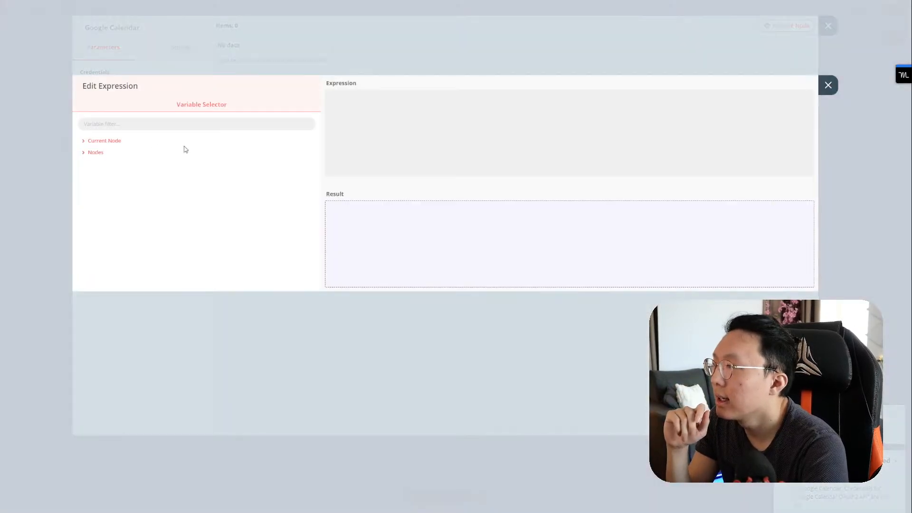
click(111, 154)
double_click(104, 177)
click(114, 166)
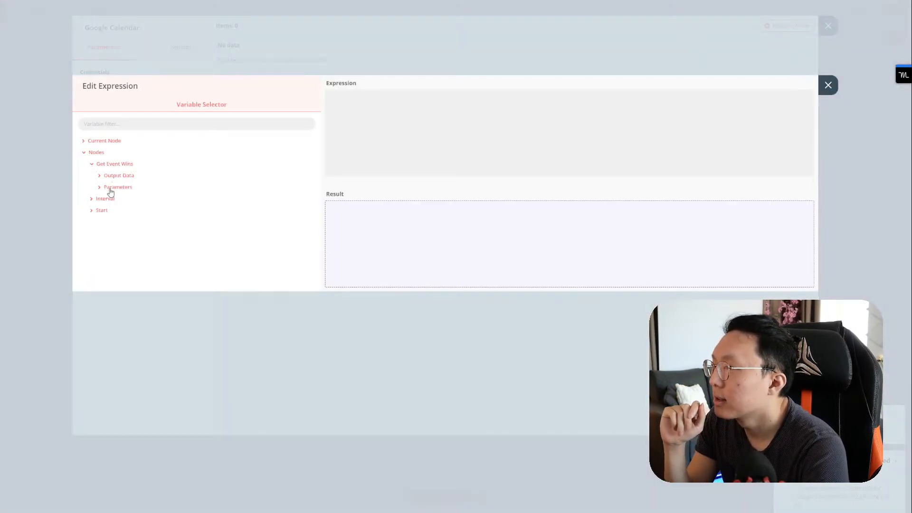
click(114, 178)
click(119, 188)
scroll(157, 210, down, 5)
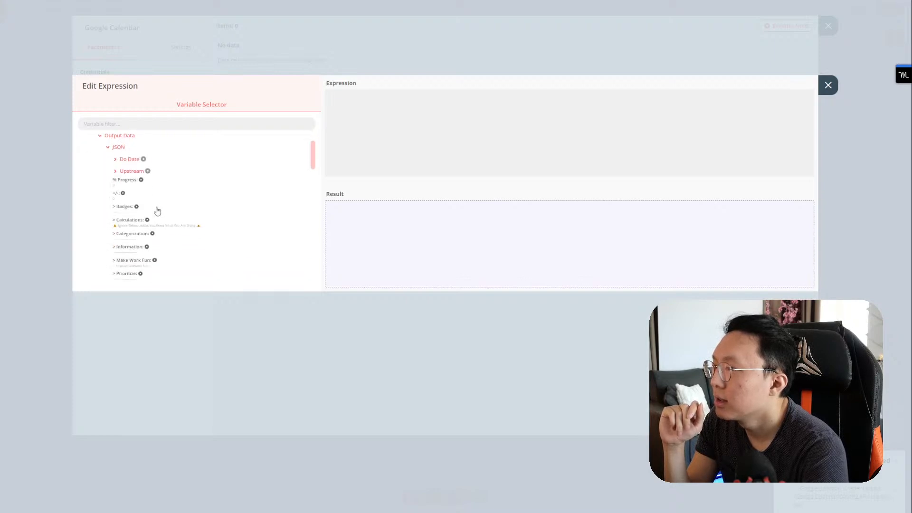
scroll(158, 211, down, 10)
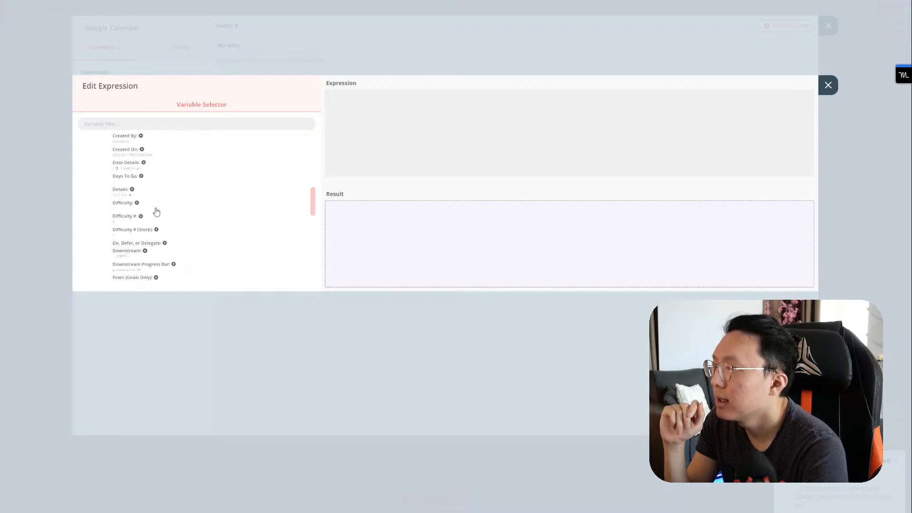
scroll(146, 214, down, 10)
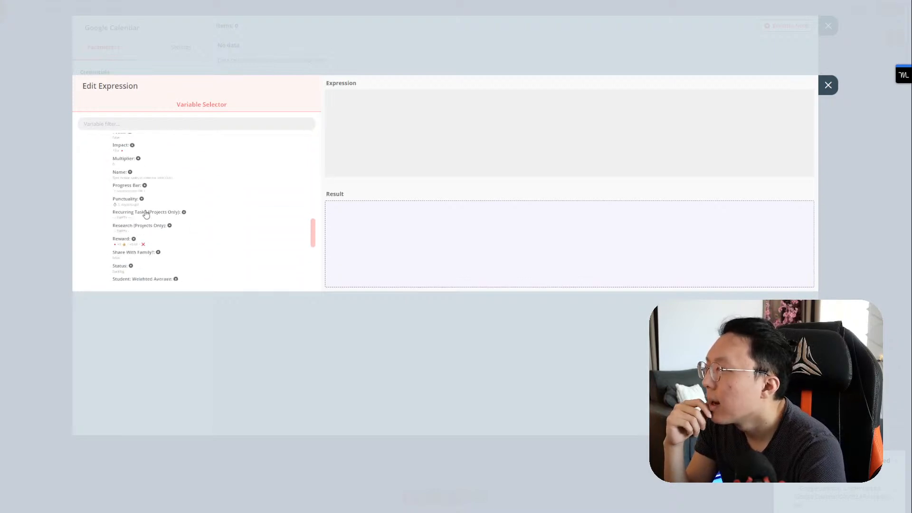
scroll(151, 224, down, 10)
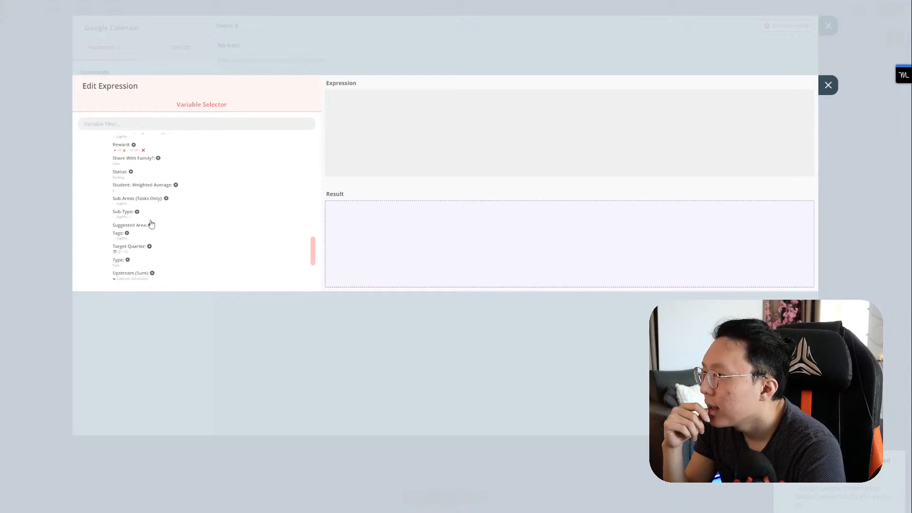
scroll(153, 224, up, 10)
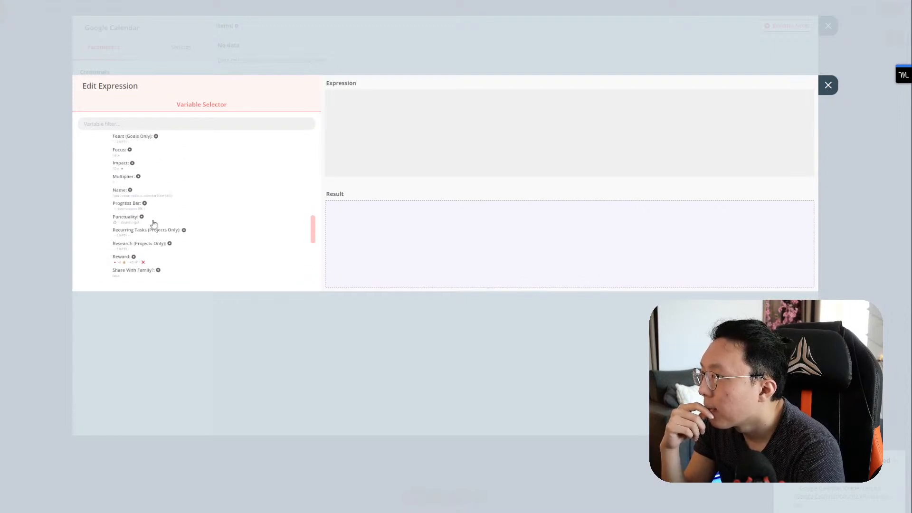
Step: Change the expression from Get Event Wins' Focus field to its Description field and close the editors
click(121, 206)
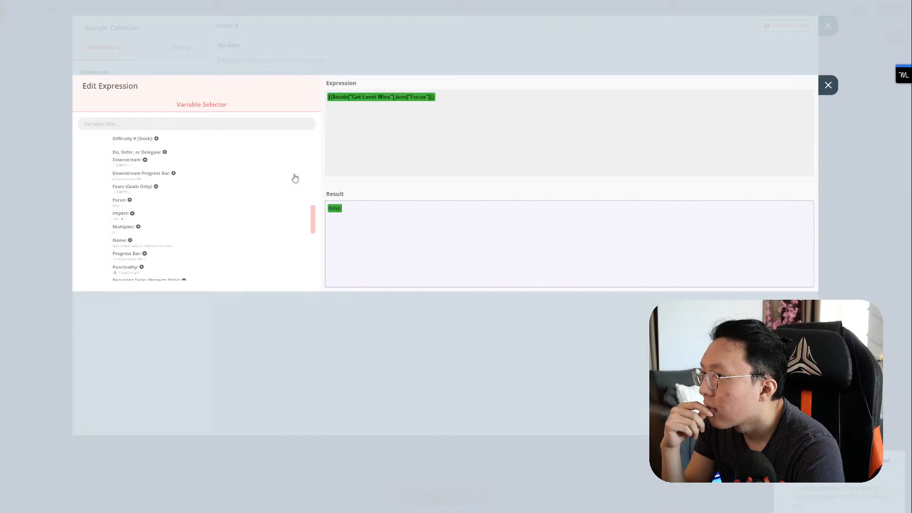
double_click(417, 97)
text(Description)
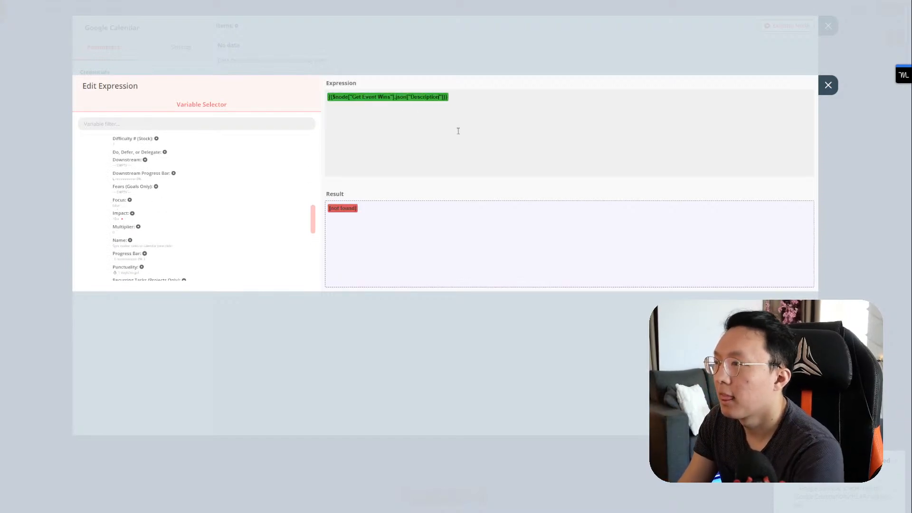
click(828, 85)
click(828, 26)
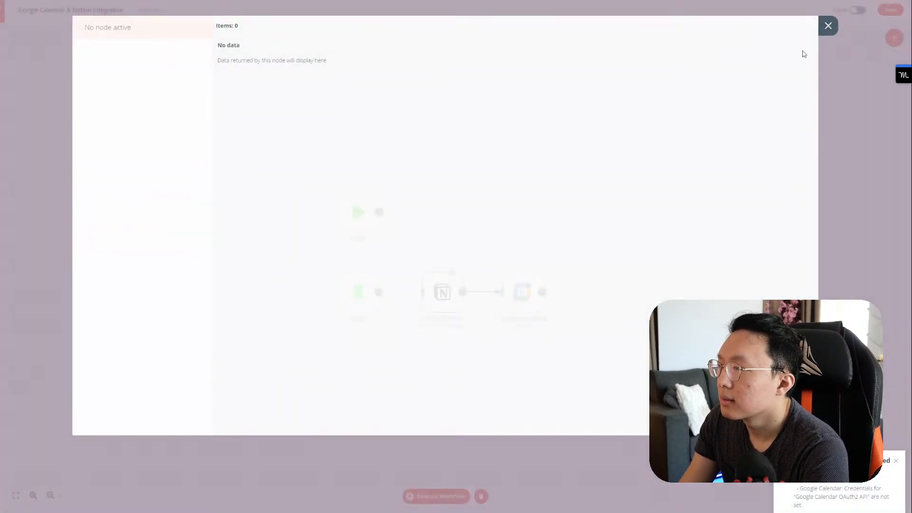
Step: Open Get Event Wins and scroll through its output table
double_click(437, 290)
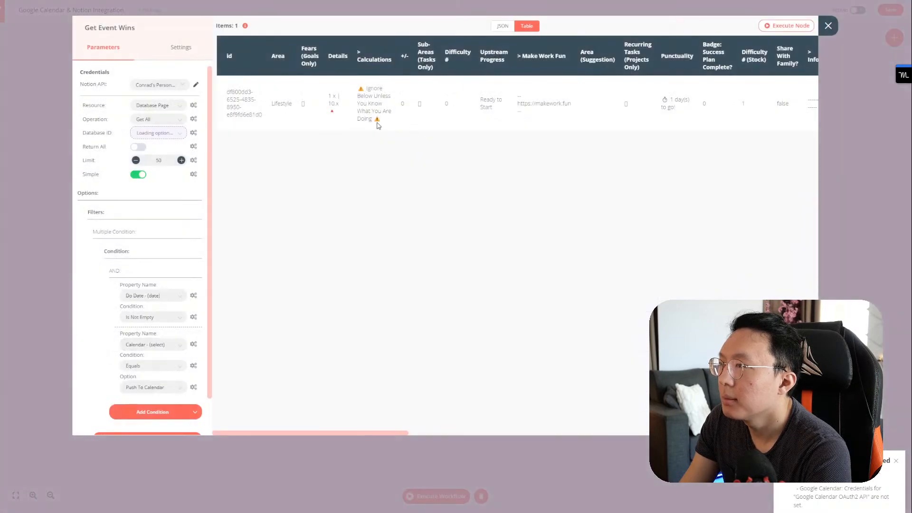
scroll(427, 122, right, 6)
scroll(482, 123, right, 10)
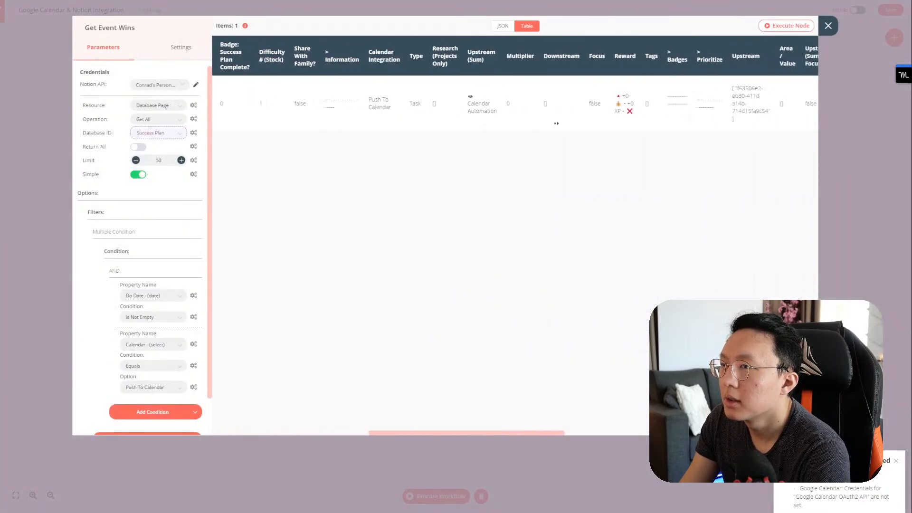
scroll(631, 124, right, 8)
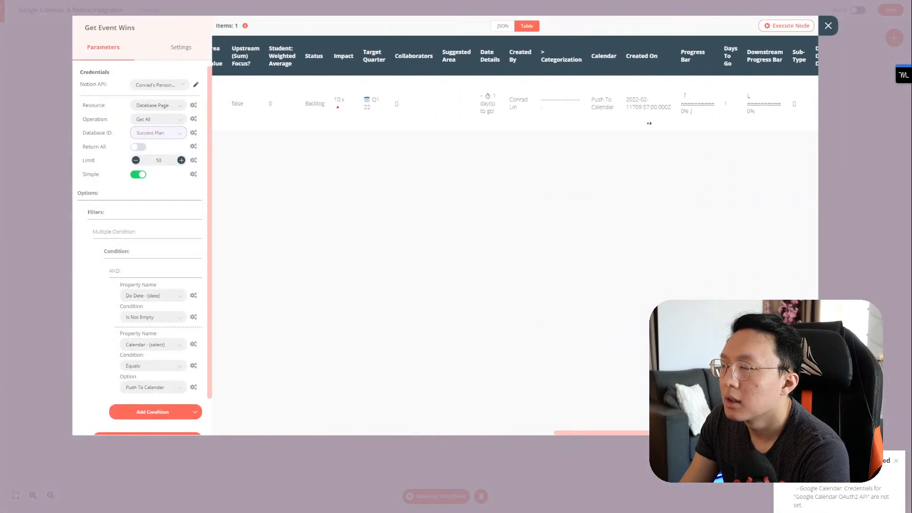
scroll(709, 123, left, 20)
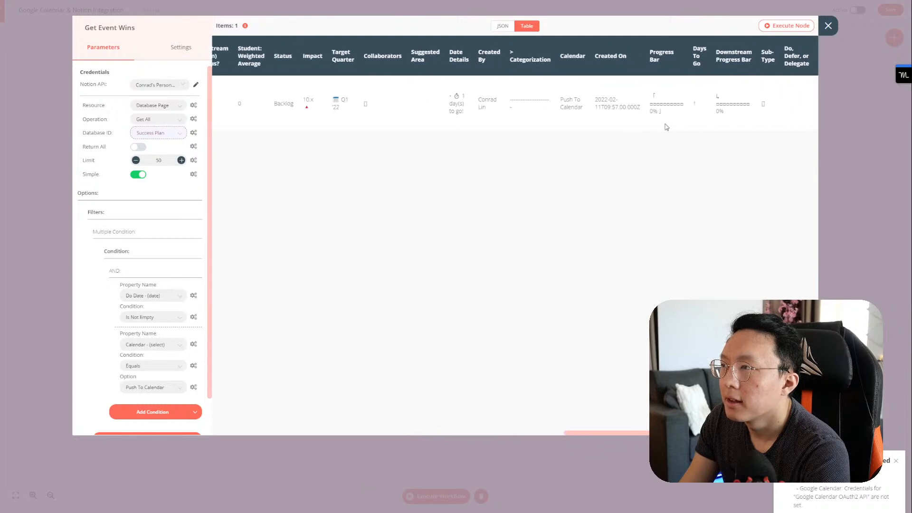
scroll(192, 240, down, 2)
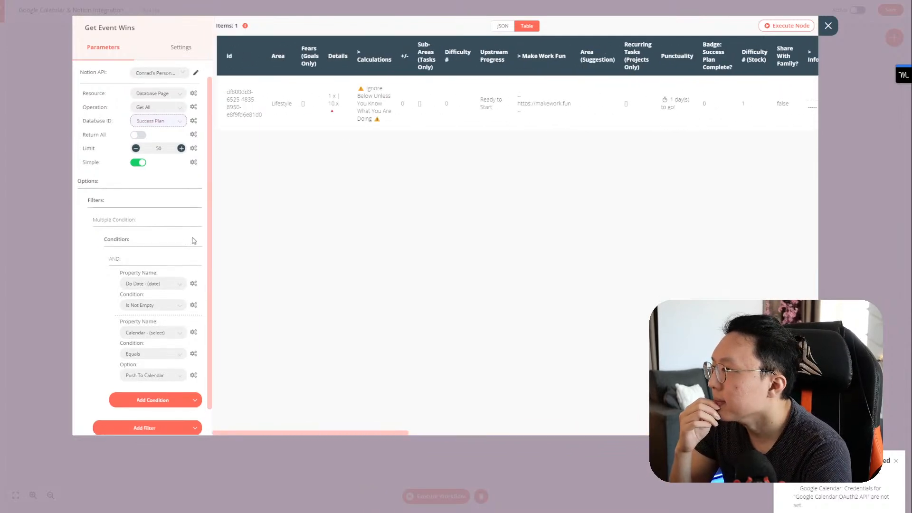
scroll(197, 235, up, 2)
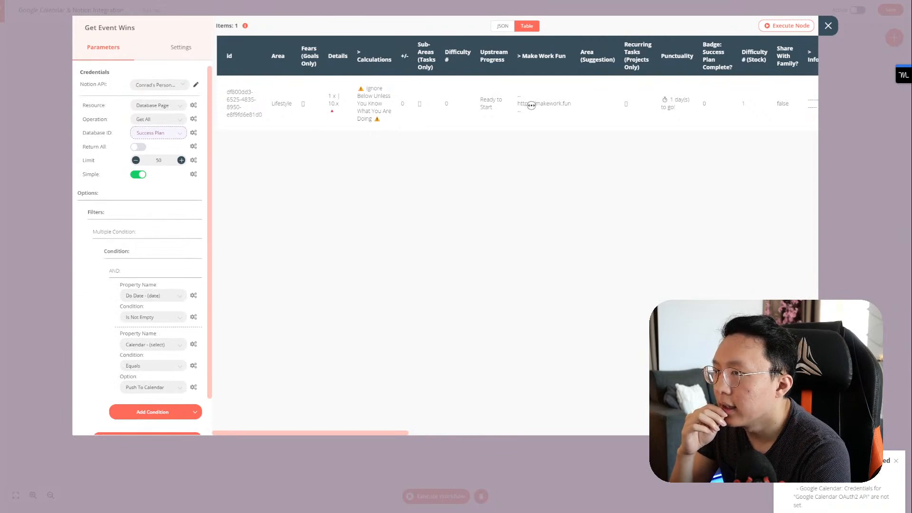
scroll(529, 104, right, 2)
scroll(551, 113, right, 4)
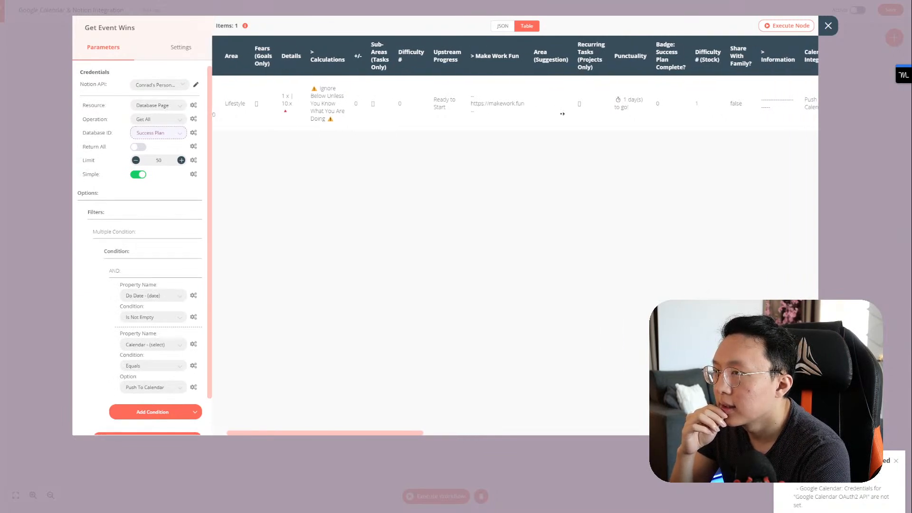
scroll(564, 114, right, 7)
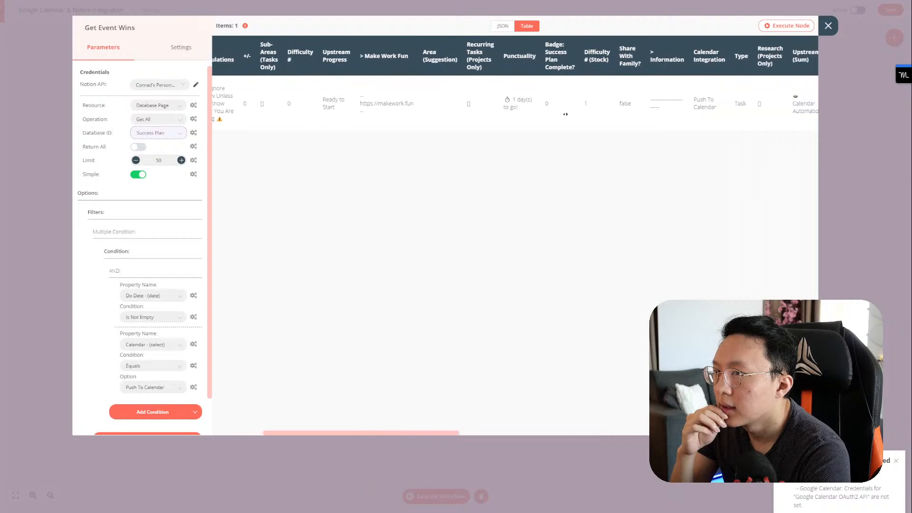
scroll(568, 114, right, 11)
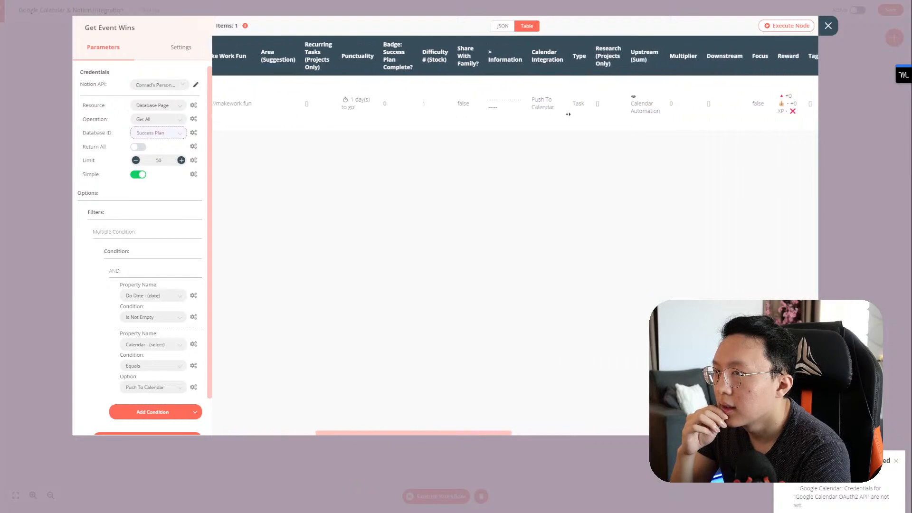
scroll(579, 115, right, 20)
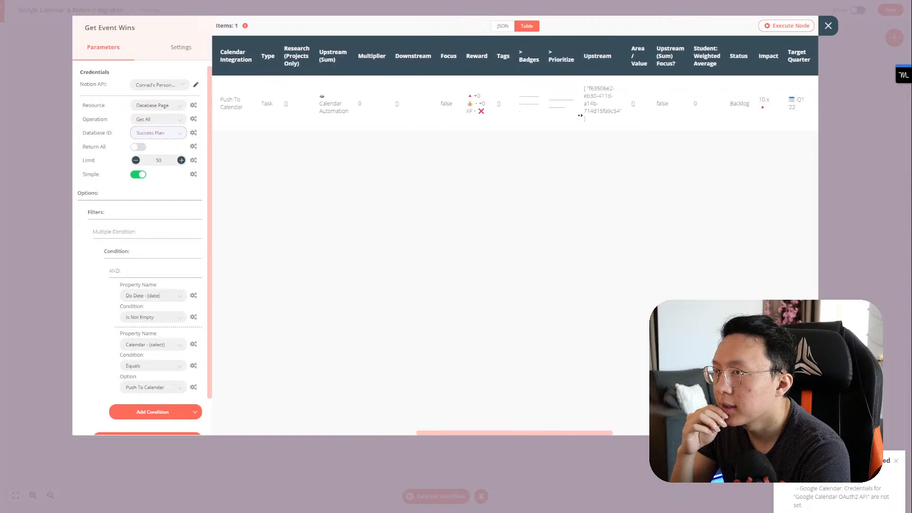
scroll(580, 115, right, 12)
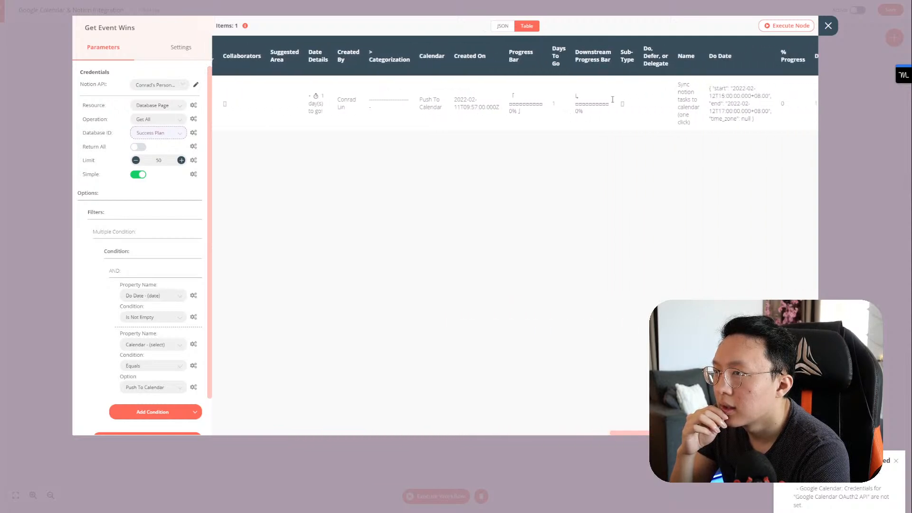
Step: Re-run Get Event Wins, search its output for 'descri', then reopen Google Calendar's Description expression
click(790, 25)
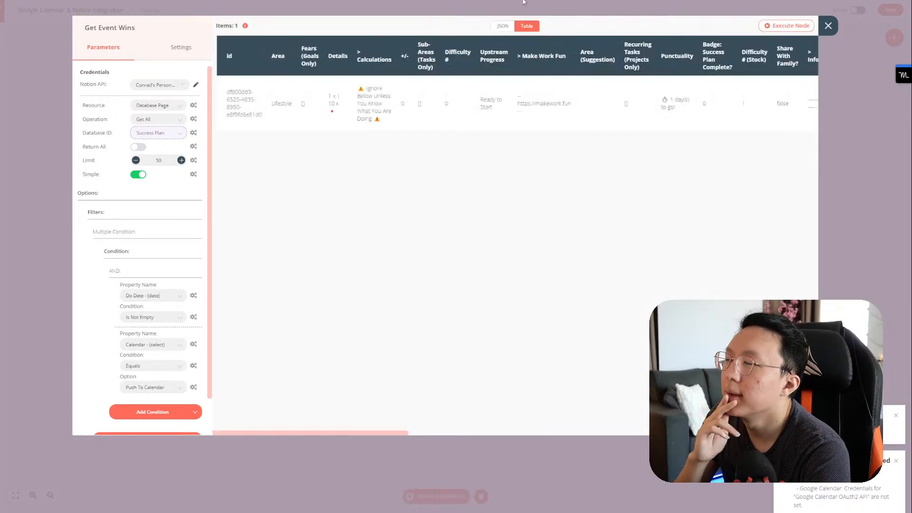
scroll(440, 109, right, 12)
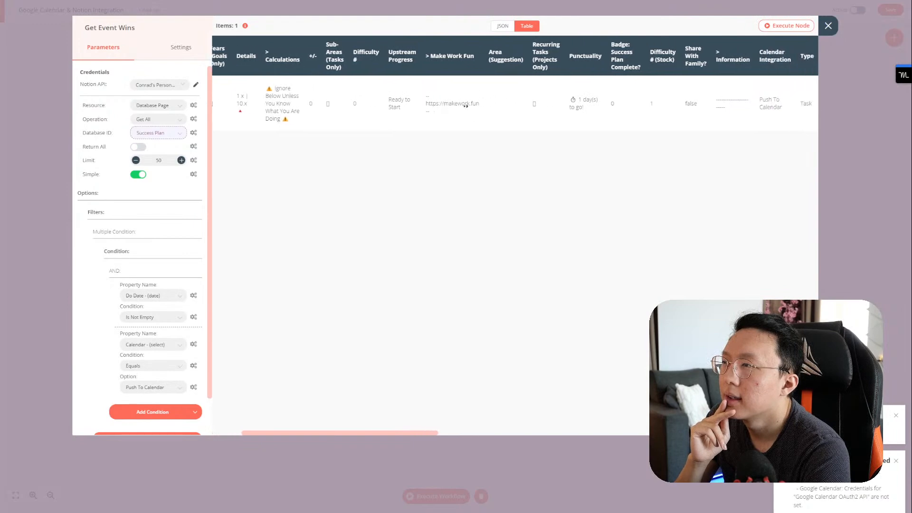
scroll(468, 106, right, 16)
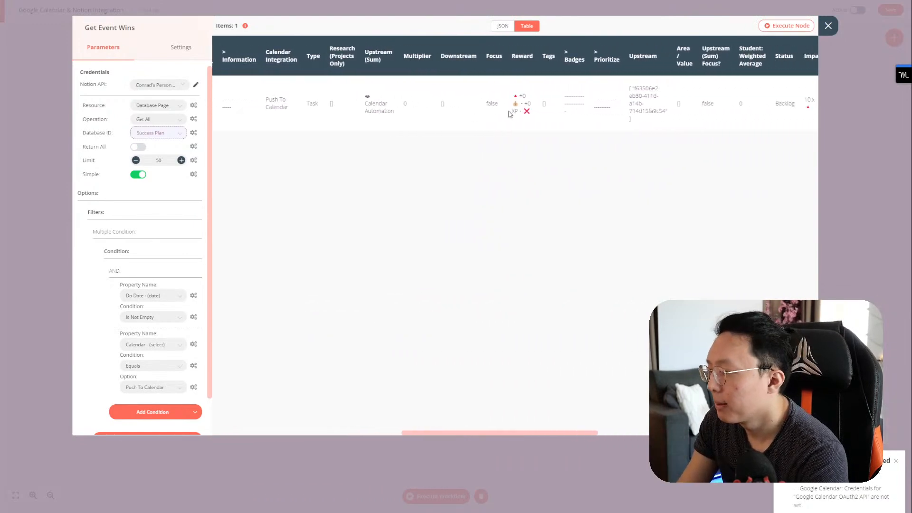
key(ctrl+f)
key(Escape)
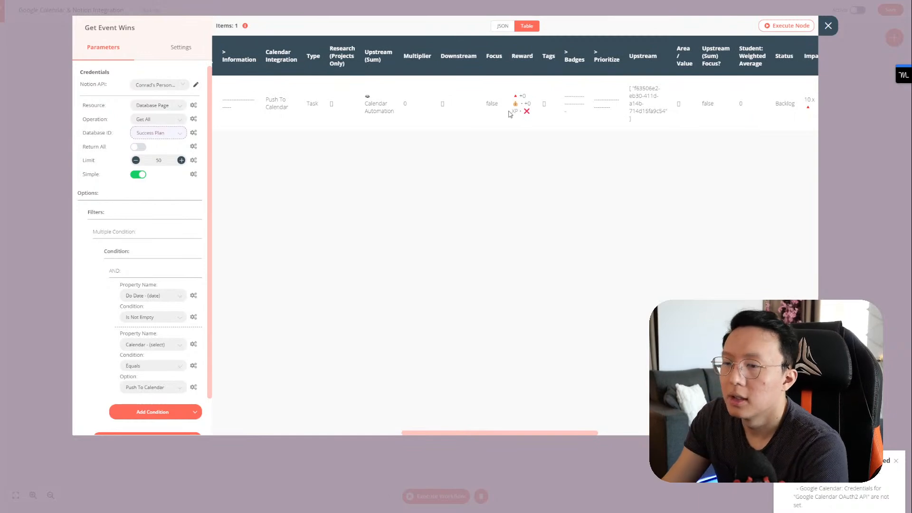
click(828, 26)
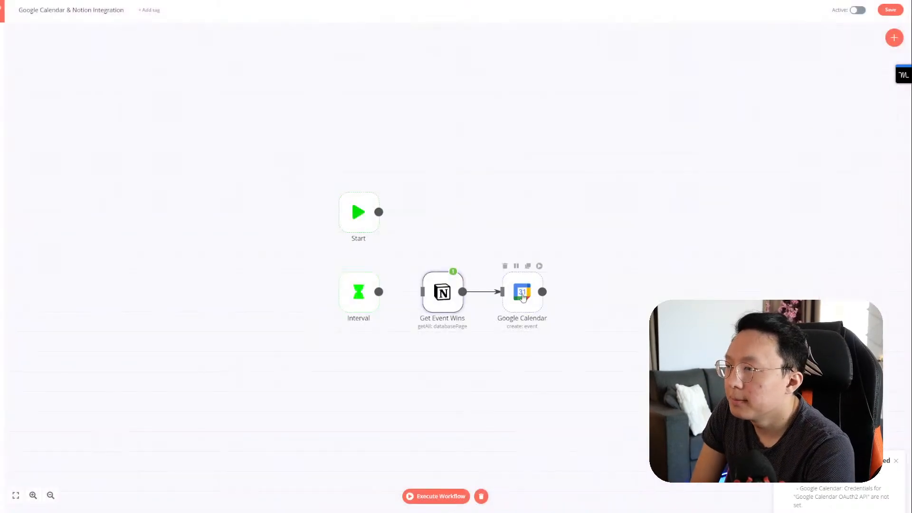
double_click(522, 292)
click(161, 208)
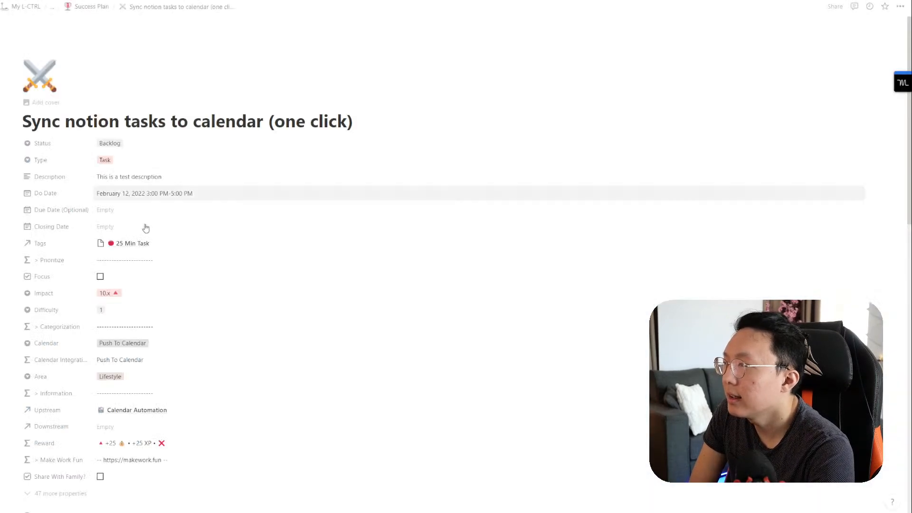
Step: Check the Notion task's description, then close the Description expression editor and Google Calendar settings
click(79, 177)
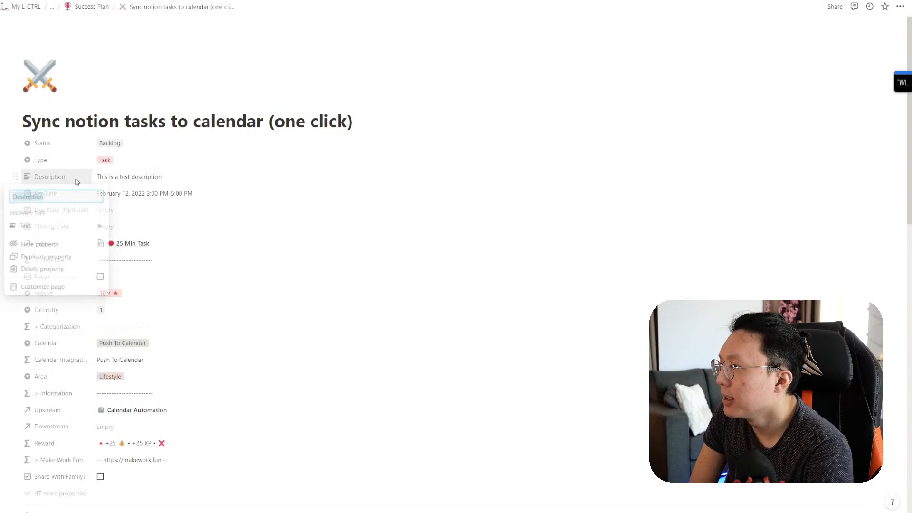
click(118, 179)
click(118, 180)
click(128, 162)
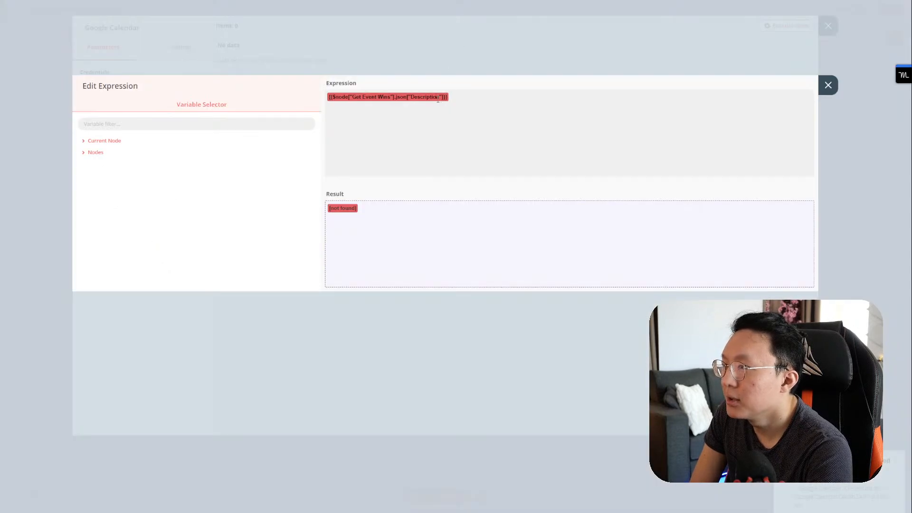
click(828, 85)
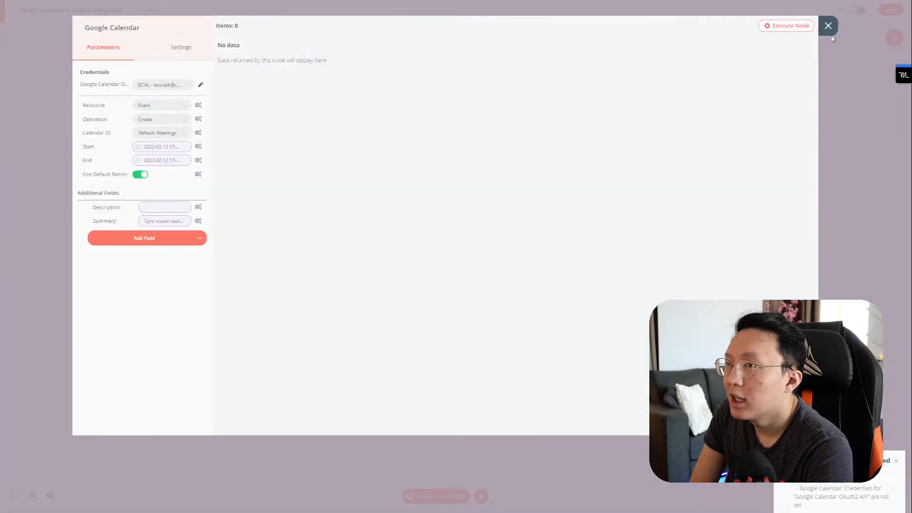
click(827, 25)
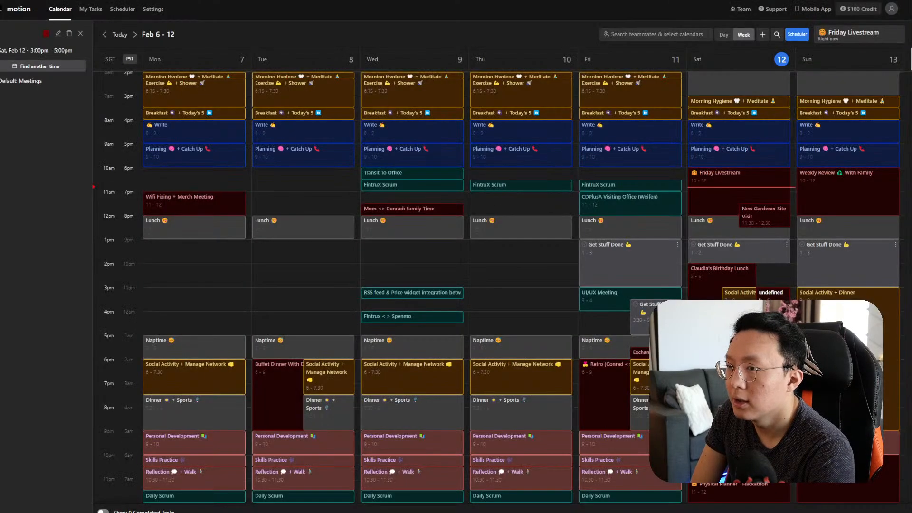
Step: Open the untitled Feb 12 3–5pm event in Google Calendar, close it, and return to n8n
click(81, 33)
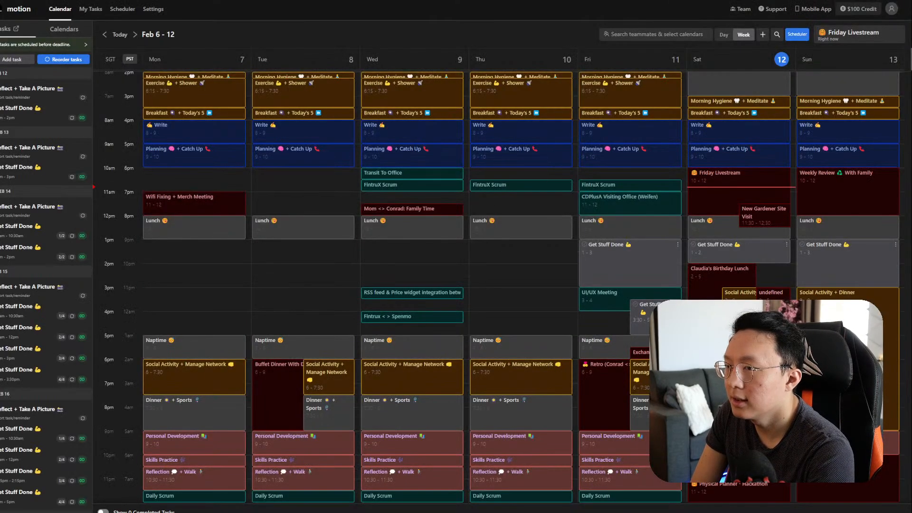
click(707, 288)
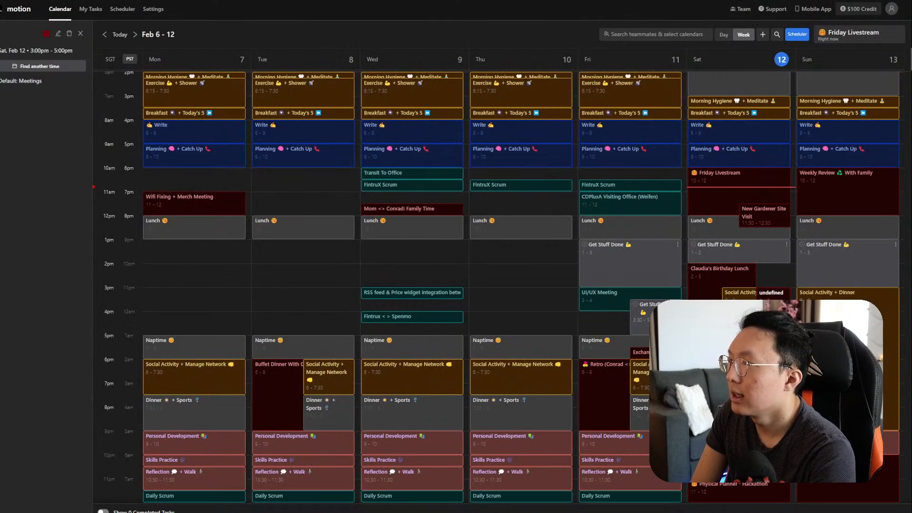
click(58, 33)
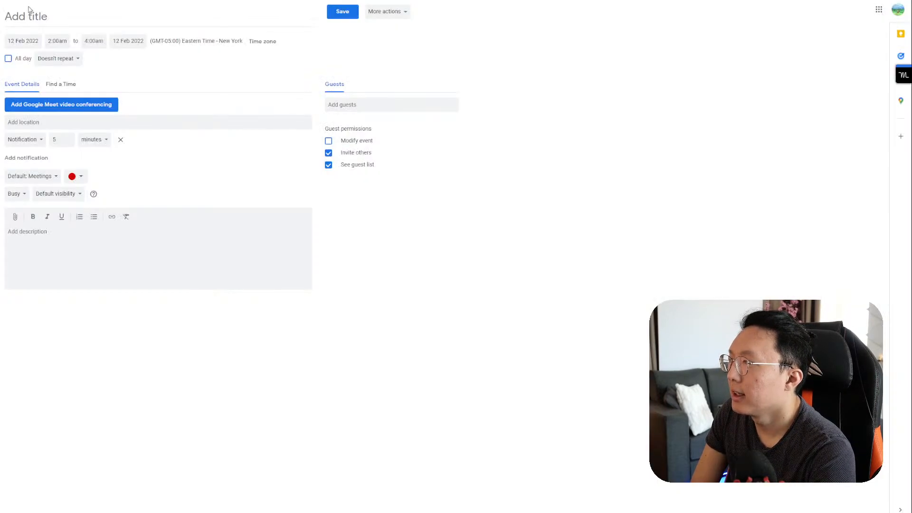
click(1, 15)
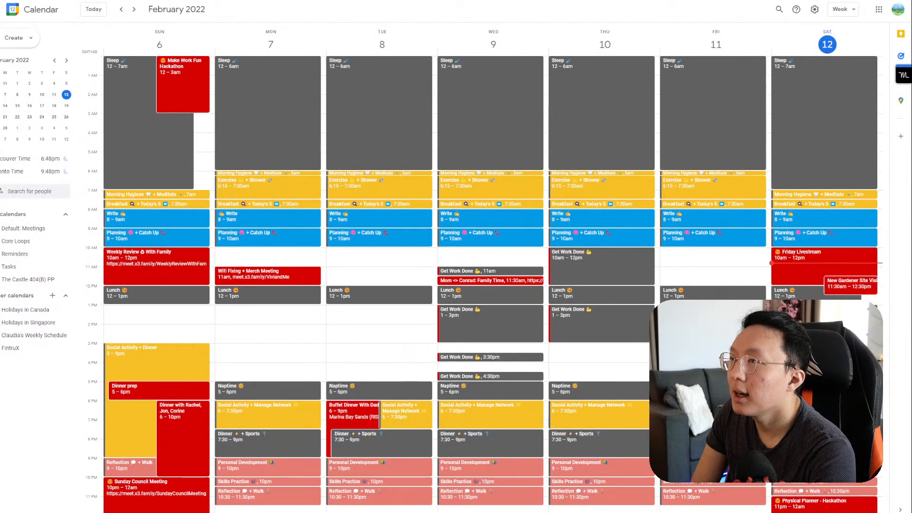
key(ctrl+Tab)
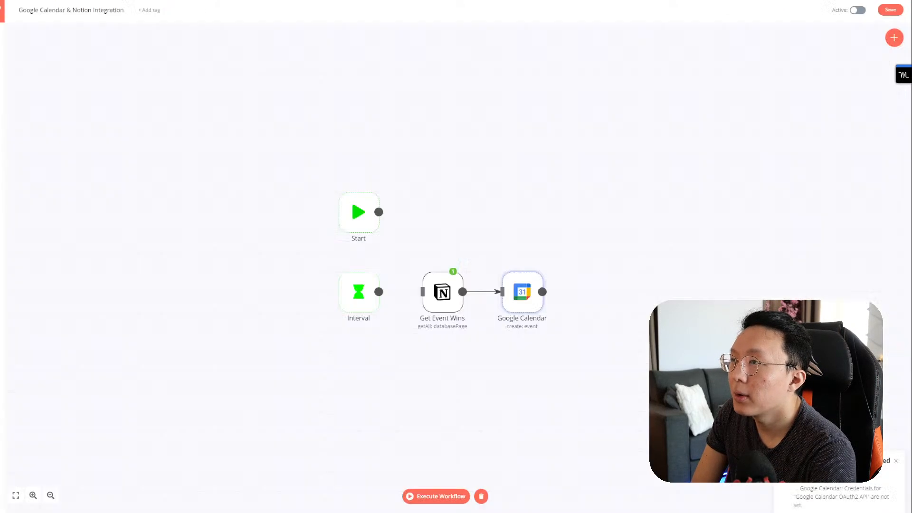
Step: Execute the whole workflow and view the Google Calendar node's output
click(538, 265)
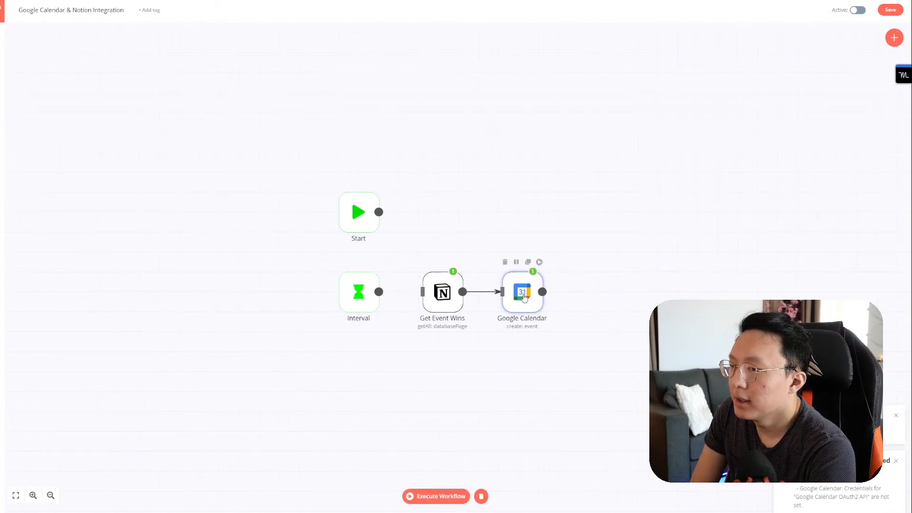
double_click(522, 292)
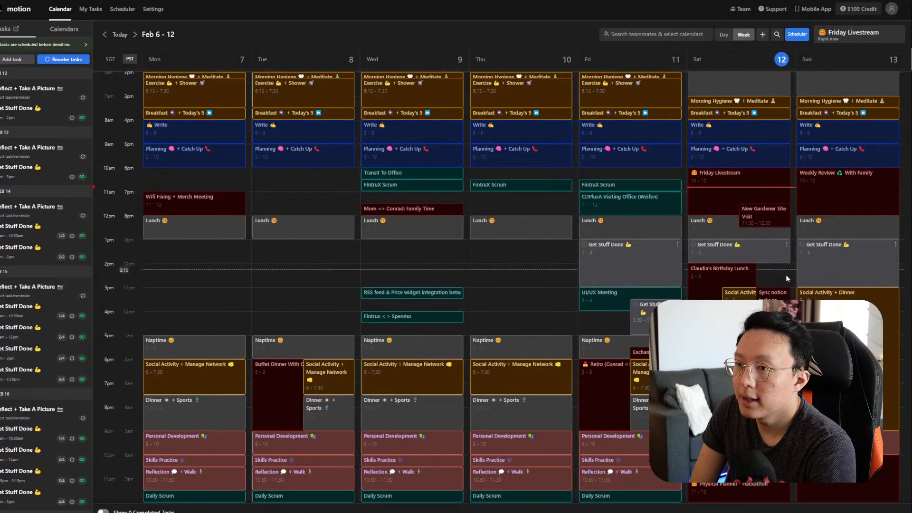
Step: Open the details of the new Saturday Sync notion tasks to calendar event
click(772, 297)
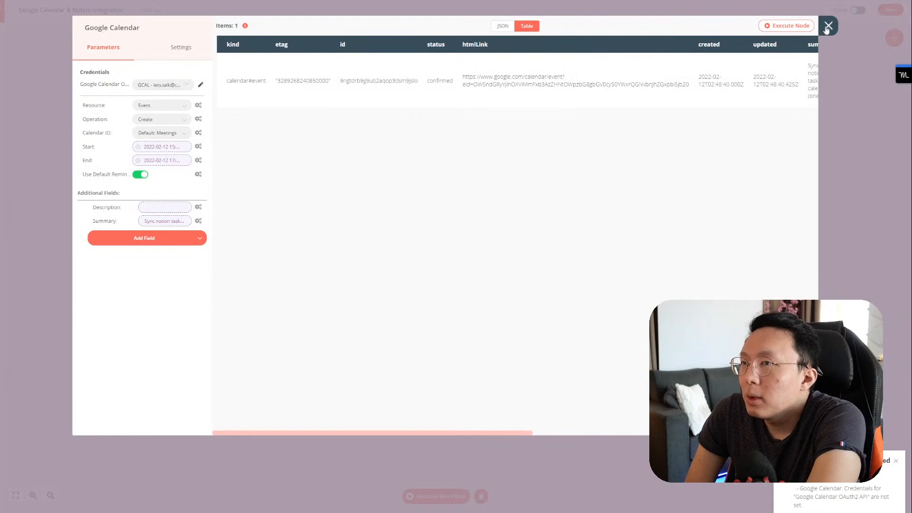
Step: Add a Notion node to the workflow
click(828, 26)
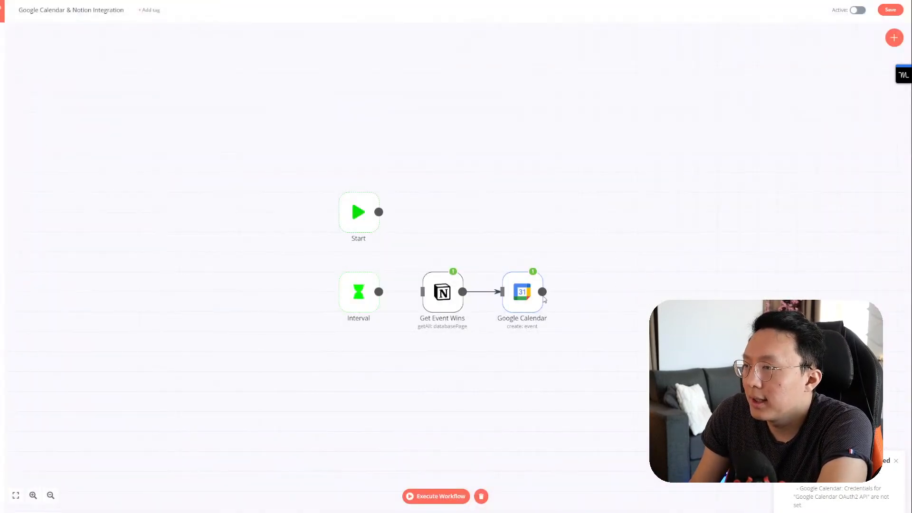
click(894, 38)
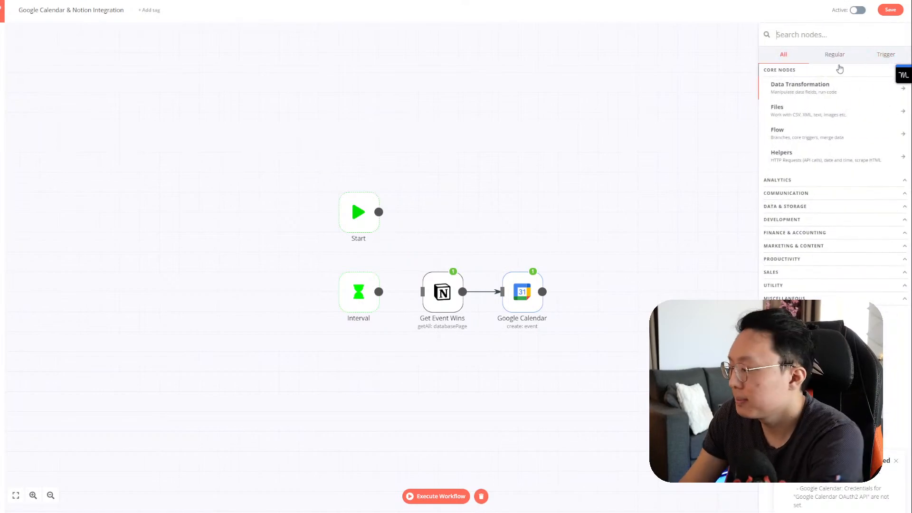
text(notion)
click(827, 84)
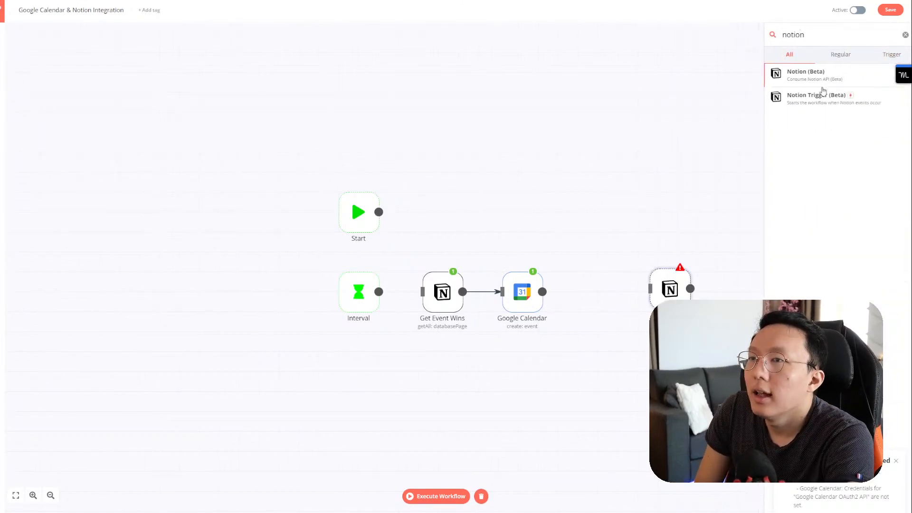
Step: Try out the Notion node's operation and resource lists, leaving it on Page Create
click(158, 119)
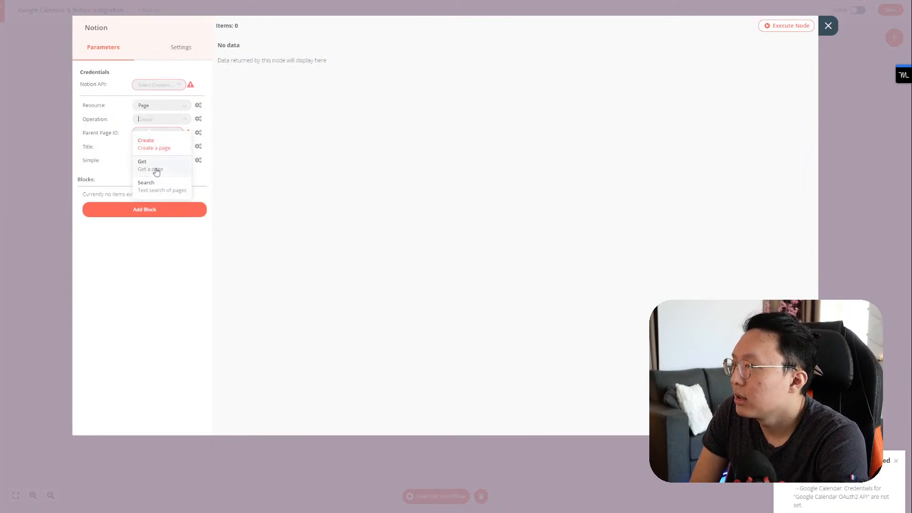
click(166, 172)
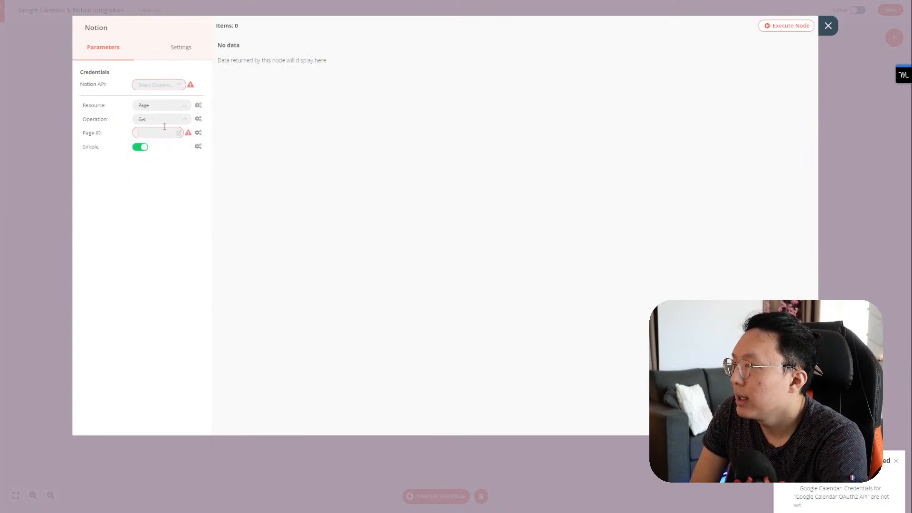
click(167, 111)
click(166, 110)
click(167, 111)
click(169, 105)
click(166, 119)
click(161, 142)
Step: Set the Notion node to Database Page Update and connect it after Google Calendar
click(159, 111)
click(160, 113)
click(162, 105)
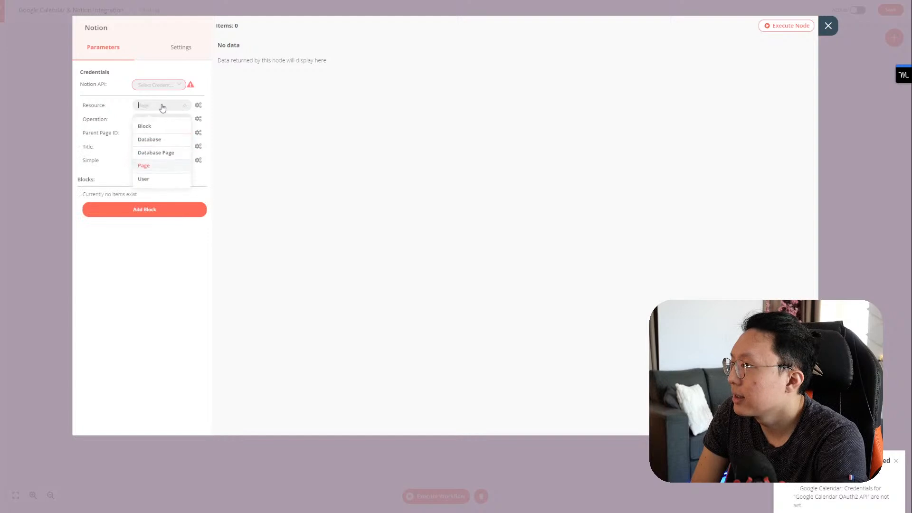
click(159, 153)
click(162, 120)
click(152, 186)
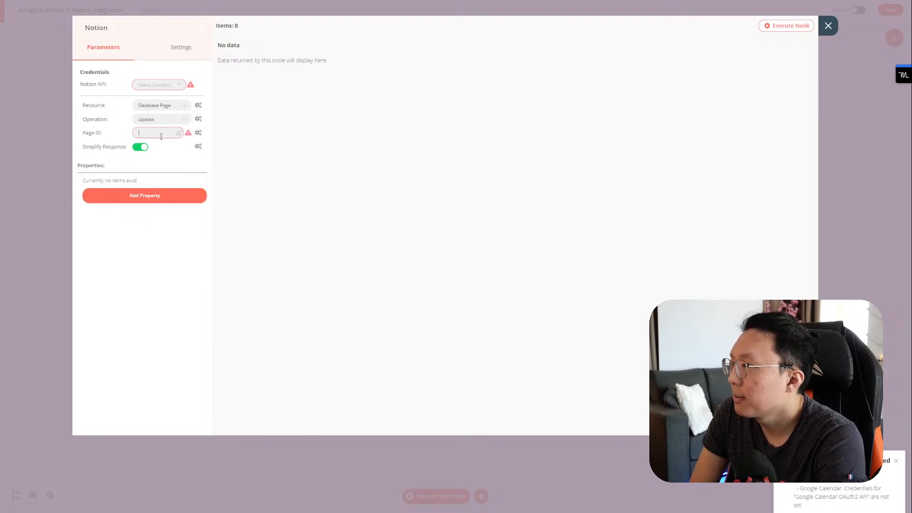
click(828, 26)
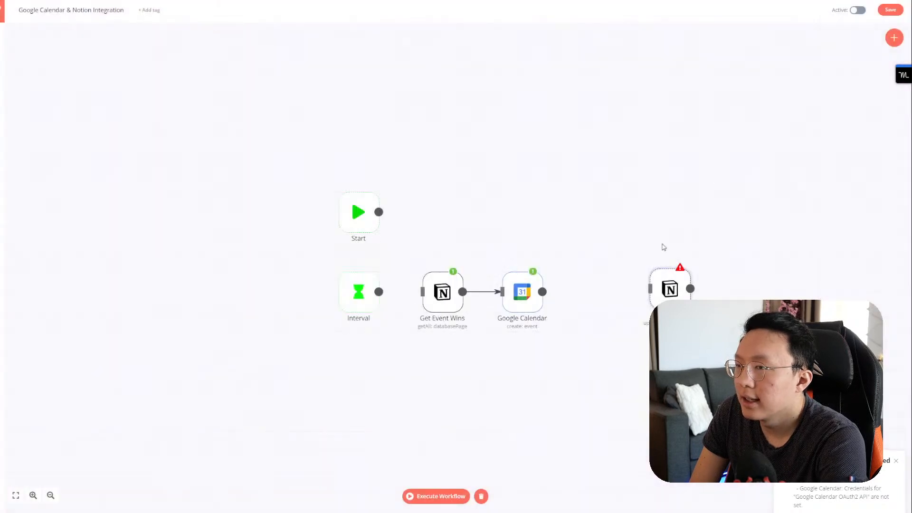
drag(542, 292, 591, 303)
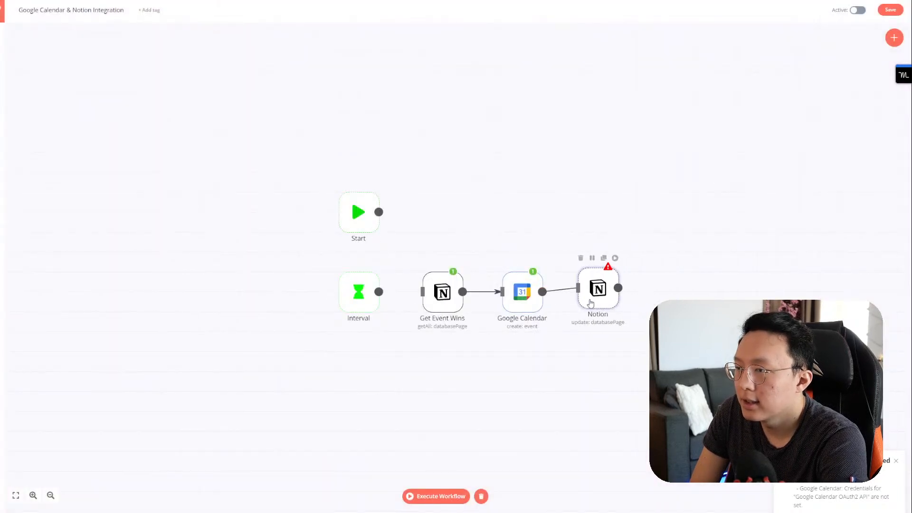
Step: Open the Notion node and choose the personal Notion workspace credential
double_click(592, 302)
click(164, 86)
click(157, 109)
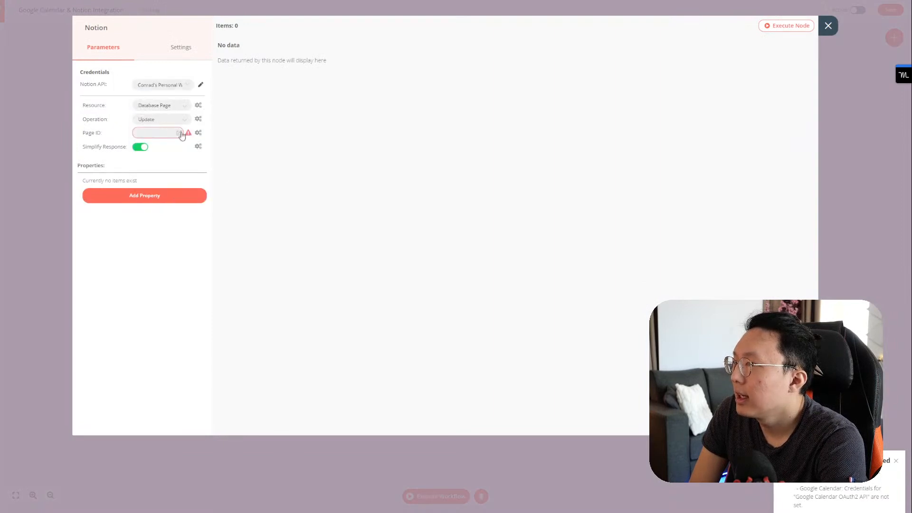
Step: Set Page ID to an expression using Get Event Wins' task id
click(198, 132)
click(189, 149)
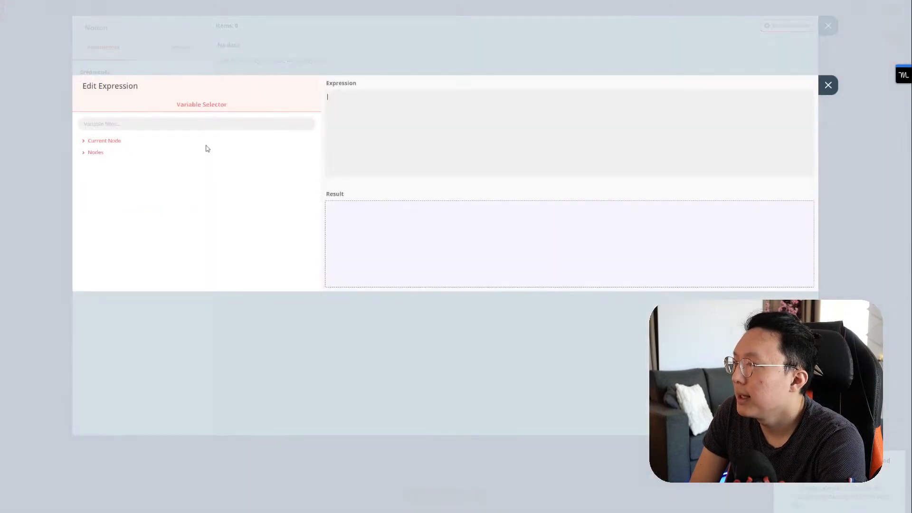
click(96, 152)
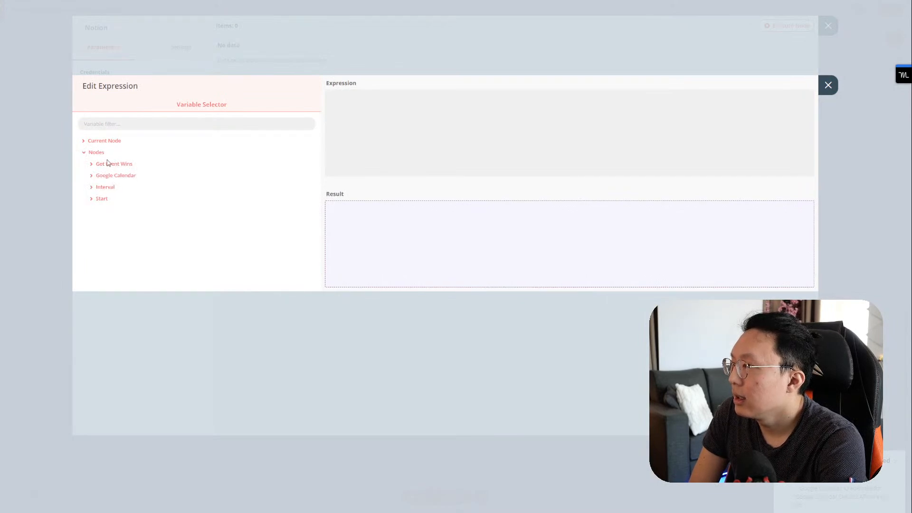
click(110, 164)
click(128, 176)
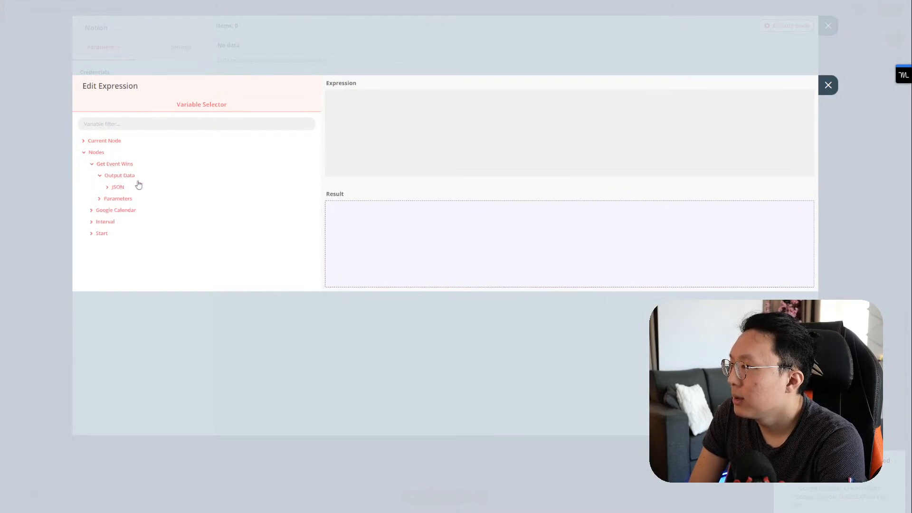
click(127, 190)
scroll(158, 216, down, 10)
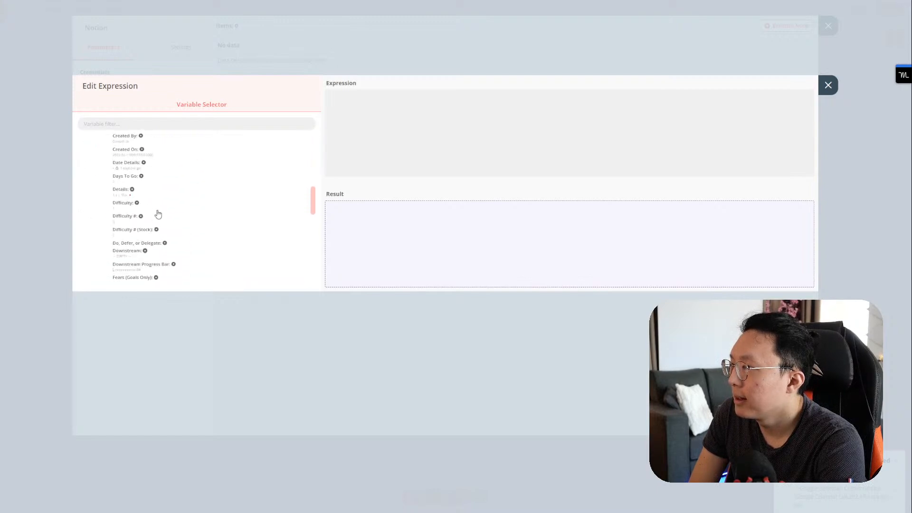
scroll(158, 212, down, 10)
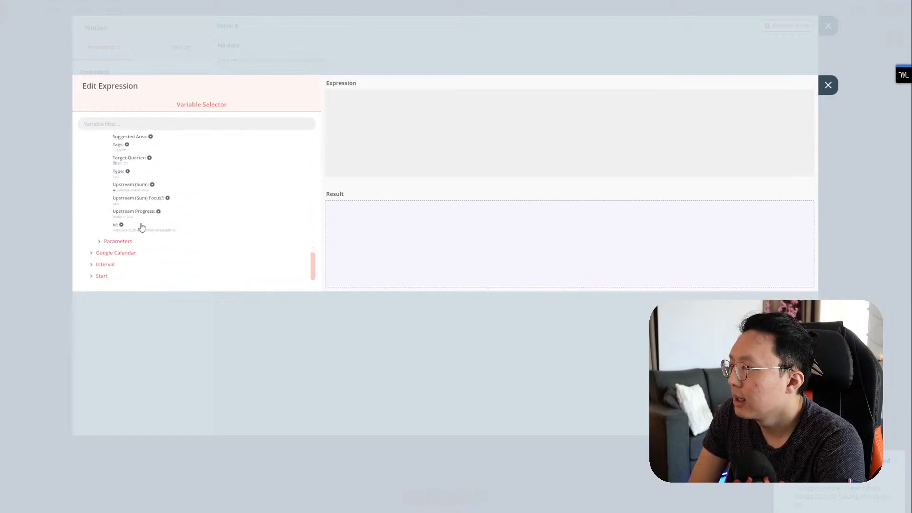
click(138, 231)
click(827, 85)
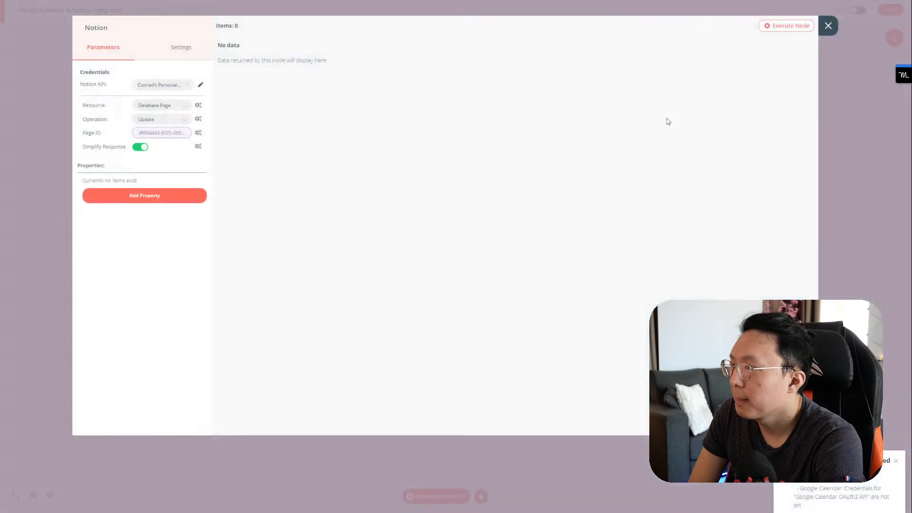
Step: Add the Calendar property to update, set to Synced With Calendar
click(148, 196)
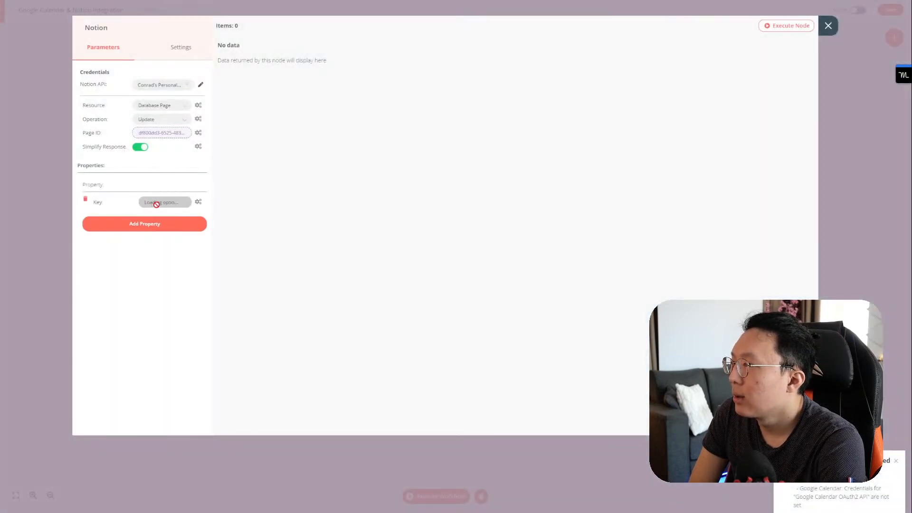
click(157, 203)
scroll(180, 253, down, 5)
scroll(179, 262, up, 10)
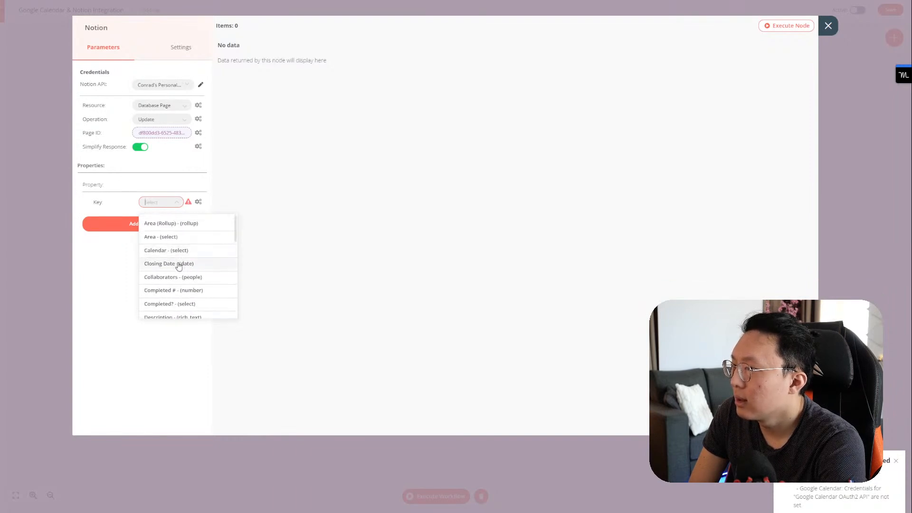
click(177, 250)
click(171, 218)
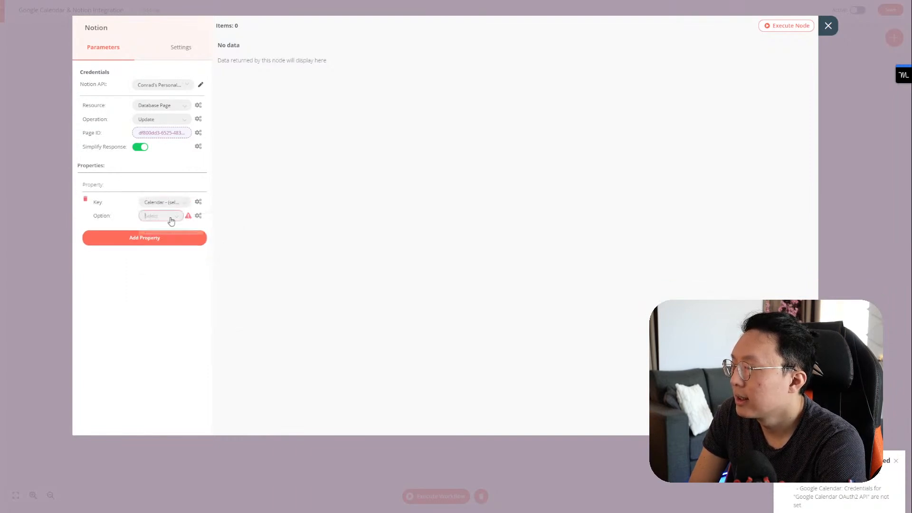
click(171, 250)
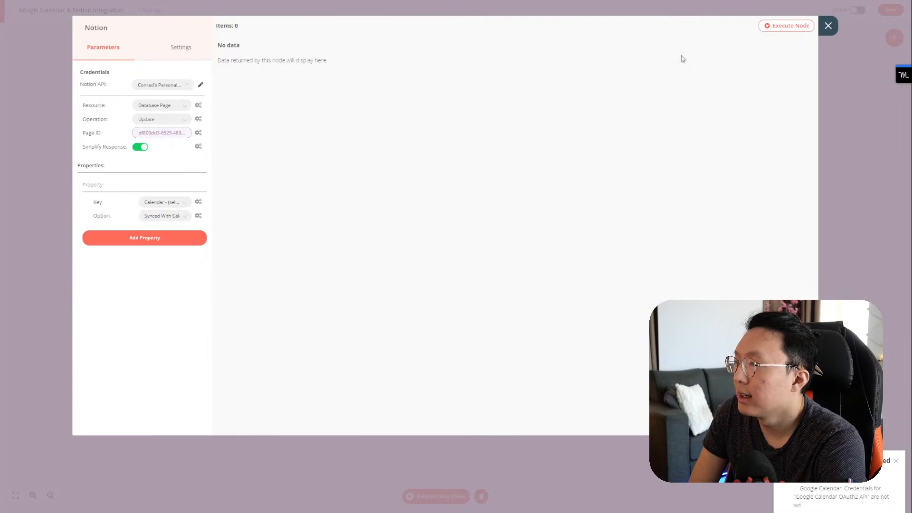
click(828, 26)
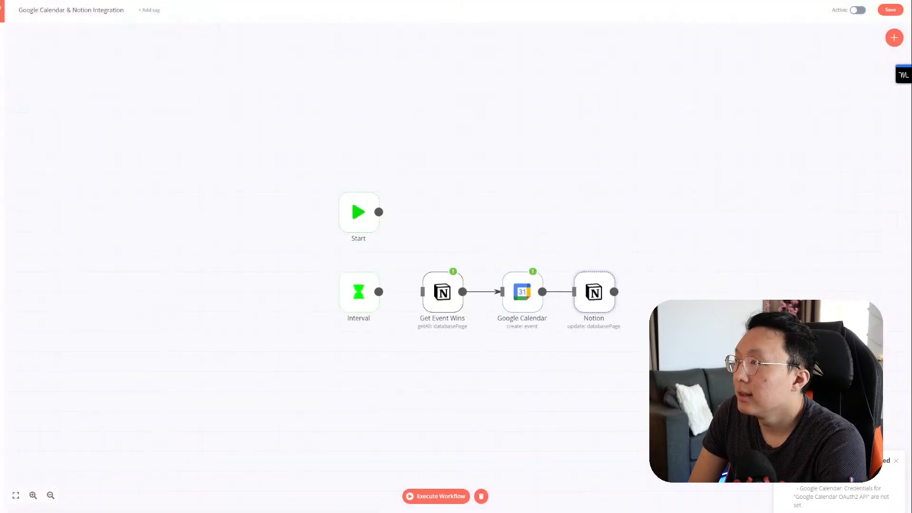
Step: In Motion, view the Saturday Sync notion event's details, then return to the task list
click(123, 1)
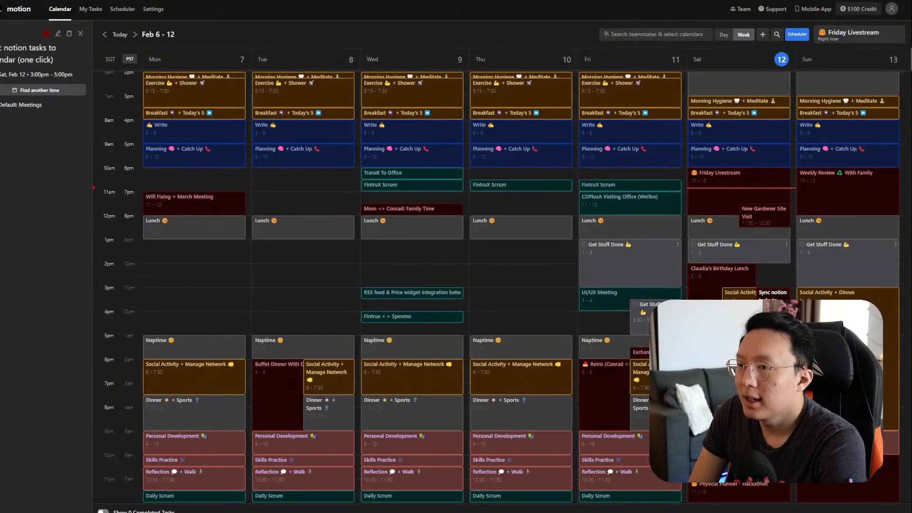
click(245, 114)
click(772, 293)
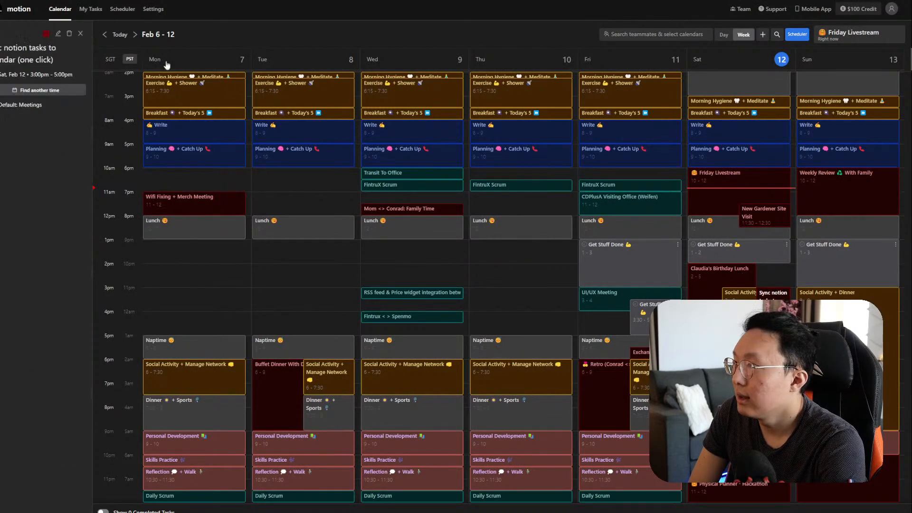
click(256, 177)
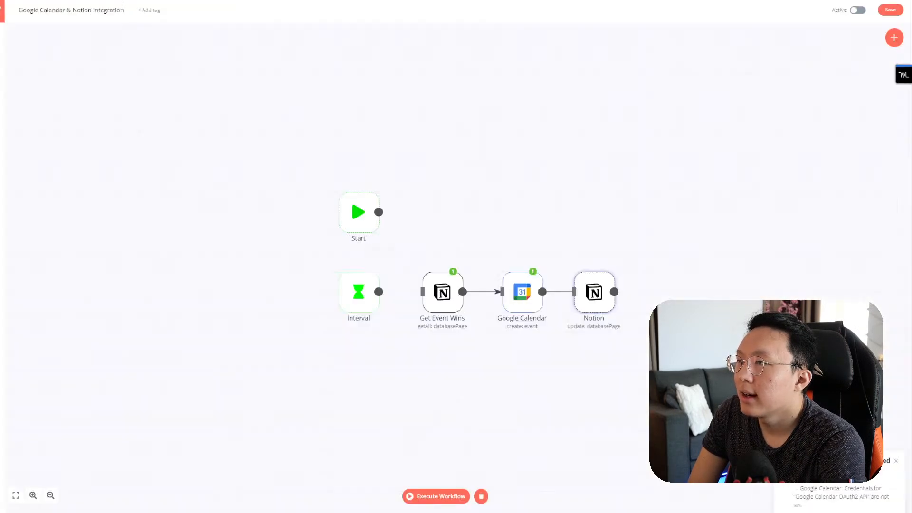
Step: Run the n8n workflow through the Notion update step and check the Notion task page
mouse_move(600, 281)
click(611, 266)
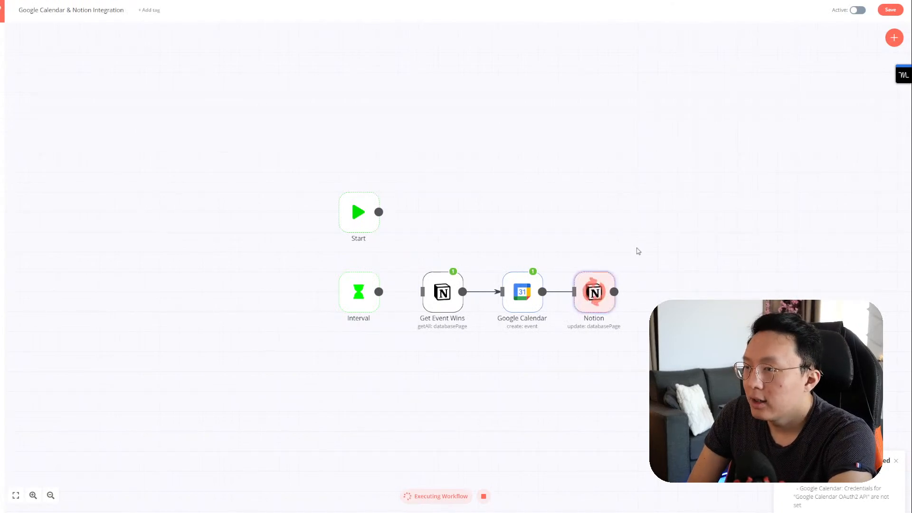
click(285, 1)
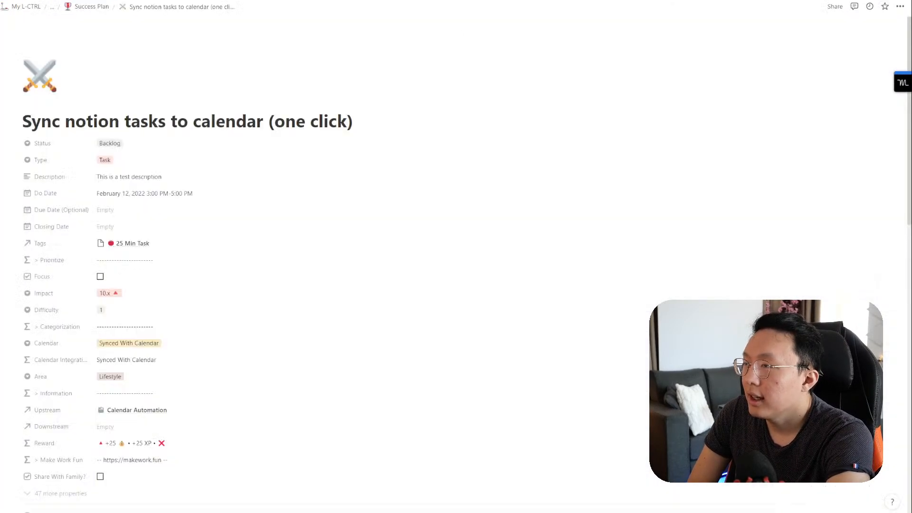
Step: Delete the Calendar Integration property from the Notion task page
scroll(263, 230, down, 1)
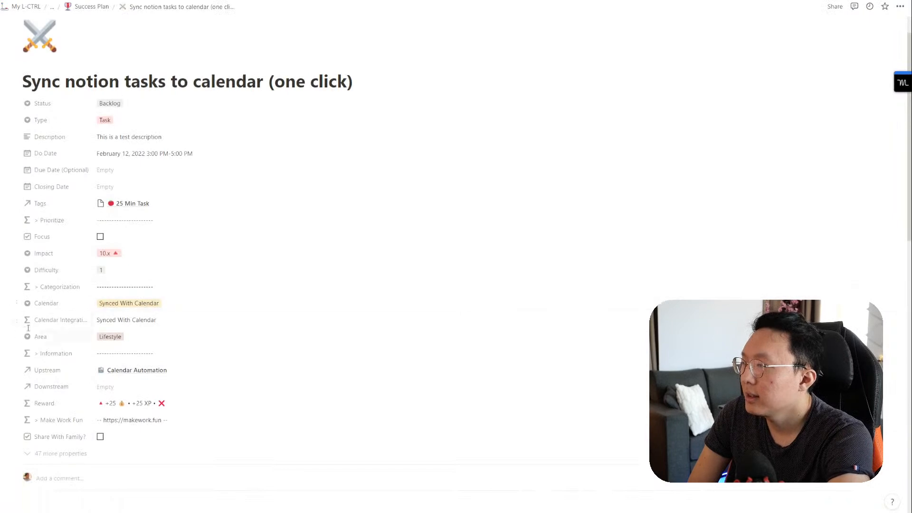
click(15, 320)
click(50, 428)
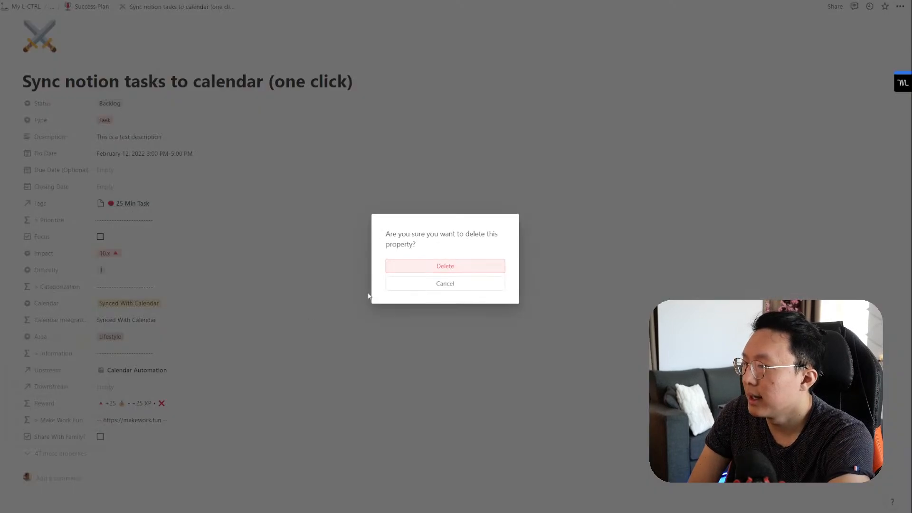
click(400, 270)
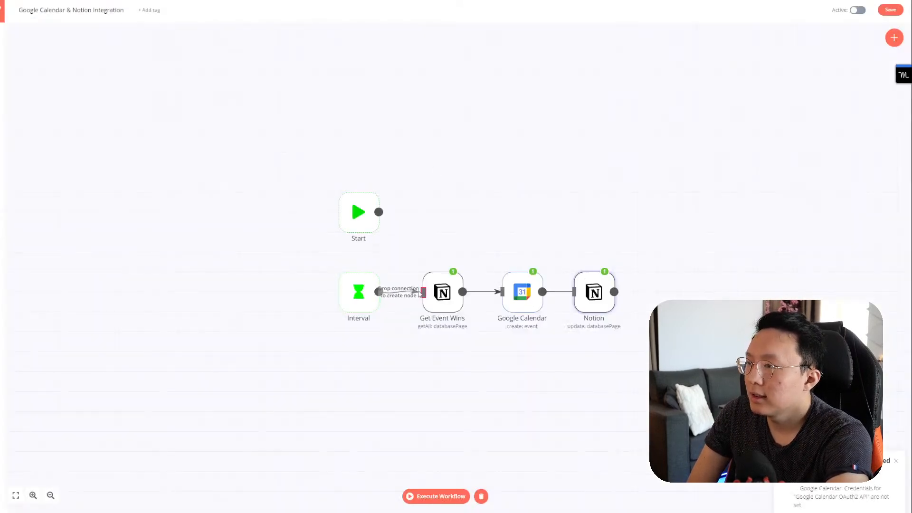
Step: Save and activate the n8n workflow, then set the Notion task's Calendar to Push To Calendar
click(890, 10)
click(862, 13)
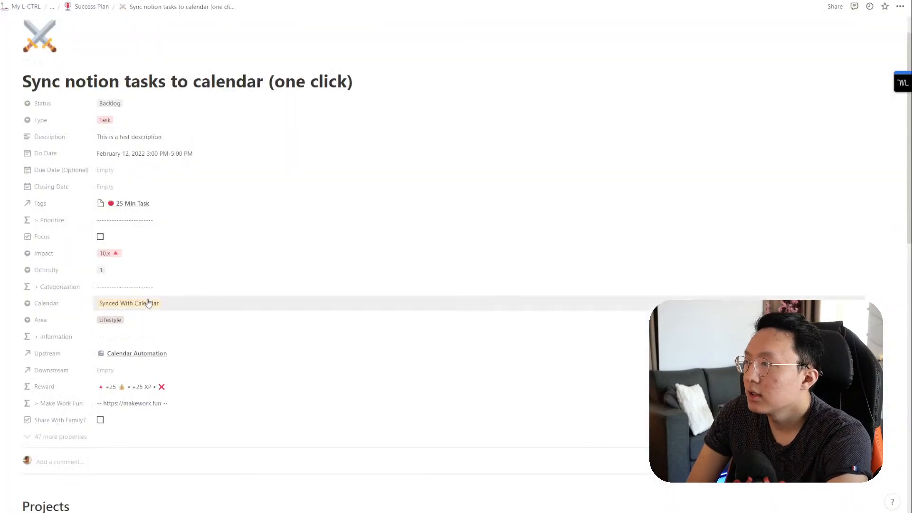
click(148, 303)
click(138, 331)
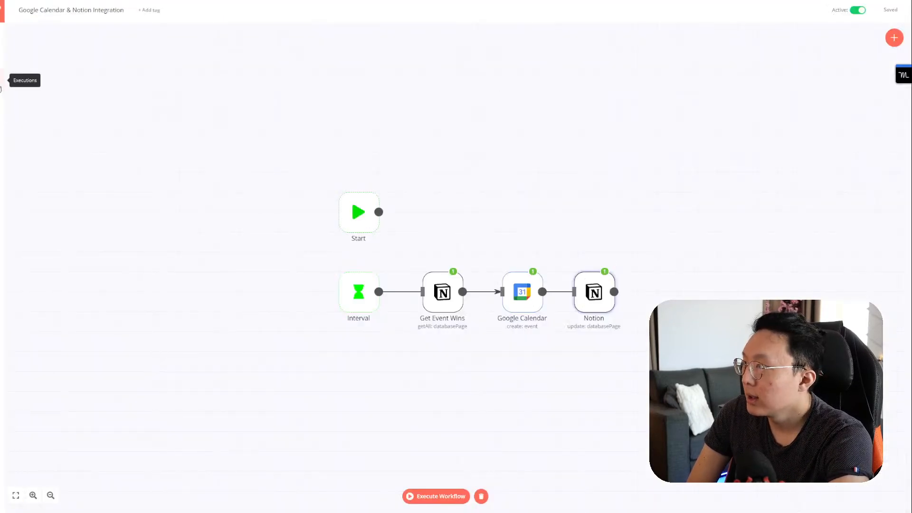
Step: Look over the executions list and the Interval trigger's settings
click(3, 81)
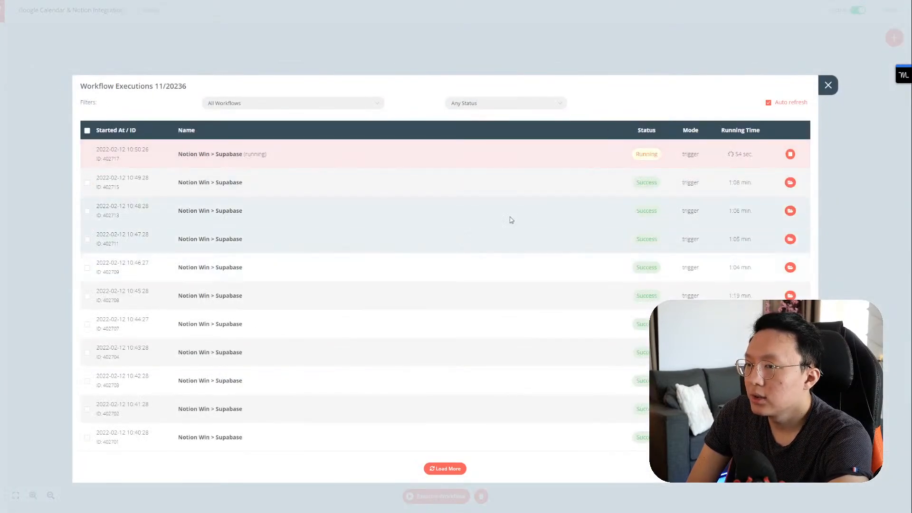
click(827, 86)
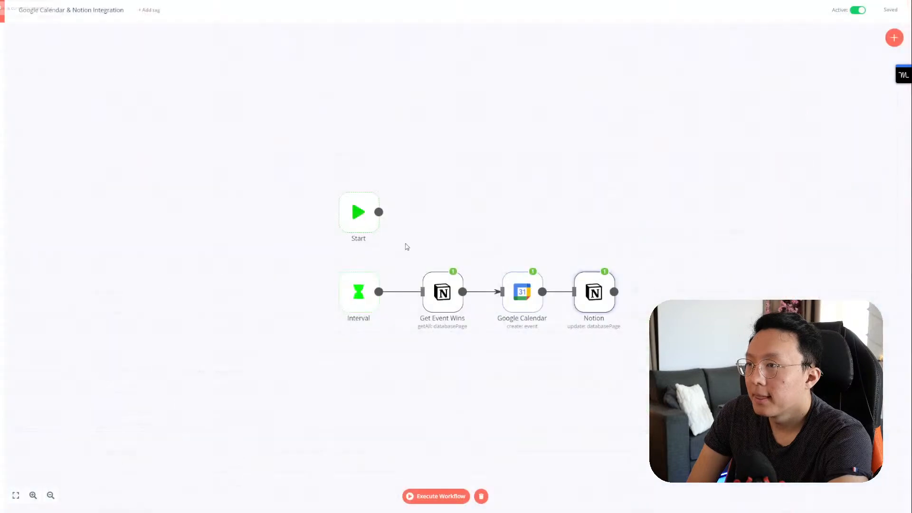
double_click(360, 294)
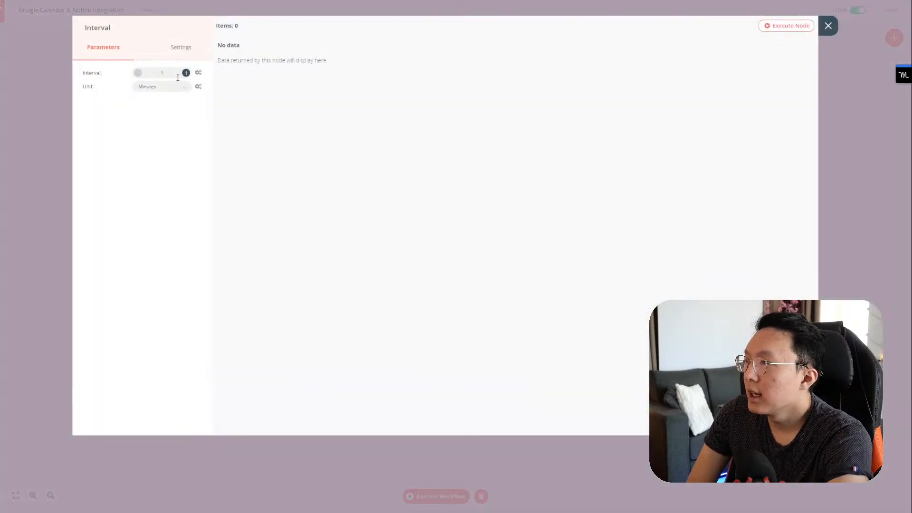
click(856, 34)
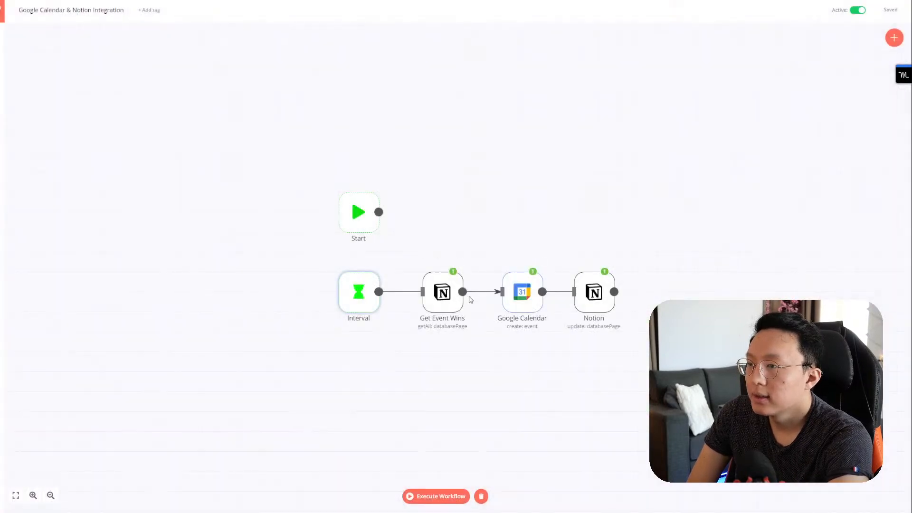
Step: Filter executions to Google Calendar & Notion Integration, then switch to the Motion calendar
click(10, 81)
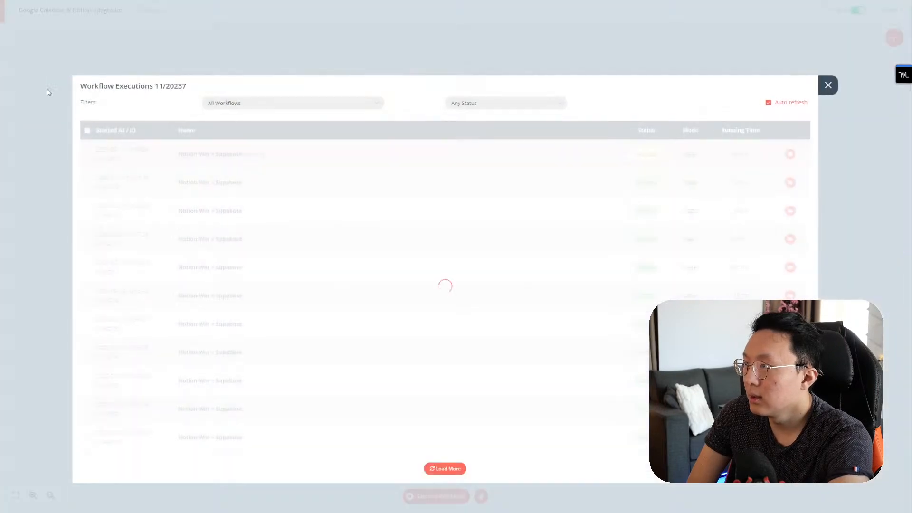
click(324, 110)
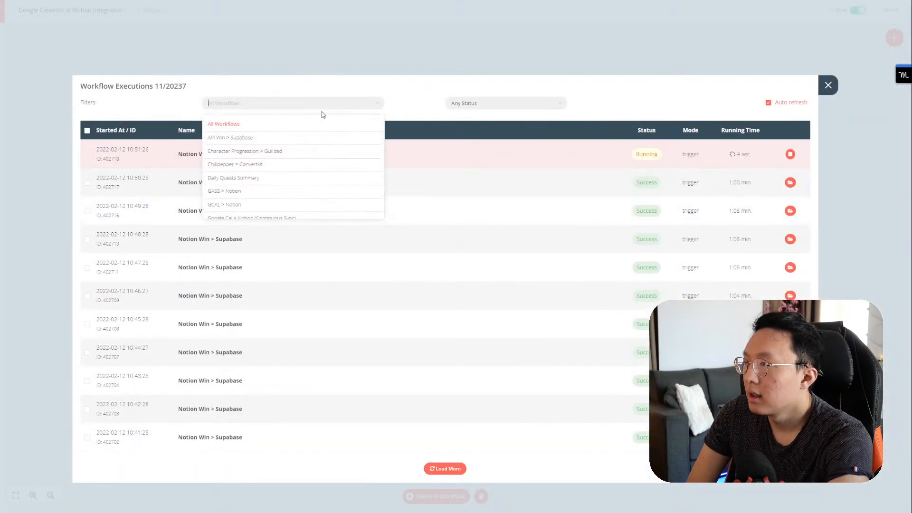
scroll(297, 169, down, 2)
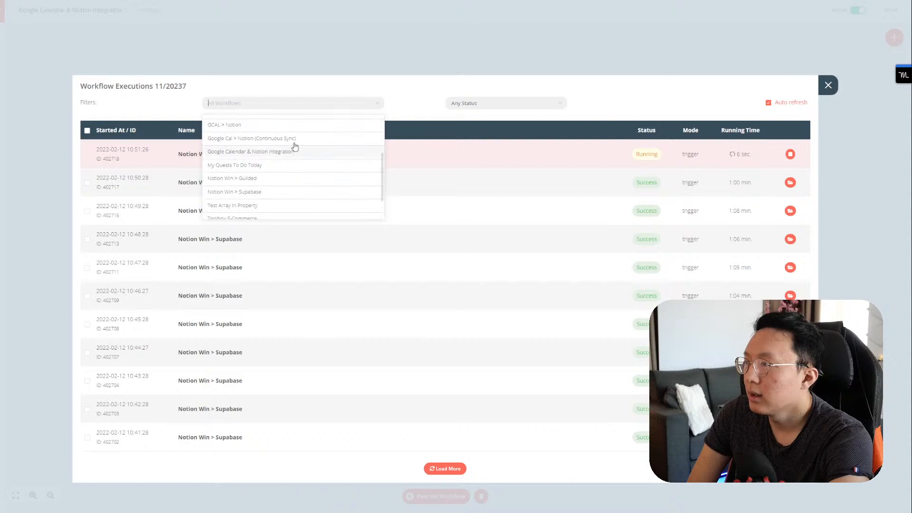
scroll(298, 171, up, 3)
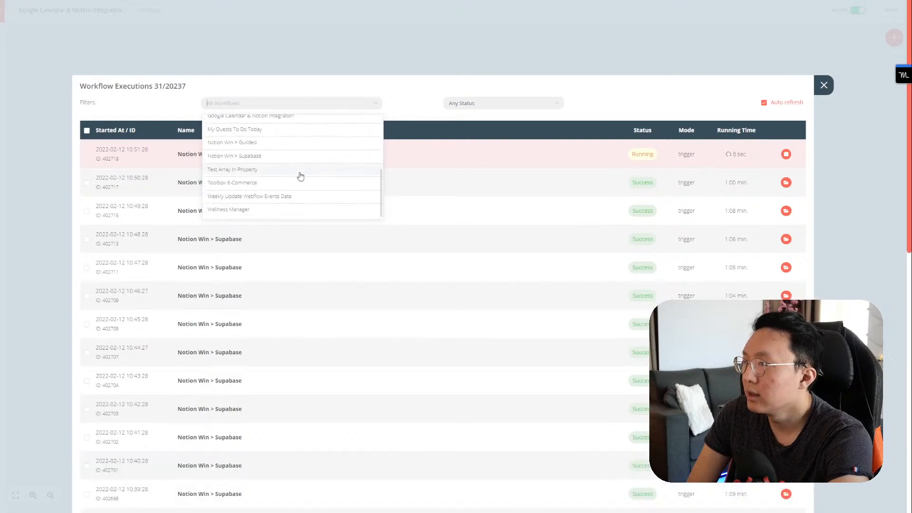
scroll(278, 168, down, 3)
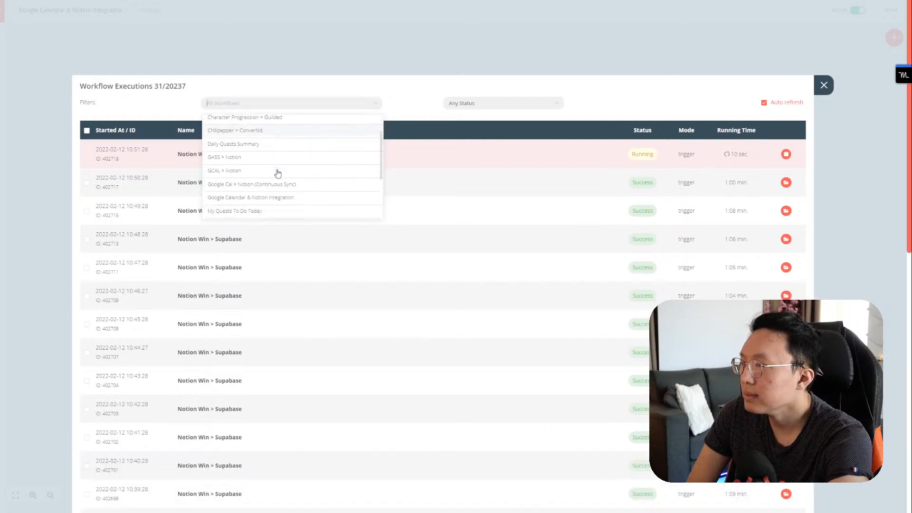
click(285, 192)
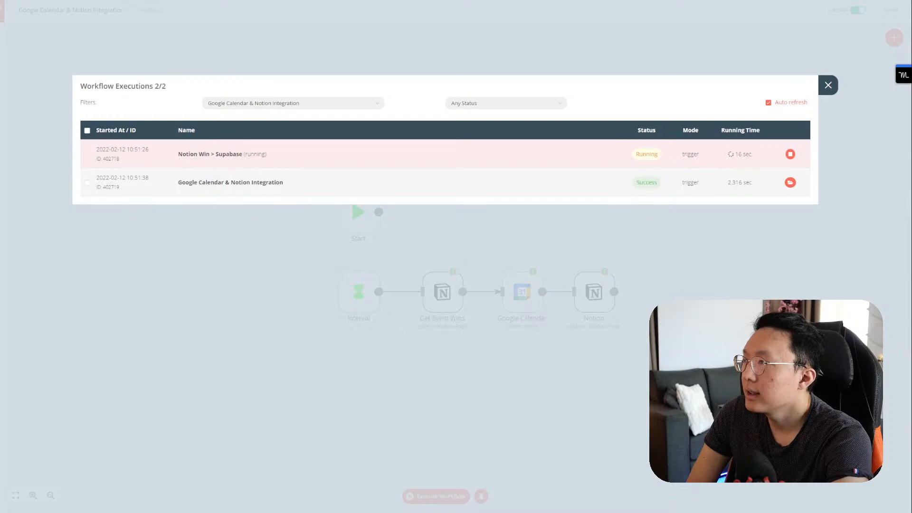
key(ctrl+Tab)
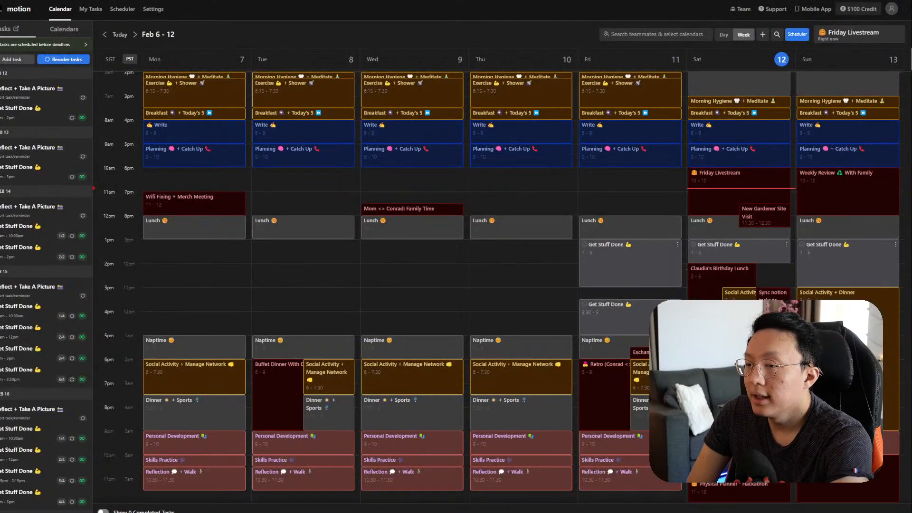
Step: After viewing the Motion event, change 'one' to 'two' in the task title and reset Calendar to Push To Calendar
click(773, 308)
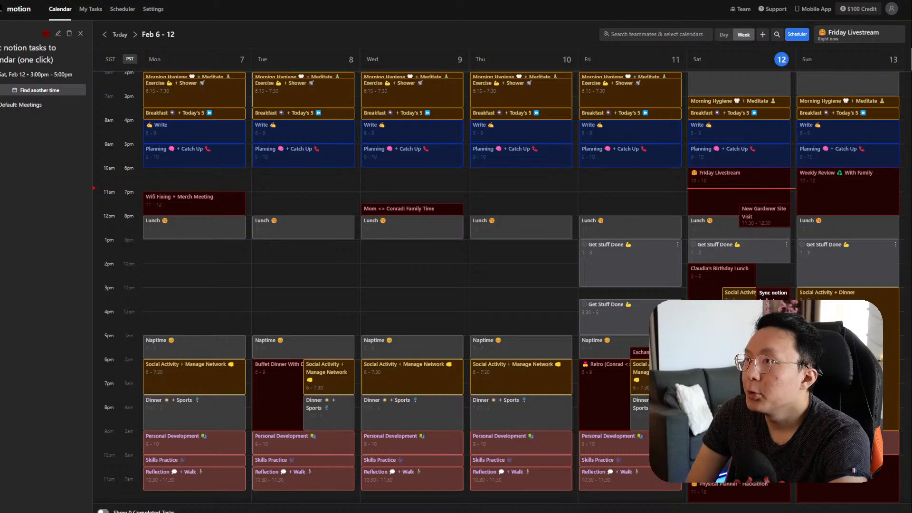
key(ctrl+Tab)
click(350, 83)
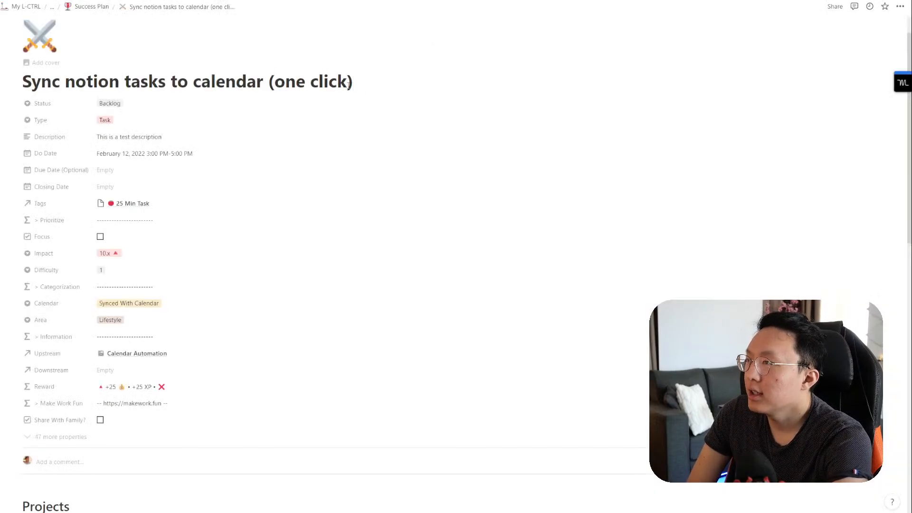
double_click(287, 81)
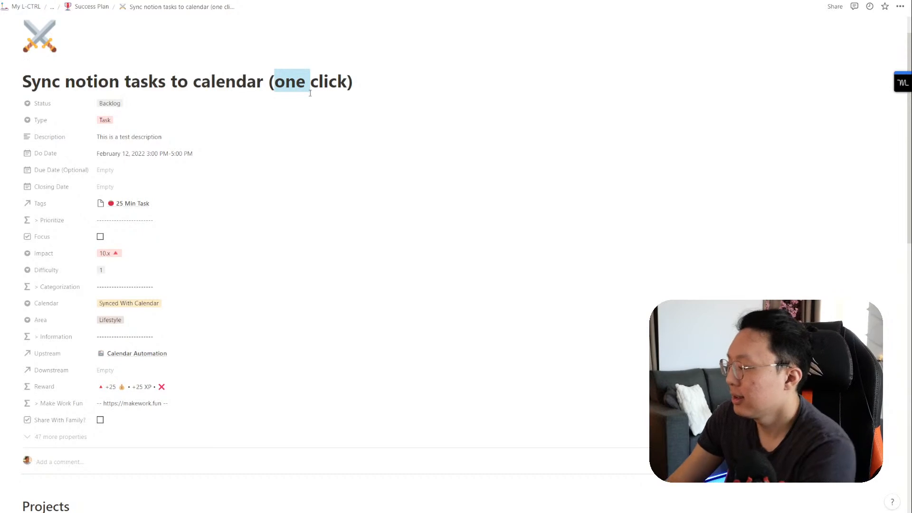
text(twi)
key(BackSpace)
key(BackSpace)
text(o)
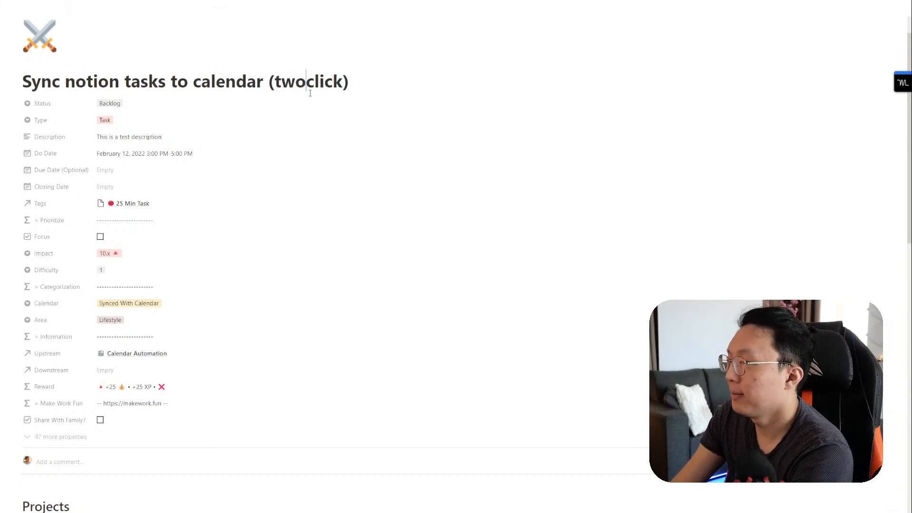
click(152, 306)
click(118, 328)
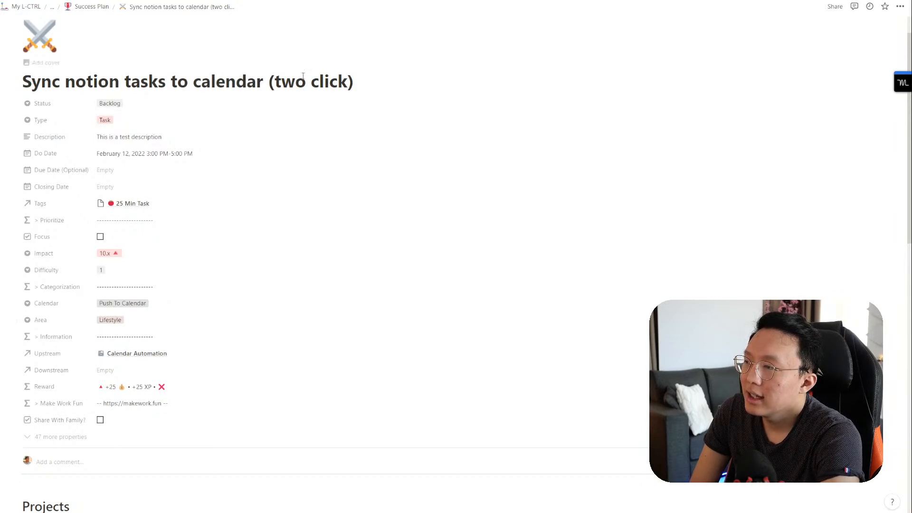
Step: Dismiss the workflow filter dropdown and close the Workflow Executions list
click(317, 256)
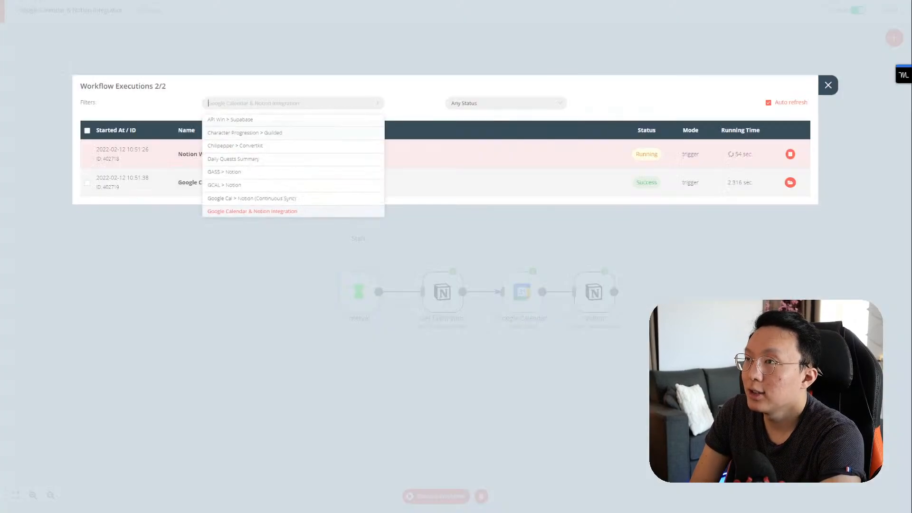
click(512, 91)
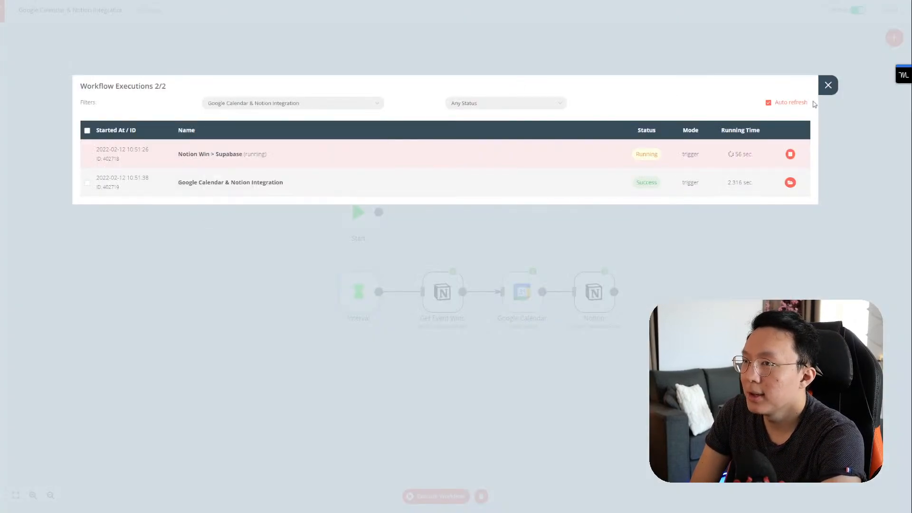
click(827, 86)
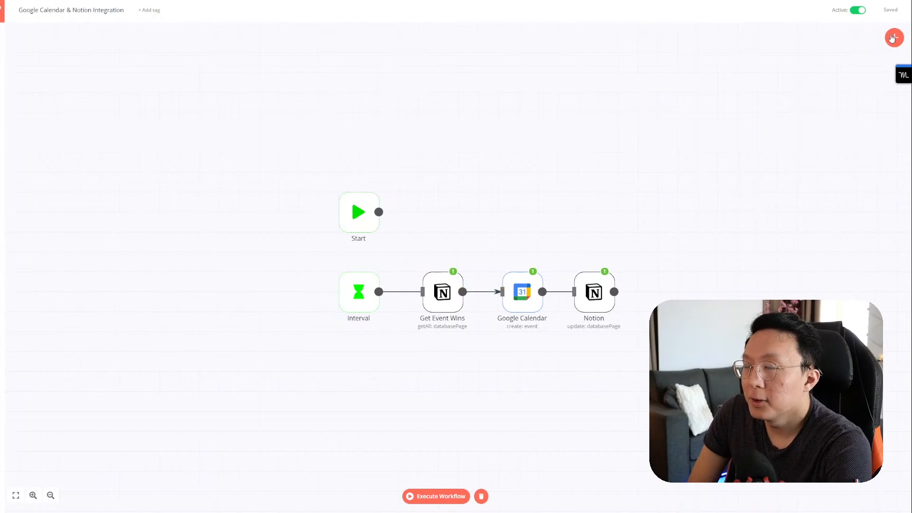
Step: Add an IF node to the workflow via the node search
click(894, 38)
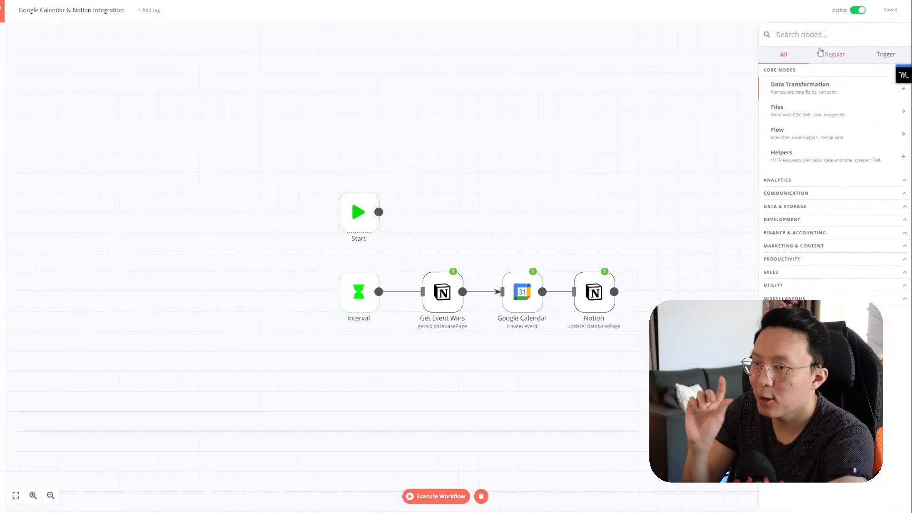
text(filter)
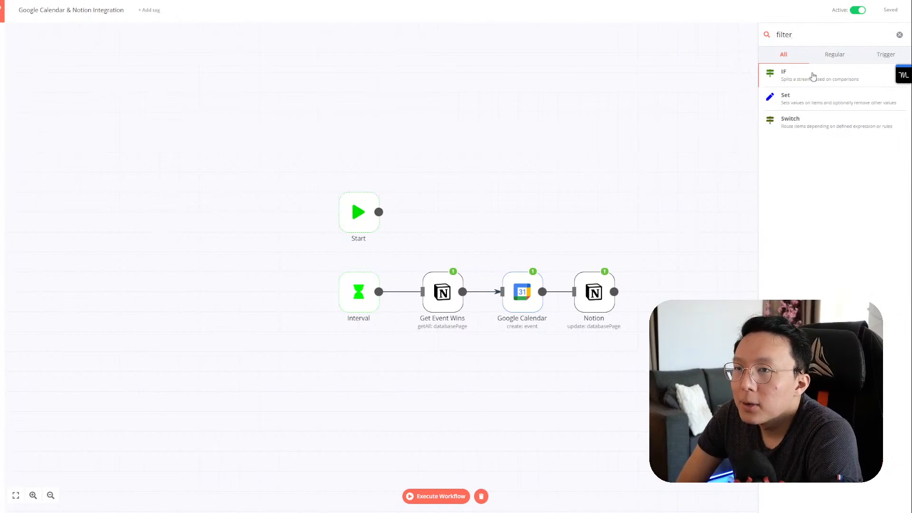
click(814, 77)
click(828, 24)
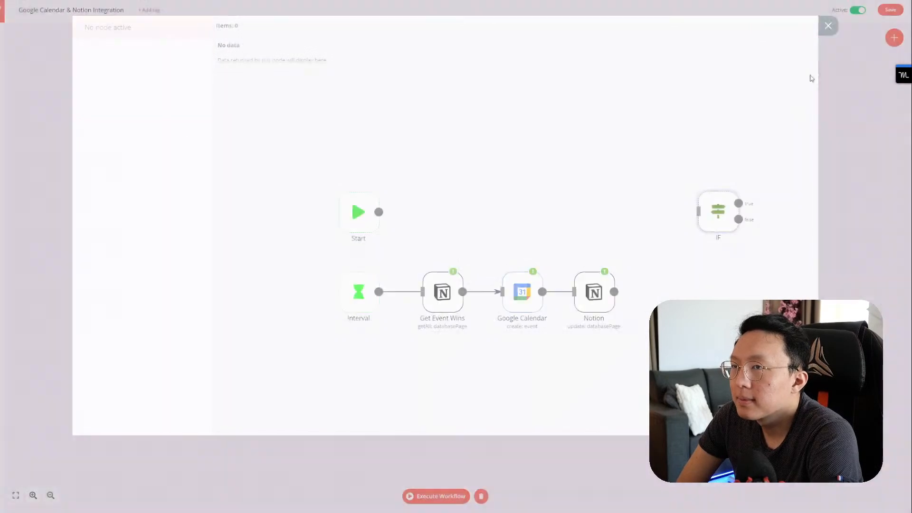
drag(725, 223, 481, 228)
Step: Remove the Get Event Wins → Google Calendar link and place the IF node after Get Event Wins
click(482, 291)
drag(637, 322, 524, 264)
mouse_move(532, 295)
mouse_down()
mouse_move(628, 291)
mouse_move(532, 288)
mouse_up()
drag(594, 295, 718, 255)
drag(522, 291, 629, 260)
drag(475, 222, 508, 296)
Step: Rename the IF node to 'IF updating' and reposition the Google Calendar and Notion nodes
double_click(511, 296)
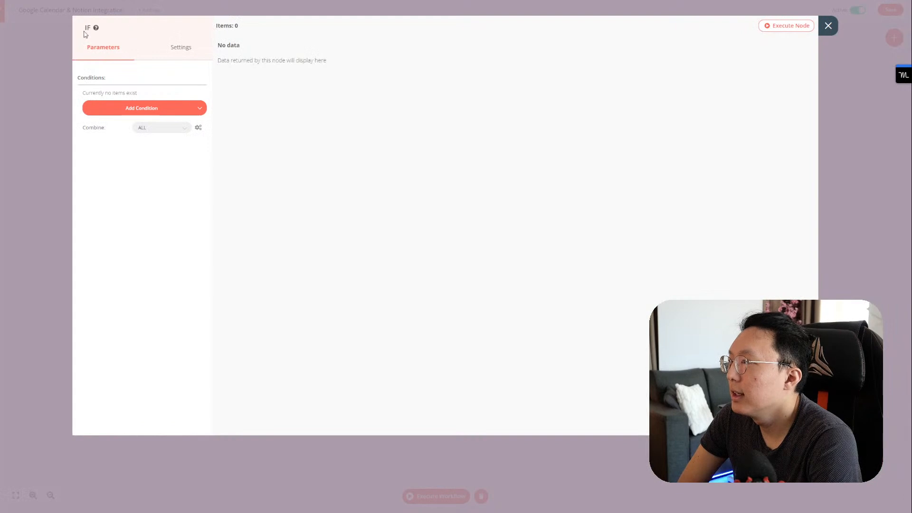
click(88, 29)
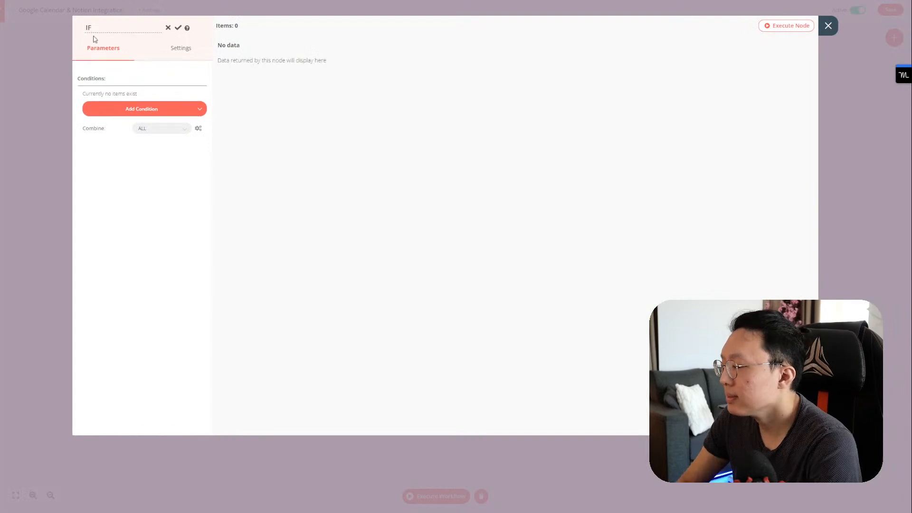
text(updating)
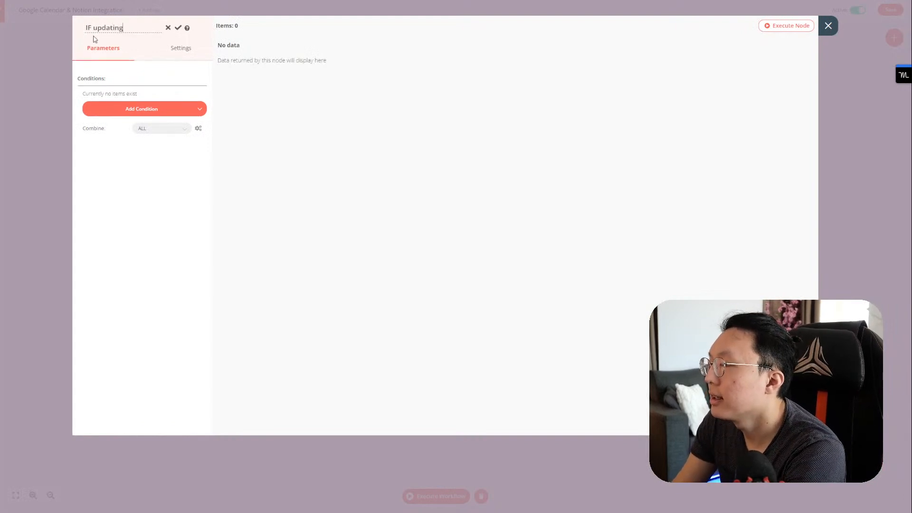
click(178, 30)
key(Escape)
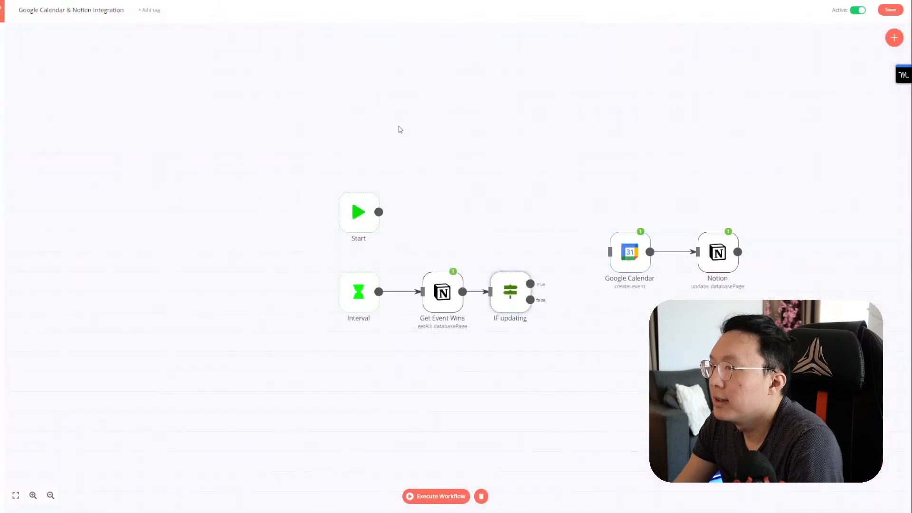
click(532, 283)
click(685, 280)
drag(761, 313, 573, 203)
mouse_move(629, 266)
mouse_down()
mouse_move(605, 346)
mouse_move(611, 270)
mouse_up()
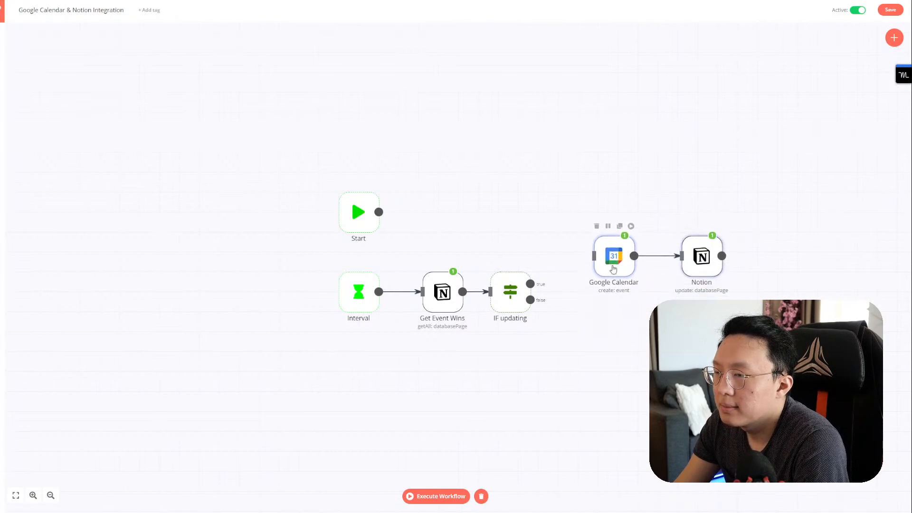
Step: Rename the IF node to 'IF new event'
double_click(517, 309)
click(113, 28)
double_click(113, 28)
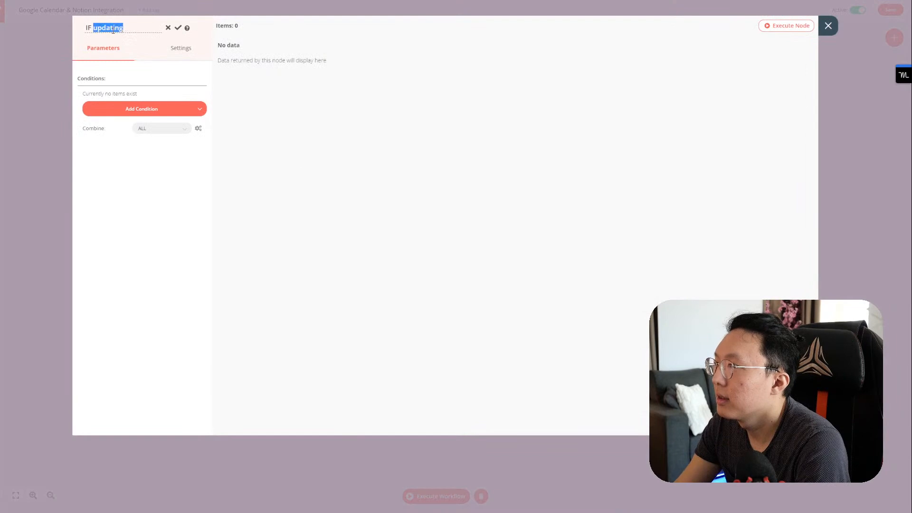
text(new event)
click(175, 30)
key(Escape)
Step: Connect the IF true output to Google Calendar, align the nodes, then save and deactivate the workflow
drag(531, 283, 593, 255)
drag(739, 305, 606, 224)
drag(616, 260, 611, 252)
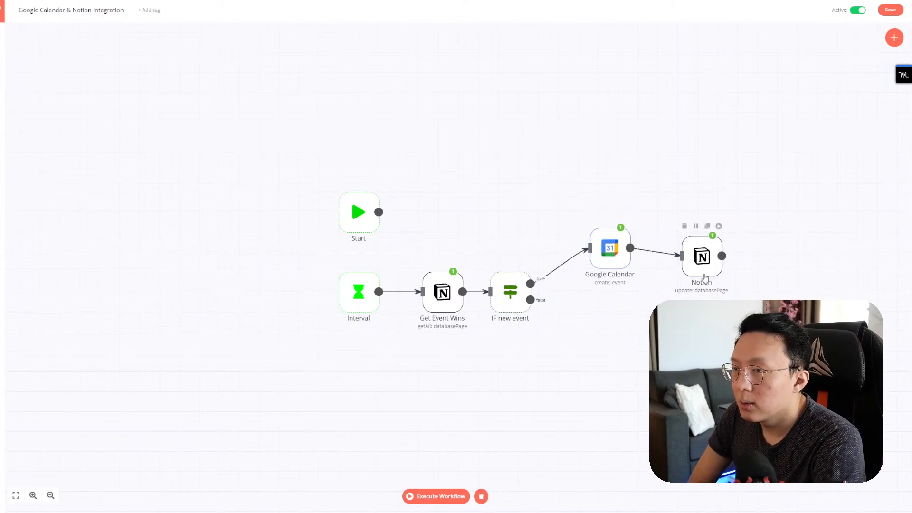
drag(705, 278, 701, 269)
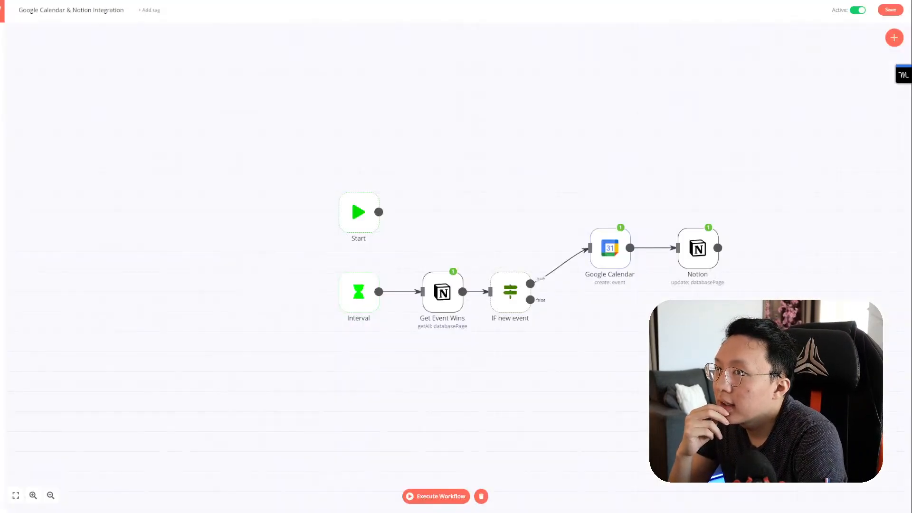
click(890, 9)
click(858, 10)
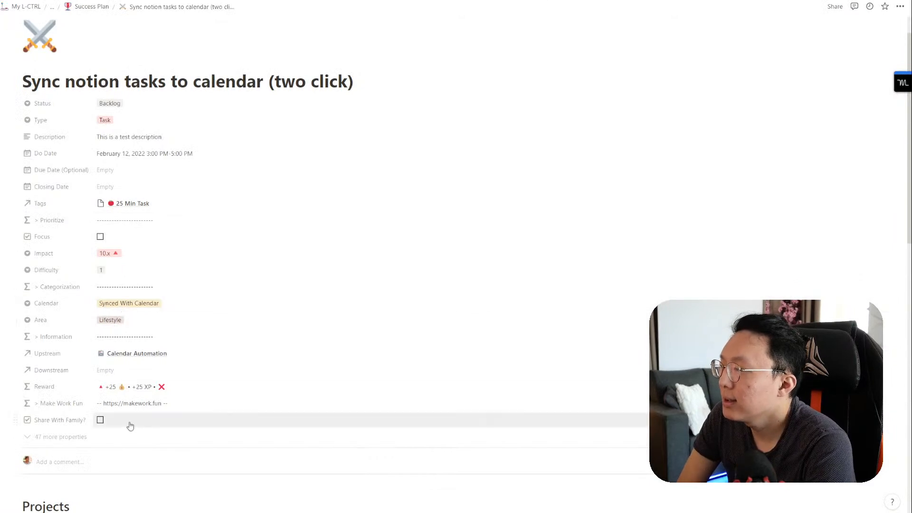
click(42, 304)
text(Share With Calendar?)
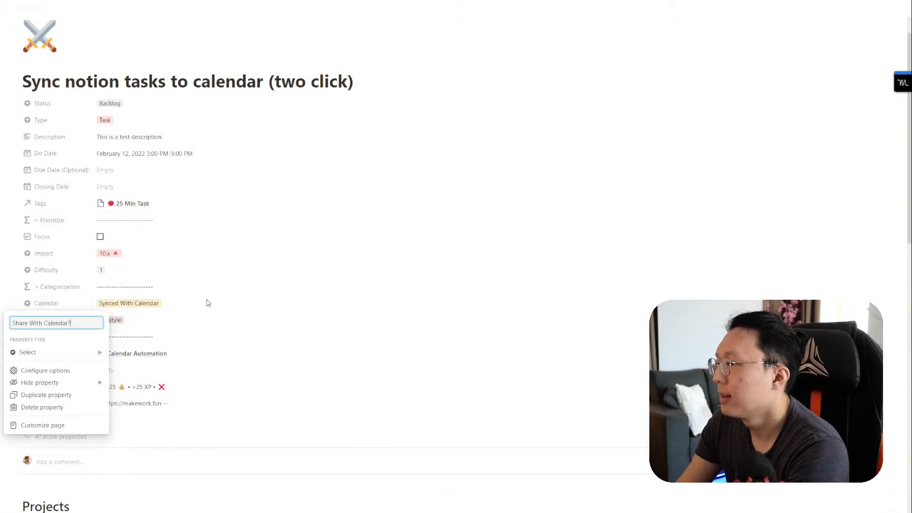
key(BackSpace)
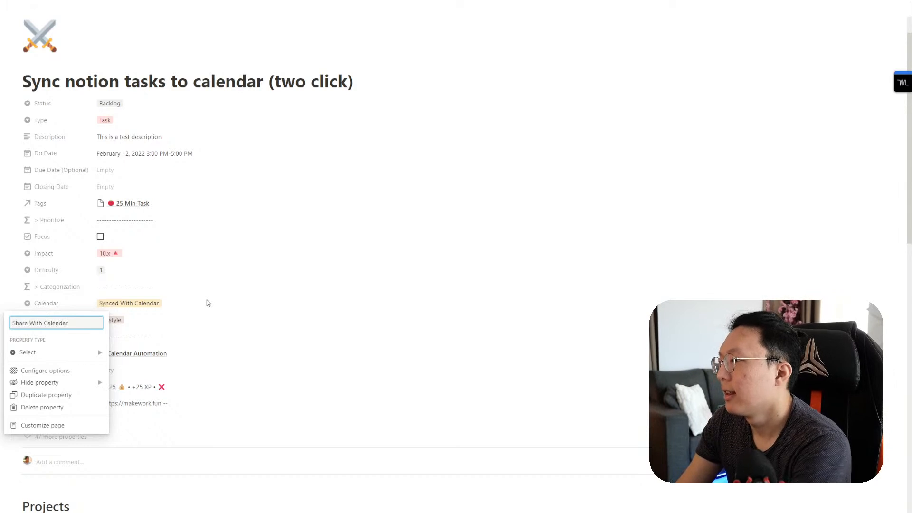
click(190, 320)
click(67, 306)
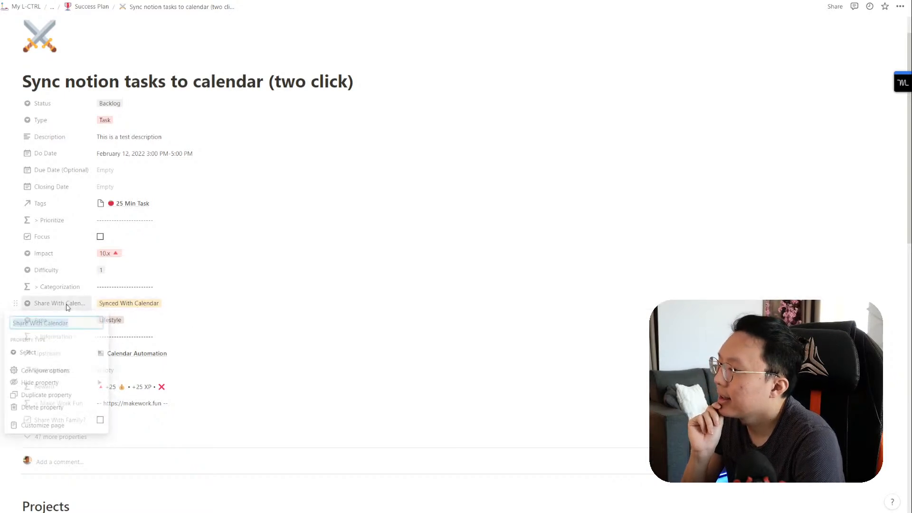
text(Calendar)
key(Return)
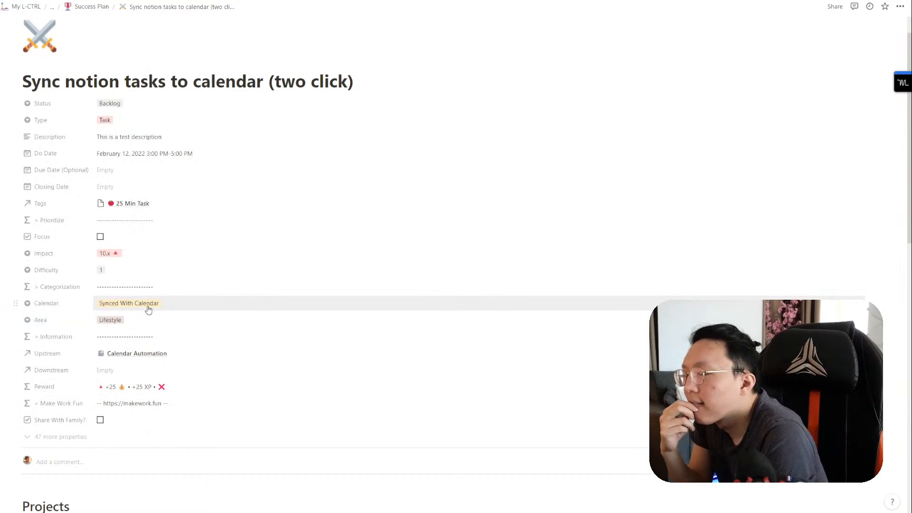
Step: Open the Calendar options and colour Synced With Calendar green
click(154, 306)
click(187, 285)
click(180, 306)
click(193, 285)
click(186, 305)
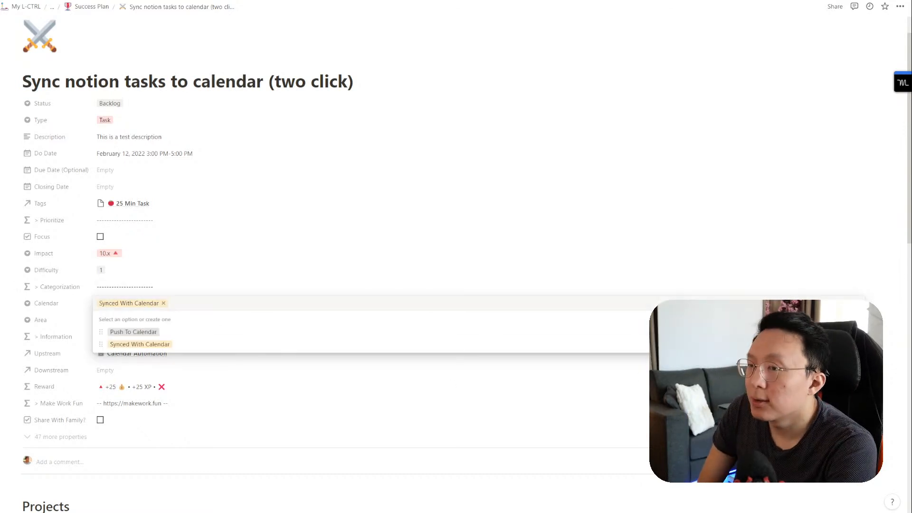
click(858, 344)
click(827, 282)
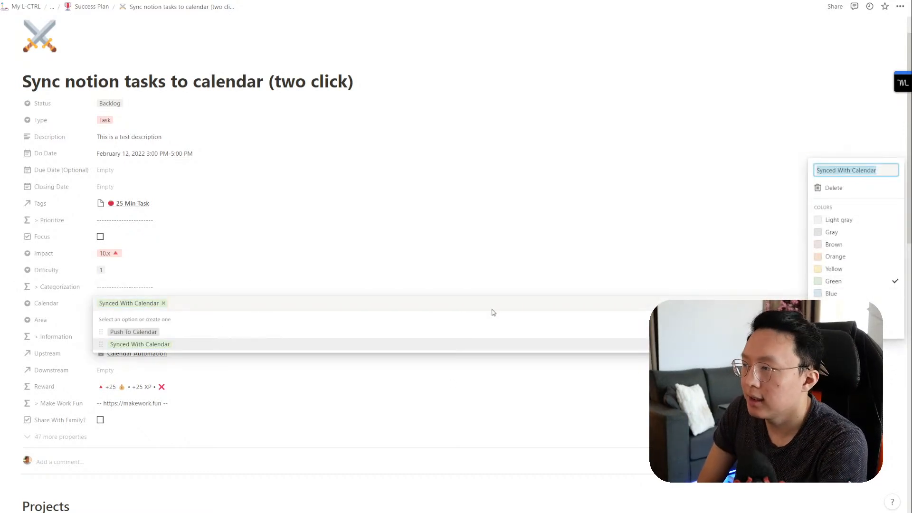
click(494, 312)
Step: Colour Push To Calendar yellow and close the options list
click(858, 331)
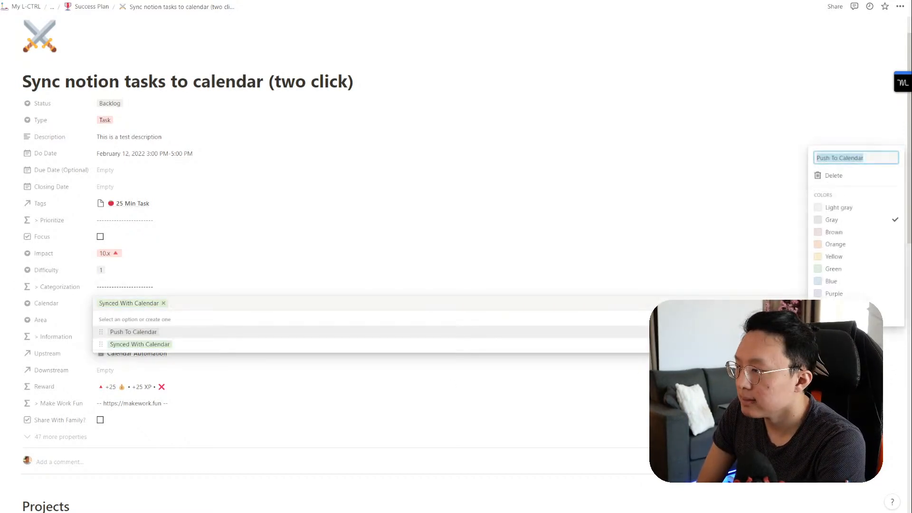
click(848, 257)
click(541, 234)
click(393, 284)
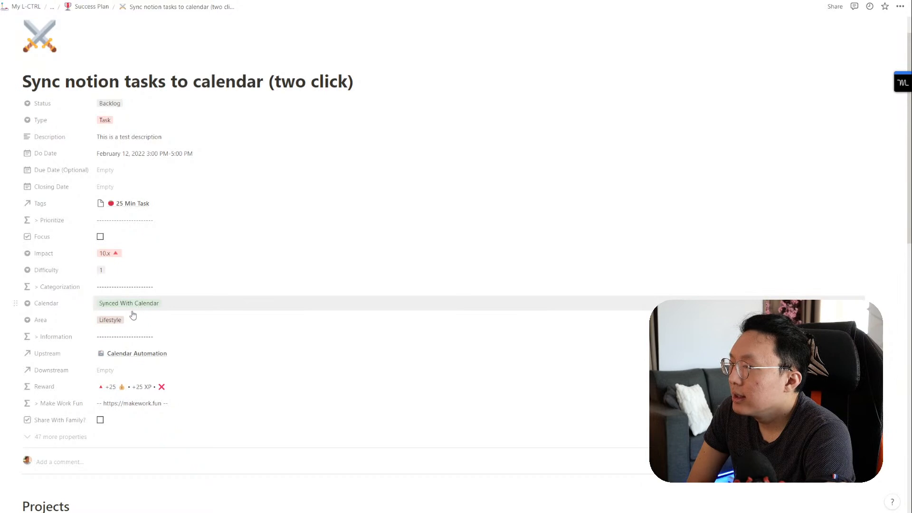
Step: Duplicate the Calendar property and rename the copy to Calendar ID
click(16, 302)
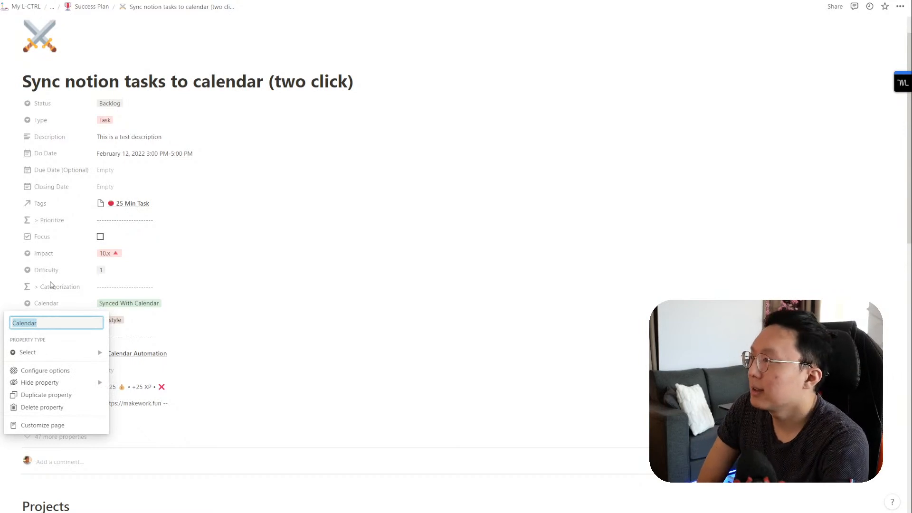
click(61, 397)
click(90, 317)
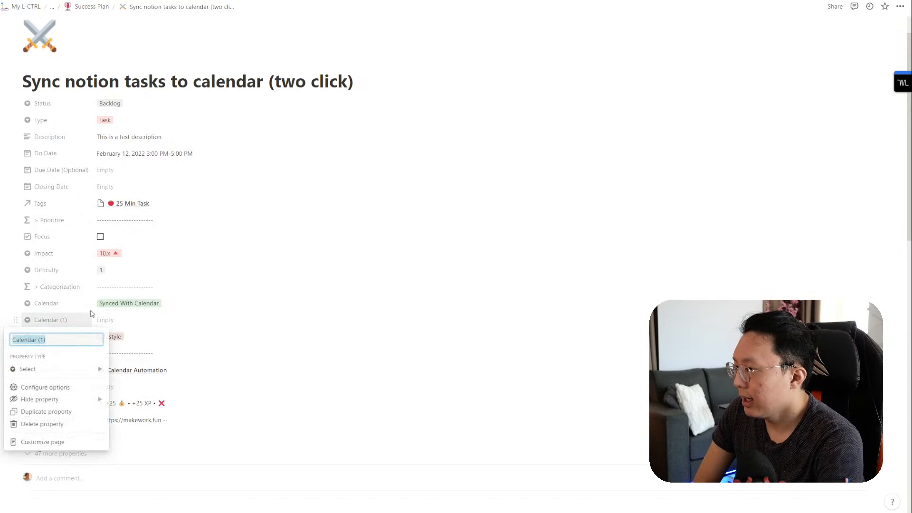
text(Google)
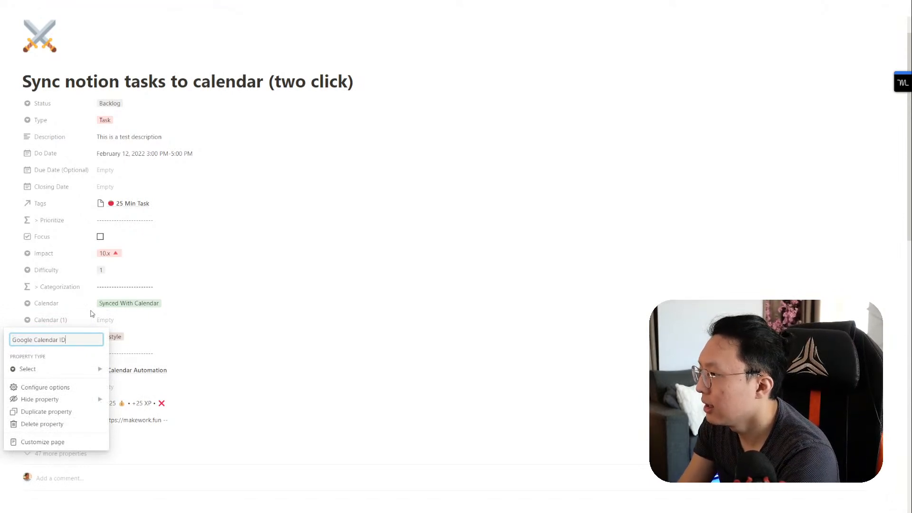
key(ctrl+shift+Left)
key(BackSpace)
double_click(56, 339)
text(URL)
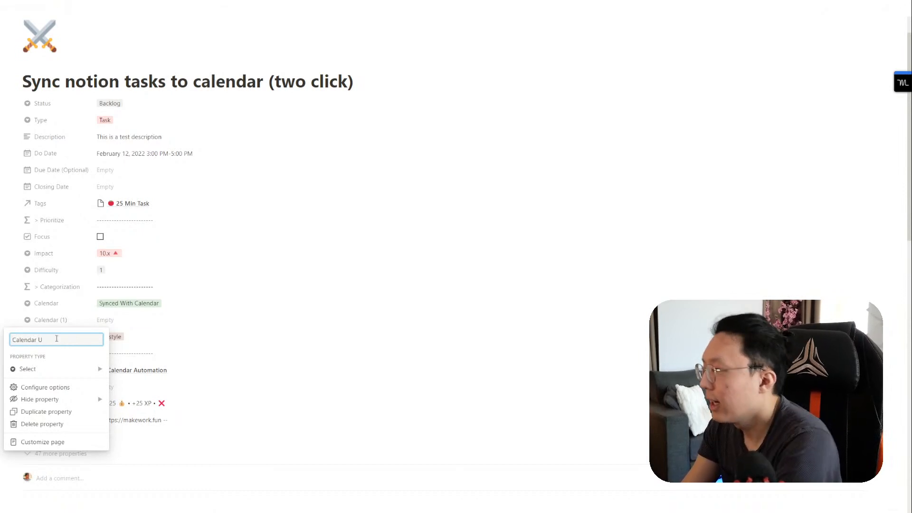
Step: Change the Calendar ID property's type to Text
click(64, 369)
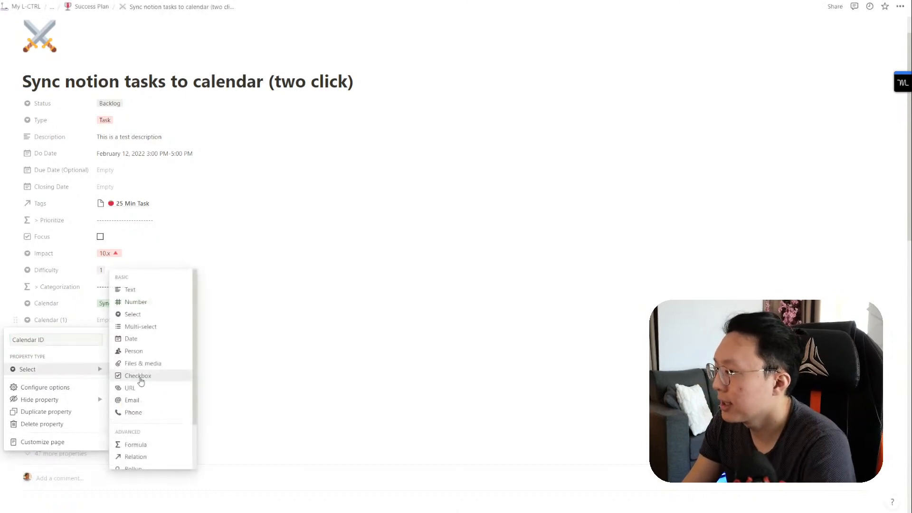
scroll(163, 377, down, 3)
scroll(161, 395, up, 3)
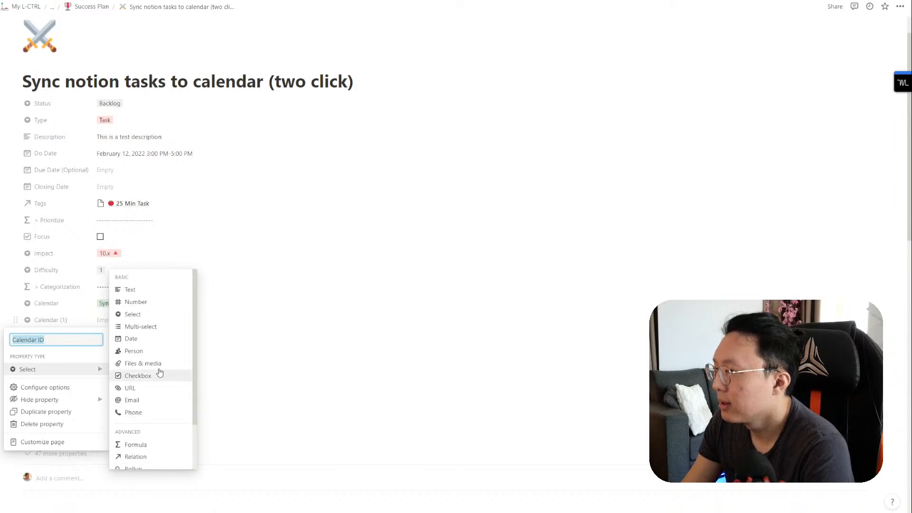
click(179, 290)
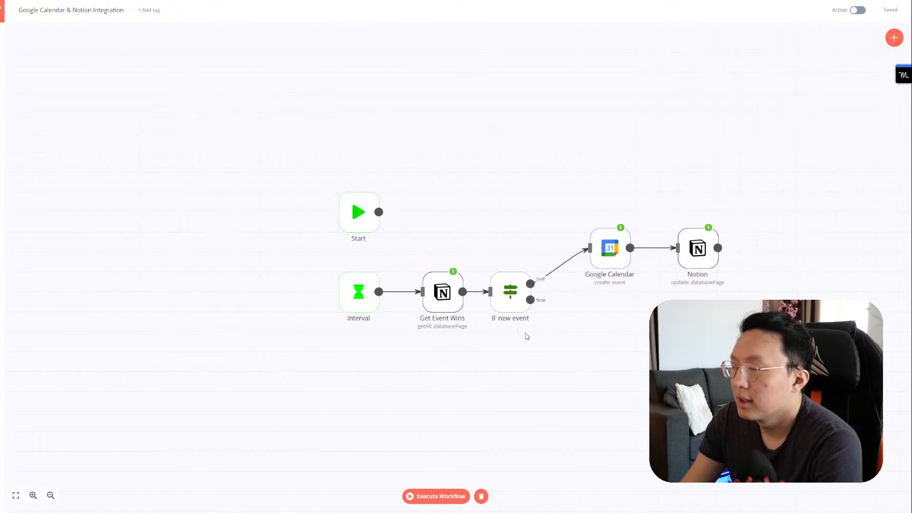
Step: Add a String condition to IF new event whose Value 1 expression references a Get Event Wins field
double_click(506, 293)
click(197, 108)
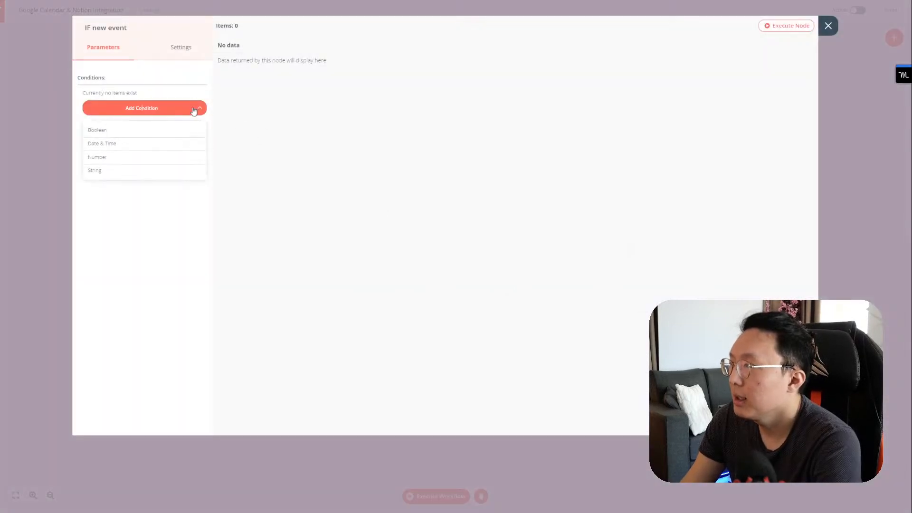
click(147, 170)
click(198, 128)
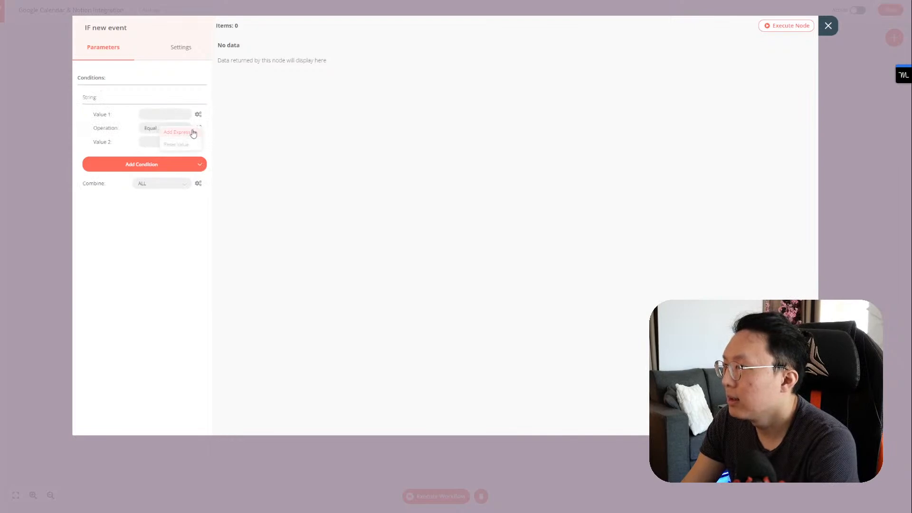
click(192, 135)
click(98, 152)
click(113, 164)
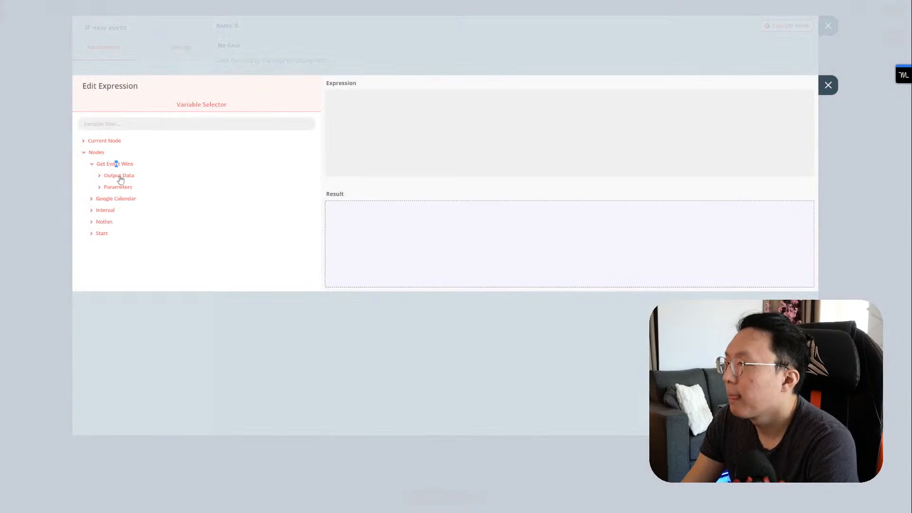
click(120, 176)
click(123, 188)
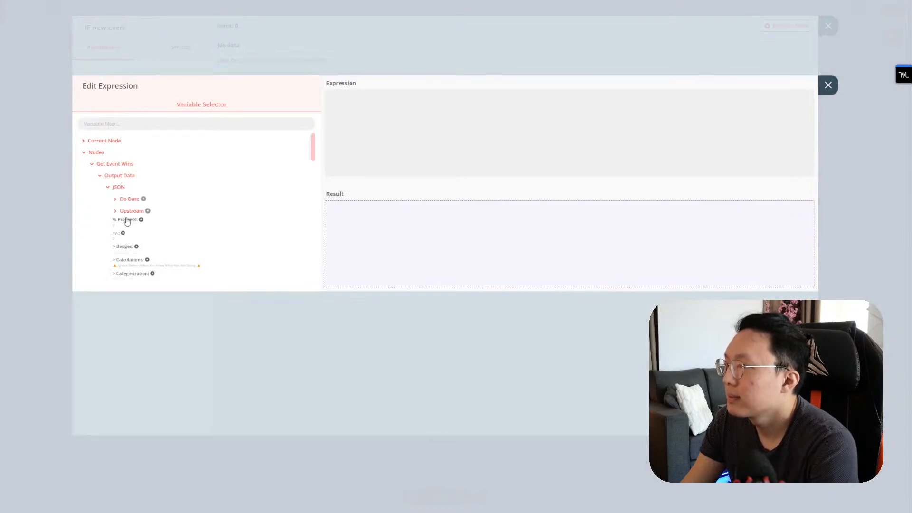
click(120, 189)
click(119, 199)
click(118, 200)
click(118, 187)
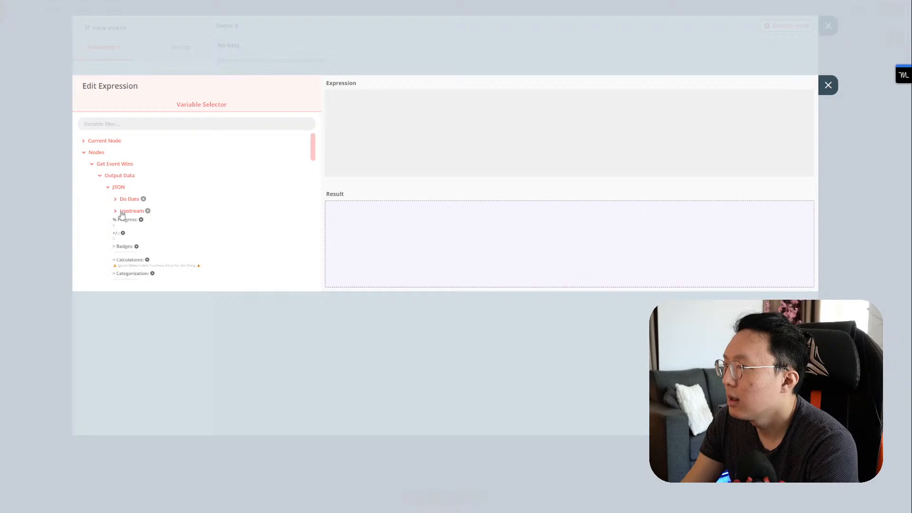
click(124, 246)
Step: Change the expression field to Calendar ID and set the condition operation to Is Empty
double_click(425, 98)
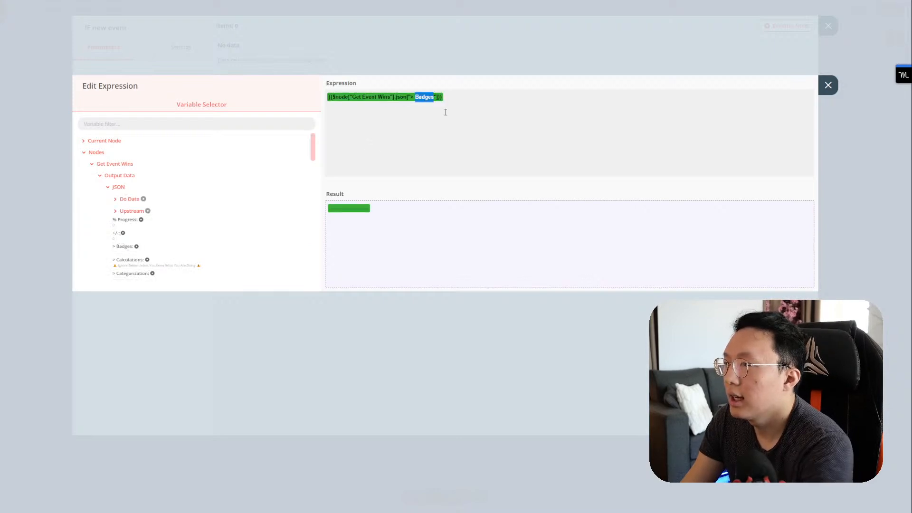
key(BackSpace)
key(BackSpace)
key(BackSpace)
text(Calendar)
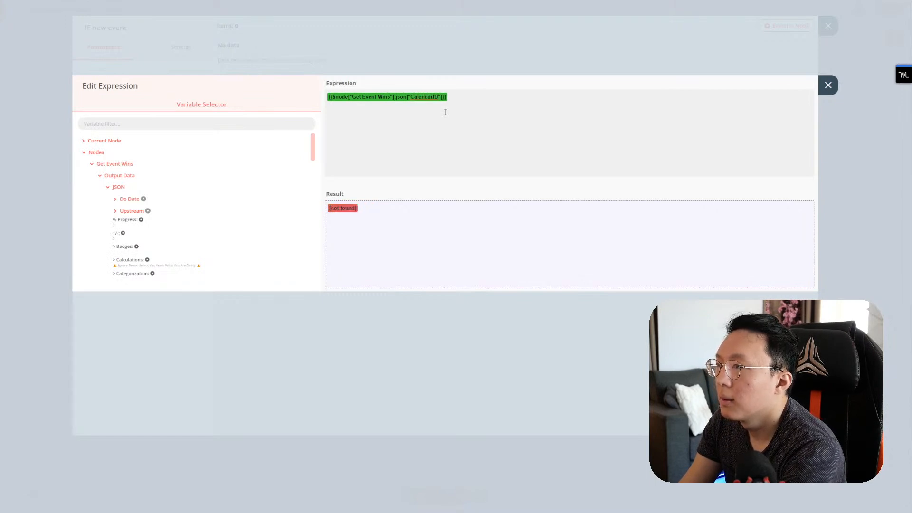
key(BackSpace)
scroll(235, 228, down, 10)
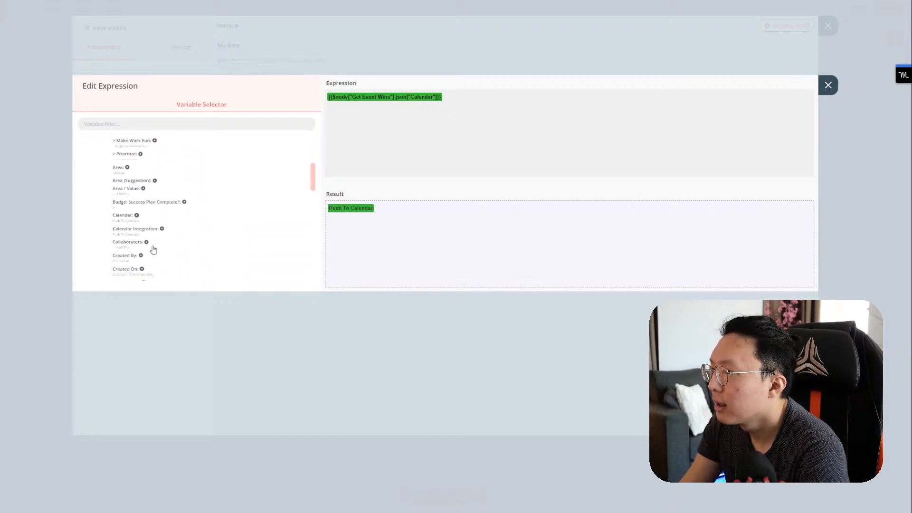
text(ID)
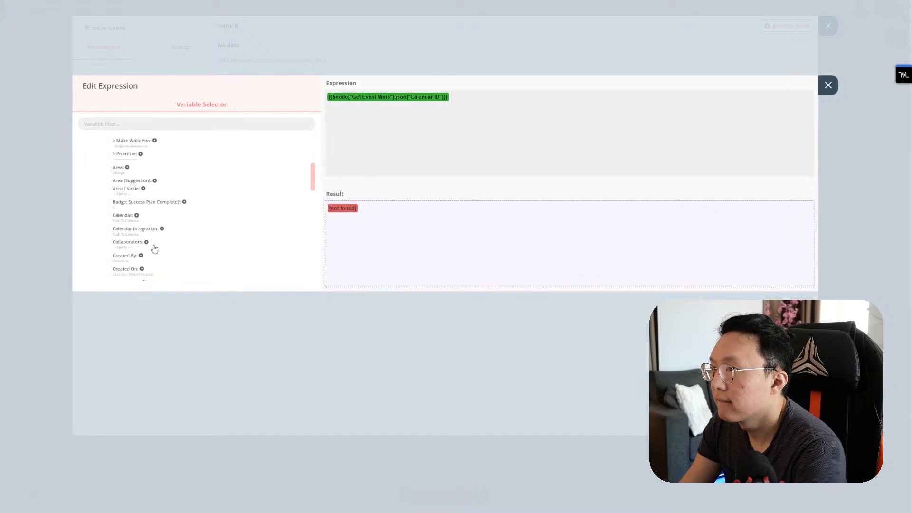
key(ctrl+Tab)
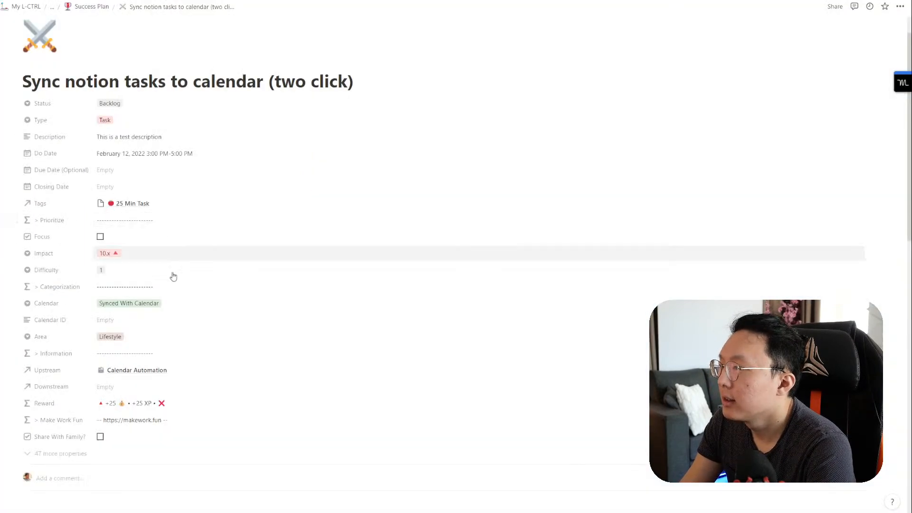
key(ctrl+Tab)
click(828, 85)
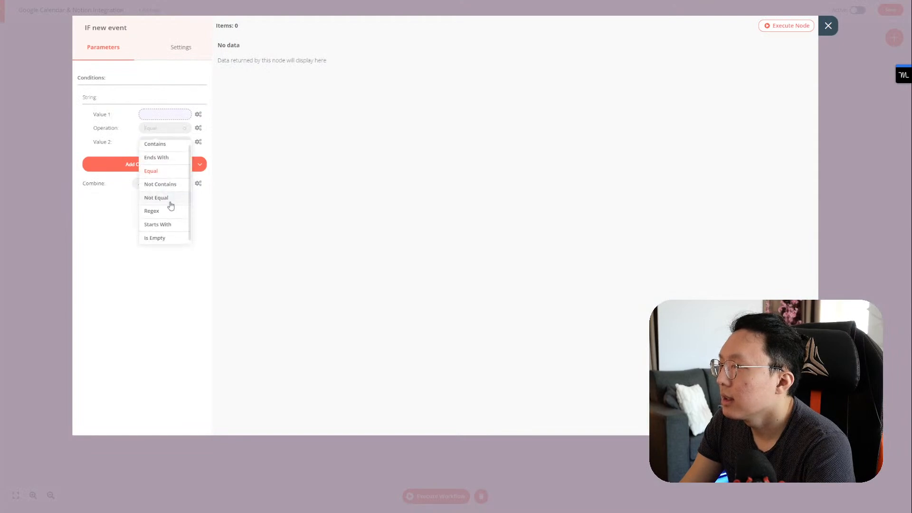
scroll(173, 200, down, 1)
click(171, 233)
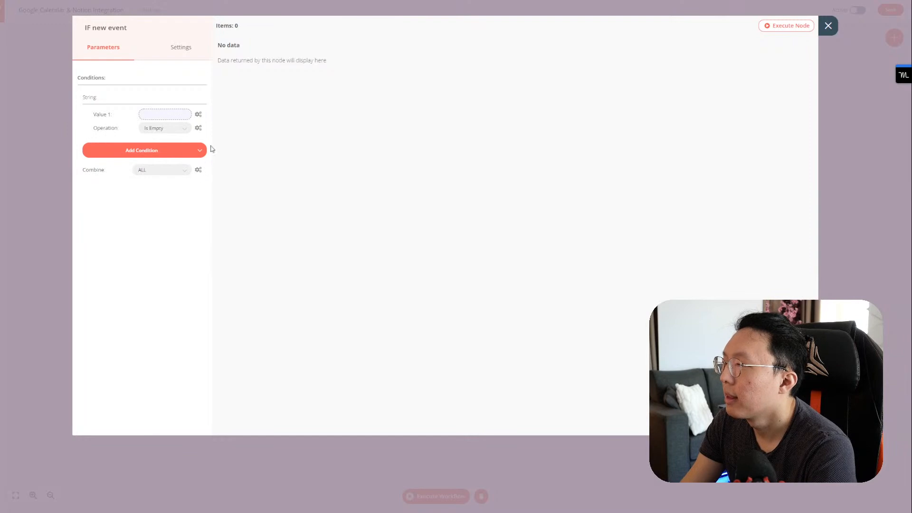
click(828, 27)
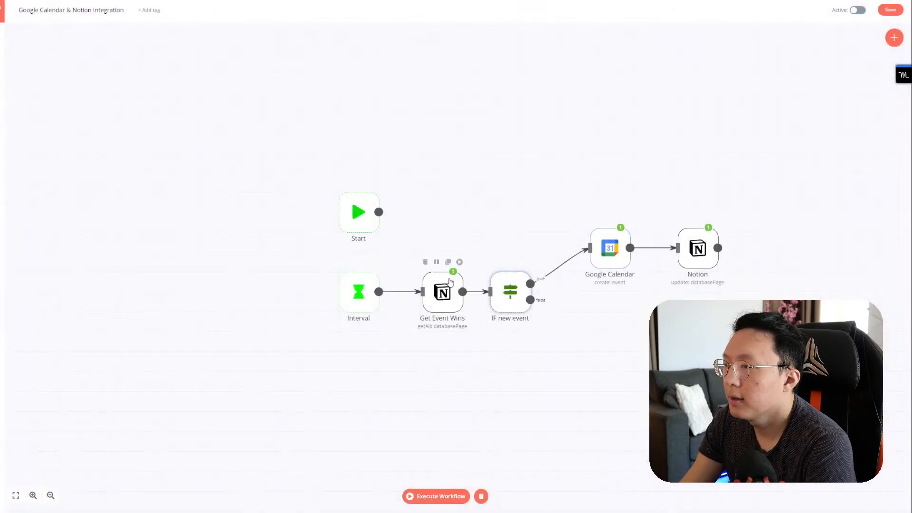
Step: Execute the workflow and reset the Notion task's Calendar to Push To Calendar
click(459, 262)
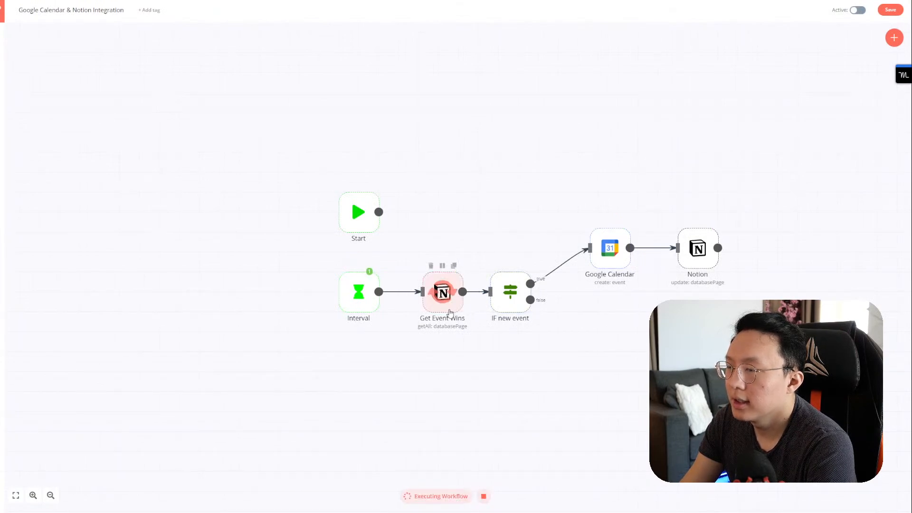
double_click(446, 306)
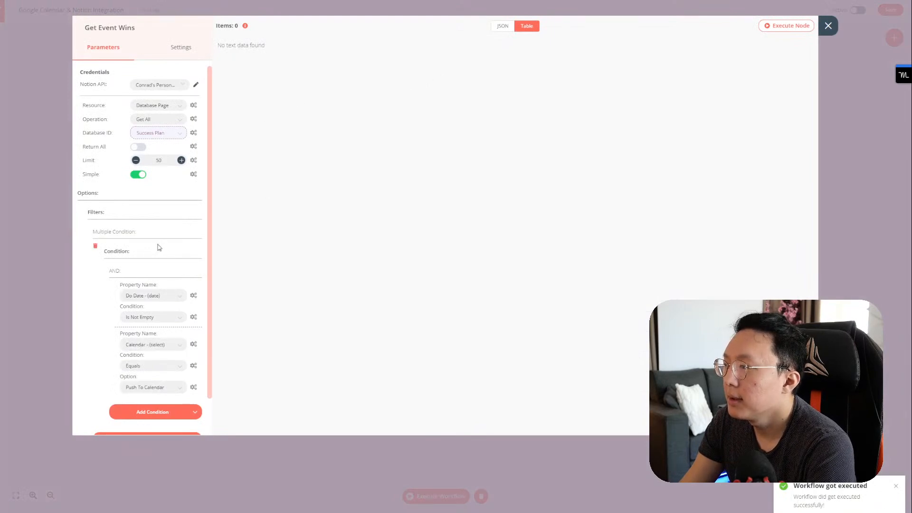
key(ctrl+Tab)
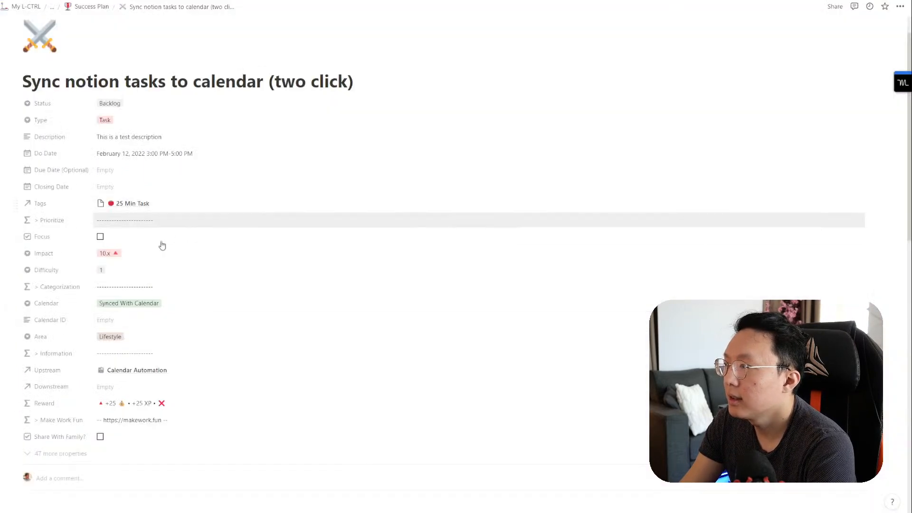
click(142, 307)
click(140, 333)
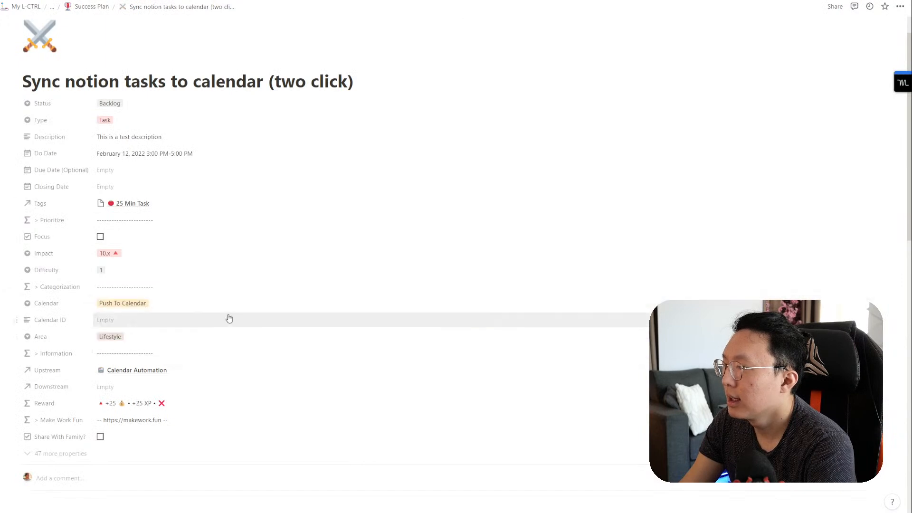
key(ctrl+Tab)
click(828, 26)
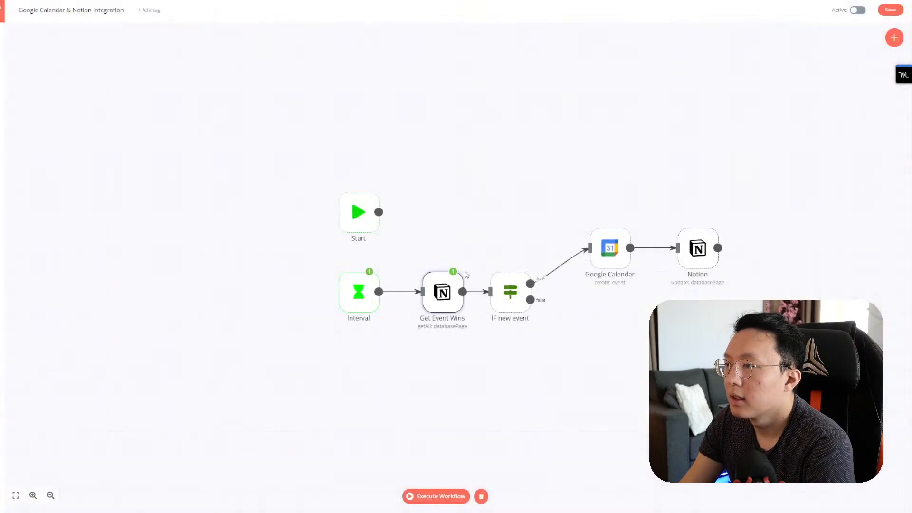
Step: Re-run Get Event Wins, confirm one task in its JSON output, then execute through Google Calendar
click(458, 264)
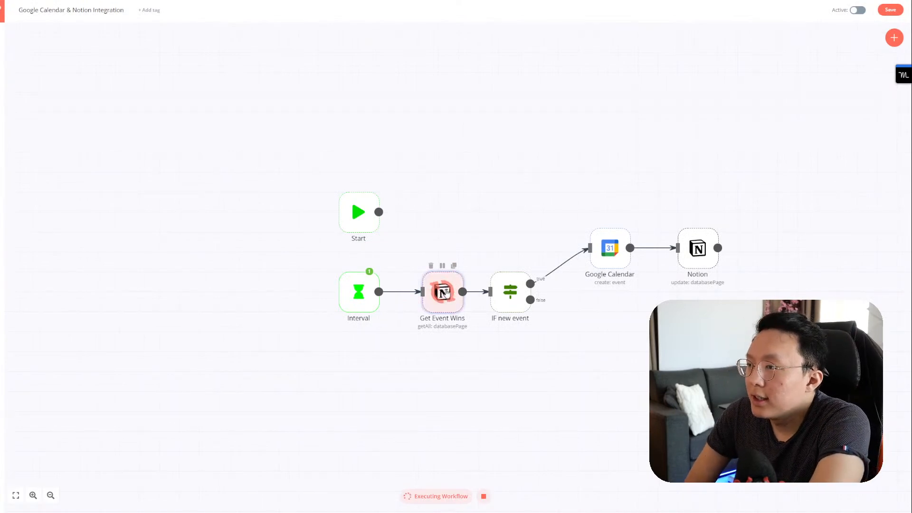
double_click(444, 293)
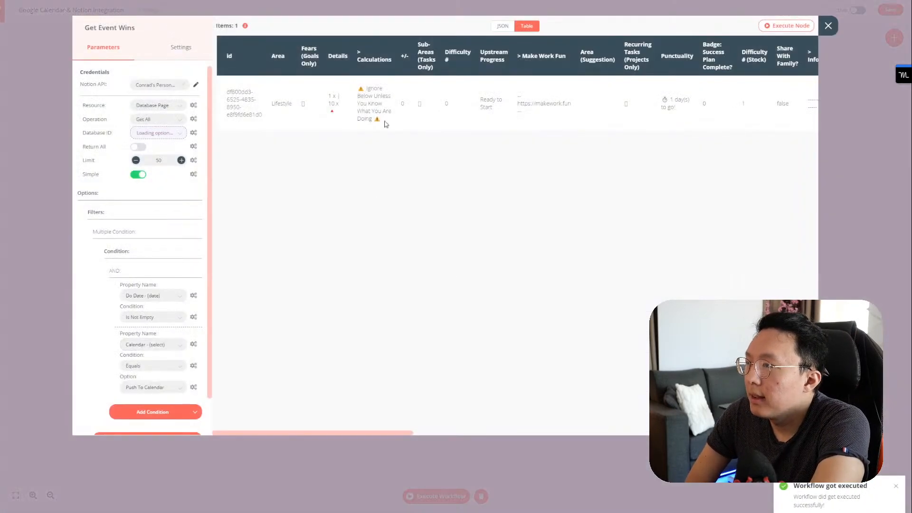
scroll(667, 119, right, 5)
scroll(360, 120, left, 10)
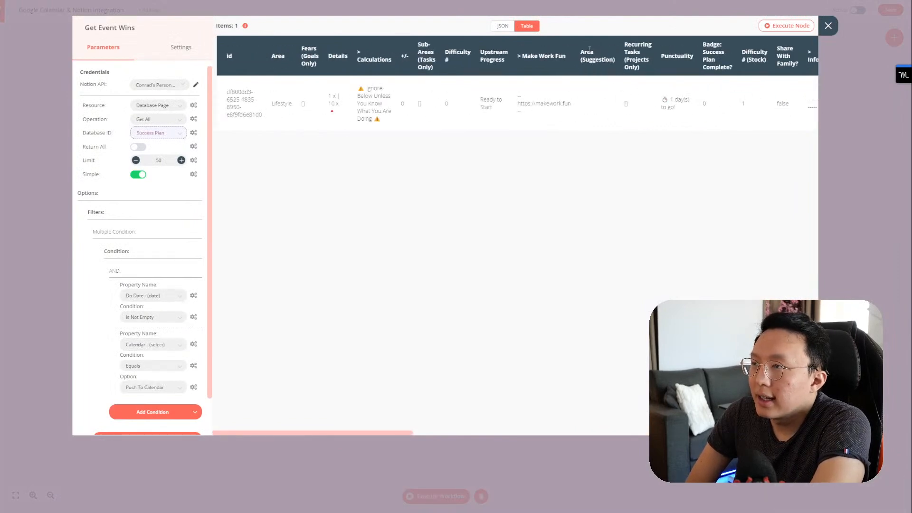
click(498, 30)
scroll(403, 168, down, 10)
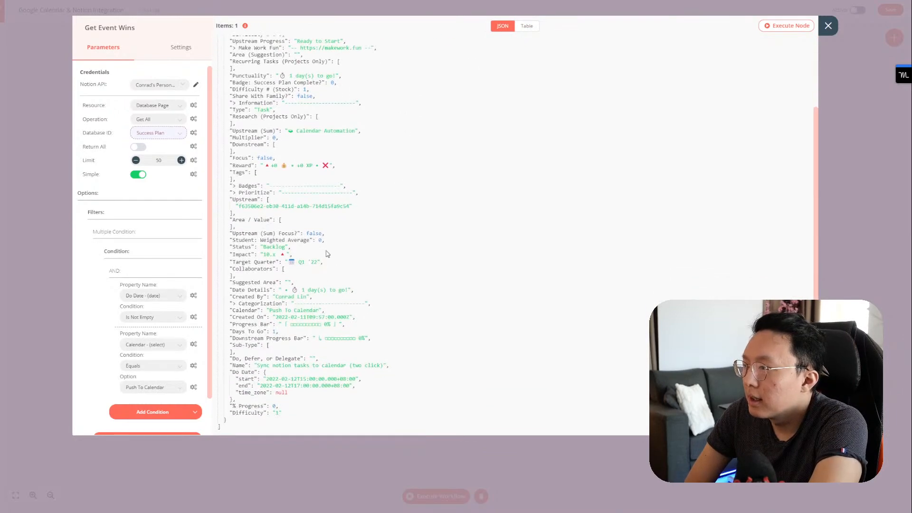
scroll(282, 319, up, 2)
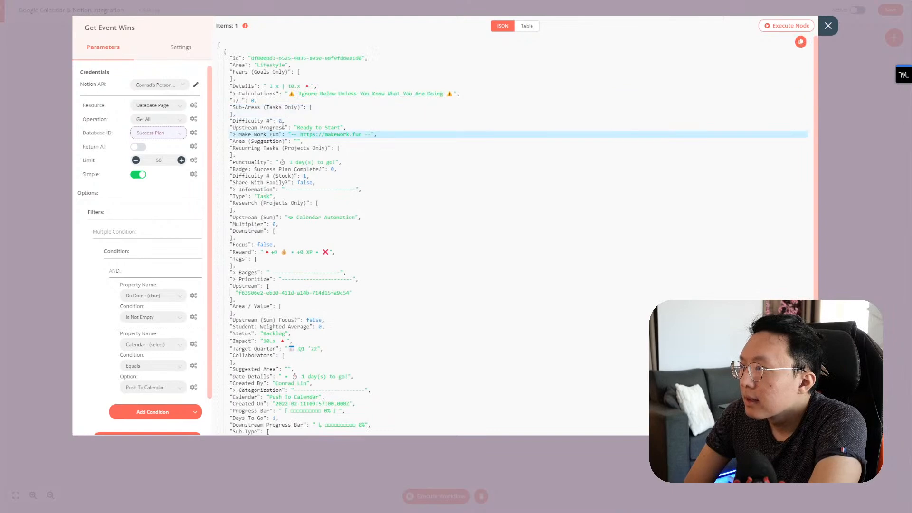
scroll(295, 219, down, 3)
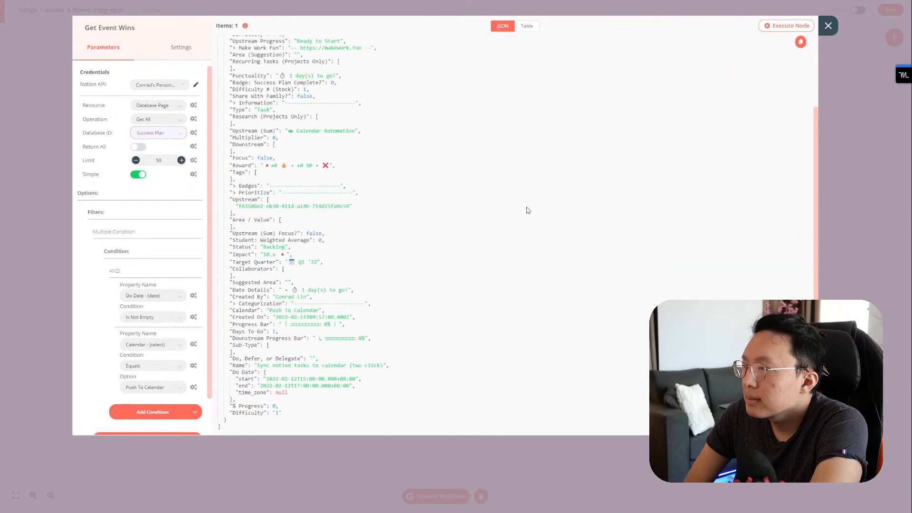
click(828, 25)
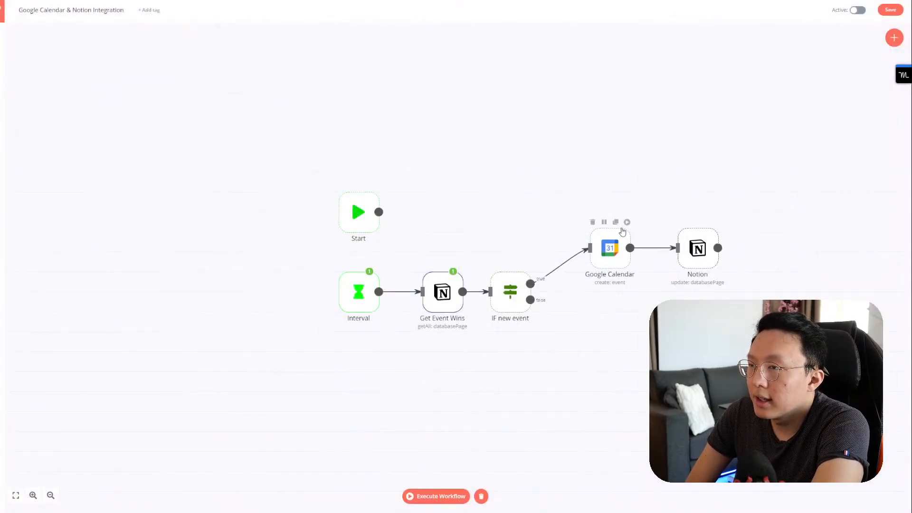
click(627, 223)
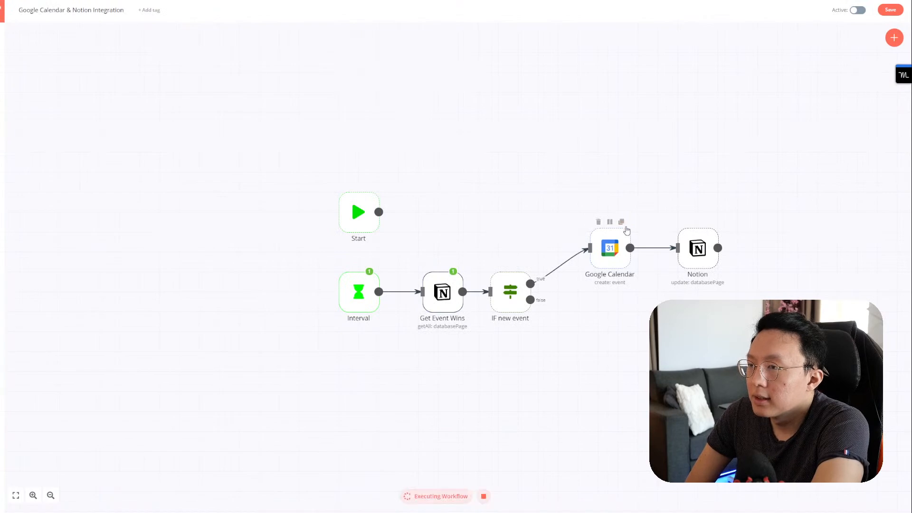
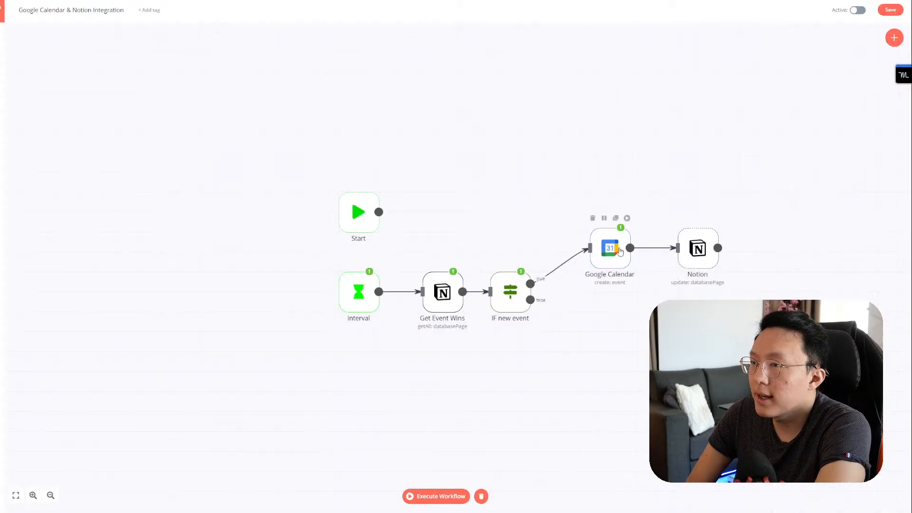
Step: Inspect the Google Calendar node's output, checking the event's iCalUID and the id in htmlLink
double_click(616, 257)
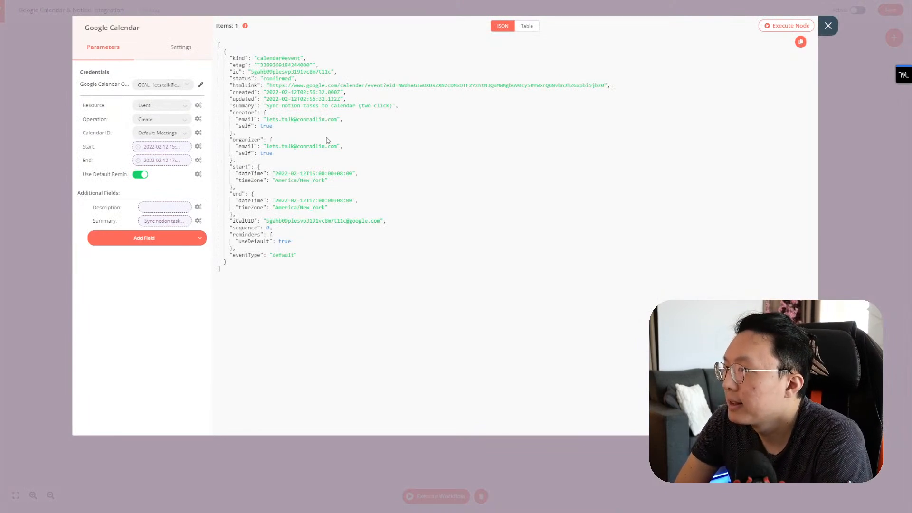
double_click(298, 221)
click(293, 228)
drag(267, 222, 328, 222)
click(368, 87)
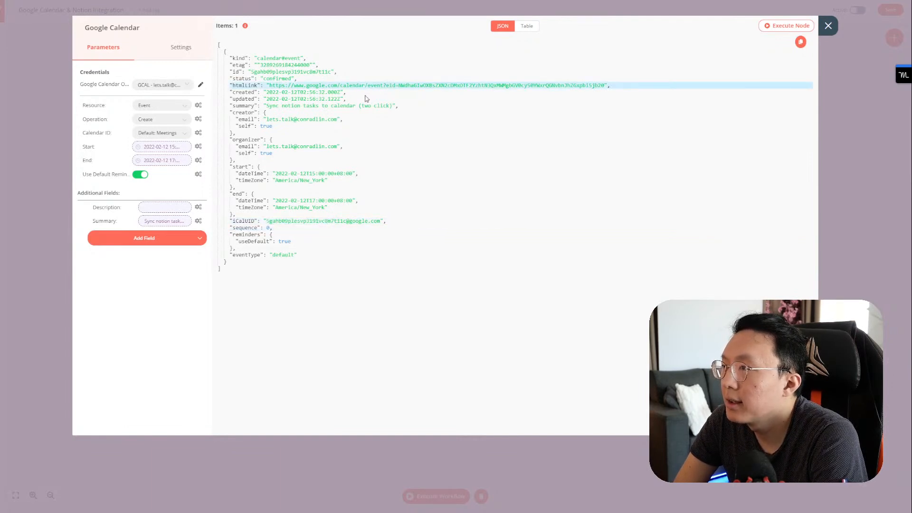
double_click(425, 84)
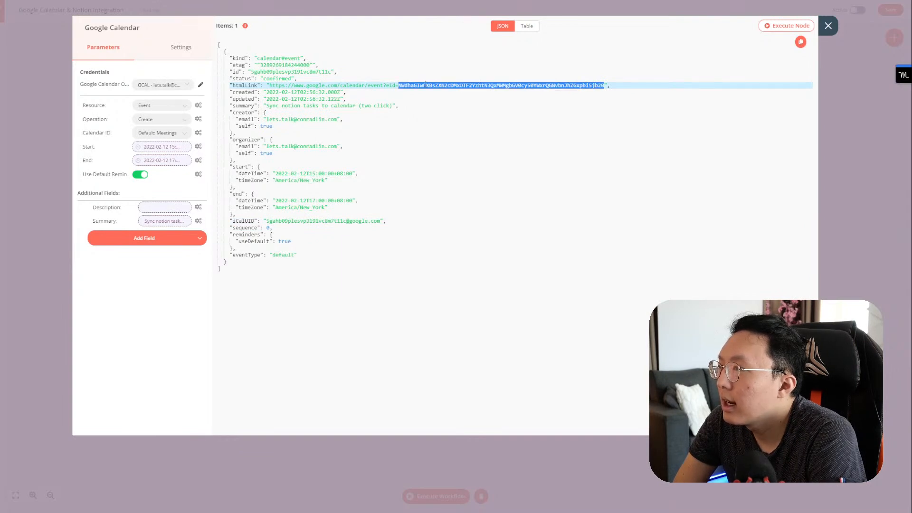
click(827, 28)
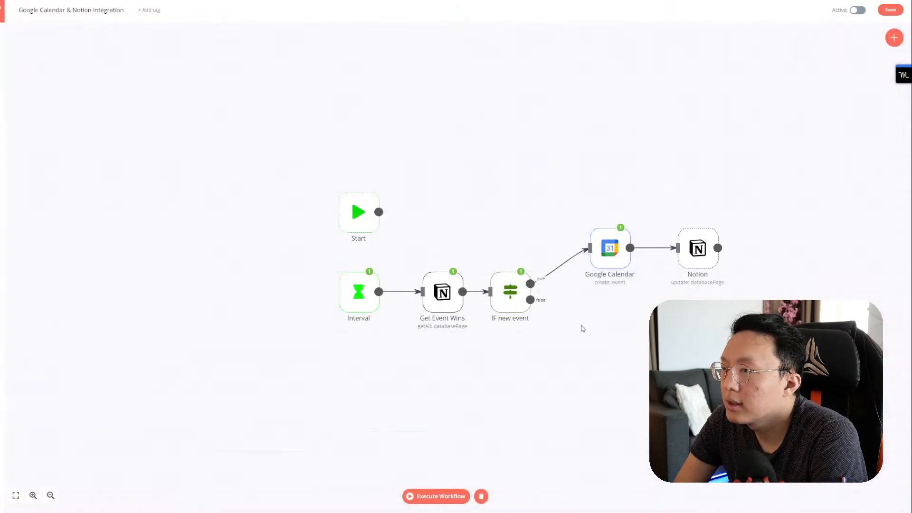
Step: Add a Google Calendar node using the GCAL credential, Update operation and Default: Meetings calendar
click(893, 37)
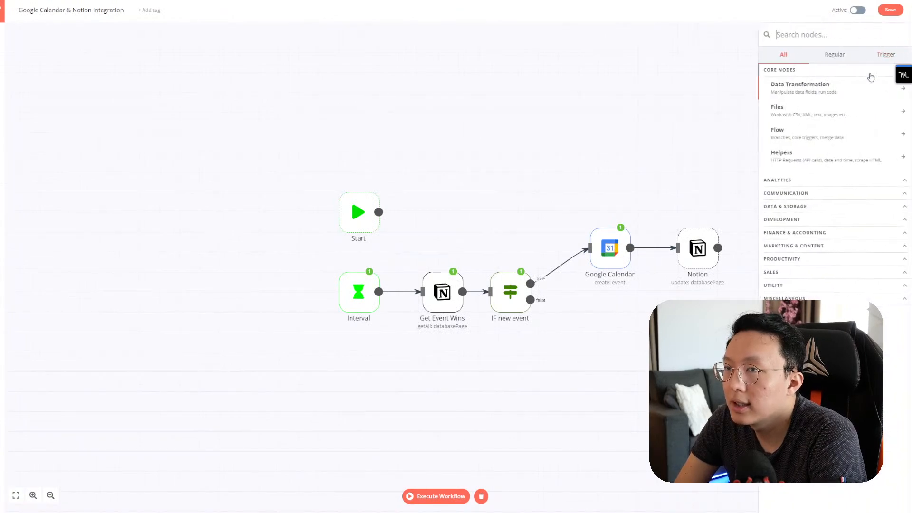
text(calen)
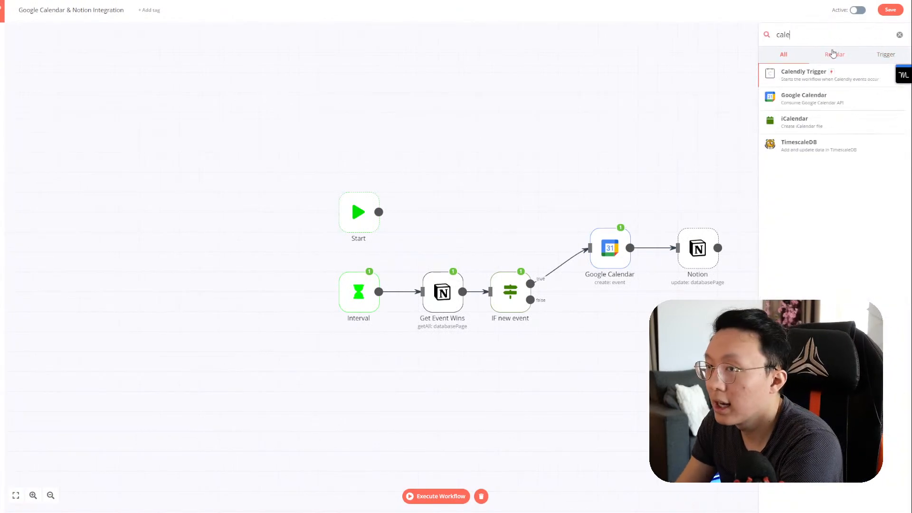
click(815, 97)
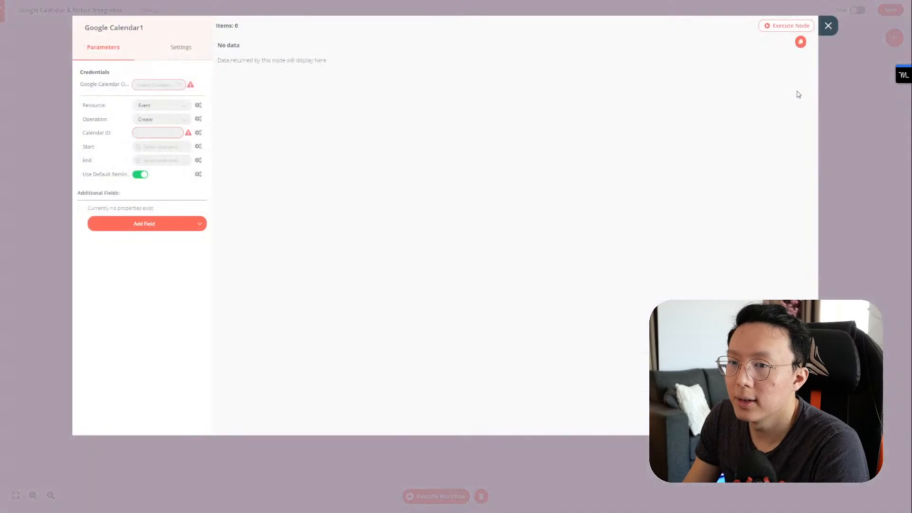
click(173, 85)
click(158, 105)
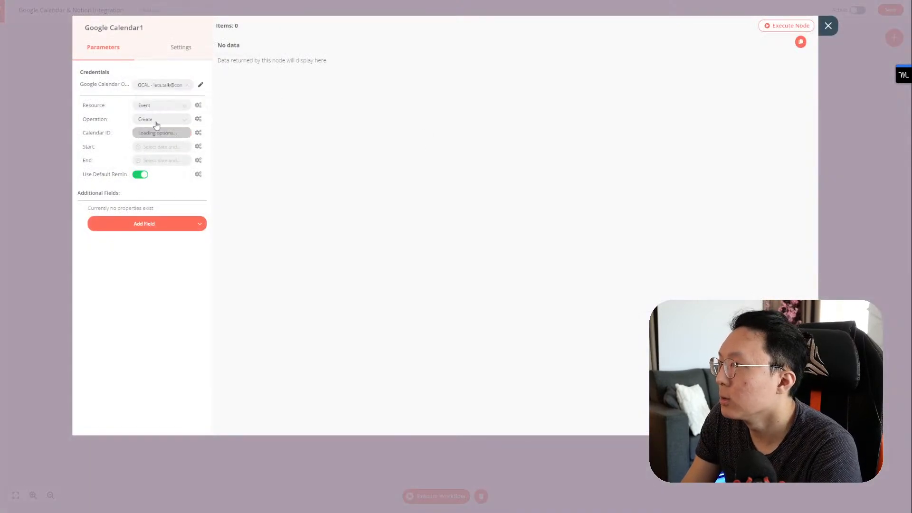
click(159, 119)
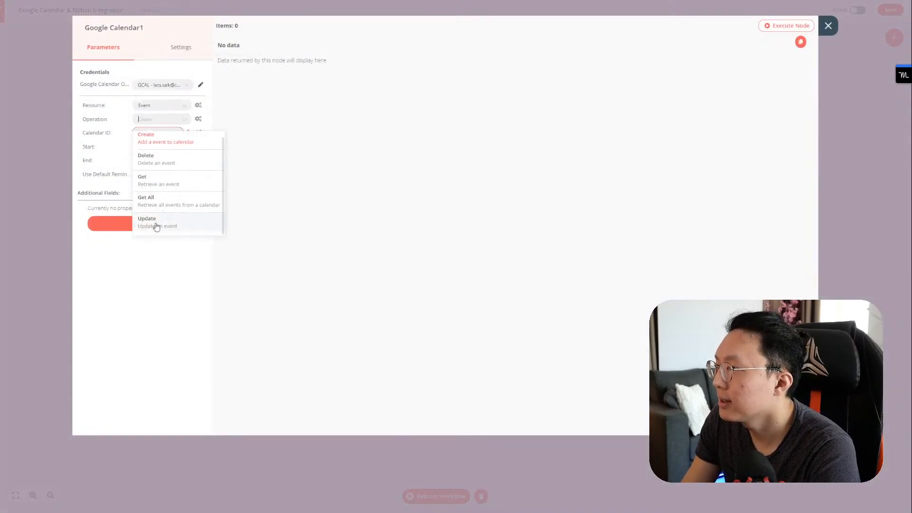
click(155, 226)
click(164, 135)
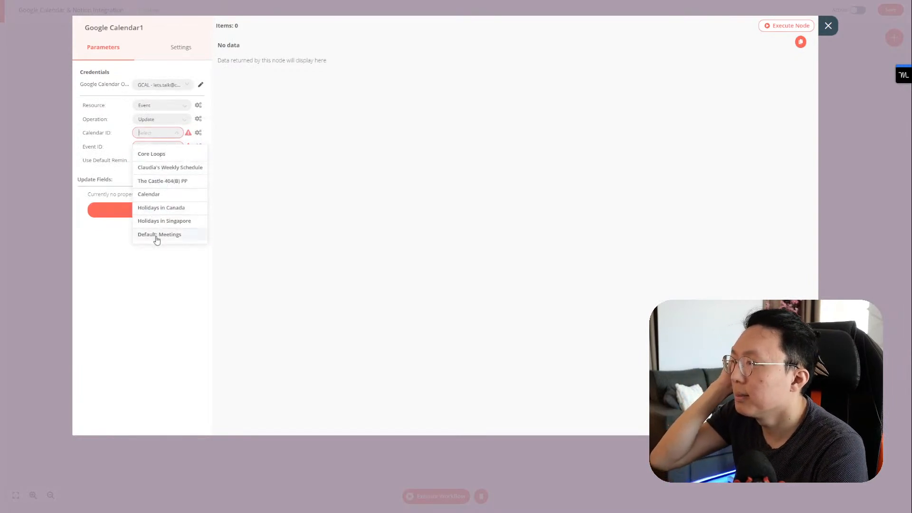
click(154, 236)
click(162, 148)
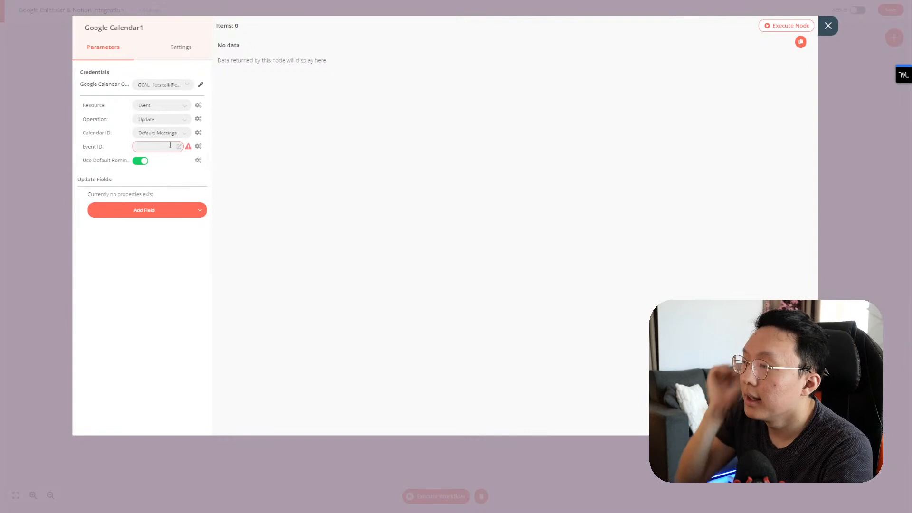
click(828, 26)
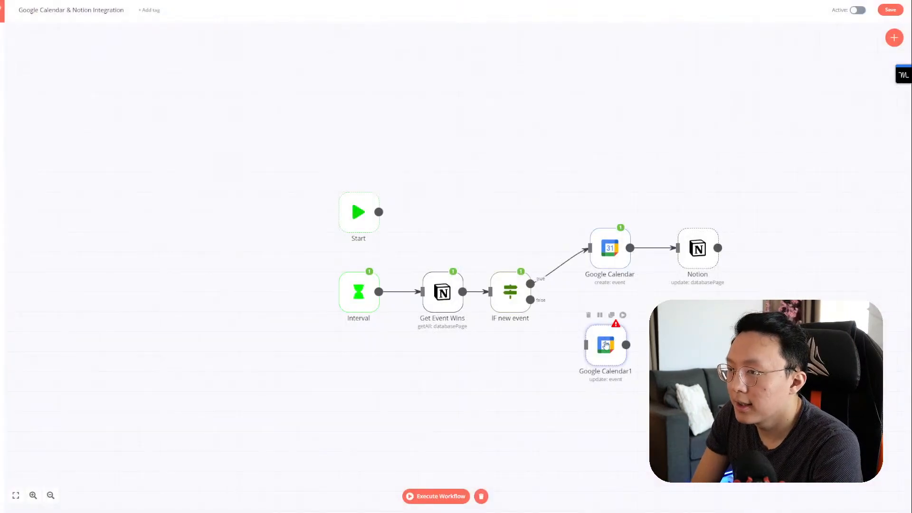
Step: Rename the original Google Calendar node to 'Create Event In Google Calendar'
double_click(610, 247)
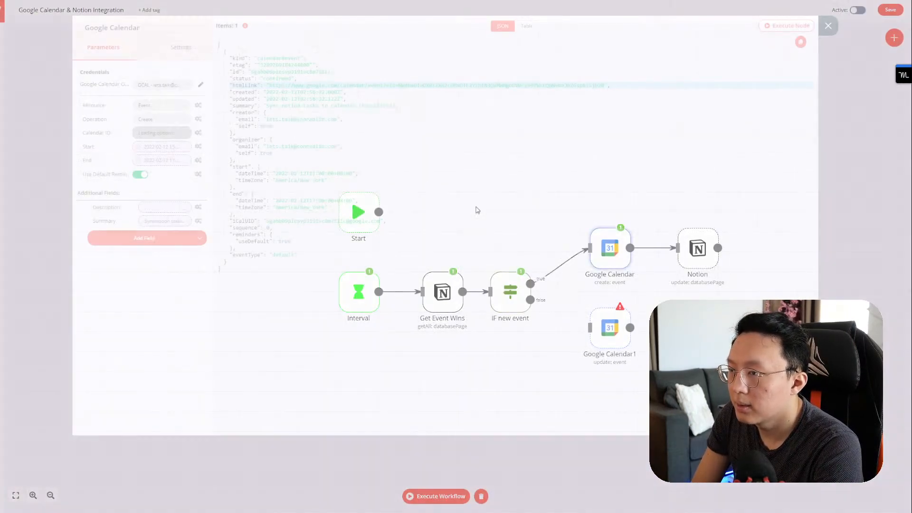
click(132, 31)
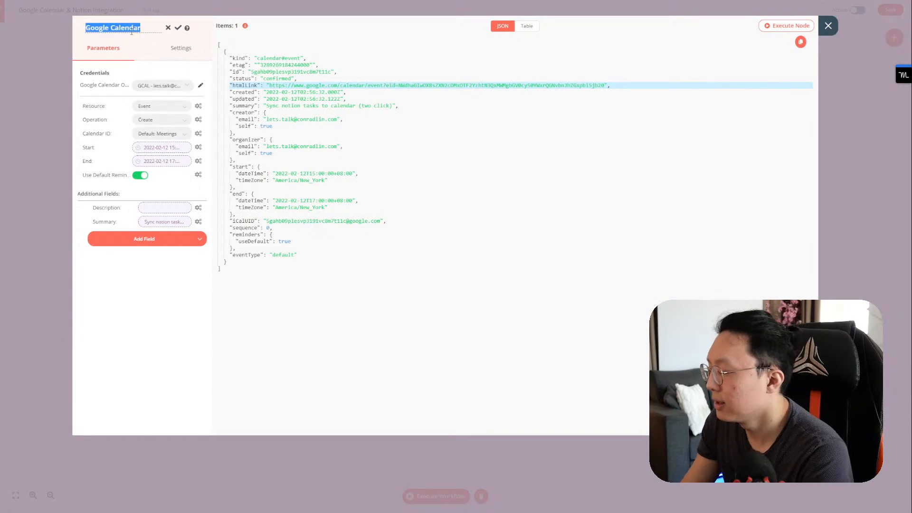
key(ctrl+a)
text(C)
text(reate Event In Google Calendar)
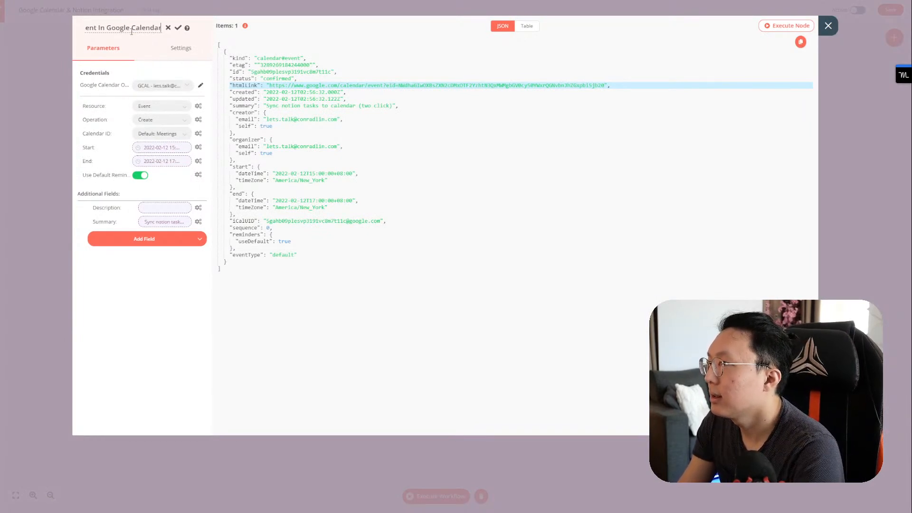
click(179, 28)
key(Escape)
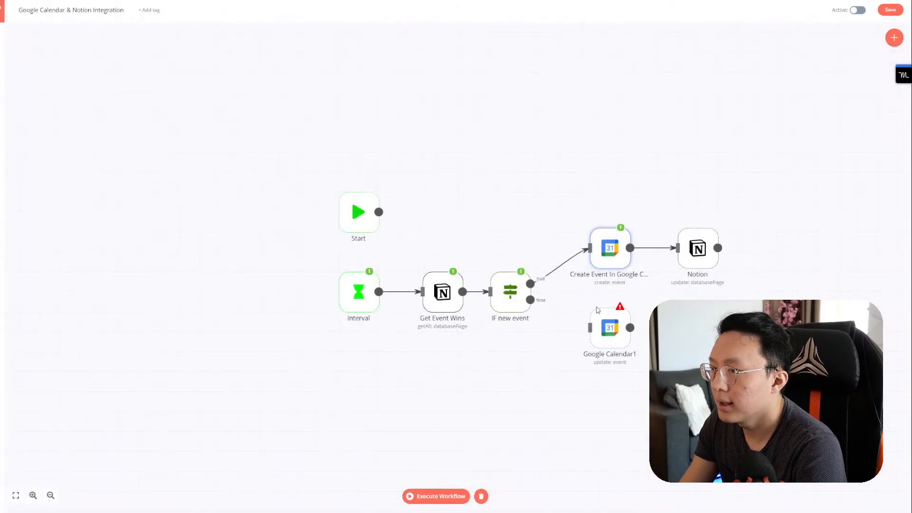
Step: Rename Google Calendar1 to 'Update Event In Google Calendar'
double_click(608, 332)
click(115, 28)
key(ctrl+a)
text(Update Event In Google Calendar)
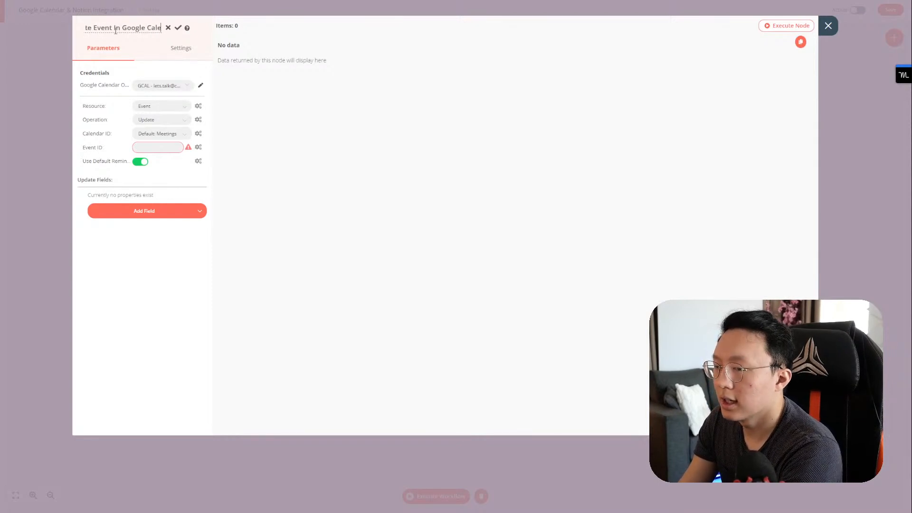
click(179, 34)
key(Escape)
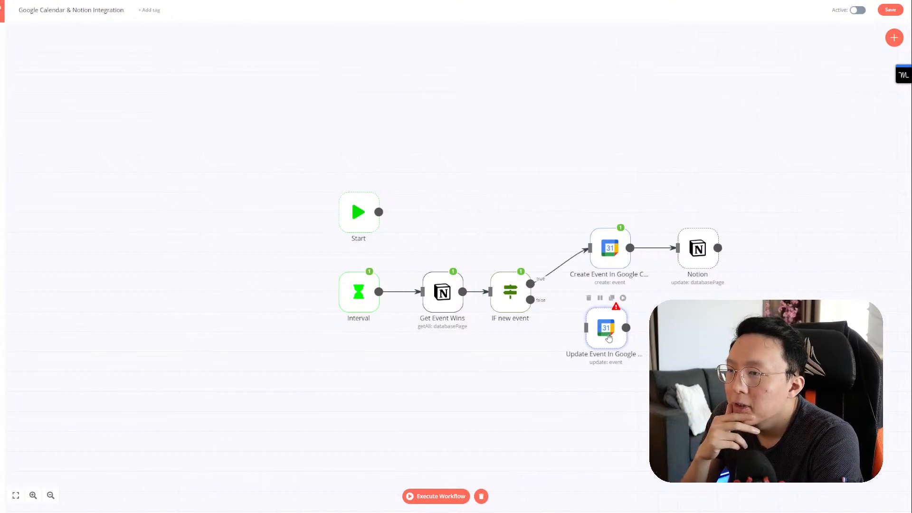
Step: Connect IF new event's false output to the update node and check the created event's id
drag(530, 300, 591, 328)
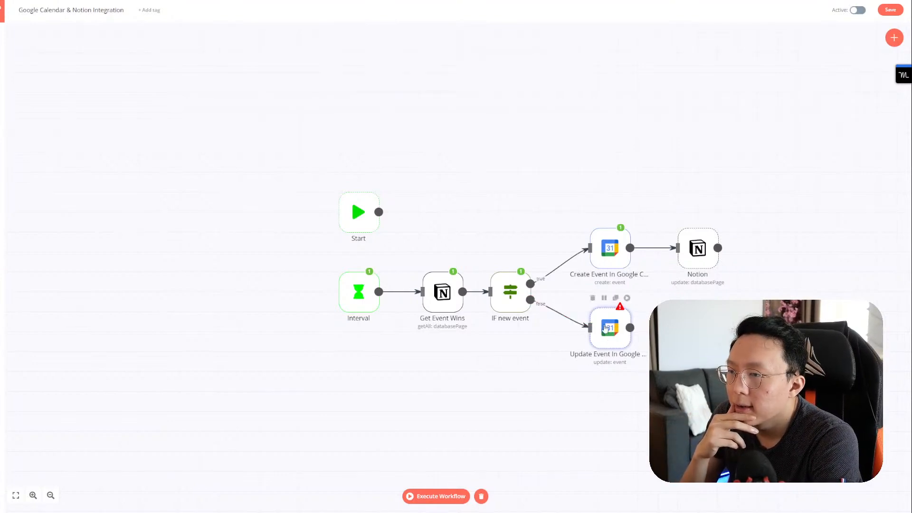
double_click(610, 247)
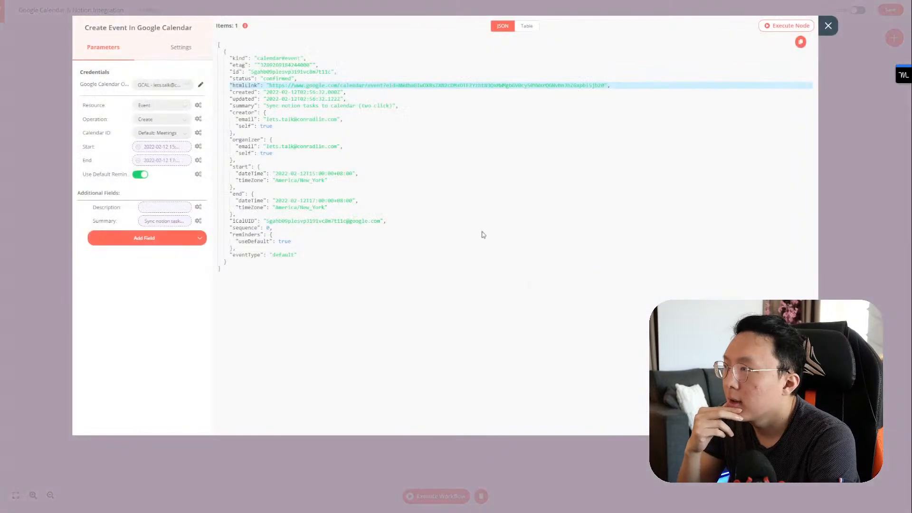
double_click(286, 72)
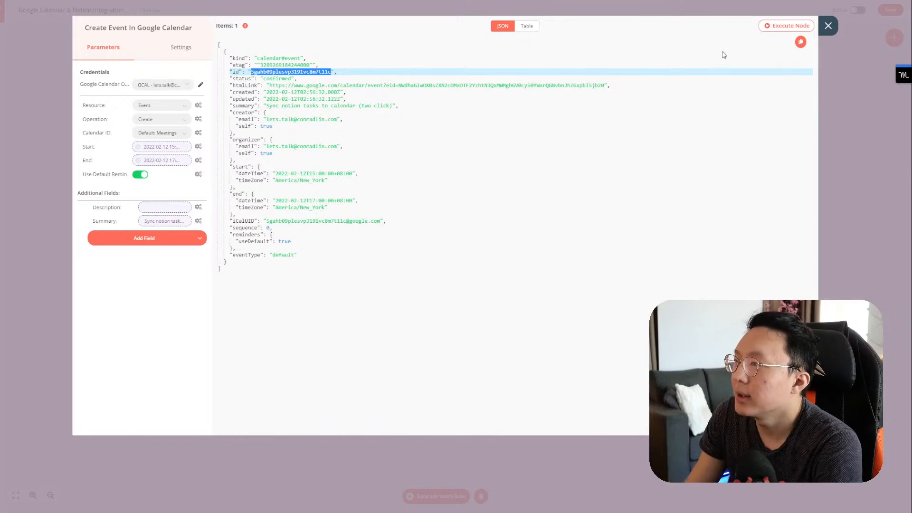
click(828, 26)
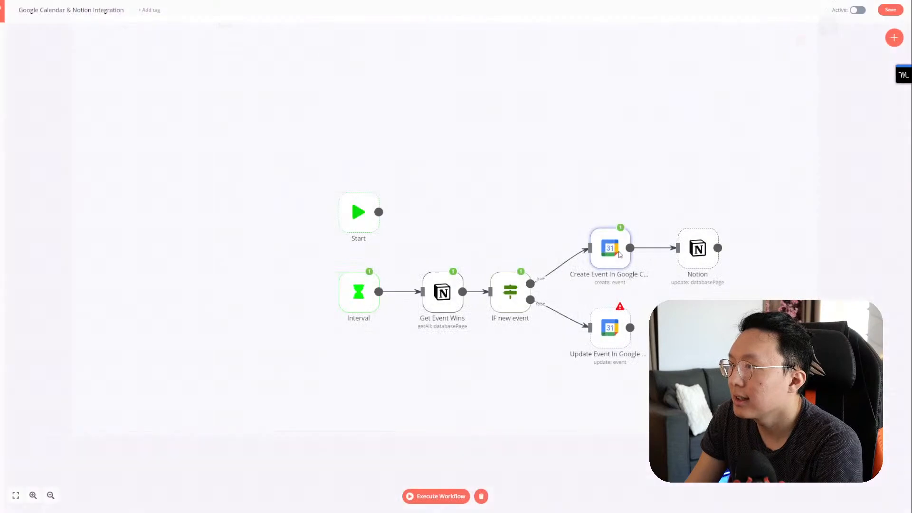
Step: In the Notion update node, add the Calendar ID rich-text property with its Text set as an expression
double_click(695, 257)
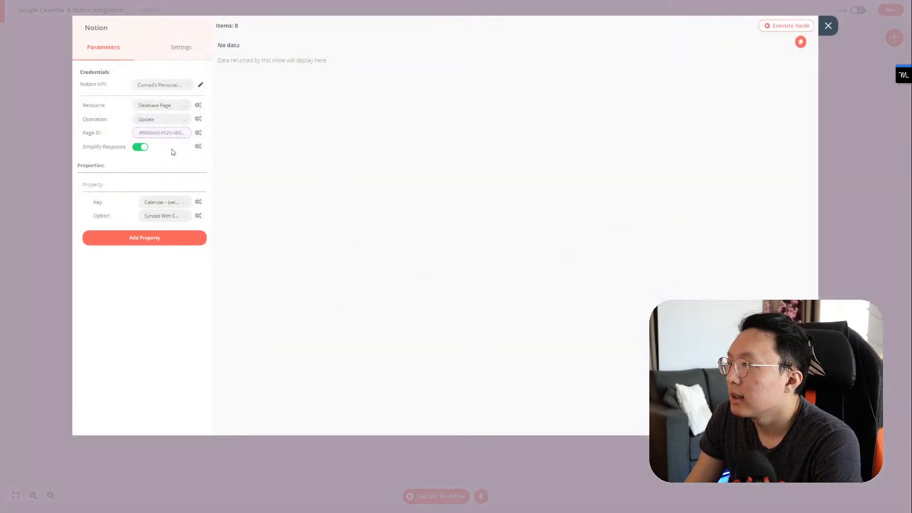
click(155, 238)
click(156, 236)
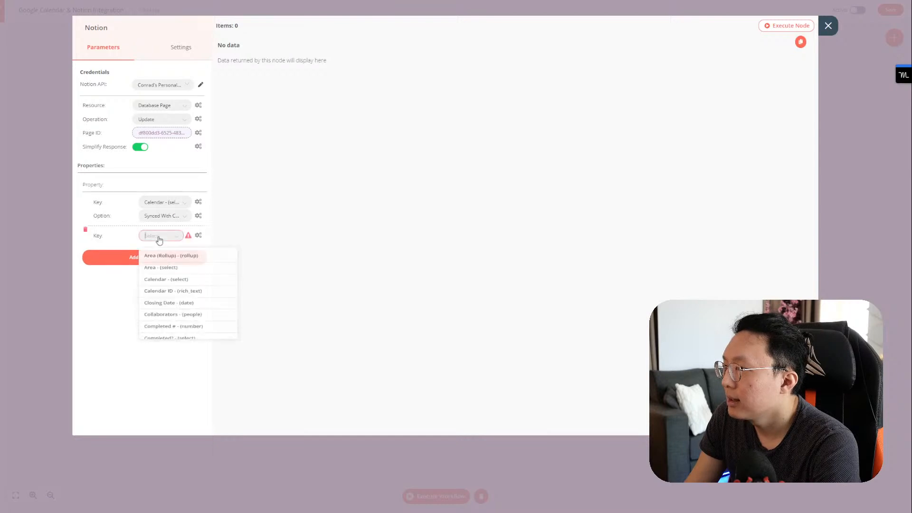
click(183, 299)
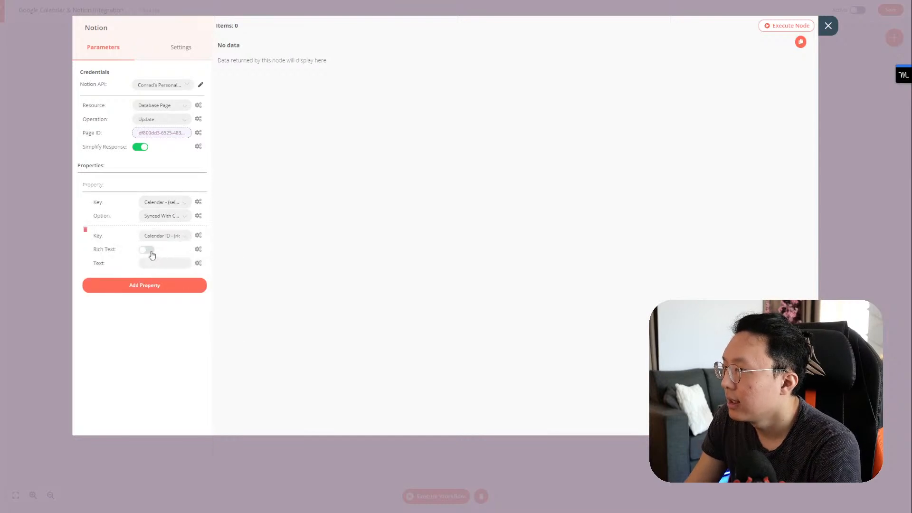
click(173, 264)
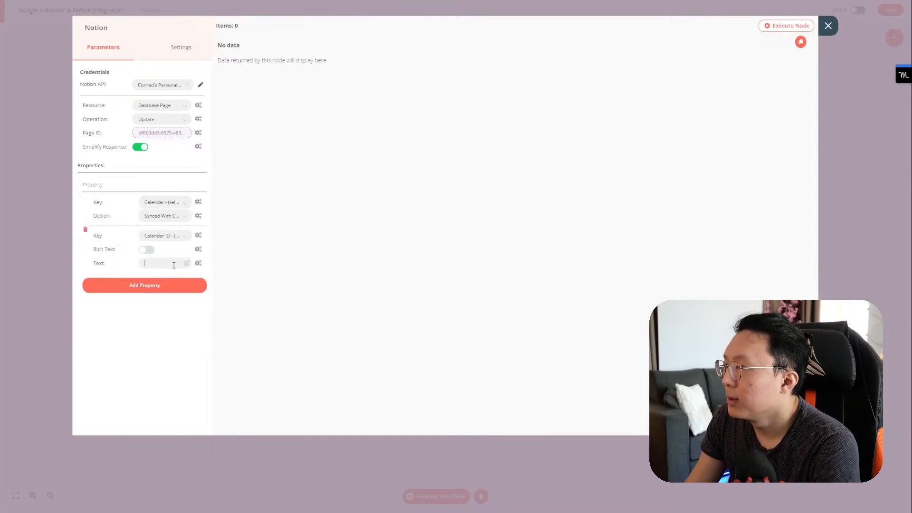
click(198, 265)
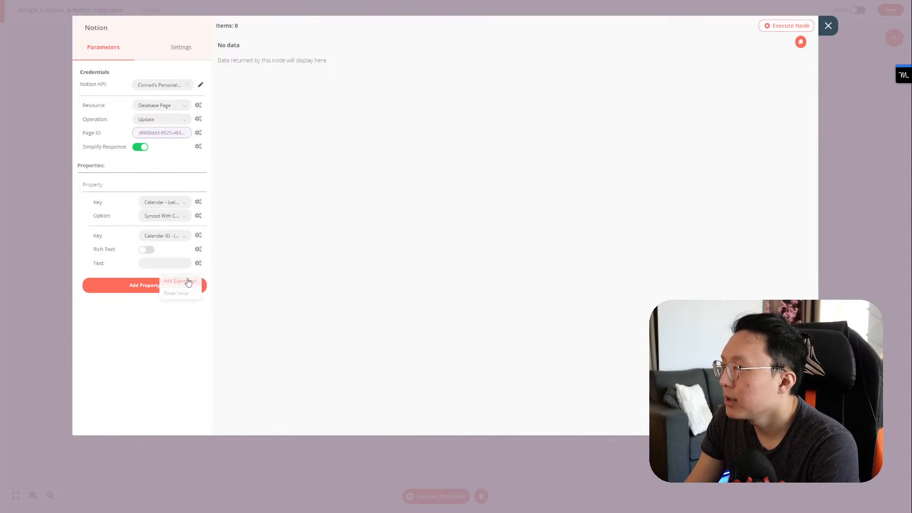
click(188, 282)
Step: Fill the Text expression with the id from Create Event In Google Calendar's output
click(145, 142)
click(123, 142)
click(107, 154)
click(120, 165)
click(121, 177)
click(119, 187)
scroll(135, 234, down, 5)
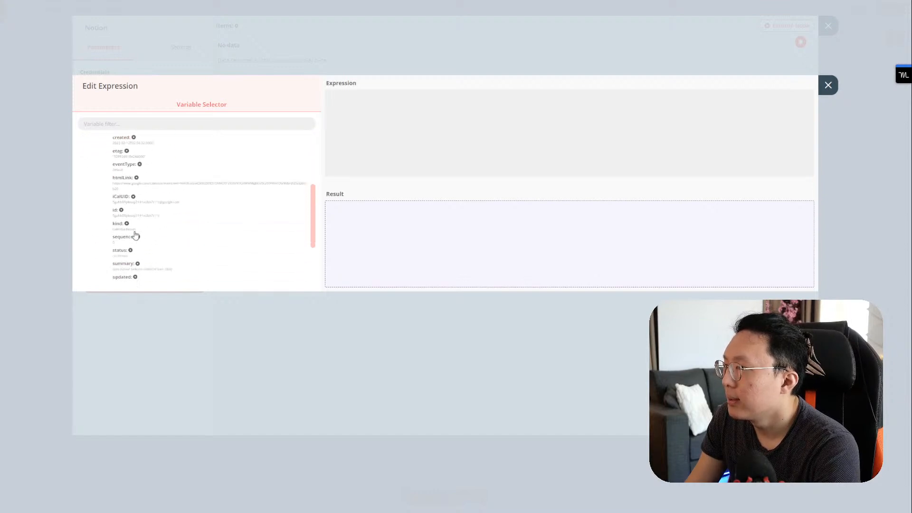
click(115, 210)
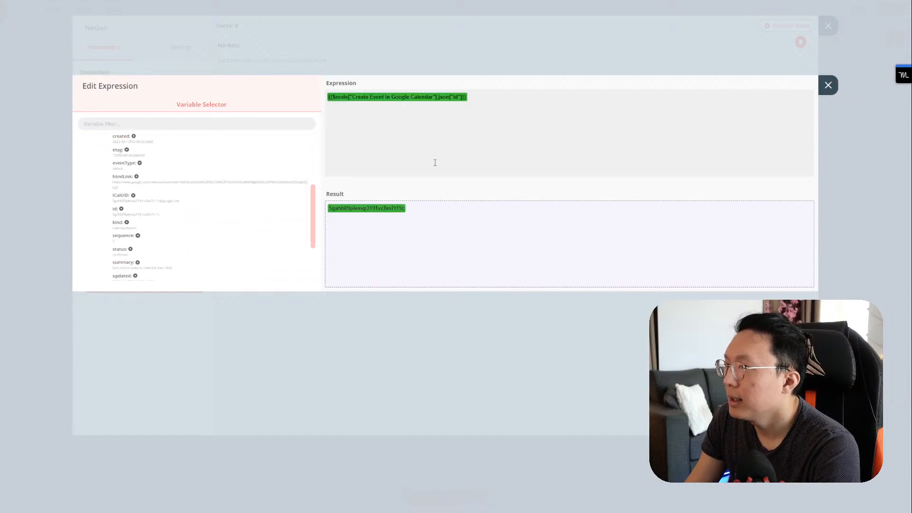
click(829, 85)
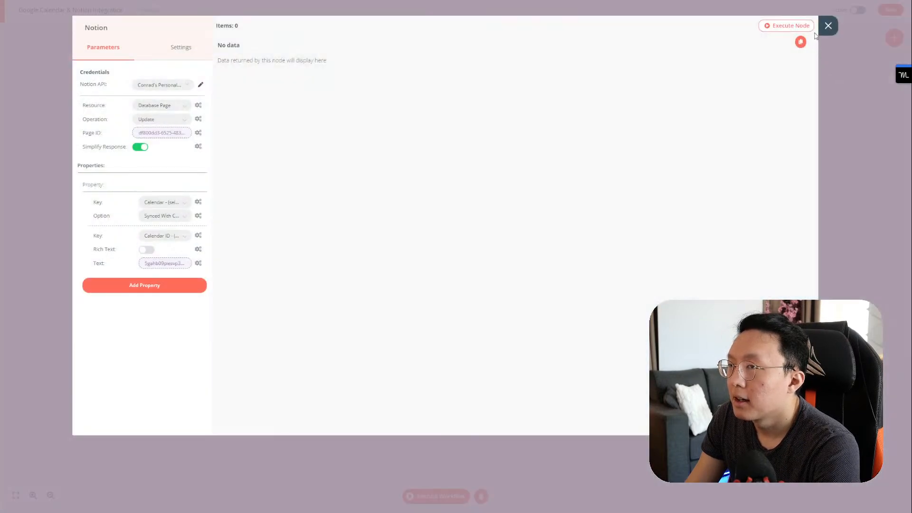
click(828, 27)
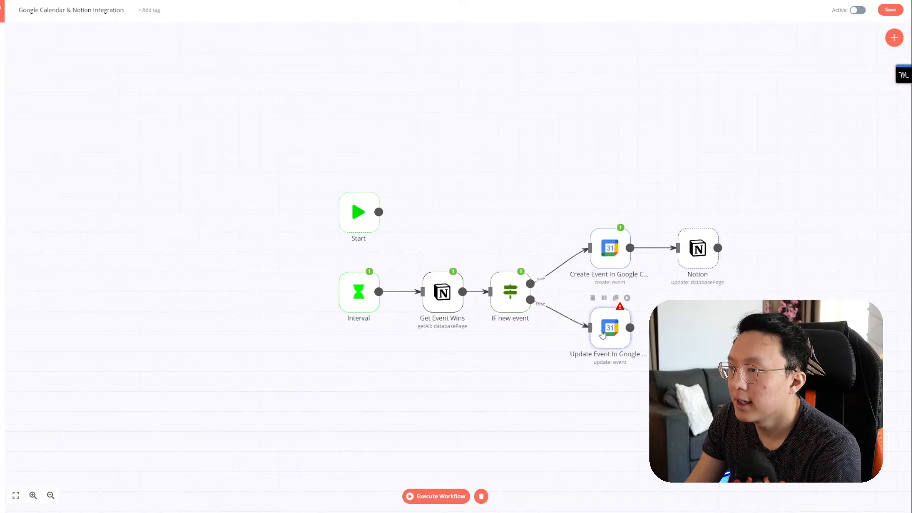
Step: Switch the Update Event node's Event ID to an expression and browse the available node data
double_click(610, 330)
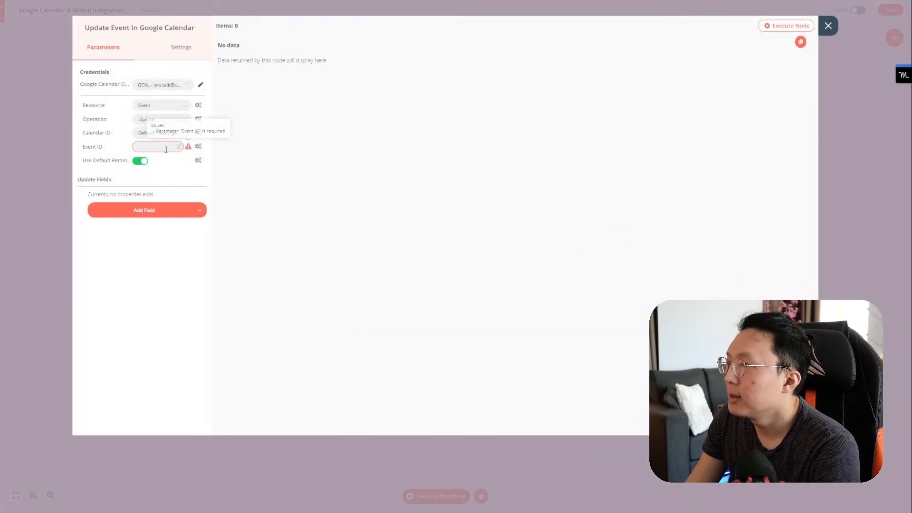
click(198, 147)
click(193, 165)
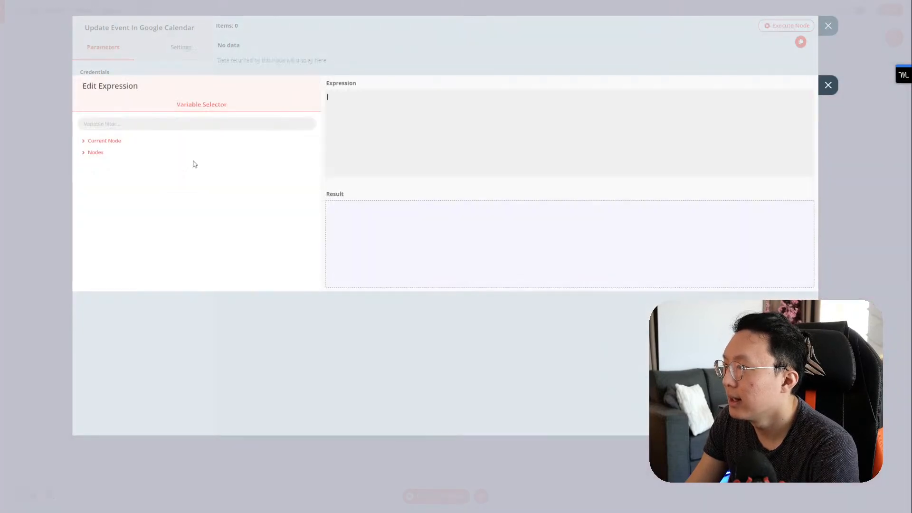
click(95, 154)
click(105, 187)
click(112, 188)
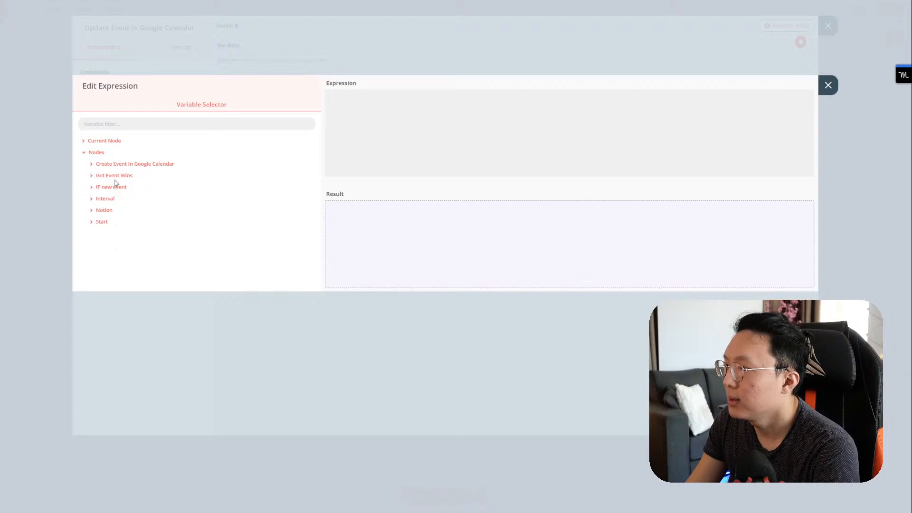
click(107, 210)
click(110, 222)
scroll(125, 240, down, 1)
scroll(115, 190, up, 1)
click(116, 164)
click(116, 164)
click(107, 211)
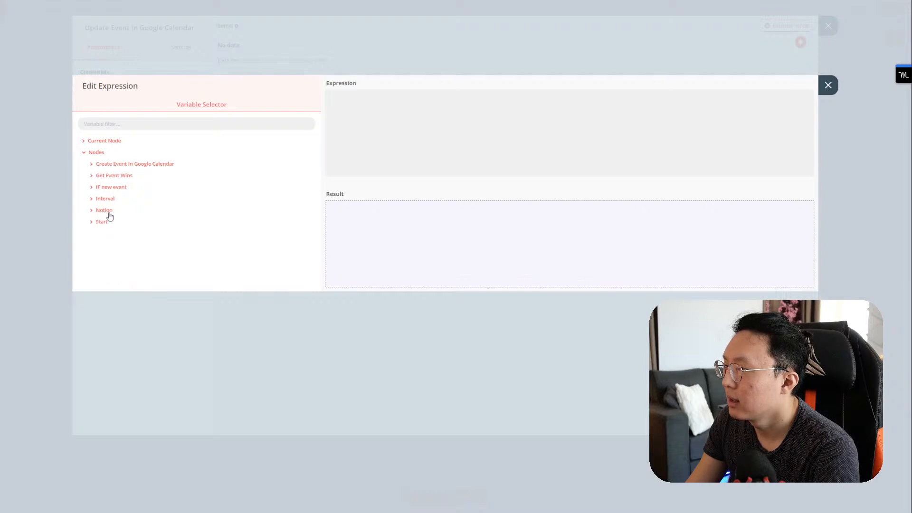
Step: Reference Get Event Wins' Calendar ID property in the Event ID expression
click(116, 178)
click(118, 190)
click(118, 202)
scroll(138, 227, down, 3)
scroll(139, 226, down, 8)
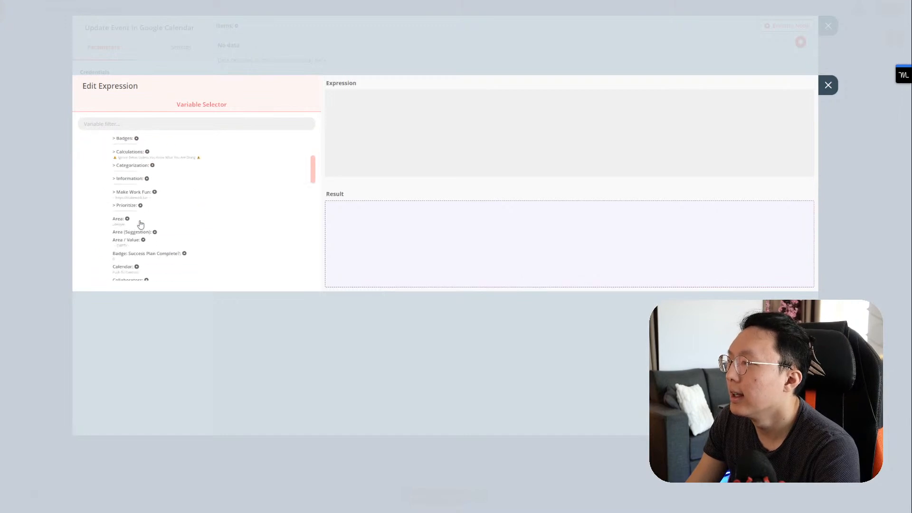
scroll(124, 185, up, 2)
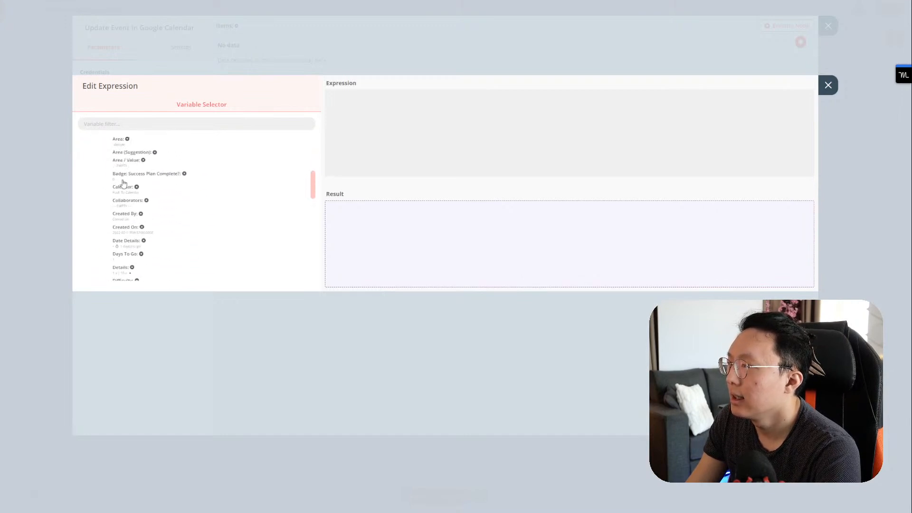
click(123, 187)
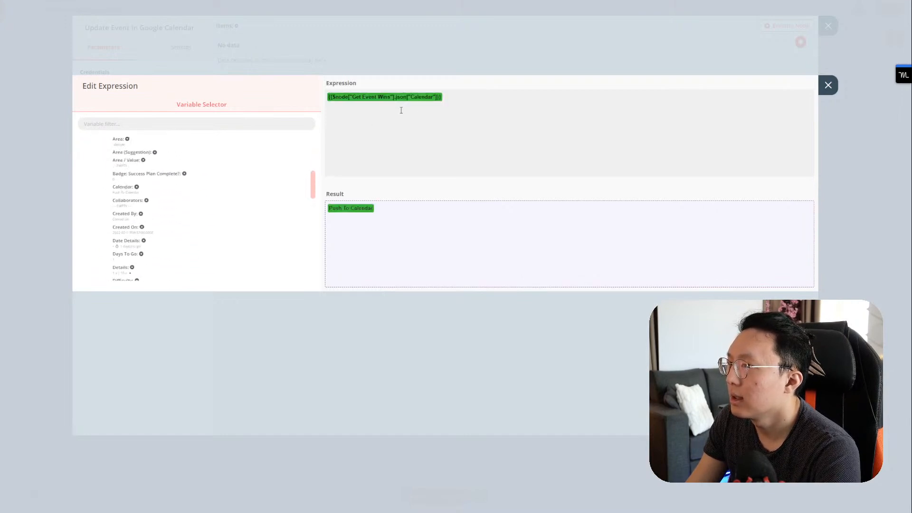
click(433, 106)
text(ID)
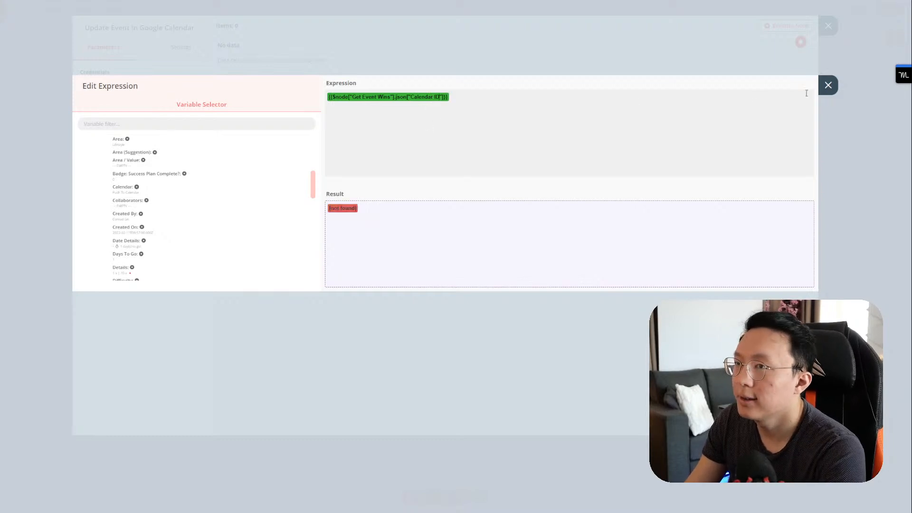
click(828, 85)
click(828, 27)
Step: Execute the workflow and check that the Notion task's Calendar ID got filled in
mouse_move(704, 249)
click(714, 223)
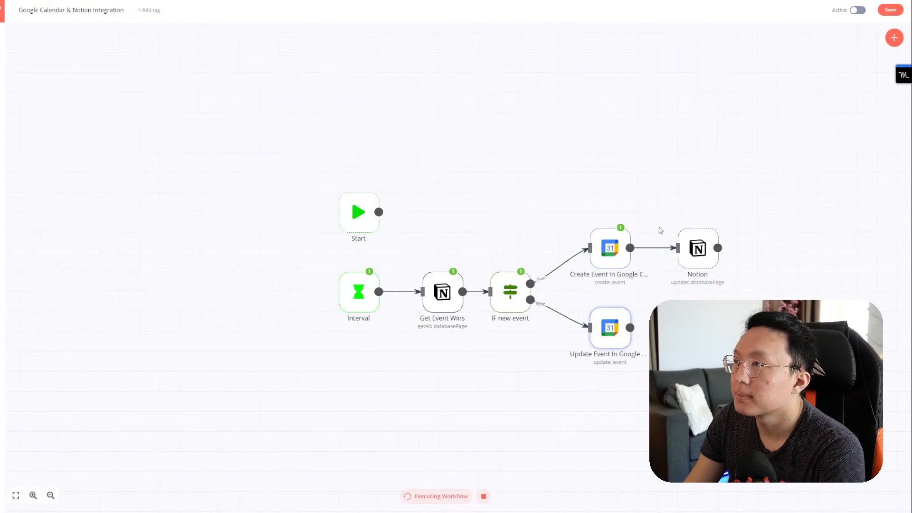
key(ctrl+Tab)
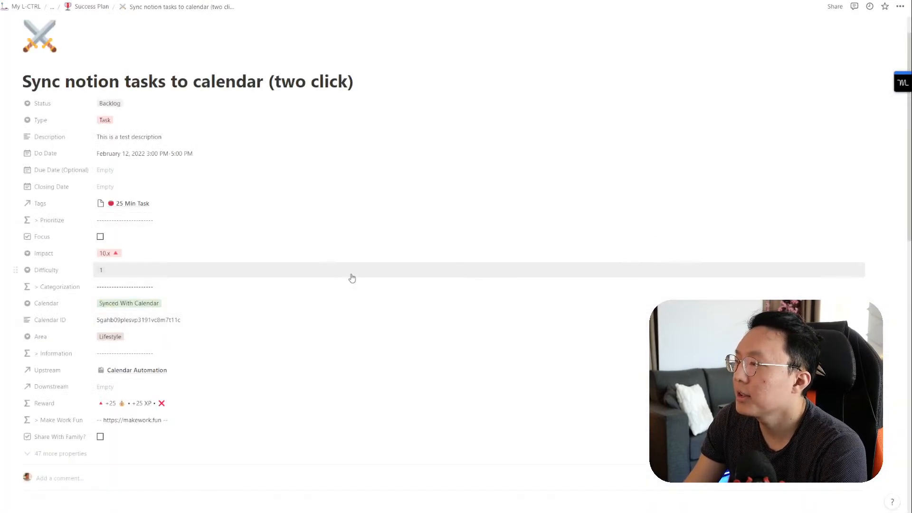
key(ctrl+Tab)
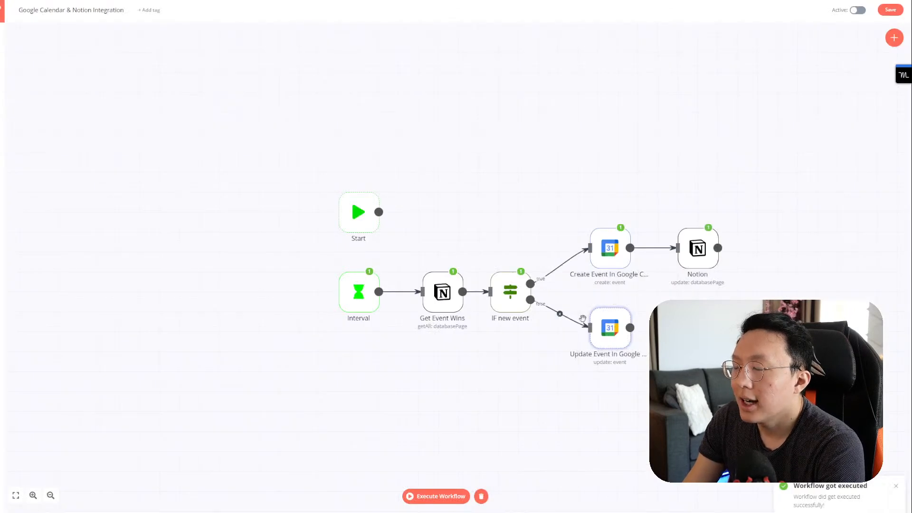
Step: Open Update Event In Google Calendar and add Start from the Update Fields list
mouse_move(522, 284)
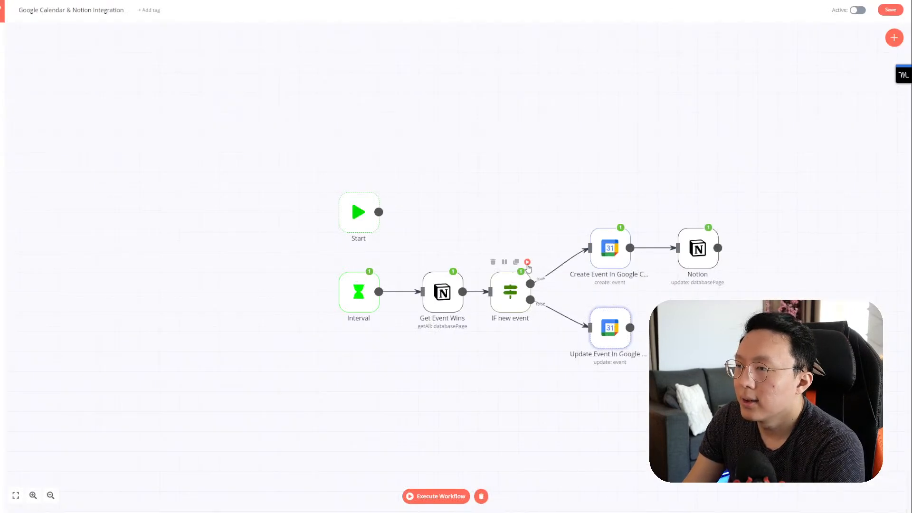
mouse_move(613, 323)
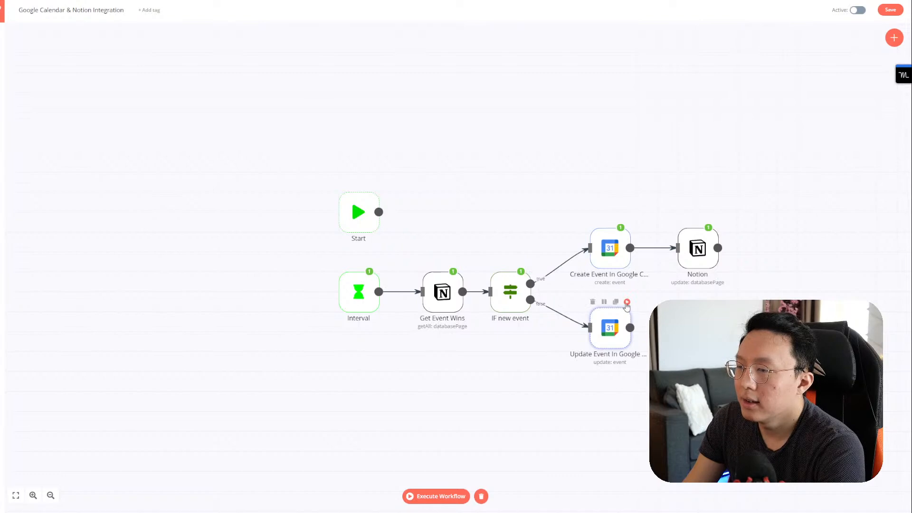
double_click(613, 323)
click(192, 215)
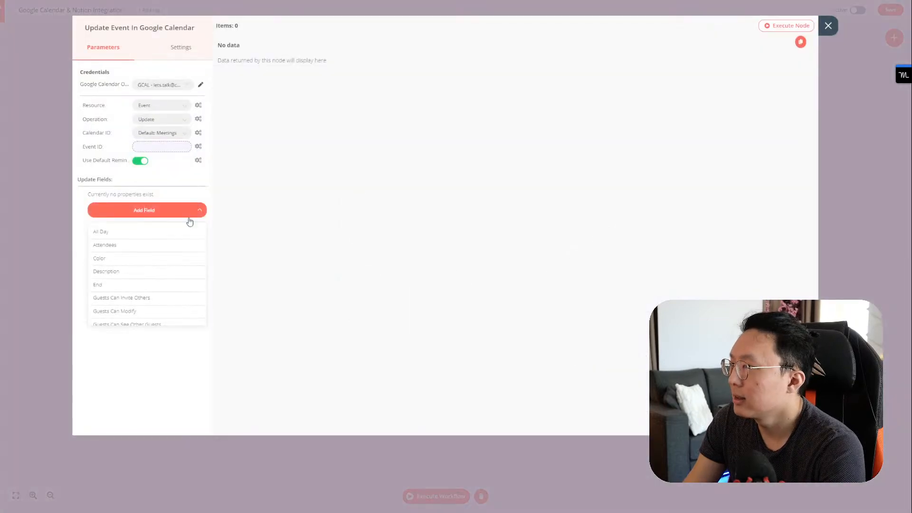
scroll(159, 259, down, 2)
scroll(159, 259, up, 2)
scroll(159, 259, down, 2)
scroll(158, 259, down, 4)
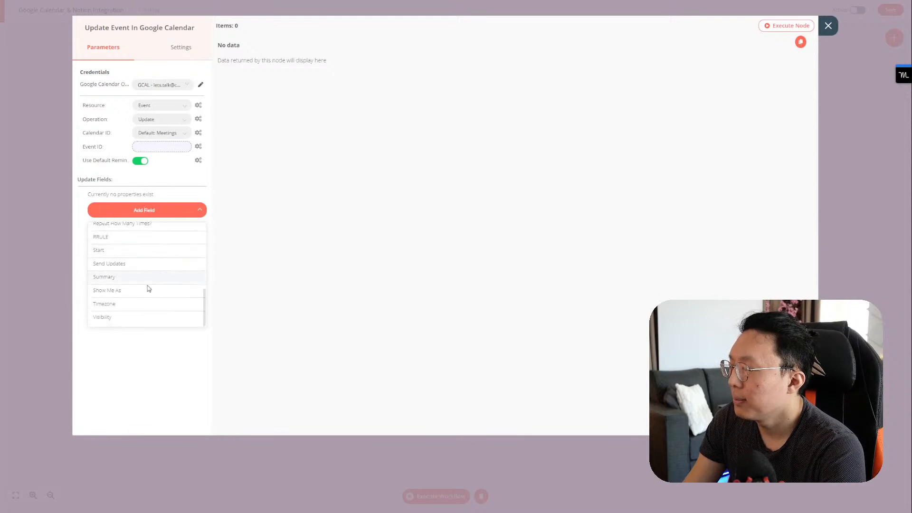
scroll(142, 297, up, 1)
scroll(147, 300, up, 2)
scroll(147, 306, down, 2)
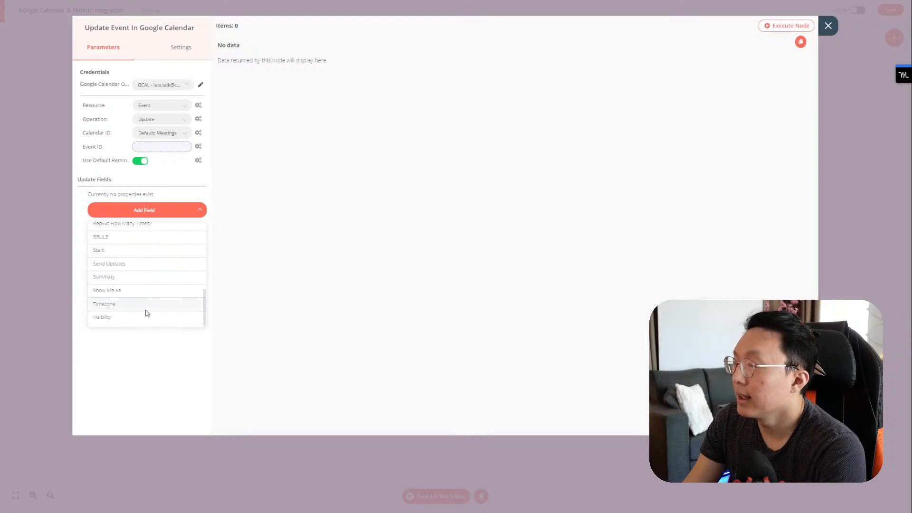
scroll(150, 300, up, 3)
scroll(150, 298, up, 5)
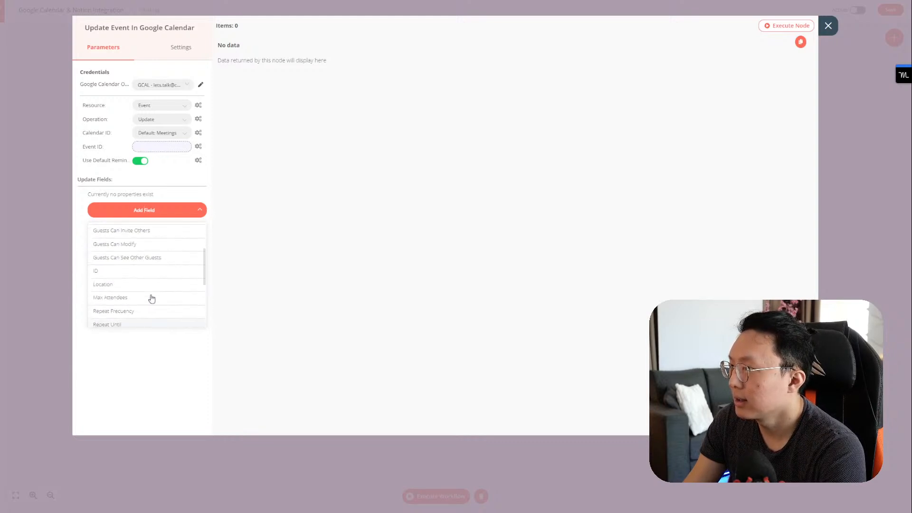
scroll(137, 285, down, 8)
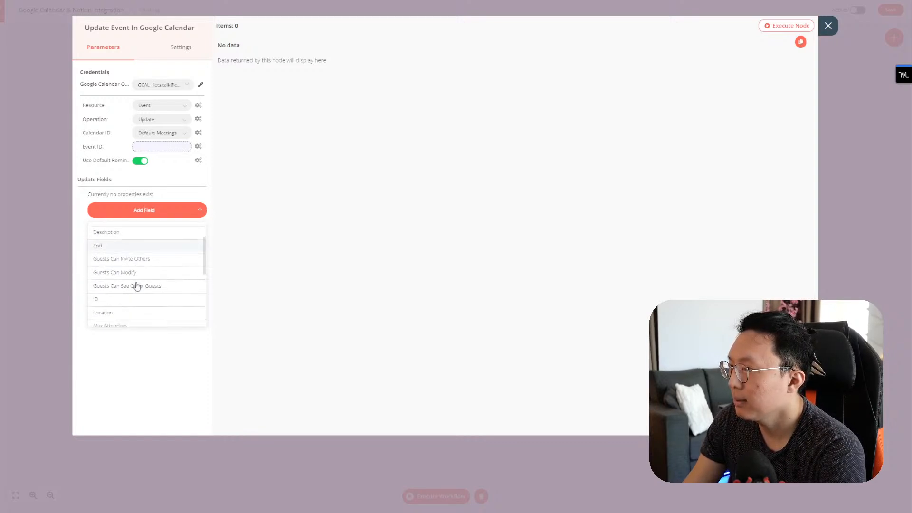
click(134, 251)
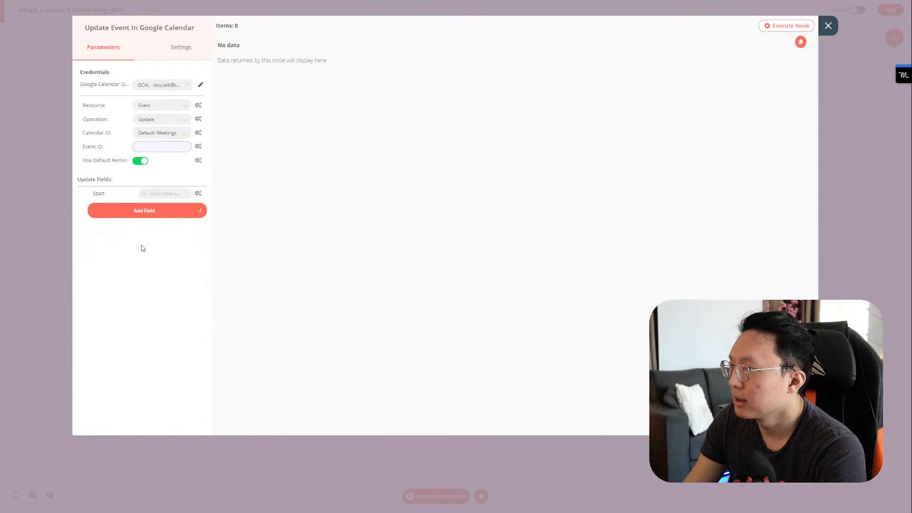
Step: Add an End field and fill it by expression with Get Event Wins' Do Date start
click(172, 194)
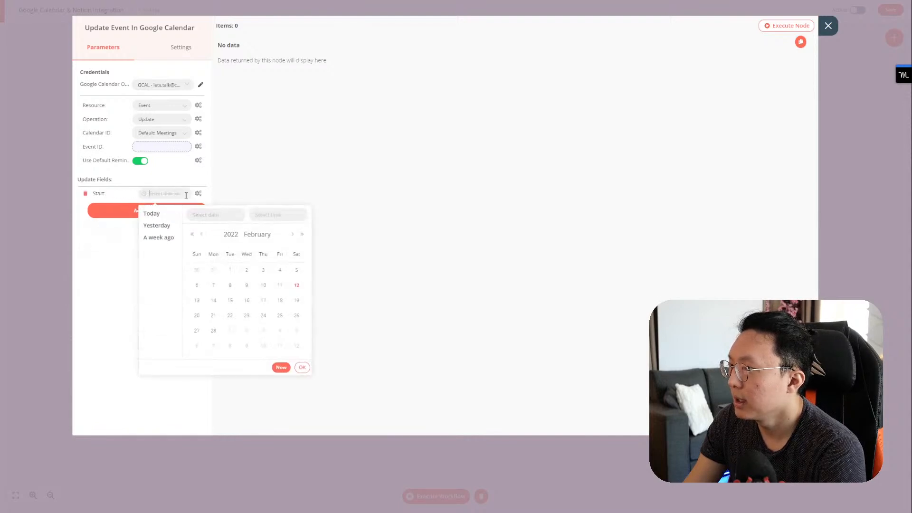
click(105, 212)
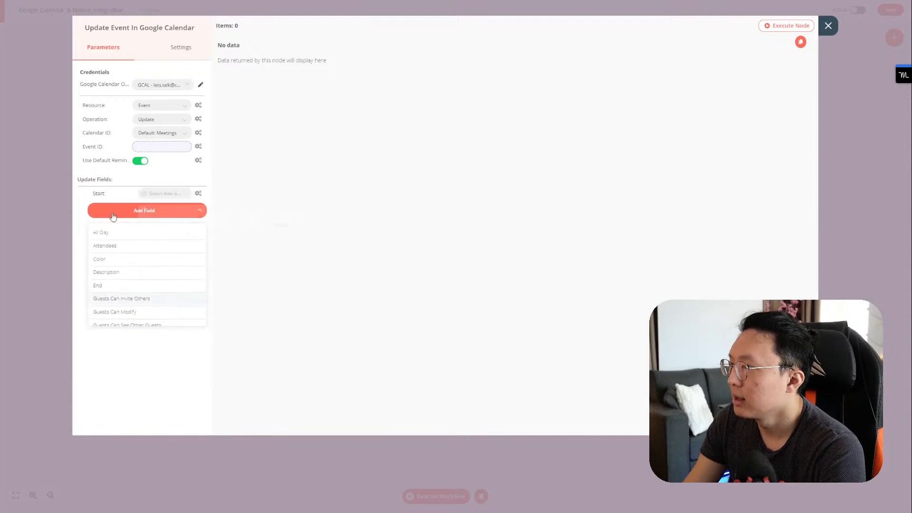
click(125, 285)
click(198, 194)
click(180, 215)
click(100, 152)
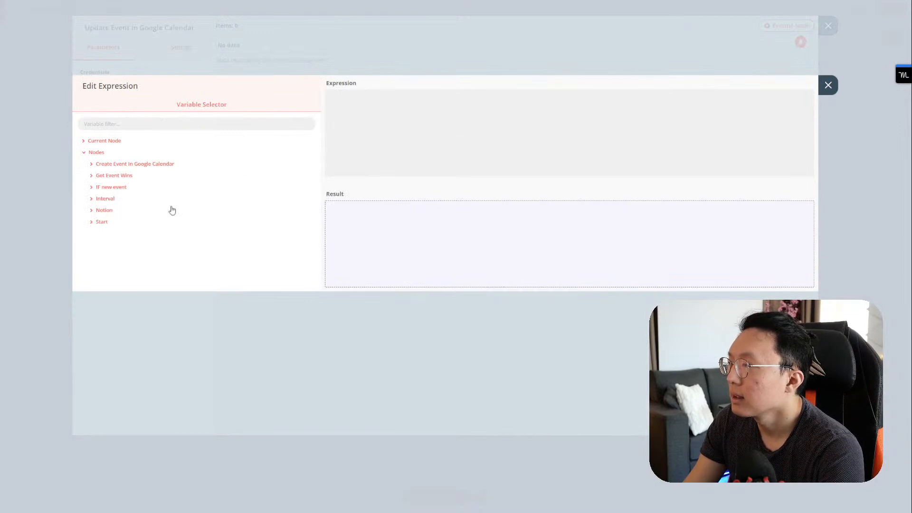
click(105, 210)
click(104, 210)
click(113, 176)
click(113, 188)
click(116, 198)
scroll(129, 223, down, 1)
click(125, 171)
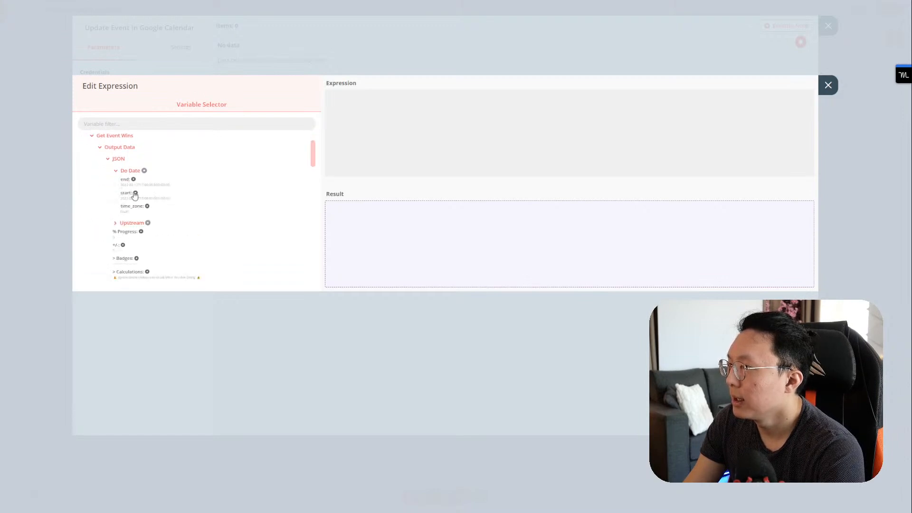
click(141, 200)
click(829, 89)
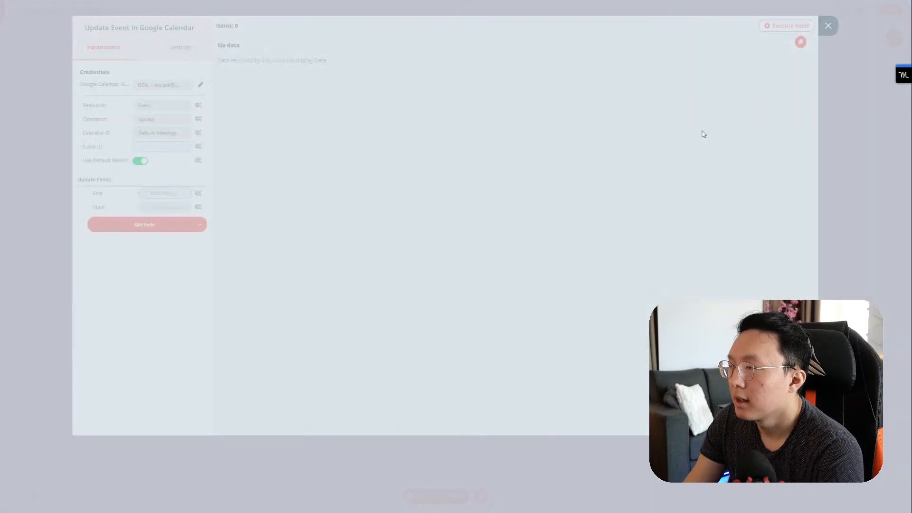
Step: Switch the Start field to an expression, then remove the End field
click(178, 207)
click(198, 208)
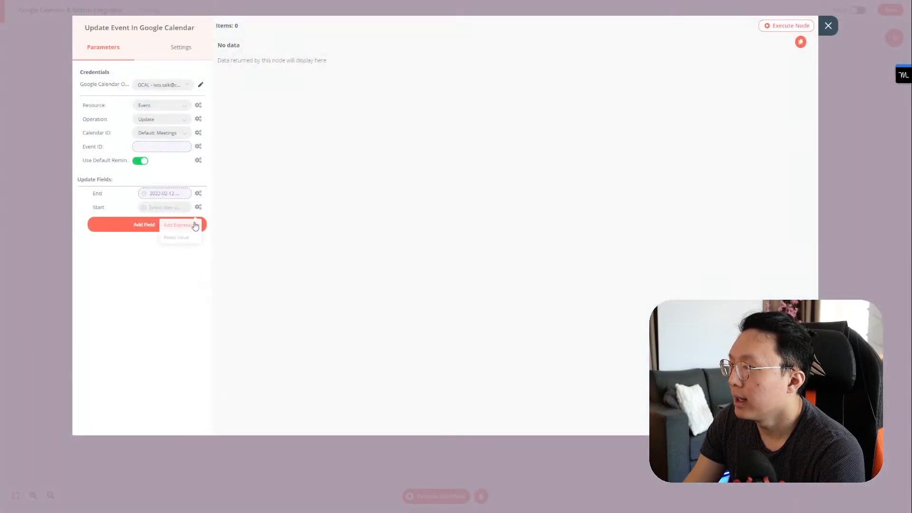
click(194, 226)
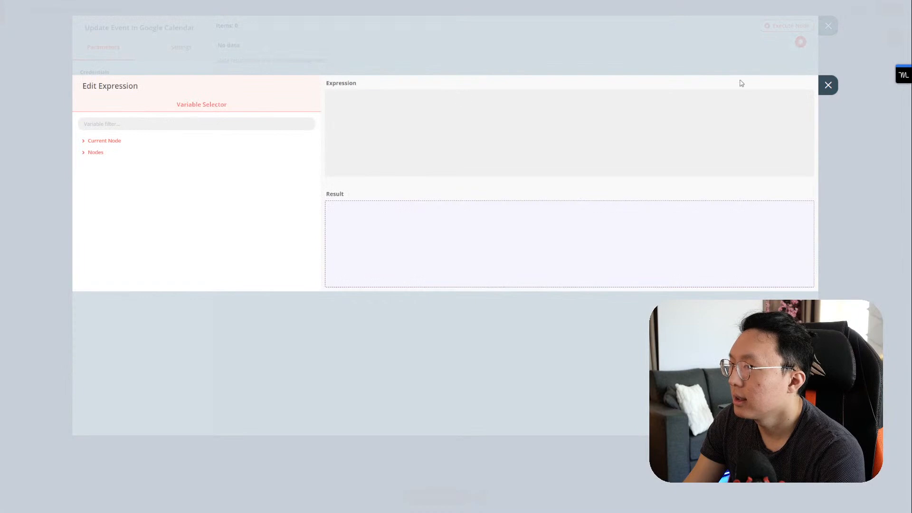
click(820, 85)
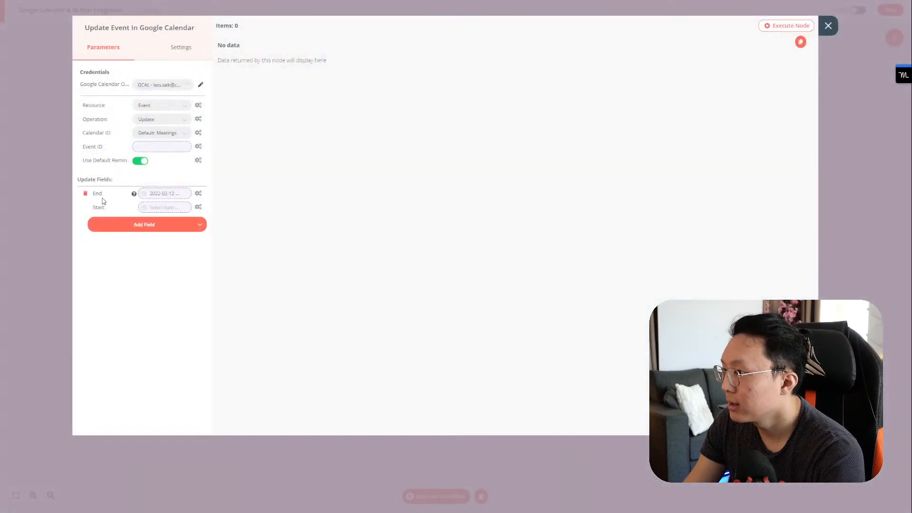
click(86, 194)
Step: Set Start by expression to Get Event Wins' Do Date start
click(161, 194)
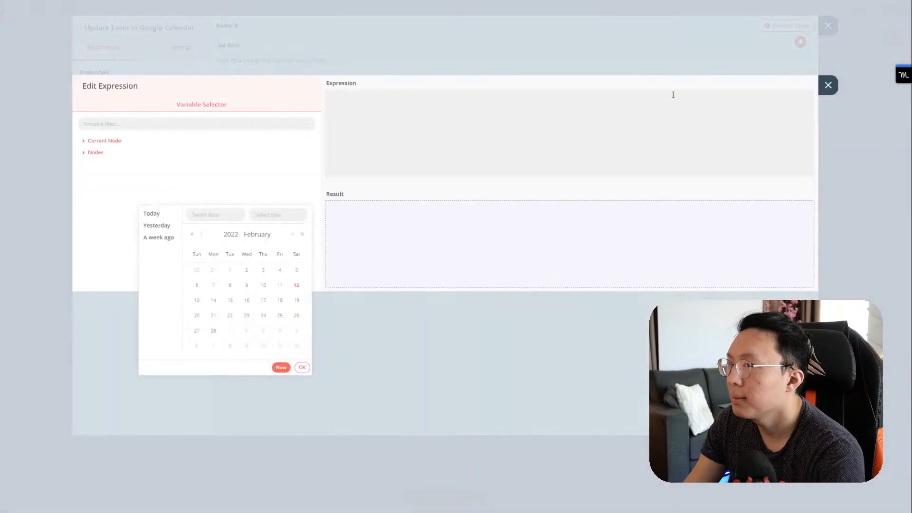
click(97, 140)
click(97, 163)
click(107, 176)
click(107, 176)
click(107, 188)
click(112, 199)
click(116, 212)
click(130, 222)
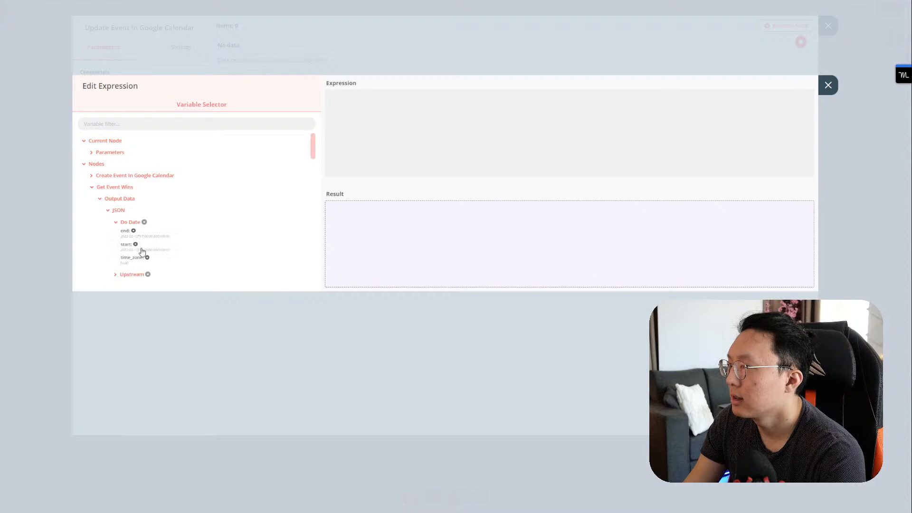
click(138, 247)
click(828, 85)
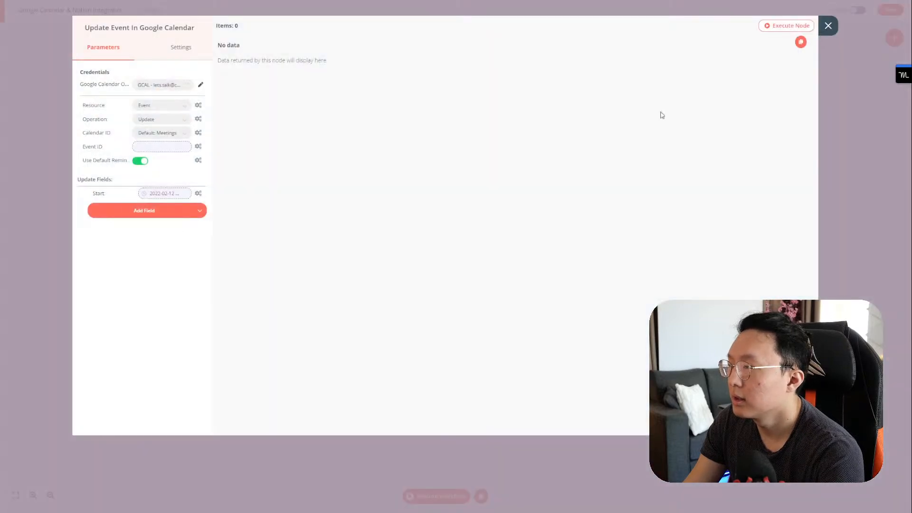
Step: Add an End field set by expression to Get Event Wins' Do Date end
click(157, 217)
click(133, 273)
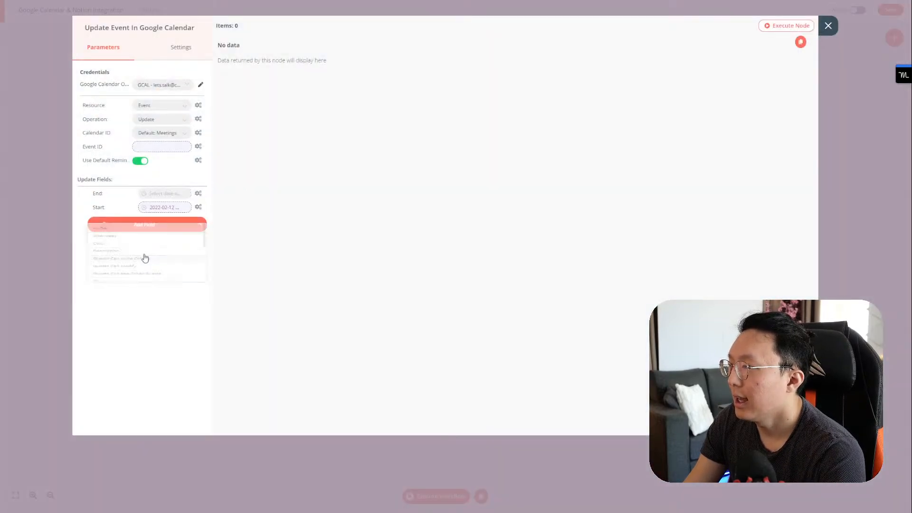
click(167, 194)
click(198, 198)
click(196, 218)
click(128, 154)
click(117, 176)
click(119, 188)
click(119, 199)
click(129, 212)
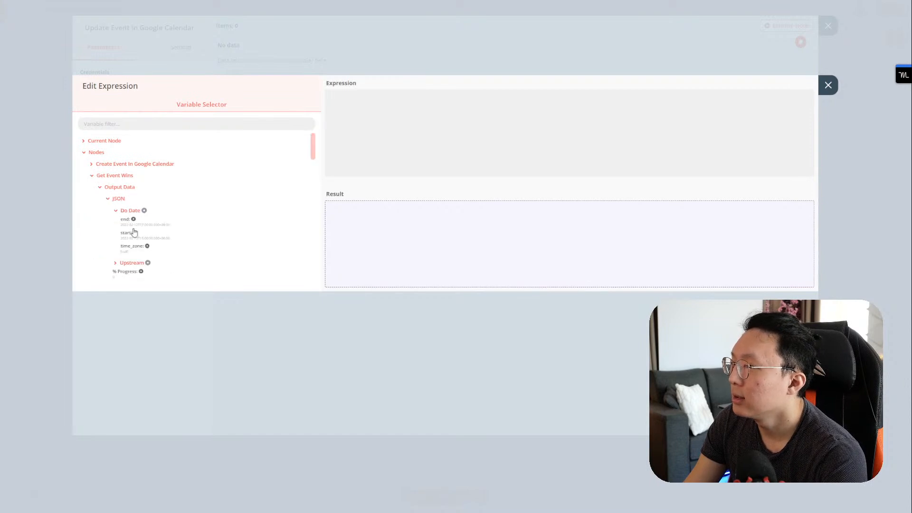
click(143, 221)
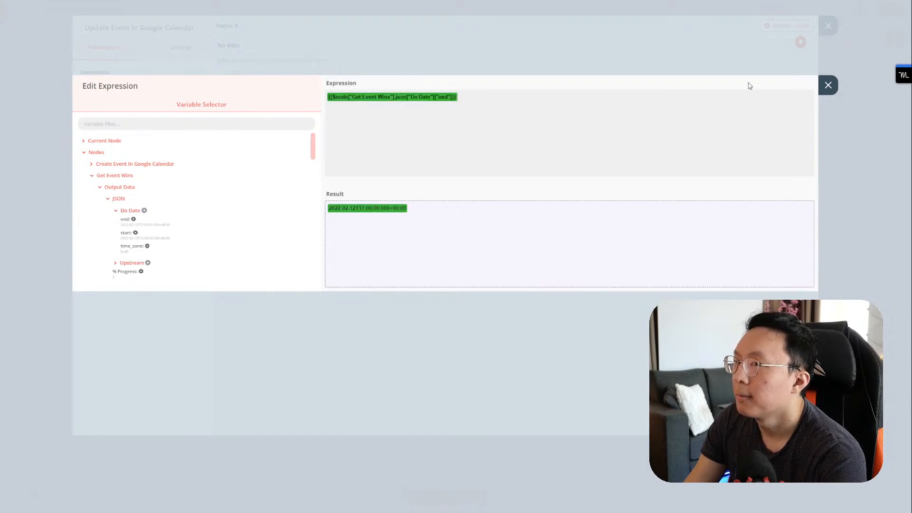
click(828, 85)
click(160, 226)
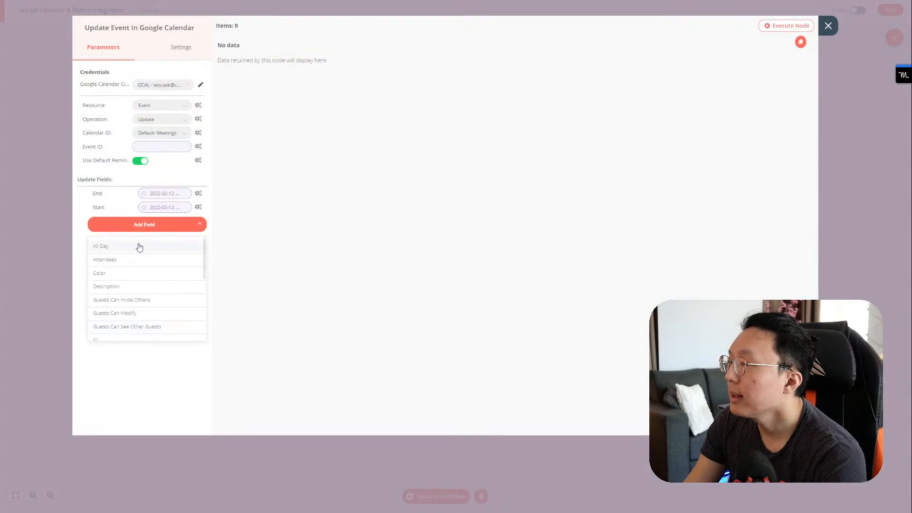
Step: Add a Summary update field as an expression and expand Get Event Wins' JSON fields
scroll(129, 291, down, 5)
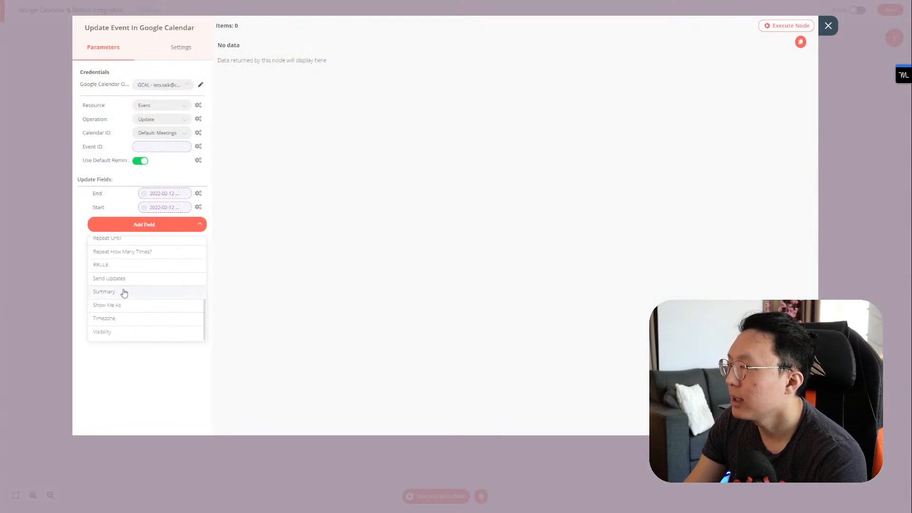
click(122, 291)
click(198, 221)
click(189, 237)
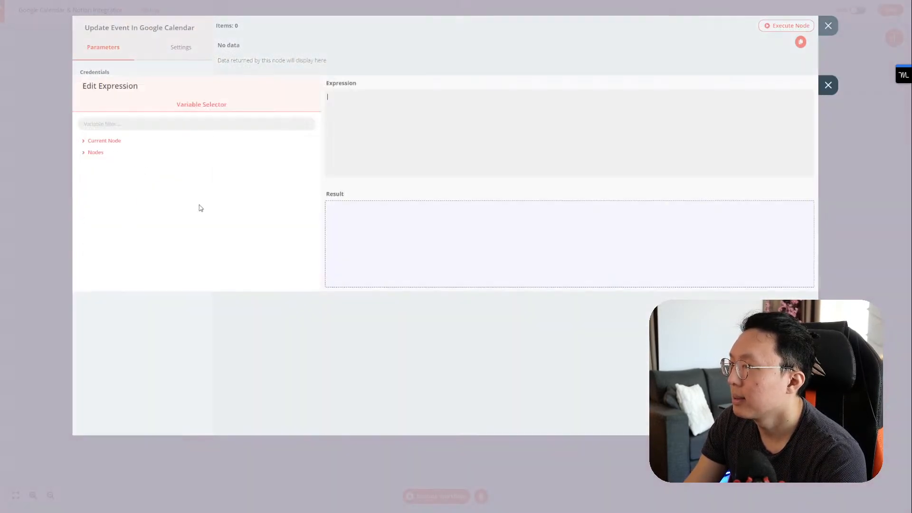
click(86, 152)
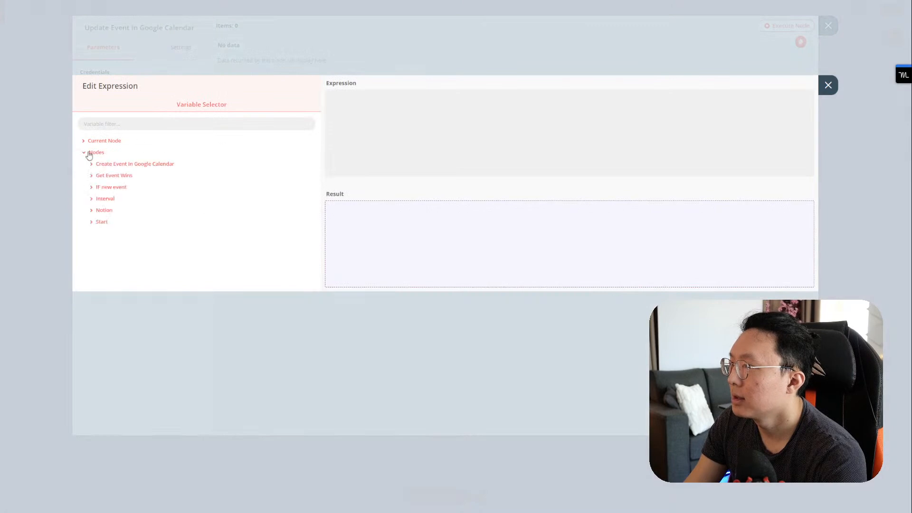
click(114, 177)
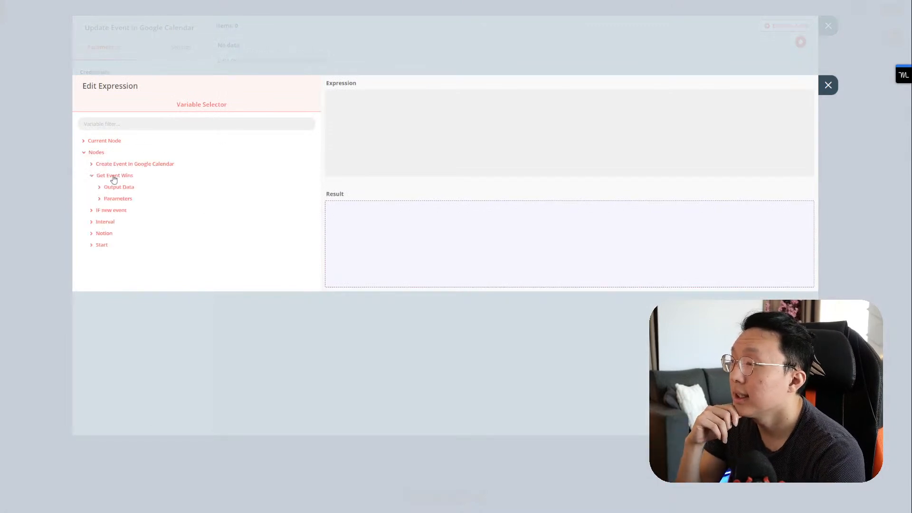
click(120, 186)
click(116, 198)
Step: Set the Summary expression to Get Event Wins' Name property
scroll(140, 229, down, 3)
scroll(140, 230, down, 6)
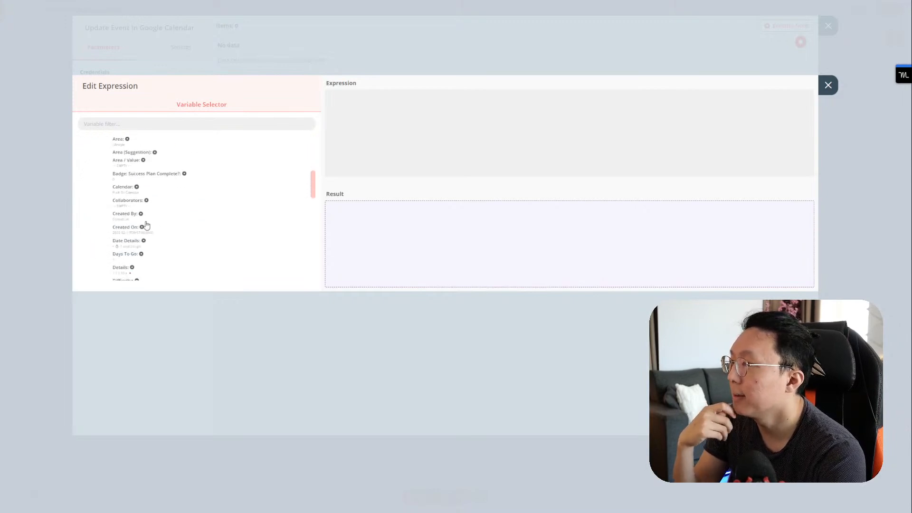
scroll(147, 225, up, 8)
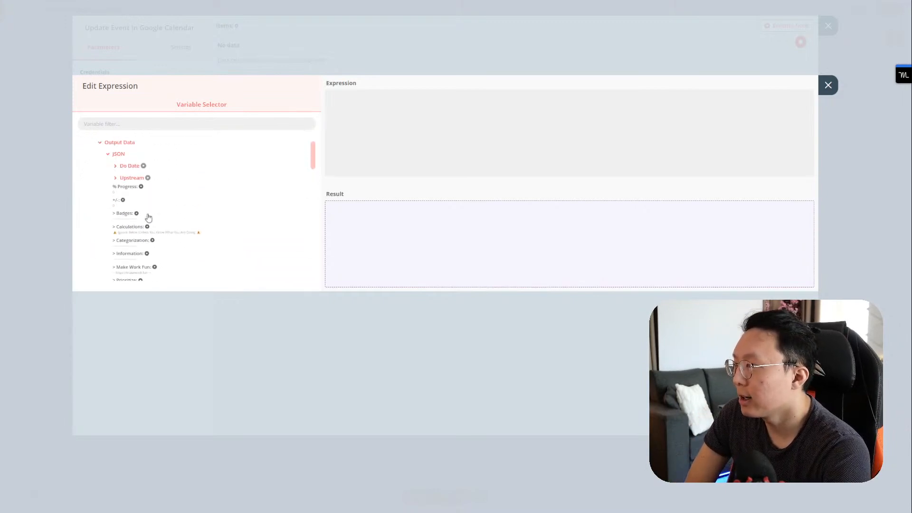
scroll(152, 201, down, 15)
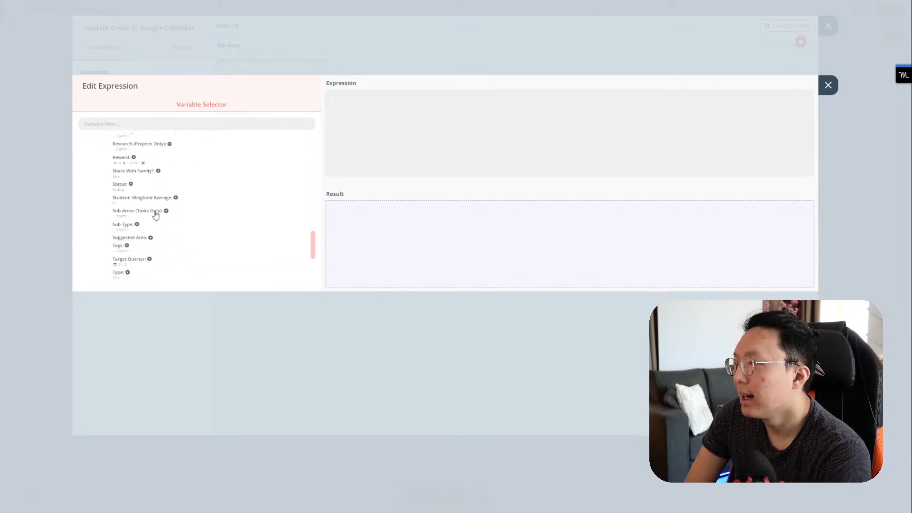
scroll(155, 218, down, 2)
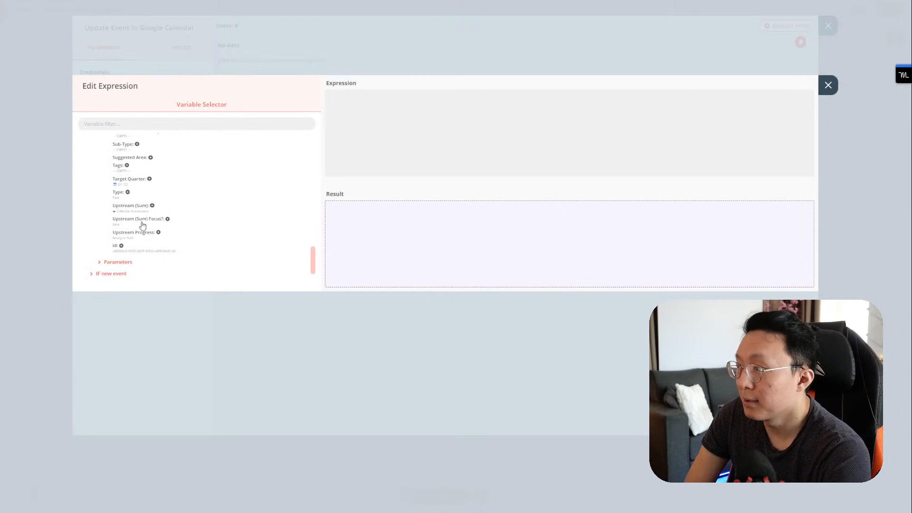
scroll(145, 223, up, 2)
scroll(152, 218, up, 8)
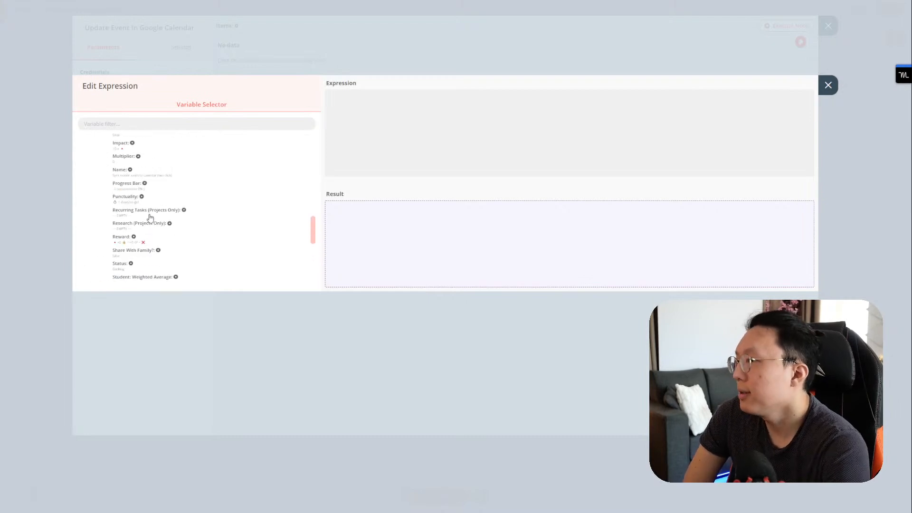
scroll(157, 209, down, 10)
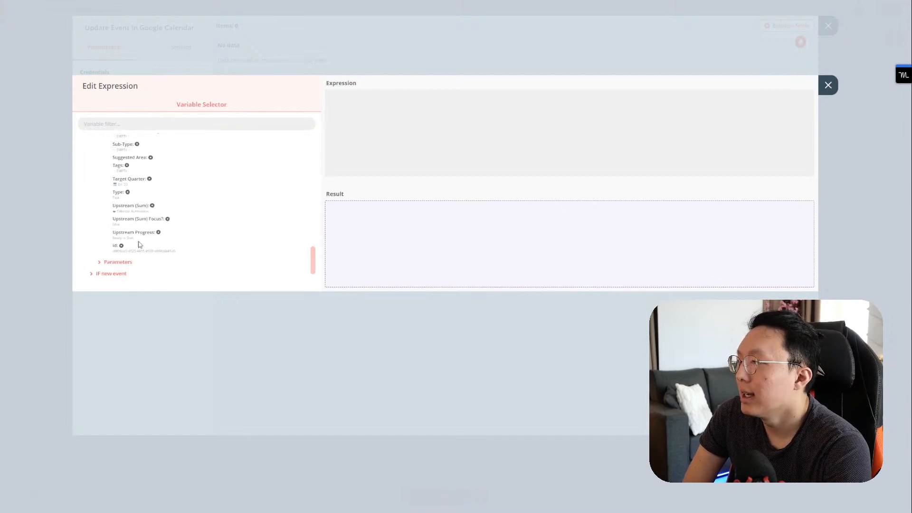
scroll(136, 243, up, 5)
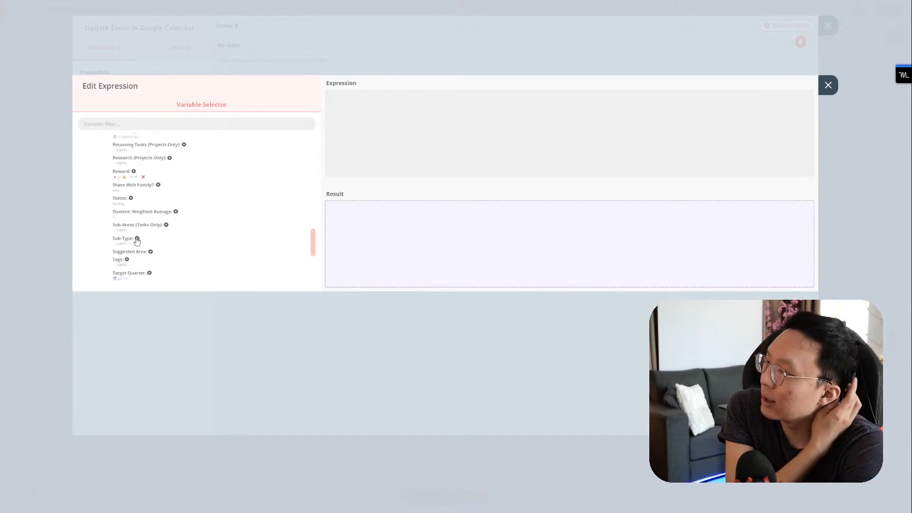
scroll(137, 236, up, 4)
scroll(137, 235, down, 4)
scroll(139, 230, down, 5)
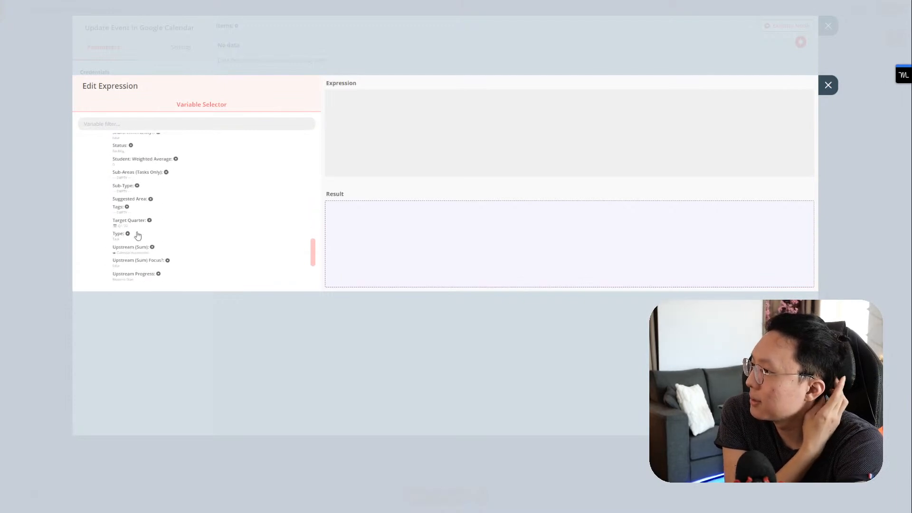
click(148, 217)
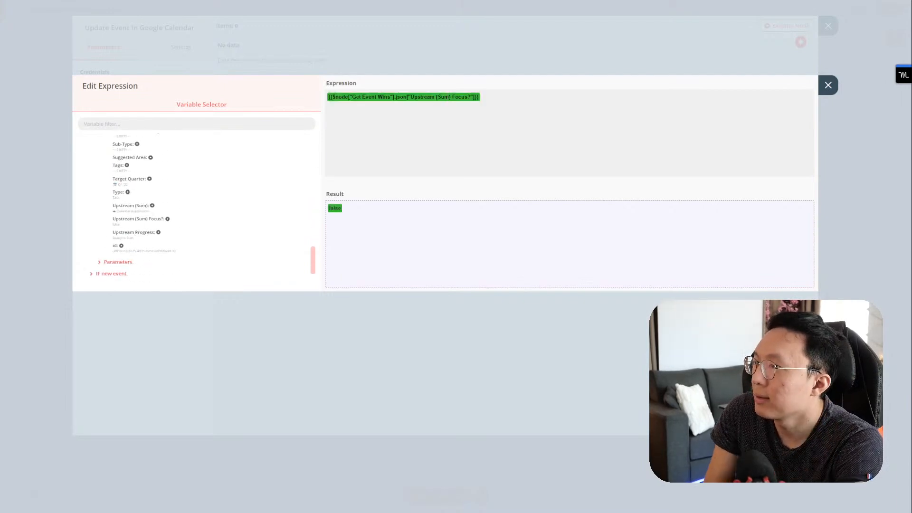
drag(411, 97, 474, 97)
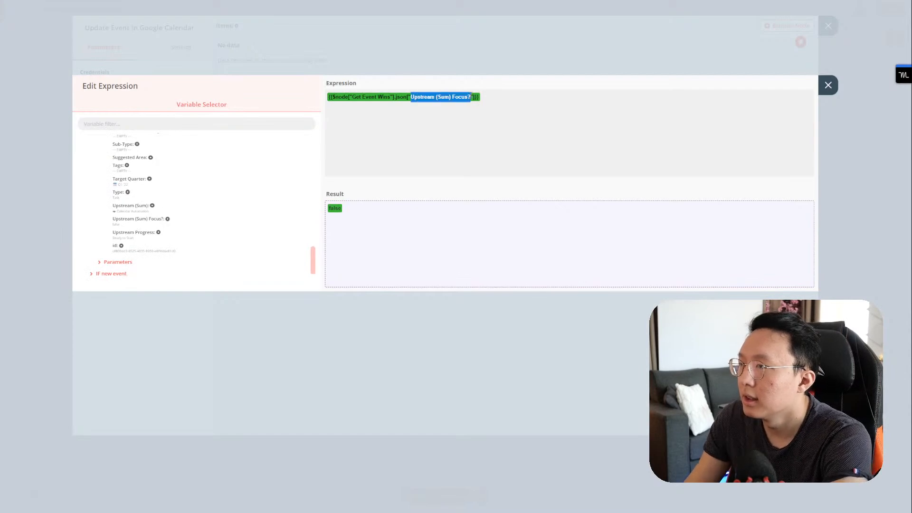
text(Name)
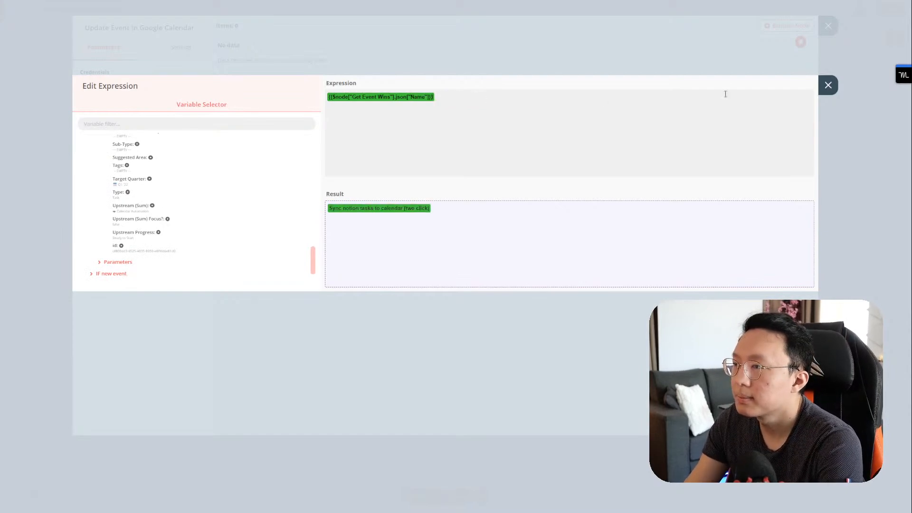
click(835, 90)
Step: Add an empty Description field to the update fields
click(169, 240)
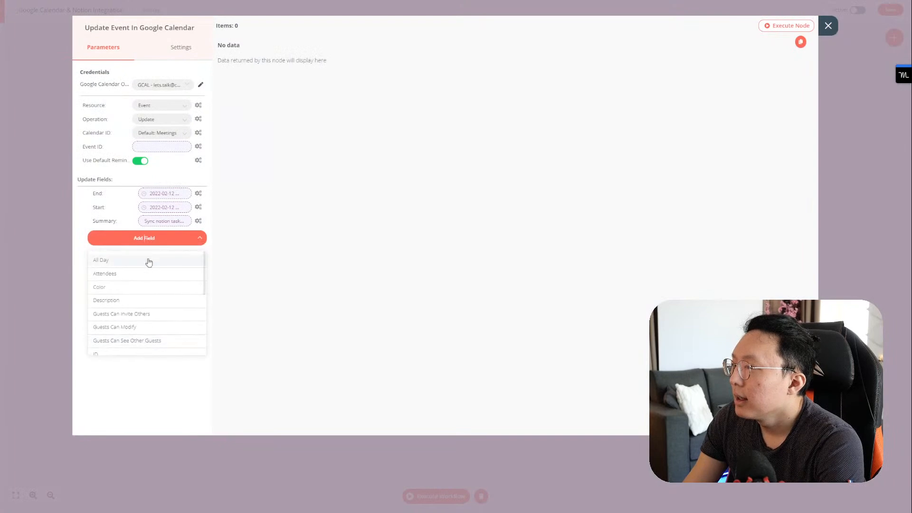
scroll(138, 294, down, 1)
click(149, 264)
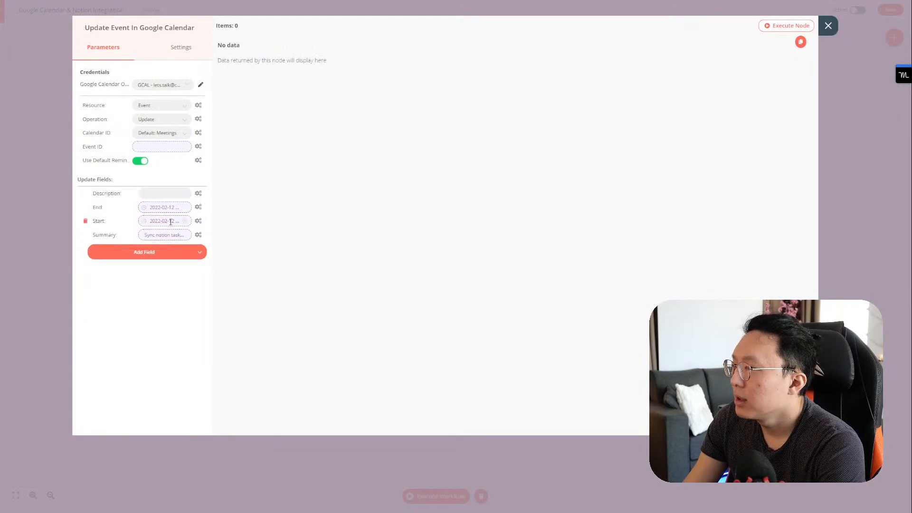
click(180, 193)
click(822, 85)
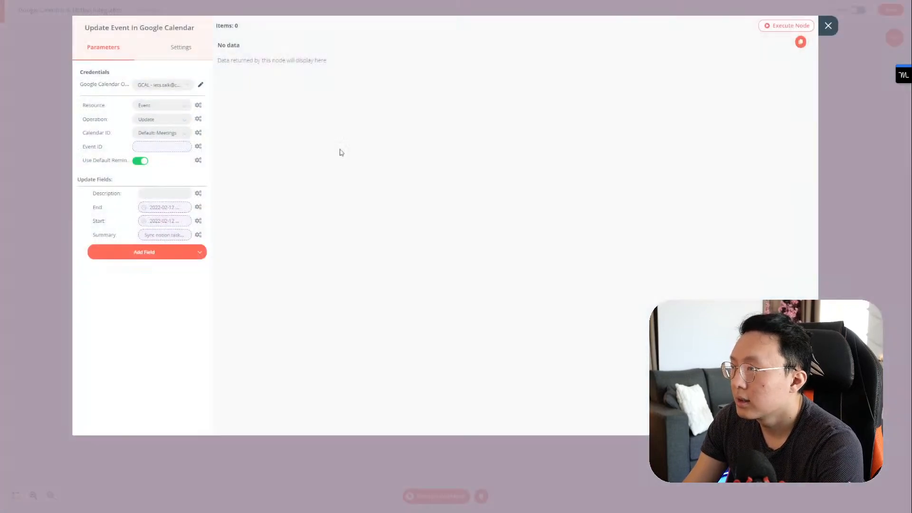
Step: Make Description an expression and expand Get Event Wins' JSON fields
click(181, 211)
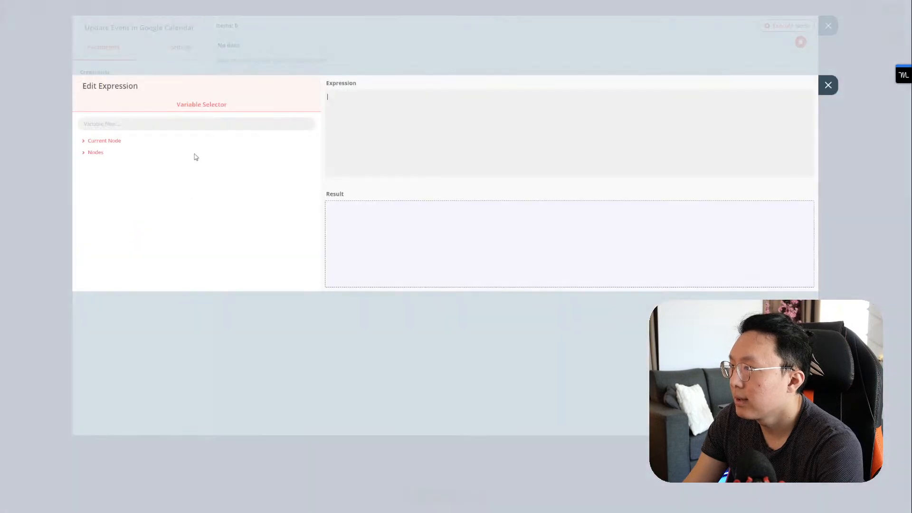
click(171, 141)
click(120, 167)
click(113, 187)
click(117, 198)
click(118, 210)
Step: Point Description at Get Event Wins' Description property, then test-run and close the node
scroll(124, 234, down, 3)
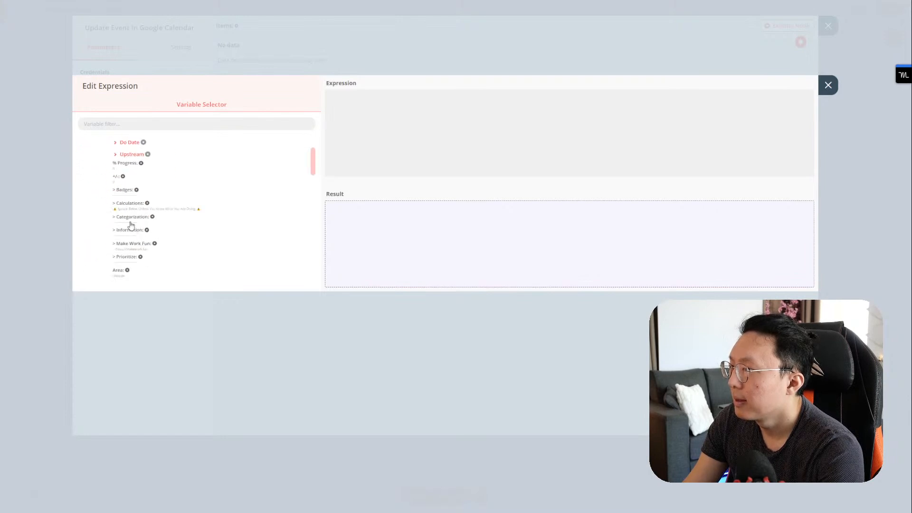
click(130, 230)
double_click(432, 97)
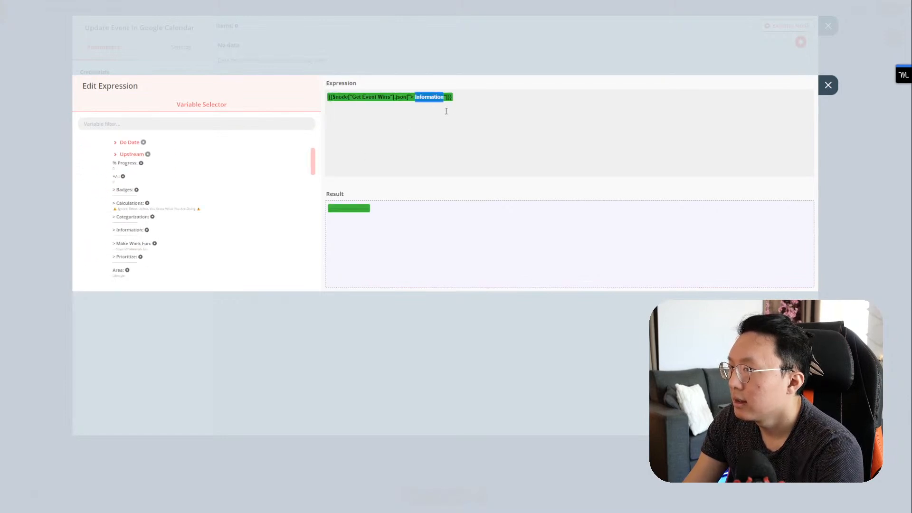
key(BackSpace)
key(BackSpace)
key(BackSpace)
text(Description)
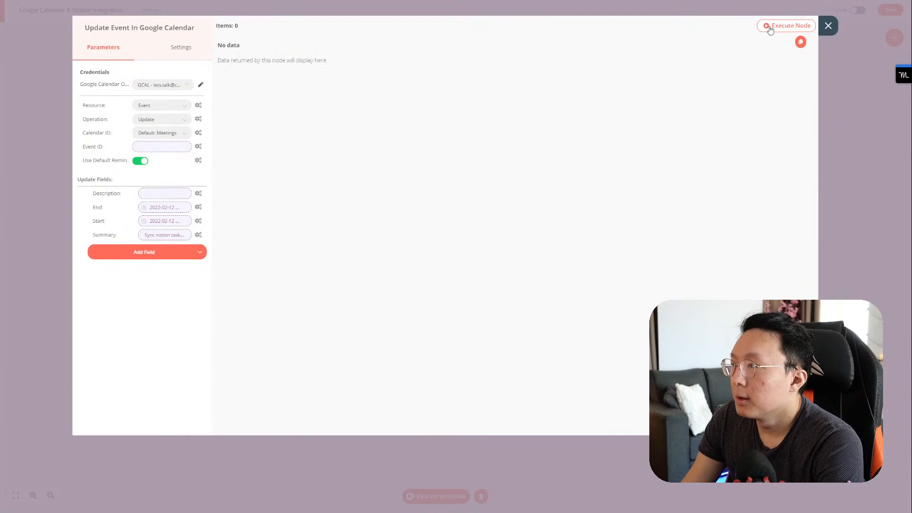
click(788, 25)
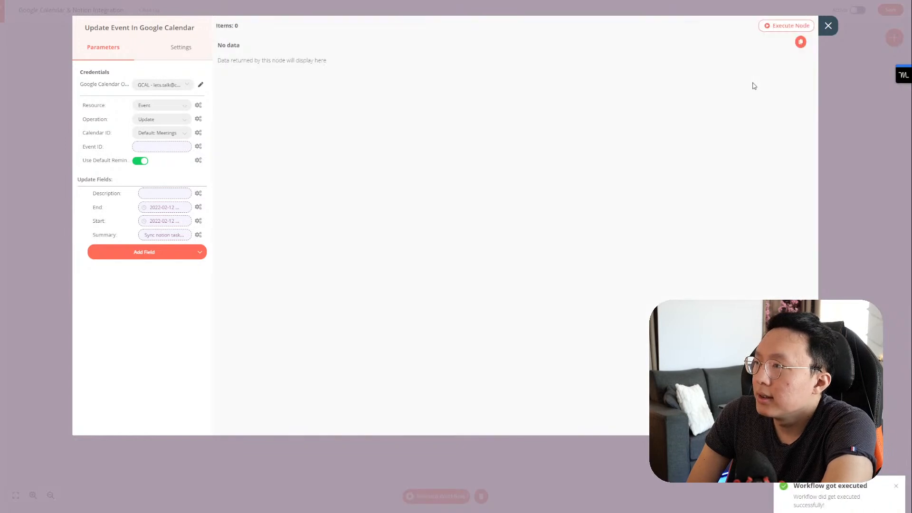
click(828, 27)
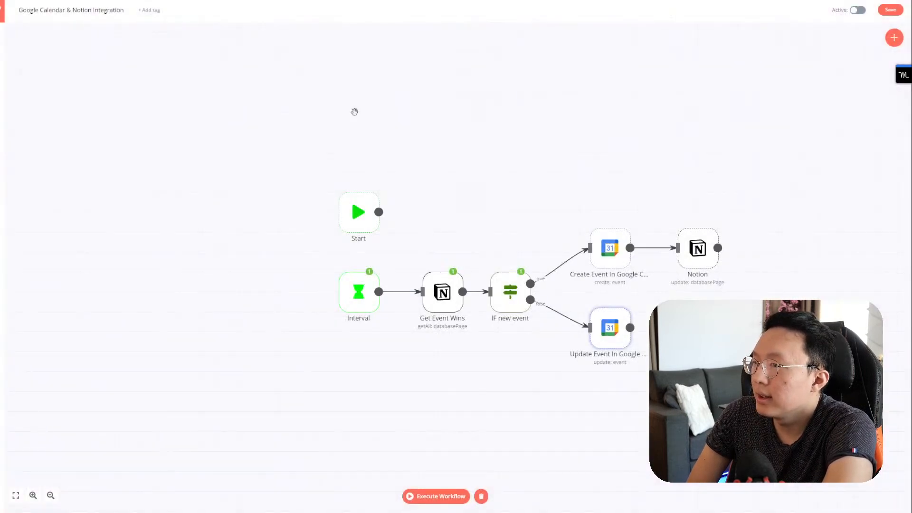
Step: Check IF new event's false and true outputs, finding one task on the true branch
click(512, 284)
double_click(510, 284)
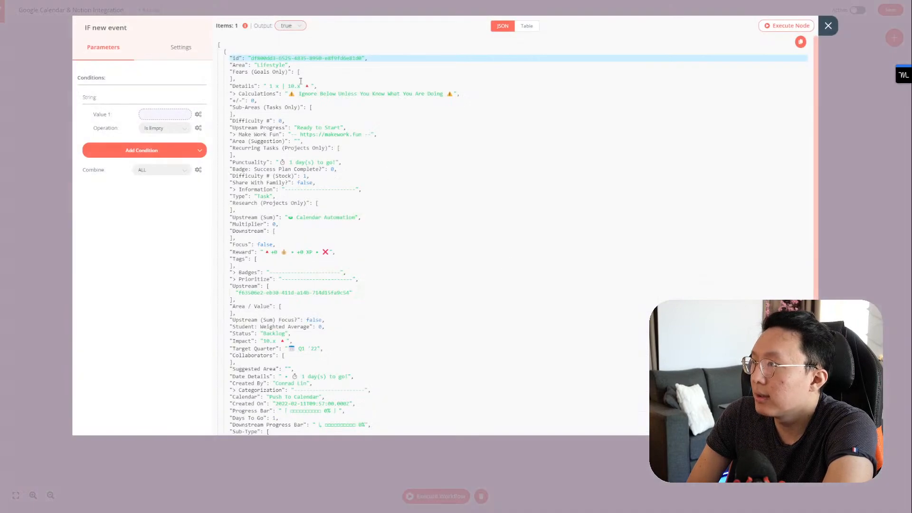
click(292, 29)
click(286, 61)
click(300, 28)
click(285, 46)
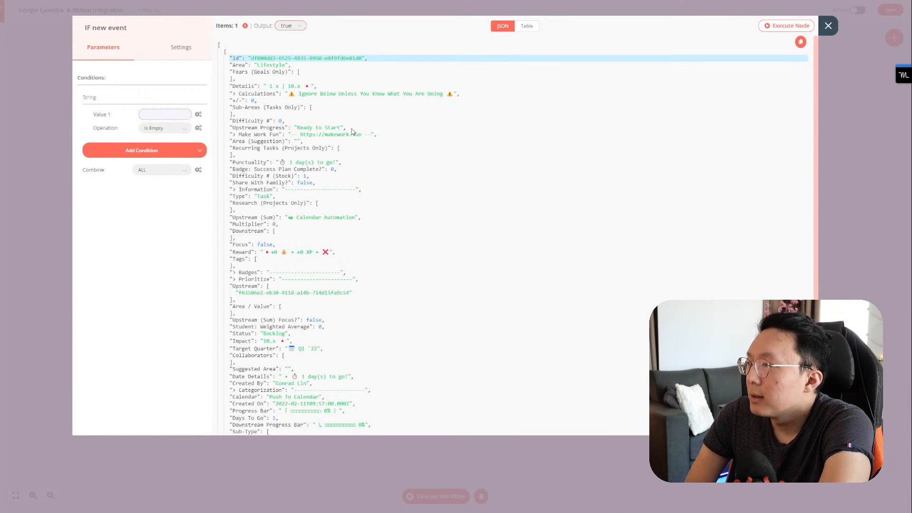
scroll(352, 131, down, 3)
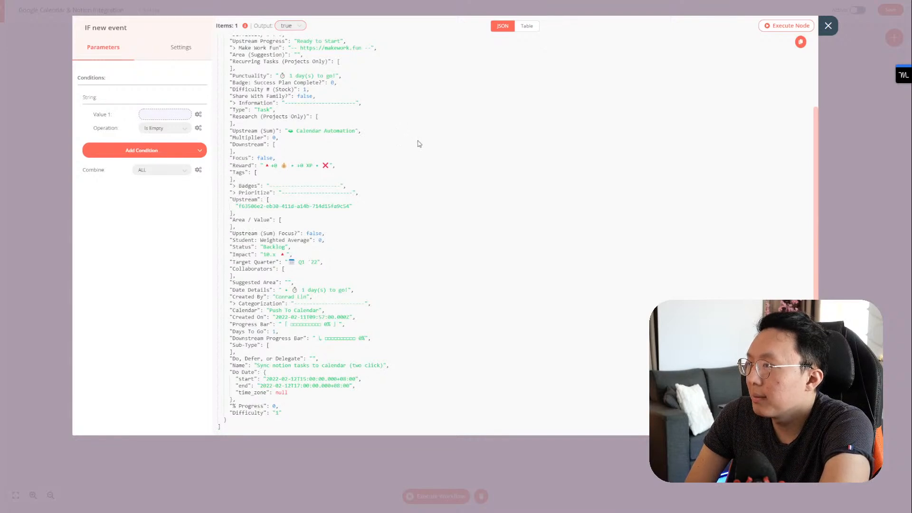
scroll(420, 144, up, 3)
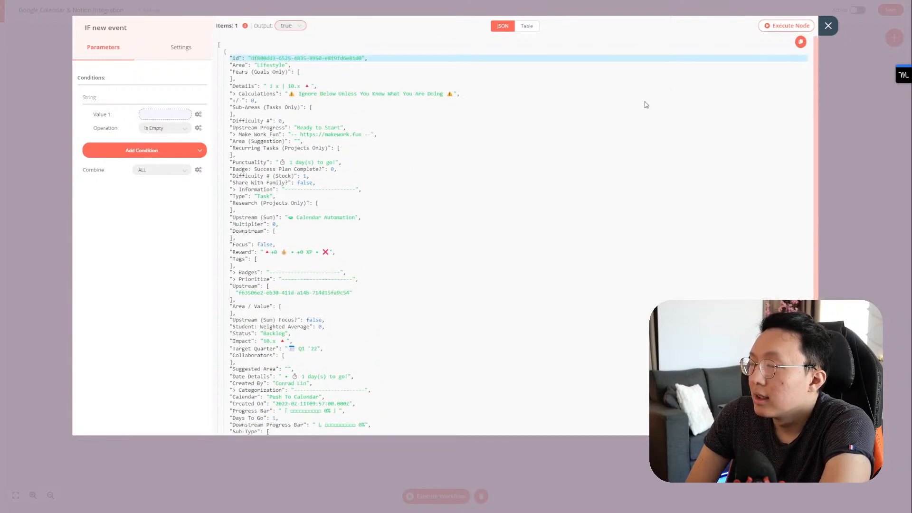
click(824, 29)
Step: Set the Notion task's Calendar property back to Push To Calendar
click(380, 1)
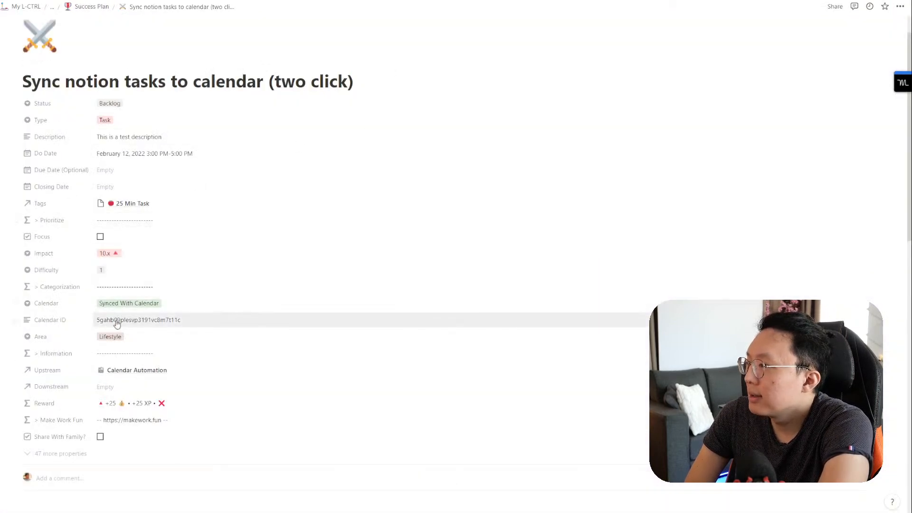
click(304, 0)
click(380, 0)
click(158, 303)
click(204, 332)
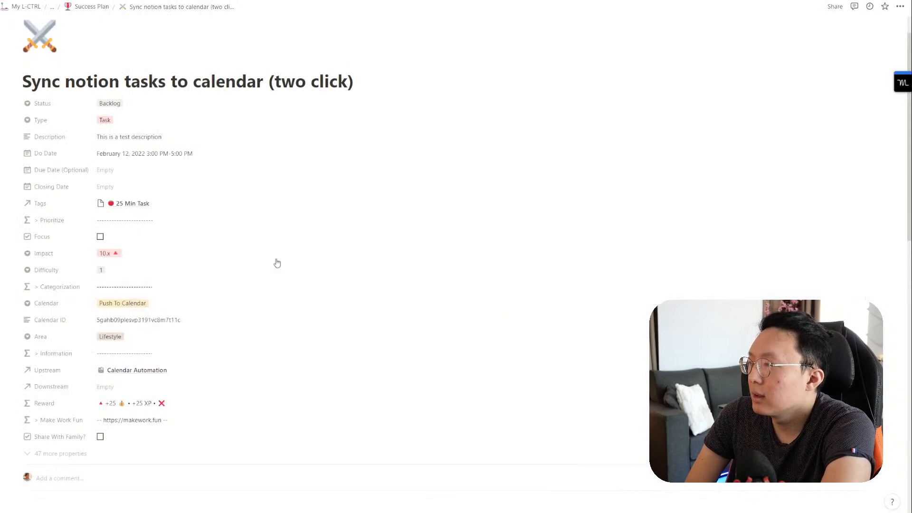
click(304, 1)
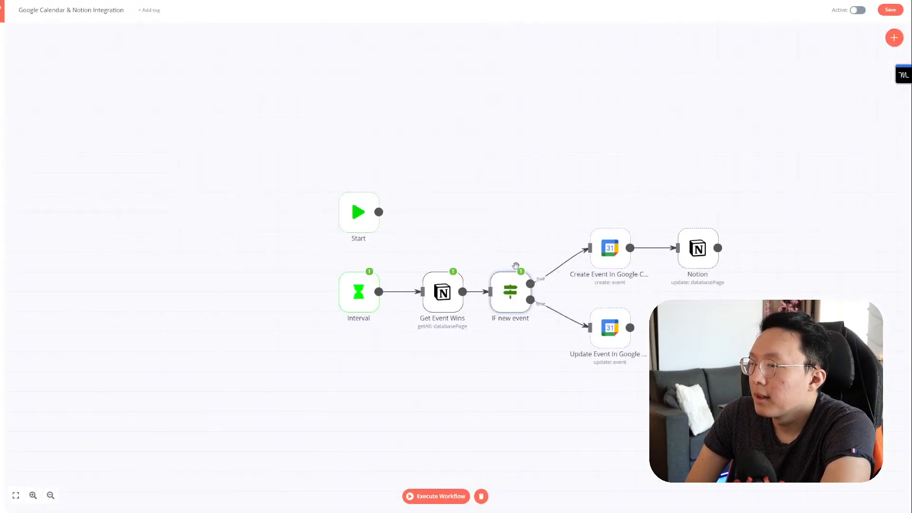
Step: Re-run the workflow up to IF new event and confirm one task exits the true branch
click(528, 266)
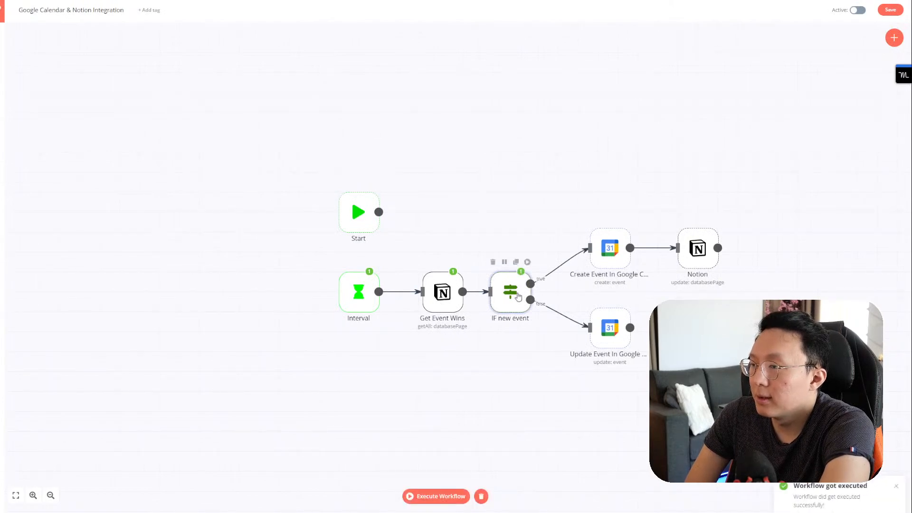
double_click(515, 294)
click(290, 25)
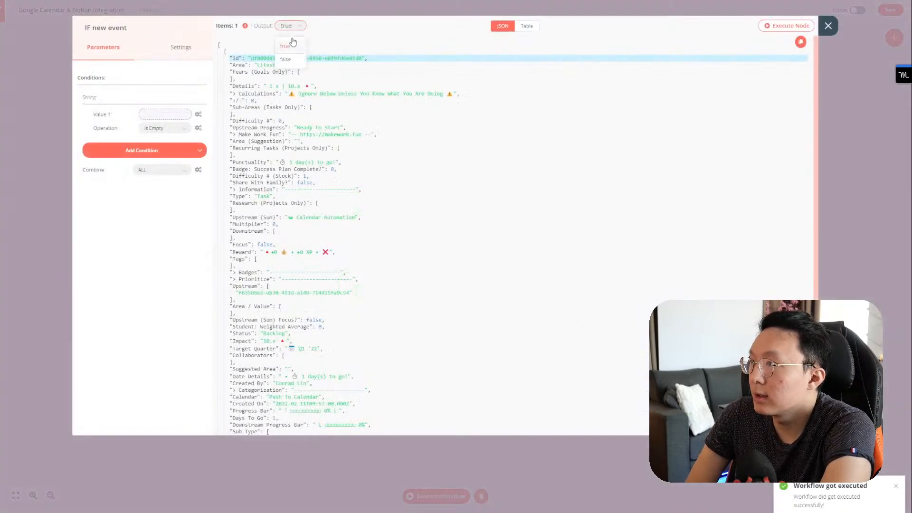
click(285, 60)
click(290, 26)
click(287, 46)
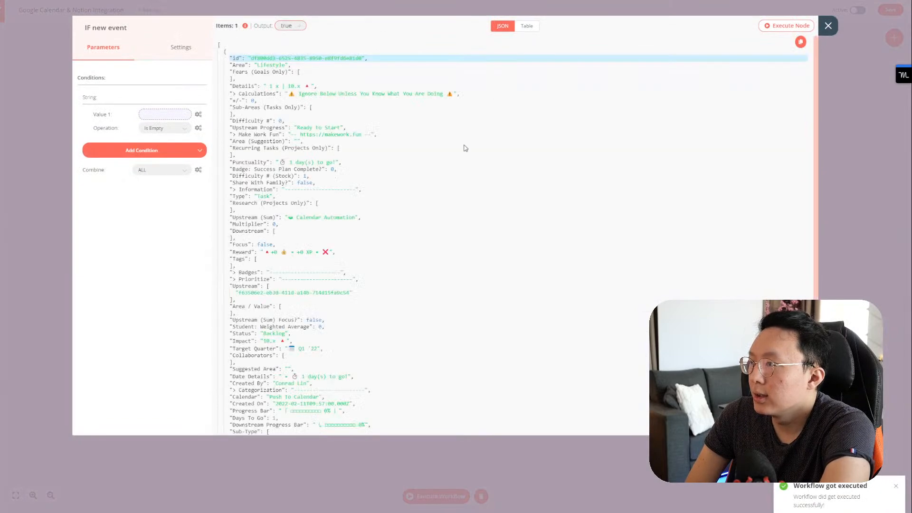
scroll(467, 152, down, 6)
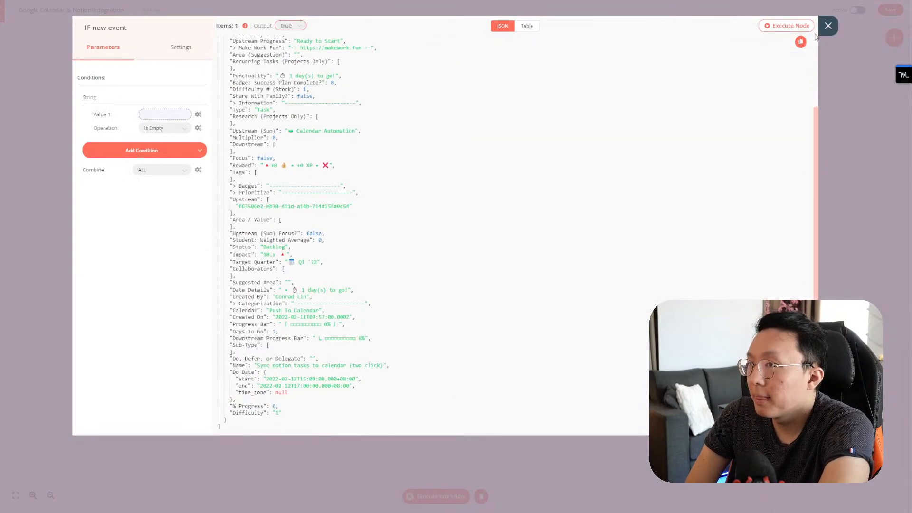
click(828, 26)
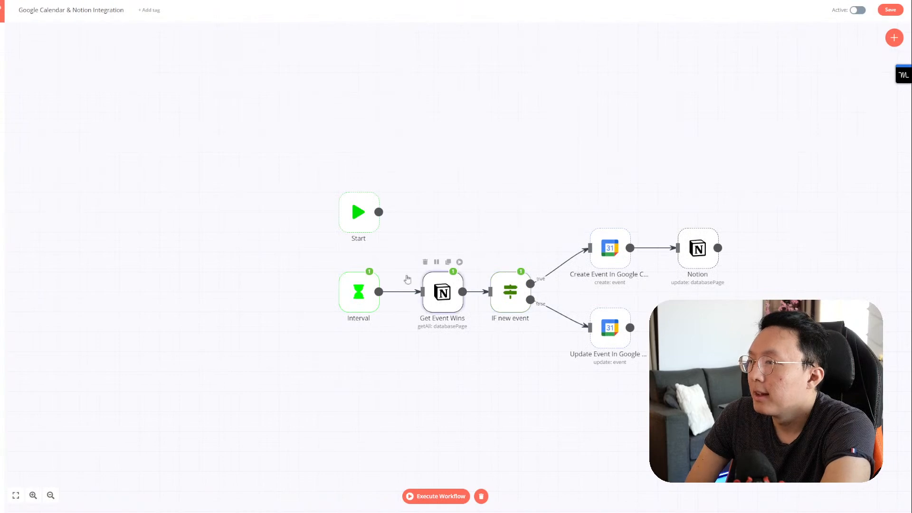
Step: Inspect Get Event Wins' output and locate the Calendar field showing Push To Calendar
double_click(440, 295)
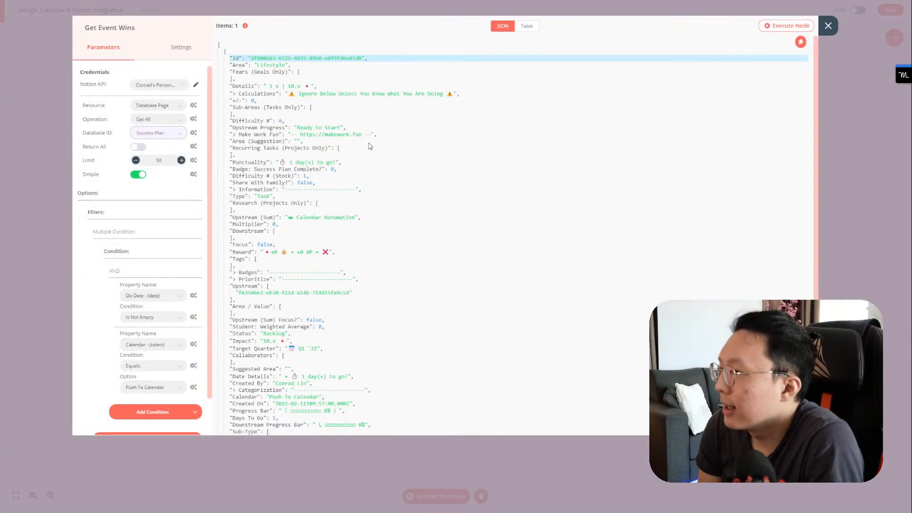
scroll(369, 143, down, 3)
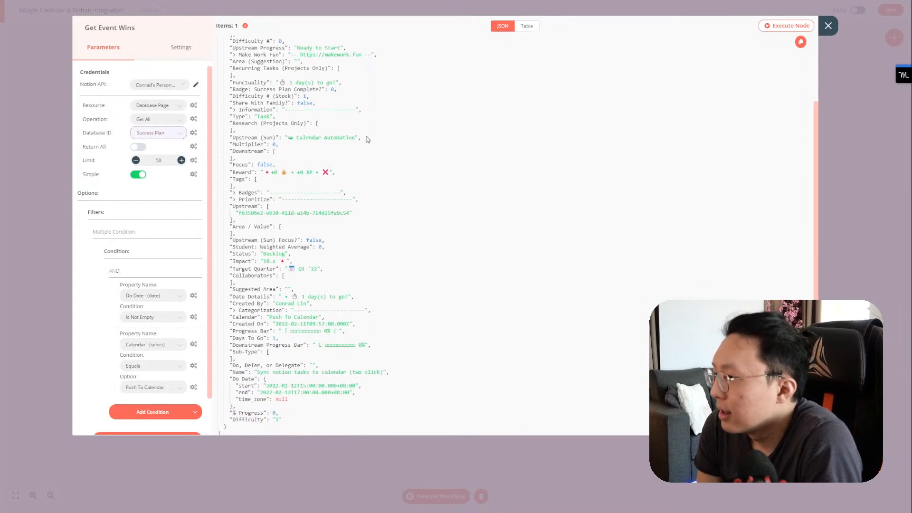
scroll(368, 141, down, 1)
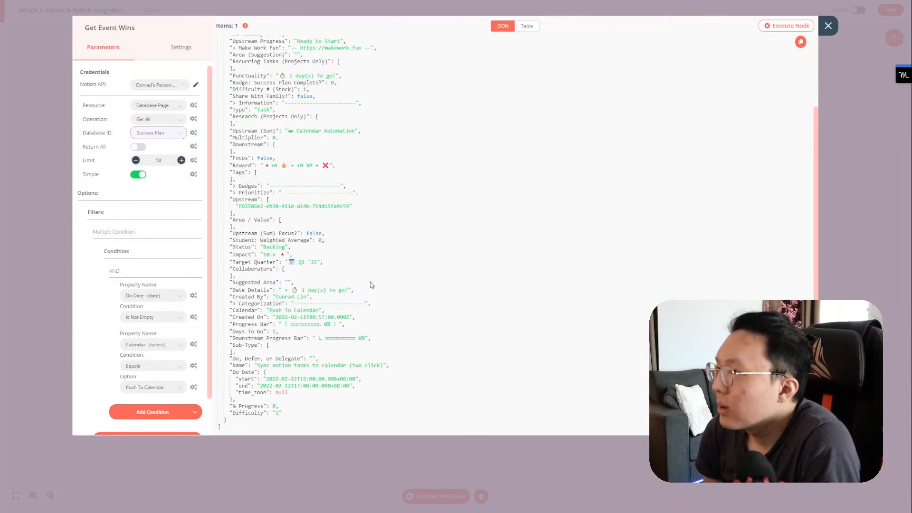
scroll(372, 285, up, 3)
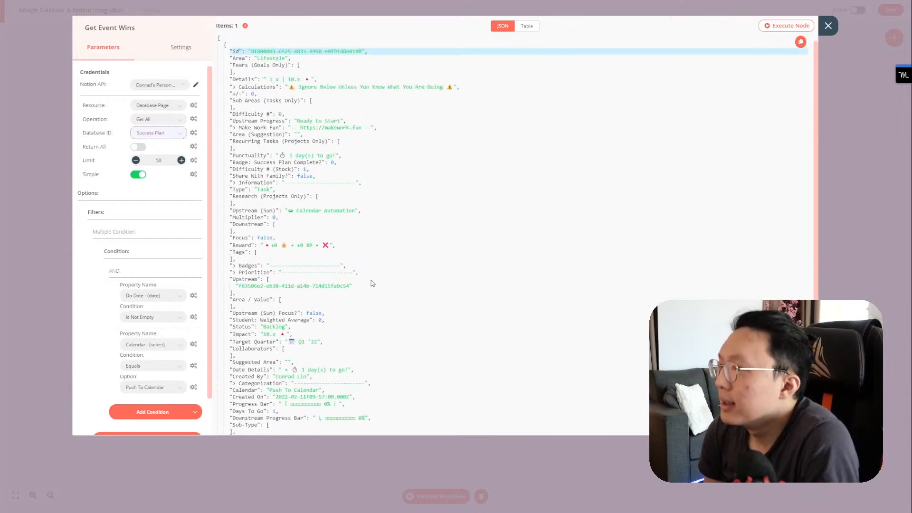
drag(233, 125, 317, 178)
click(318, 178)
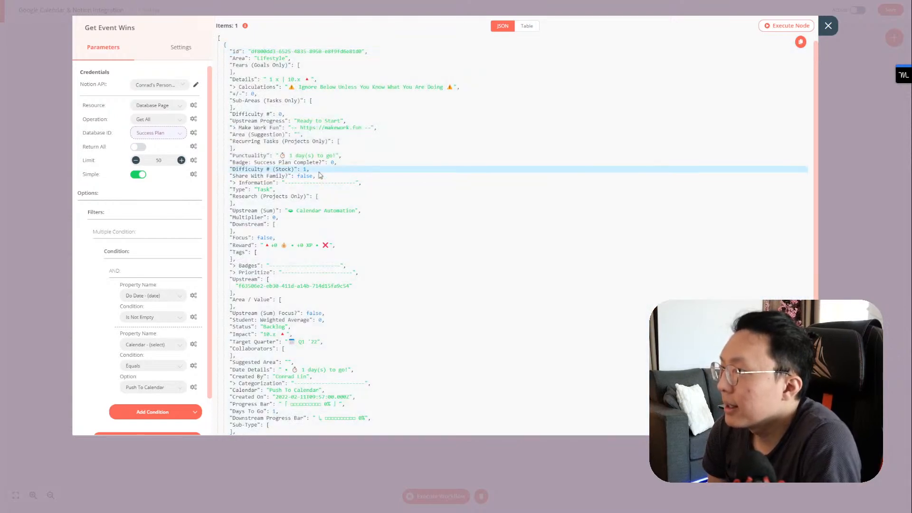
scroll(319, 175, down, 3)
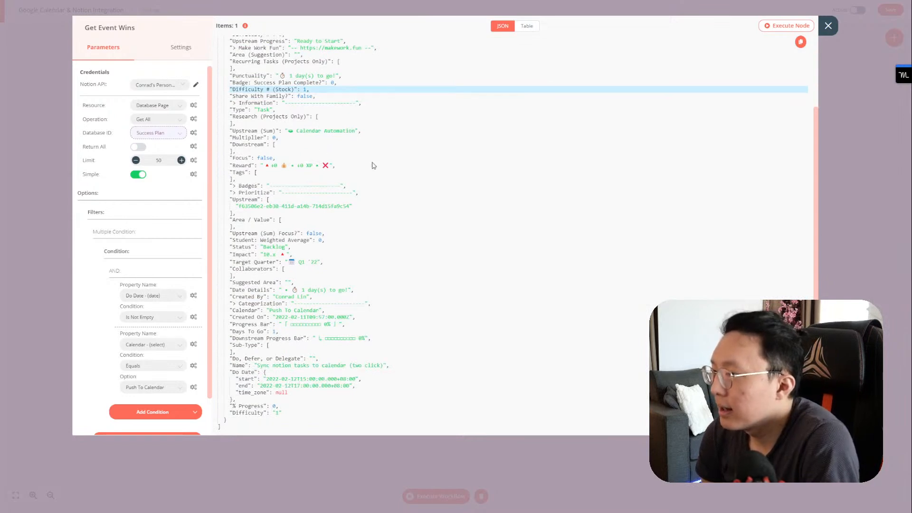
mouse_move(266, 316)
mouse_down()
mouse_move(332, 317)
mouse_move(266, 310)
mouse_up()
click(268, 310)
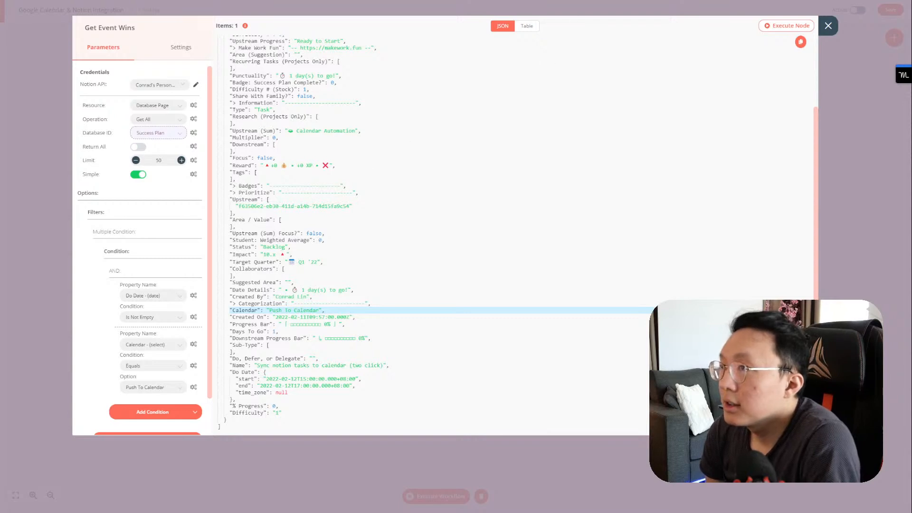
Step: Check the Notion task's Description and Calendar ID properties
click(596, 1)
click(174, 139)
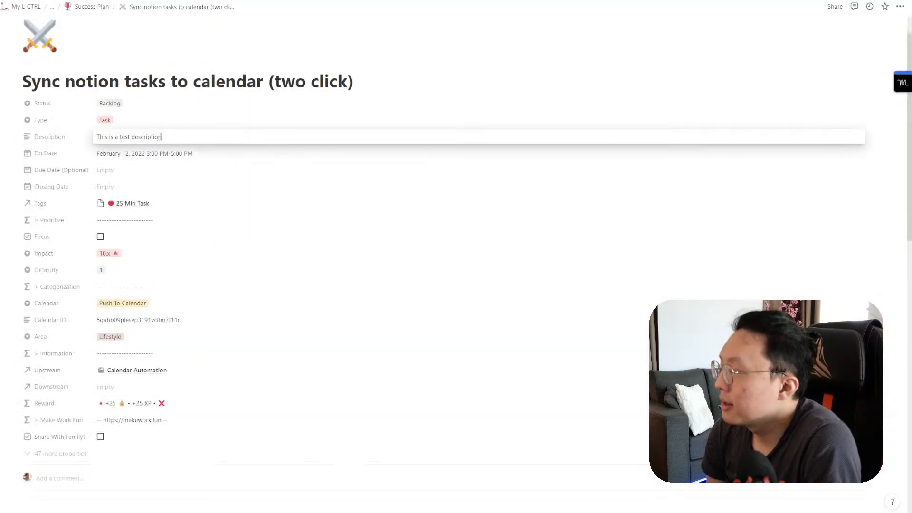
click(175, 290)
click(155, 320)
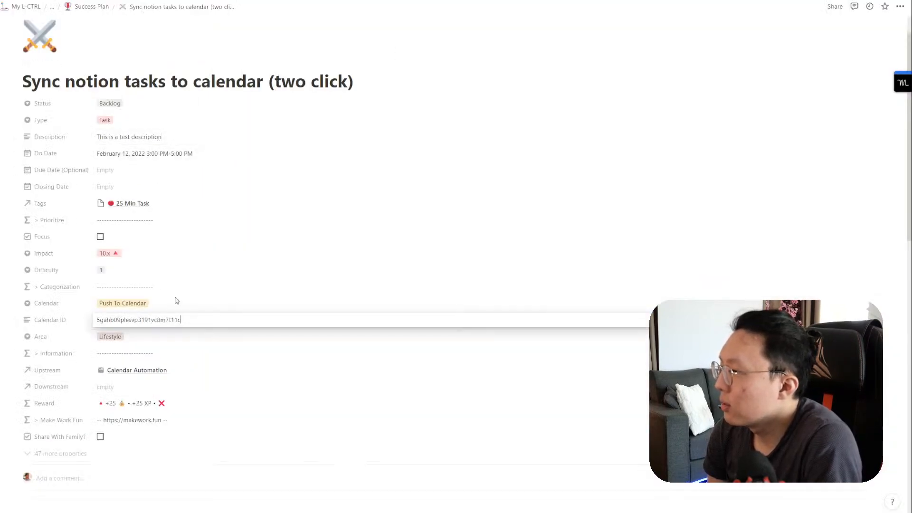
click(193, 292)
click(470, 1)
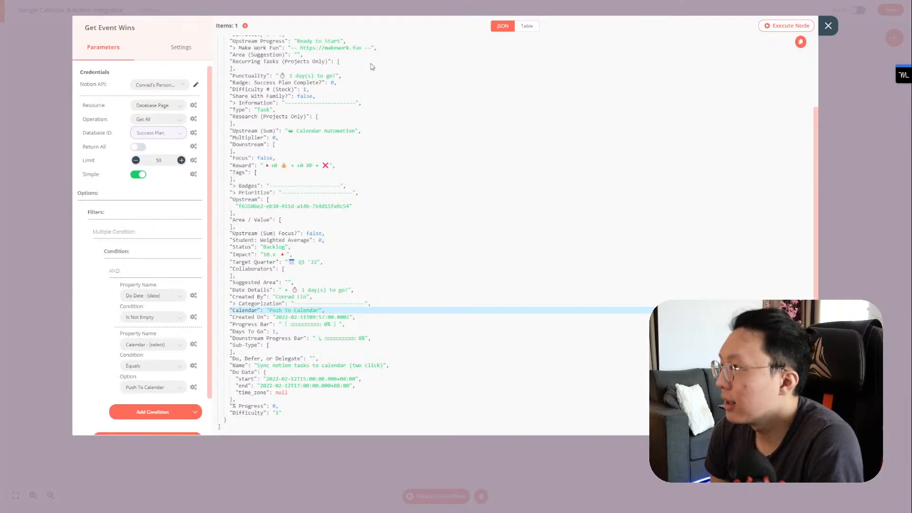
Step: Turn off Simplify for Get Event Wins and rerun it to view the full raw output
click(138, 174)
scroll(142, 188, down, 1)
scroll(169, 195, up, 1)
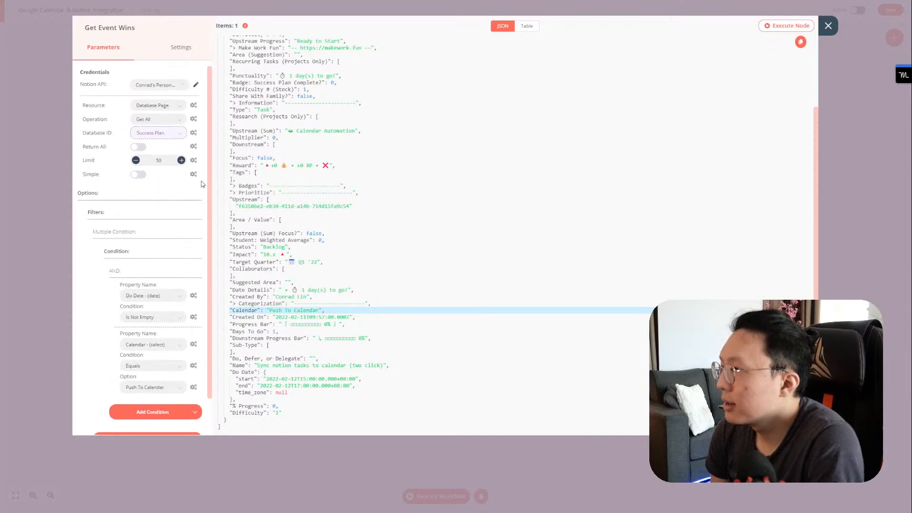
click(138, 175)
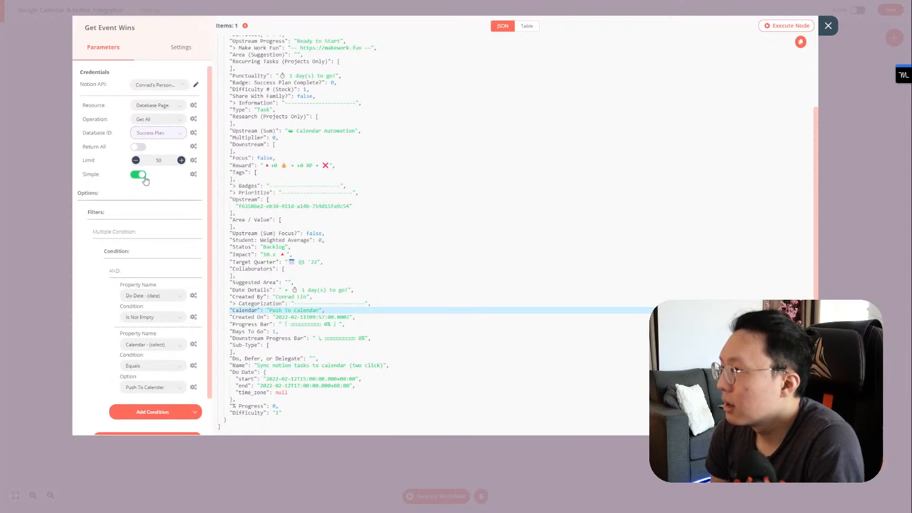
click(144, 180)
click(779, 26)
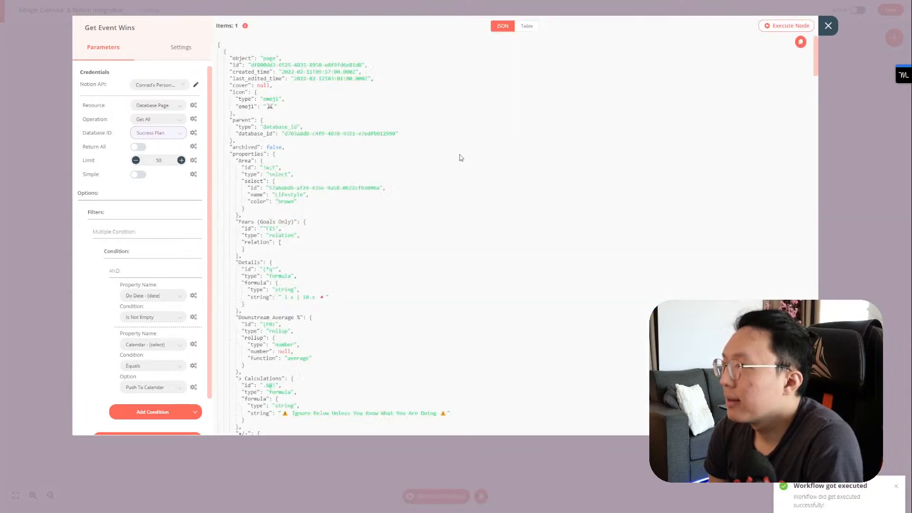
scroll(433, 152, down, 8)
scroll(433, 151, down, 10)
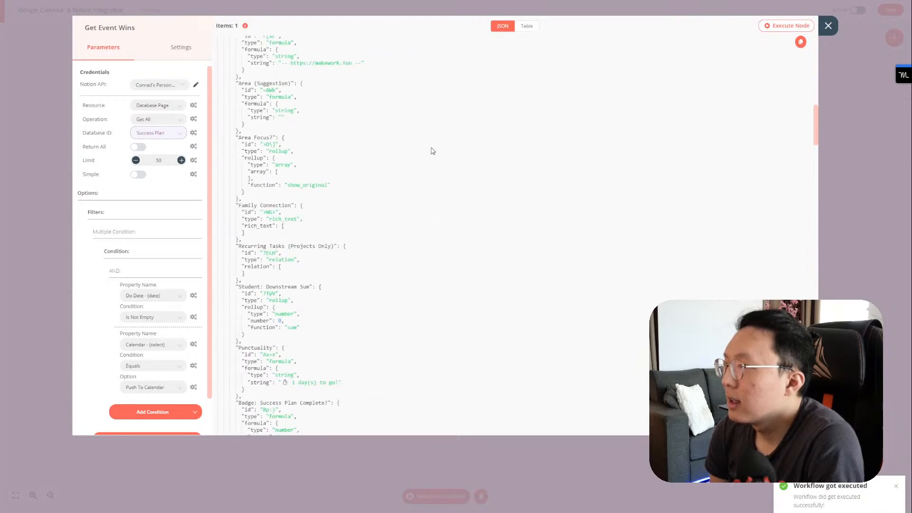
scroll(433, 148, down, 10)
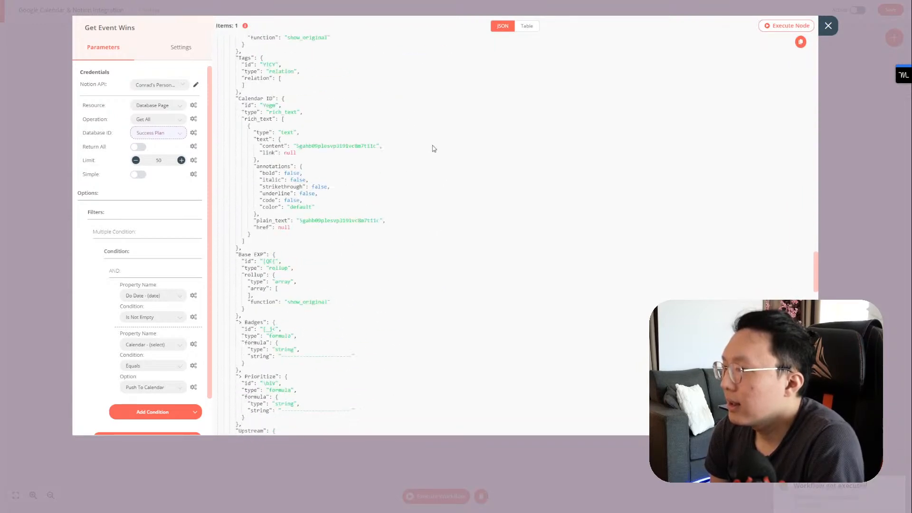
scroll(448, 159, down, 4)
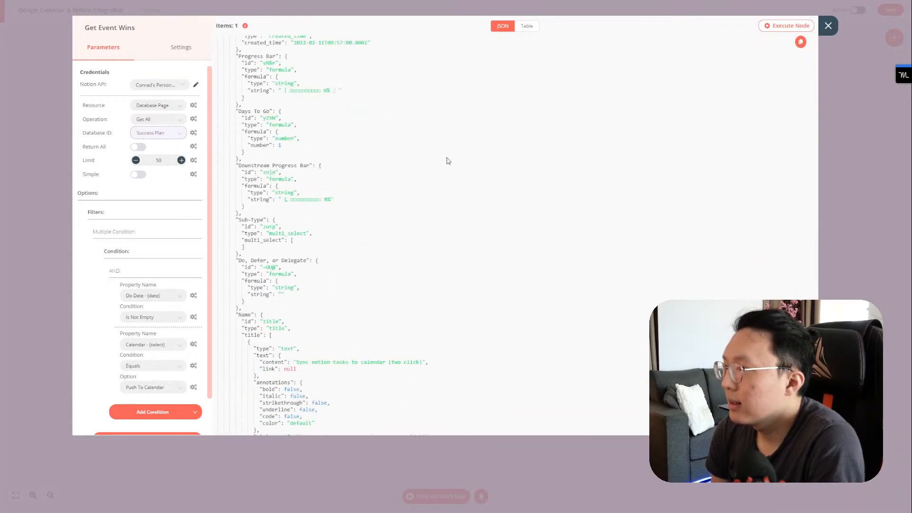
scroll(448, 161, down, 5)
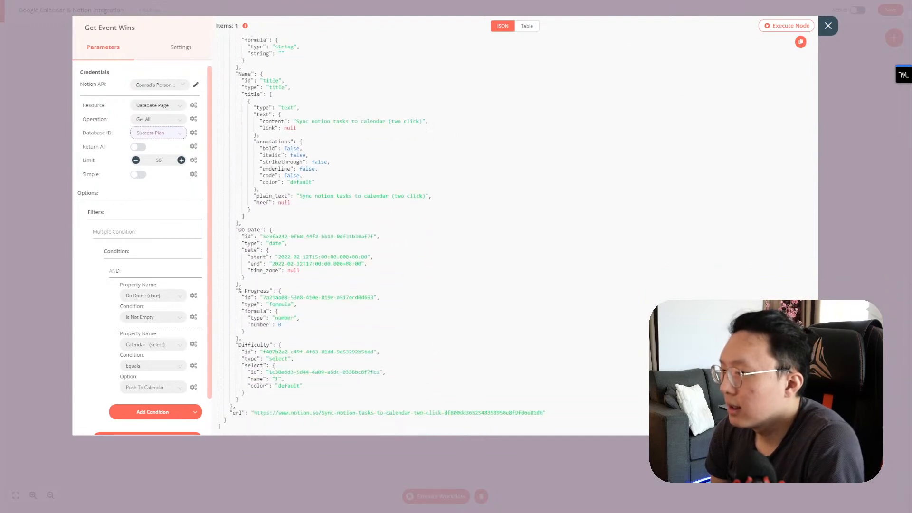
scroll(446, 228, up, 6)
scroll(775, 279, down, 15)
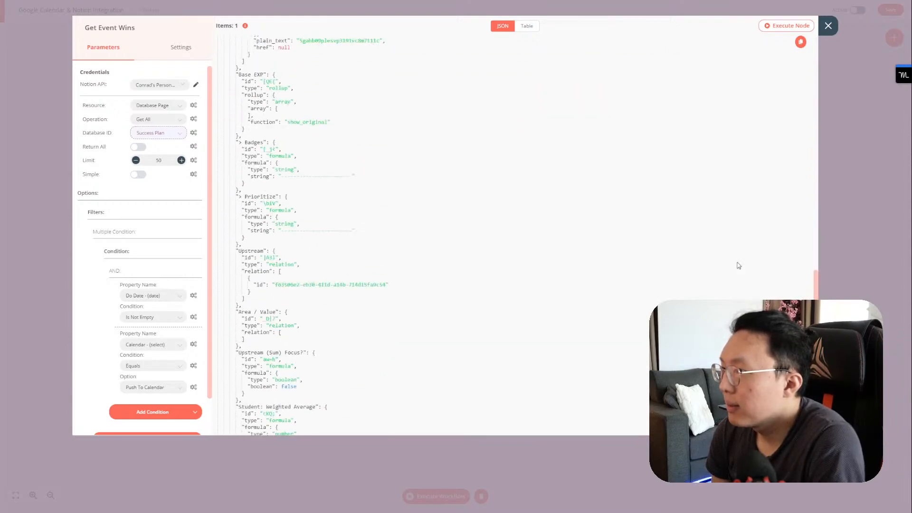
Step: Search the raw output for 'calendar id', then edit IF new event's Value 1 as an expression
key(ctrl+f)
text(id)
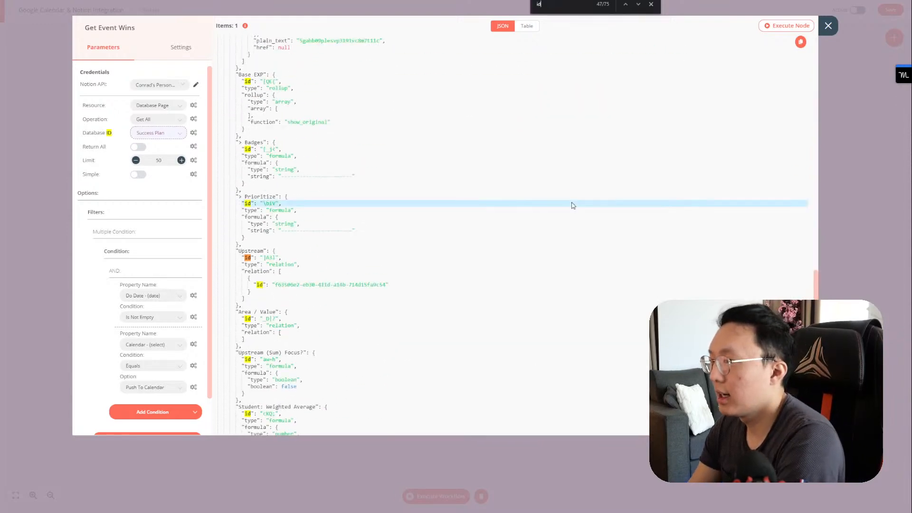
key(BackSpace)
key(BackSpace)
text(cale)
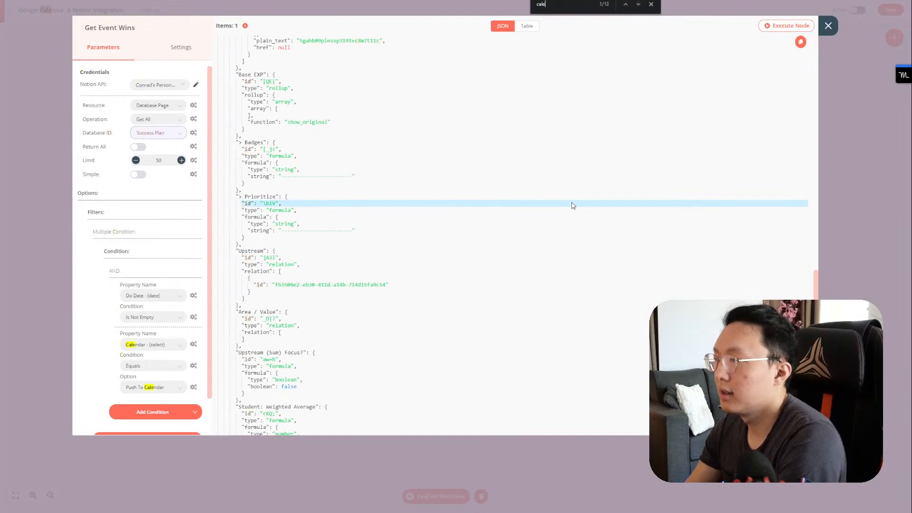
text(ndar id)
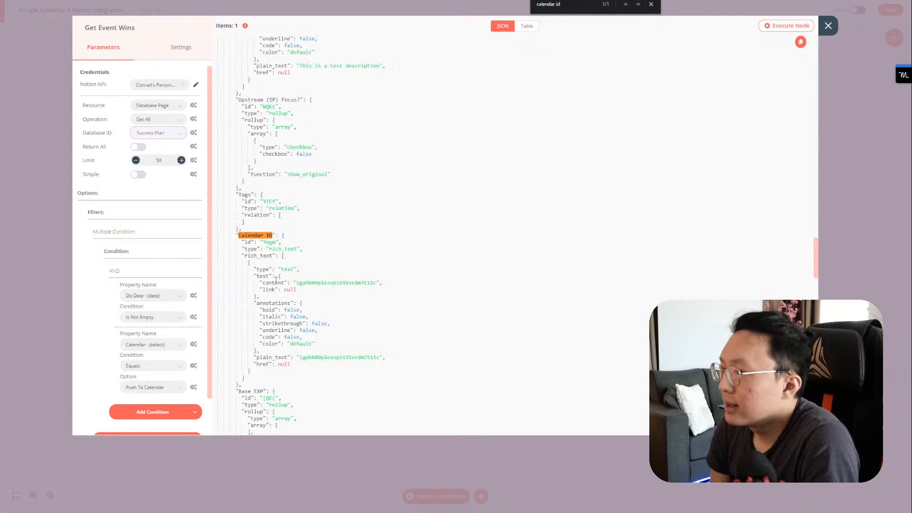
scroll(278, 283, up, 15)
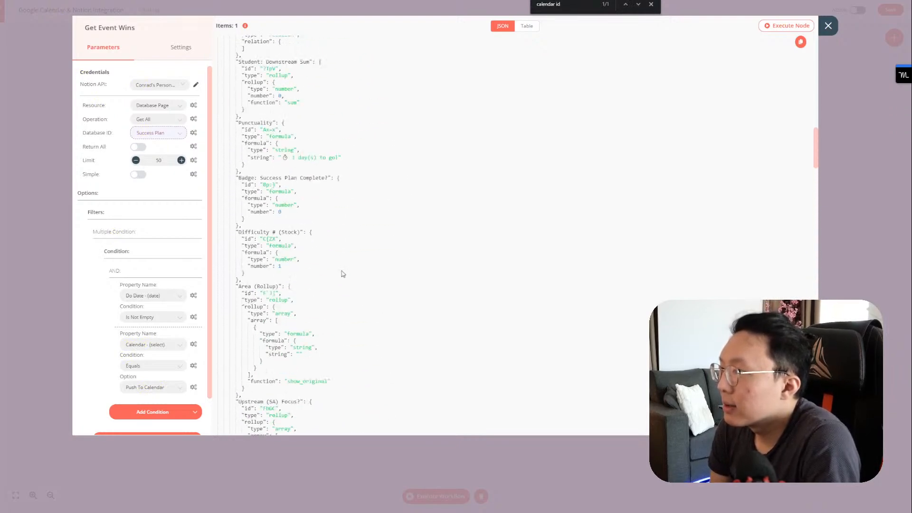
scroll(348, 269, up, 10)
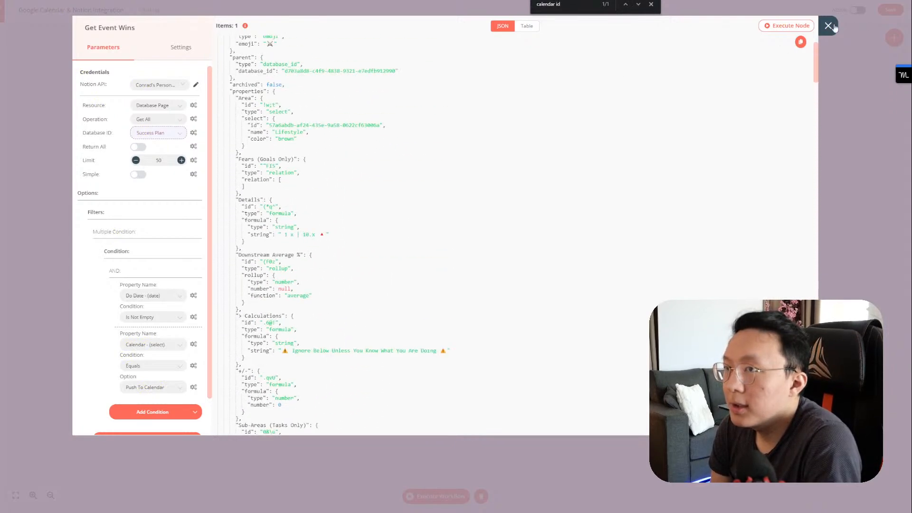
click(828, 25)
double_click(510, 294)
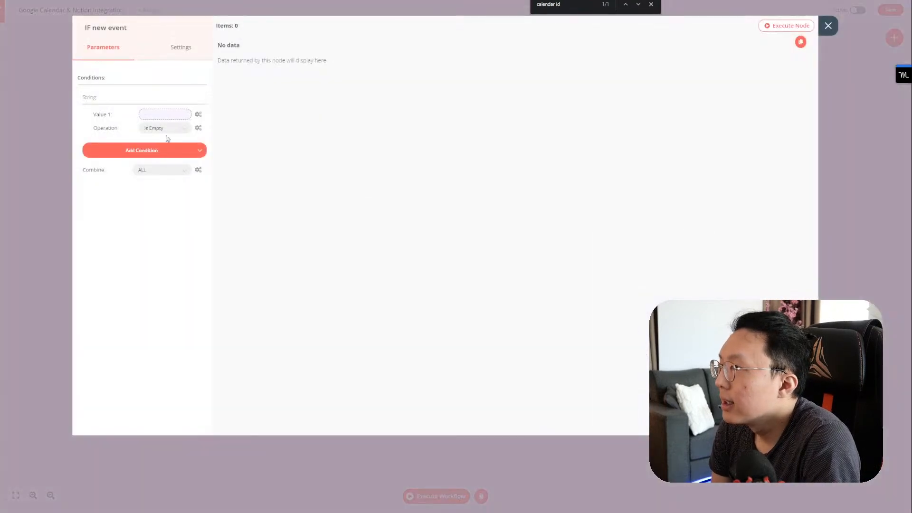
click(176, 116)
Step: Expand Get Event Wins' JSON output down to its Notion page properties
click(131, 144)
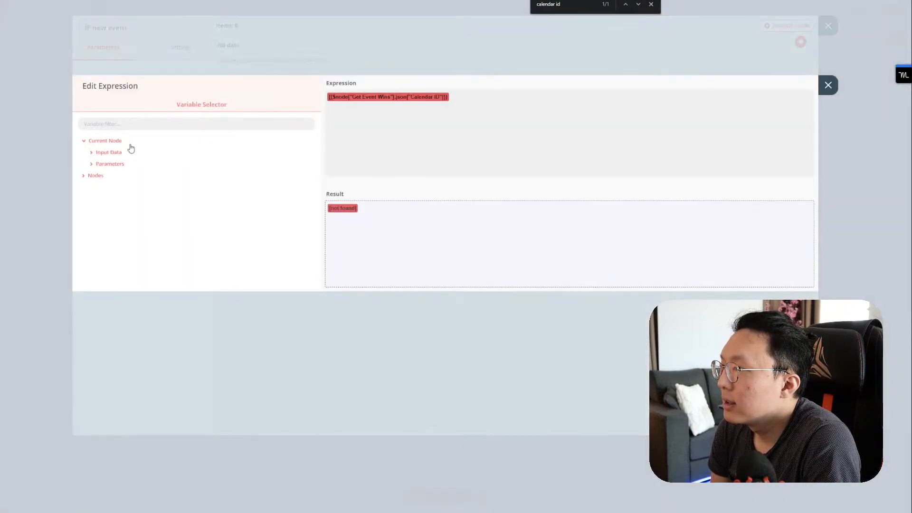
click(111, 177)
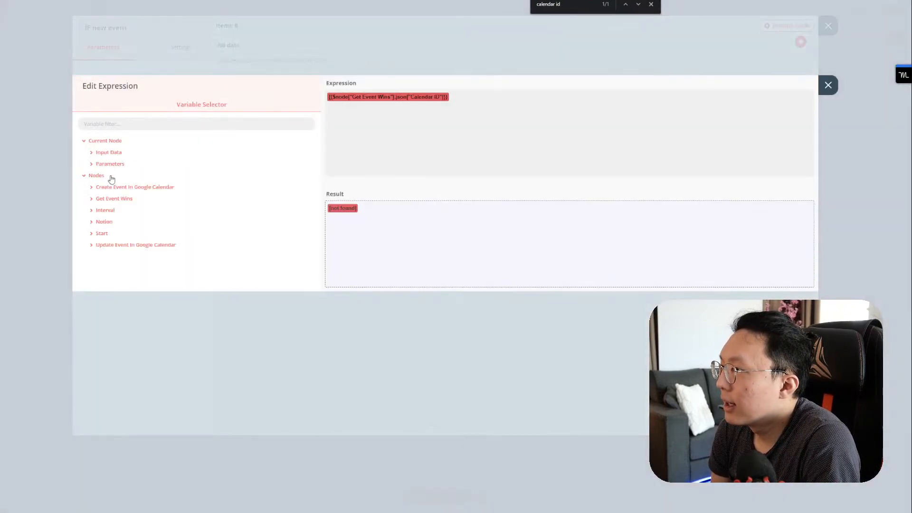
click(117, 199)
click(122, 210)
click(118, 222)
scroll(156, 234, down, 6)
scroll(153, 229, up, 4)
click(126, 206)
click(126, 207)
click(132, 218)
scroll(141, 220, down, 1)
scroll(157, 209, down, 3)
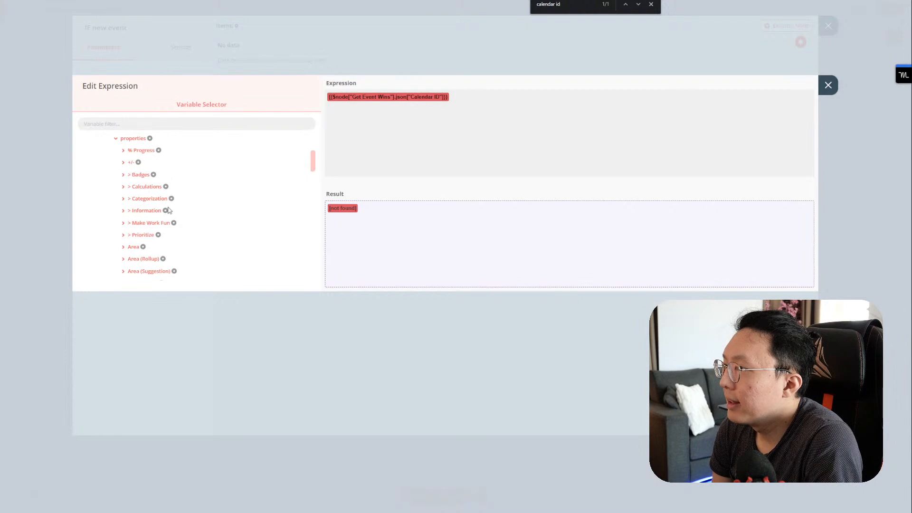
scroll(167, 213, down, 2)
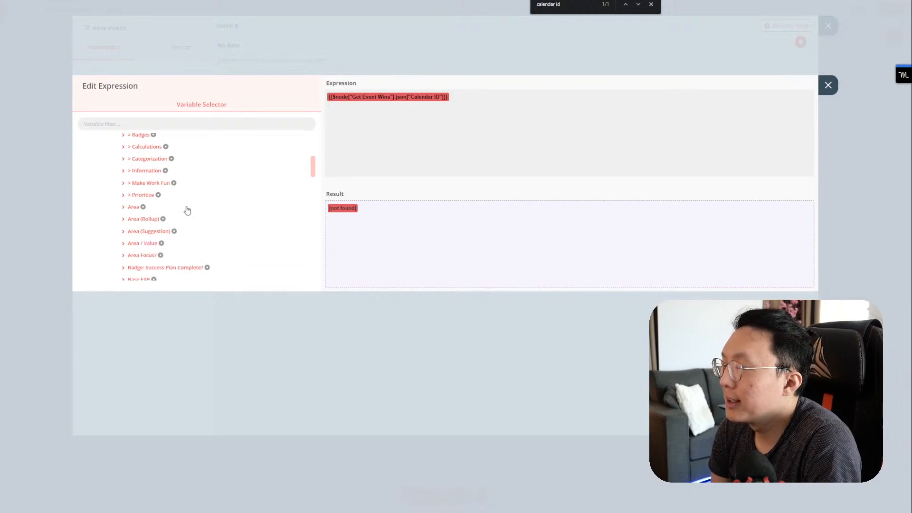
scroll(186, 211, up, 2)
scroll(177, 210, down, 2)
scroll(176, 209, up, 2)
scroll(179, 210, down, 8)
Step: Set Value 1 to Calendar ID > rich_text > [Item: 0] > plain_text
click(143, 196)
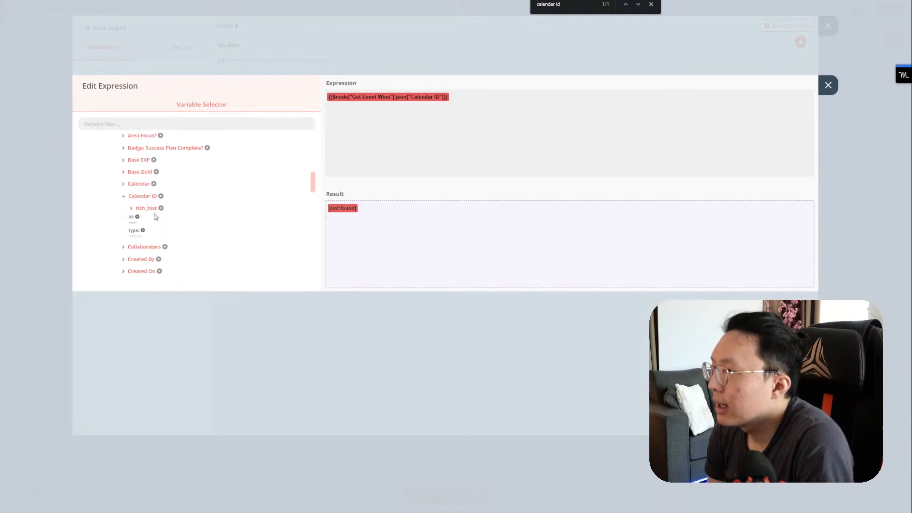
click(133, 209)
click(153, 221)
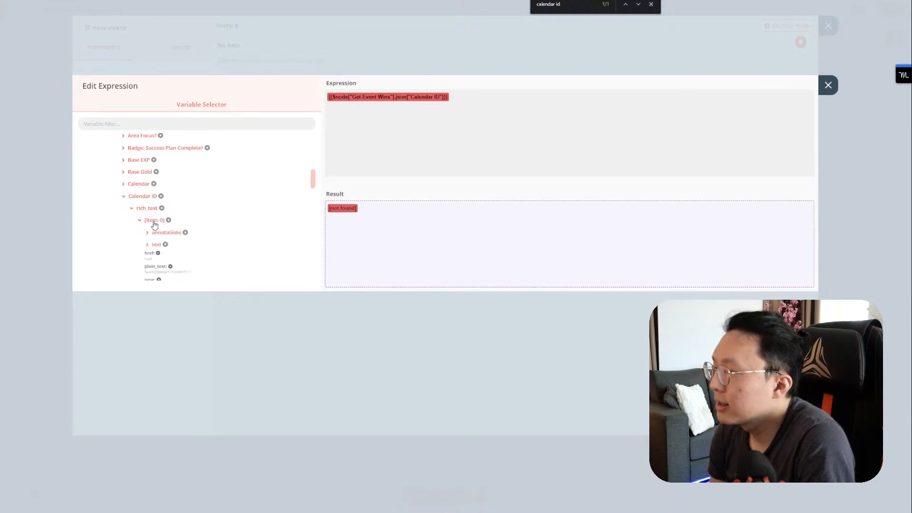
scroll(181, 239, down, 1)
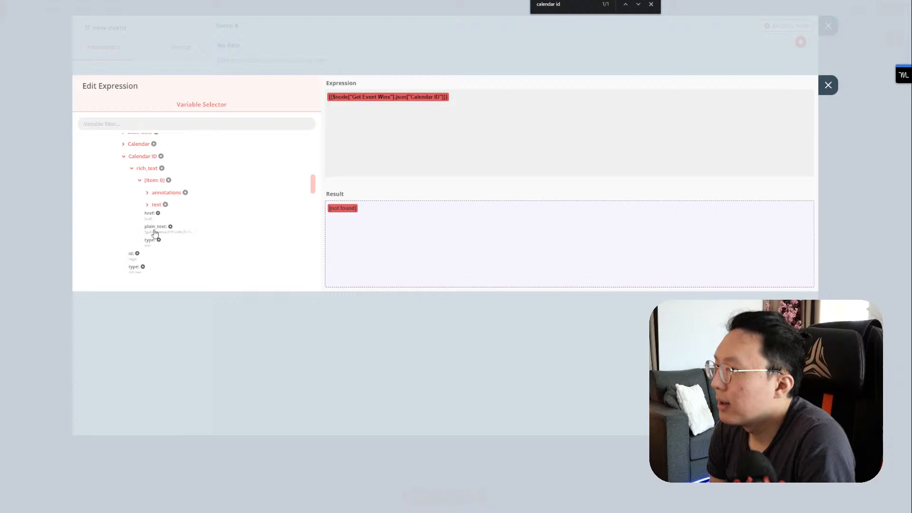
click(181, 231)
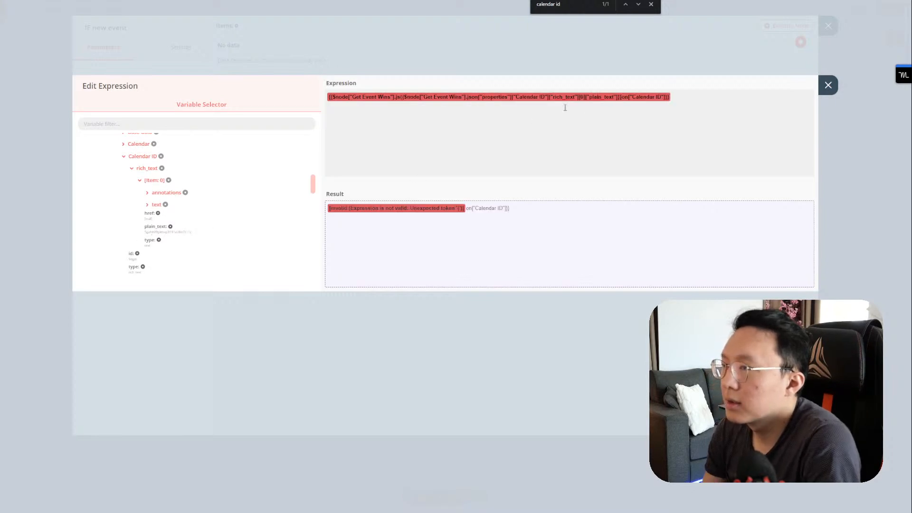
key(ctrl+a)
key(BackSpace)
click(167, 235)
click(828, 85)
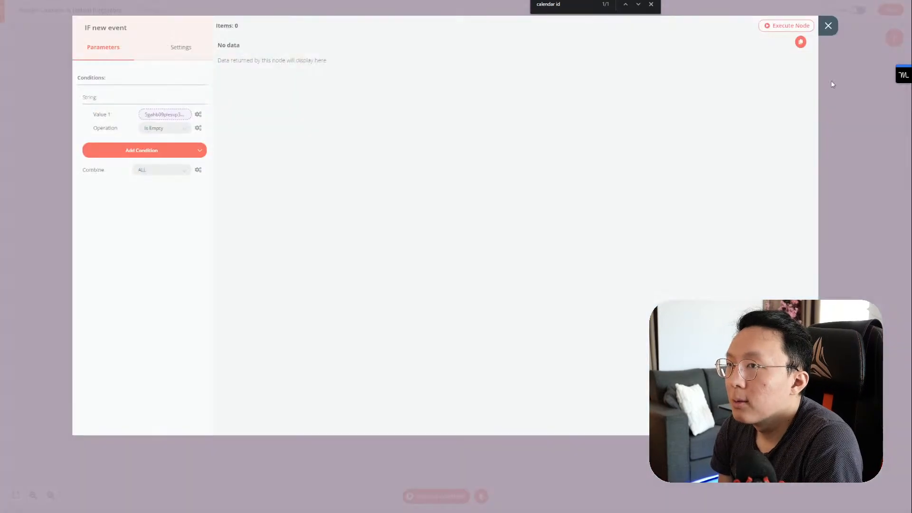
Step: Open the Create Event in Google Calendar Start expression and search the variables for Get Event Wins and Do Date
click(828, 27)
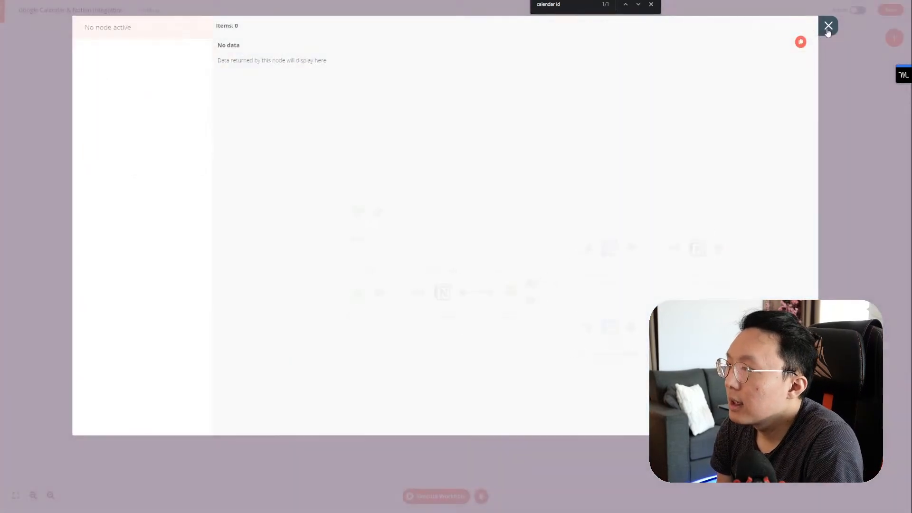
double_click(594, 249)
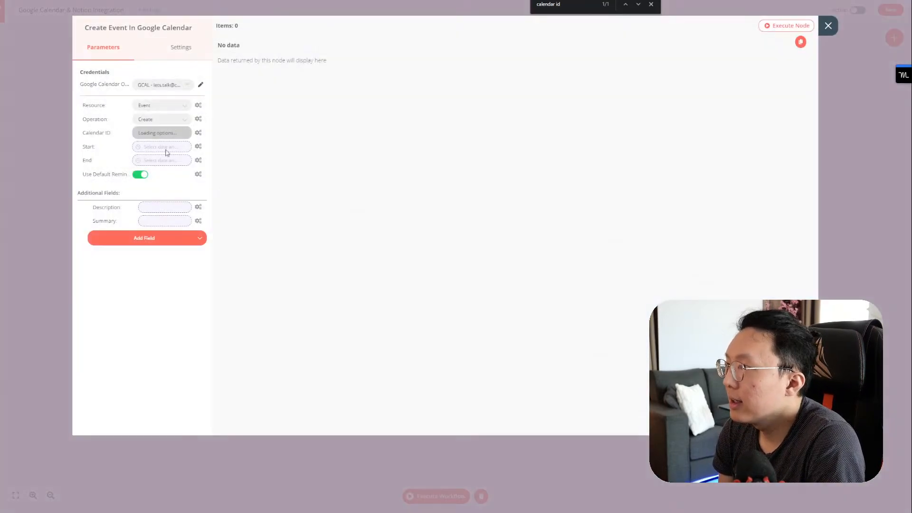
click(165, 146)
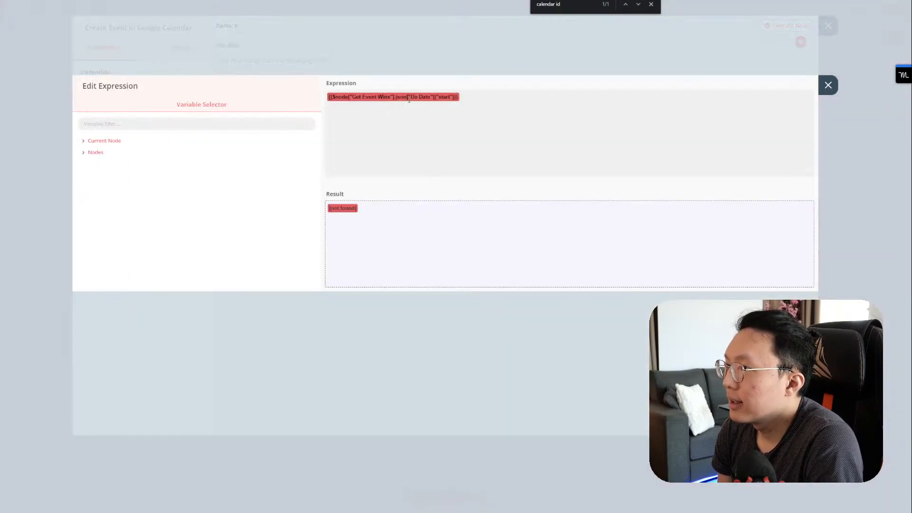
click(122, 125)
text(get even)
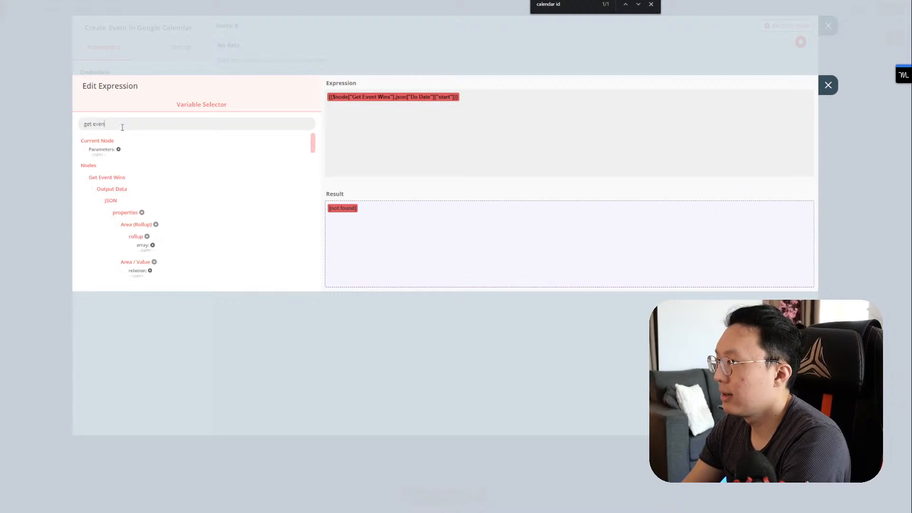
scroll(164, 245, down, 3)
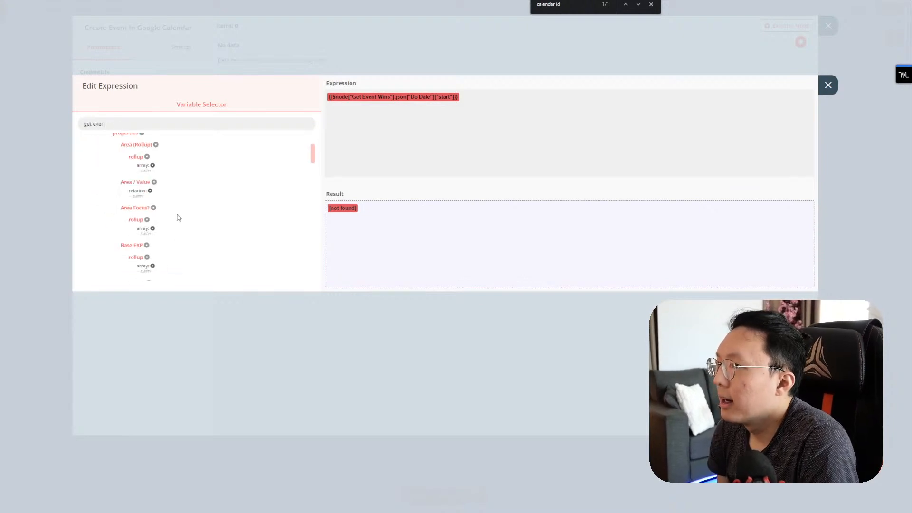
key(ctrl+a)
text(do dat)
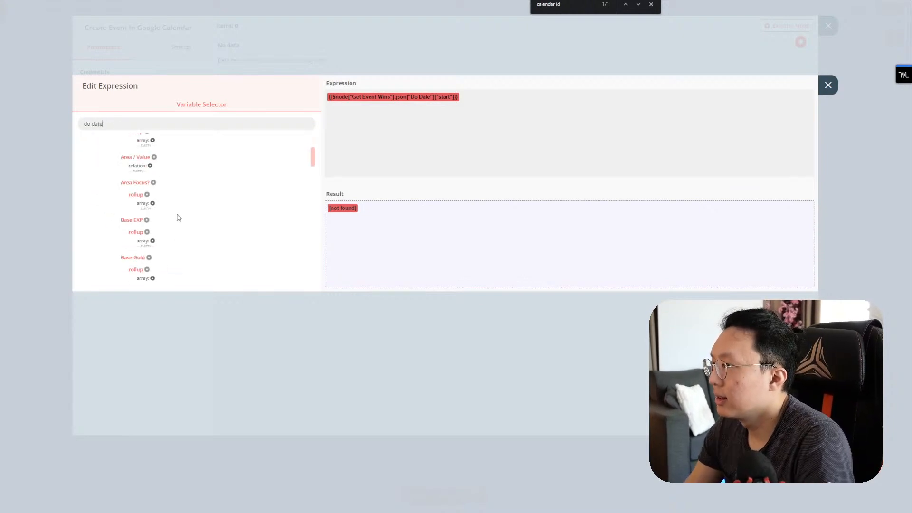
text(e)
scroll(171, 225, down, 8)
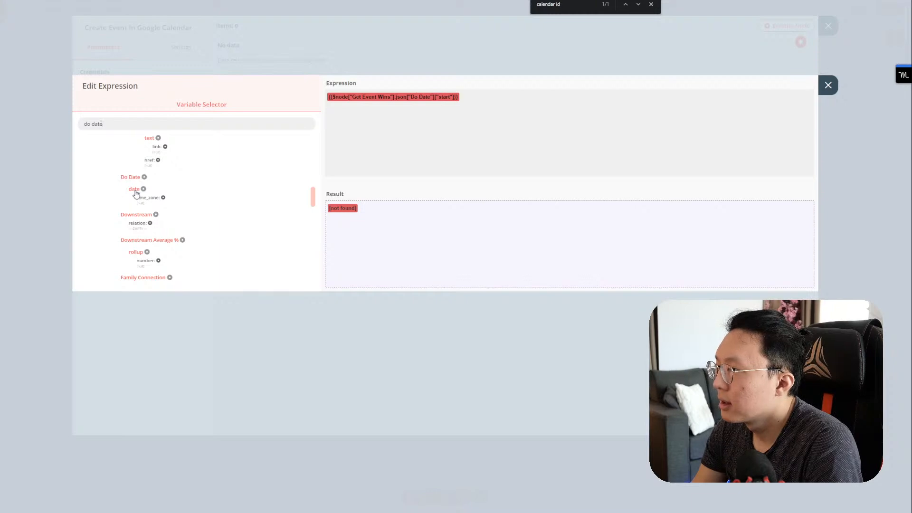
scroll(179, 197, up, 10)
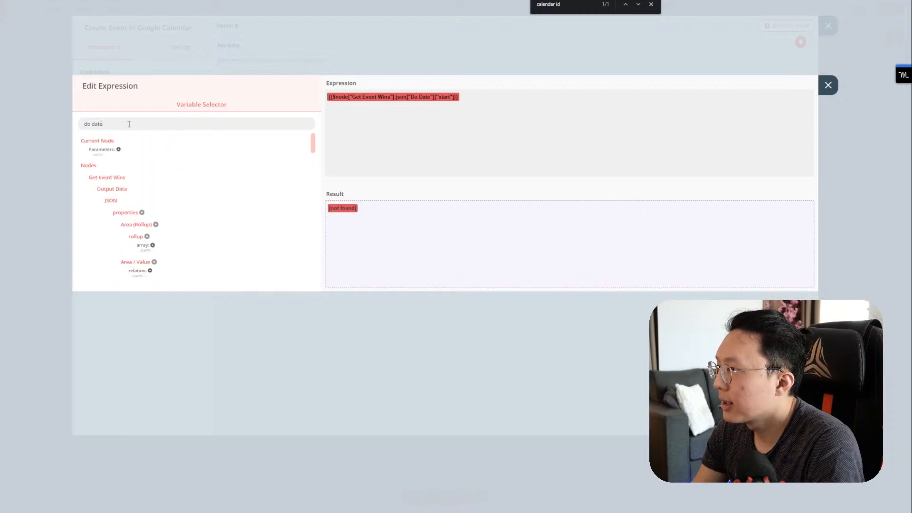
key(BackSpace)
key(BackSpace)
key(BackSpace)
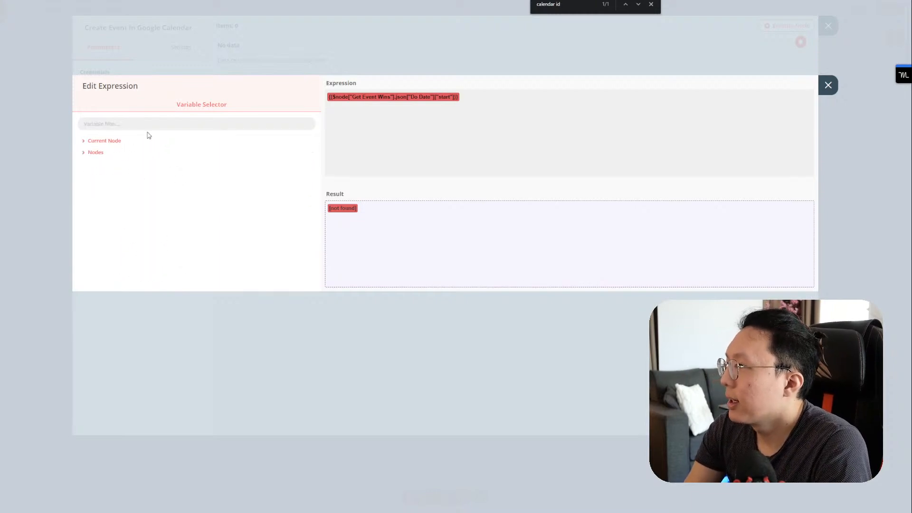
Step: Expand Get Event Wins output JSON properties down to Do Date's start, end and time zone
click(126, 154)
click(119, 165)
click(122, 177)
click(118, 187)
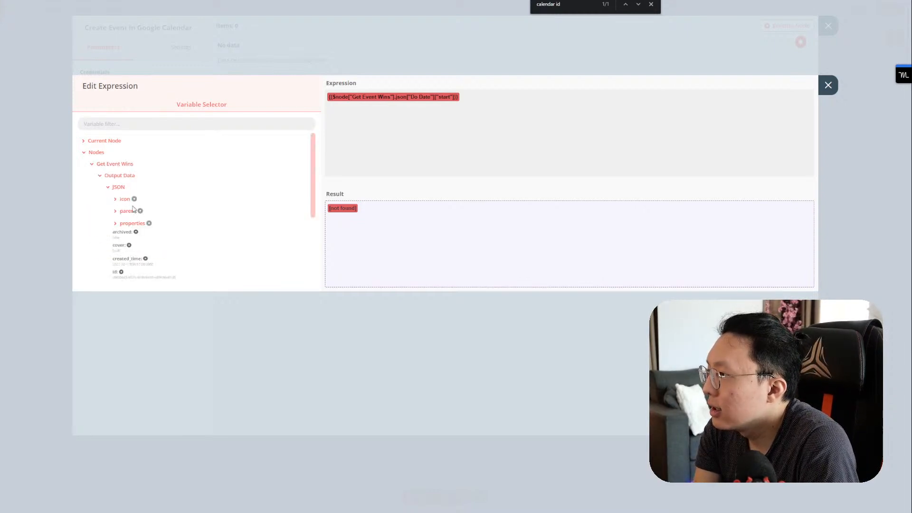
click(126, 224)
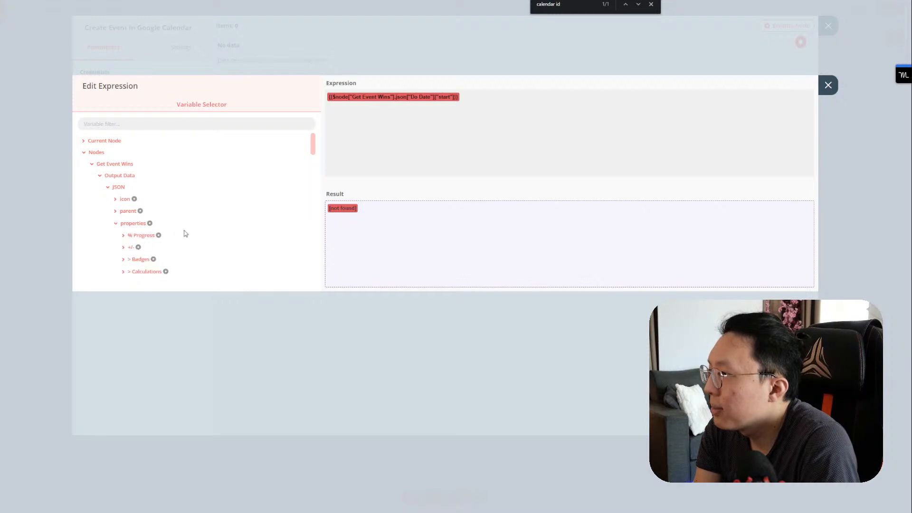
scroll(176, 223, down, 4)
scroll(139, 238, down, 5)
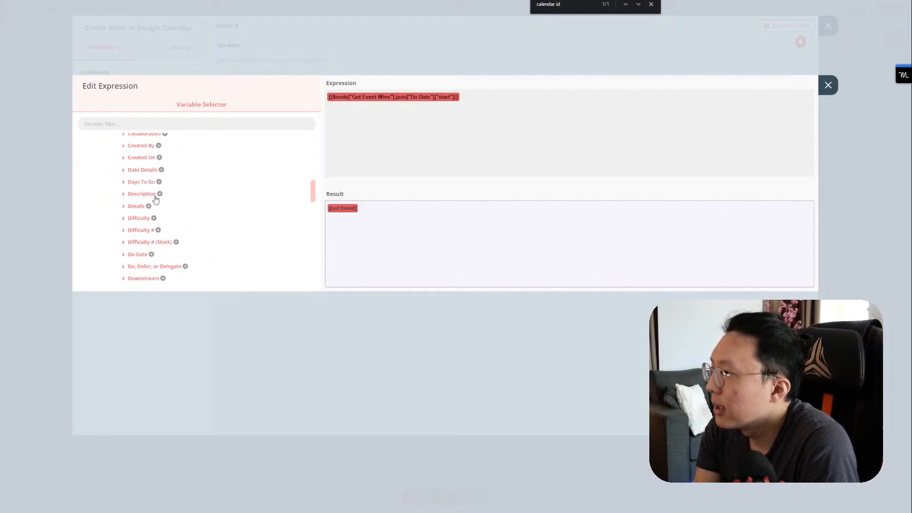
click(137, 254)
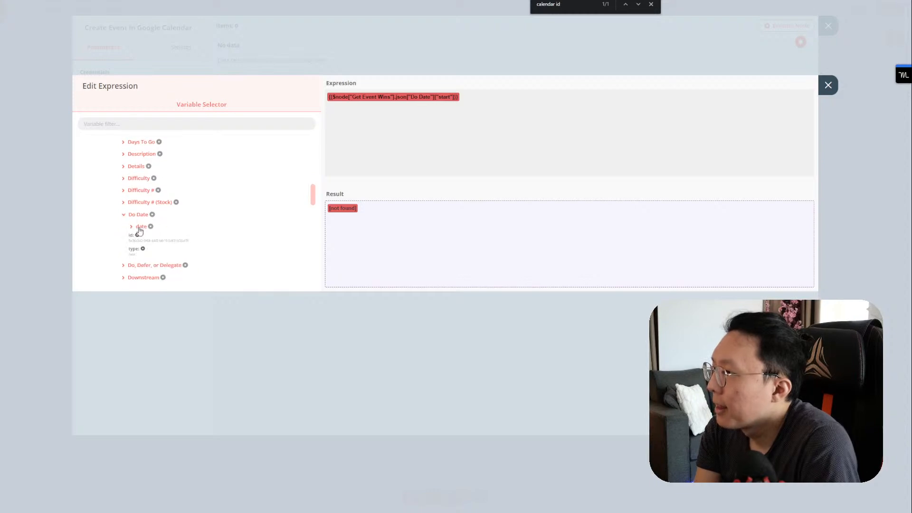
click(141, 227)
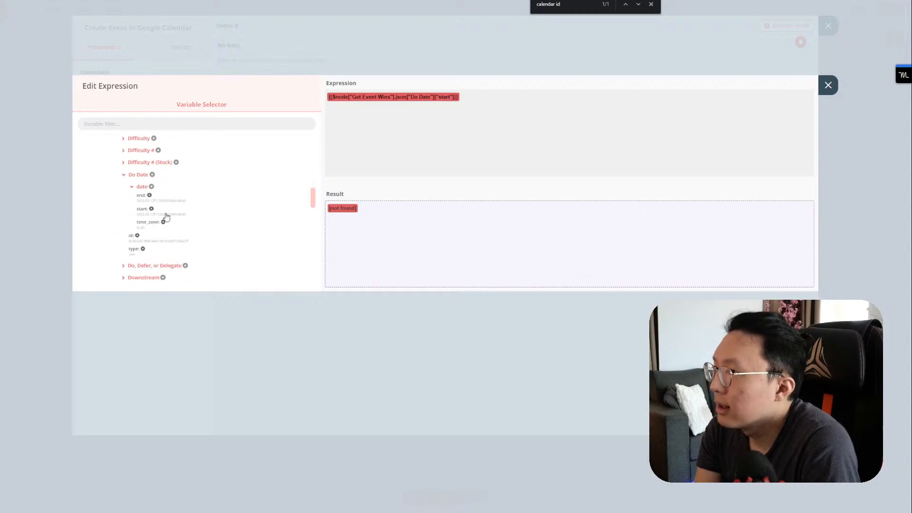
Step: Replace the broken Start expression with Get Event Wins properties["Do Date"]["date"]["start"]
drag(480, 110, 328, 100)
key(BackSpace)
click(162, 215)
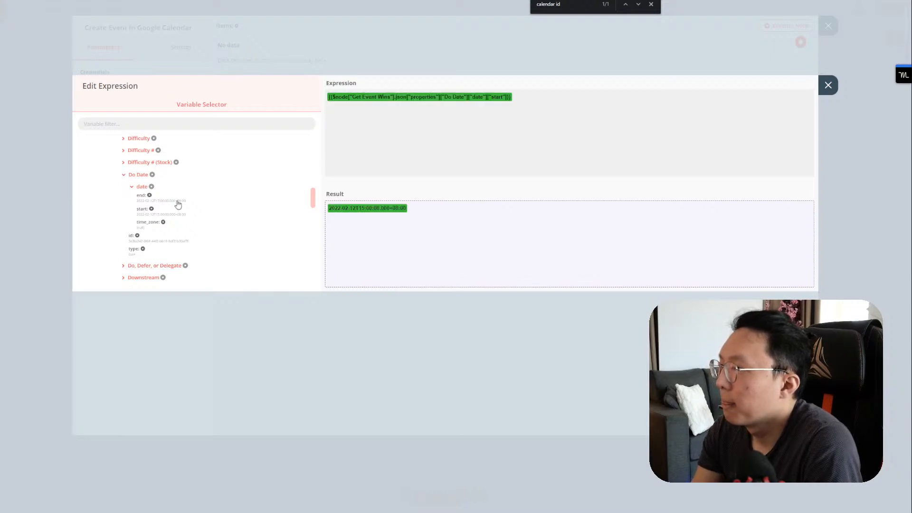
click(179, 204)
drag(516, 97, 735, 94)
key(ctrl+c)
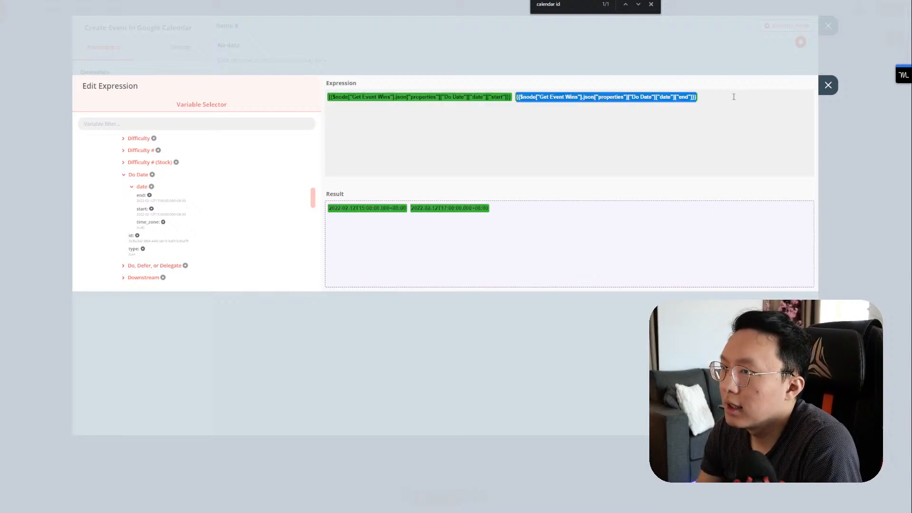
key(BackSpace)
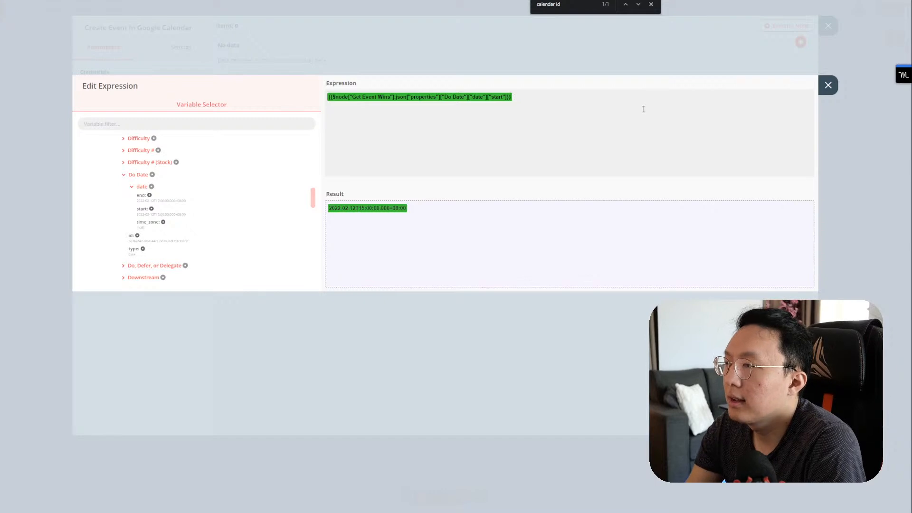
click(827, 85)
Step: Replace the broken End expression with the Do Date ["end"] reference
click(197, 162)
click(527, 104)
key(ctrl+a)
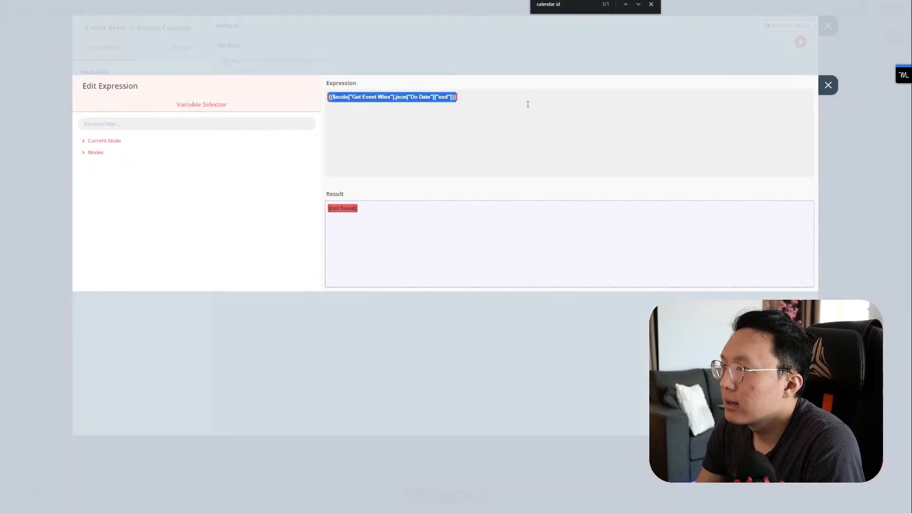
key(ctrl+v)
Step: Open the Description expression and expand the Get Event Wins output properties
click(829, 94)
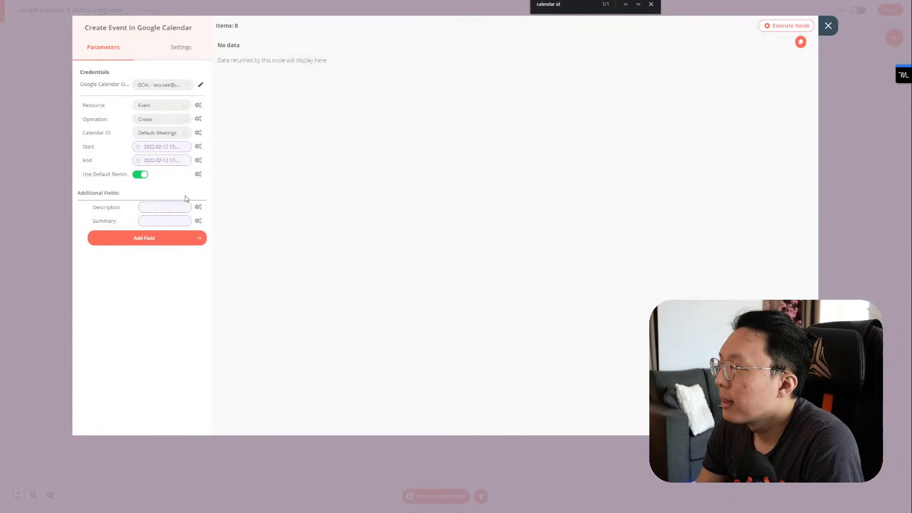
click(163, 209)
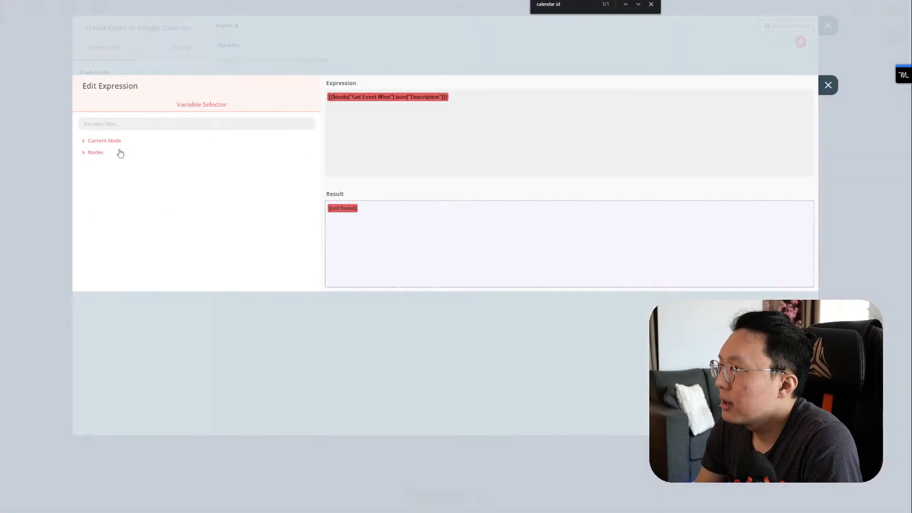
click(97, 152)
click(109, 164)
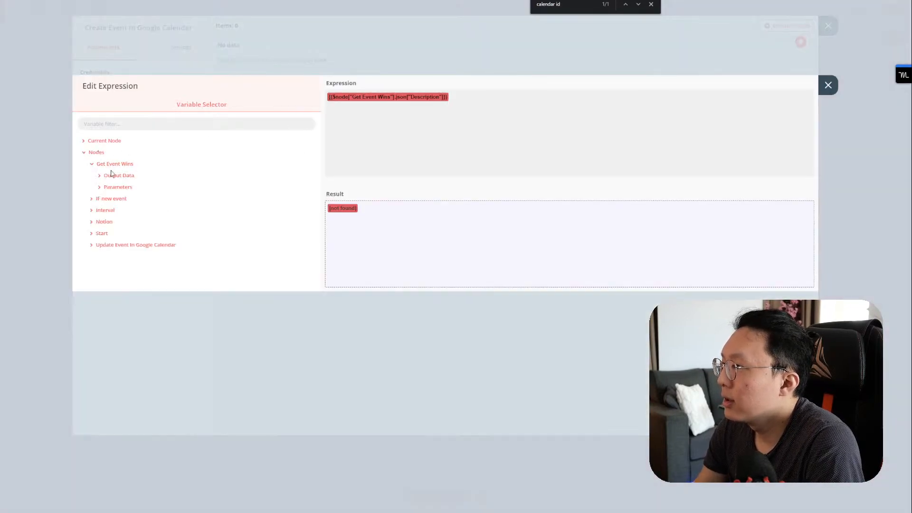
click(112, 176)
click(116, 188)
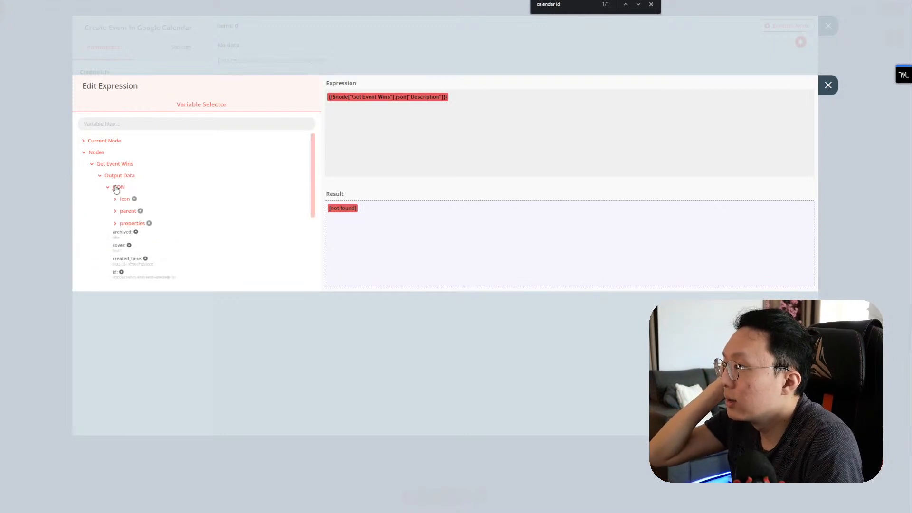
click(126, 224)
Step: Paste the Do Date path into Description and edit it to point at the Description property
click(500, 122)
key(ctrl+a)
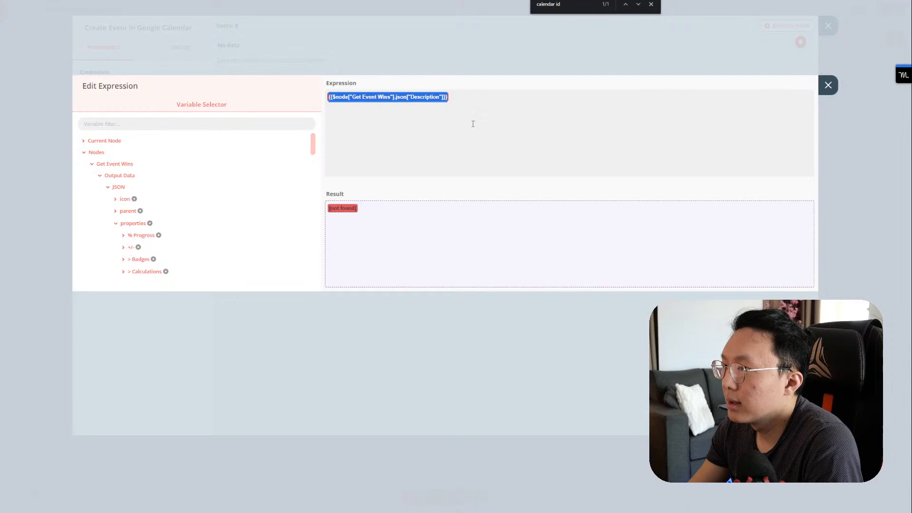
key(ctrl+v)
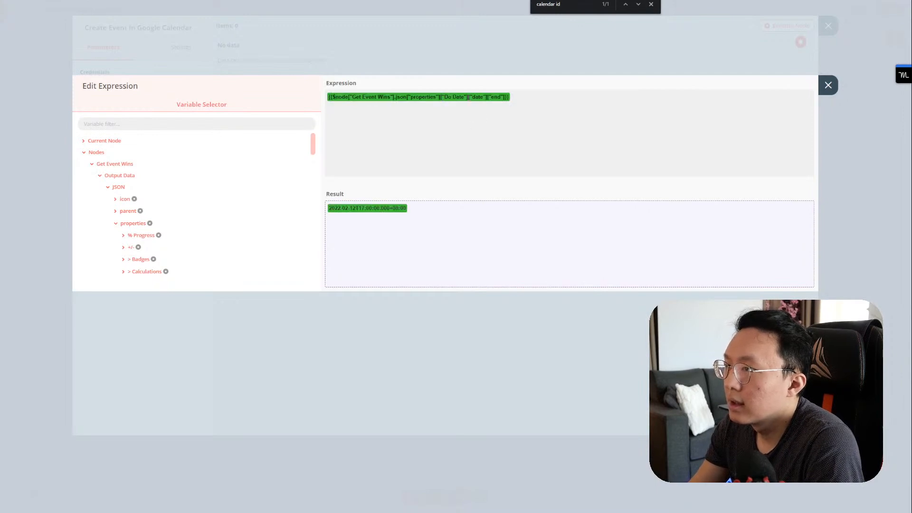
drag(468, 97, 503, 97)
key(BackSpace)
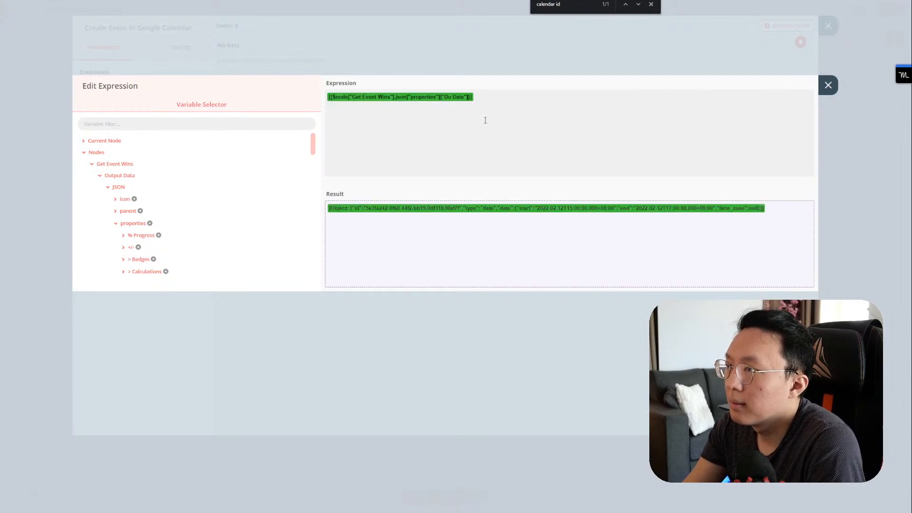
drag(444, 97, 463, 97)
text(Description)
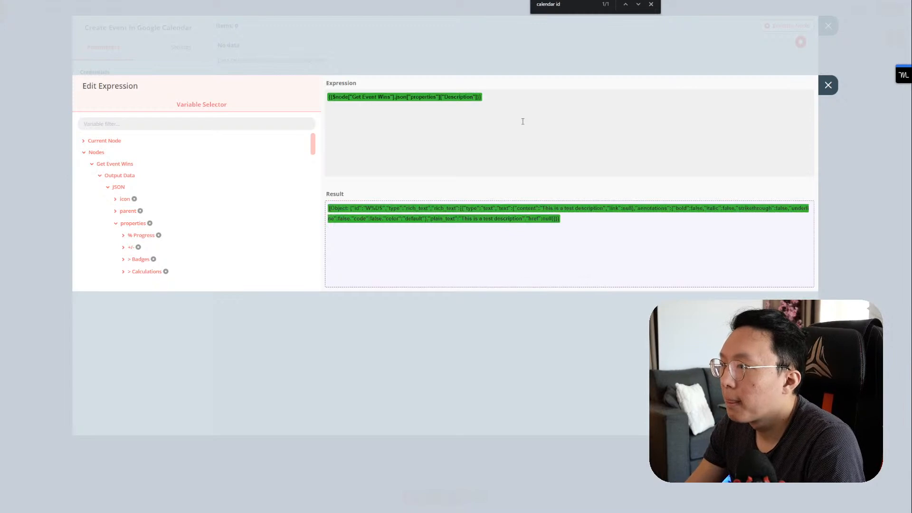
scroll(227, 212, down, 3)
scroll(179, 219, down, 9)
scroll(154, 231, down, 1)
Step: Set Description to properties Description rich_text[0].plain_text
click(123, 234)
click(132, 245)
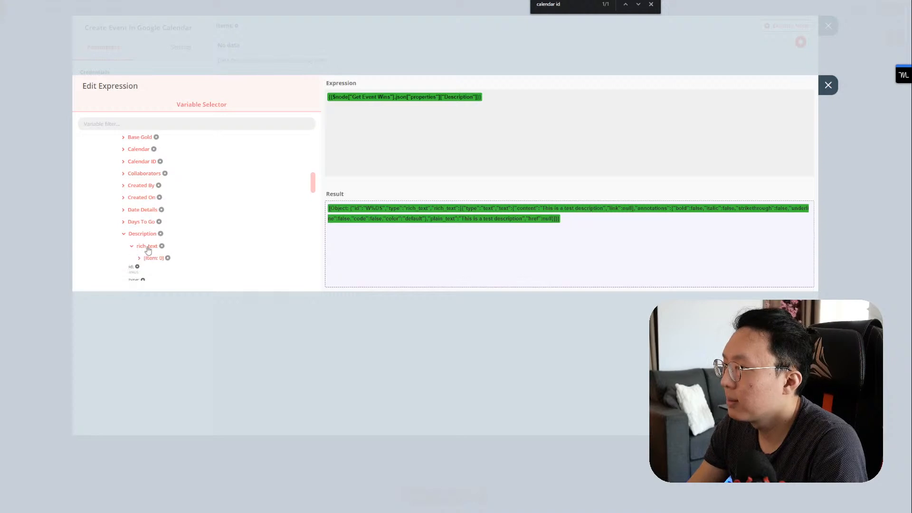
scroll(137, 245, down, 3)
click(138, 180)
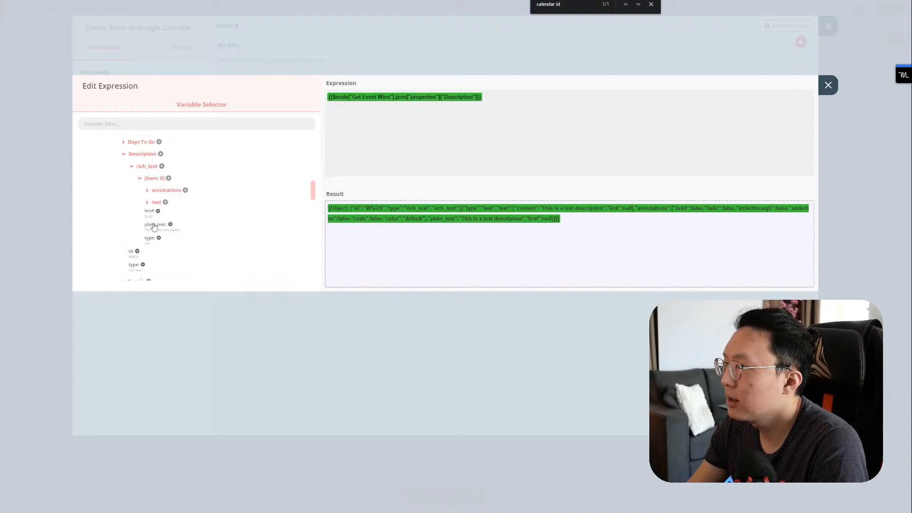
drag(472, 119, 326, 105)
key(BackSpace)
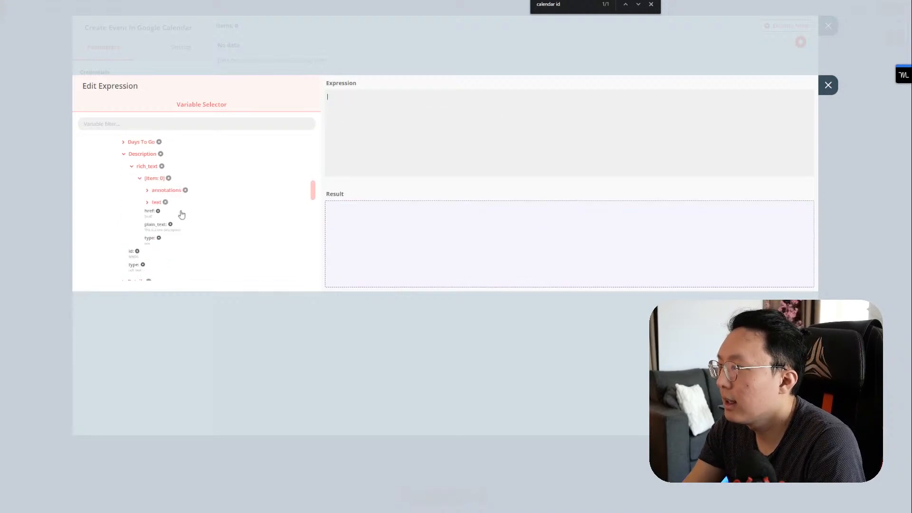
click(162, 234)
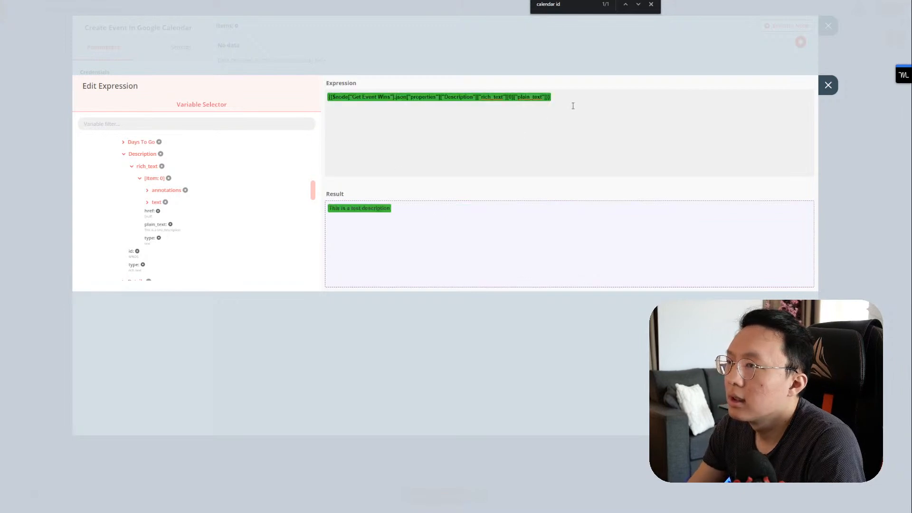
click(828, 85)
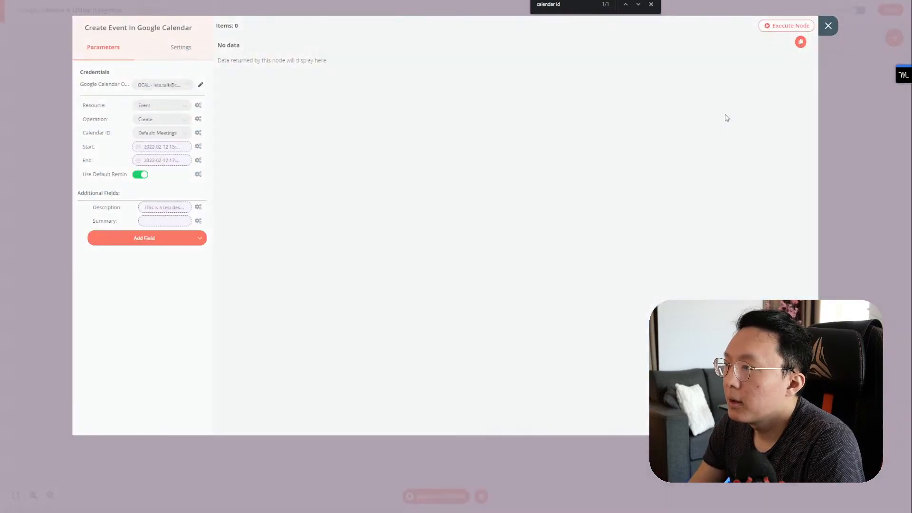
Step: Open the Summary expression and expand the Get Event Wins output properties
click(171, 221)
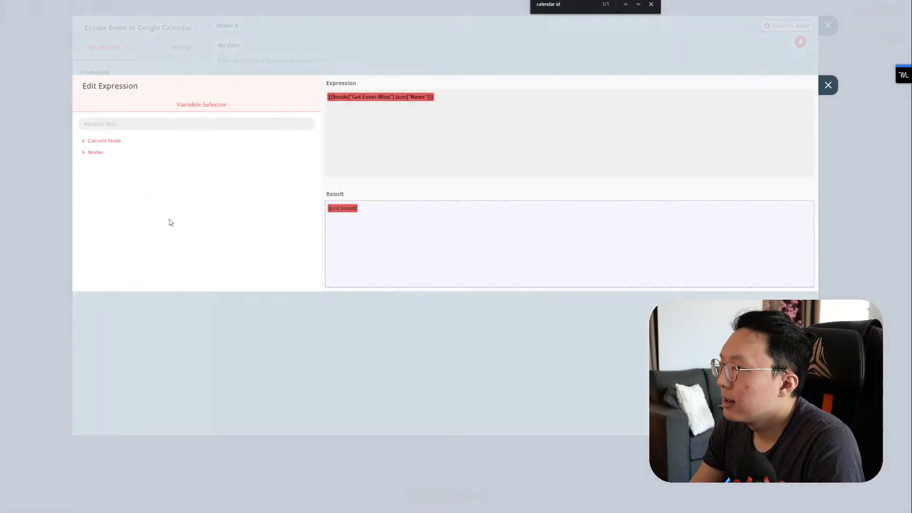
click(102, 142)
click(102, 152)
click(101, 141)
click(98, 153)
click(111, 164)
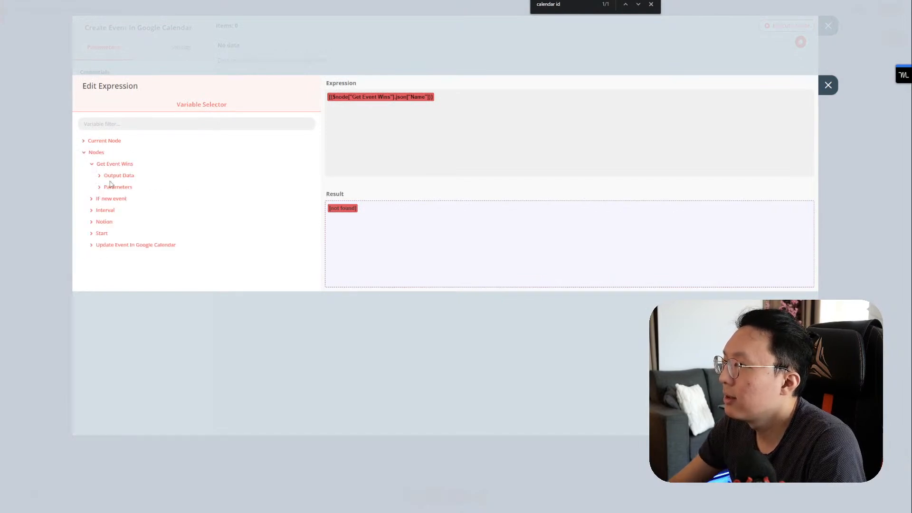
click(118, 176)
click(119, 187)
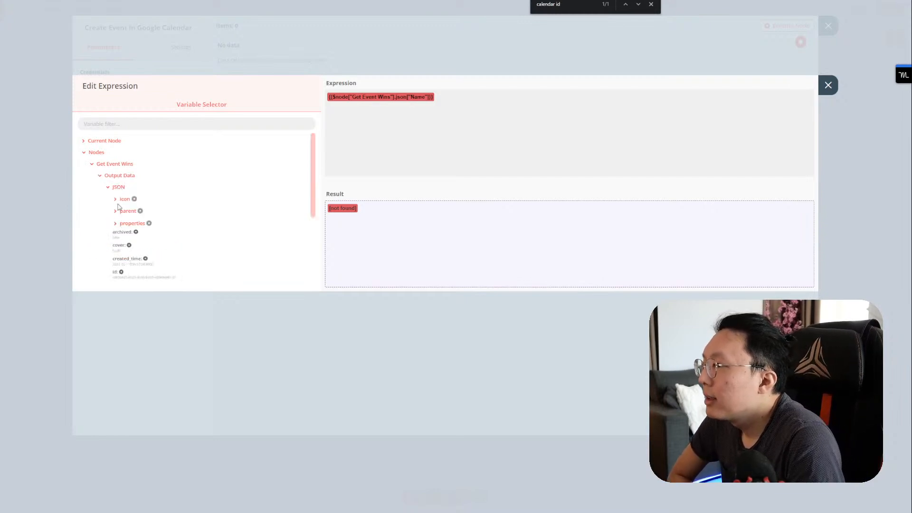
click(134, 223)
scroll(137, 223, down, 15)
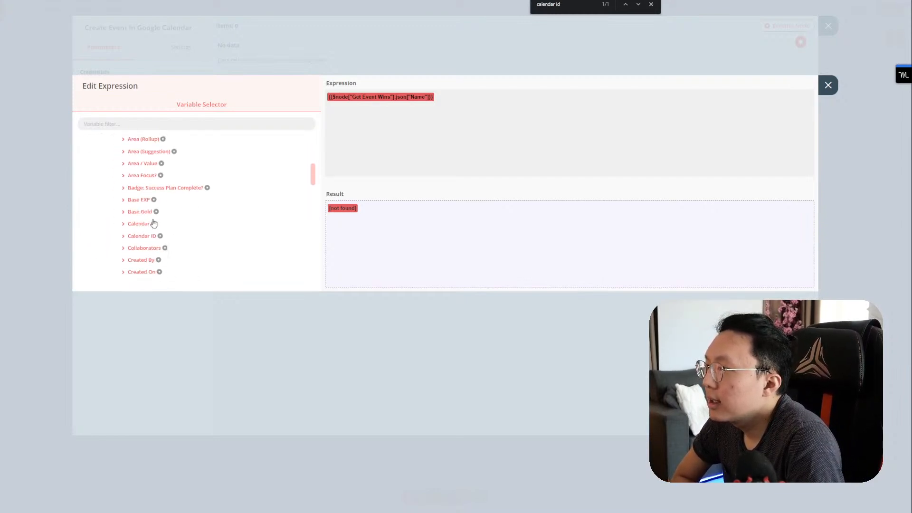
scroll(154, 222, up, 3)
Step: Replace the broken Summary reference with properties Name title[0].plain_text
click(135, 177)
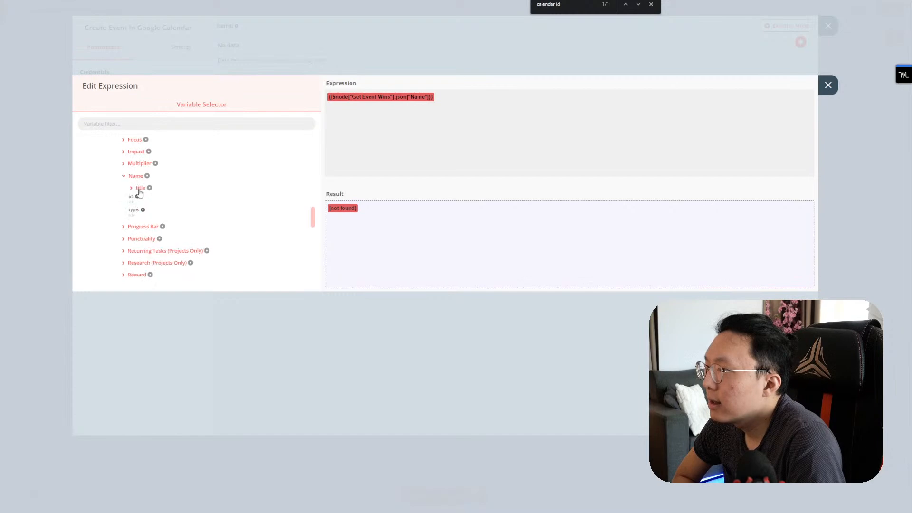
click(137, 190)
click(148, 201)
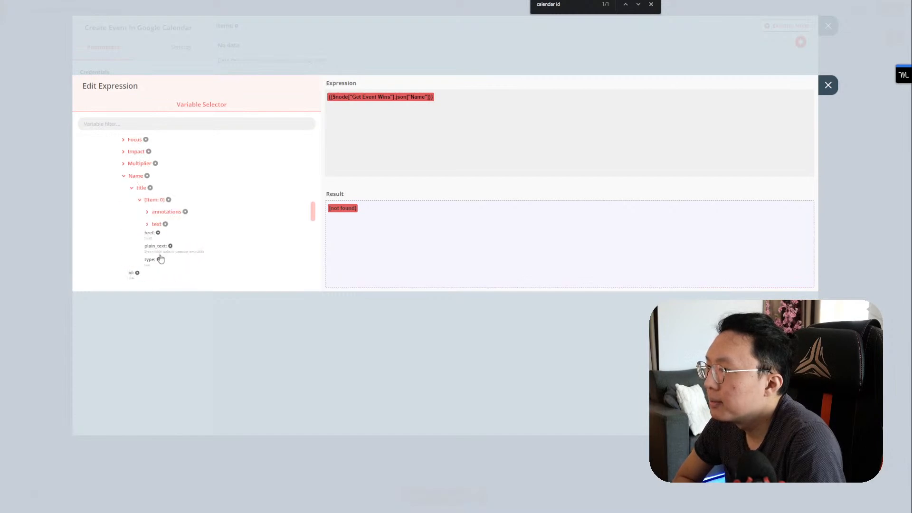
click(176, 253)
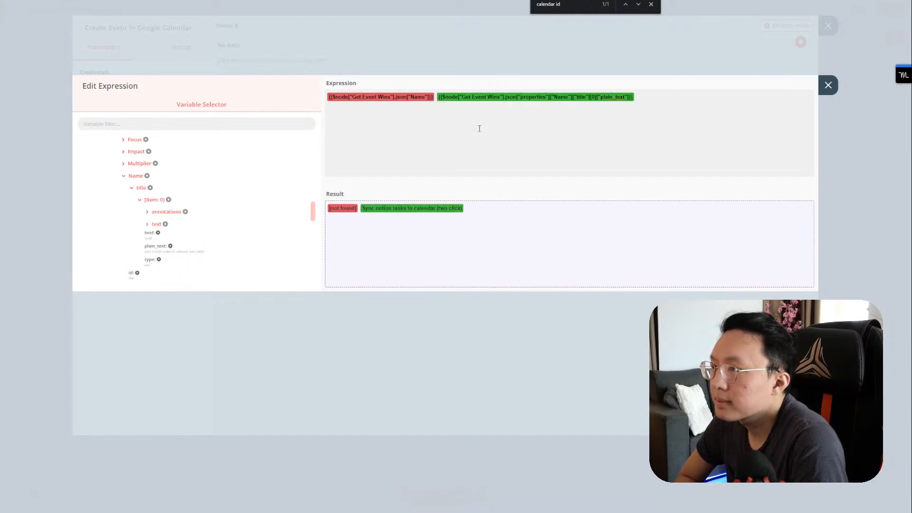
drag(438, 97, 328, 97)
key(BackSpace)
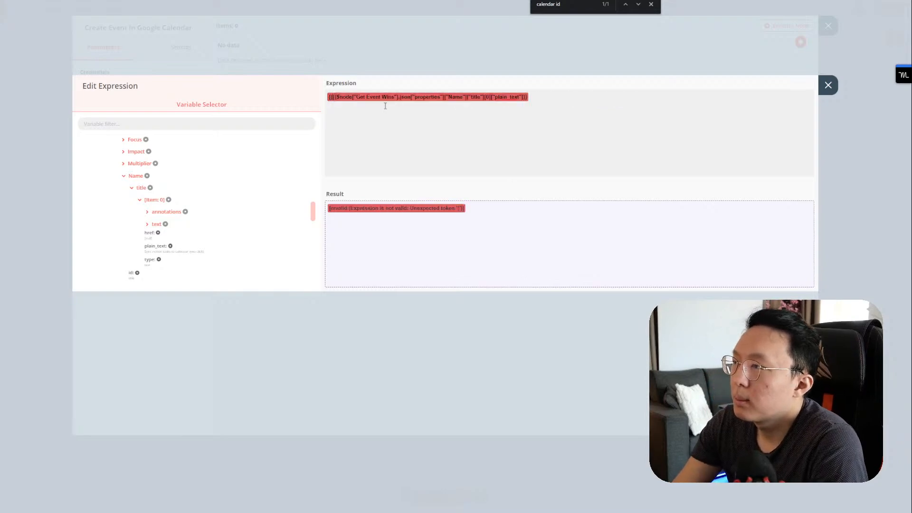
click(828, 85)
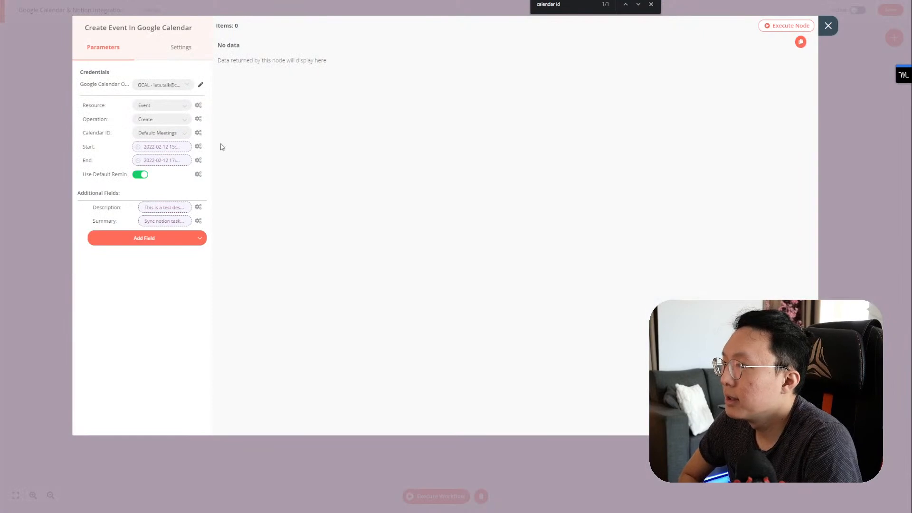
Step: Copy the Create Event Start expression into the Update Event node's Start field
click(158, 146)
click(440, 110)
key(ctrl+a)
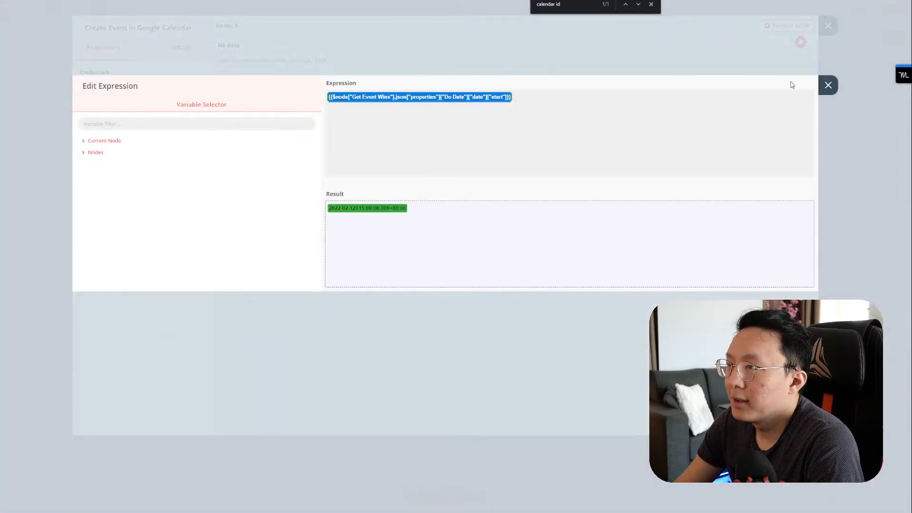
click(824, 87)
click(824, 88)
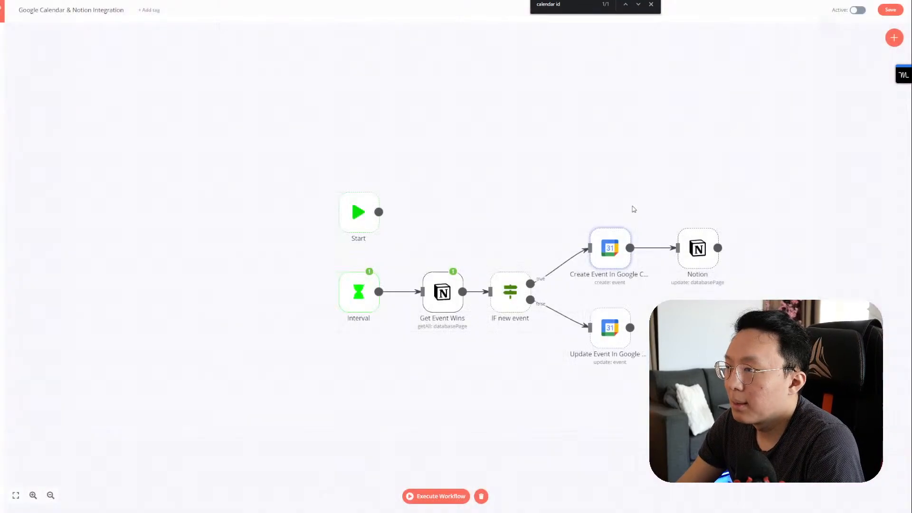
double_click(599, 331)
click(153, 222)
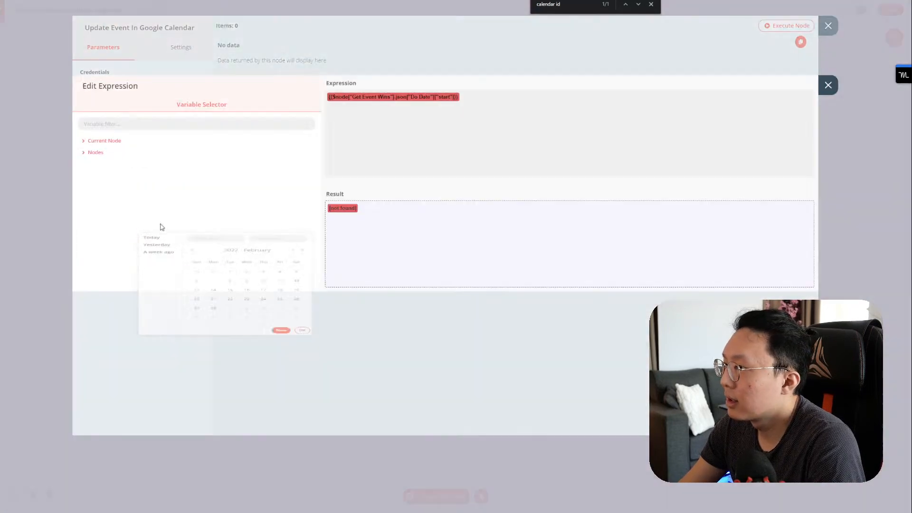
click(411, 108)
click(827, 85)
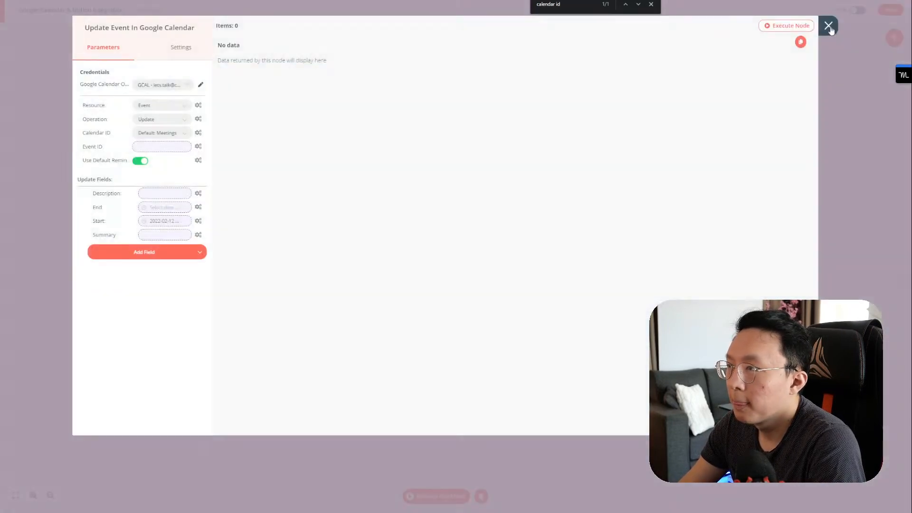
click(829, 26)
Step: Copy the Create Event End expression into the Update Event node's End field
double_click(610, 247)
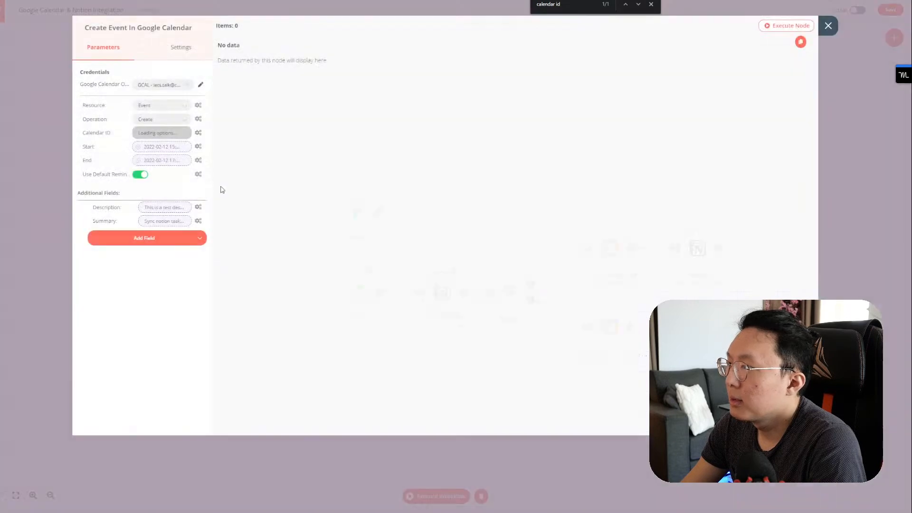
click(157, 161)
click(552, 106)
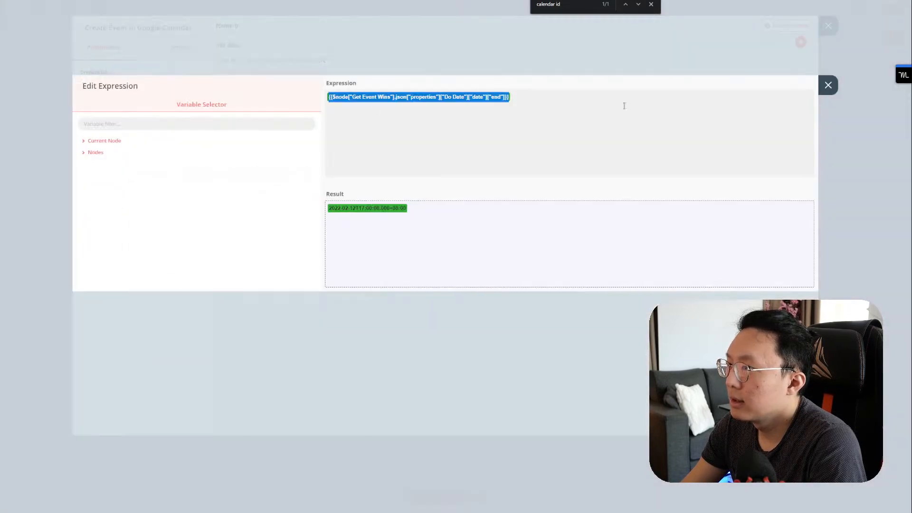
click(828, 85)
click(828, 26)
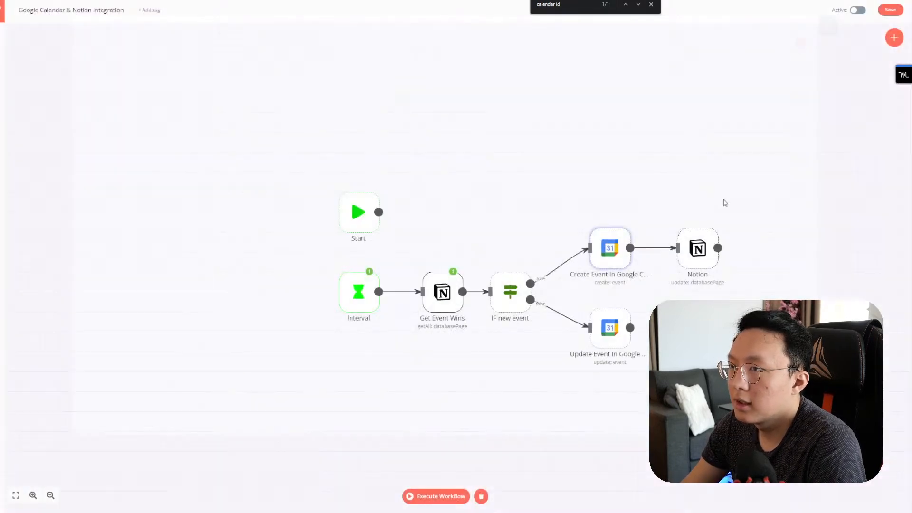
double_click(610, 328)
click(167, 210)
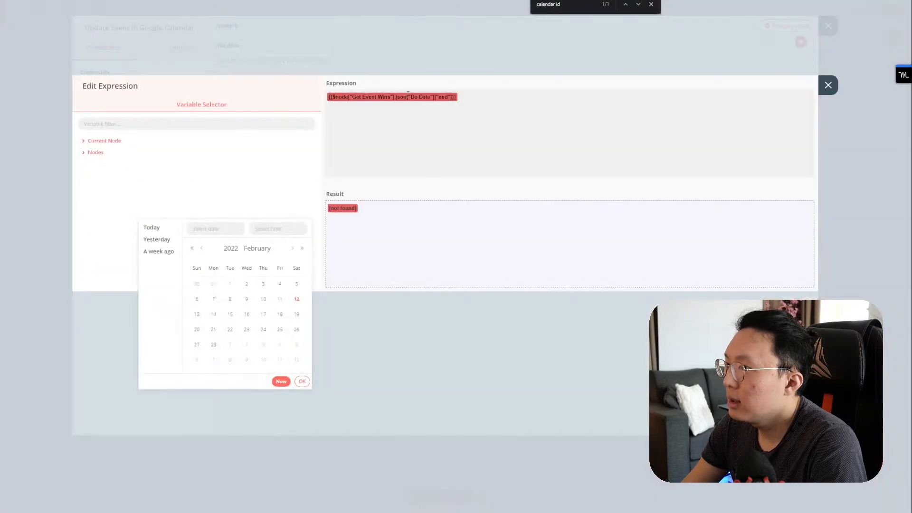
click(588, 104)
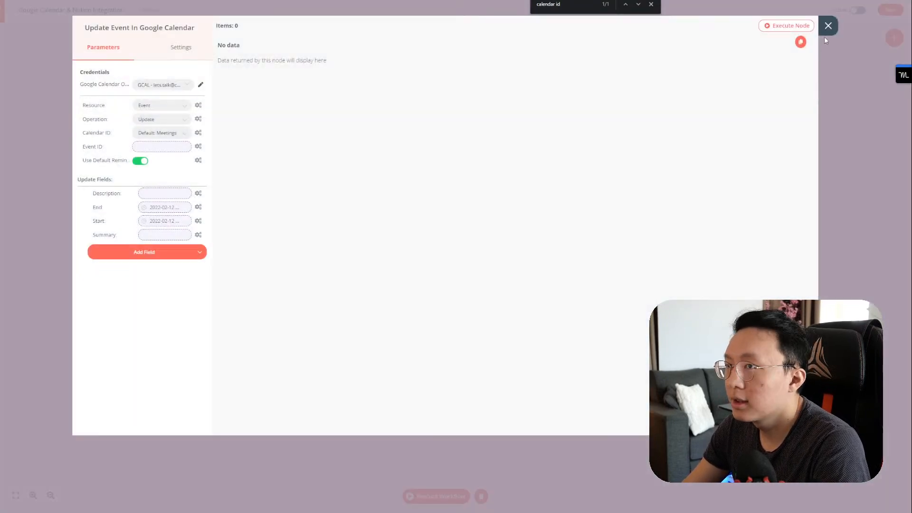
click(828, 25)
Step: Copy the Create Event Summary expression into the Update Event node's empty Summary
double_click(608, 247)
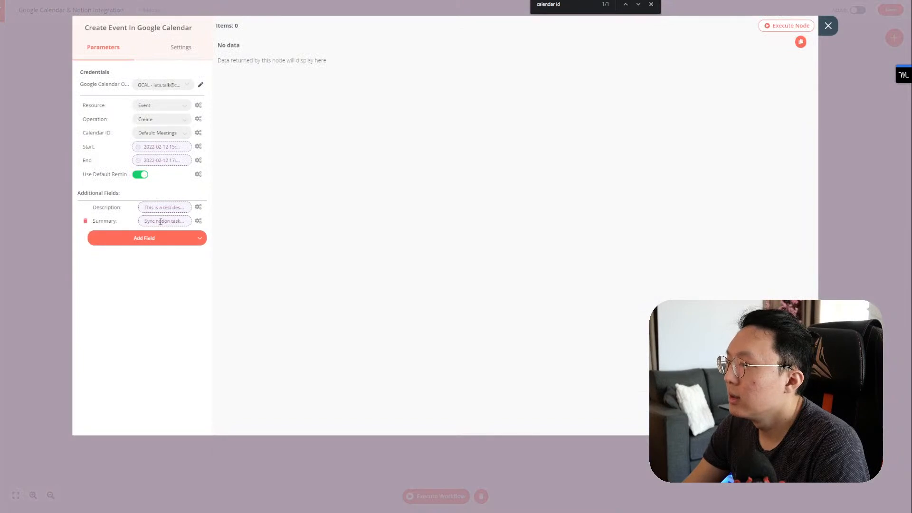
click(160, 222)
key(ctrl+a)
click(829, 85)
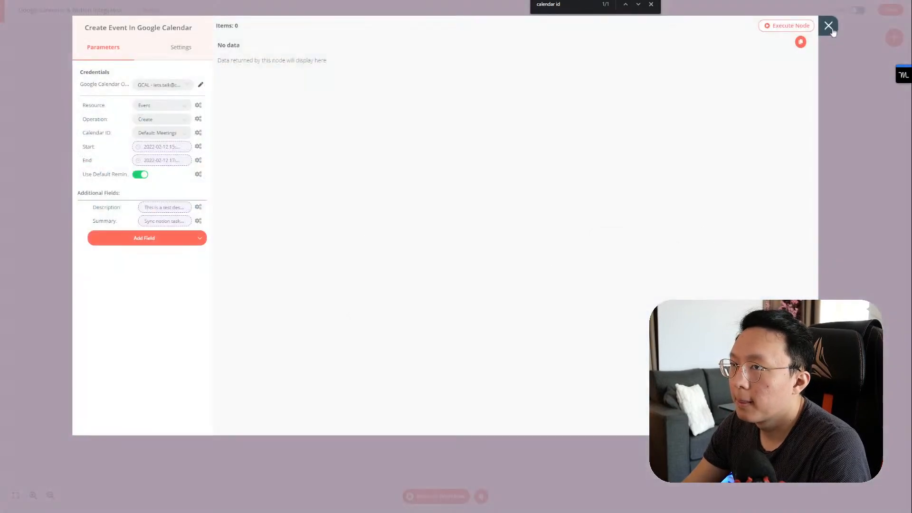
click(828, 25)
double_click(609, 327)
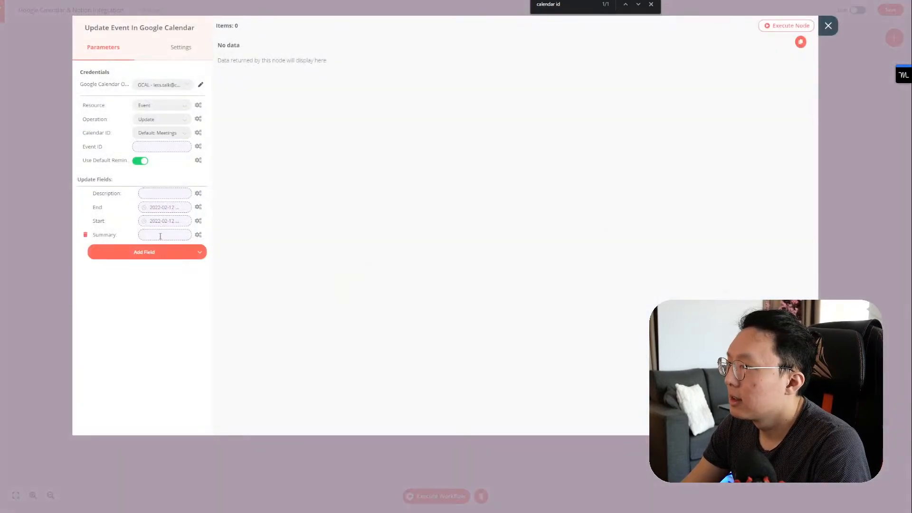
click(152, 237)
text({{$node["Get Event Wins"].json["properties"]["Name"]["title"][0]["plain_text"]}}{{$node["Get Event Wins"].json["Name"]}})
click(829, 86)
click(828, 26)
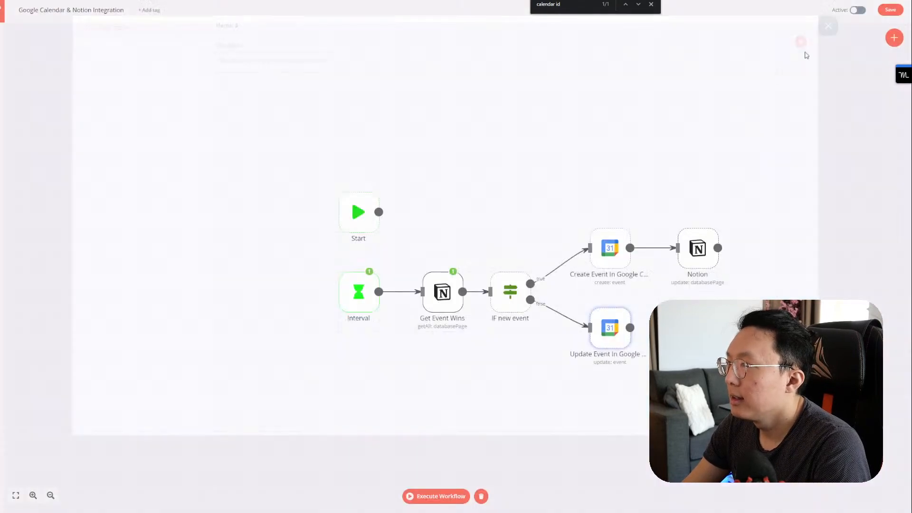
Step: Paste the Create Event Description expression into Update Event's Description, removing the duplicate tail
double_click(617, 243)
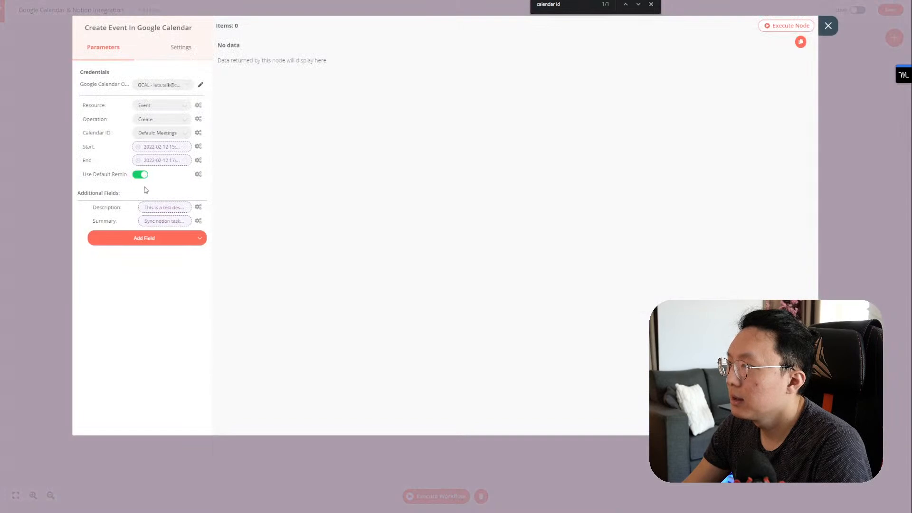
click(159, 208)
key(ctrl+a)
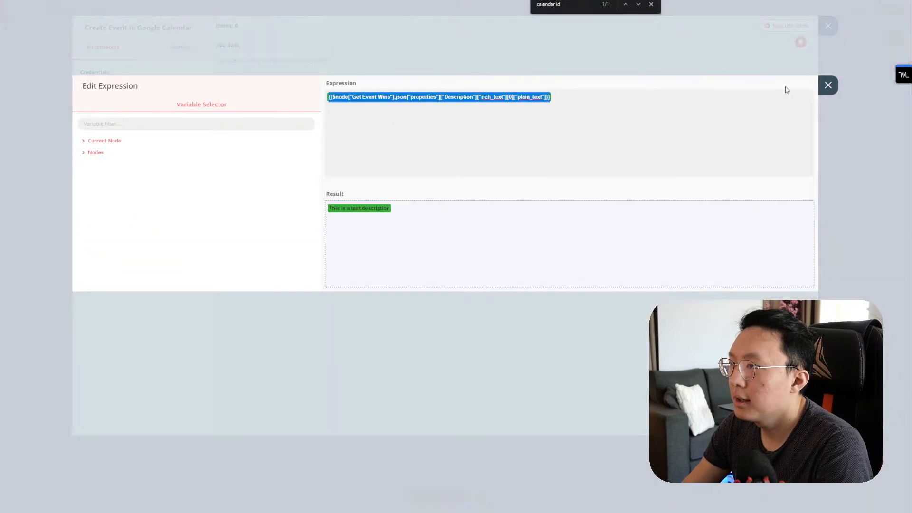
click(828, 86)
click(826, 28)
double_click(608, 323)
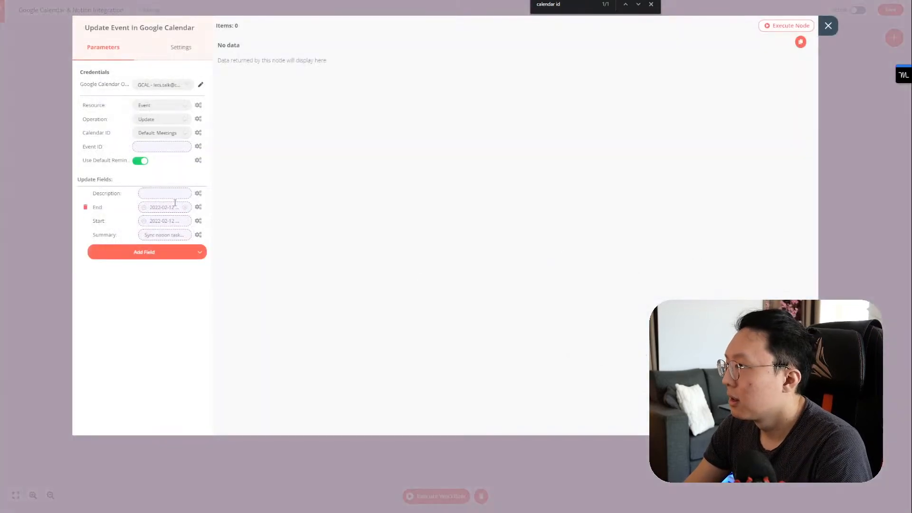
click(162, 199)
key(shift+End)
key(Delete)
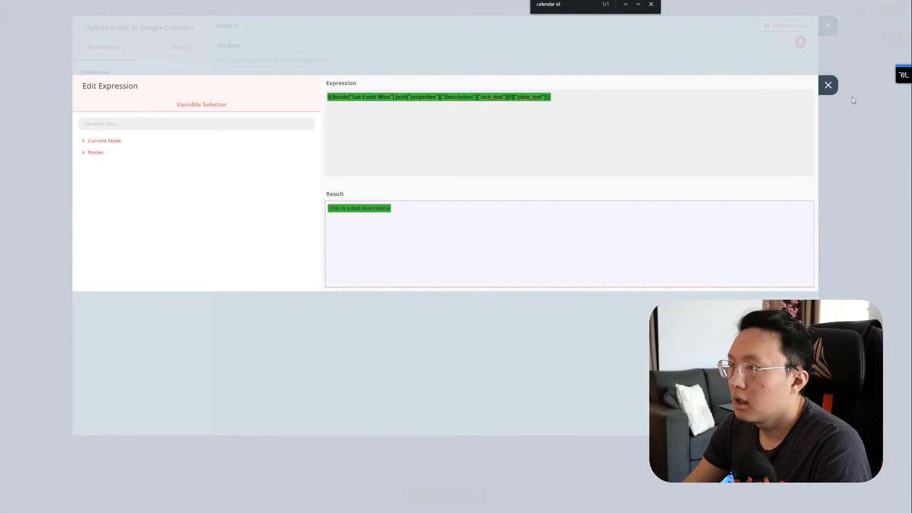
click(835, 89)
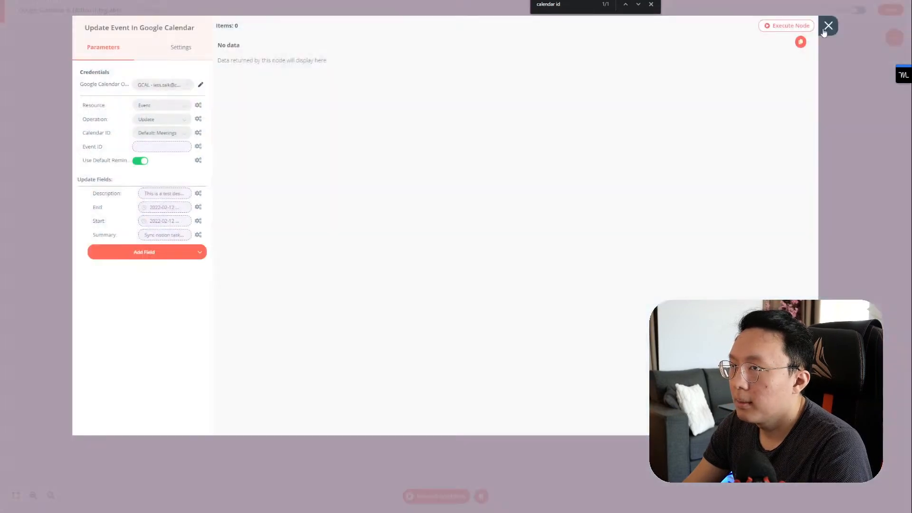
Step: Delete the duplicate Name expression from the Update Event Summary
click(169, 236)
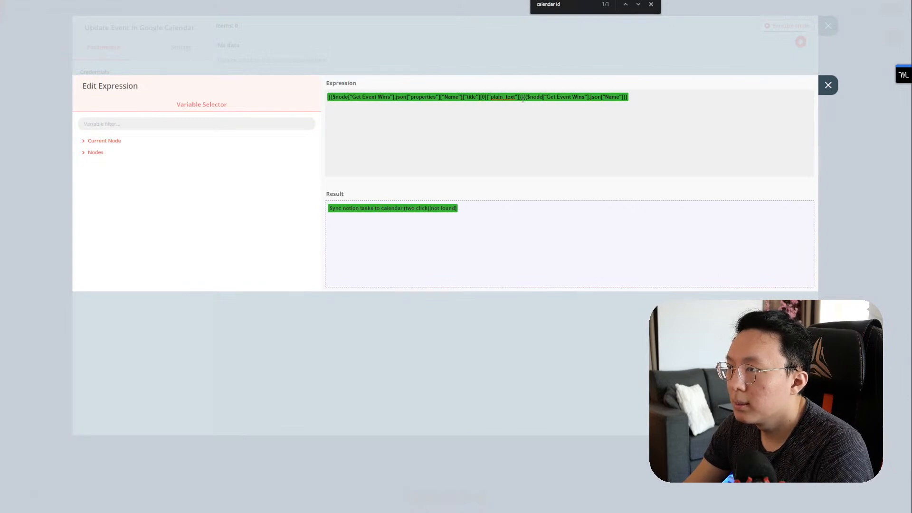
drag(524, 100, 682, 106)
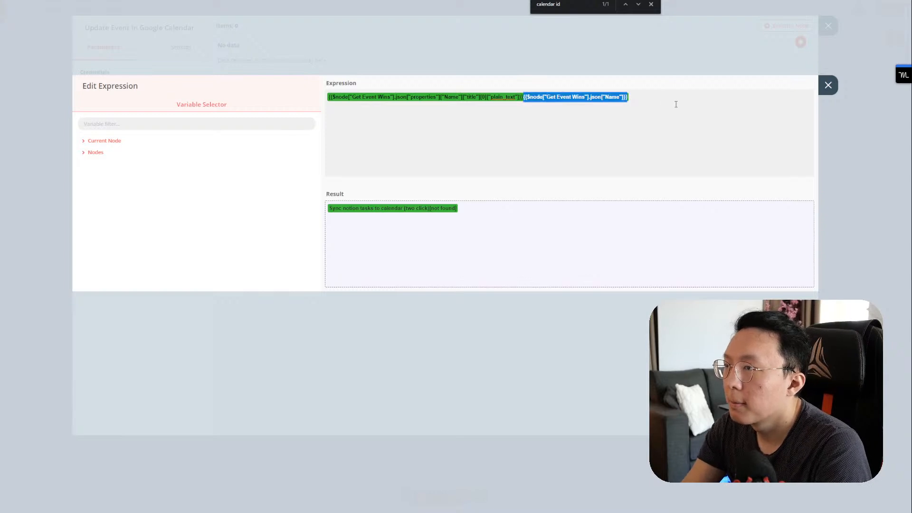
key(BackSpace)
click(826, 86)
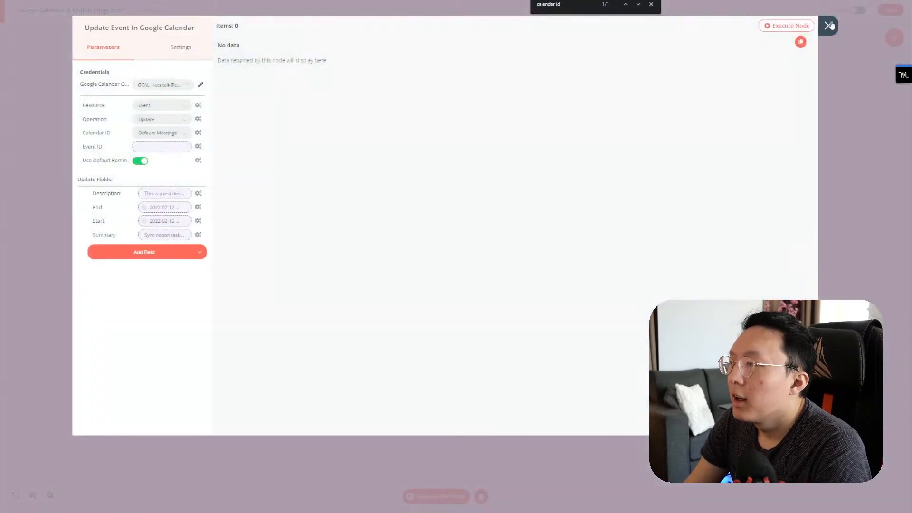
click(829, 25)
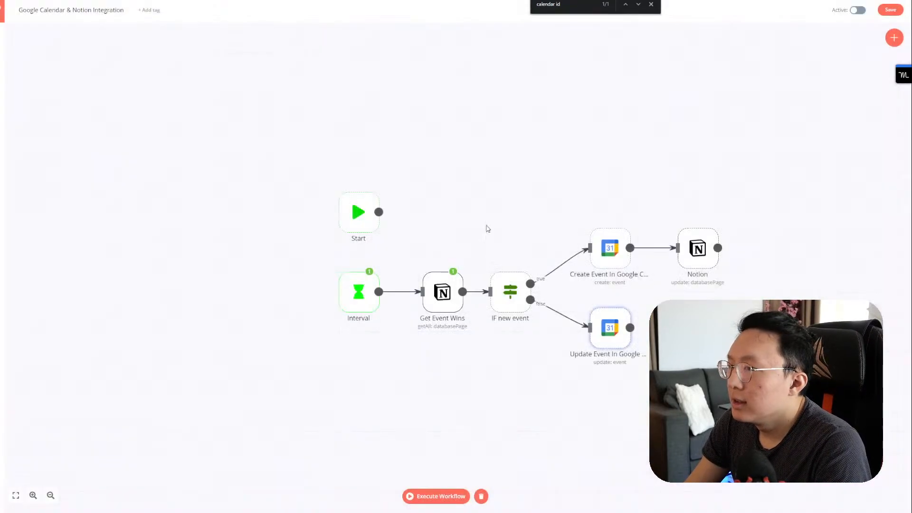
Step: Check the IF node's Calender ID expression and the Update Event ID expression using it
double_click(508, 292)
click(164, 114)
triple_click(676, 95)
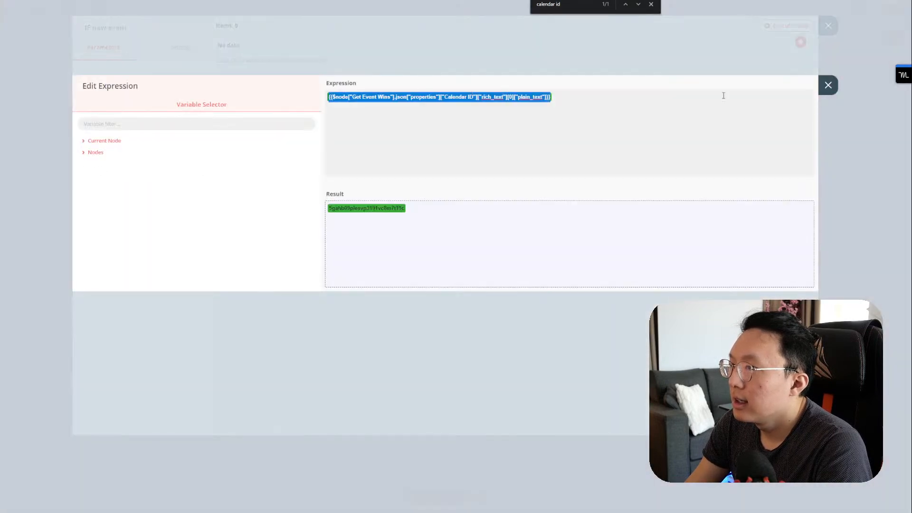
click(829, 86)
click(828, 25)
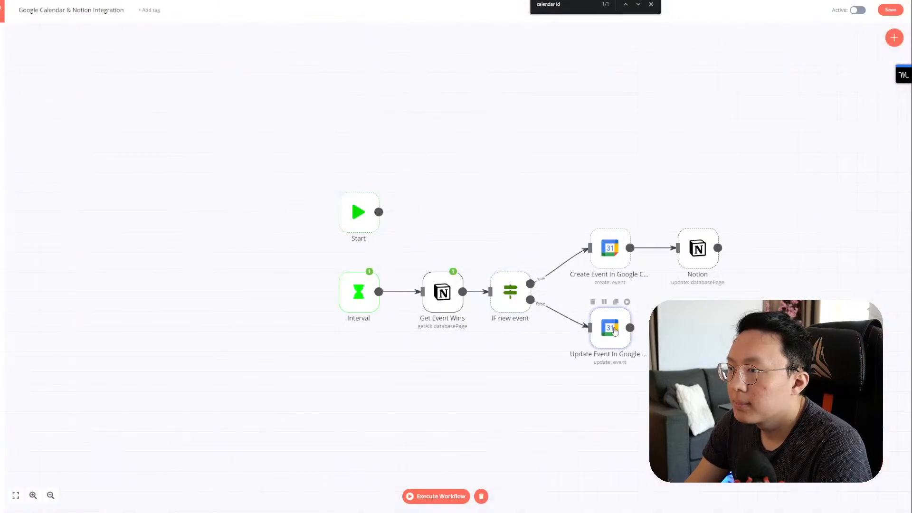
double_click(613, 327)
click(161, 133)
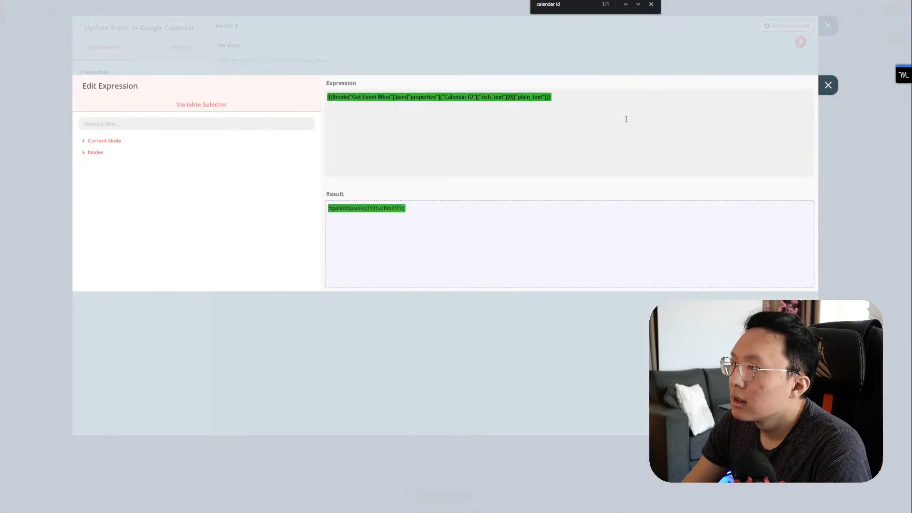
click(828, 85)
click(828, 25)
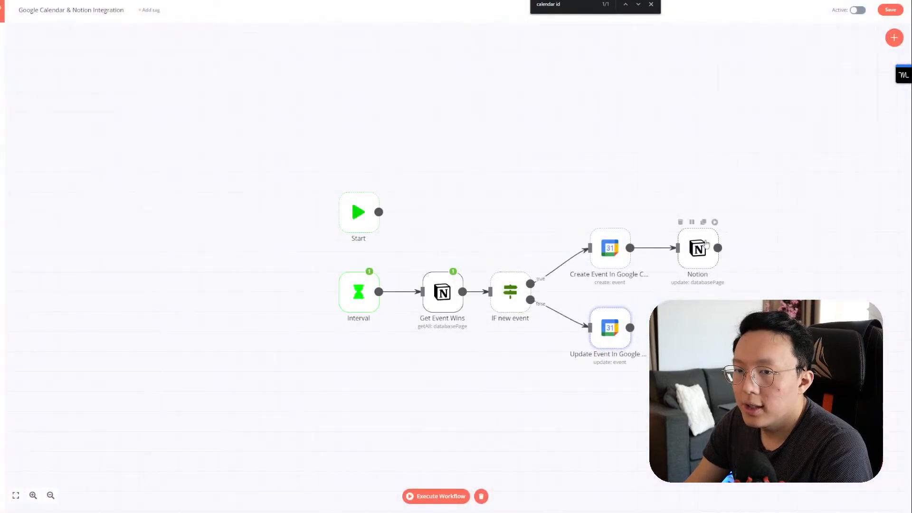
Step: Check the Create Event node, then open the Notion update node's Text value expression
double_click(621, 259)
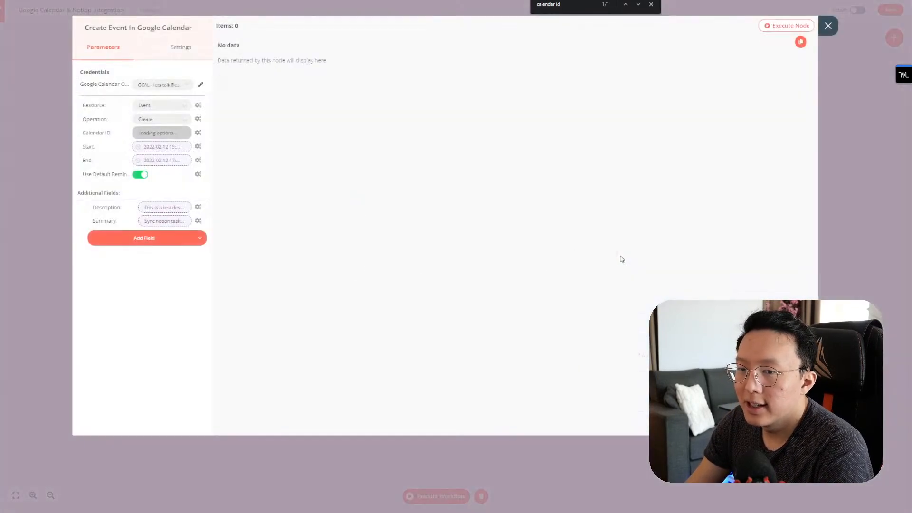
click(828, 26)
double_click(694, 257)
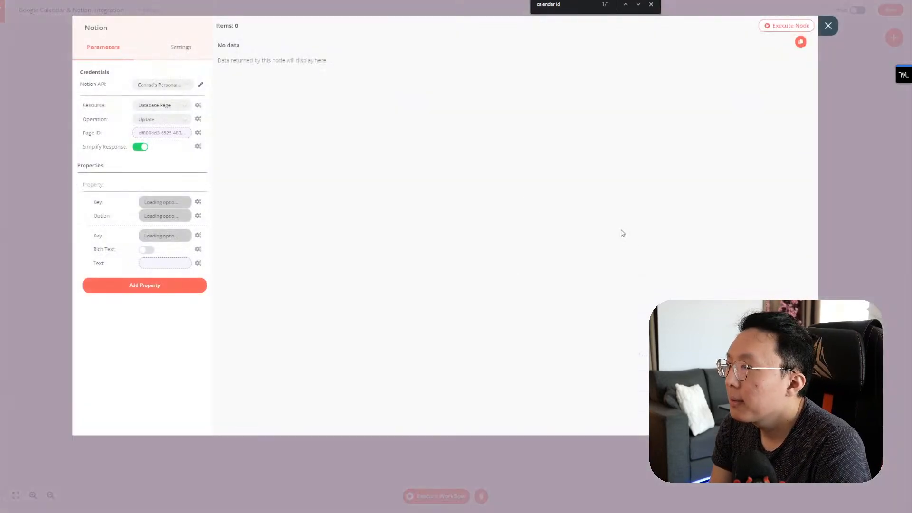
click(160, 261)
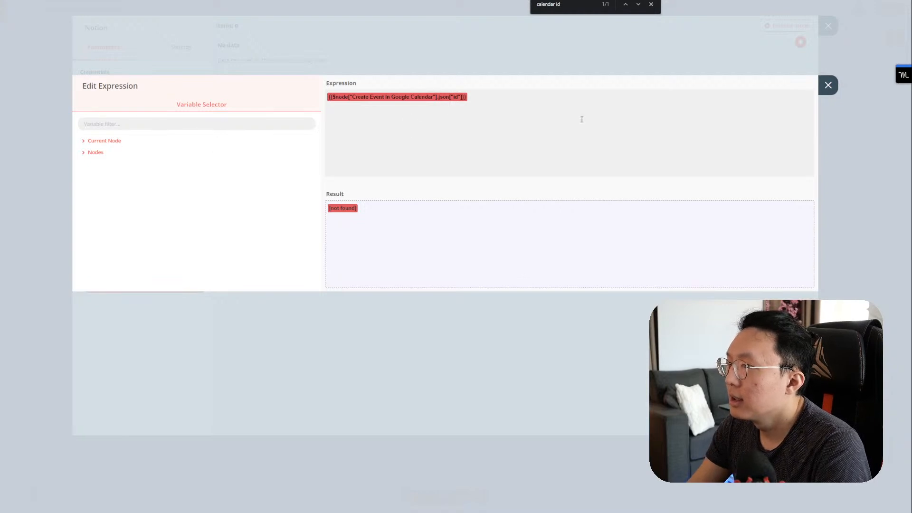
click(823, 89)
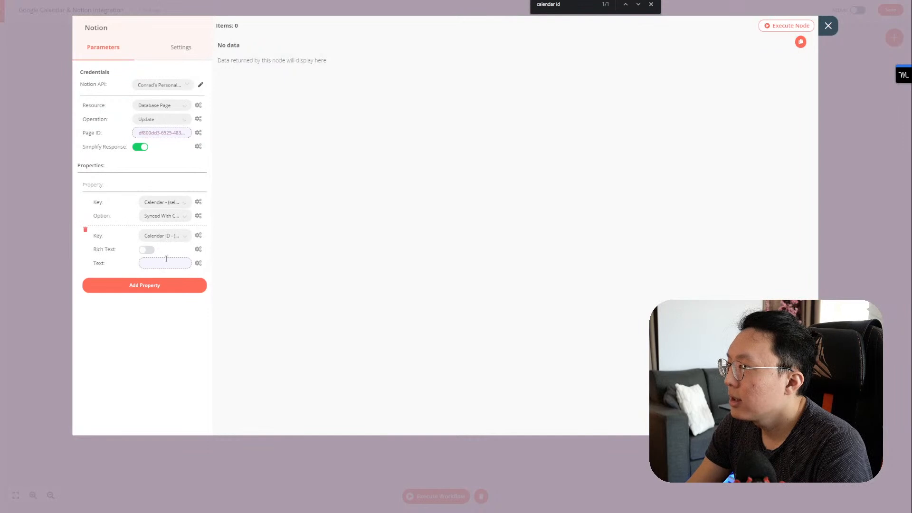
click(170, 236)
click(171, 239)
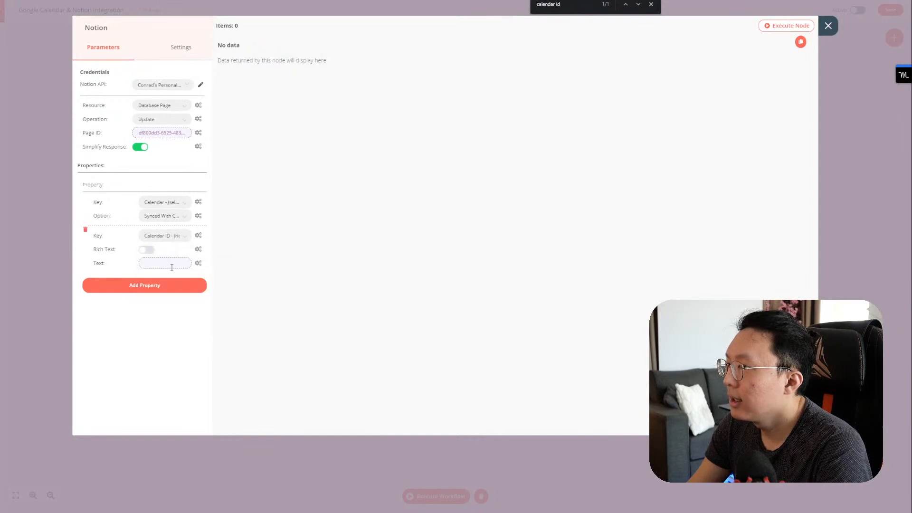
click(172, 264)
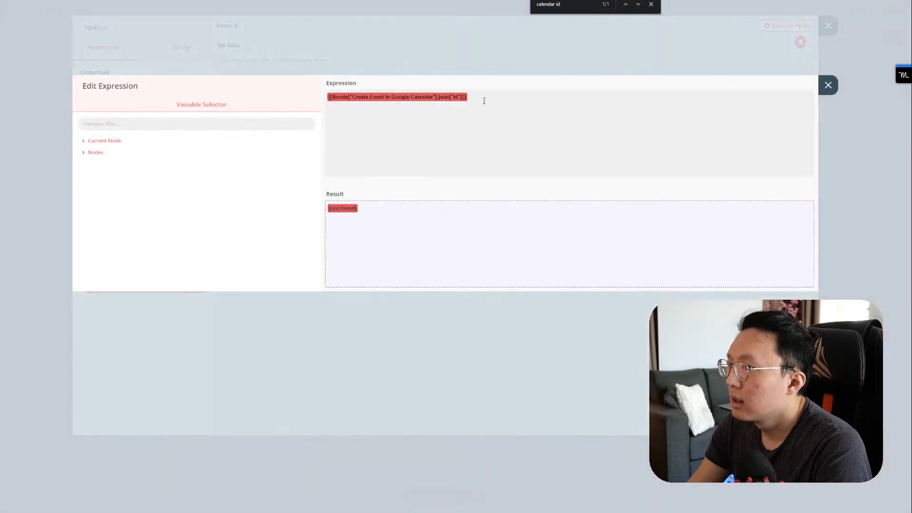
Step: Delete the id expression from Calendar ID's Text and browse Create Event In Google Calendar variables
key(ctrl+a)
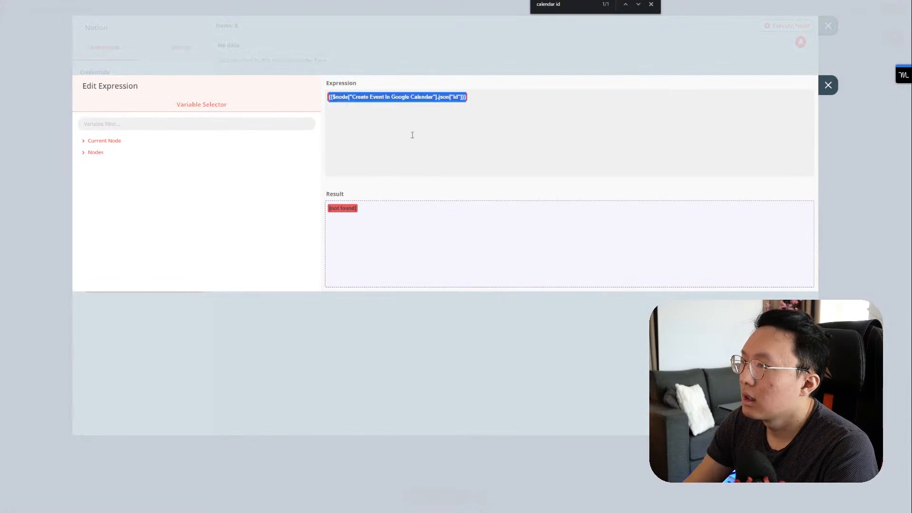
key(BackSpace)
click(105, 141)
click(107, 164)
click(108, 179)
click(111, 189)
scroll(123, 222, down, 3)
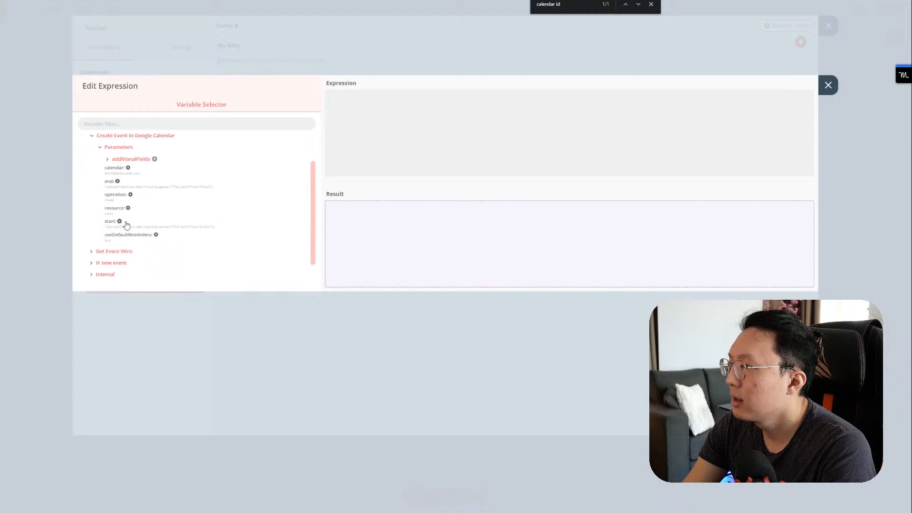
scroll(127, 198, up, 2)
click(128, 179)
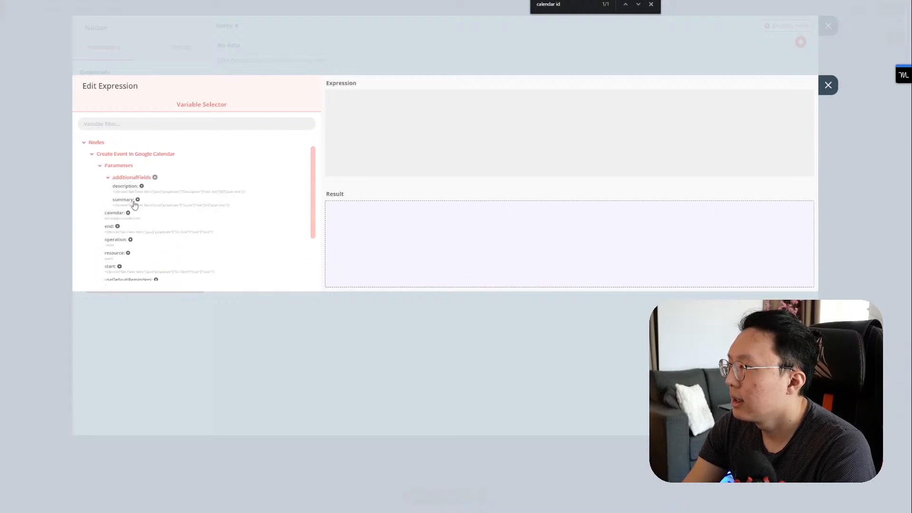
scroll(142, 214, down, 2)
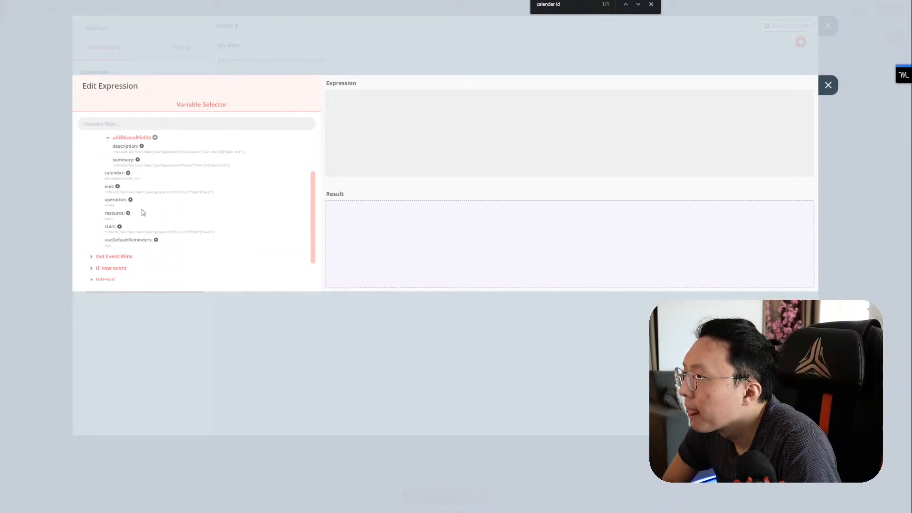
click(828, 85)
click(828, 26)
Step: Recheck the Create Event and Notion update nodes, confirming Calendar ID's Text is now empty
double_click(615, 246)
click(823, 42)
double_click(698, 246)
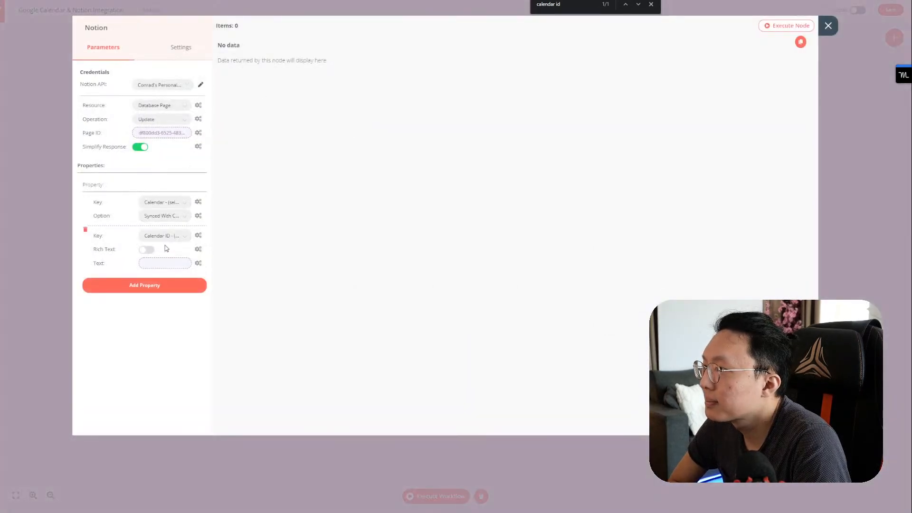
click(163, 262)
click(828, 85)
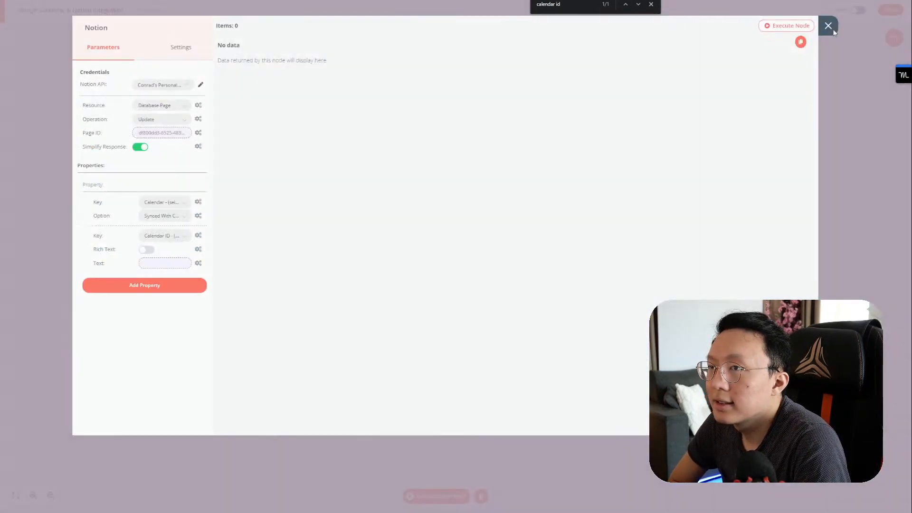
click(828, 25)
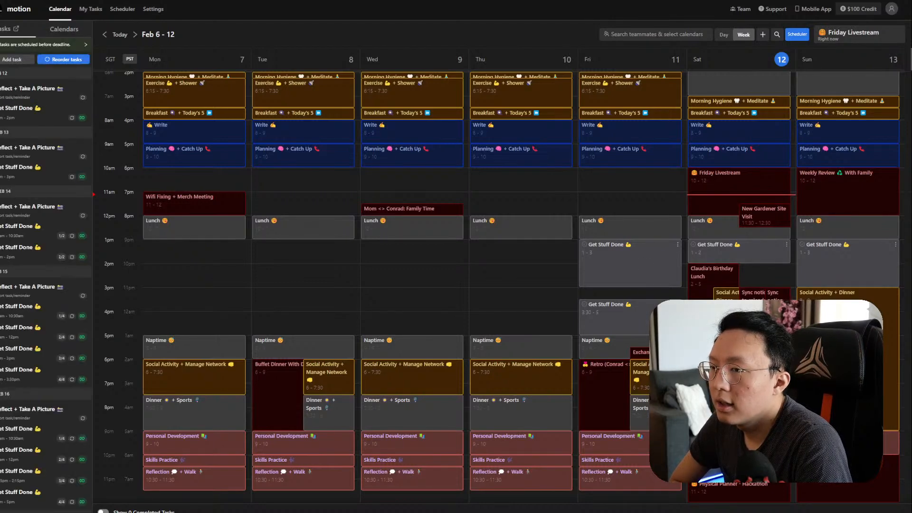
Step: Delete the duplicate two-click Sync event on Saturday and view the remaining one-click Sync event
click(778, 304)
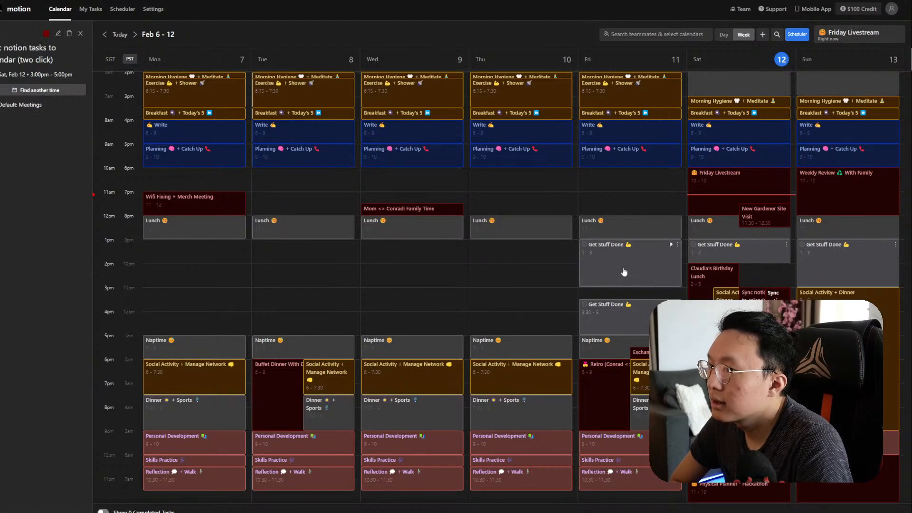
click(69, 33)
click(775, 304)
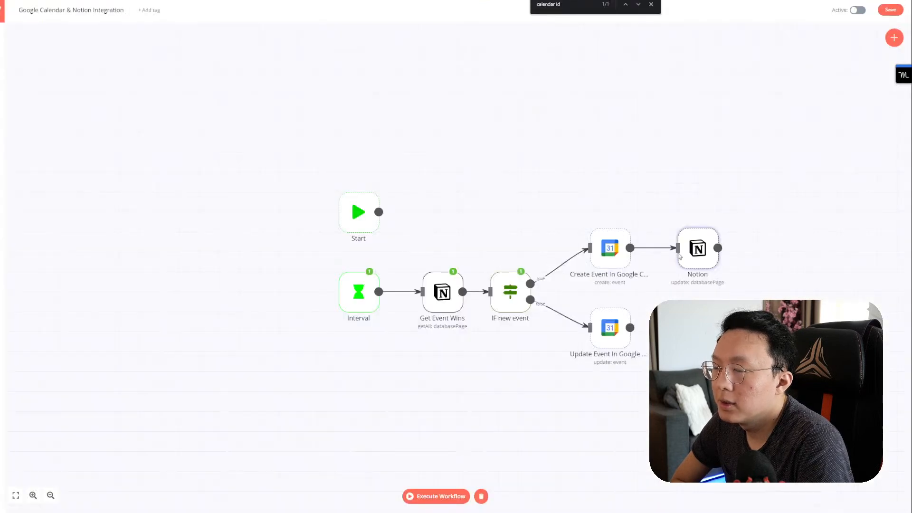
Step: Review the Notion update node's Text value expression without changing it
double_click(698, 249)
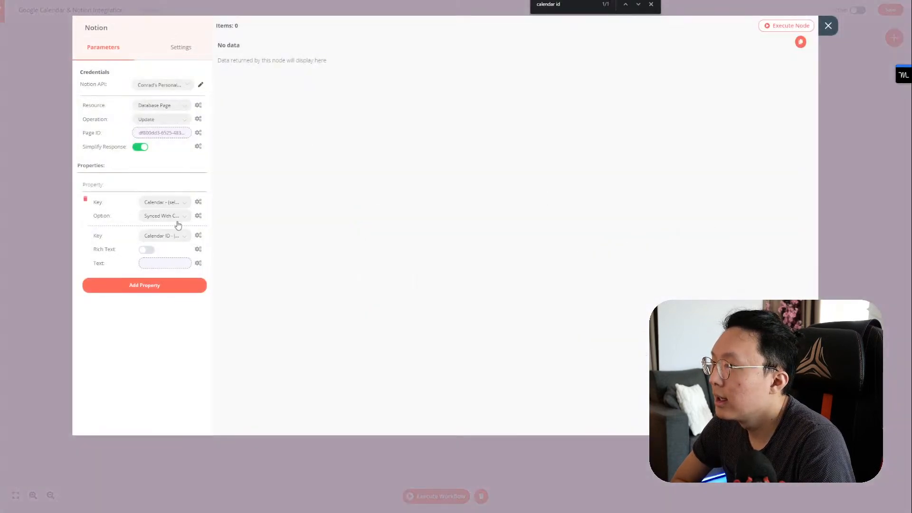
click(165, 262)
click(827, 84)
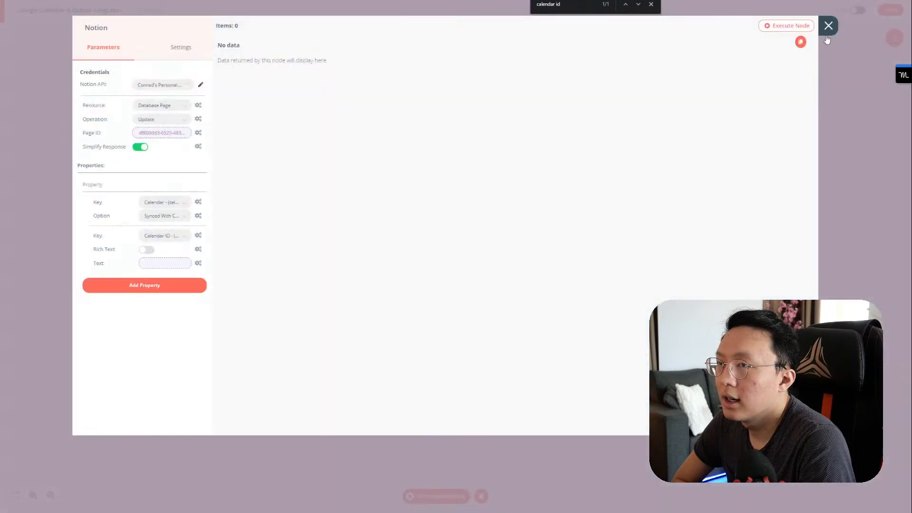
click(837, 40)
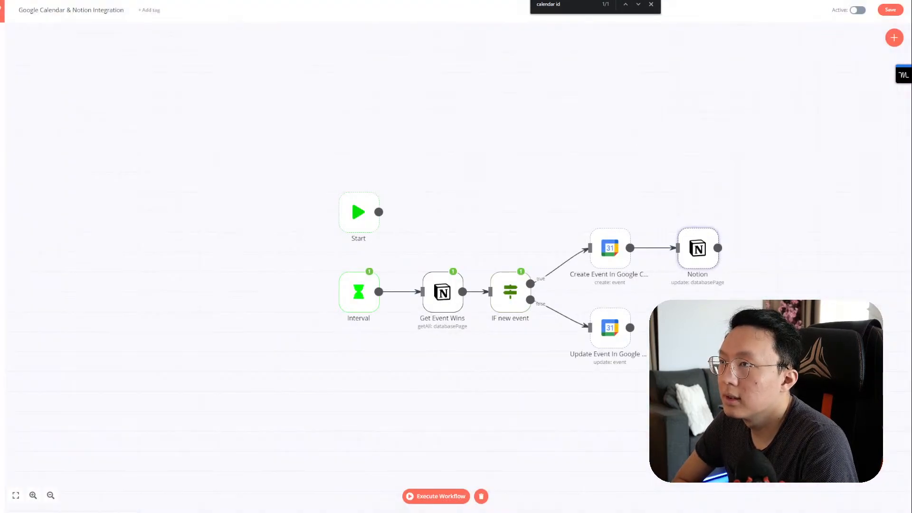
Step: Clear the Notion task's Calendar ID value and run the whole n8n workflow again
key(ctrl+Tab)
click(160, 321)
key(ctrl+a)
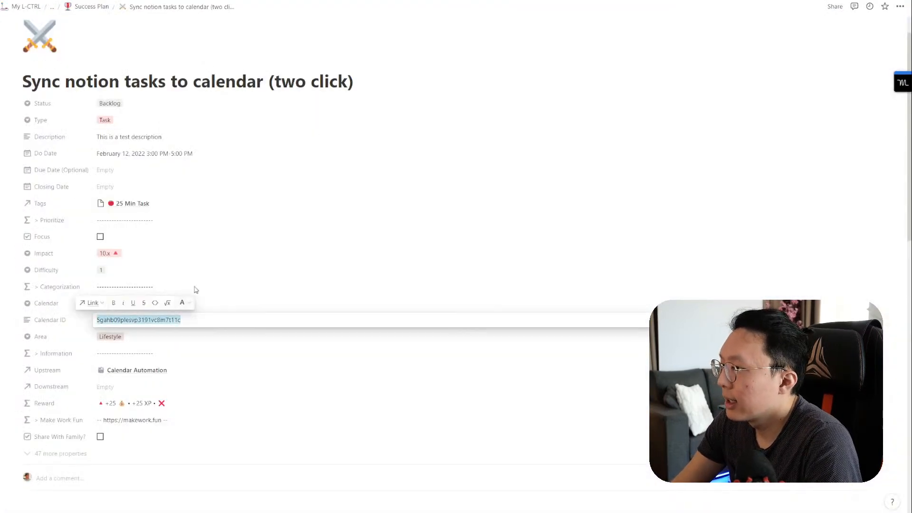
key(BackSpace)
click(281, 208)
key(alt+Tab)
key(alt+Tab)
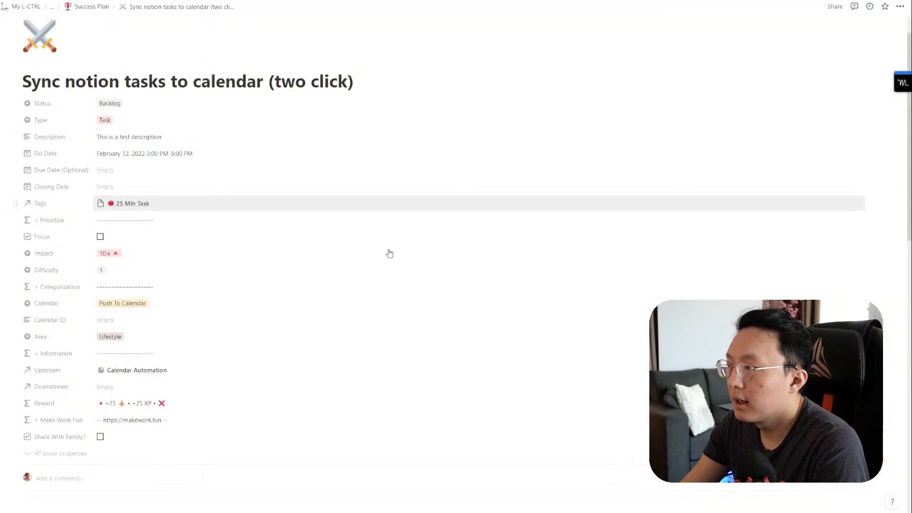
key(alt+Tab)
click(626, 225)
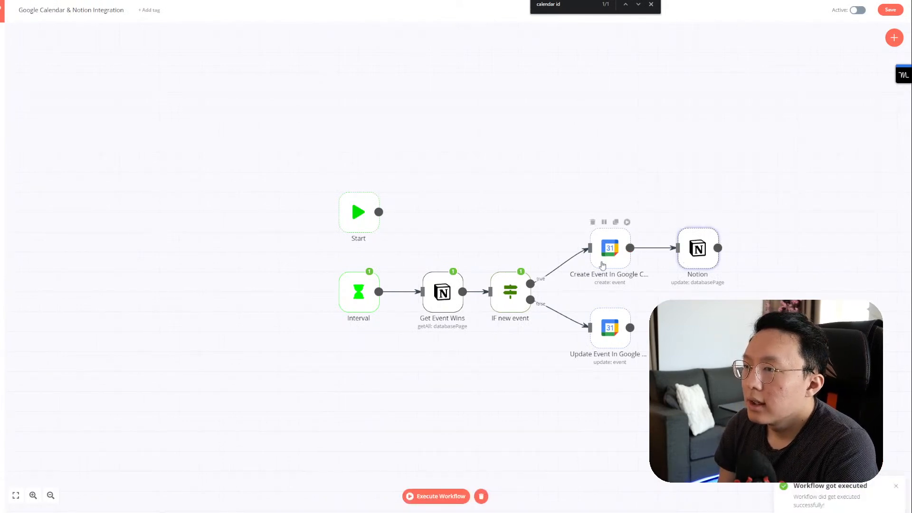
Step: Inspect the items on the IF new event node's false output branch
double_click(511, 291)
click(288, 26)
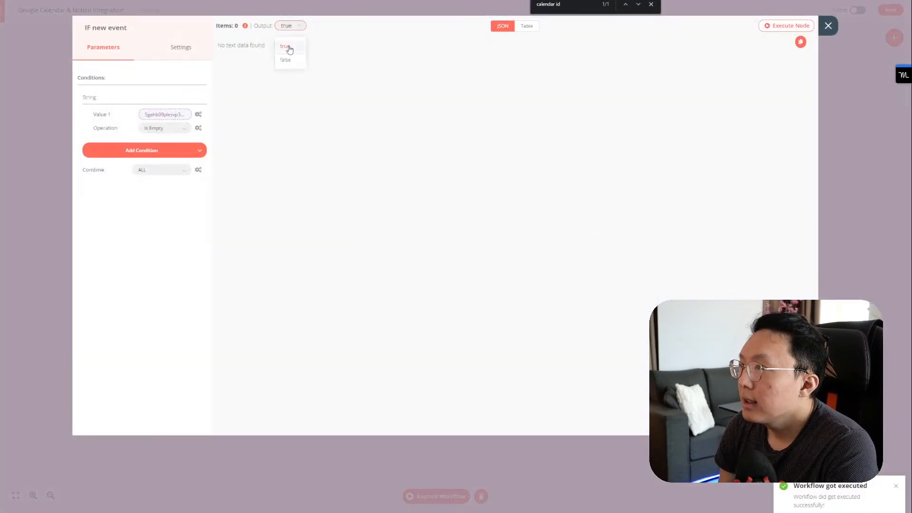
click(286, 59)
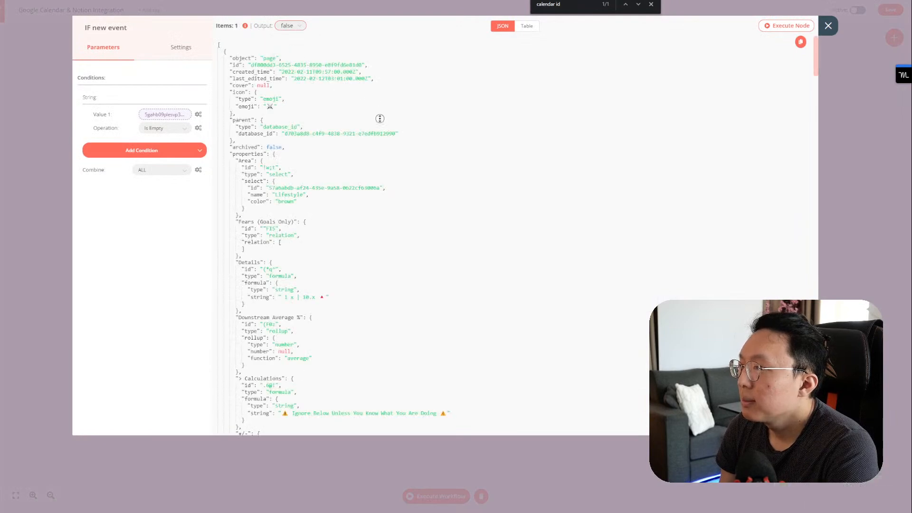
scroll(380, 143, down, 10)
click(825, 27)
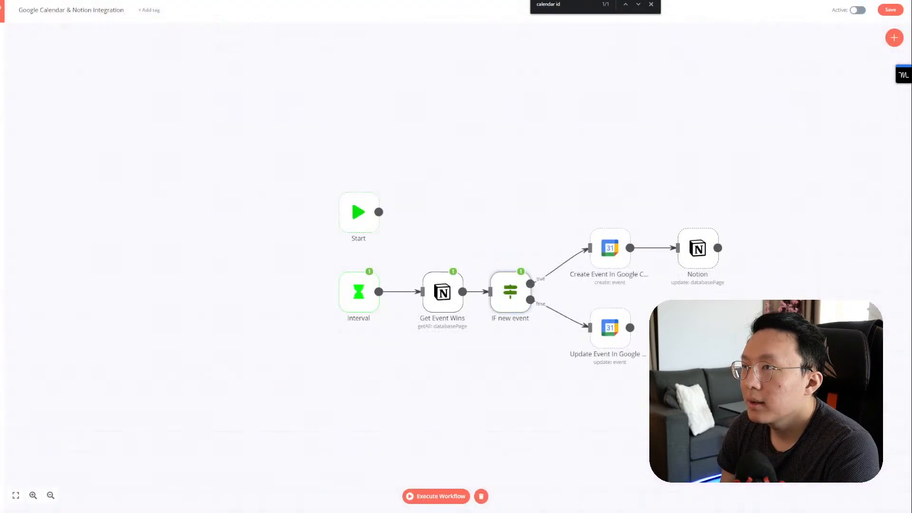
click(408, 1)
click(527, 0)
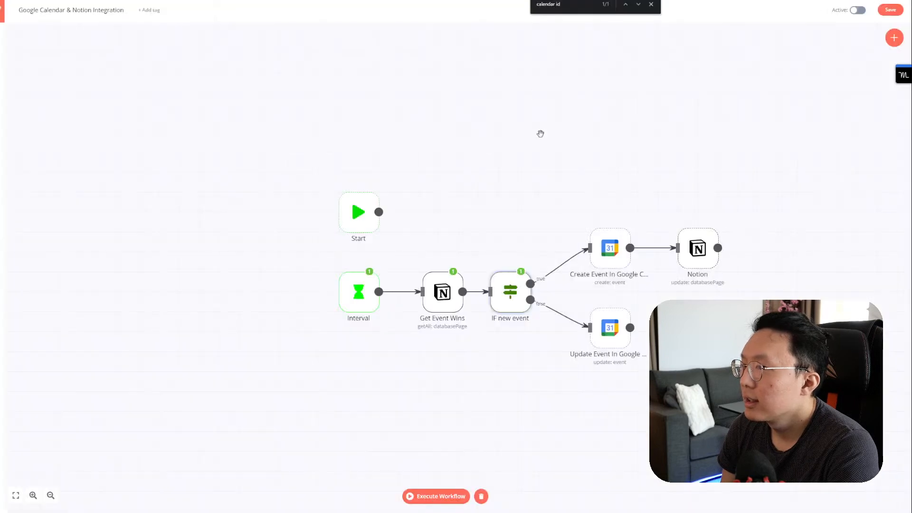
Step: Run Get Event Wins and search its output for 'calendar id'
click(460, 263)
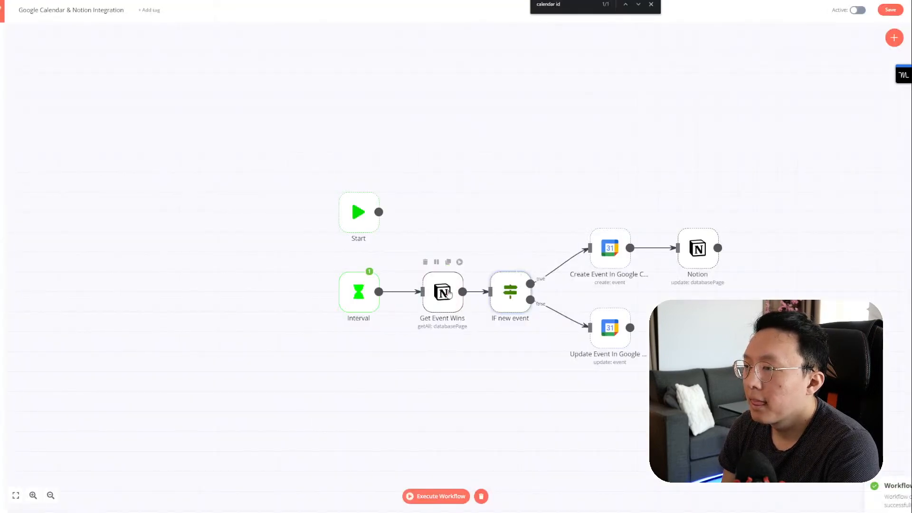
double_click(448, 293)
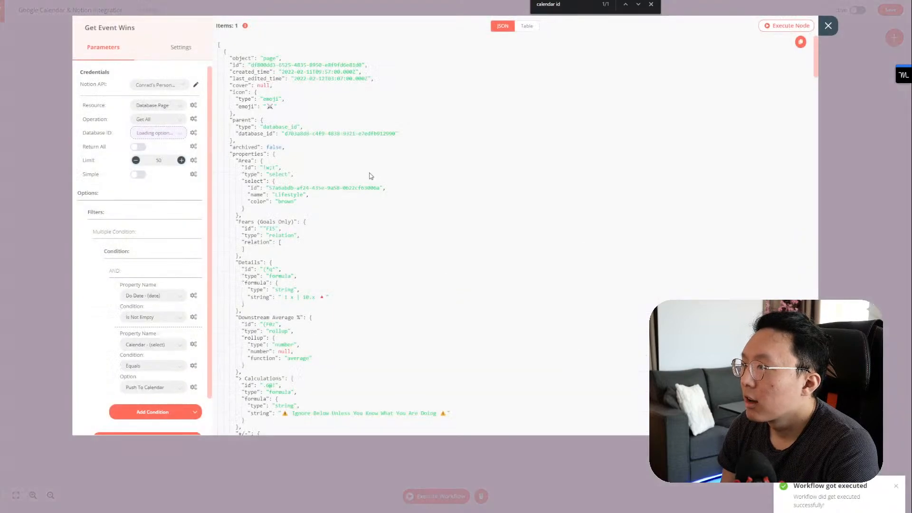
scroll(370, 183, down, 6)
scroll(370, 182, up, 6)
scroll(369, 183, down, 9)
key(ctrl+f)
text(calendar id)
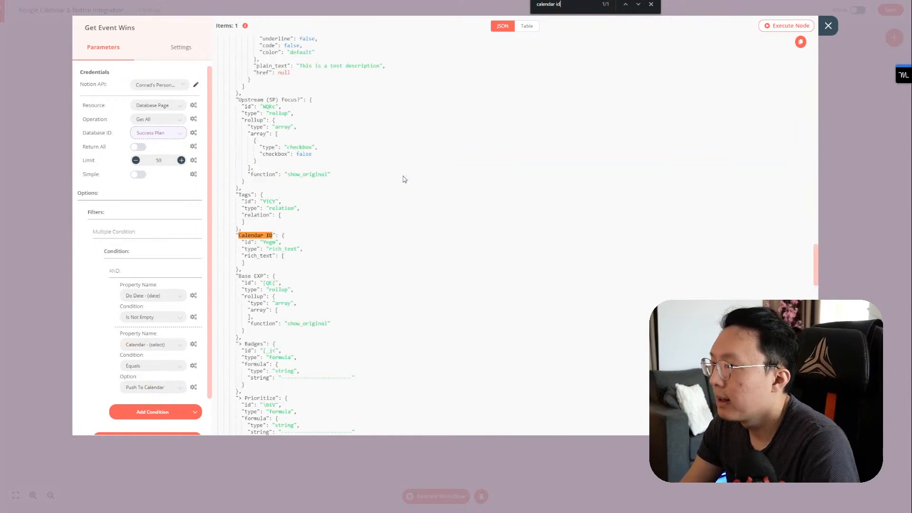
key(Escape)
key(Escape)
Step: Execute the IF new event node on the fresh data
double_click(506, 294)
click(774, 28)
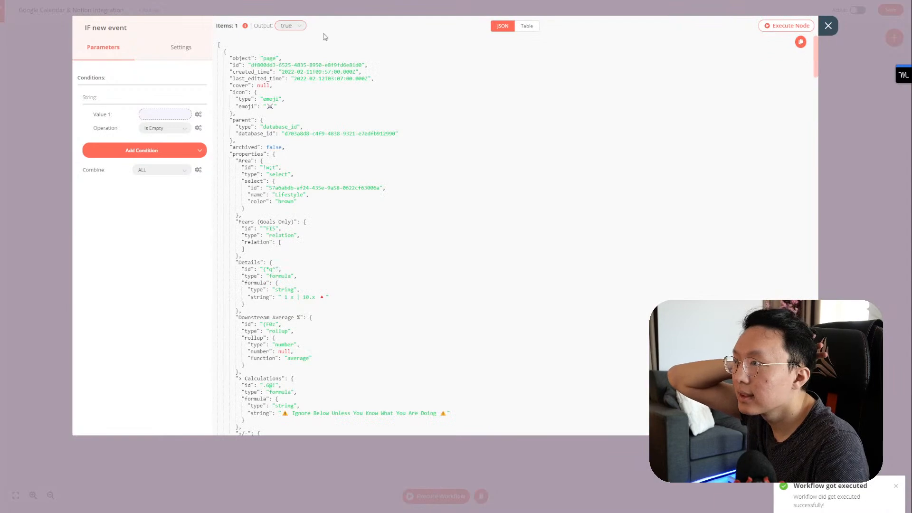
click(828, 25)
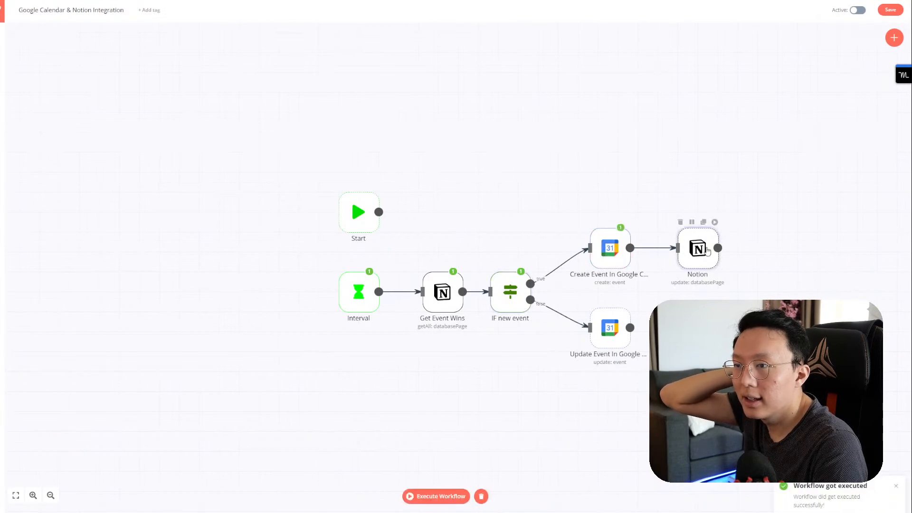
Step: Insert Create Event In Google Calendar's JSON id into the Notion node's Text expression and run it
double_click(697, 248)
click(230, 209)
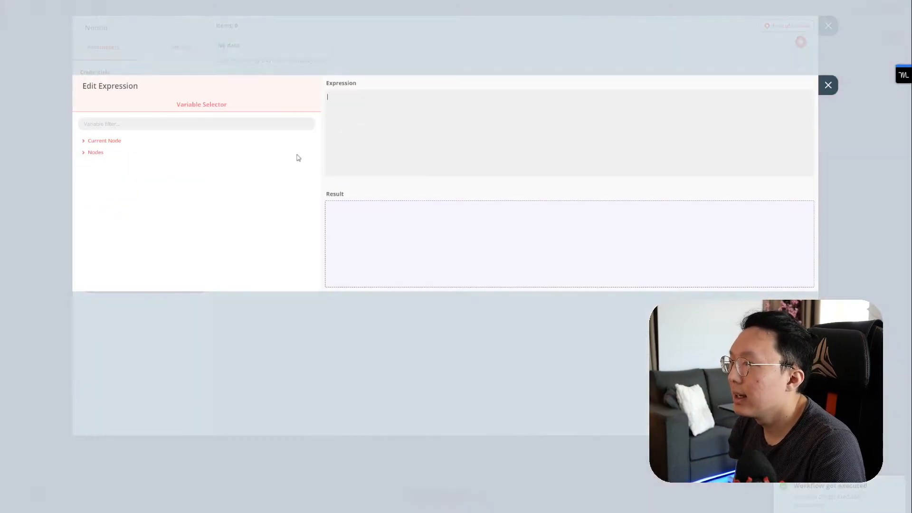
click(134, 152)
click(109, 164)
click(110, 175)
click(114, 186)
scroll(124, 218, down, 5)
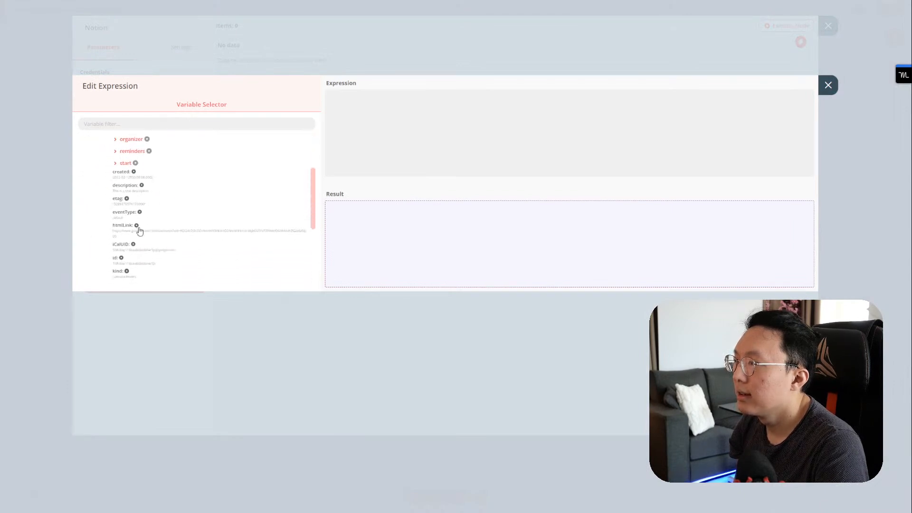
click(122, 227)
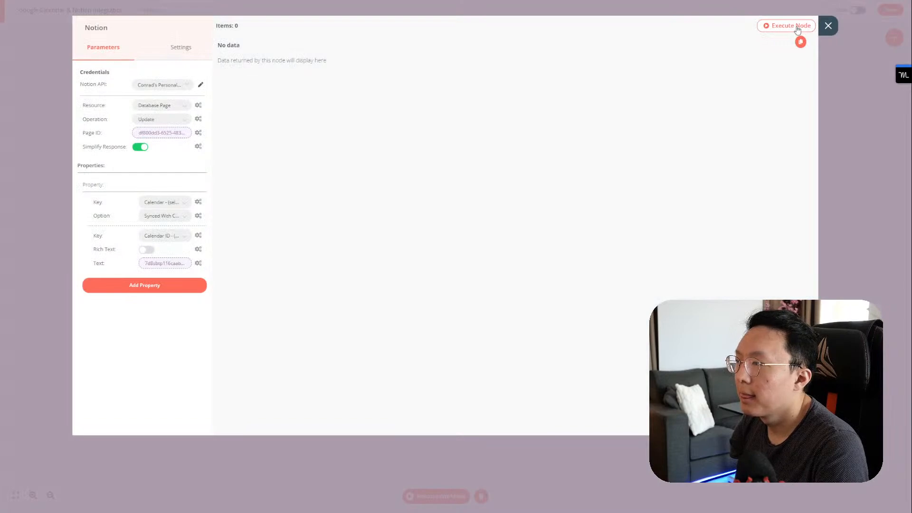
click(797, 27)
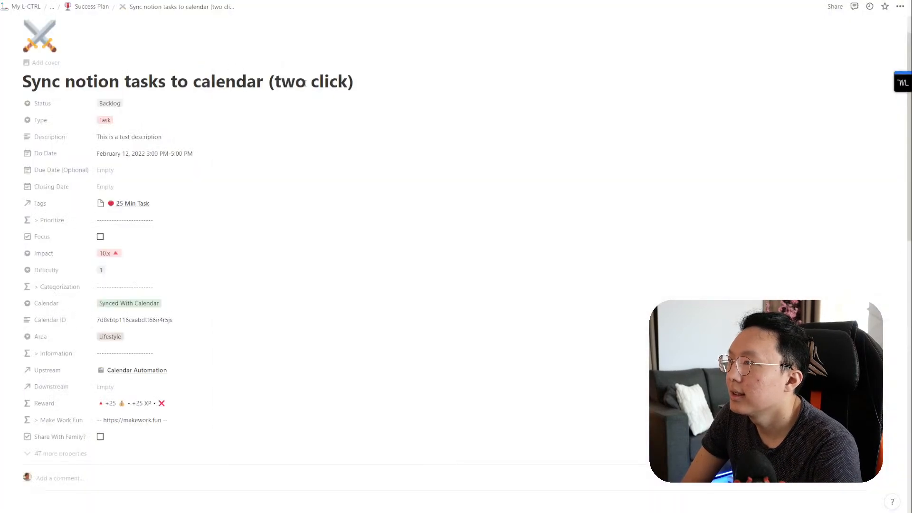
Step: Change 'two' to 'one' in the title, set Do Date 4:00–7:00 PM, and choose Push To Calendar
double_click(291, 83)
text(one)
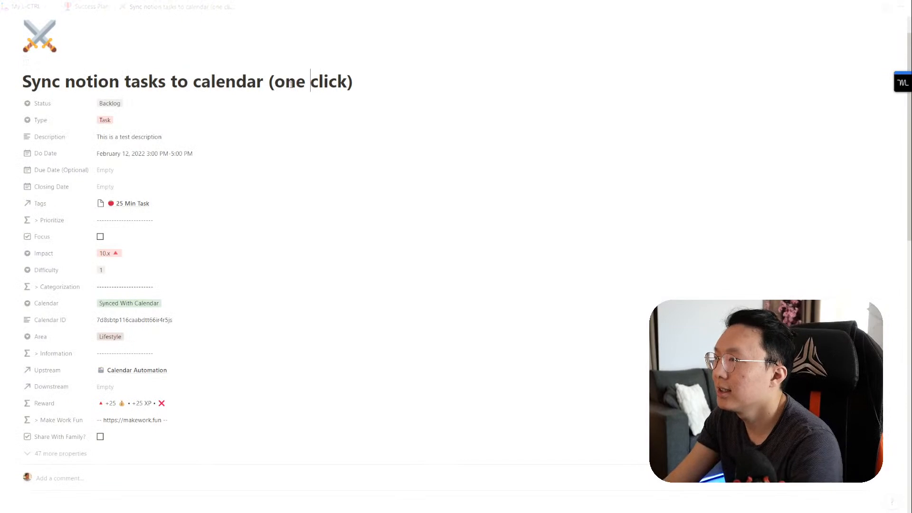
click(162, 154)
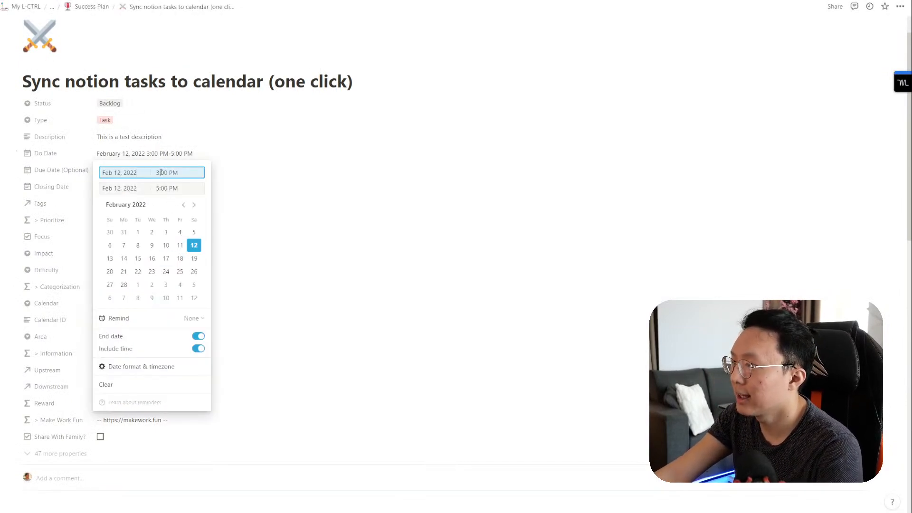
text(4)
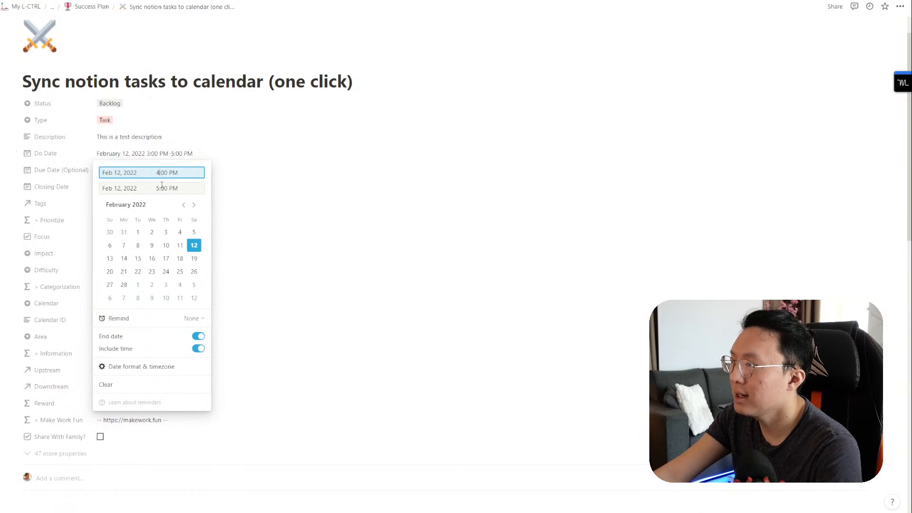
click(159, 188)
text(7)
click(289, 197)
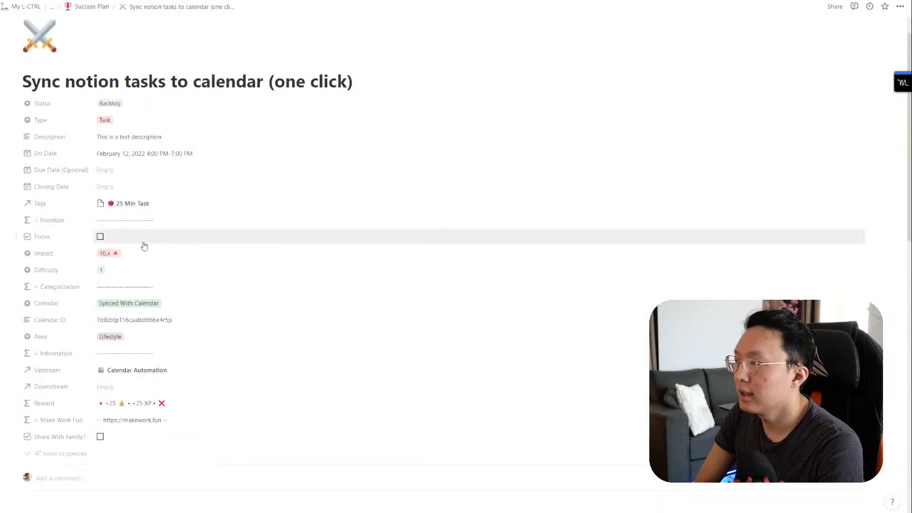
click(120, 302)
click(119, 332)
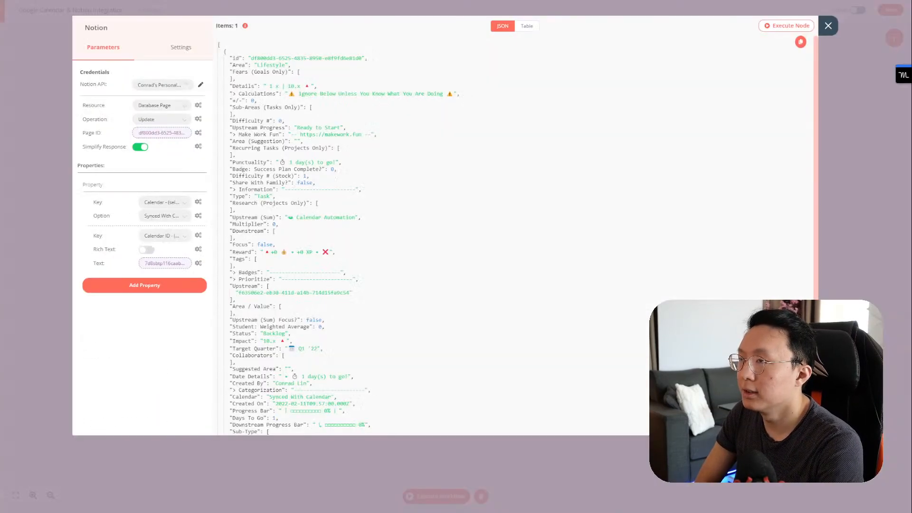
Step: Close the Notion node, save the Google Calendar & Notion Integration workflow, and turn Active on
click(829, 26)
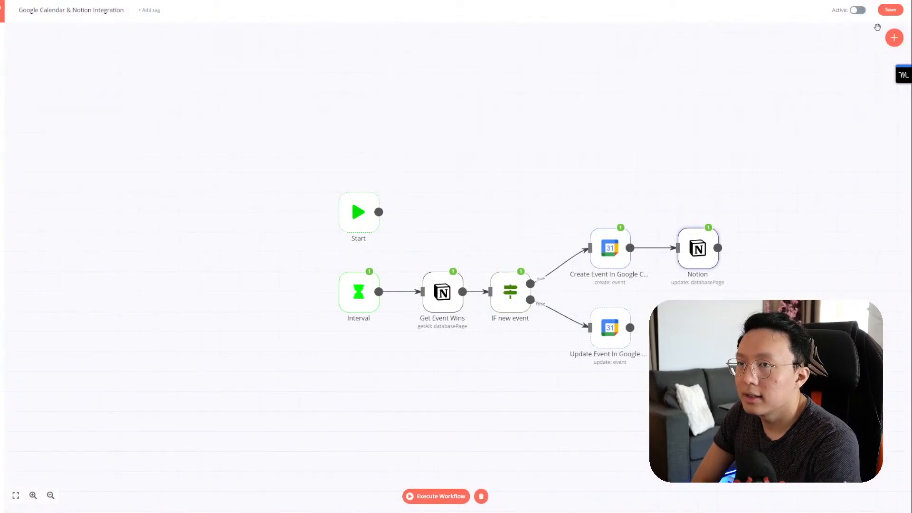
click(891, 10)
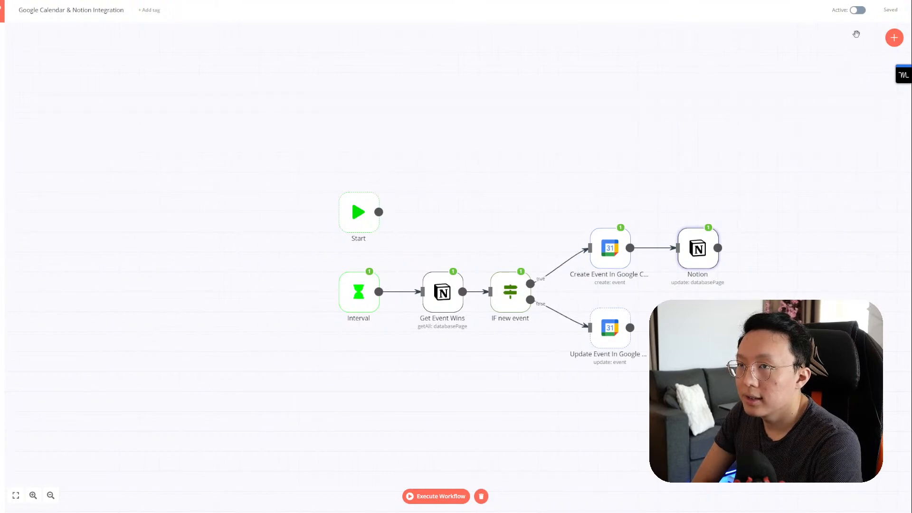
click(862, 13)
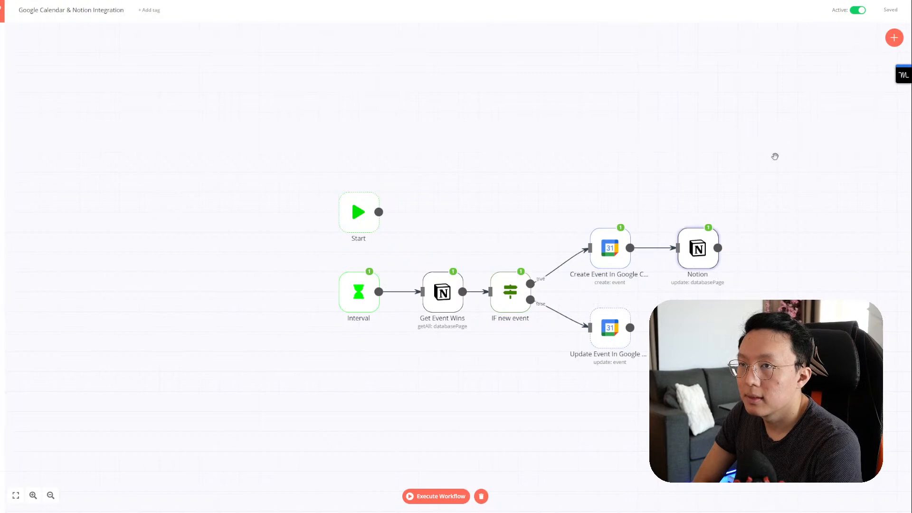
Step: Duplicate the Notion update node and set the task's Calendar to Synced With Calendar
click(704, 218)
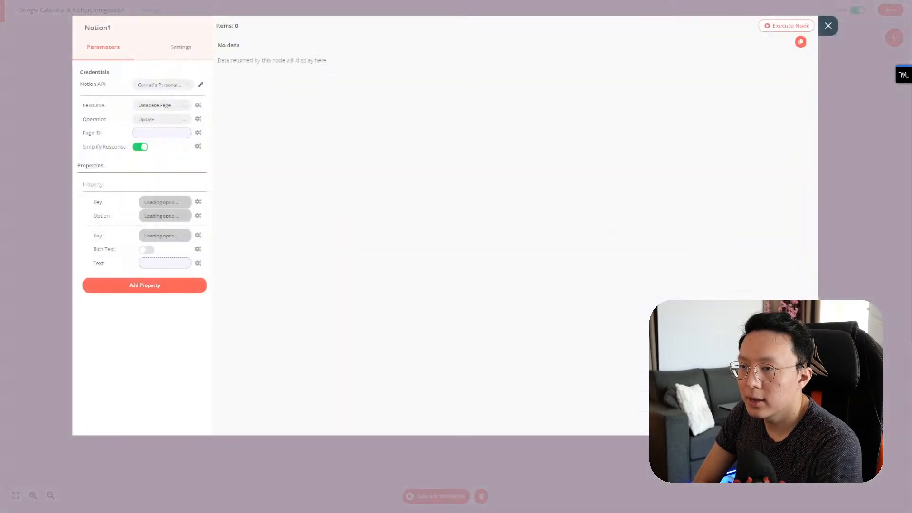
click(835, 42)
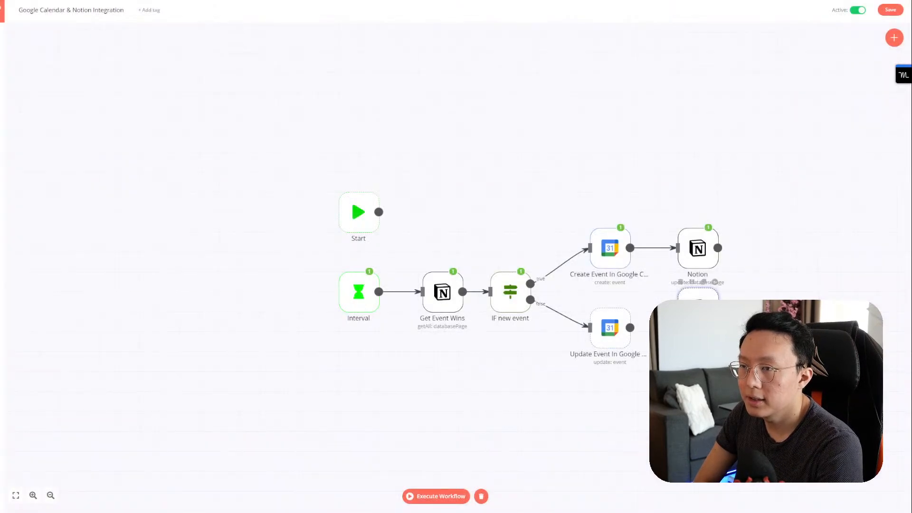
double_click(698, 328)
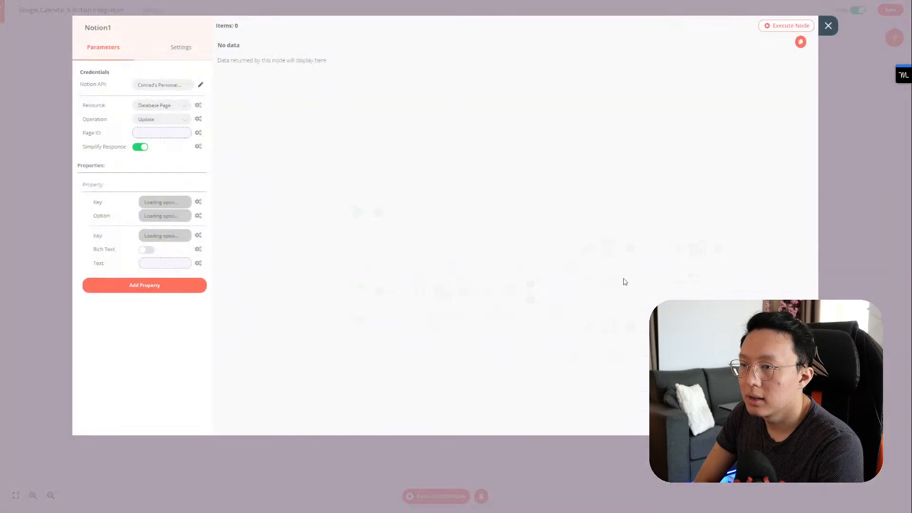
click(114, 29)
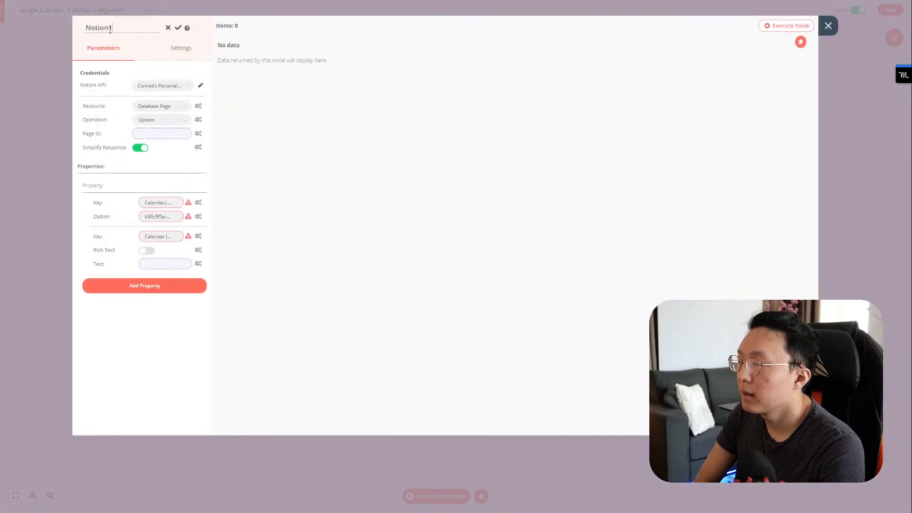
key(ctrl+a)
text(Update)
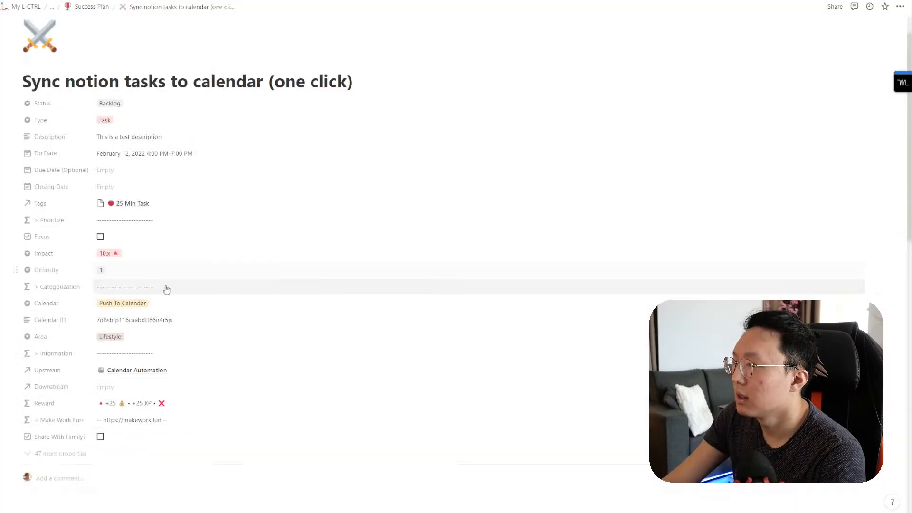
click(153, 303)
click(135, 342)
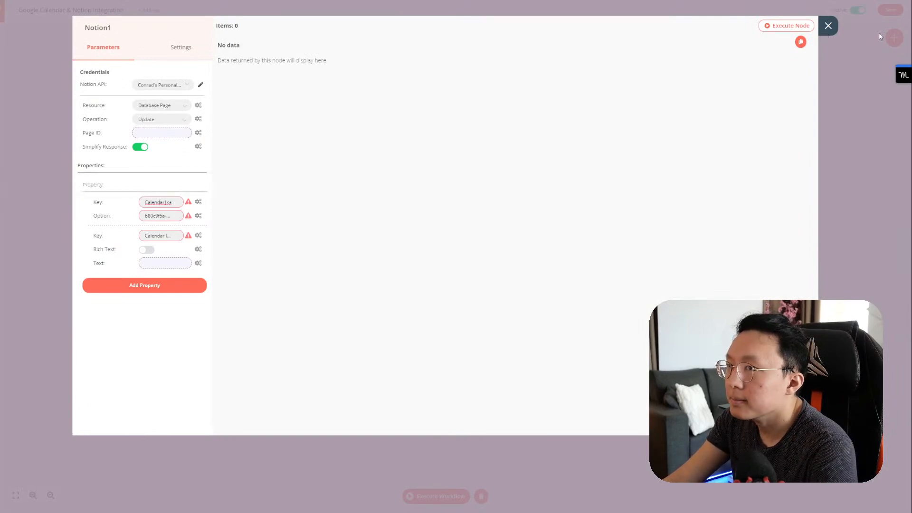
click(828, 28)
Step: Rename both Notion update nodes to 'Update Notion'
double_click(697, 259)
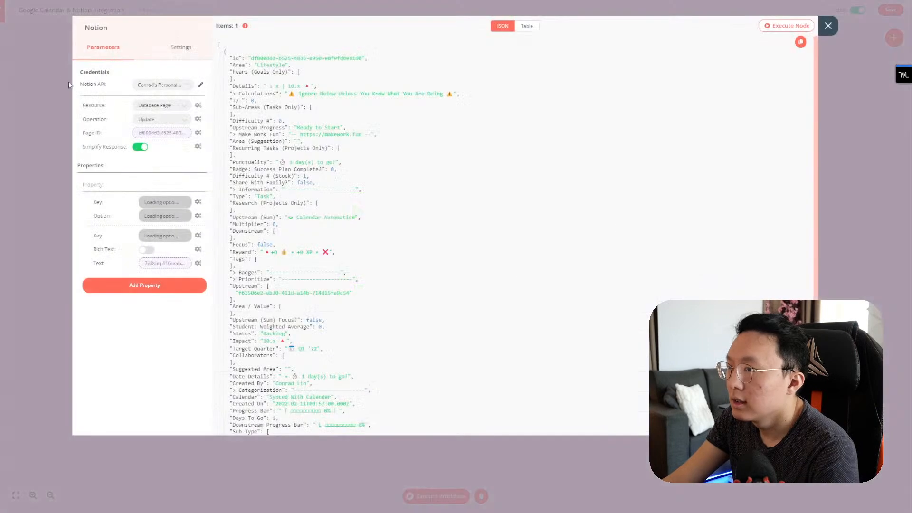
click(107, 30)
key(ctrl+a)
text(Update Notion)
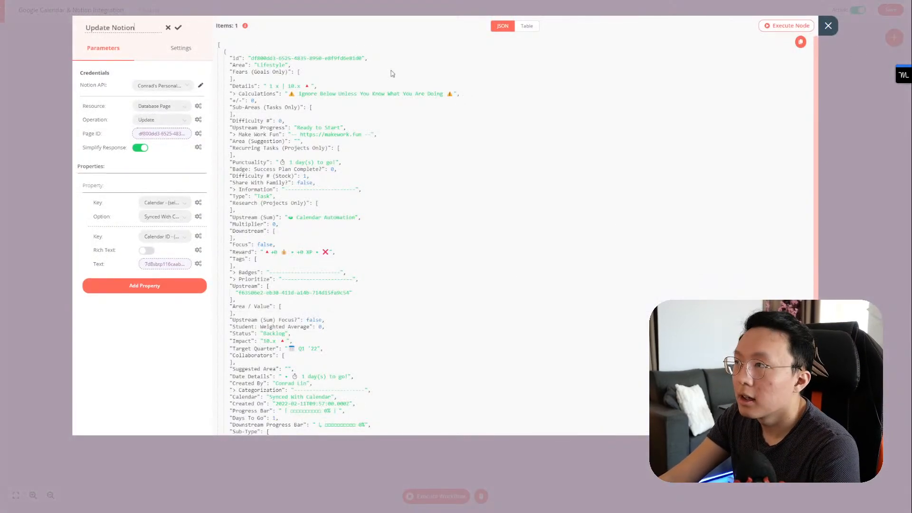
click(829, 25)
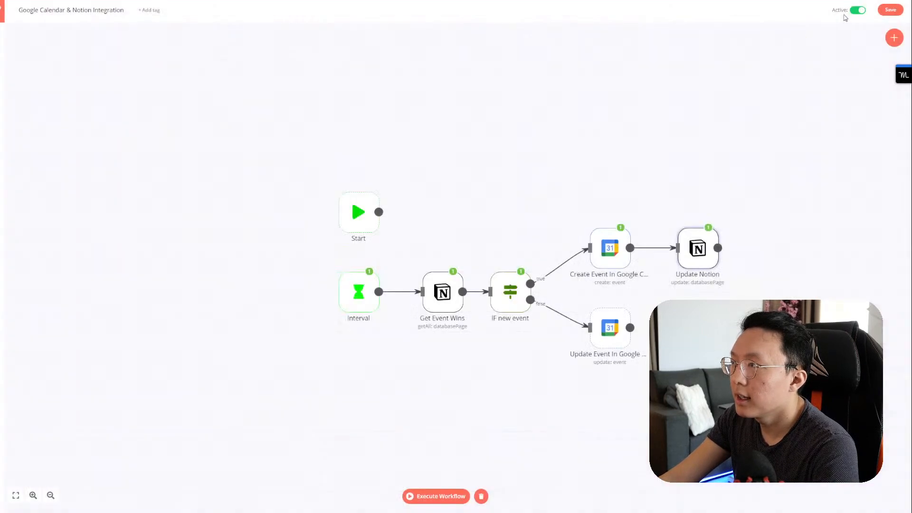
double_click(698, 248)
click(99, 29)
key(ctrl+a)
text(Update Notion)
key(Return)
key(Escape)
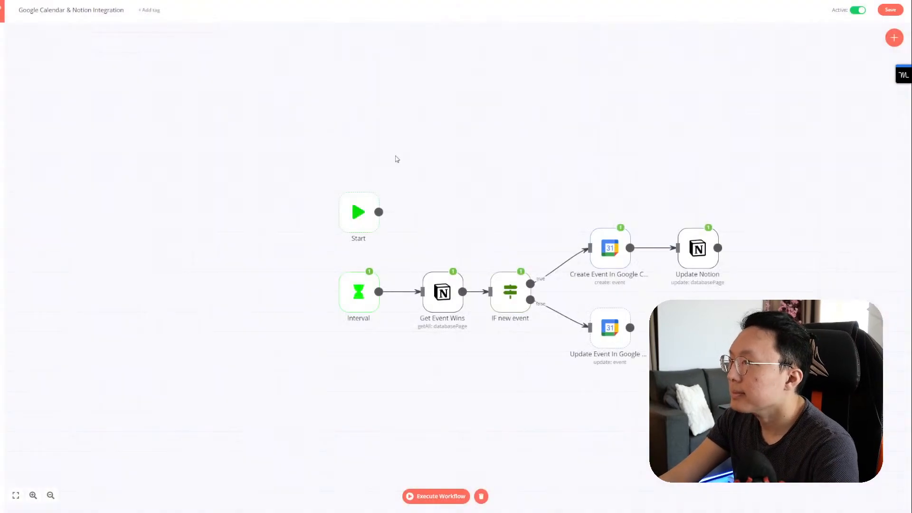
Step: Connect the Update Event output to the copied Update Notion1 node
drag(629, 328, 679, 328)
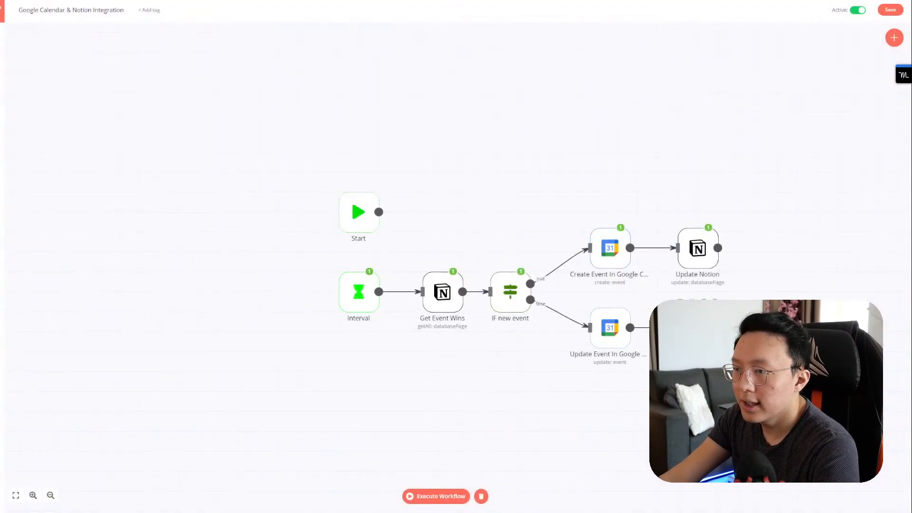
double_click(698, 328)
click(142, 29)
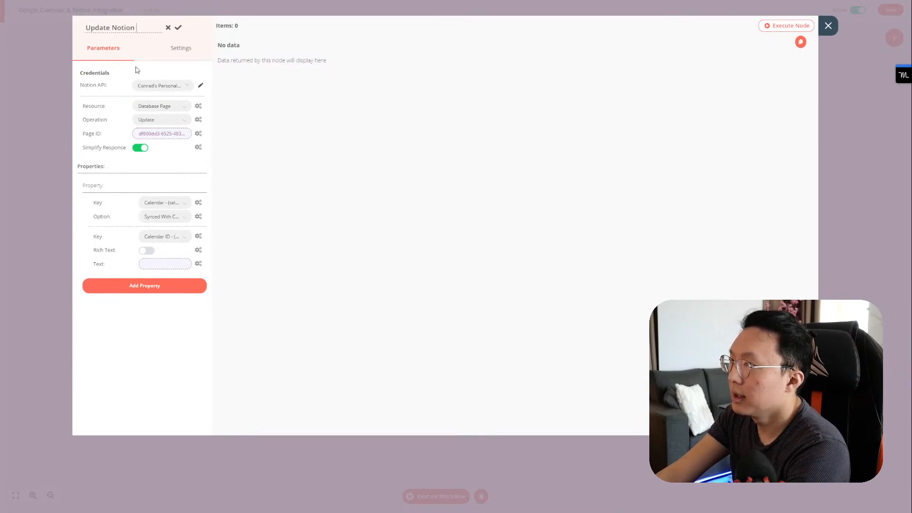
key(Return)
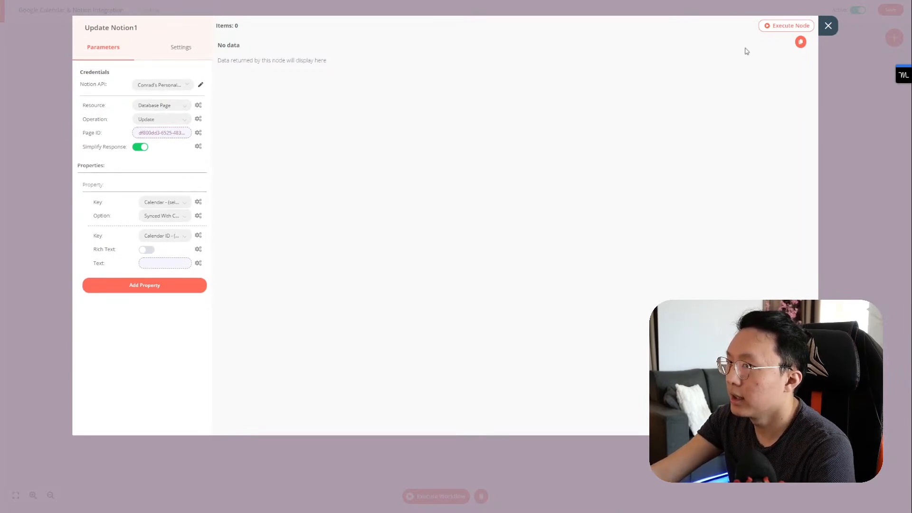
click(829, 26)
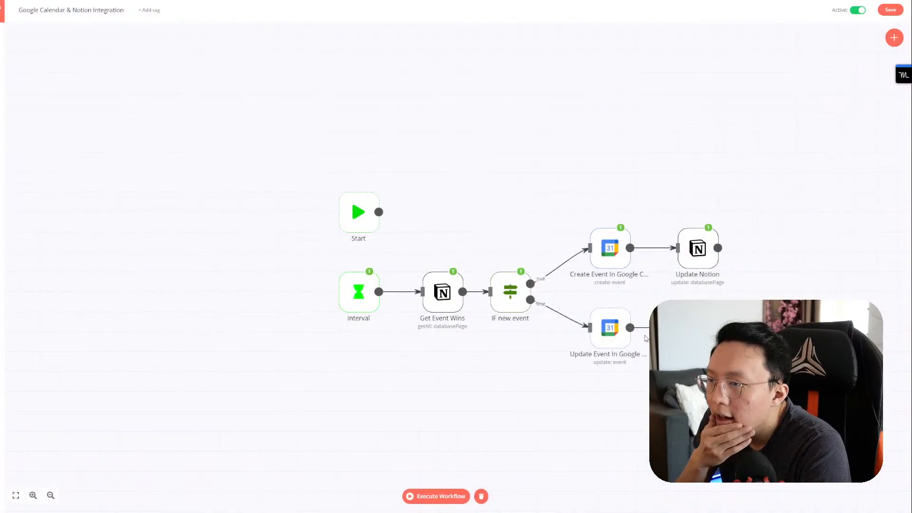
Step: Rename the nodes 'Update Notion On Updated Event' and 'Update Notion On Created Event'
double_click(697, 328)
click(135, 28)
text(On Updated Event)
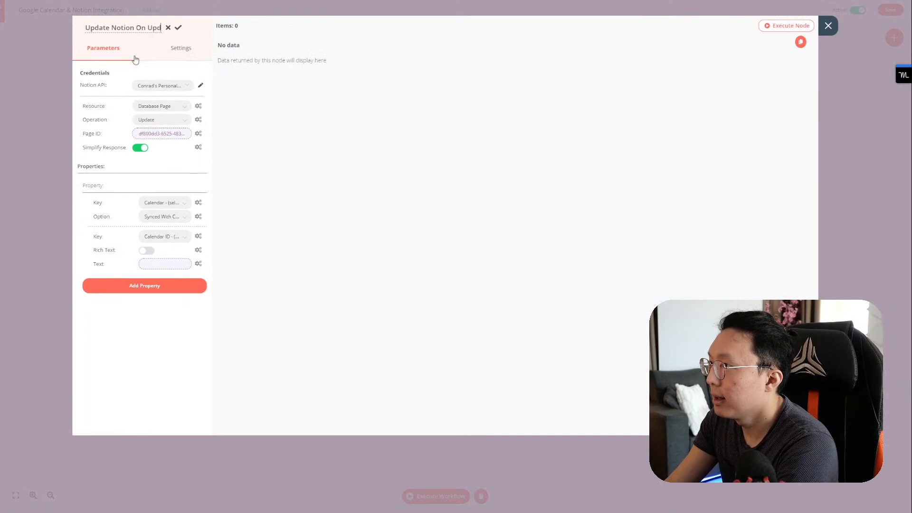
click(178, 29)
double_click(705, 262)
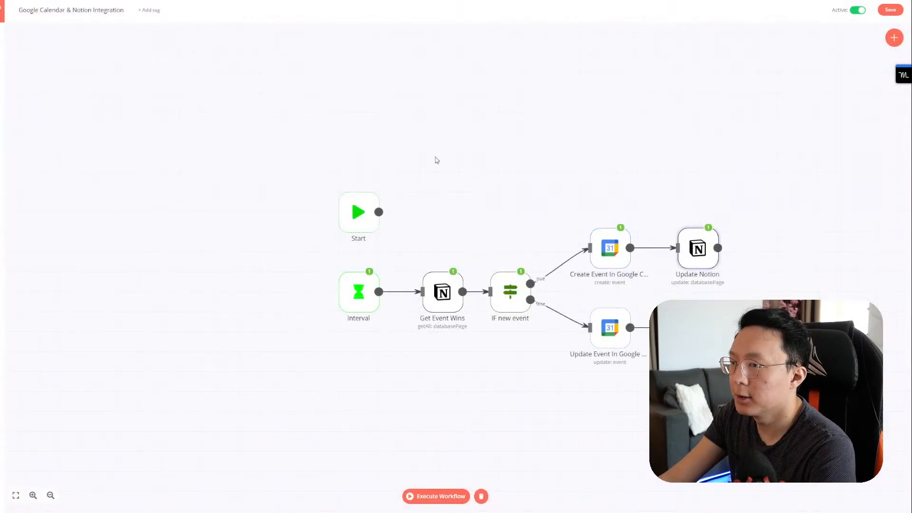
click(138, 30)
text(On Created Event)
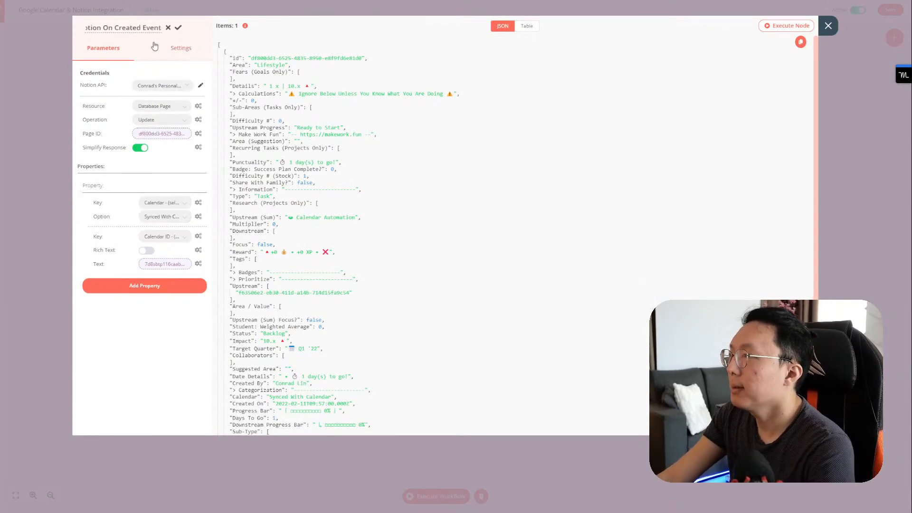
click(178, 27)
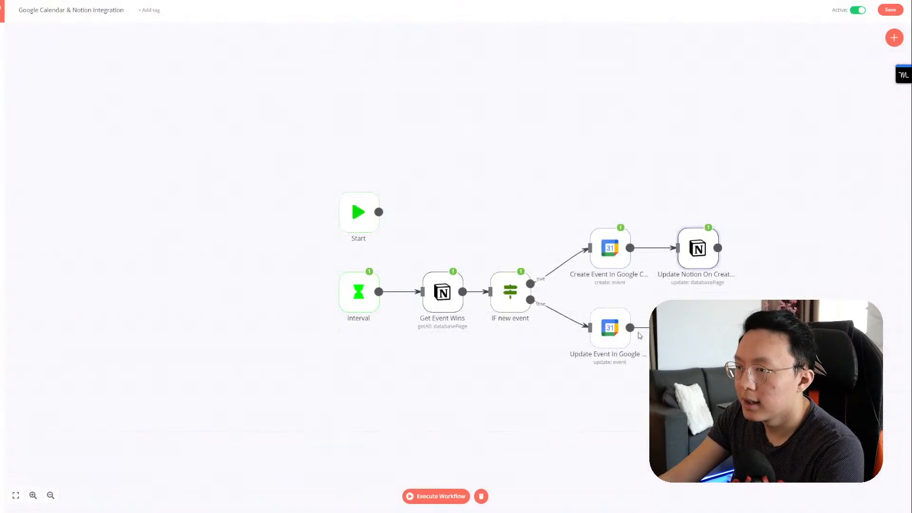
Step: Keep Synced With Calendar as the Calendar status in Update Notion On Updated Event
double_click(698, 328)
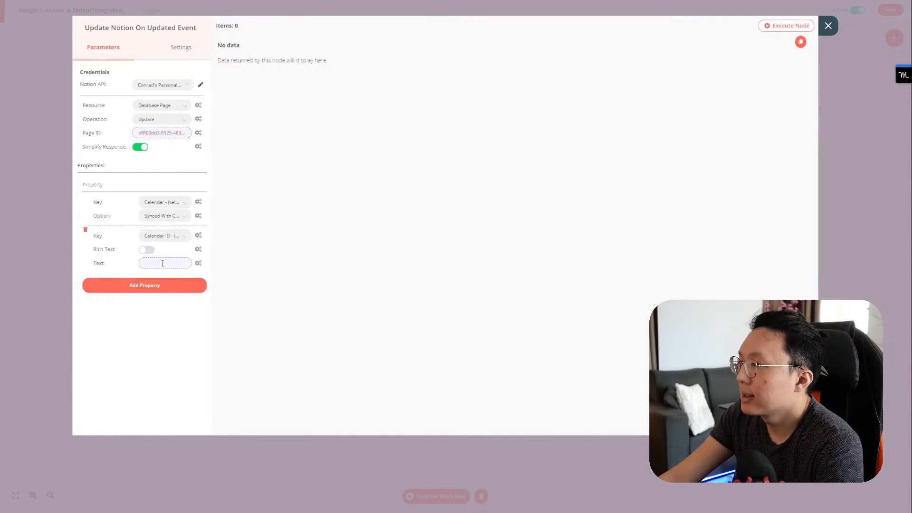
click(167, 217)
click(166, 220)
click(828, 25)
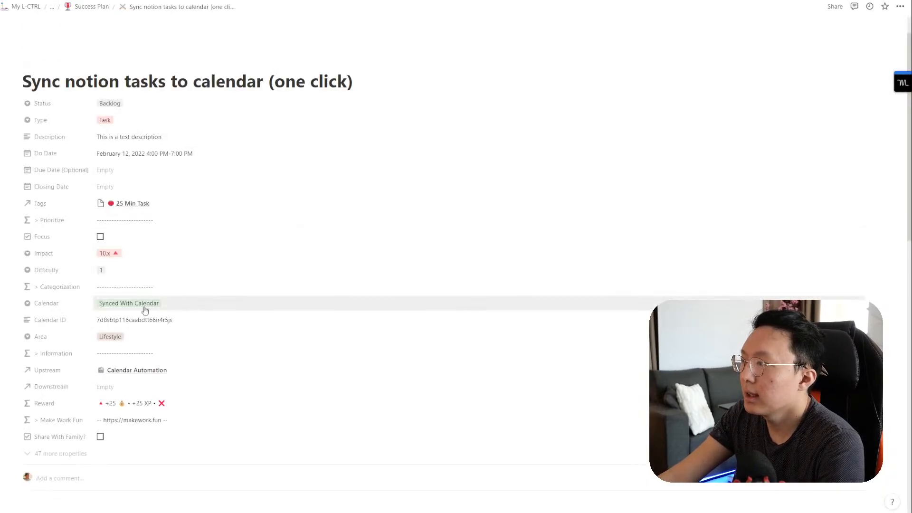
Step: Set the Notion task's Calendar back to Push To Calendar and show n8n's executions list
click(138, 305)
click(143, 329)
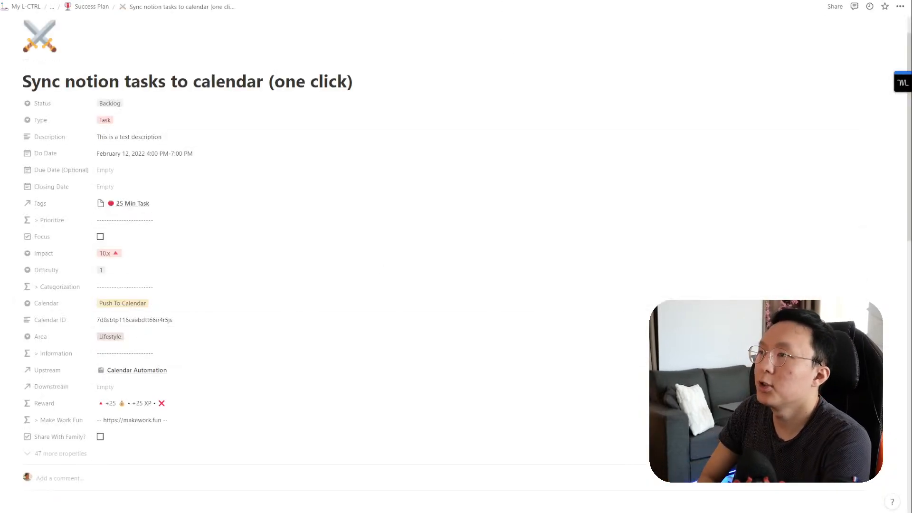
click(475, 1)
click(3, 80)
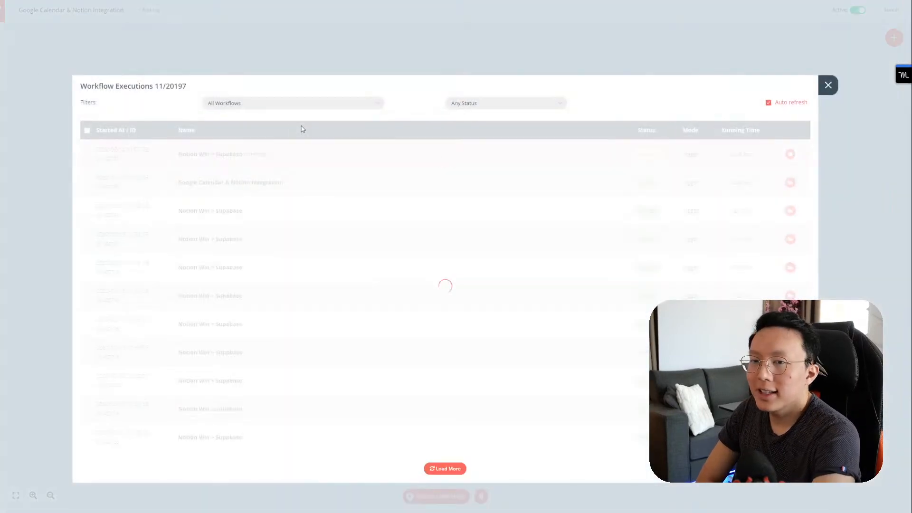
Step: Filter executions to Google Calendar & Notion Integration, then reopen the list to see the Error run
click(335, 104)
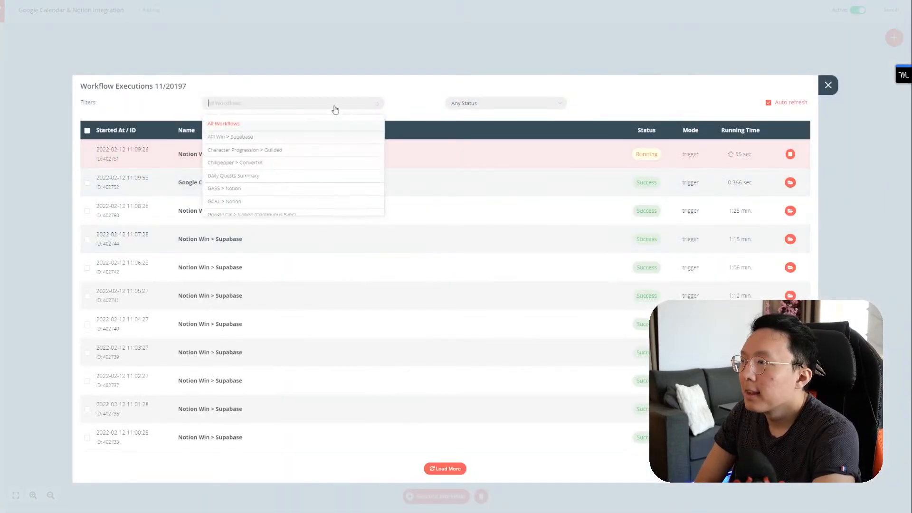
scroll(311, 185, down, 3)
scroll(304, 190, up, 3)
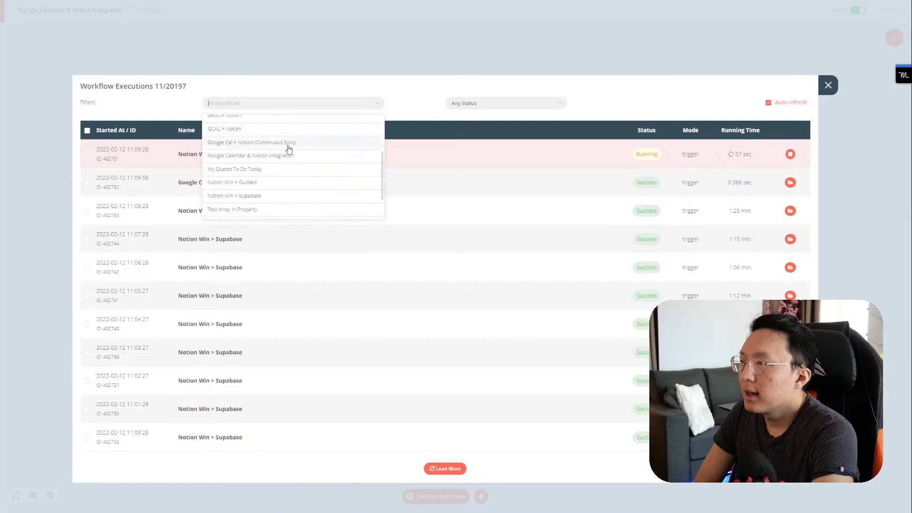
scroll(289, 161, up, 5)
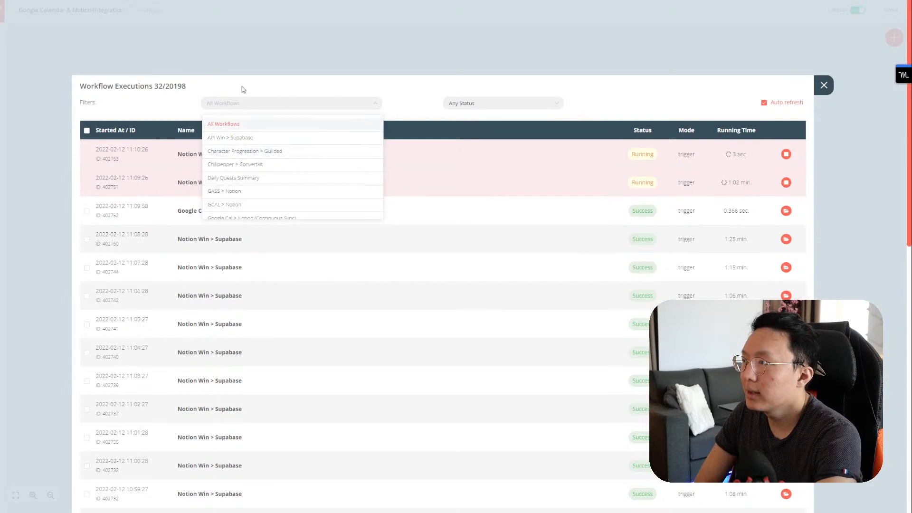
scroll(271, 153, down, 1)
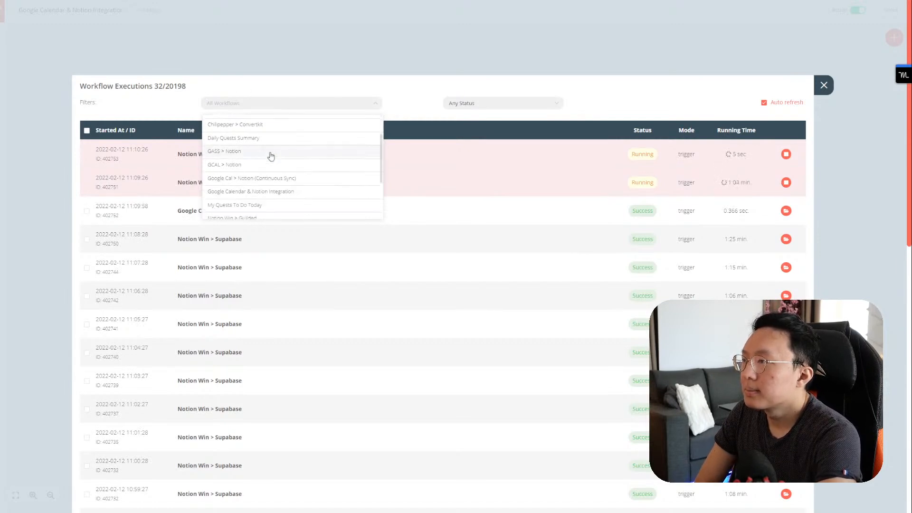
click(272, 191)
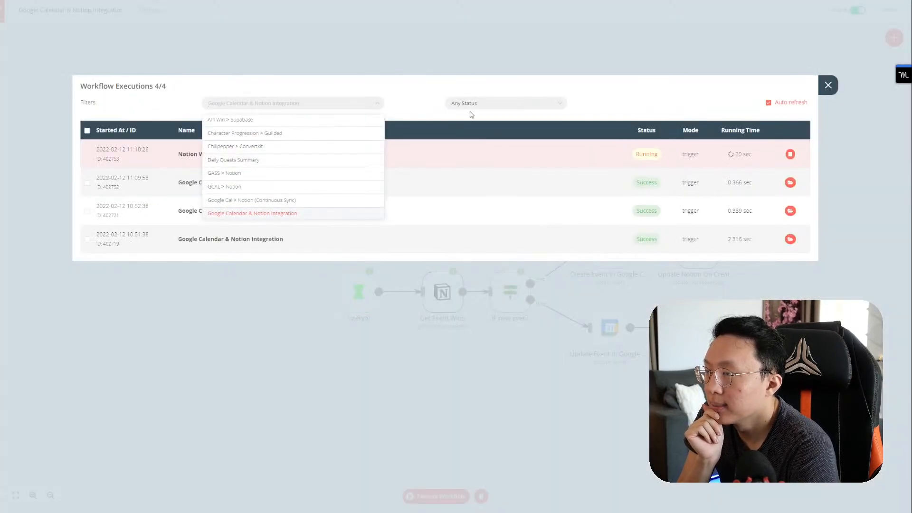
click(473, 89)
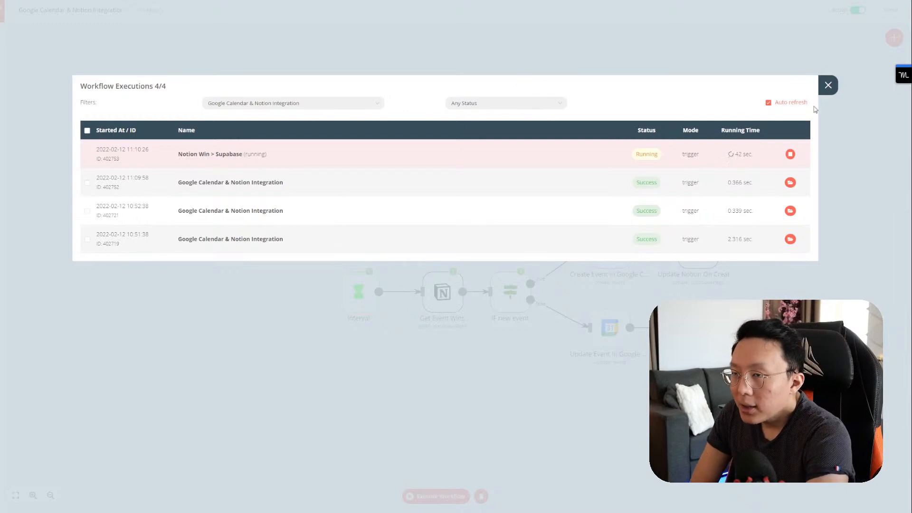
click(828, 85)
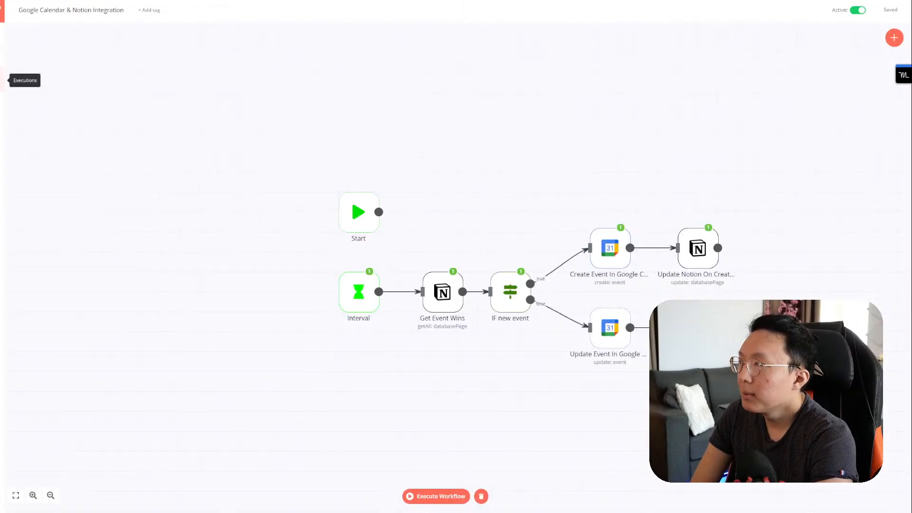
click(2, 80)
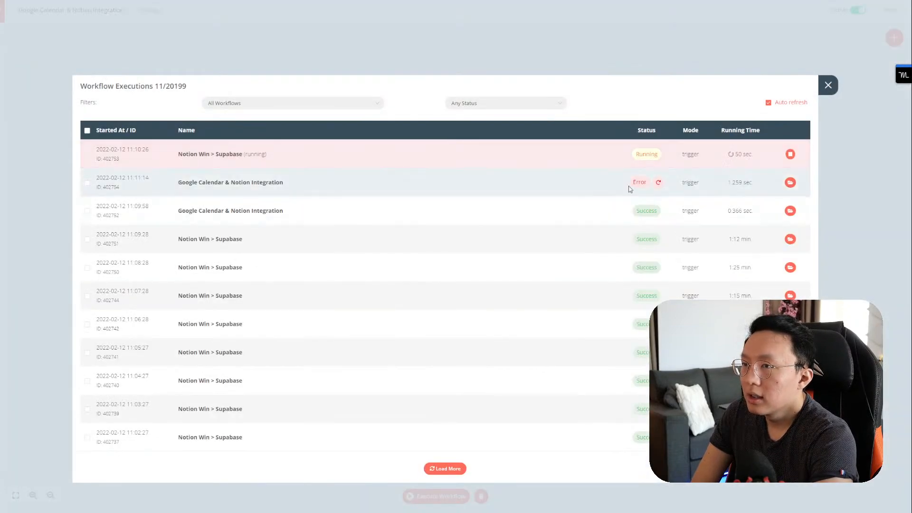
Step: Read the validation error on the failed run's Update Notion On Updated Event node
click(790, 182)
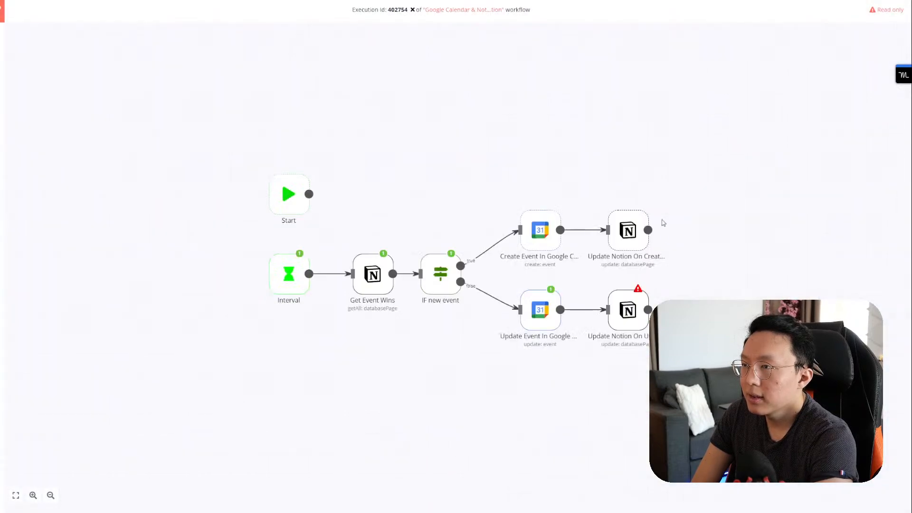
double_click(637, 302)
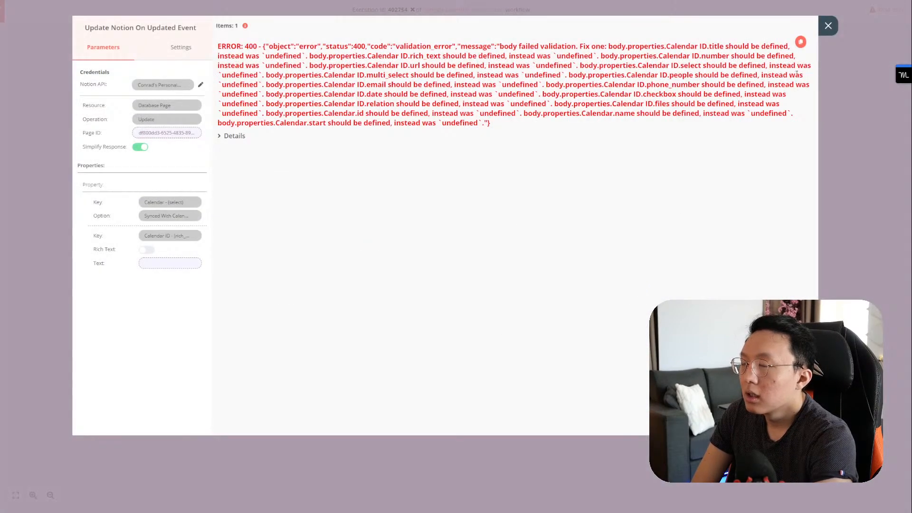
click(827, 29)
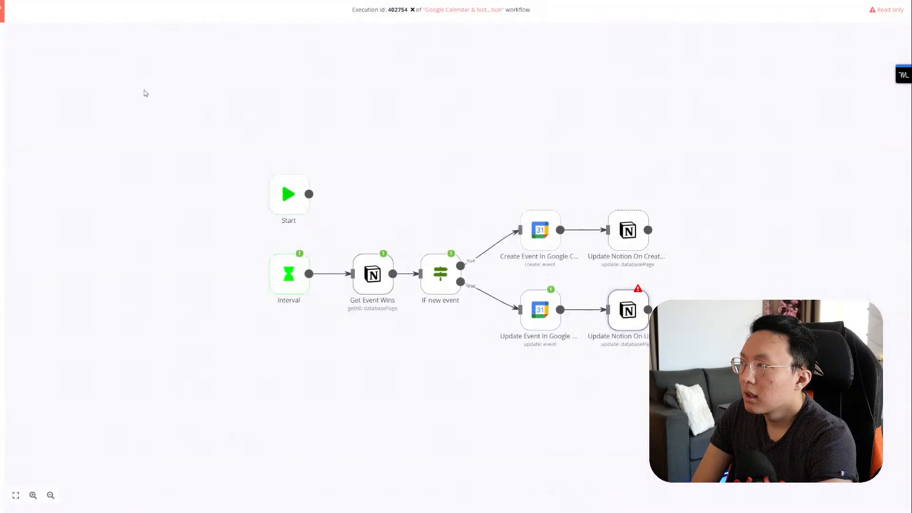
Step: Reopen the Google Calendar & Notion Integration workflow and run Update Notion On Updated Event
mouse_move(5, 35)
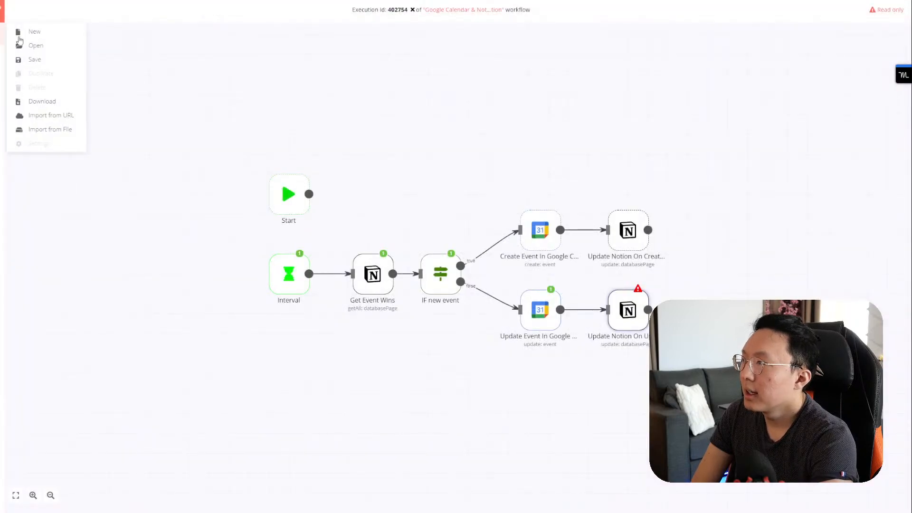
click(32, 45)
click(197, 140)
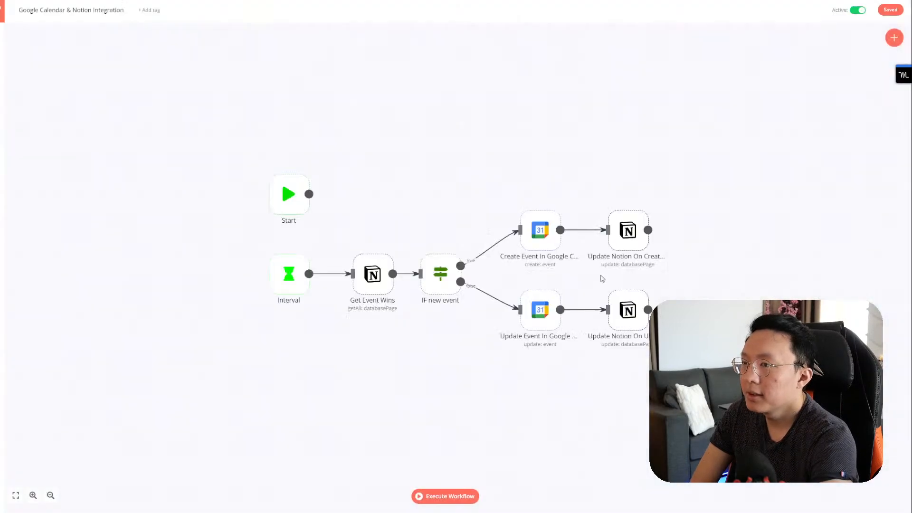
click(645, 285)
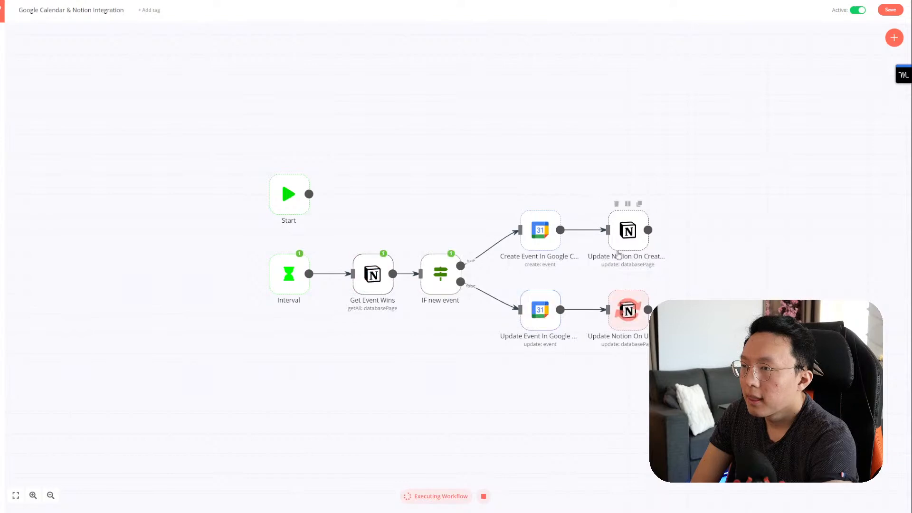
Step: Open the Update Notion On Updated Event node and glance at the Motion calendar and Notion task
double_click(629, 311)
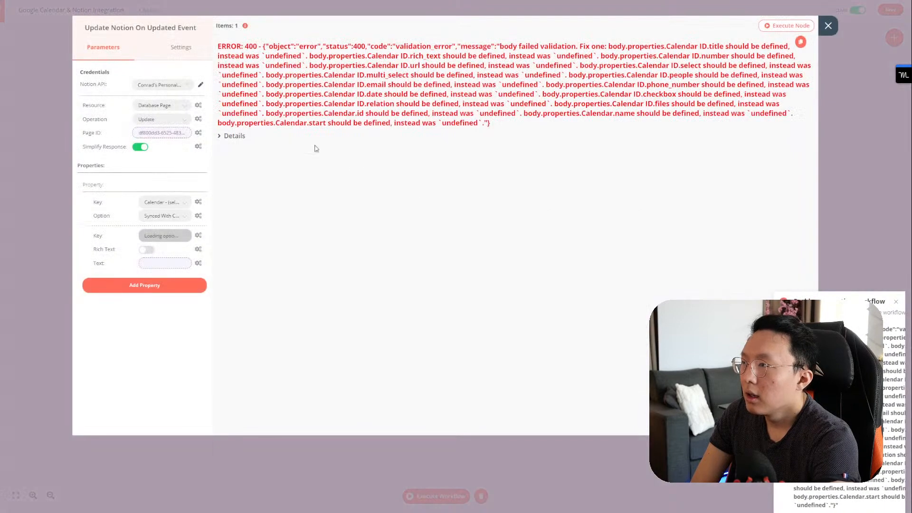
key(ctrl+Tab)
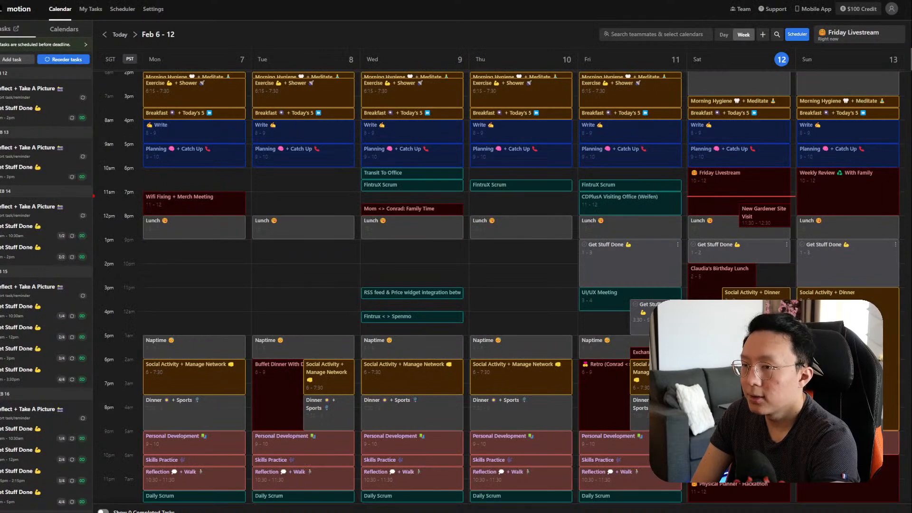
key(ctrl+Tab)
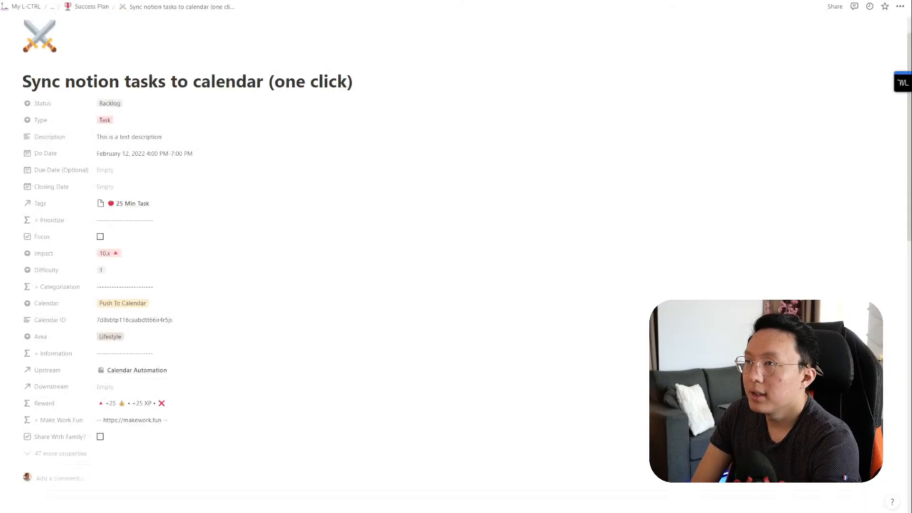
key(ctrl+Tab)
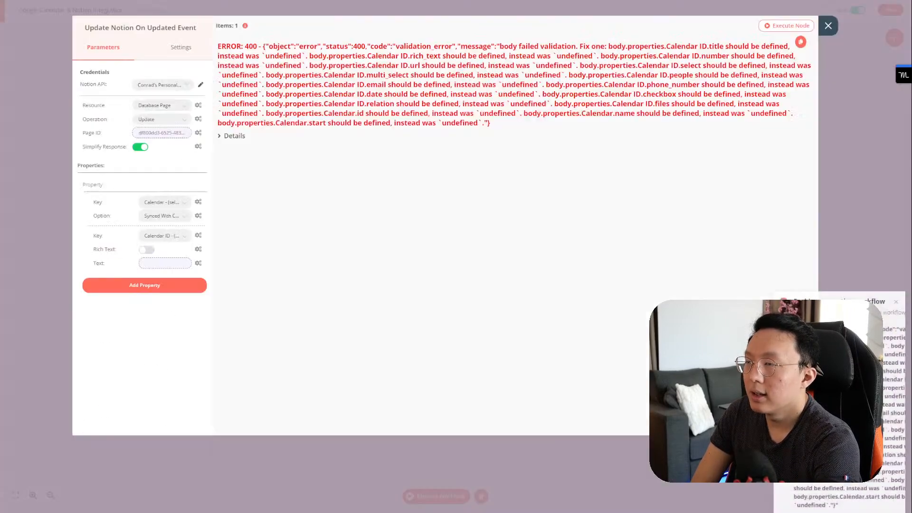
Step: Point the Calendar ID expression at Update Event In Google Calendar instead of Create, then re-run the node
click(165, 264)
double_click(360, 97)
text(Update)
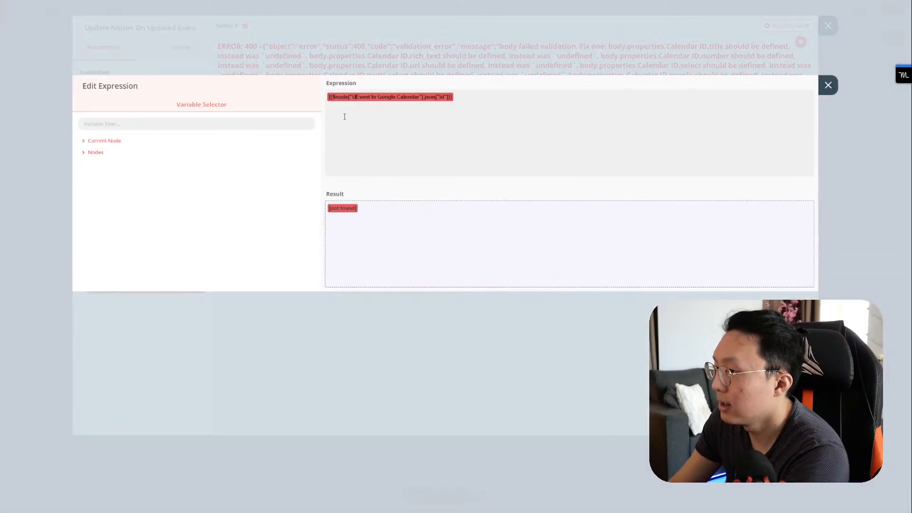
click(828, 85)
click(791, 27)
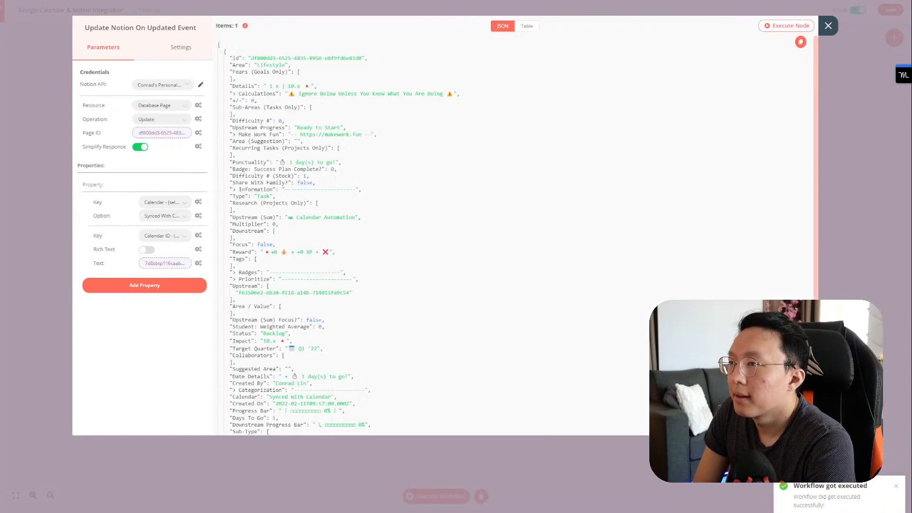
key(ctrl+Tab)
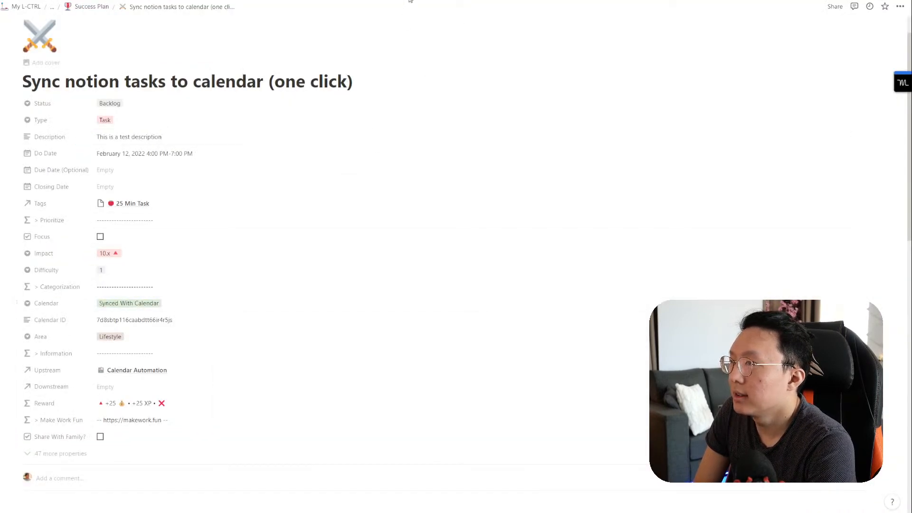
Step: Close the node, check Notion shows Synced With Calendar, and view the Feb 12 4:00–7:00pm Motion event
click(352, 2)
click(828, 25)
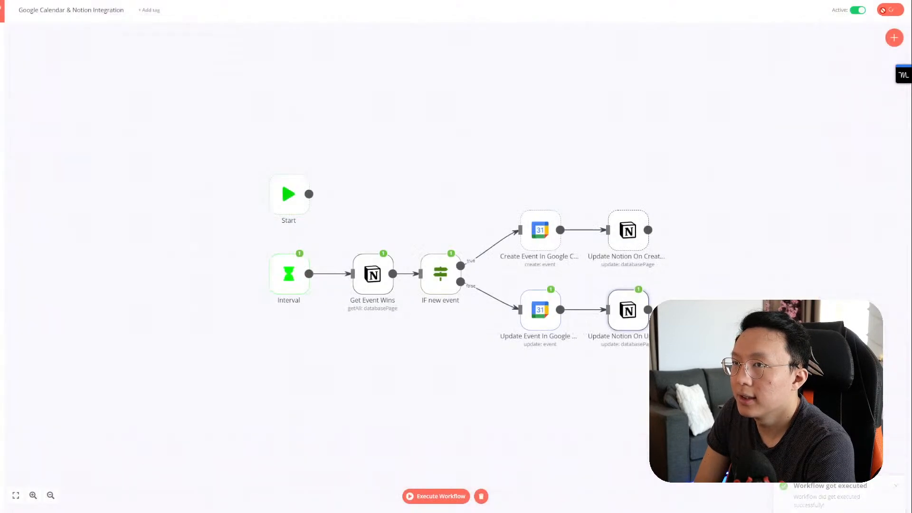
key(ctrl+Tab)
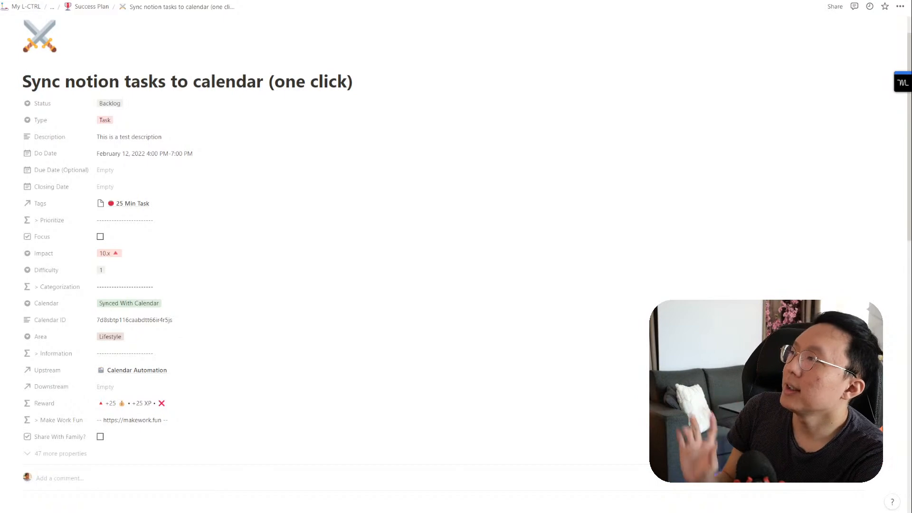
click(22, 1)
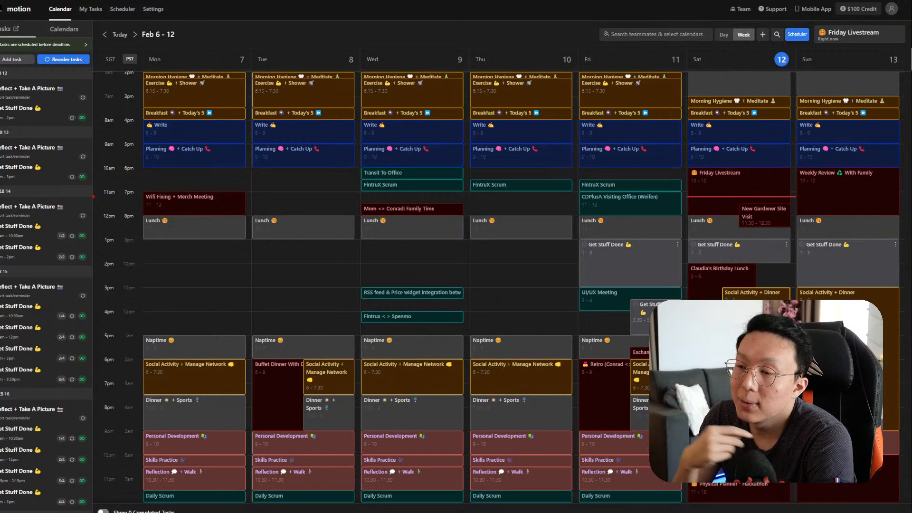
click(772, 340)
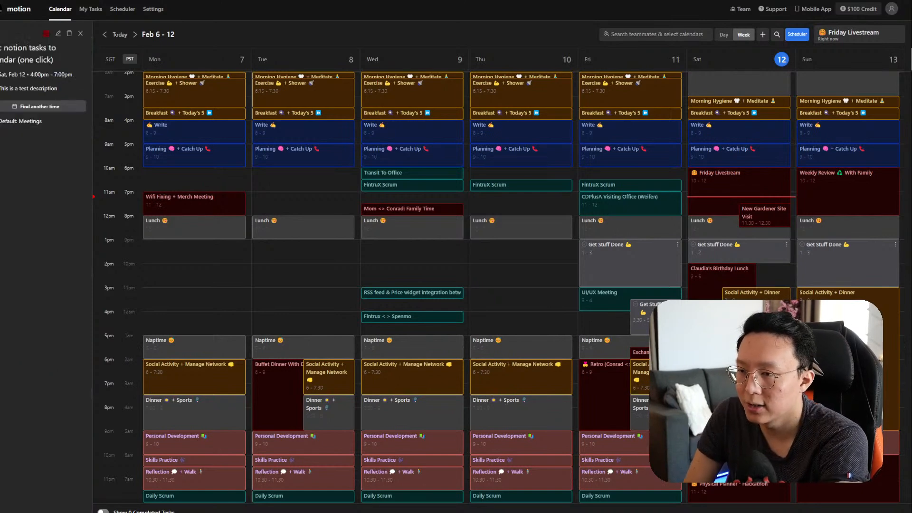
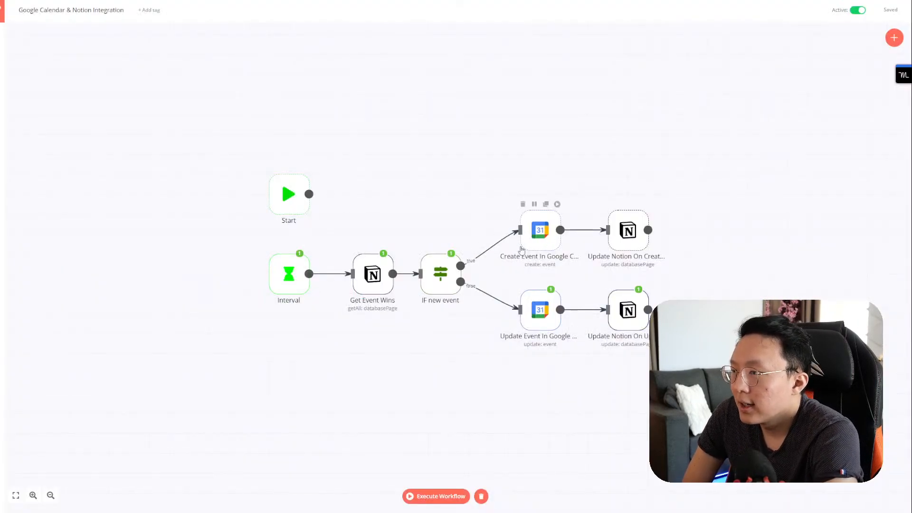
Step: Open and close the Create Event In Google Calendar node's Meetings calendar settings
double_click(545, 240)
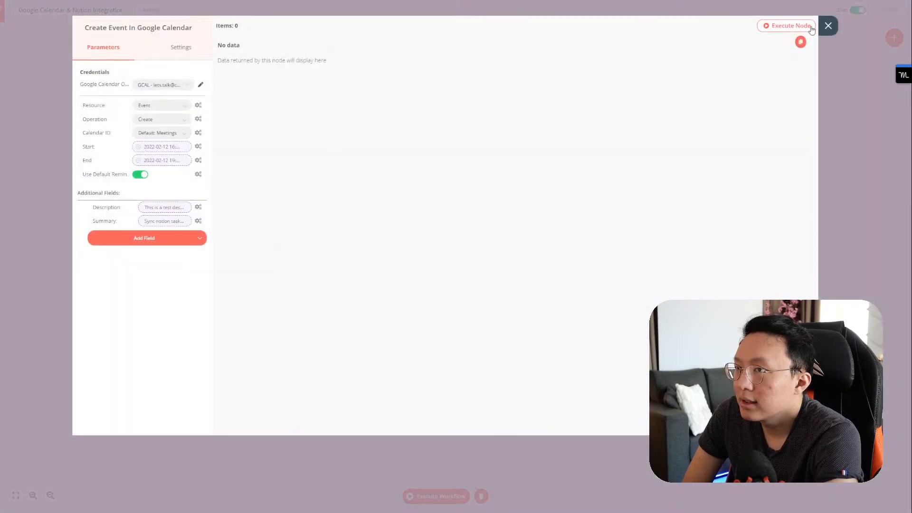
click(828, 26)
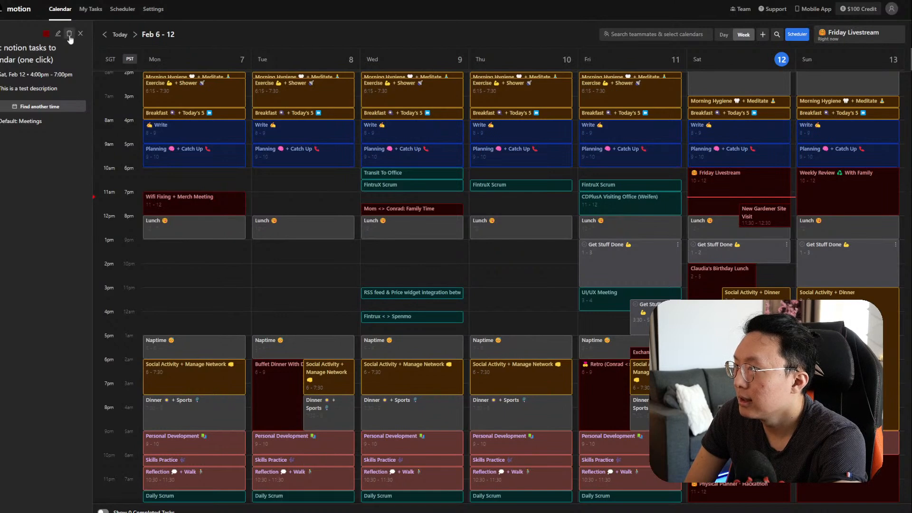
Step: In the Notion test task, clear the Calendar ID and set Calendar back to Push To Calendar
key(ctrl+Tab)
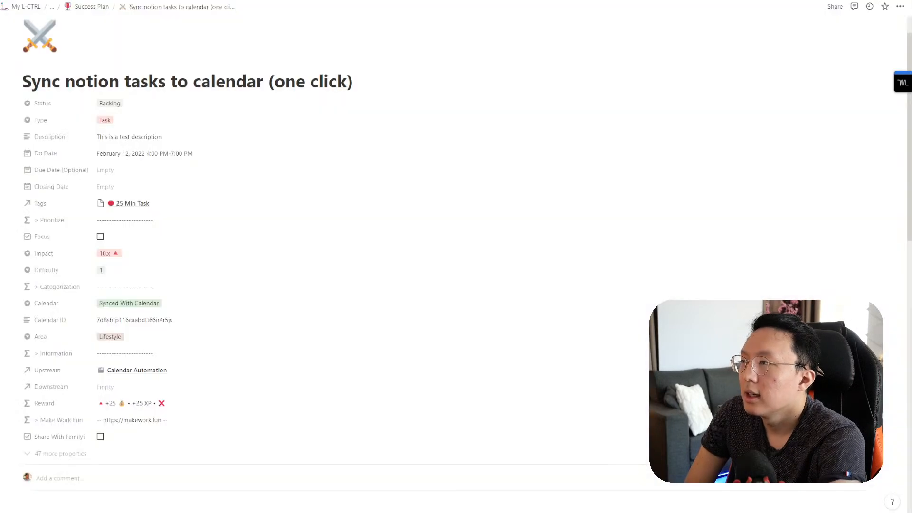
click(178, 320)
key(ctrl+a)
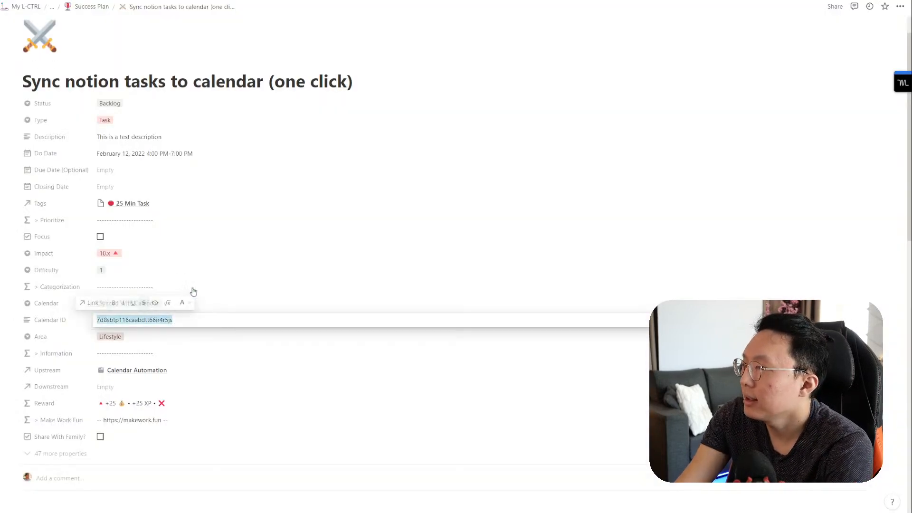
key(BackSpace)
click(191, 291)
click(195, 303)
click(173, 331)
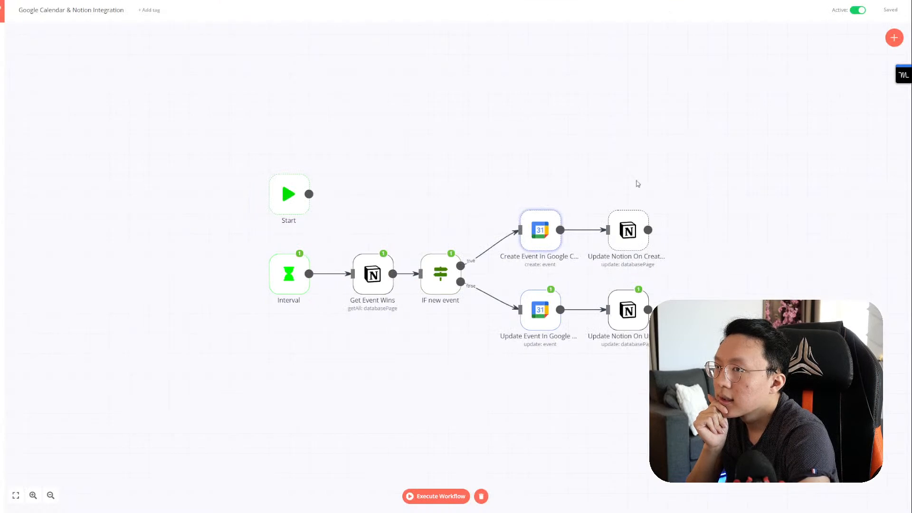
Step: Execute the workflow and inspect the data on IF new event's false branch
click(557, 205)
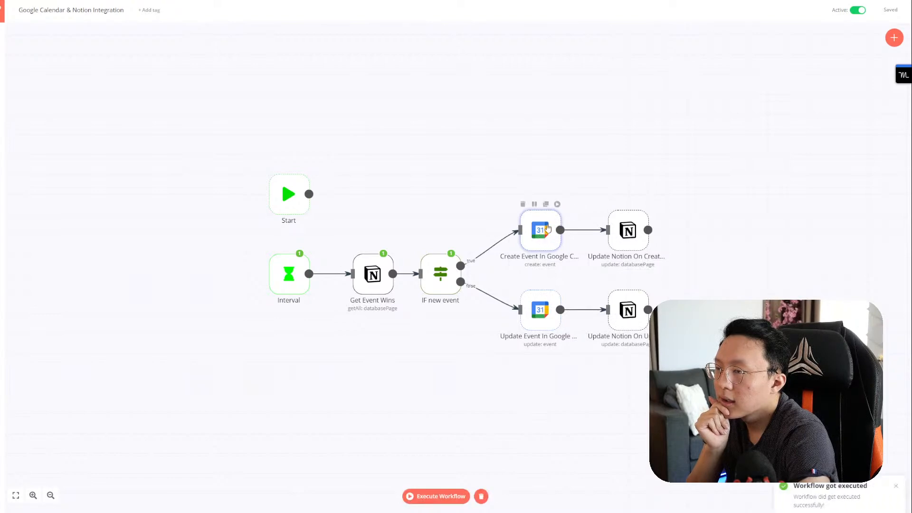
double_click(548, 229)
click(826, 25)
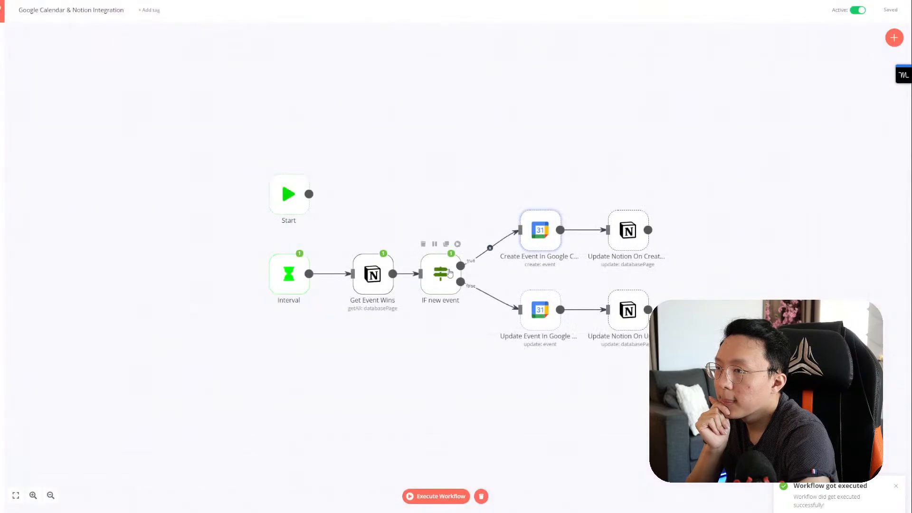
double_click(448, 267)
click(290, 26)
click(291, 60)
scroll(356, 152, down, 5)
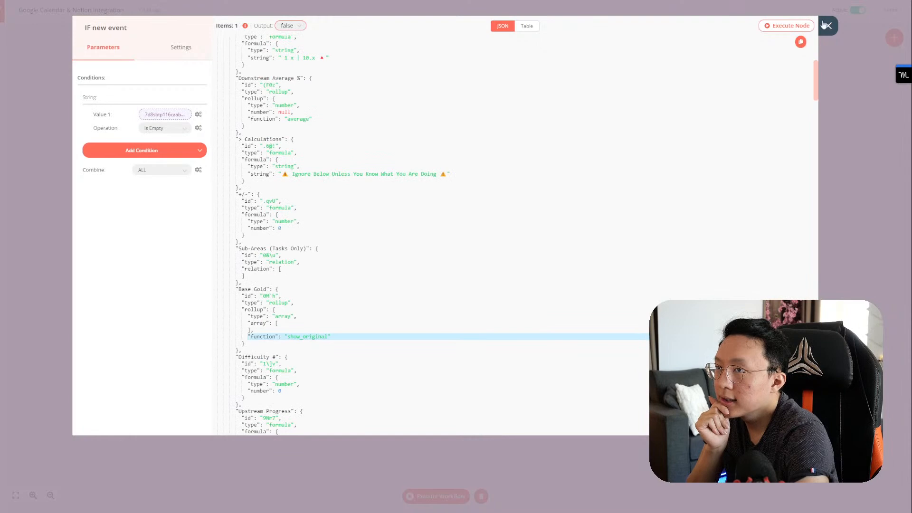
click(828, 25)
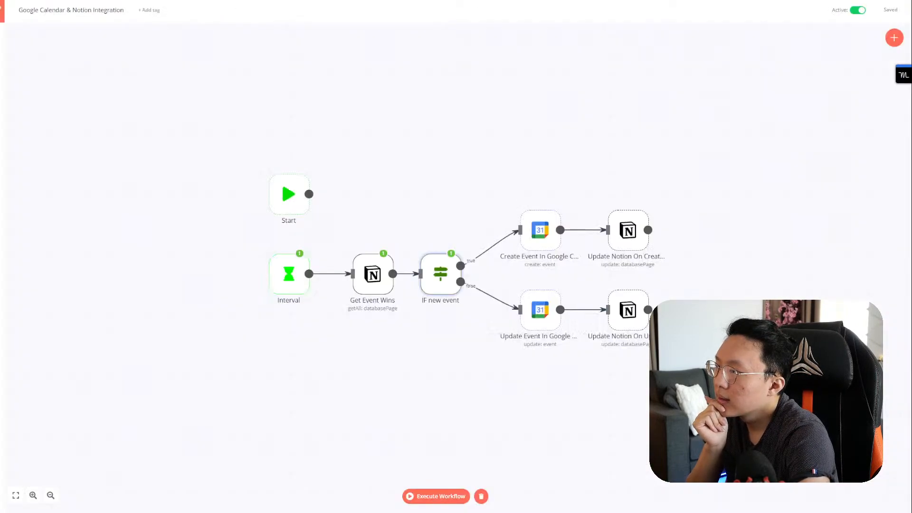
Step: Run from Get Event Wins, deactivate the workflow, and start a test run through the IF node
click(385, 246)
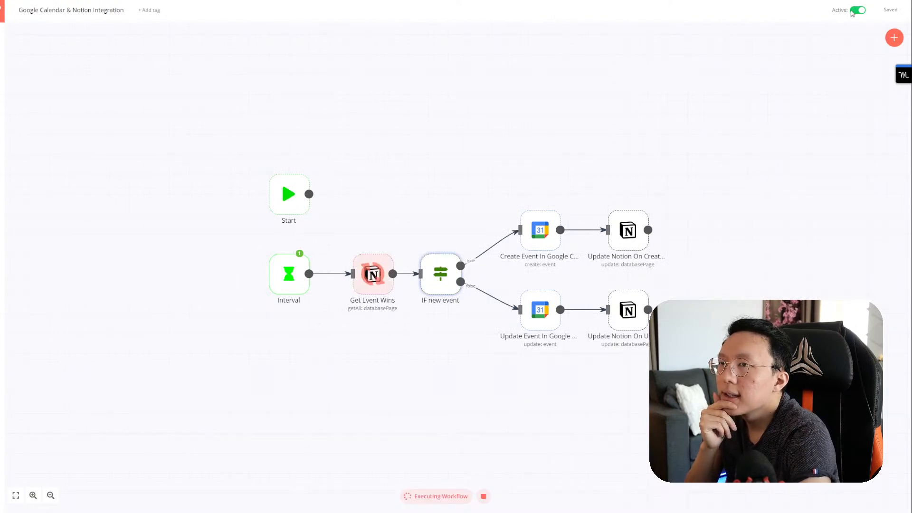
click(855, 12)
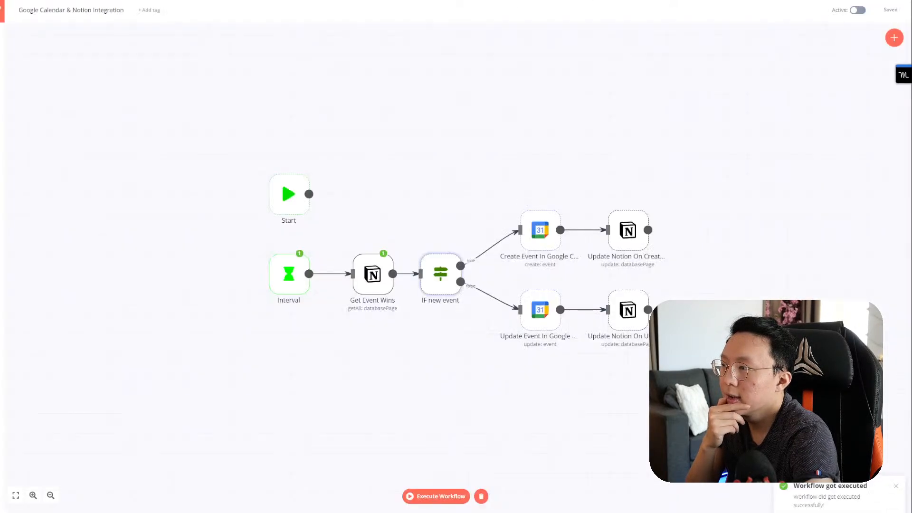
click(460, 248)
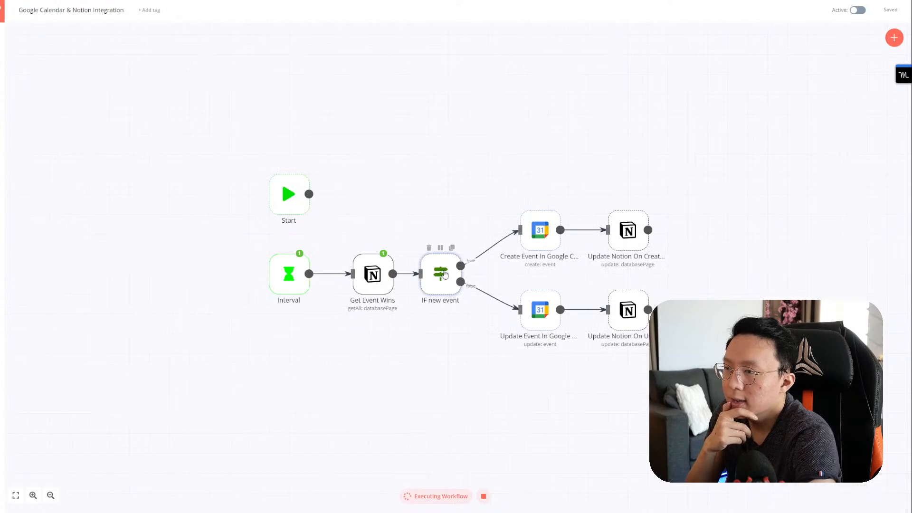
Step: Confirm IF new event's true branch holds one item, then browse Create Event's Add Field options
double_click(445, 274)
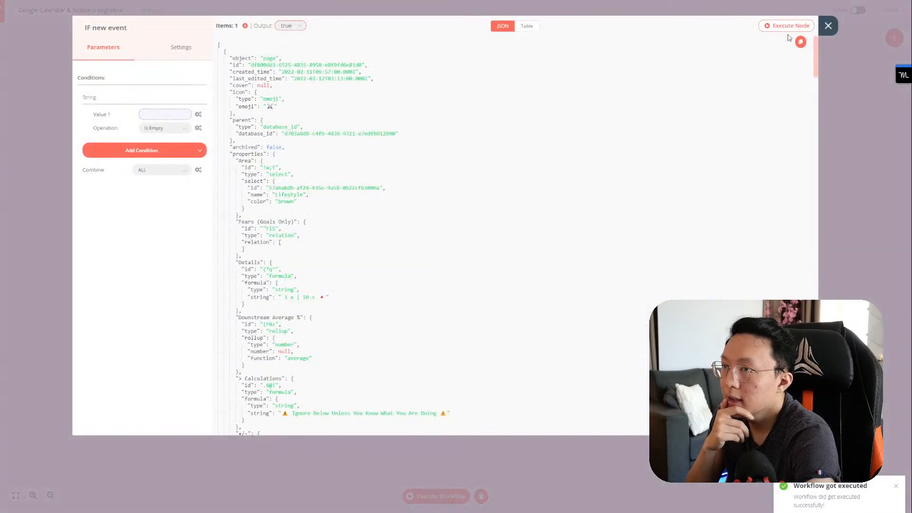
click(828, 25)
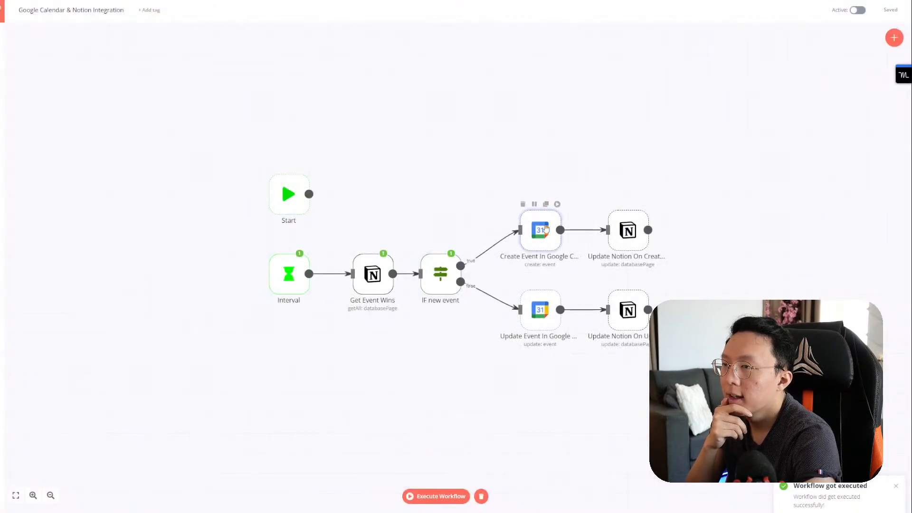
double_click(546, 229)
click(195, 237)
scroll(173, 295, down, 2)
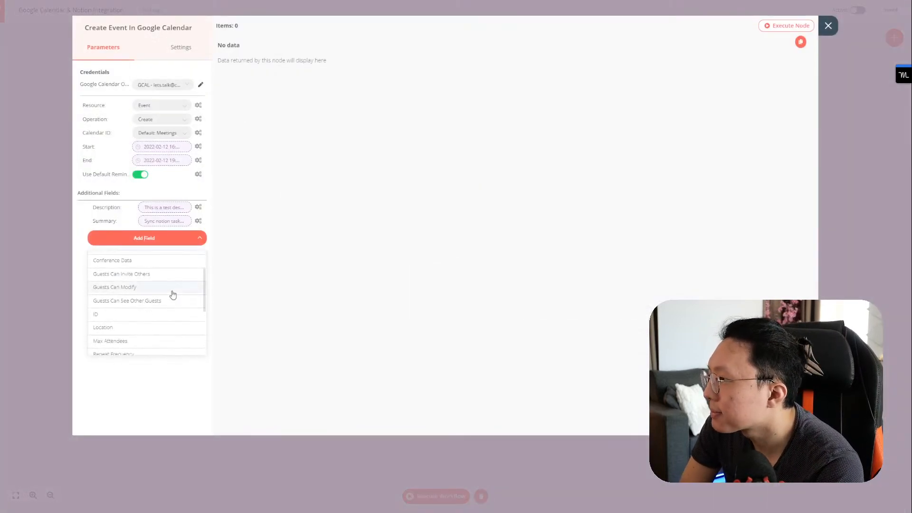
scroll(175, 296, down, 4)
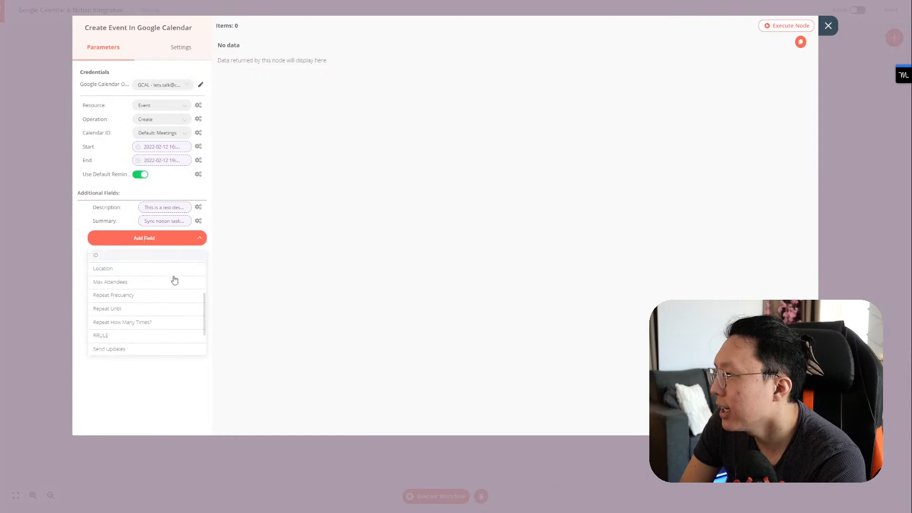
scroll(176, 285, down, 1)
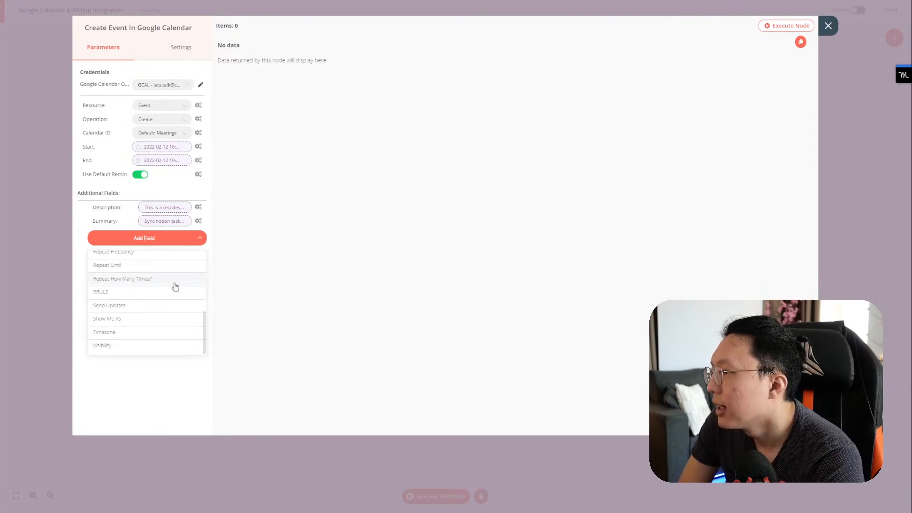
scroll(175, 290, up, 7)
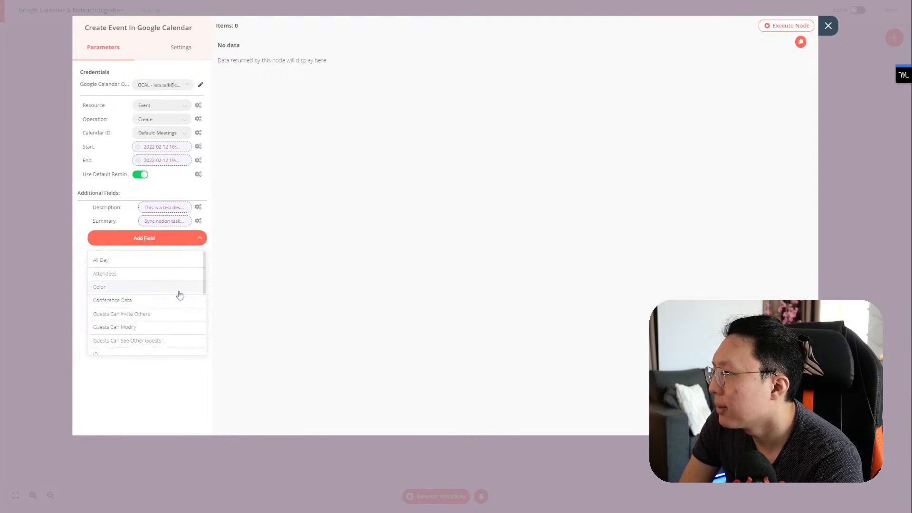
scroll(180, 296, down, 3)
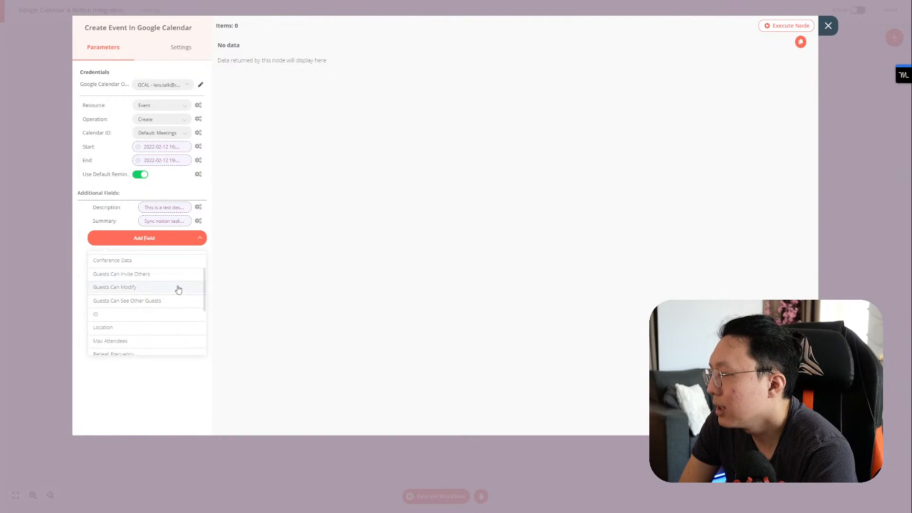
scroll(180, 287, down, 5)
scroll(180, 287, up, 6)
Step: Review Create Event's Description expression and copy the Page ID expression from Update Notion On Created Event
click(159, 207)
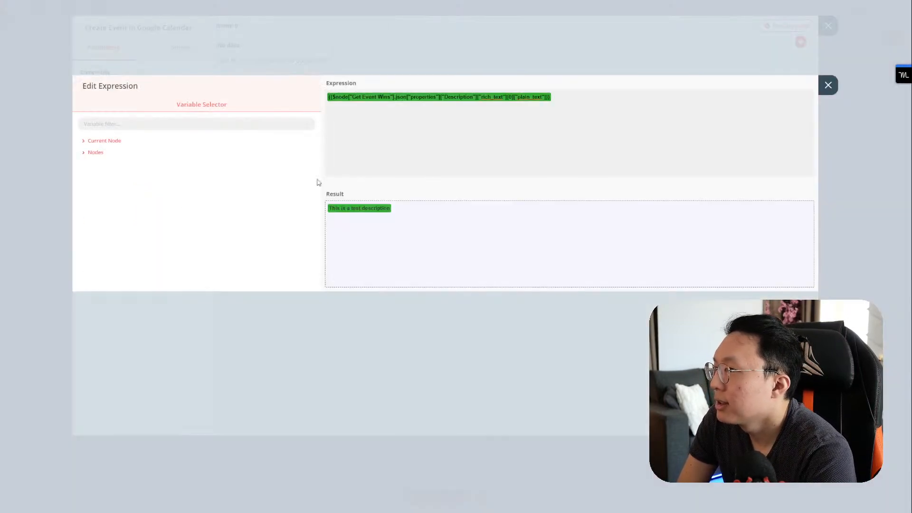
drag(570, 105, 275, 102)
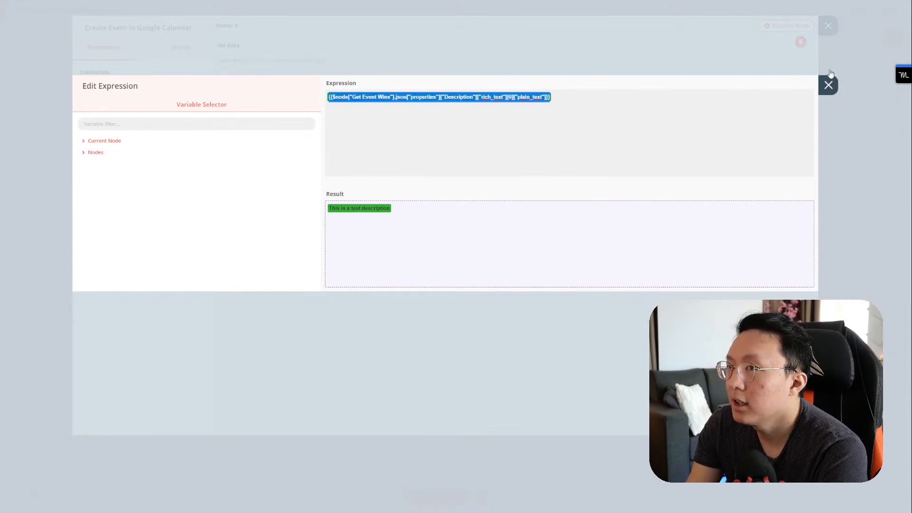
click(828, 85)
click(828, 85)
double_click(634, 226)
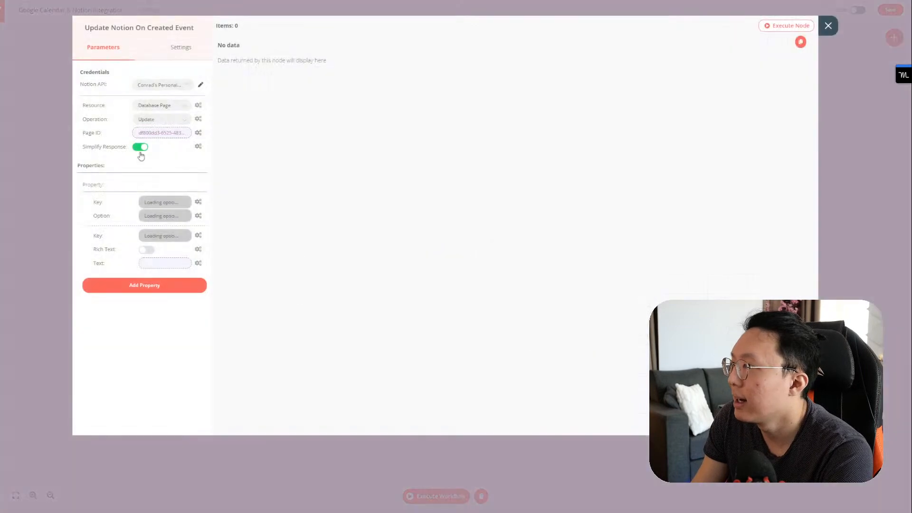
click(168, 137)
key(ctrl+a)
key(ctrl+c)
click(828, 86)
click(825, 29)
Step: Paste the Get Event Wins id expression into Create Event In Google Calendar's Description field
click(534, 241)
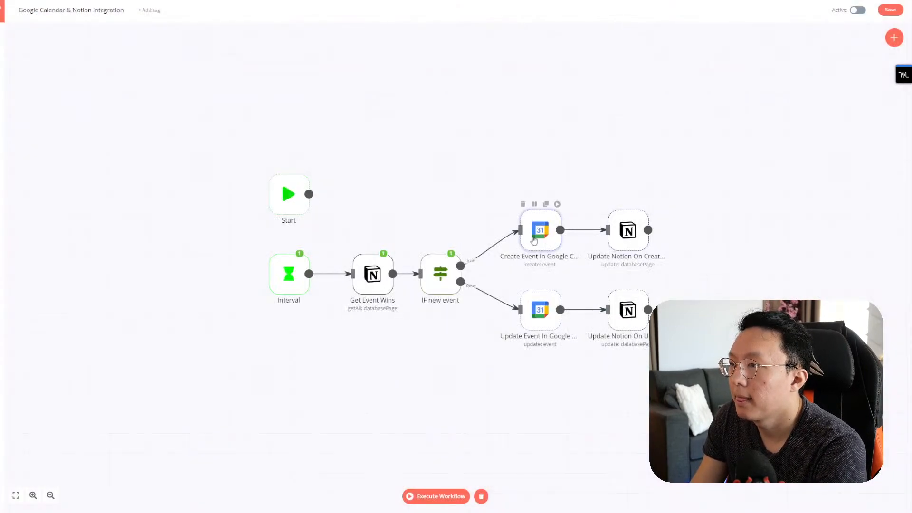
double_click(534, 241)
click(167, 218)
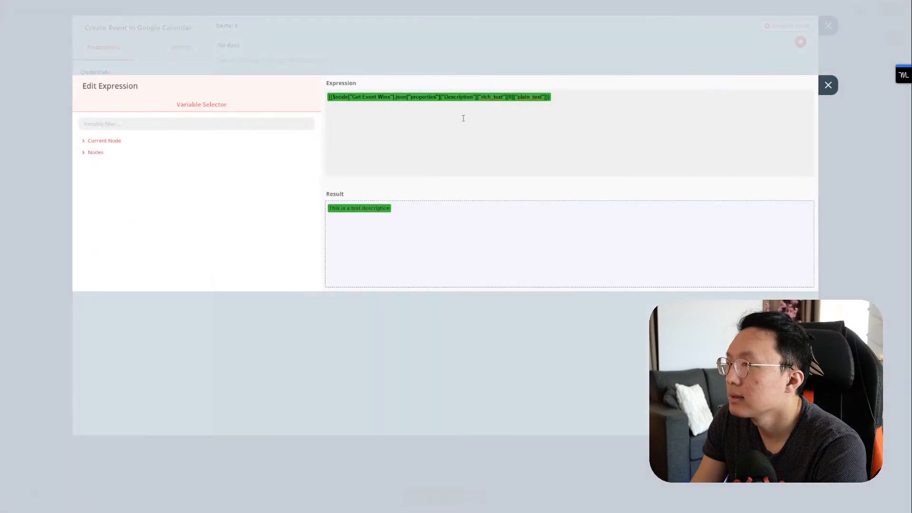
key(ctrl+a)
key(ctrl+v)
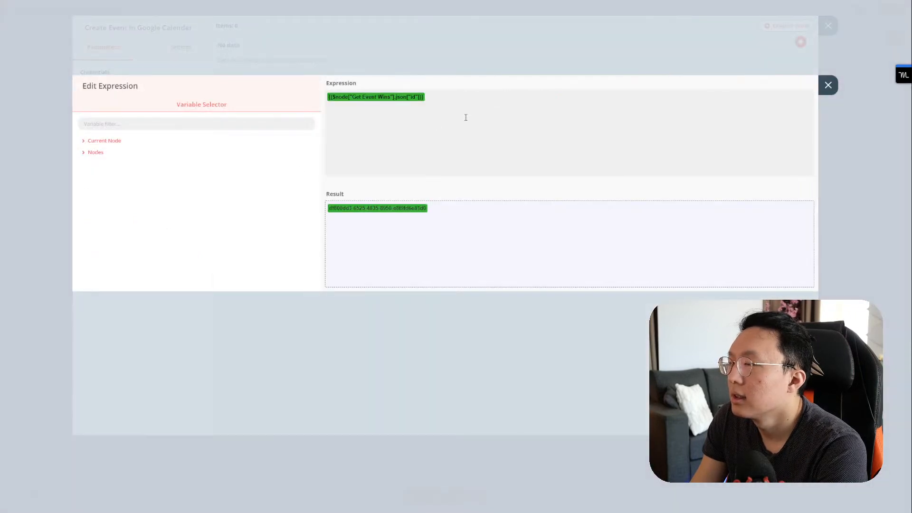
click(829, 86)
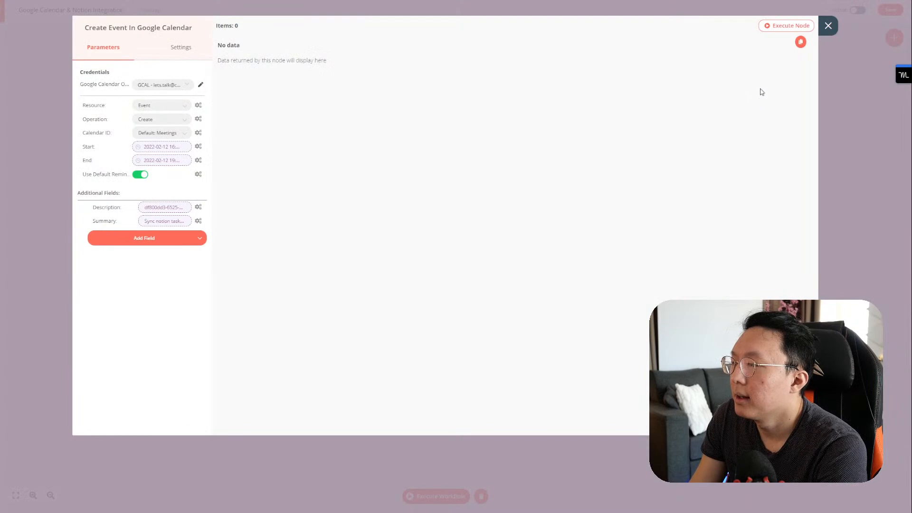
click(826, 28)
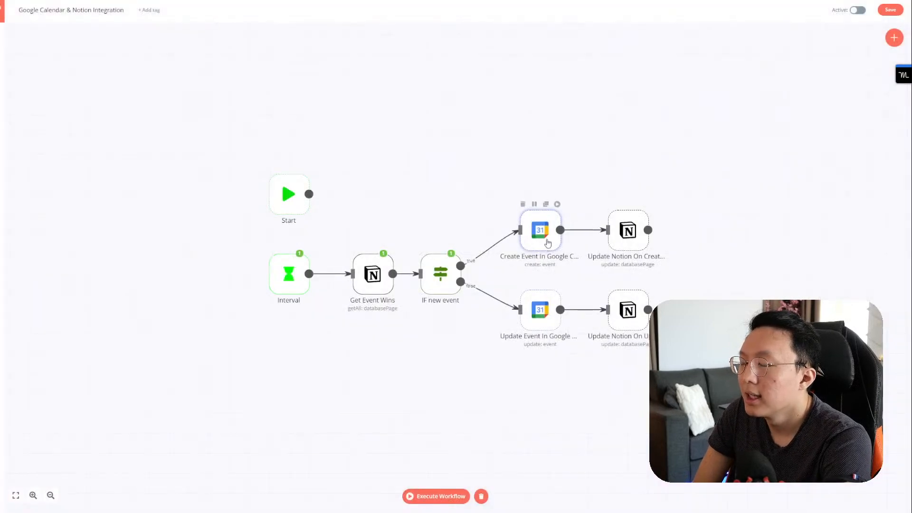
double_click(548, 244)
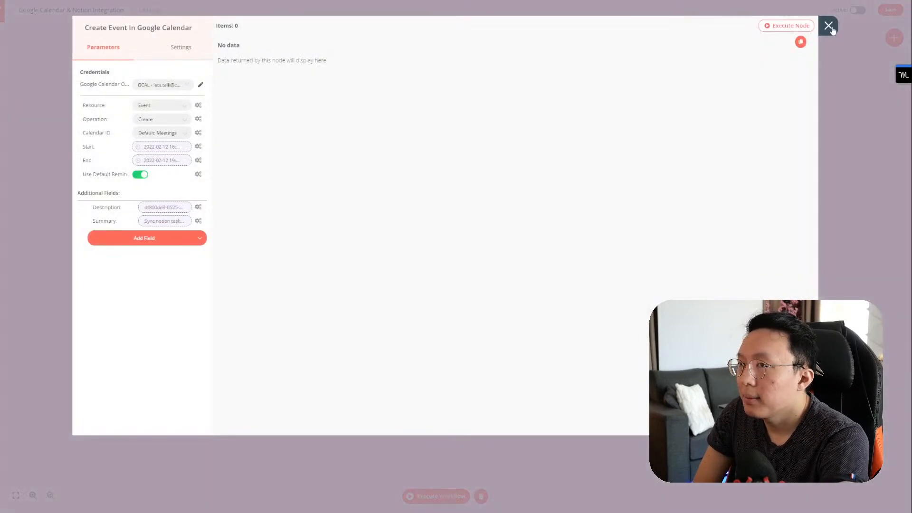
click(833, 27)
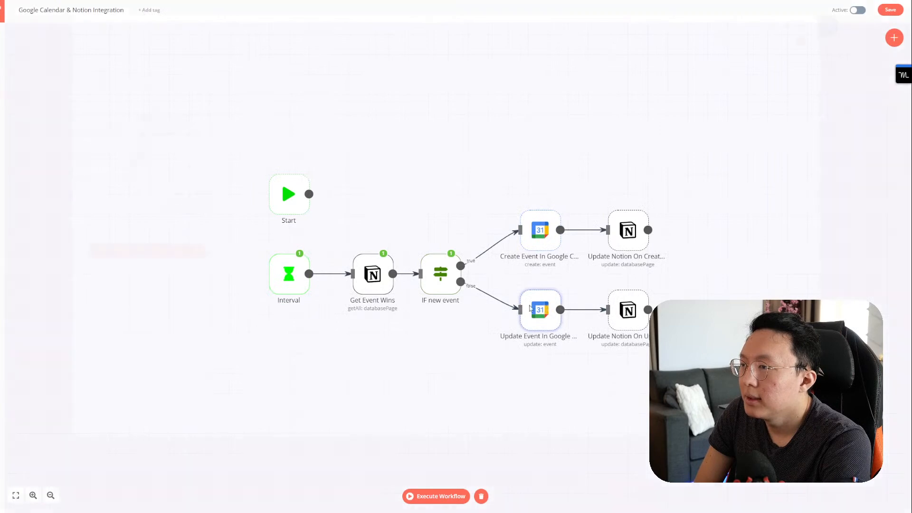
Step: Paste the same id expression into Update Event's Description, then run a test execution
double_click(545, 310)
click(159, 203)
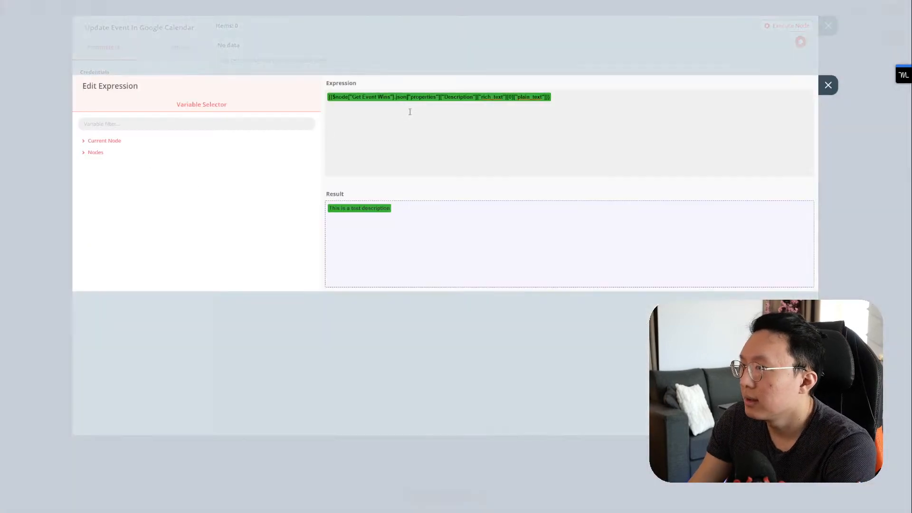
key(ctrl+a)
key(ctrl+v)
click(828, 85)
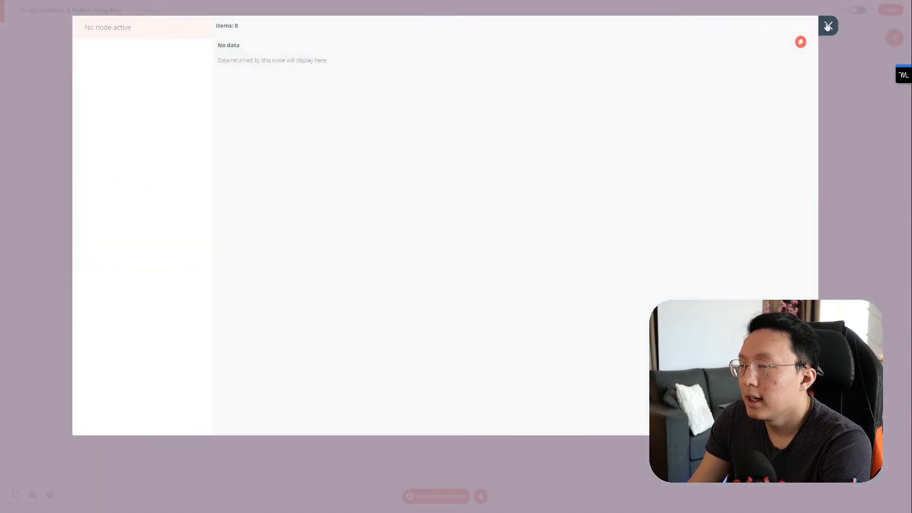
click(828, 26)
mouse_move(555, 206)
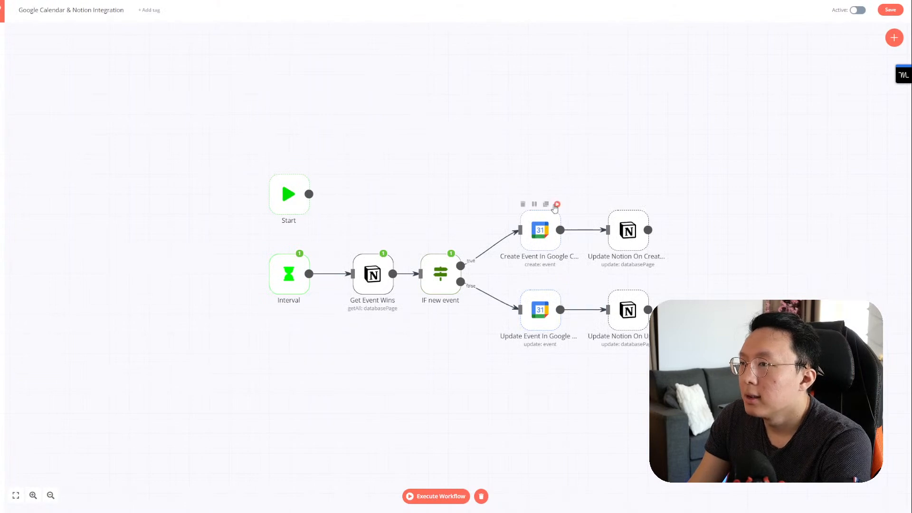
click(557, 204)
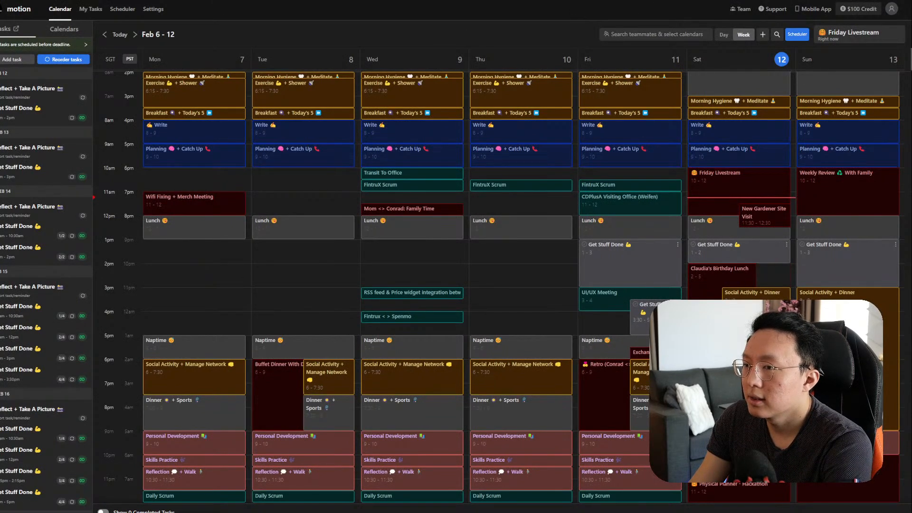
Step: Open the new Saturday 4–7pm event in Motion's Feb 6–12 week view
click(770, 336)
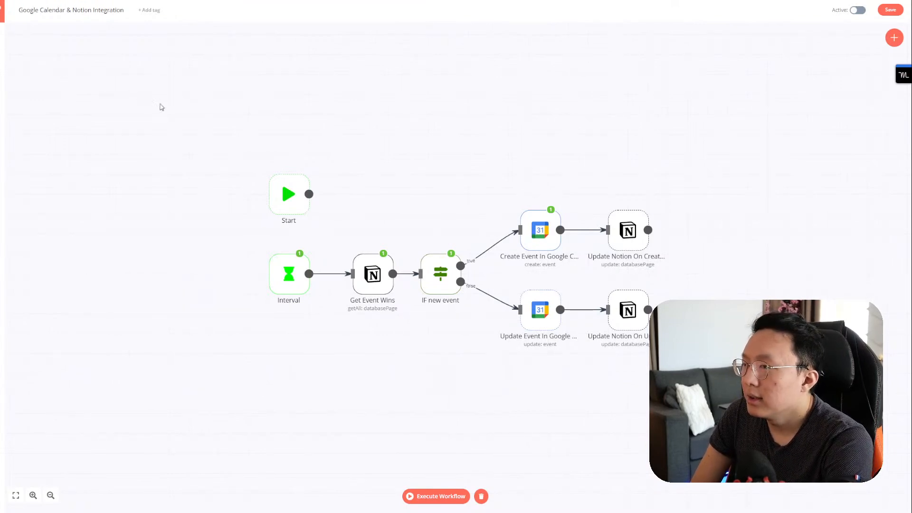
Step: Save the Google Calendar & Notion Integration workflow, execute it, and activate it
click(889, 11)
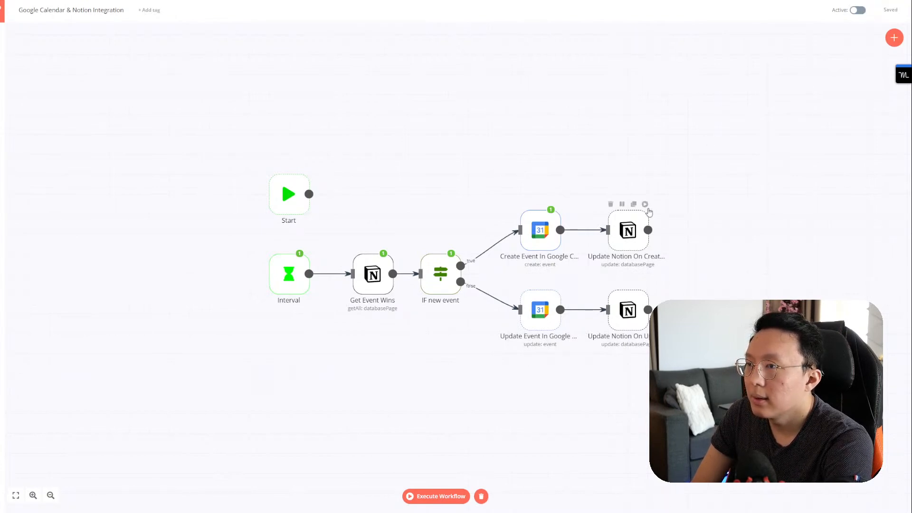
click(645, 204)
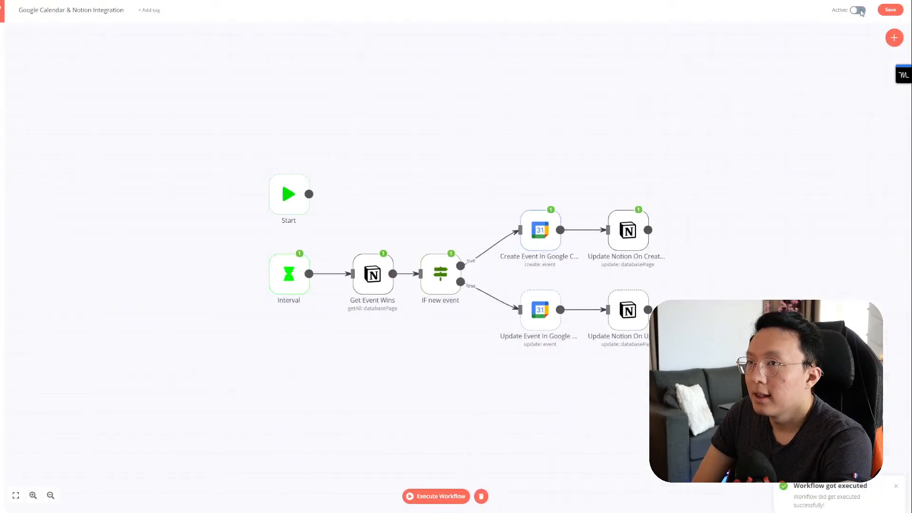
click(858, 11)
click(502, 281)
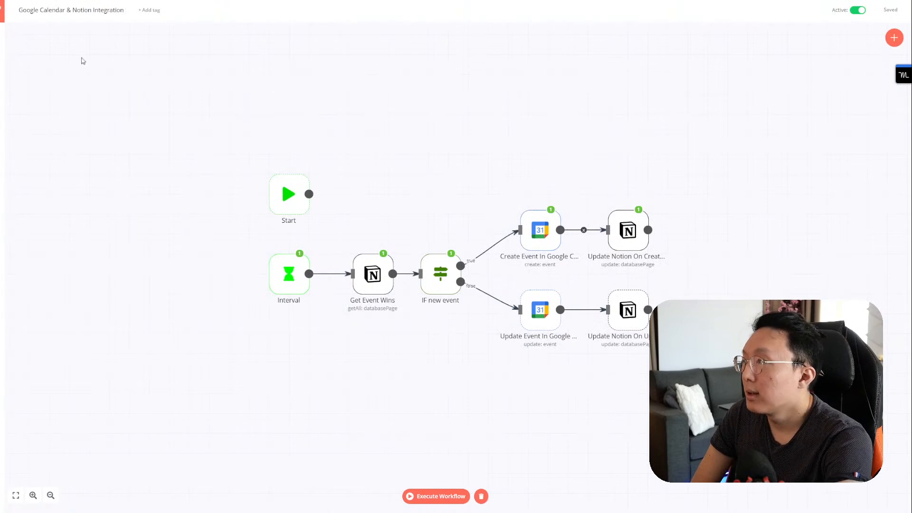
Step: Nudge the Interval node into place and start a new workflow
mouse_move(2, 37)
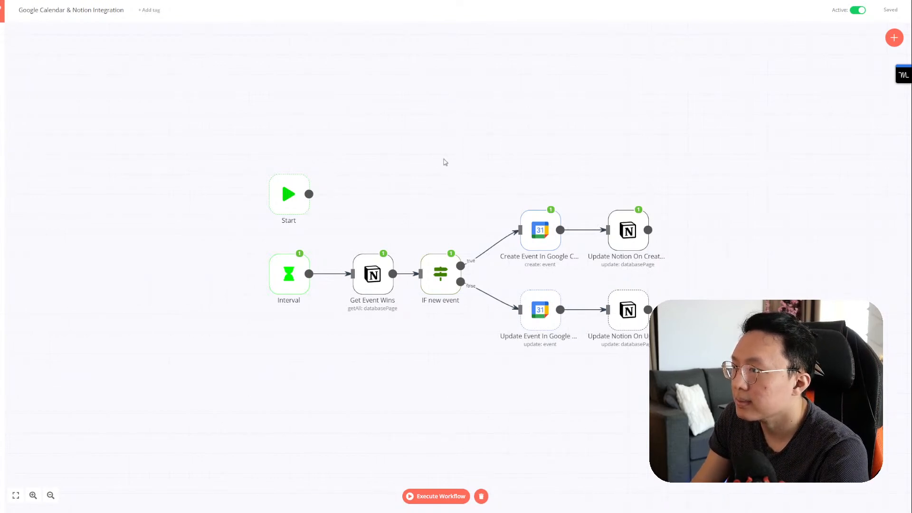
mouse_move(287, 288)
mouse_down()
mouse_move(296, 363)
mouse_move(287, 368)
mouse_move(299, 285)
mouse_up()
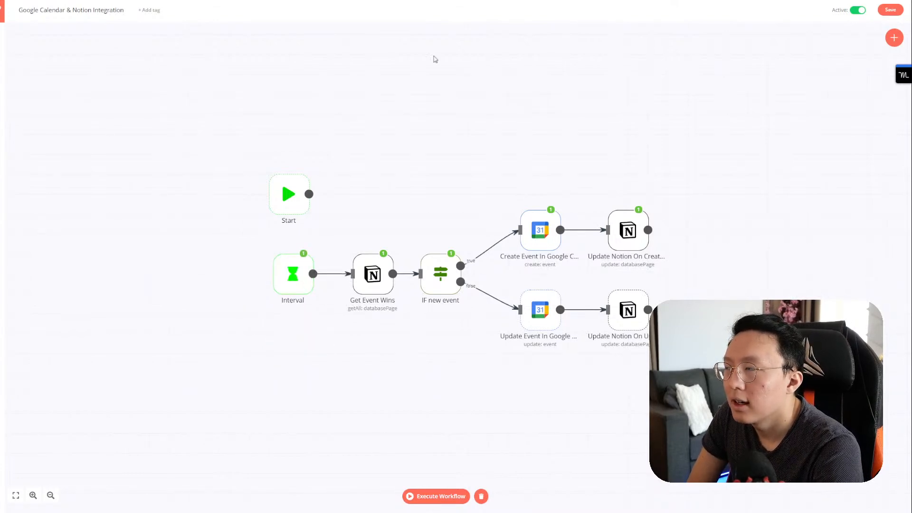
mouse_move(3, 37)
click(33, 32)
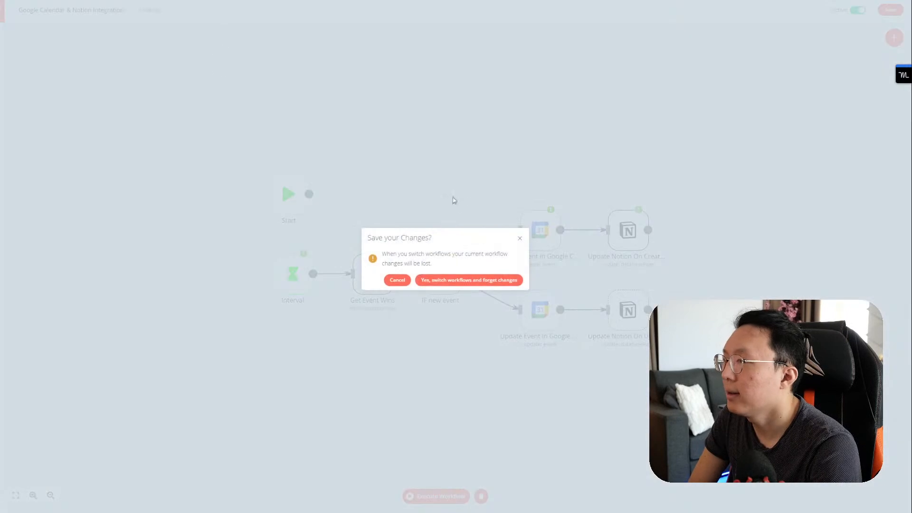
Step: Discard changes for the new workflow and add a Google Calendar node by searching 'calendar'
click(451, 283)
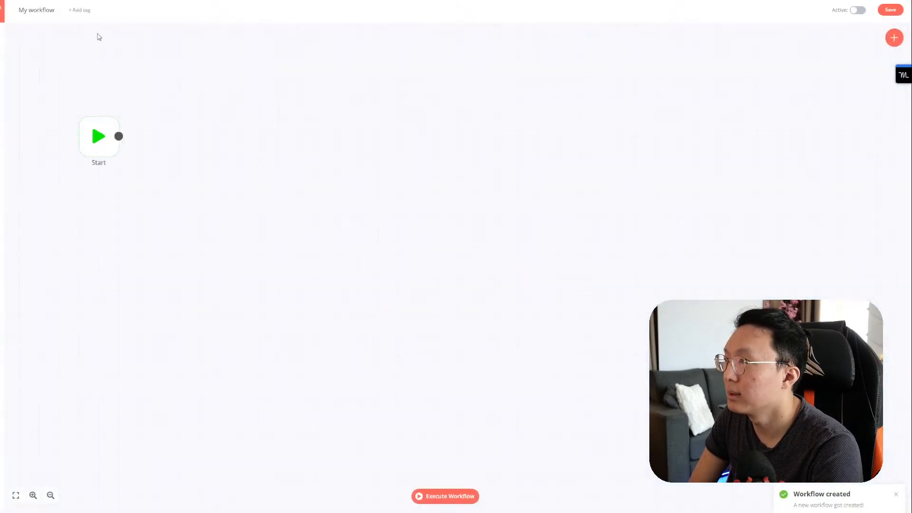
click(34, 10)
click(181, 140)
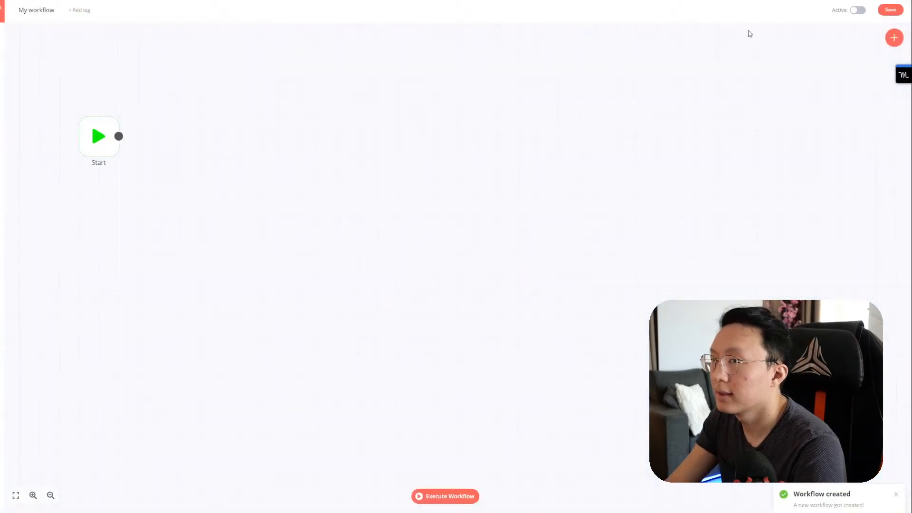
click(894, 37)
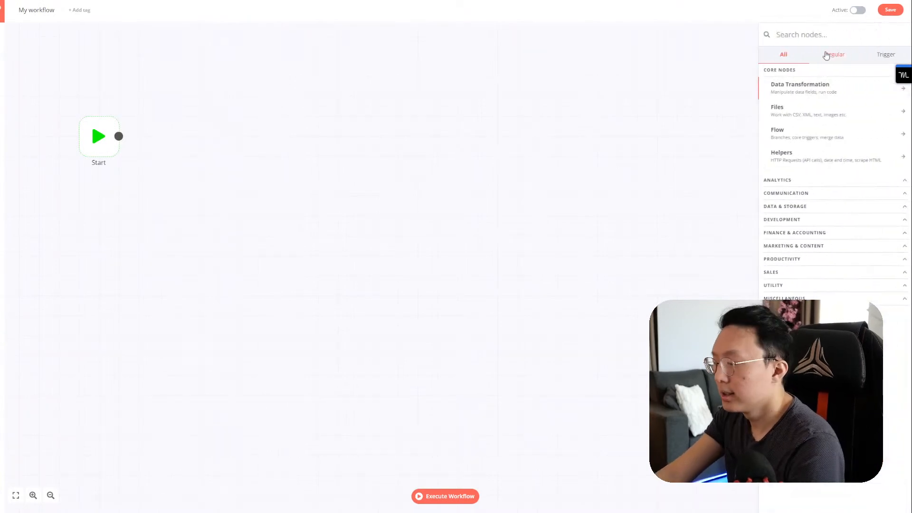
text(c)
key(BackSpace)
text(g)
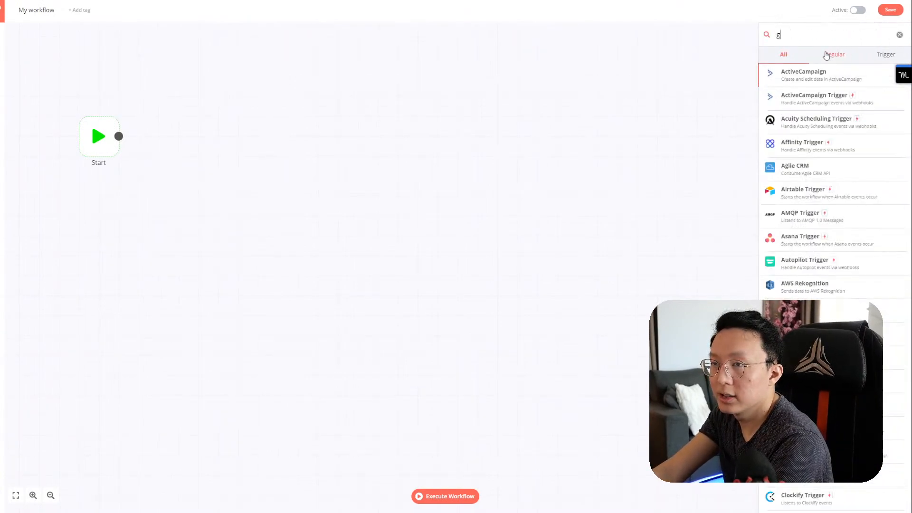
key(BackSpace)
text(calendar)
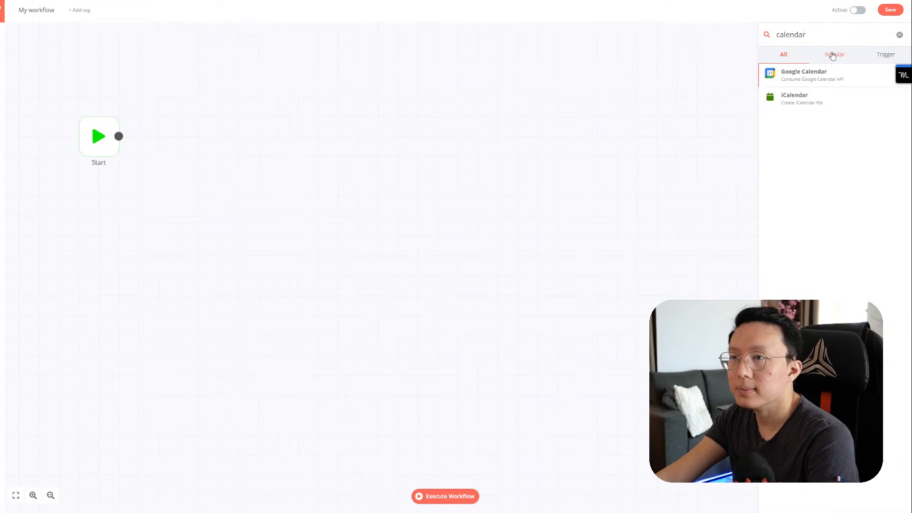
click(803, 75)
Step: Set the Google Calendar node to Get All with the Google Calendar credential
click(172, 123)
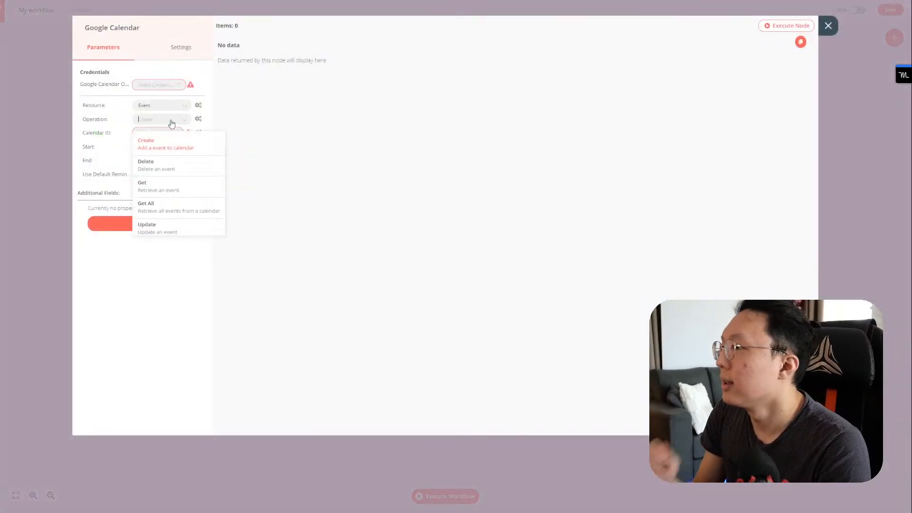
scroll(183, 199, down, 1)
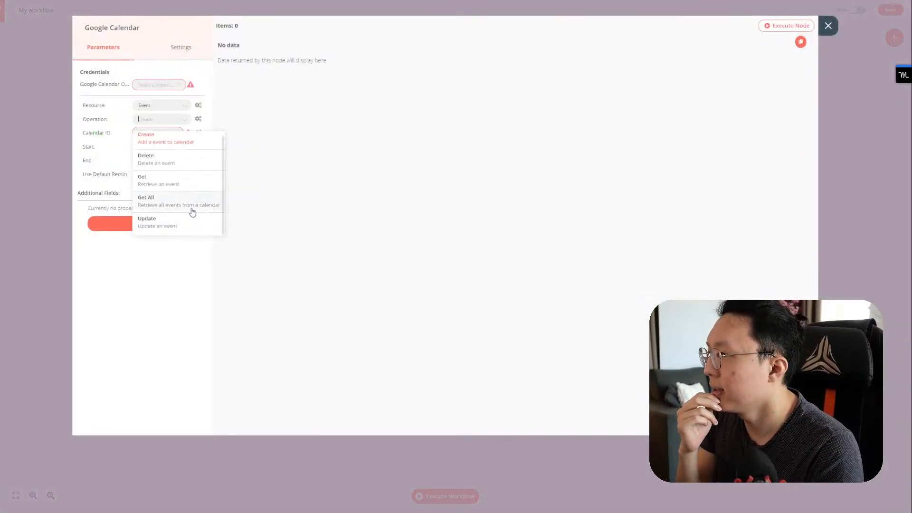
click(198, 204)
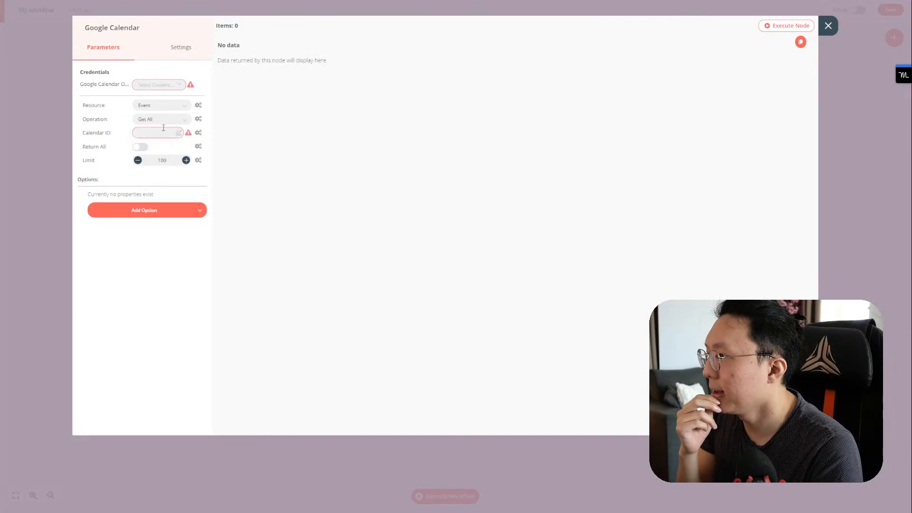
click(168, 90)
click(172, 102)
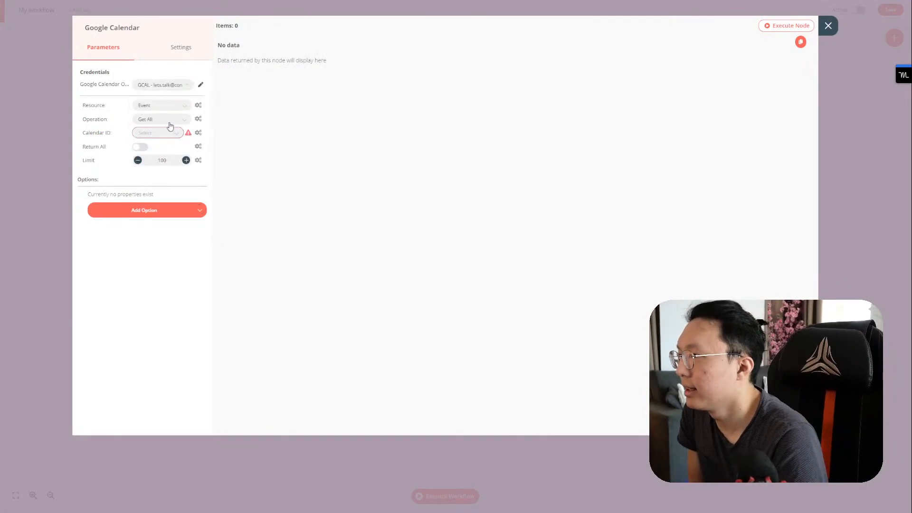
click(163, 136)
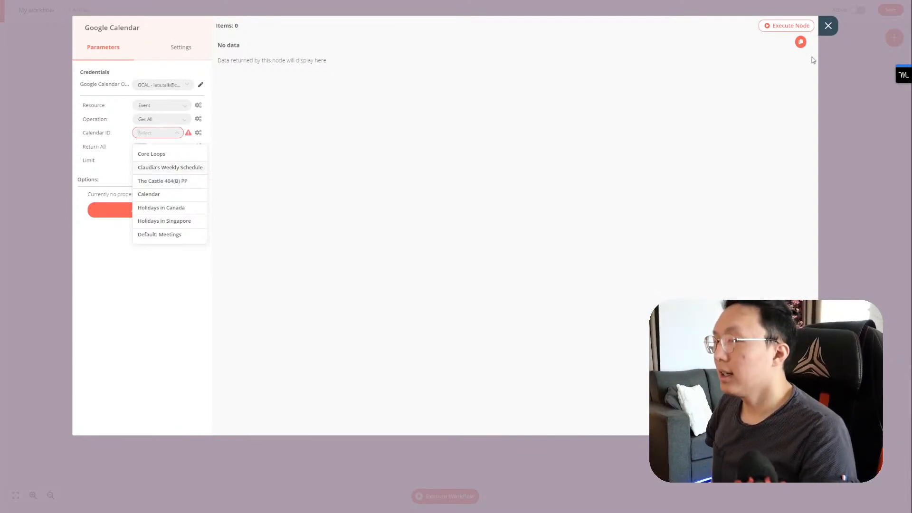
click(828, 27)
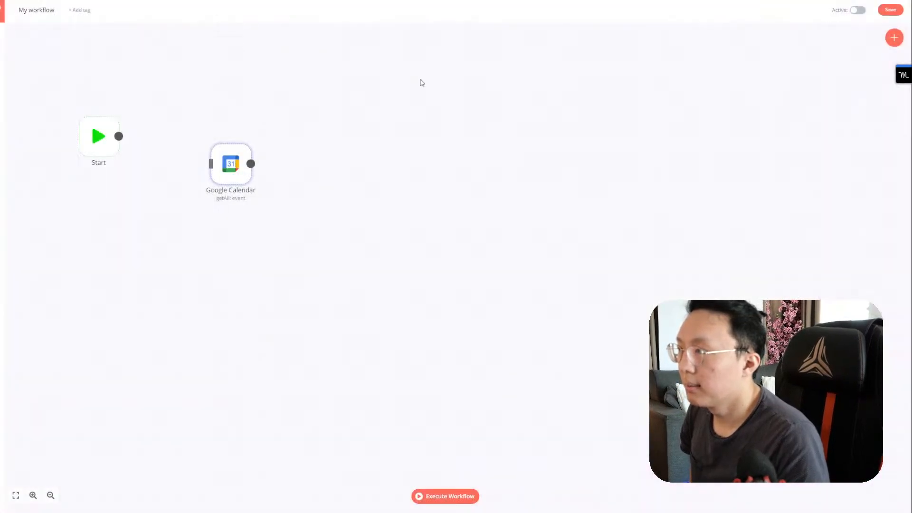
Step: Delete the Google Calendar node and reopen Google Calendar & Notion Integration, forgetting unsaved changes
mouse_move(231, 149)
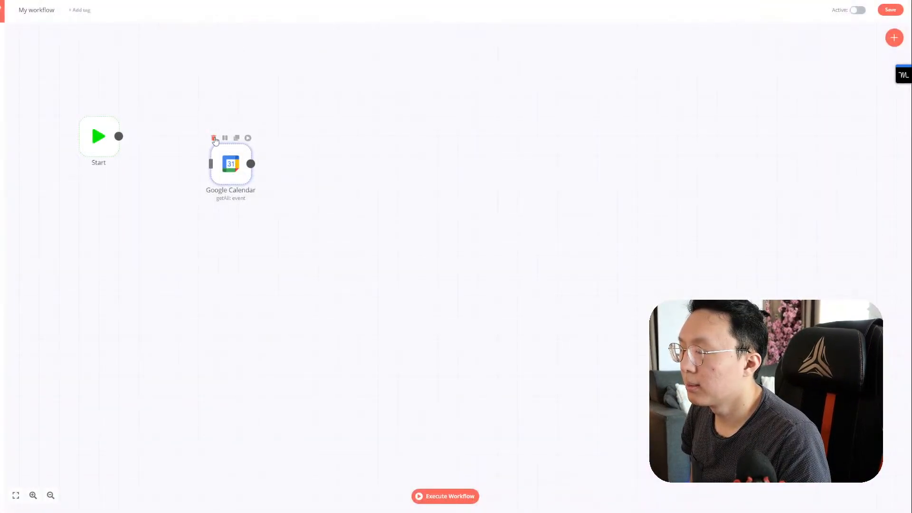
click(213, 138)
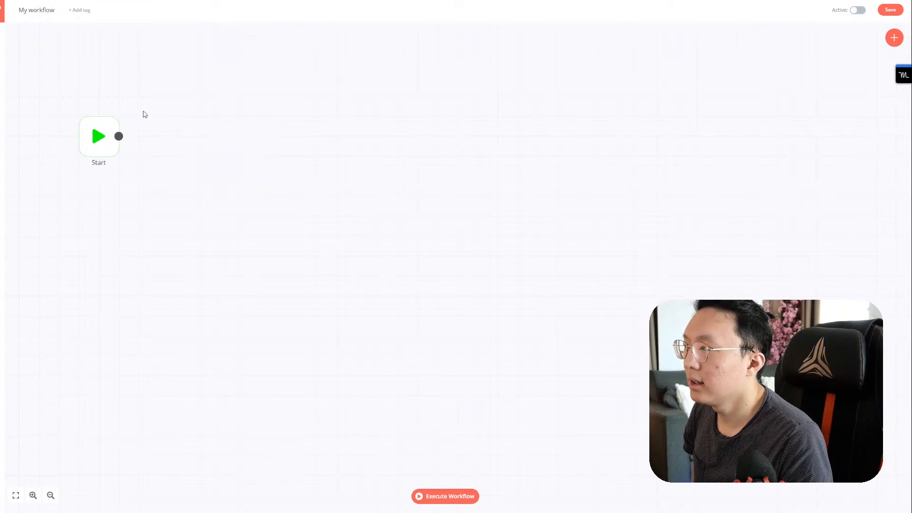
mouse_move(2, 34)
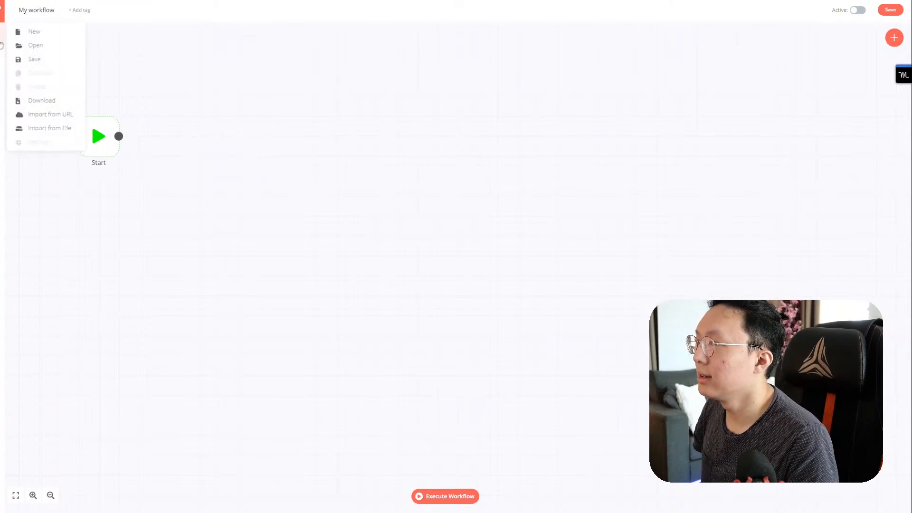
click(29, 44)
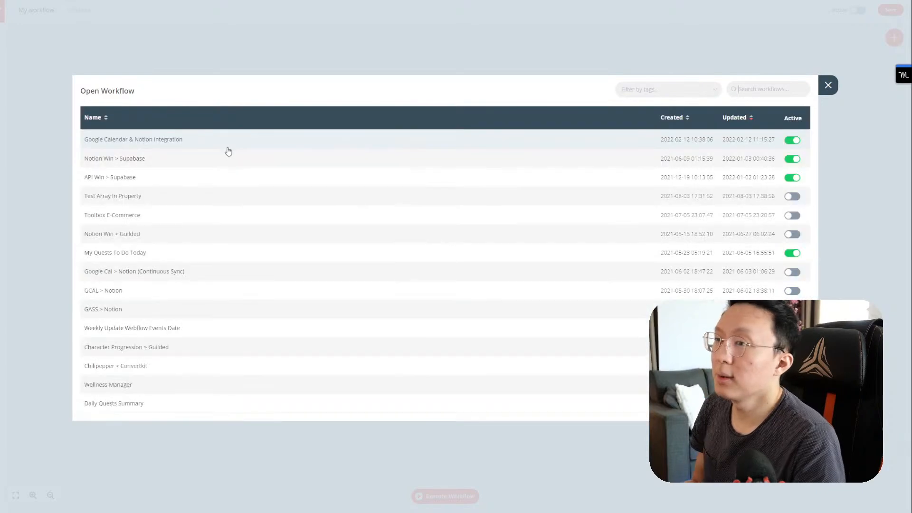
click(228, 149)
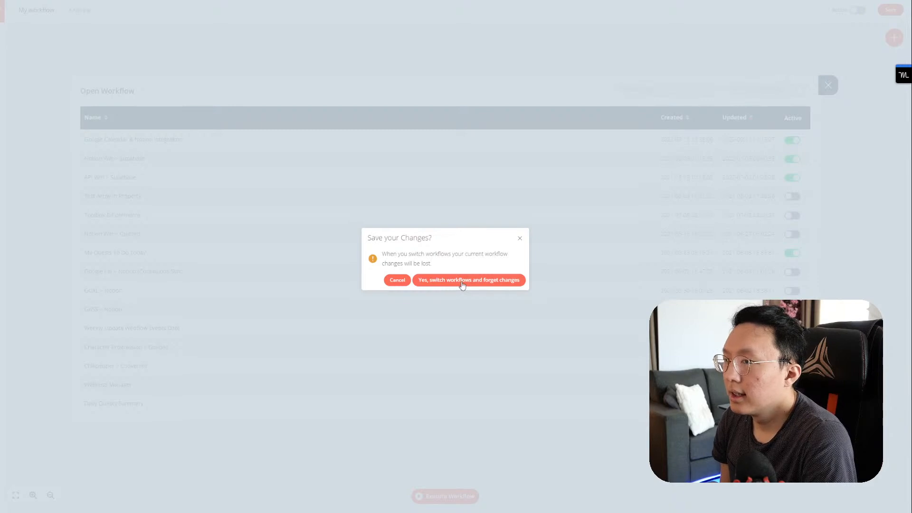
click(462, 285)
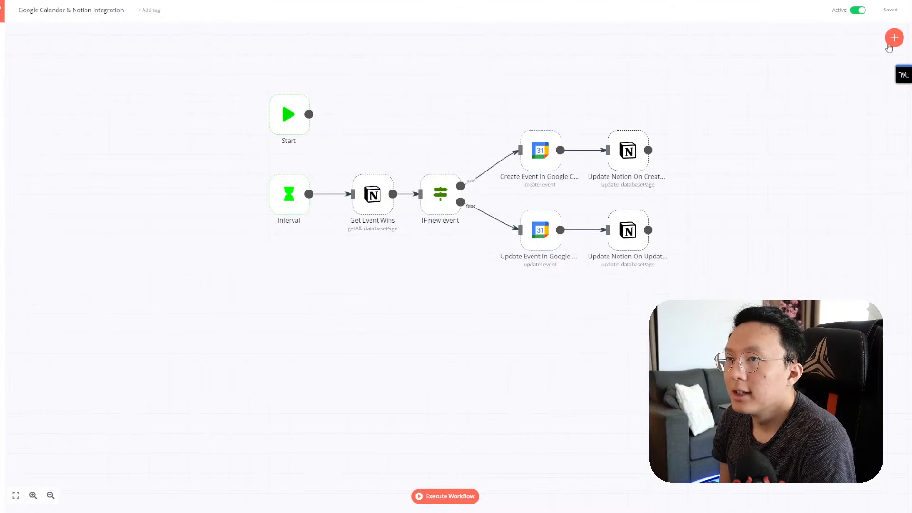
Step: Add a Google Calendar node via 'google cal', place it below Get Event Wins, and connect Interval to it
click(893, 39)
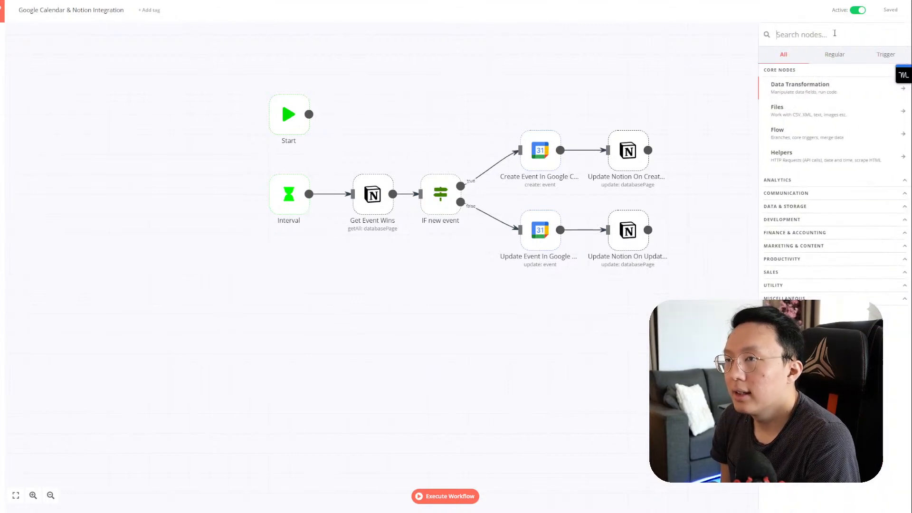
text(google )
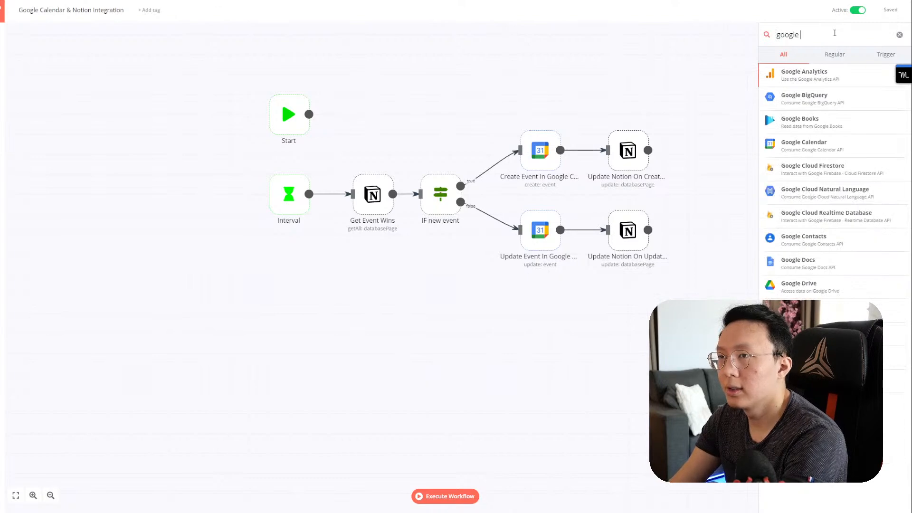
text(cal)
click(832, 77)
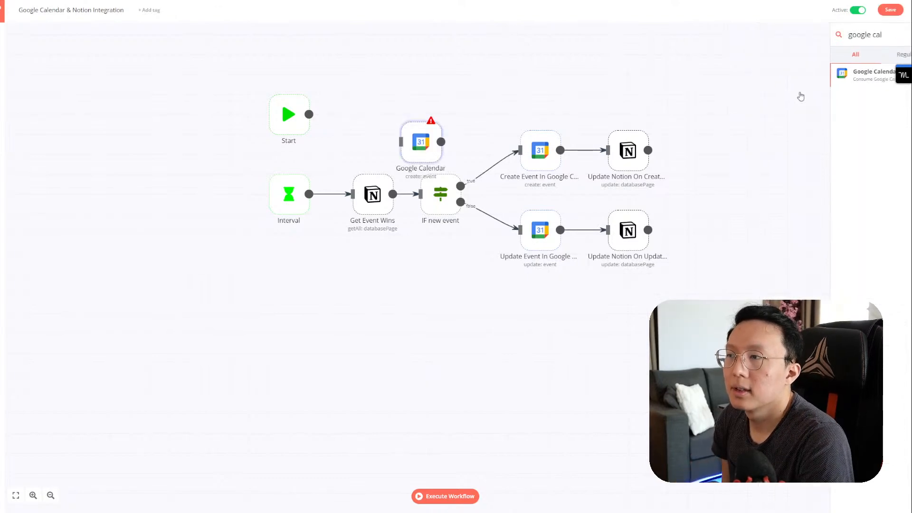
click(828, 26)
drag(422, 155, 374, 323)
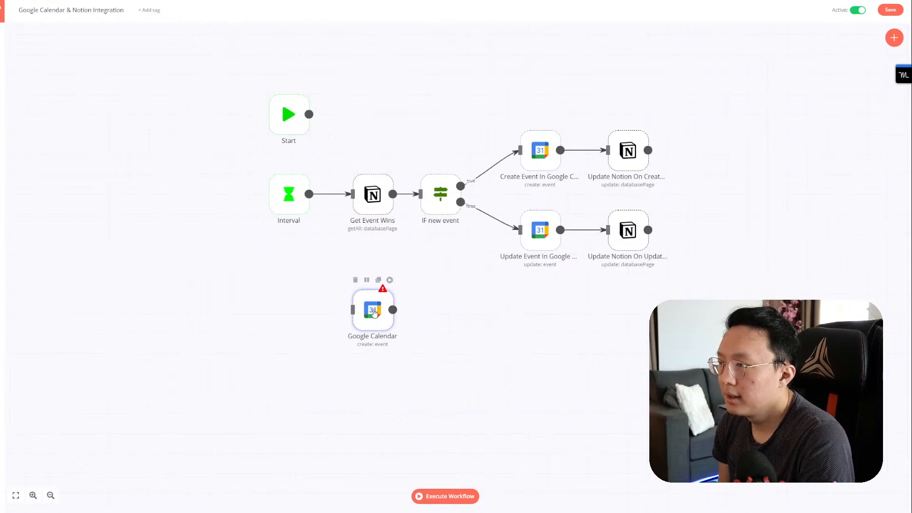
drag(309, 196, 352, 310)
double_click(373, 310)
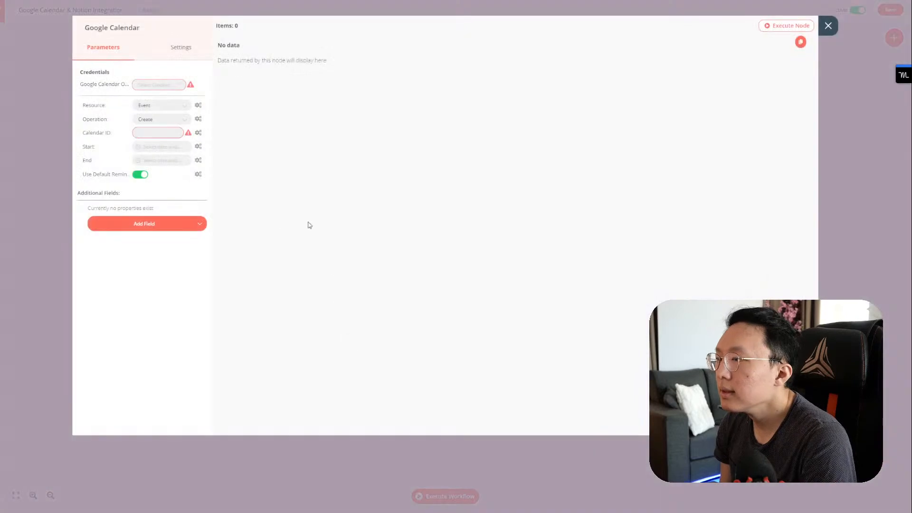
Step: Use the saved Google Calendar credential to Get All events from the Default: Meetings calendar
click(151, 87)
click(152, 100)
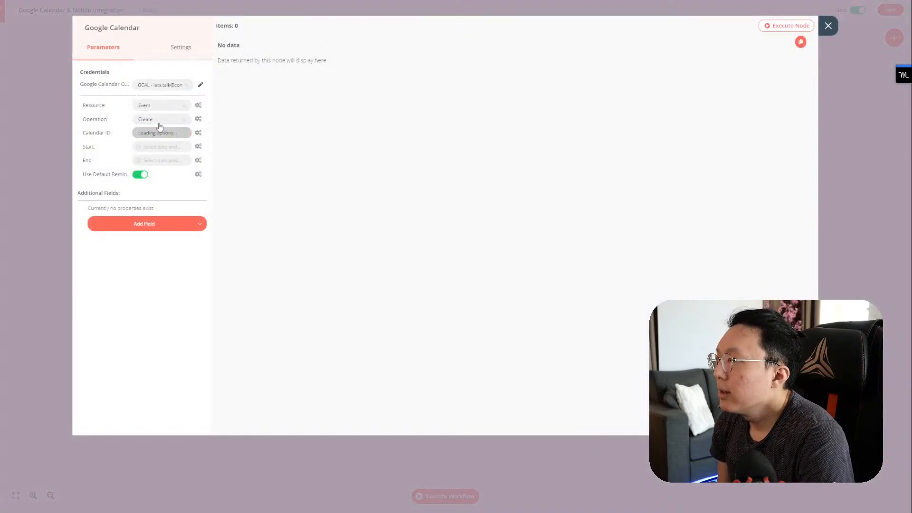
click(166, 119)
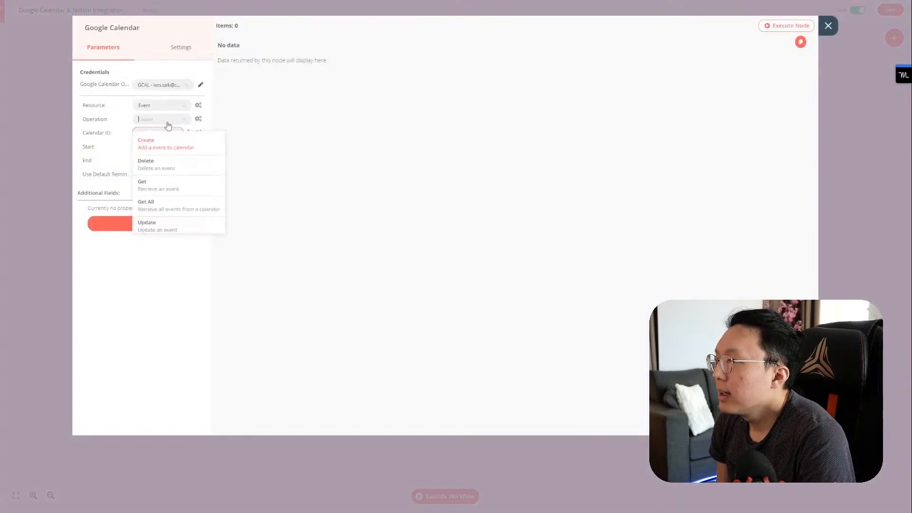
click(186, 191)
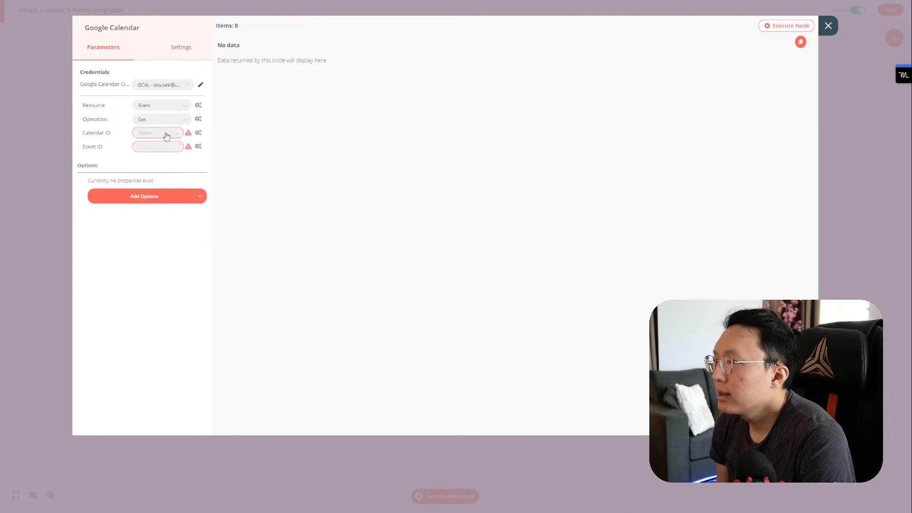
click(167, 121)
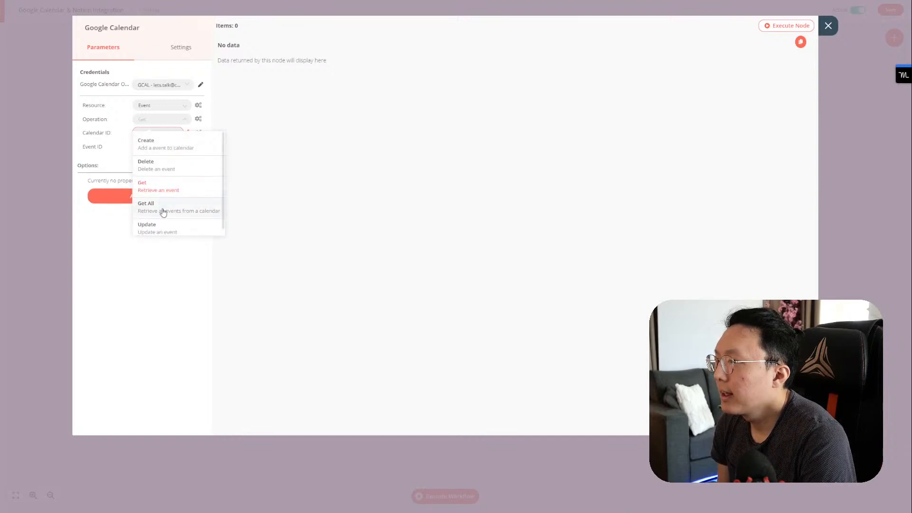
click(163, 211)
click(153, 134)
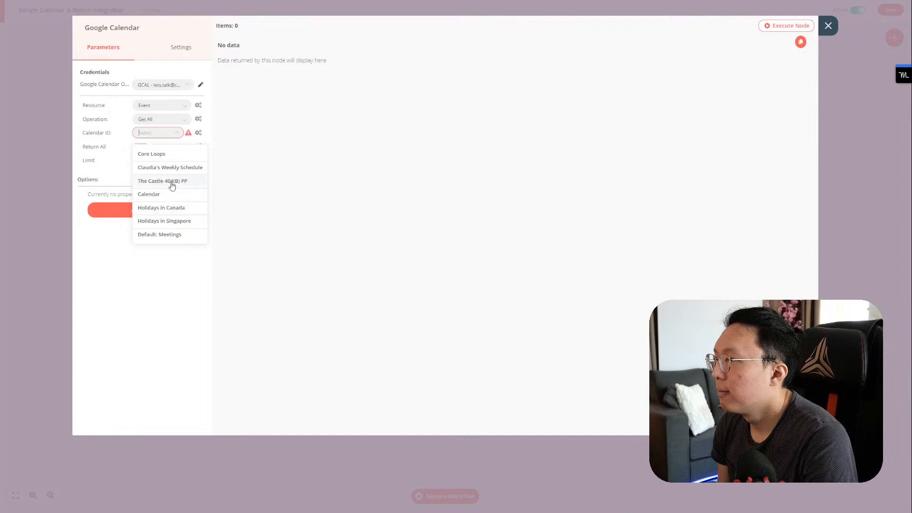
click(169, 233)
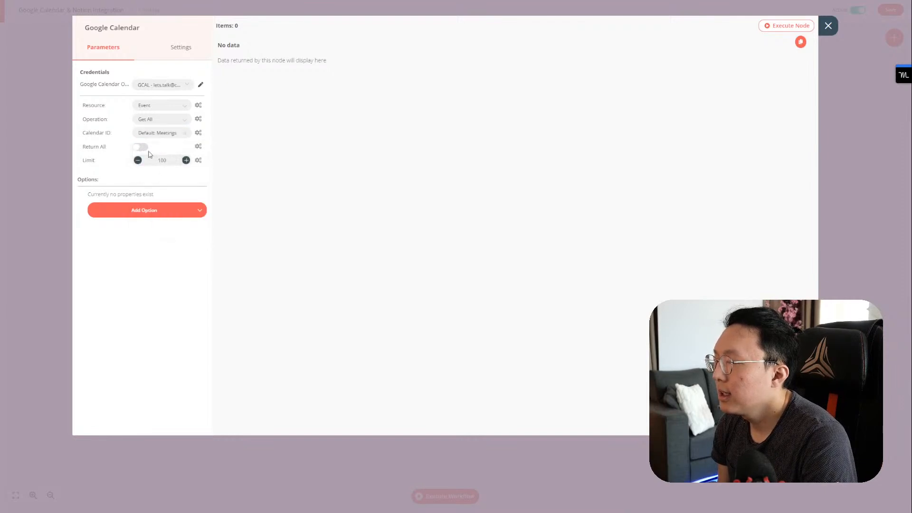
Step: Add a Start Time option and switch its value to an expression
click(163, 209)
scroll(134, 264, down, 3)
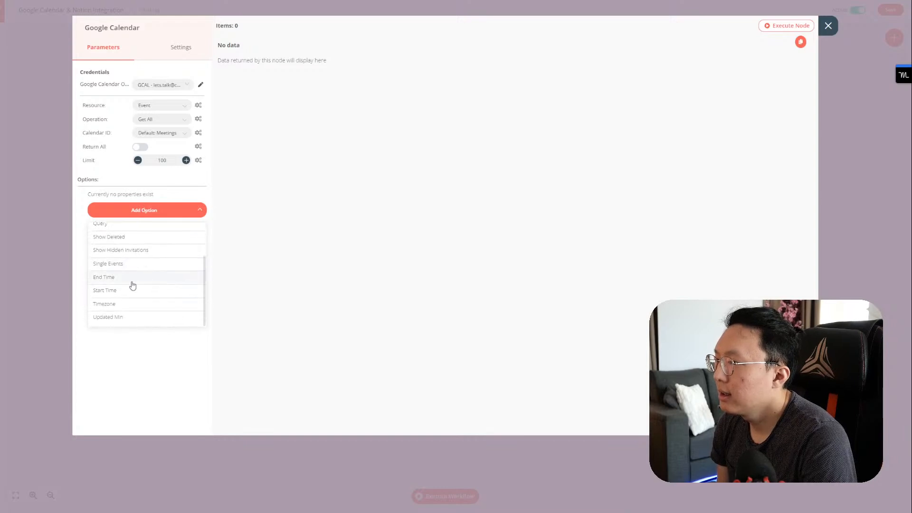
click(130, 292)
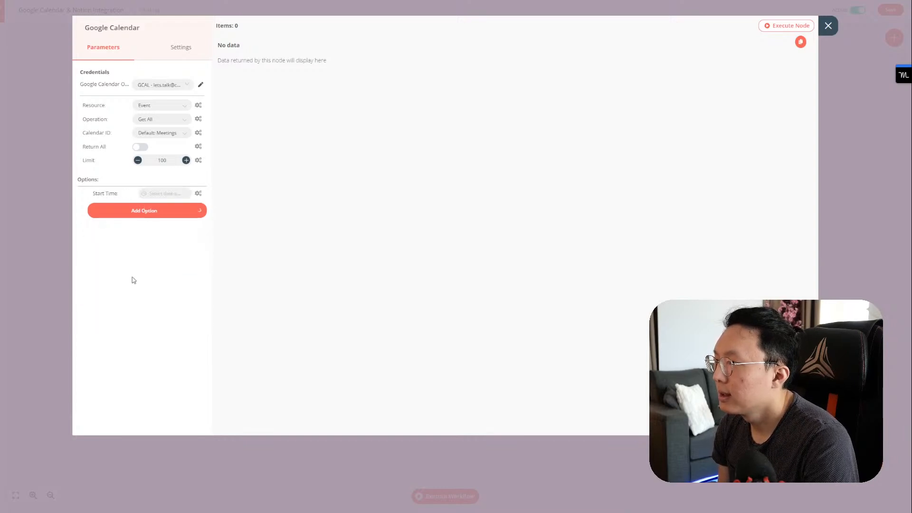
click(162, 194)
click(198, 194)
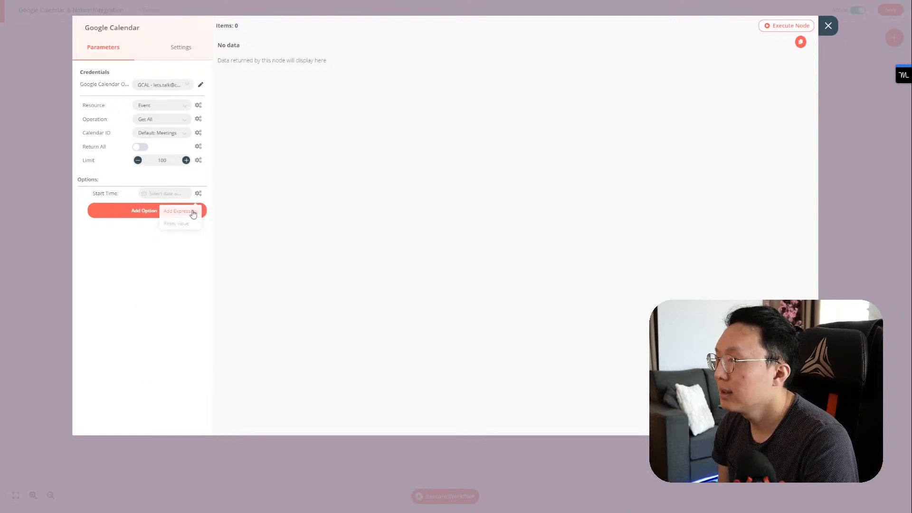
click(193, 212)
Step: Browse the current node's and other nodes' variables in the Start Time expression editor
click(111, 144)
click(105, 154)
click(105, 154)
click(109, 143)
click(115, 153)
click(115, 142)
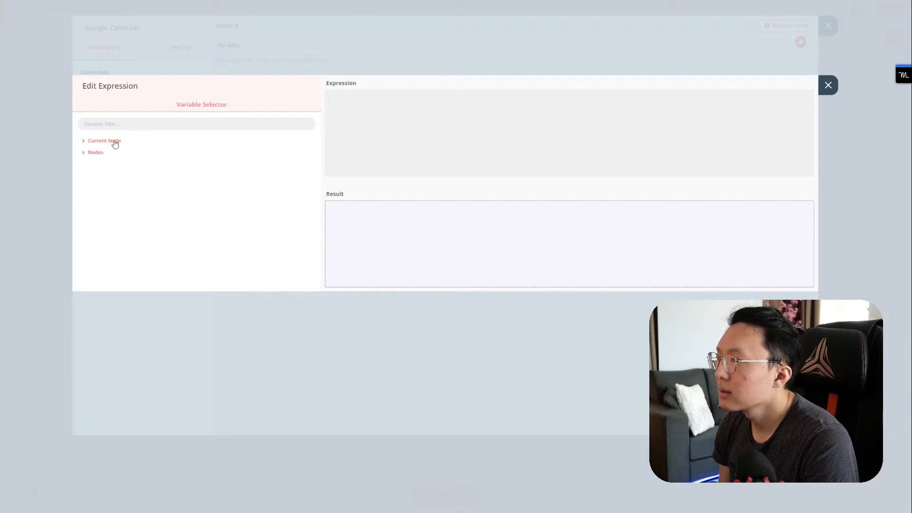
Step: Search the web for 'n8n now' and open the forum thread about now() in expressions
key(ctrl+t)
text(n8n now)
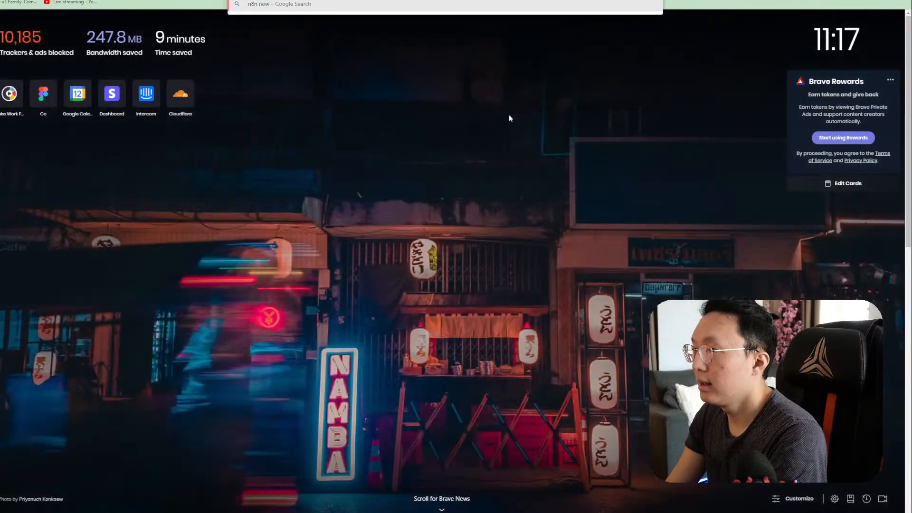
key(Return)
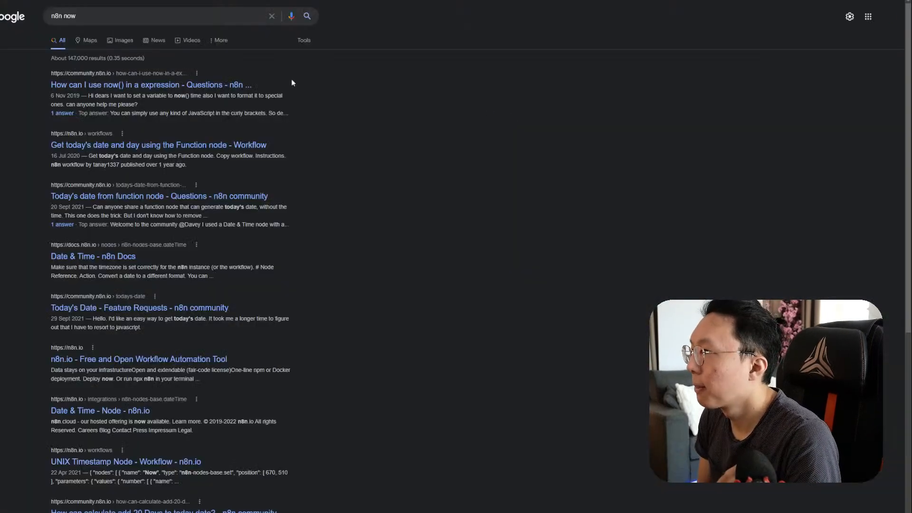
click(271, 80)
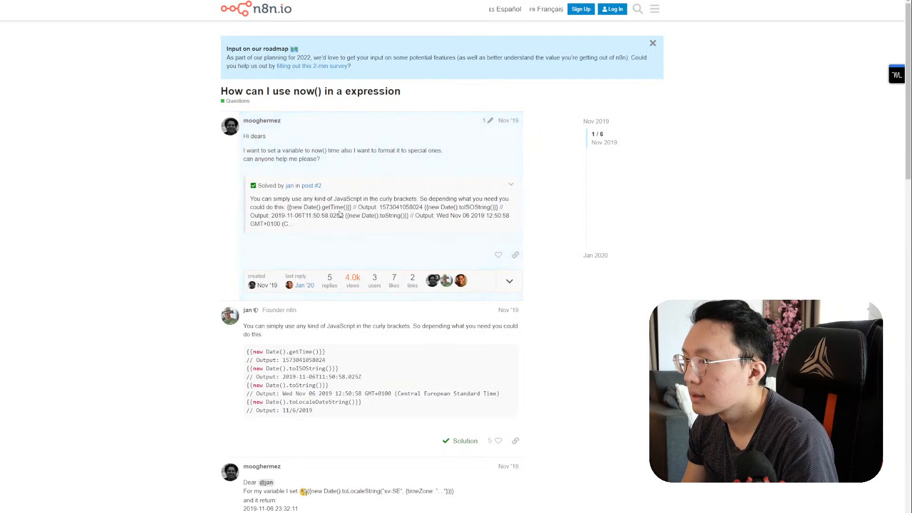
Step: Read through the thread and highlight the {{new Date().toISOString()}} code line
scroll(309, 209, down, 2)
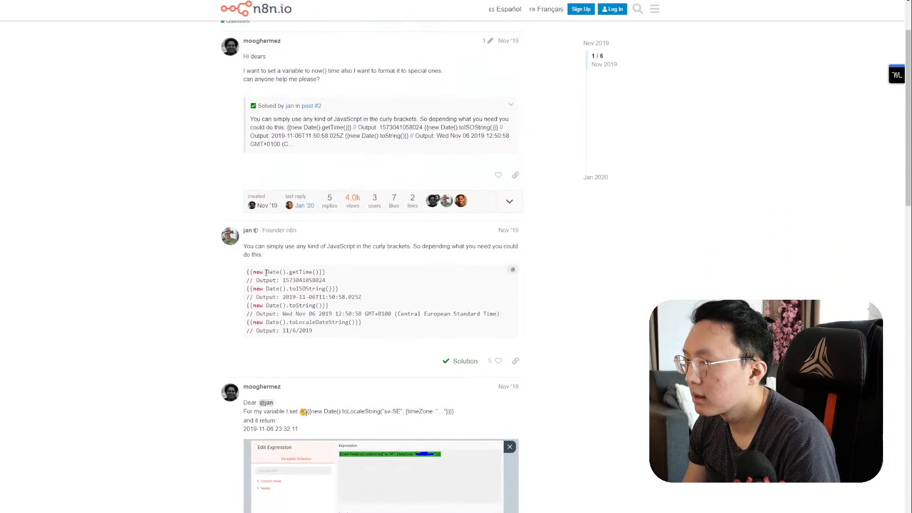
drag(255, 274, 317, 274)
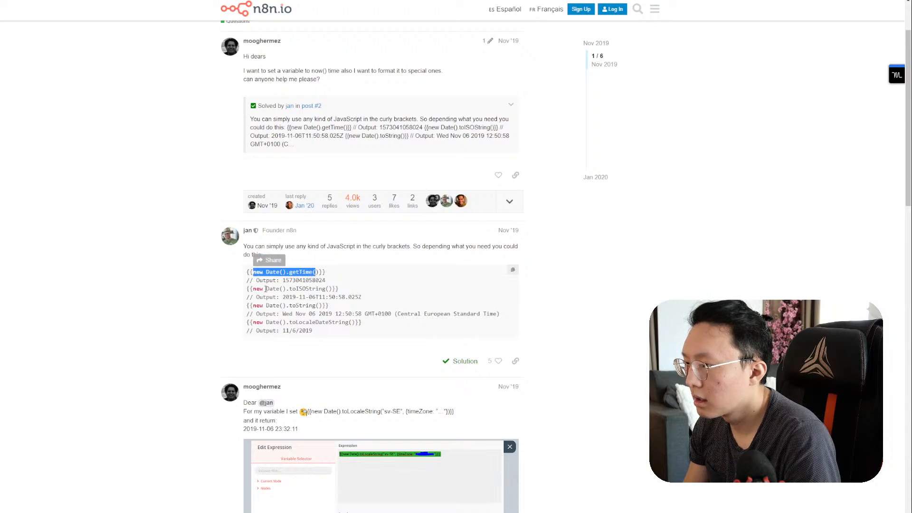
click(257, 293)
scroll(270, 291, down, 1)
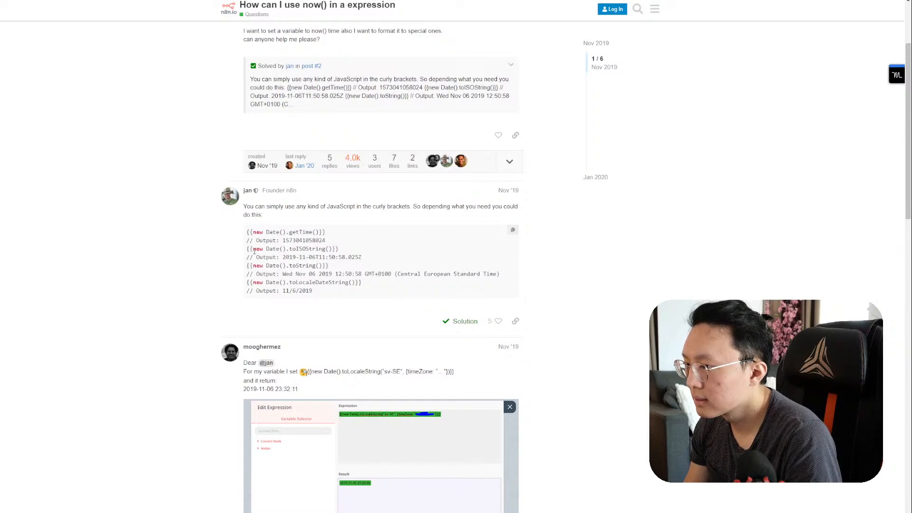
scroll(254, 251, down, 7)
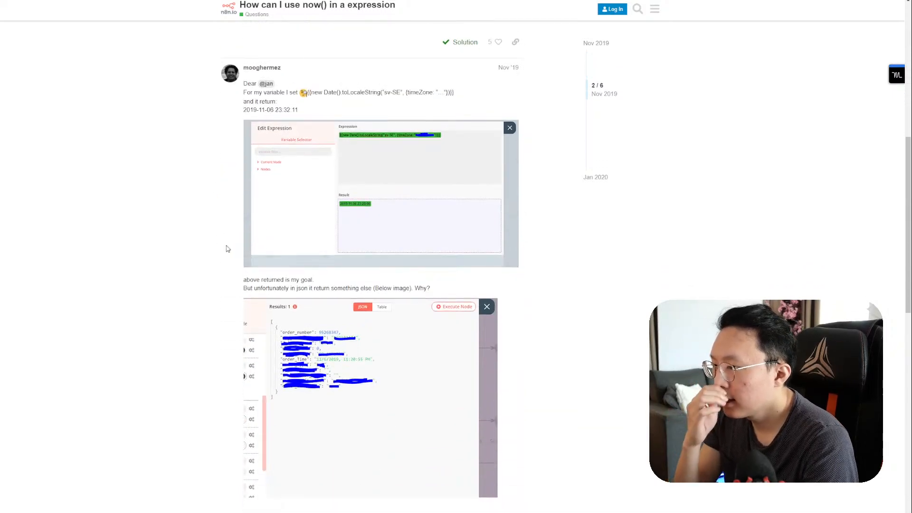
scroll(233, 237, down, 8)
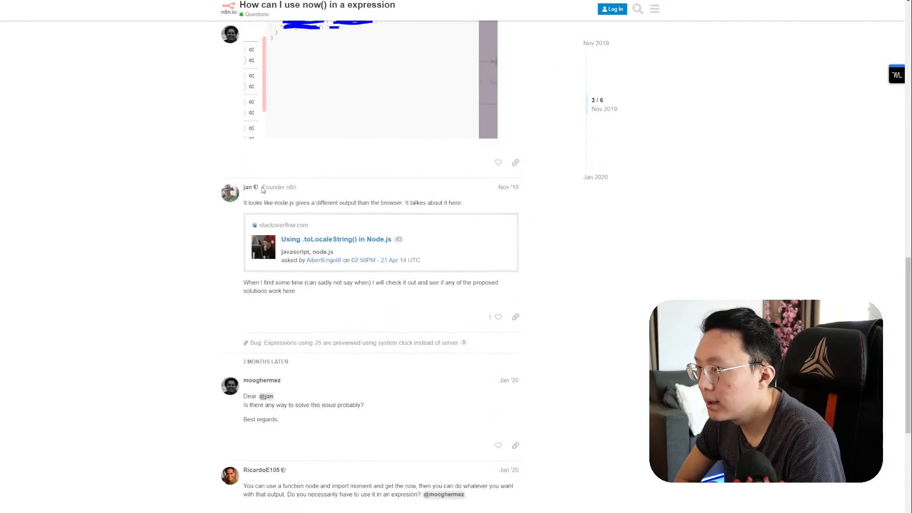
scroll(274, 181, up, 15)
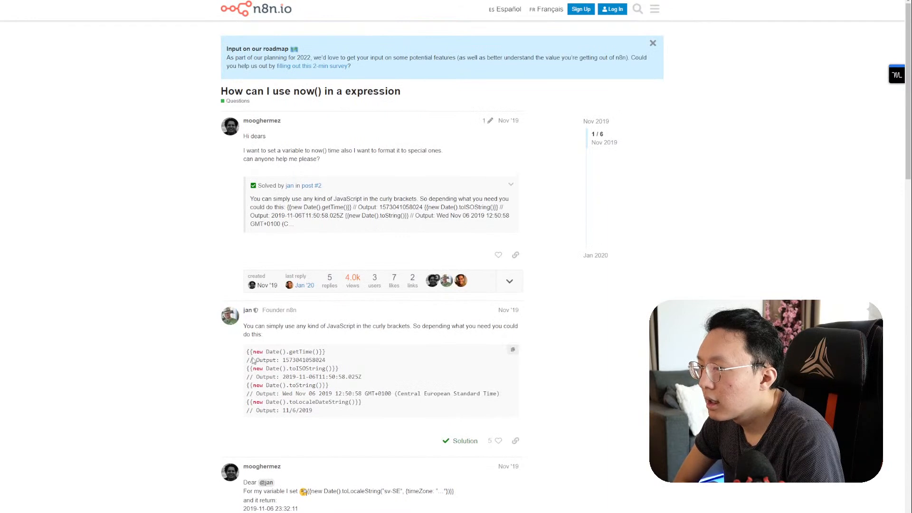
drag(246, 369, 338, 369)
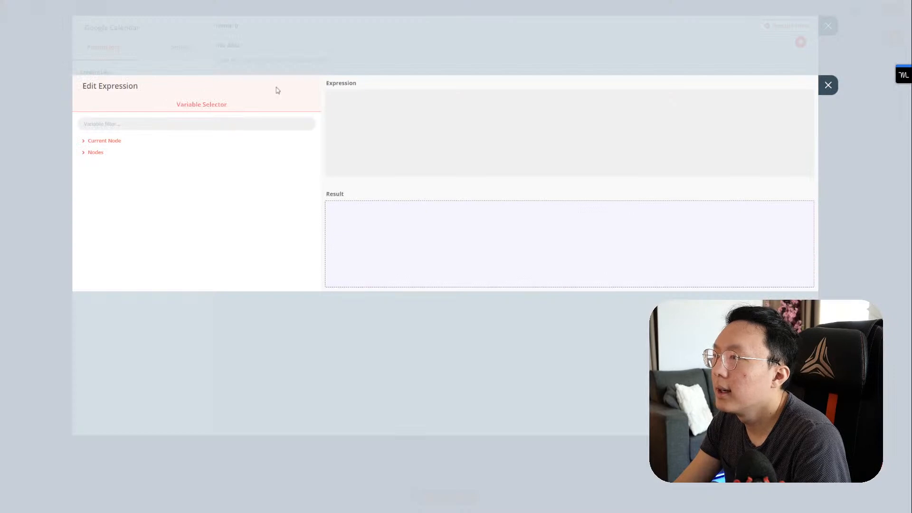
Step: Paste {{new Date().toISOString()}} into the Start Time expression, then return to the forum thread
text({{new Date().toISOString()}})
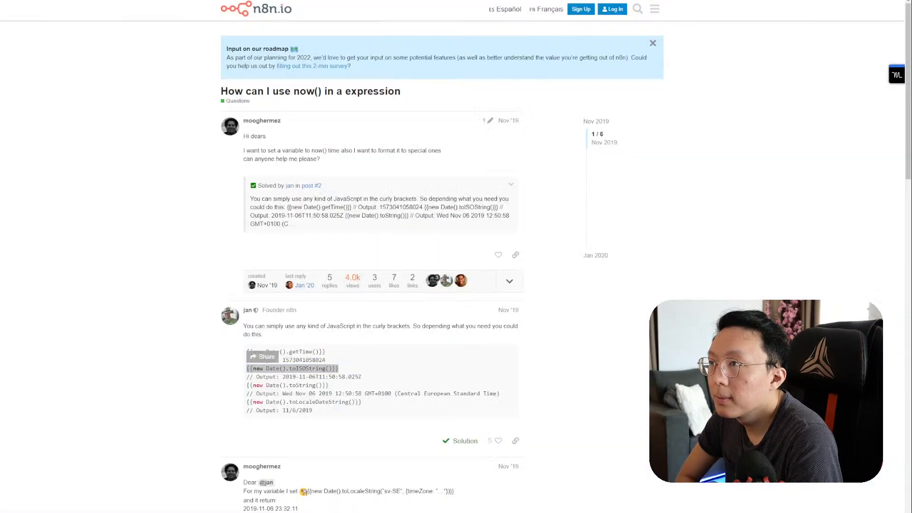
scroll(379, 289, down, 3)
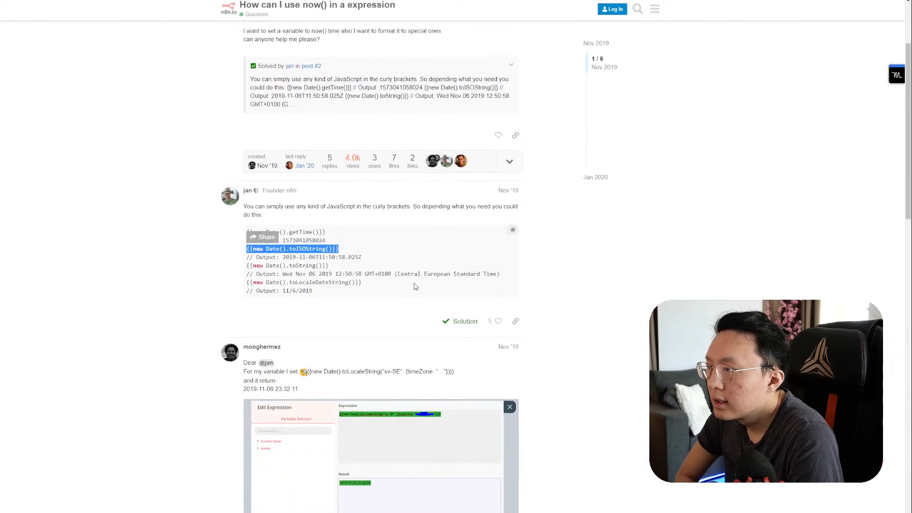
Step: Copy the {{new Date().toString()}} example into the n8n expression, replacing the previous snippet
click(326, 268)
drag(326, 268, 246, 248)
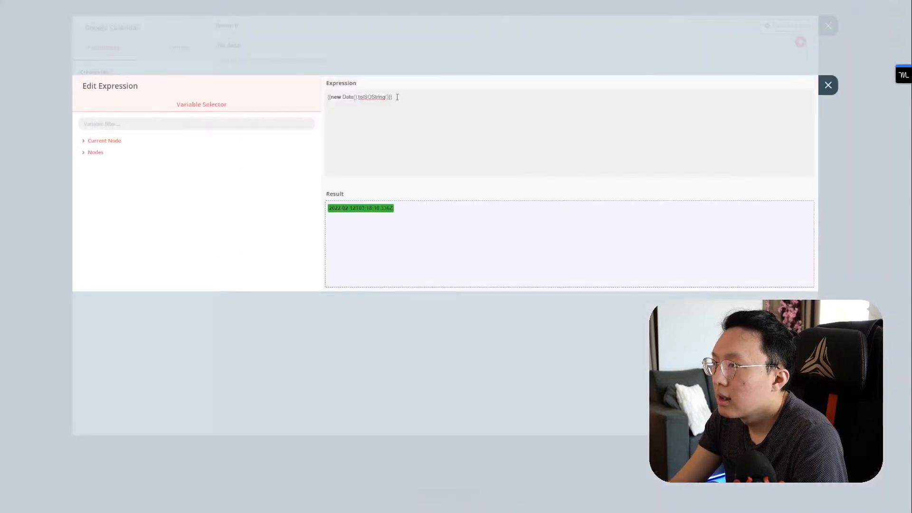
drag(390, 96, 300, 99)
text({{new Date().toString()}})
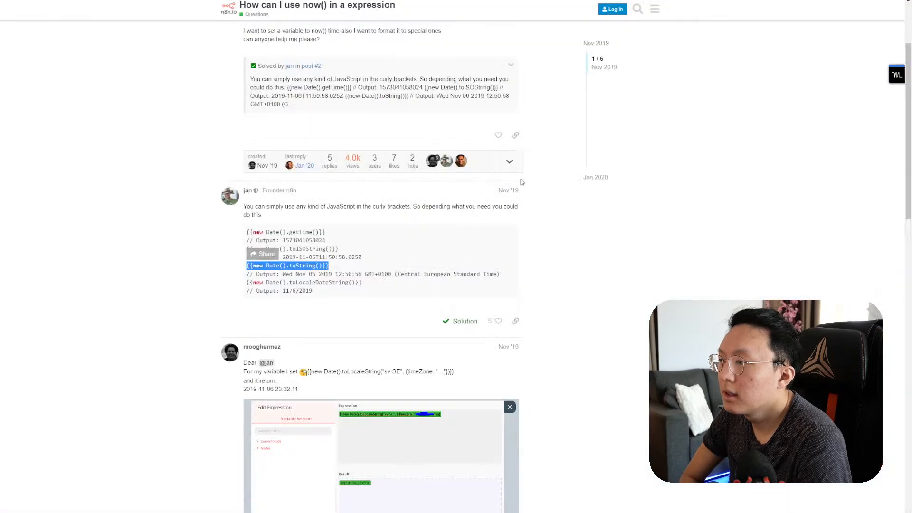
Step: Read further down the thread, then go back to the 'n8n now' search results
scroll(544, 137, down, 5)
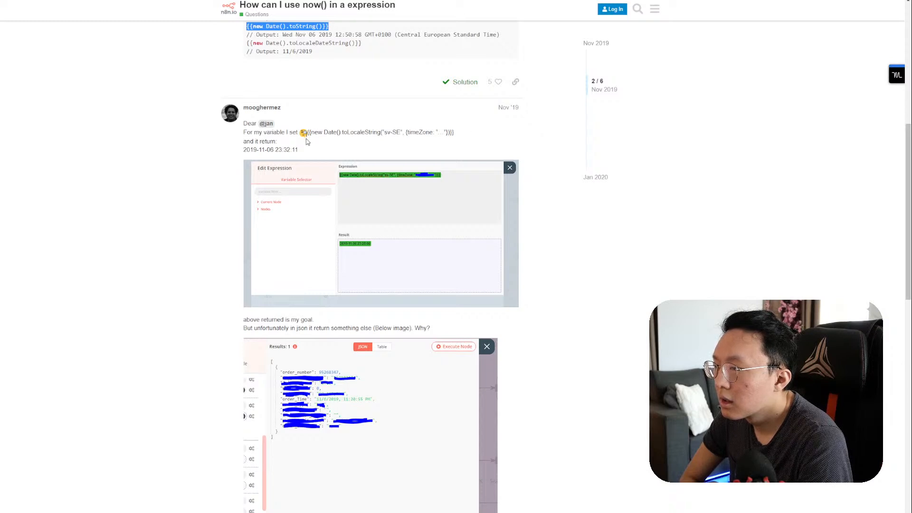
scroll(307, 141, down, 6)
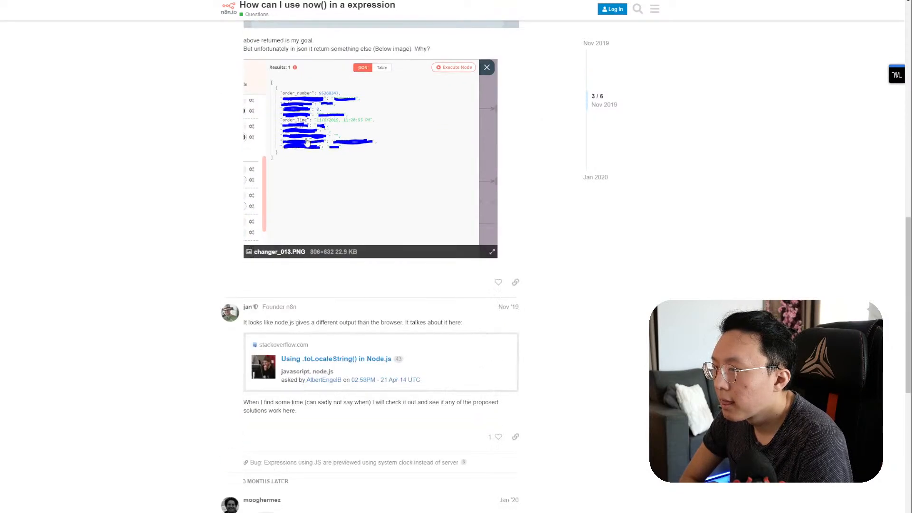
scroll(306, 142, down, 6)
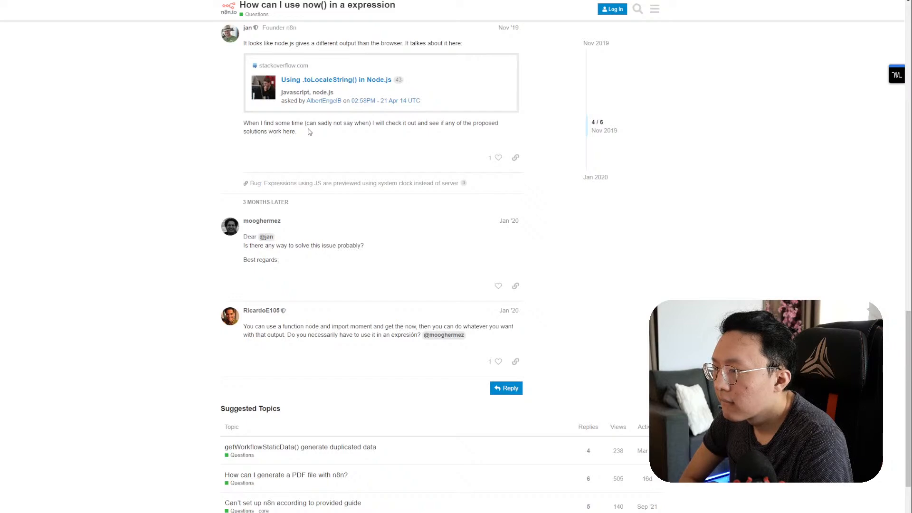
key(alt+Left)
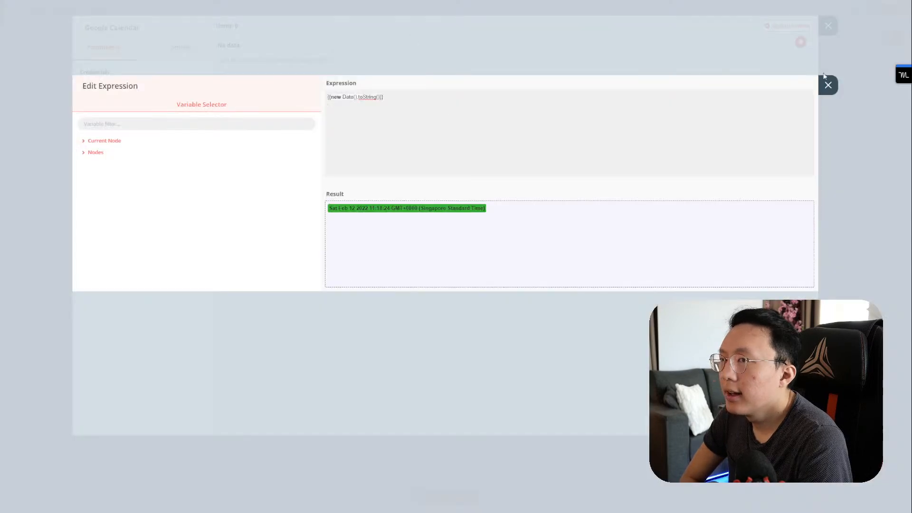
Step: Close the Google Calendar panels and open the Notion Win > Supabase workflow
click(827, 85)
click(828, 25)
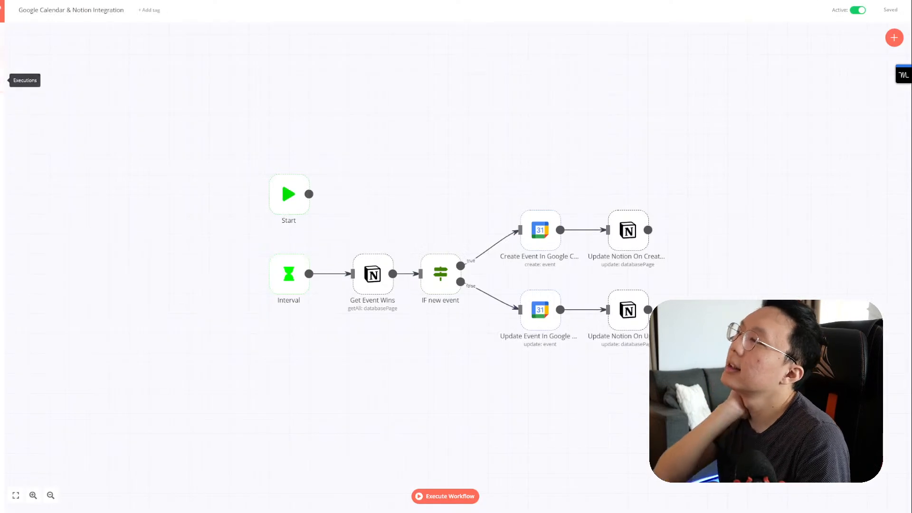
mouse_move(2, 52)
click(30, 45)
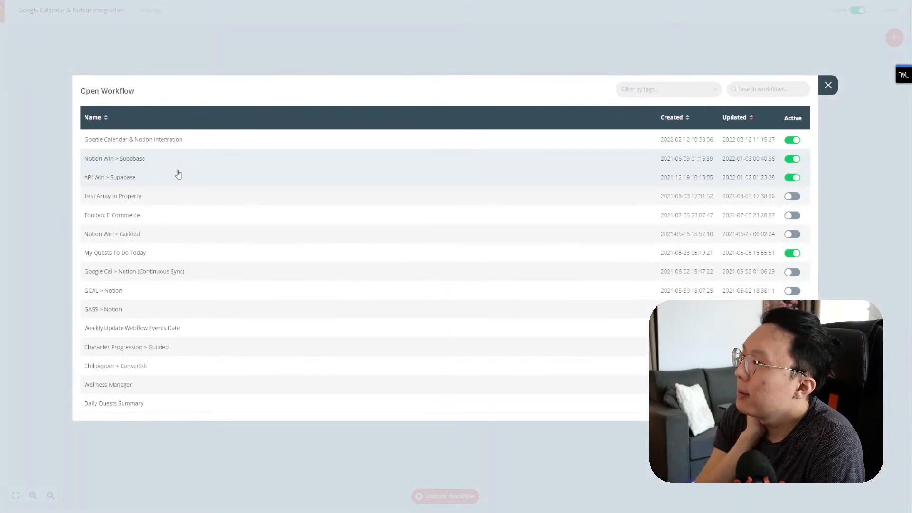
click(169, 159)
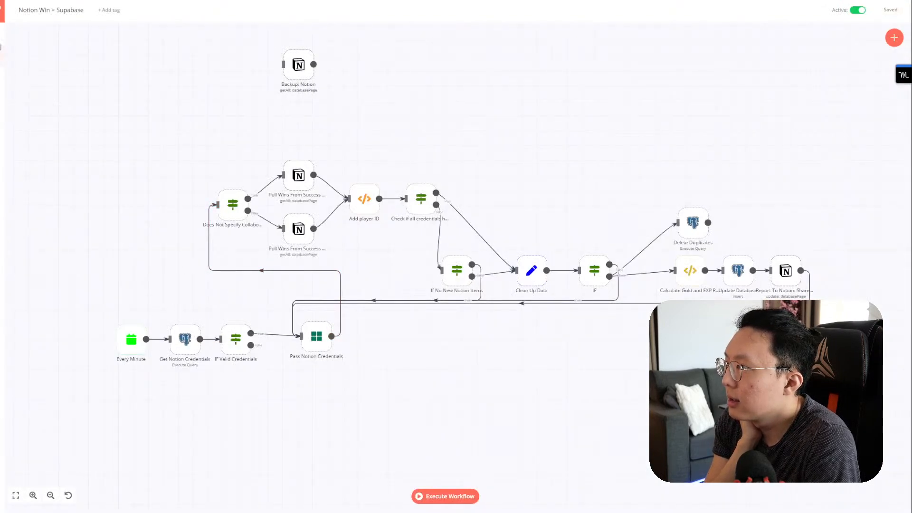
Step: Inspect its Every Minute trigger, then open the Weekly Update Webflow Events Date workflow
double_click(131, 345)
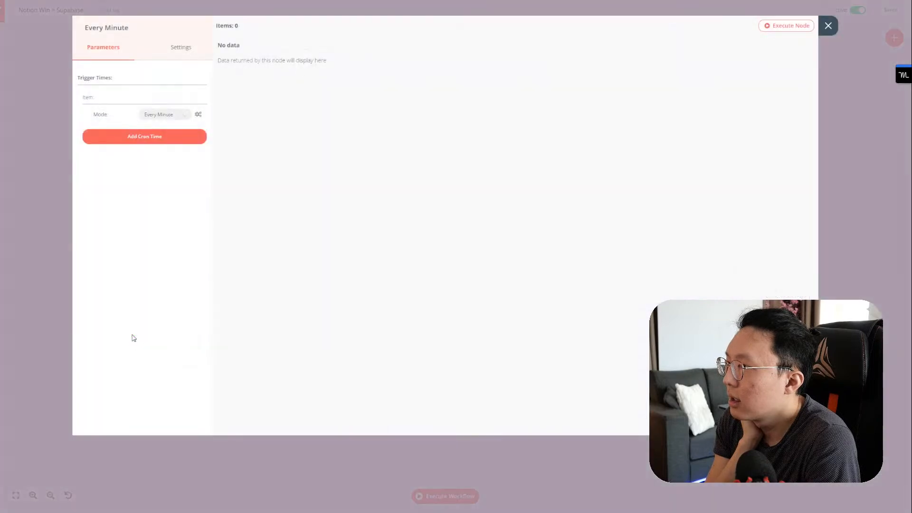
click(829, 28)
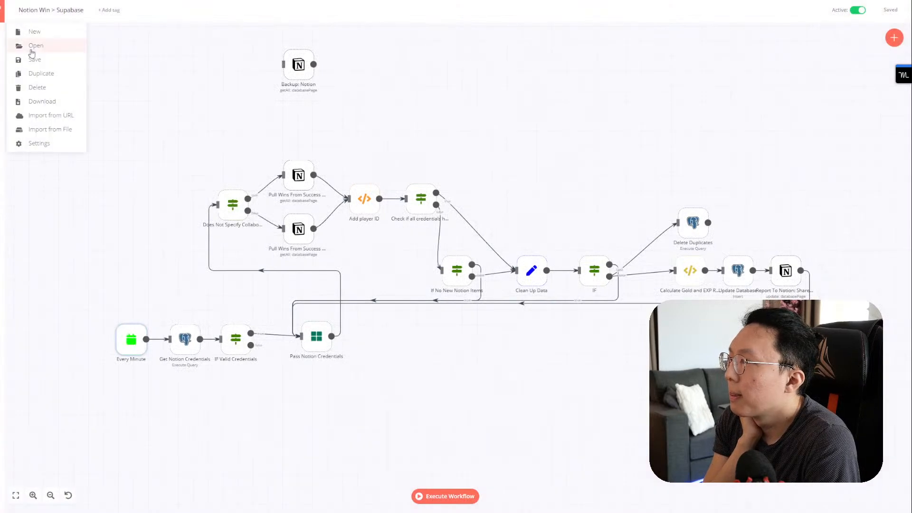
click(30, 43)
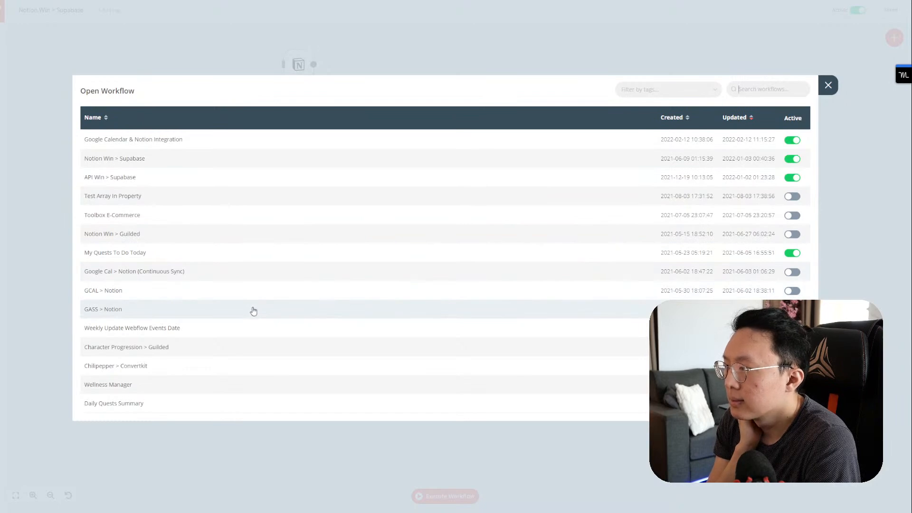
click(247, 327)
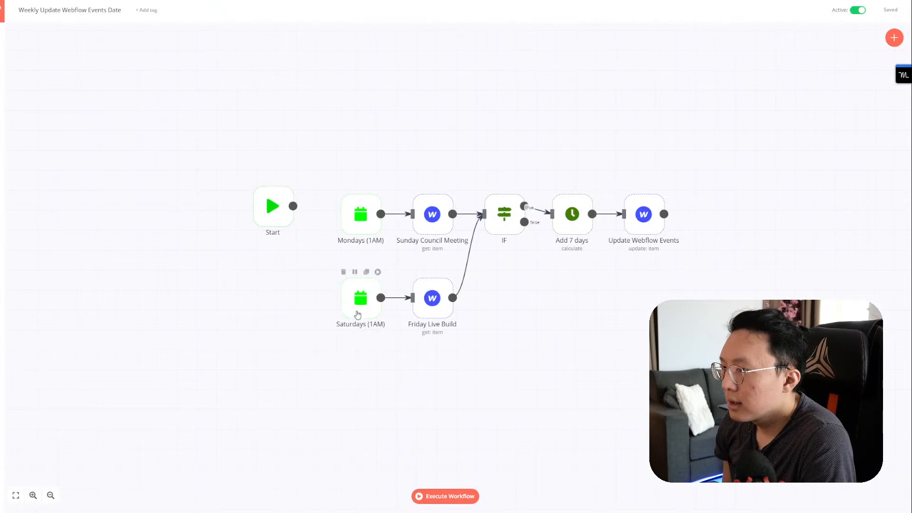
Step: Check the Add 7 days node's Date Value expression, then return to the Google Calendar workflow's node list
double_click(575, 228)
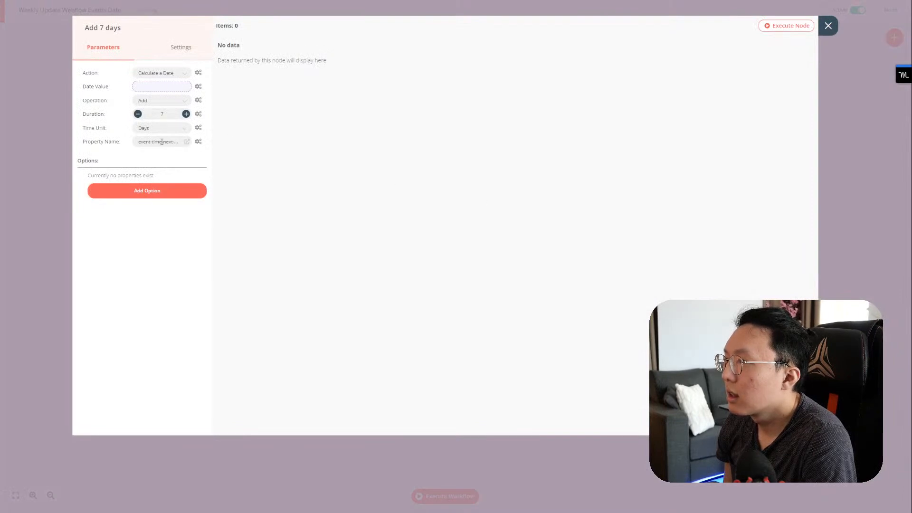
click(155, 85)
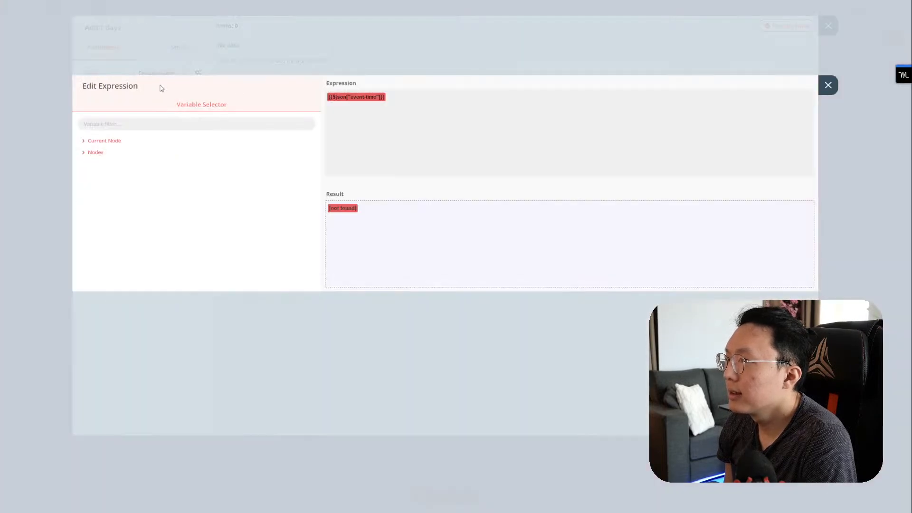
click(828, 86)
click(828, 26)
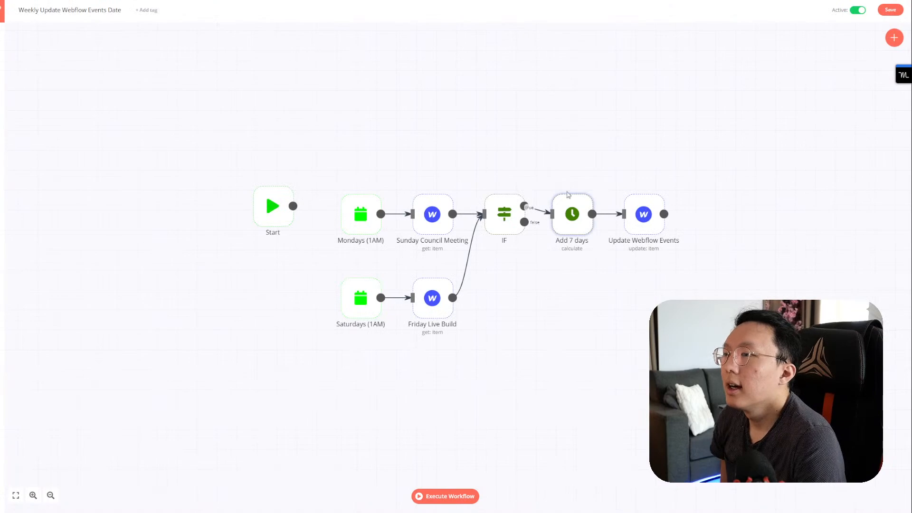
double_click(570, 218)
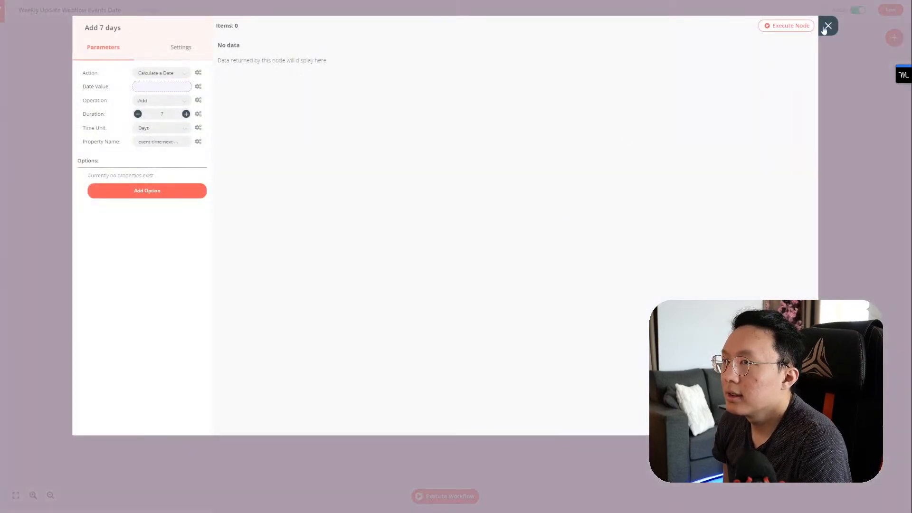
click(821, 28)
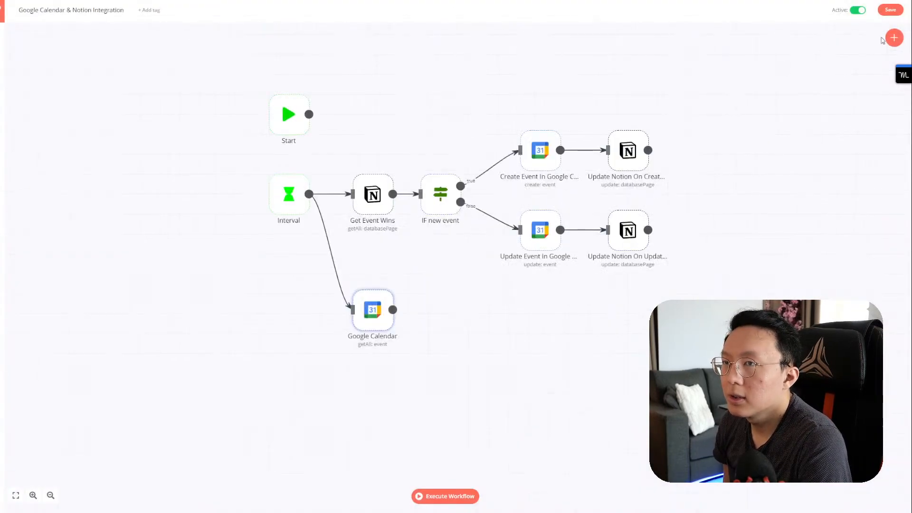
click(893, 38)
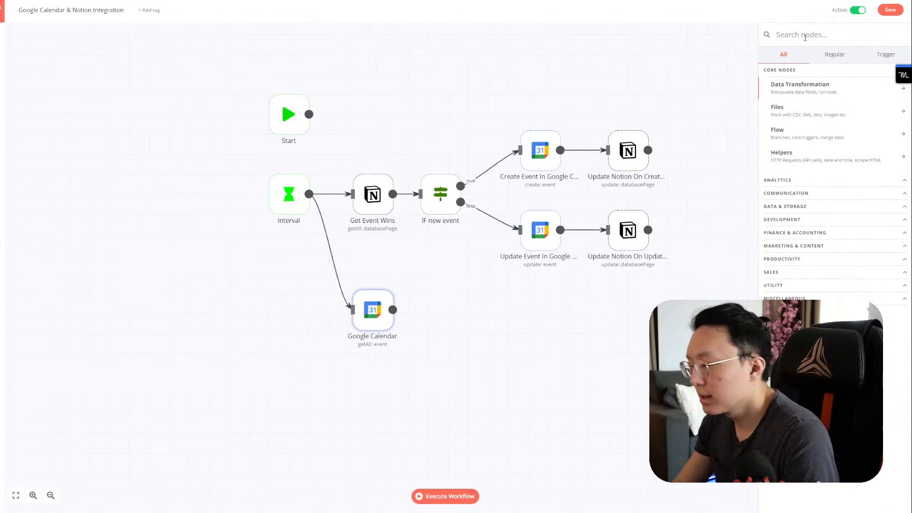
Step: Add a Date & Time node and rewire the flow as Interval > Date & Time > Google Calendar
text(time)
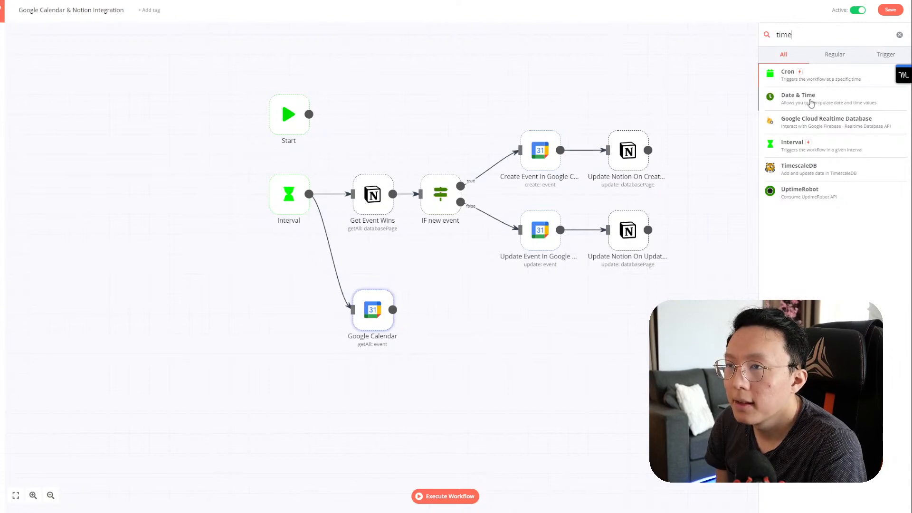
click(804, 99)
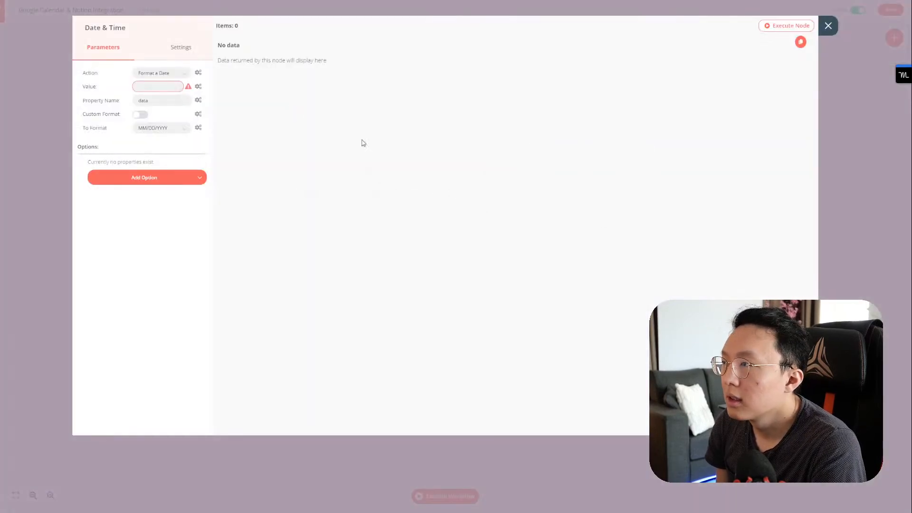
click(827, 26)
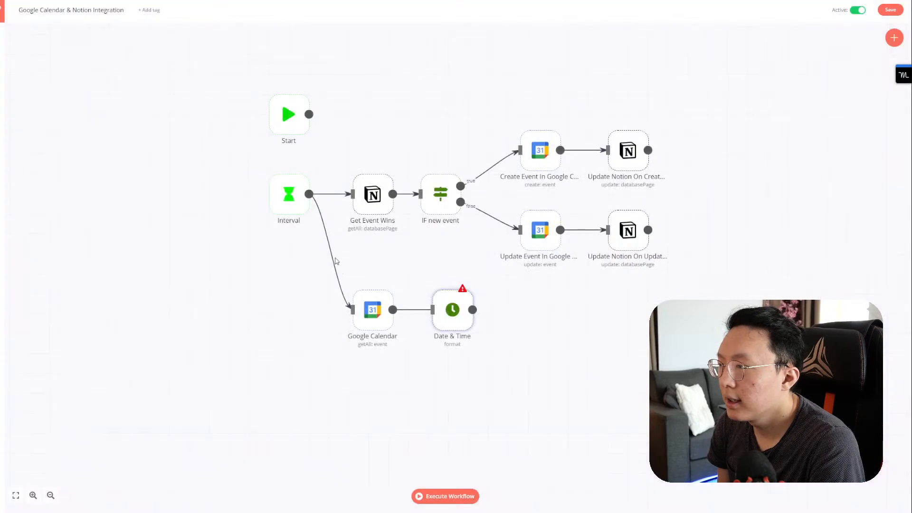
click(333, 259)
drag(372, 314, 535, 377)
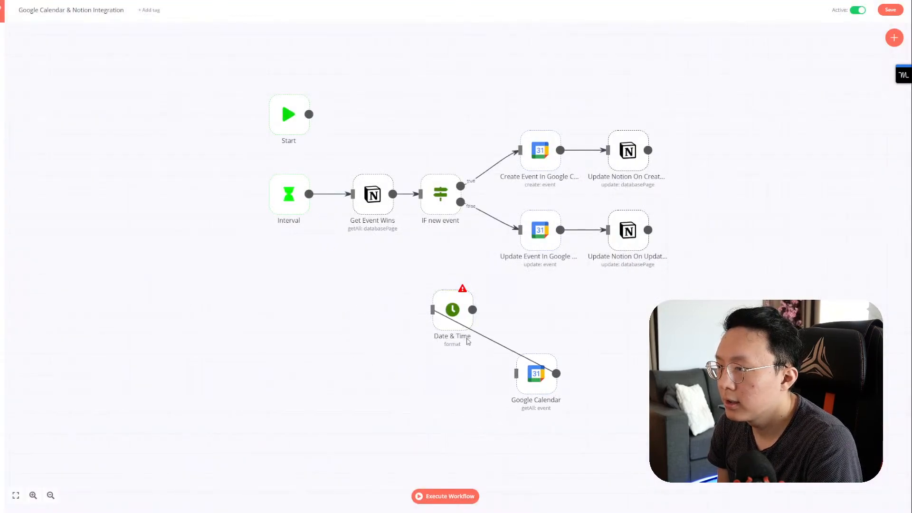
click(491, 347)
drag(448, 323, 364, 307)
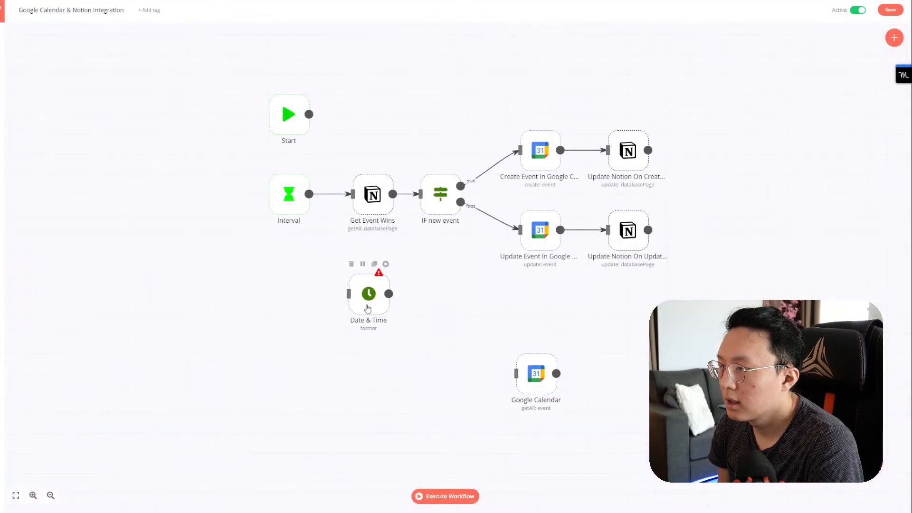
drag(548, 385, 449, 337)
drag(370, 294, 417, 327)
drag(309, 195, 373, 326)
Step: Set the Date & Time node's action to Calculate a Date with Date Value as an expression
double_click(372, 325)
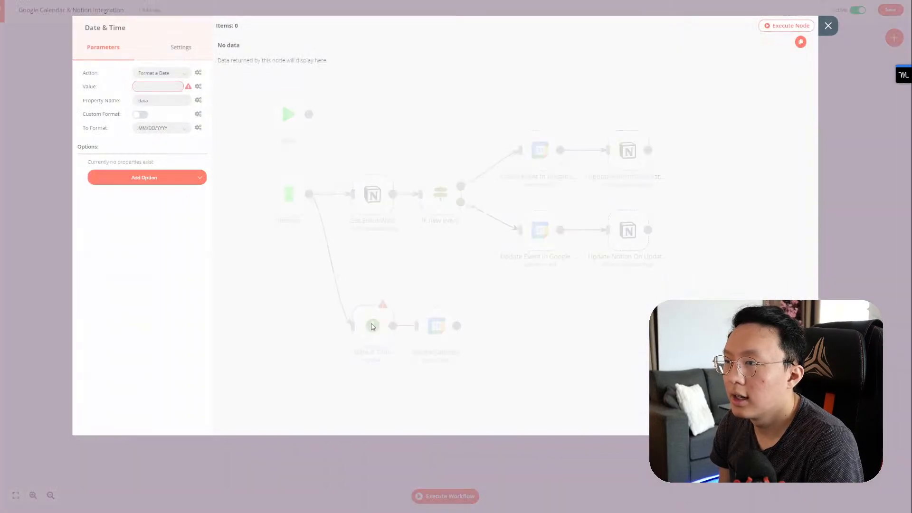
click(164, 74)
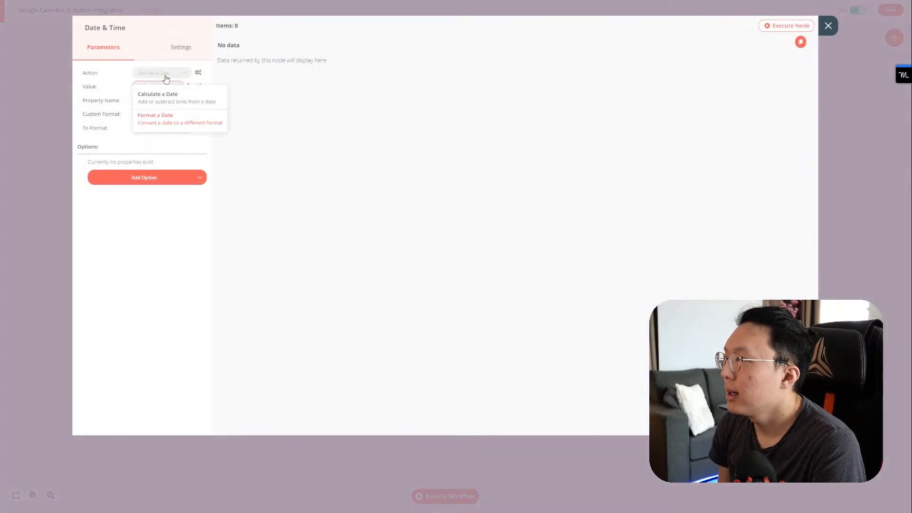
click(172, 98)
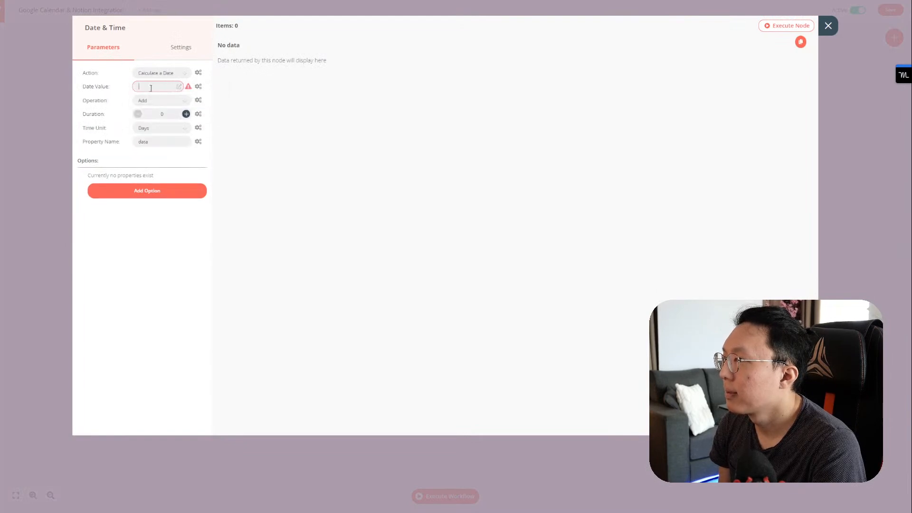
click(198, 87)
click(181, 105)
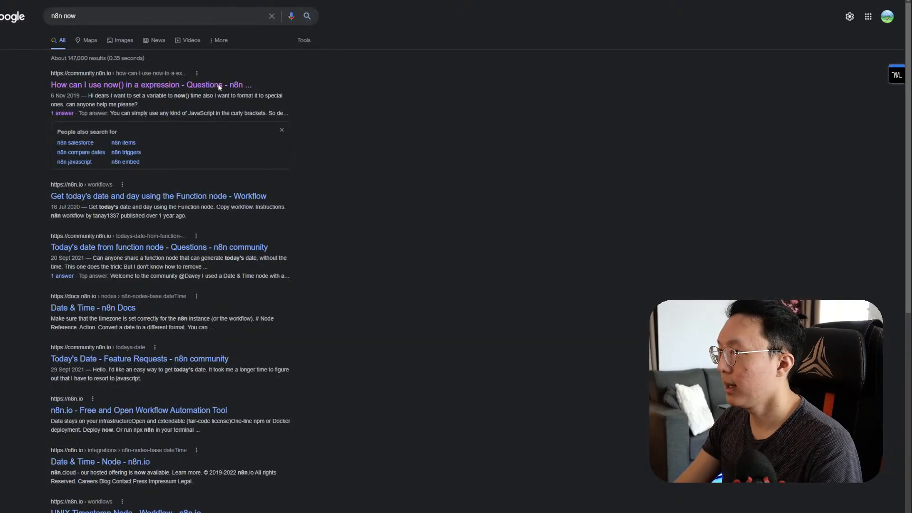
Step: Copy {{new Date().toISOString()}} from the forum solution into the Date & Time node's date expression
click(218, 84)
scroll(280, 190, up, 15)
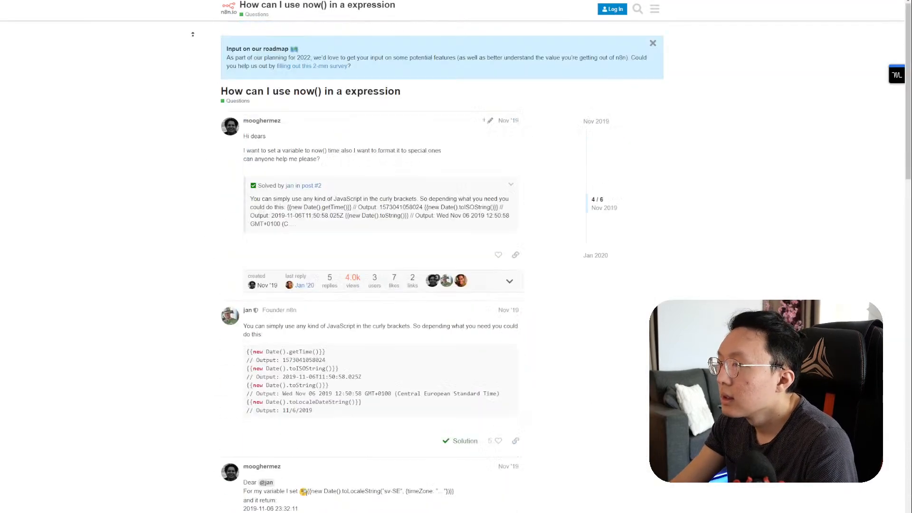
scroll(280, 190, down, 3)
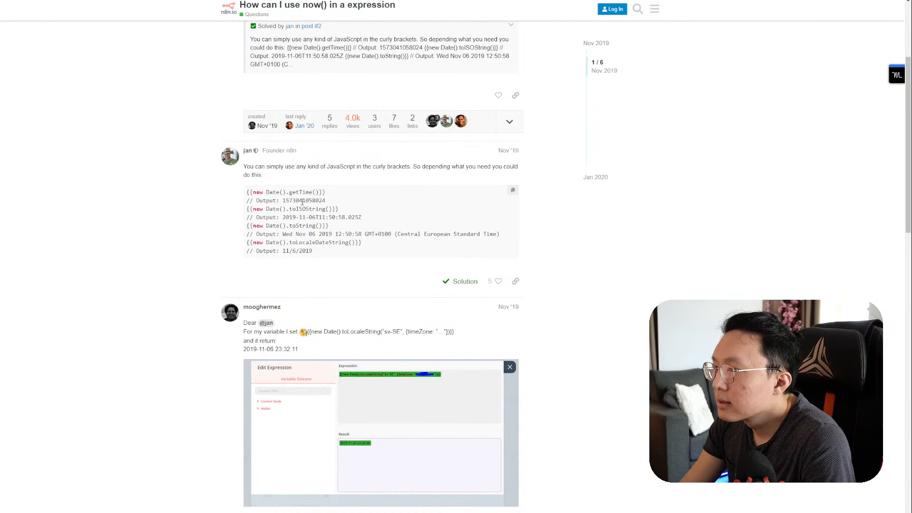
drag(247, 209, 349, 211)
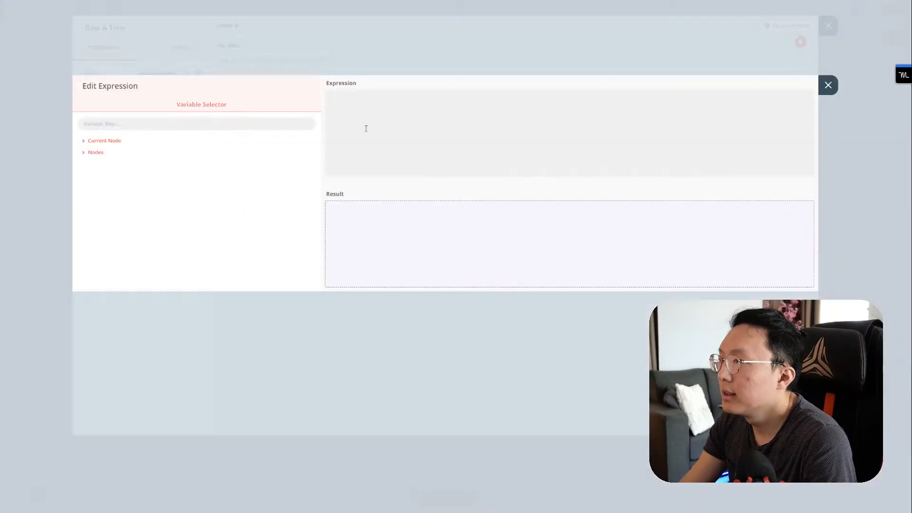
text({{new Date().toISOString()}})
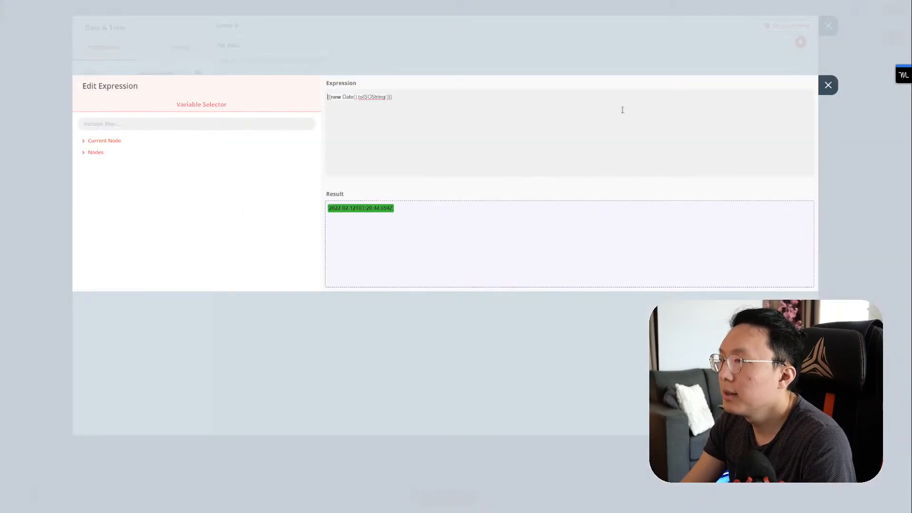
Step: Make the Date & Time node add 15 Minutes into property duration-until-event-starts, then execute it
click(828, 85)
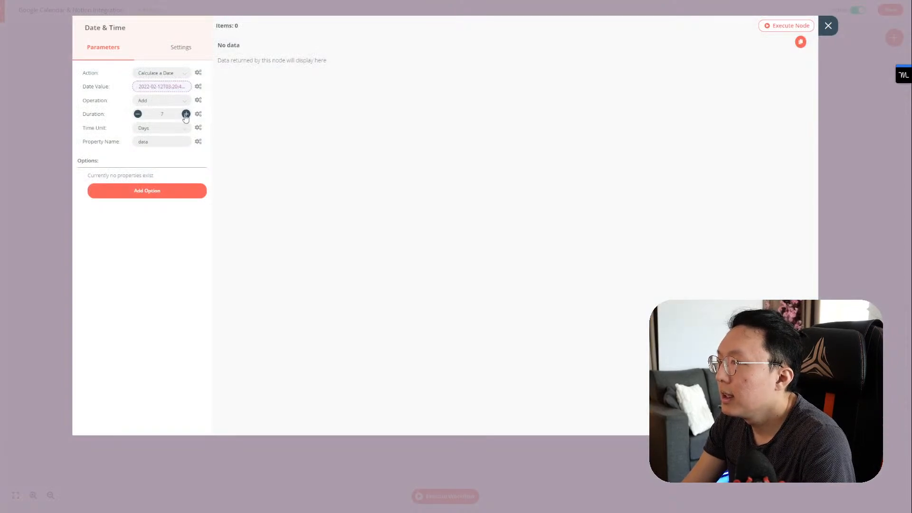
click(185, 115)
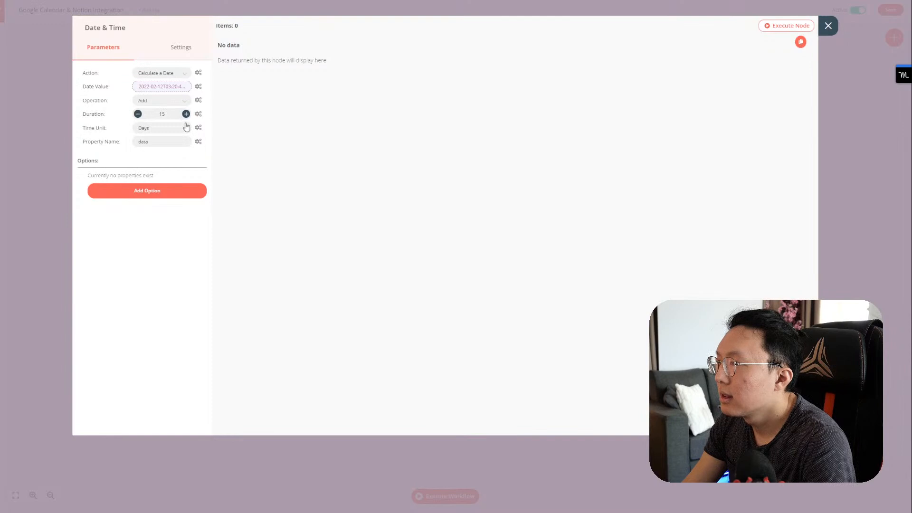
click(185, 128)
click(167, 215)
double_click(145, 141)
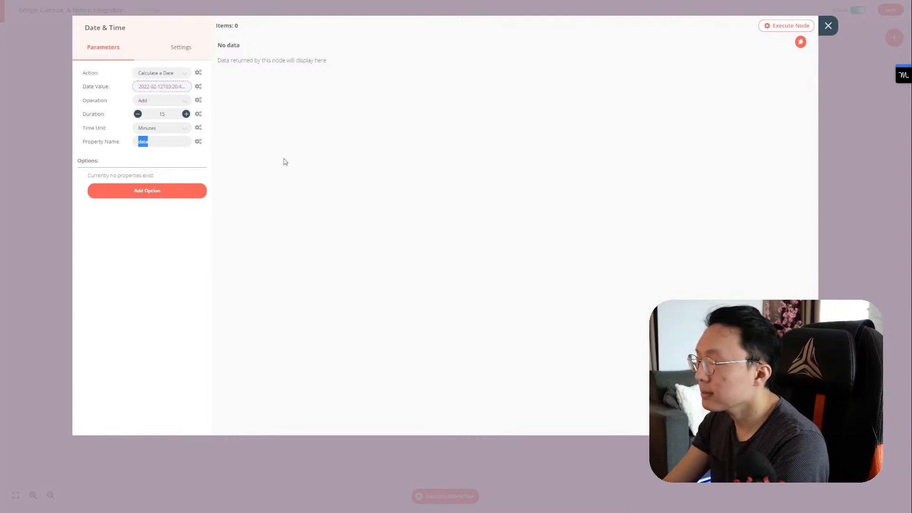
text(event-start)
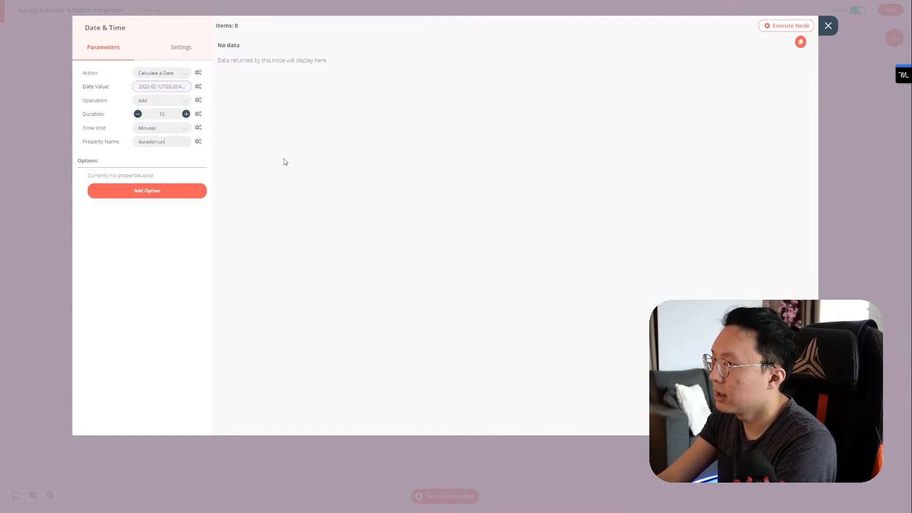
text(-starts)
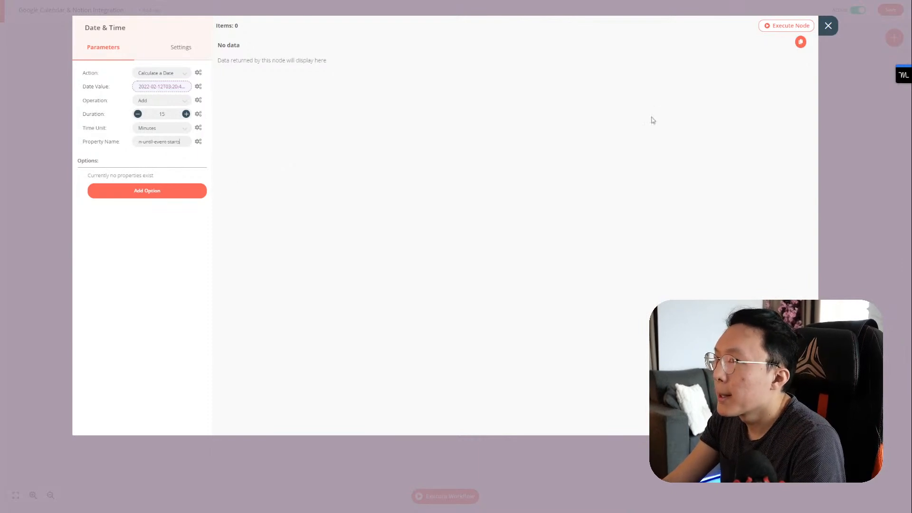
click(777, 27)
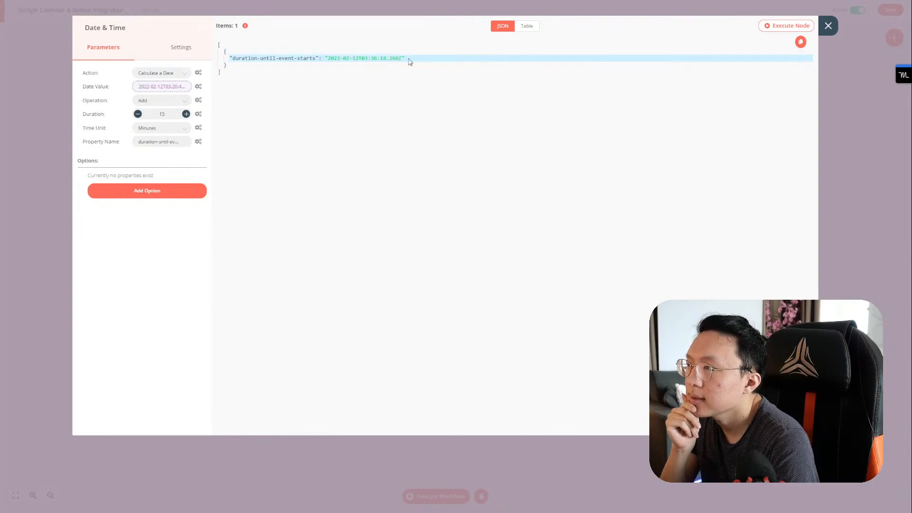
click(828, 26)
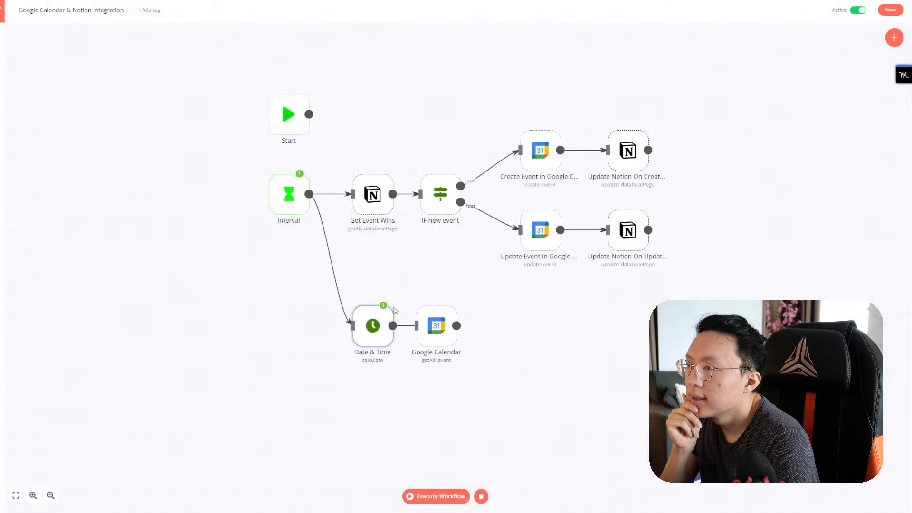
Step: Check the Google Calendar Start Time expression's node variables, then reopen the Date & Time node
double_click(435, 329)
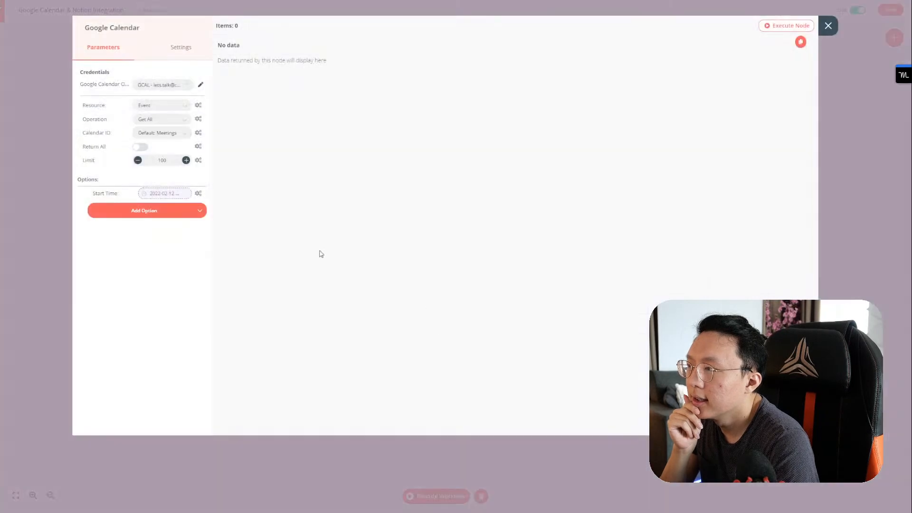
click(171, 195)
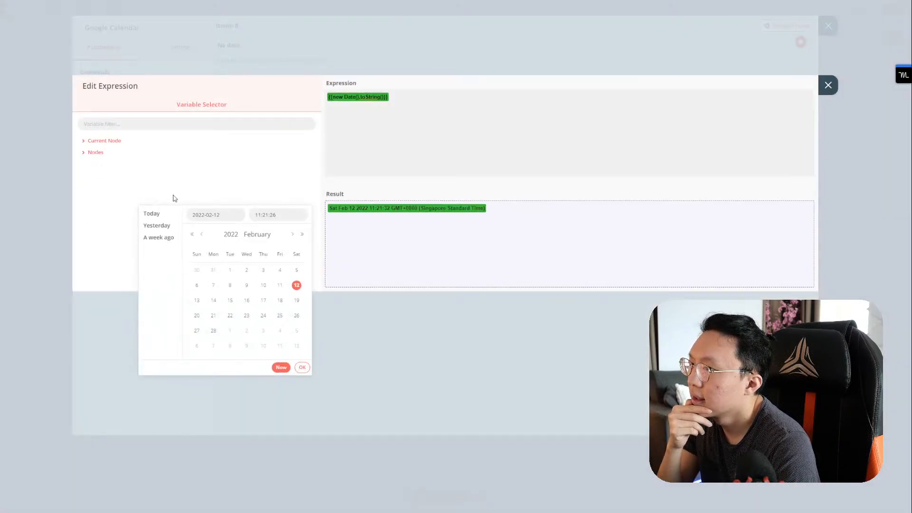
click(127, 141)
click(103, 176)
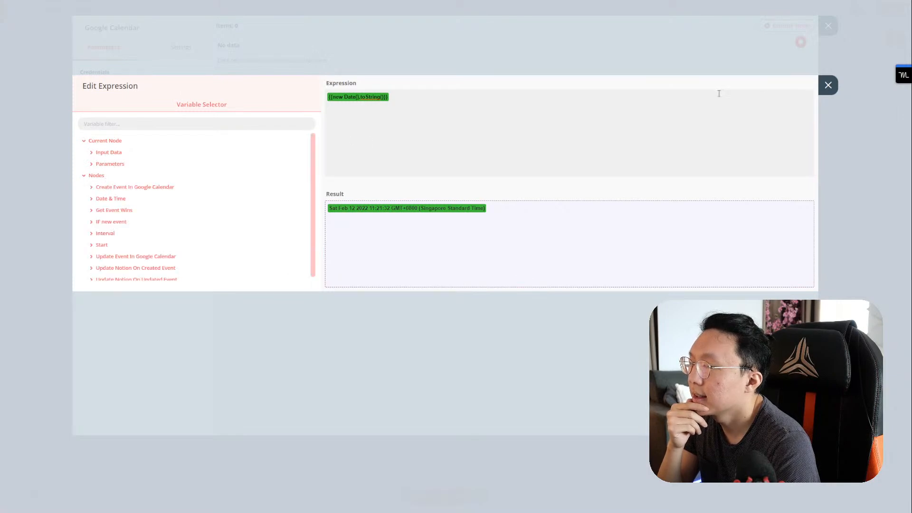
click(828, 85)
click(828, 26)
double_click(371, 331)
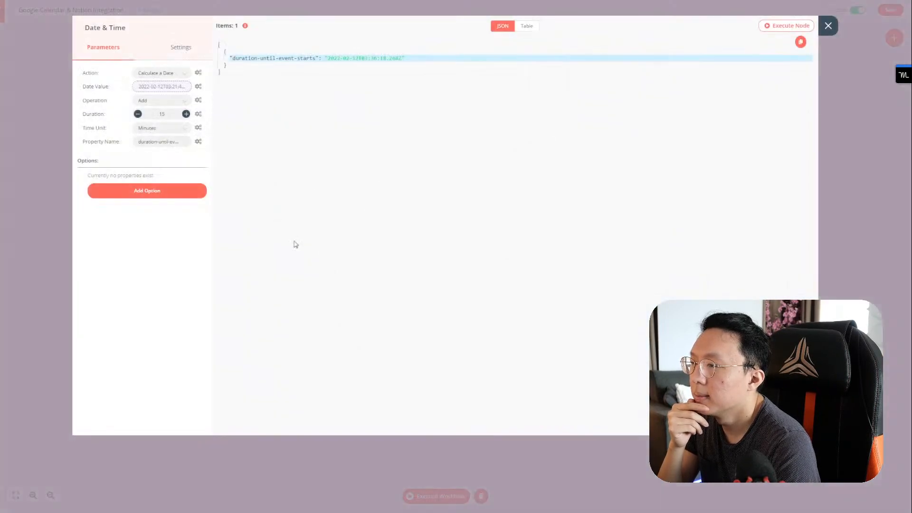
Step: Rename the Date & Time node to 'Set The Time Difference'
click(117, 29)
key(ctrl+a)
text(Set The Ti)
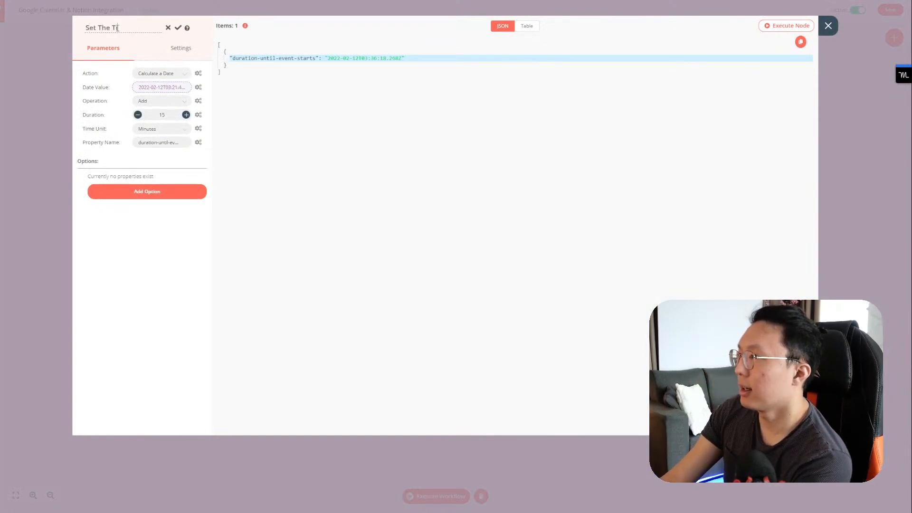
text(me Difference)
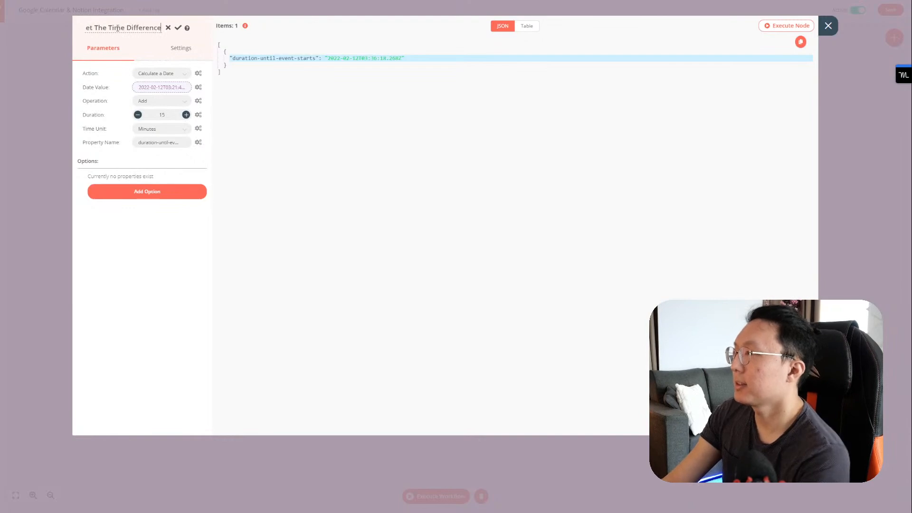
click(177, 29)
key(Escape)
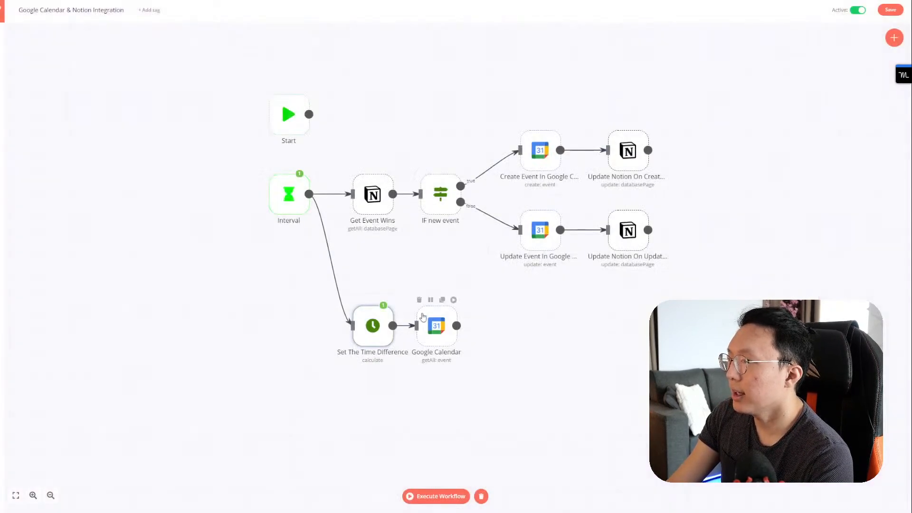
Step: Clear the existing Start Time expression in the Google Calendar node
double_click(430, 314)
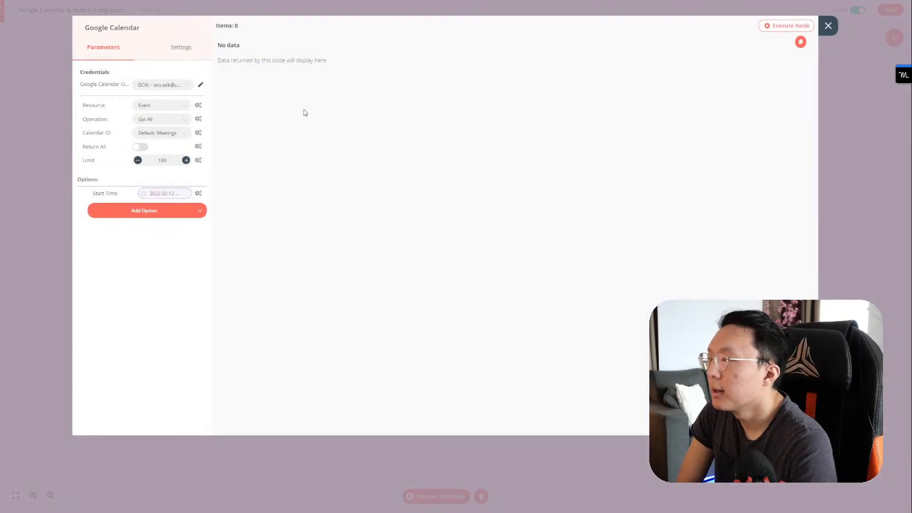
click(826, 31)
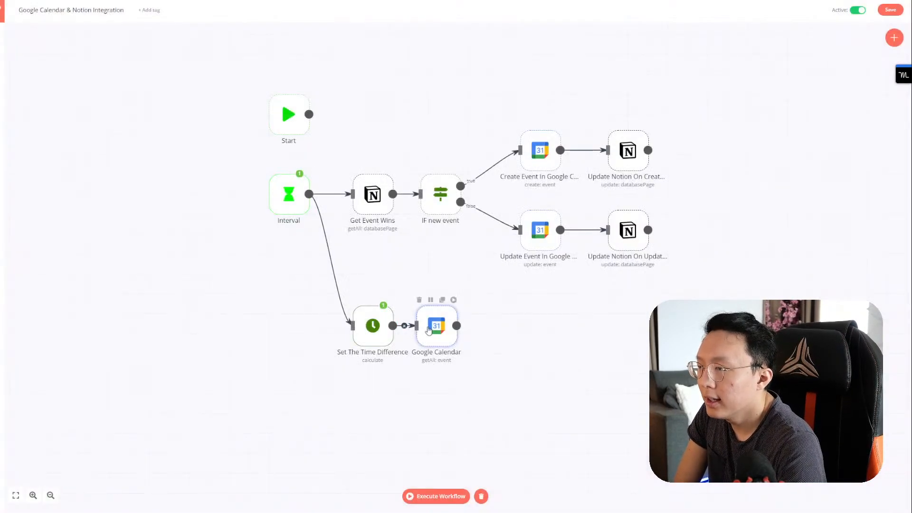
double_click(430, 329)
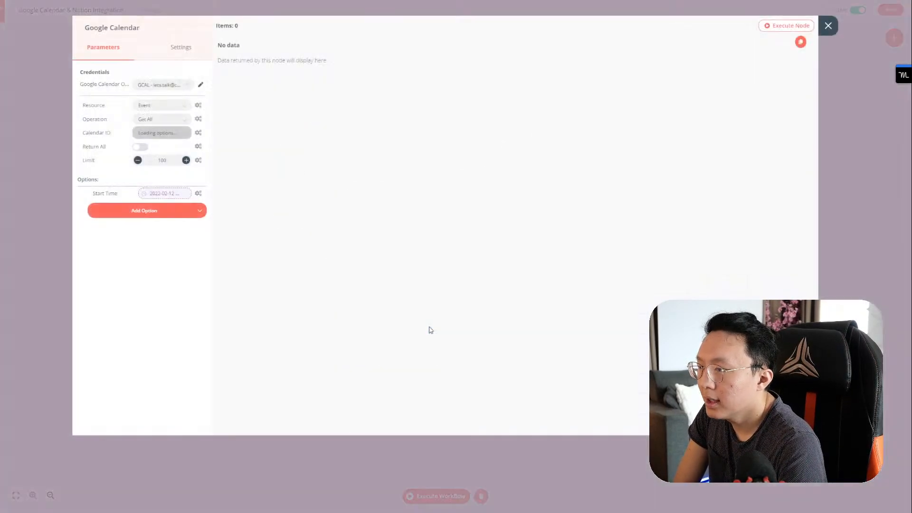
click(168, 197)
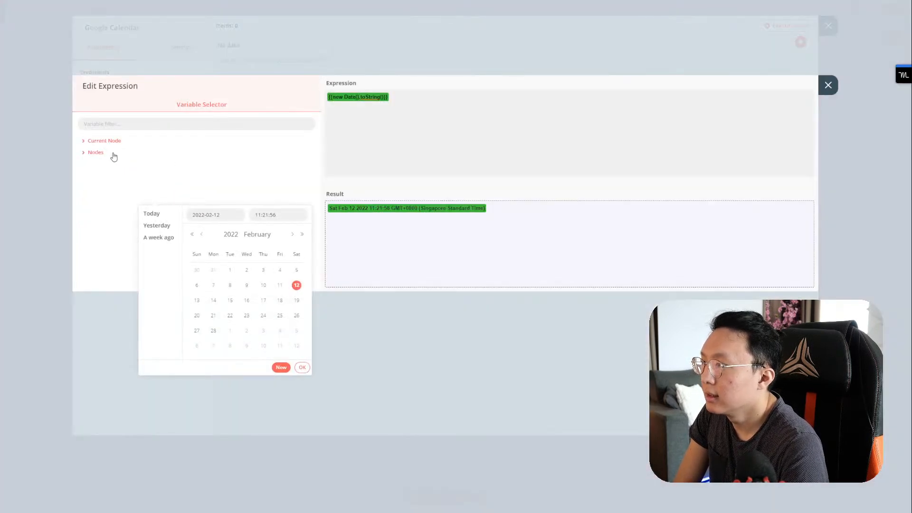
click(353, 118)
key(ctrl+a)
key(BackSpace)
Step: Set Start Time to Set The Time Difference's duration-until-event-starts value and execute the Google Calendar node
click(97, 152)
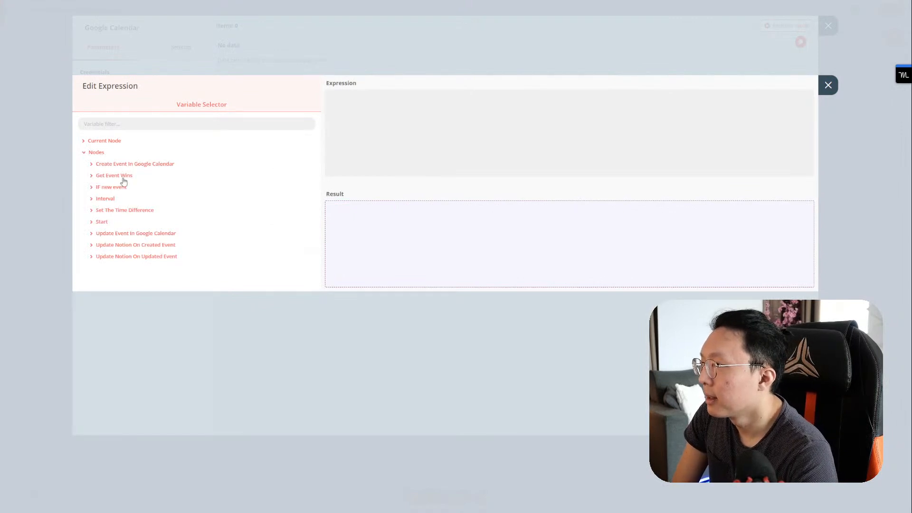
click(133, 210)
click(125, 223)
click(118, 234)
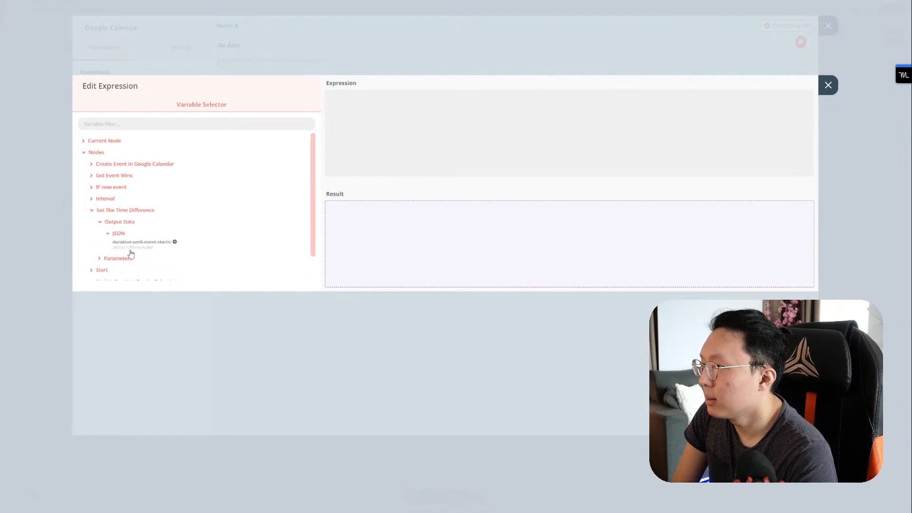
click(129, 245)
click(828, 85)
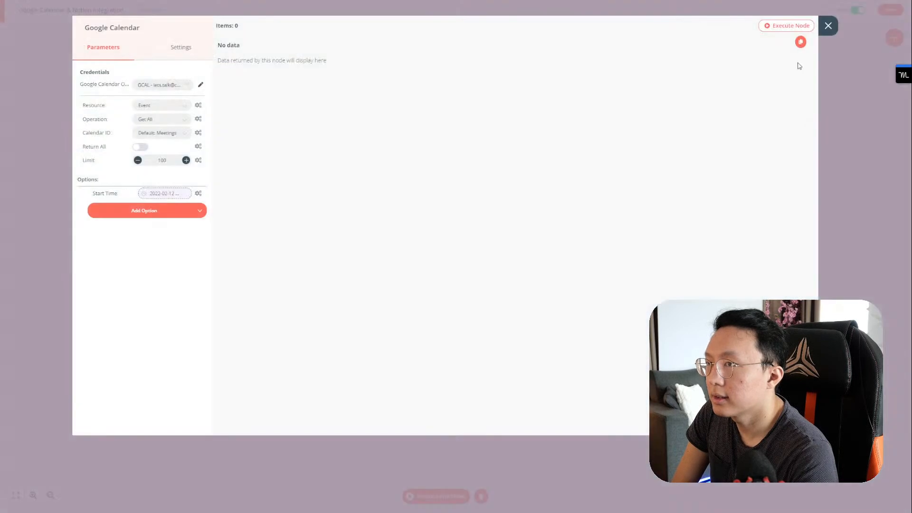
click(790, 25)
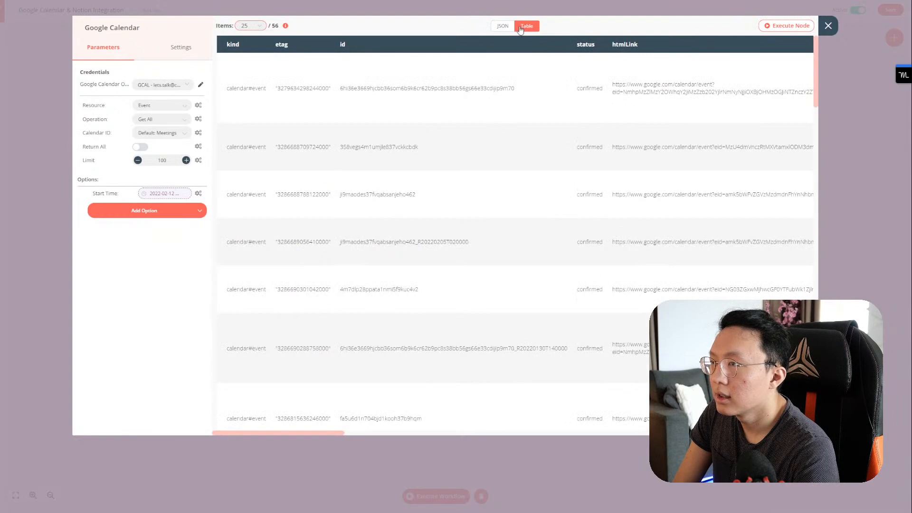
Step: Scroll through the Google Calendar node's output table of returned events
scroll(474, 85, right, 10)
scroll(528, 108, left, 5)
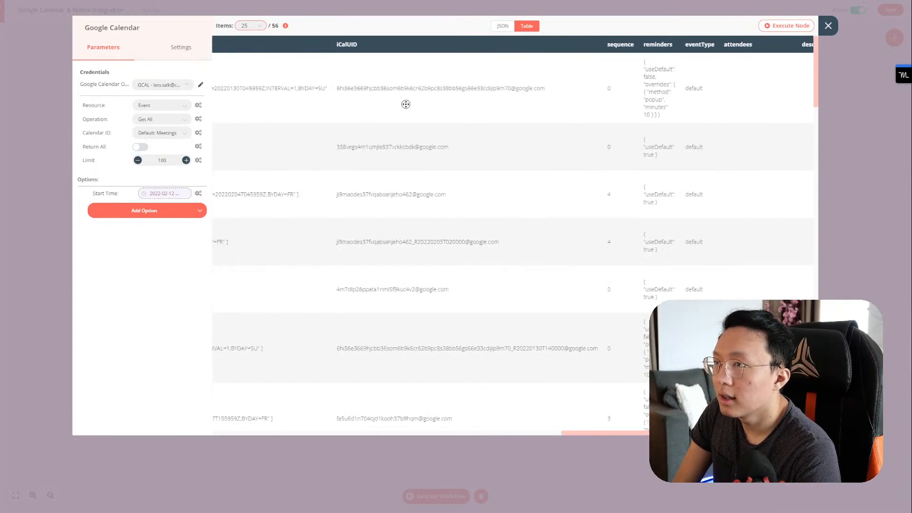
scroll(473, 136, right, 4)
scroll(473, 136, down, 1)
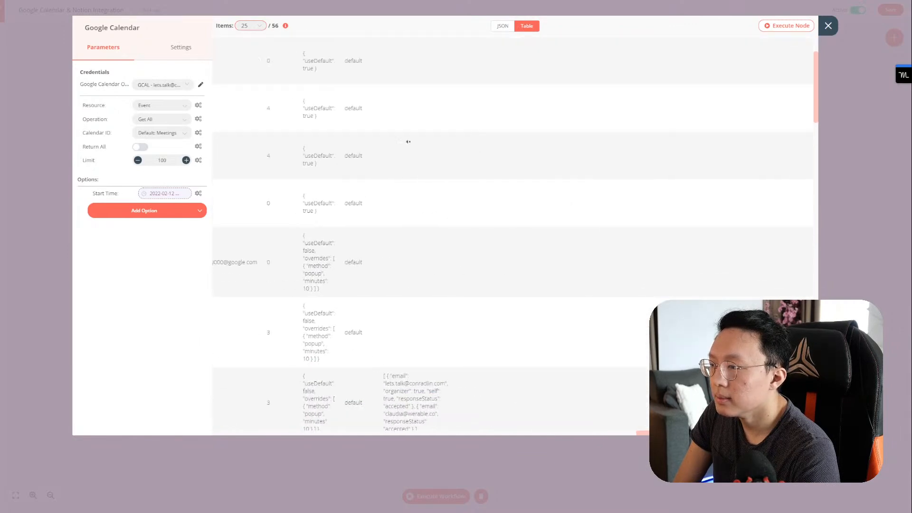
scroll(440, 143, left, 10)
scroll(417, 217, down, 5)
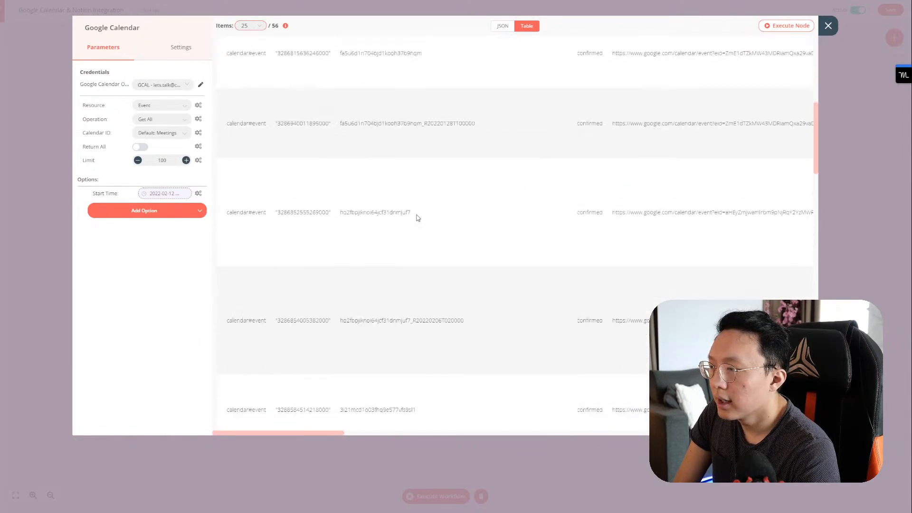
scroll(470, 276, down, 2)
scroll(523, 259, right, 4)
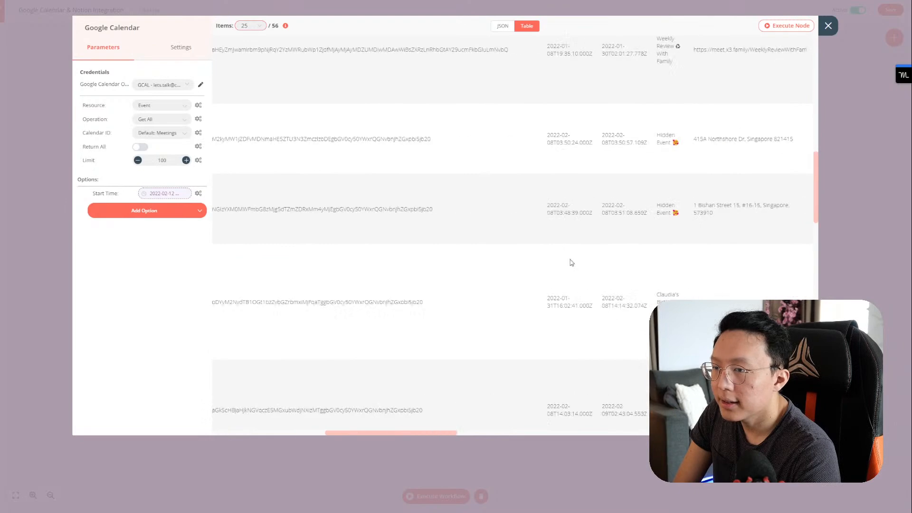
scroll(566, 266, up, 10)
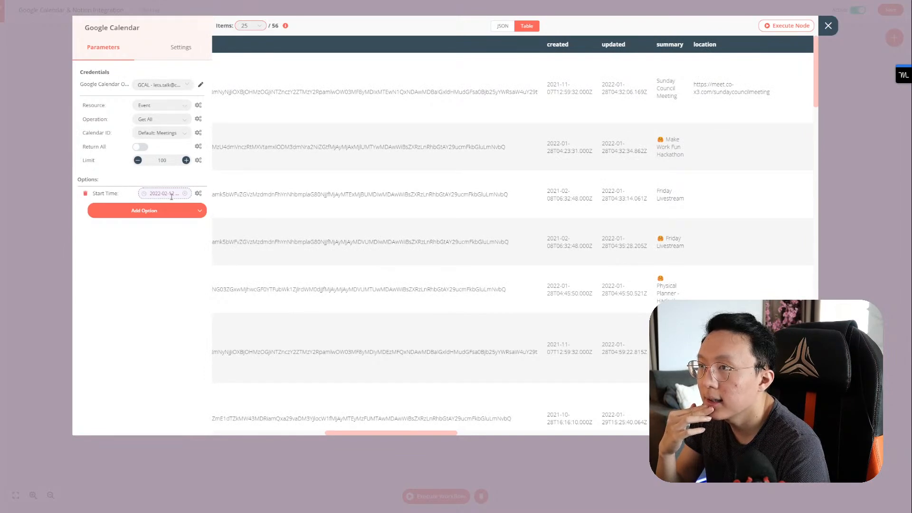
scroll(464, 178, left, 5)
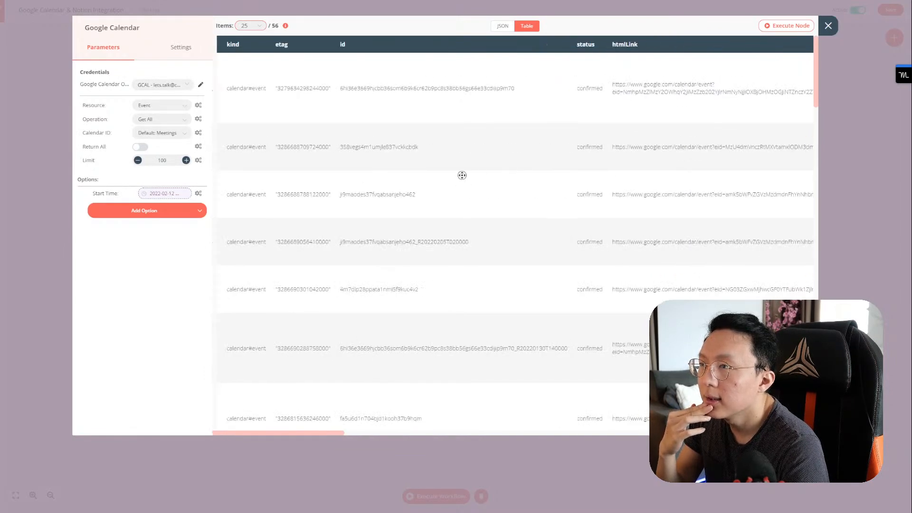
scroll(464, 178, right, 10)
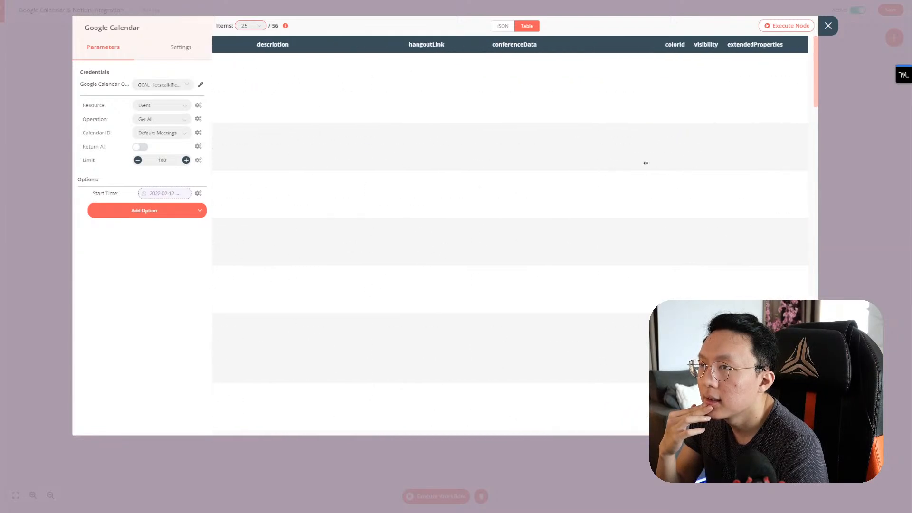
scroll(660, 162, left, 5)
scroll(462, 163, left, 2)
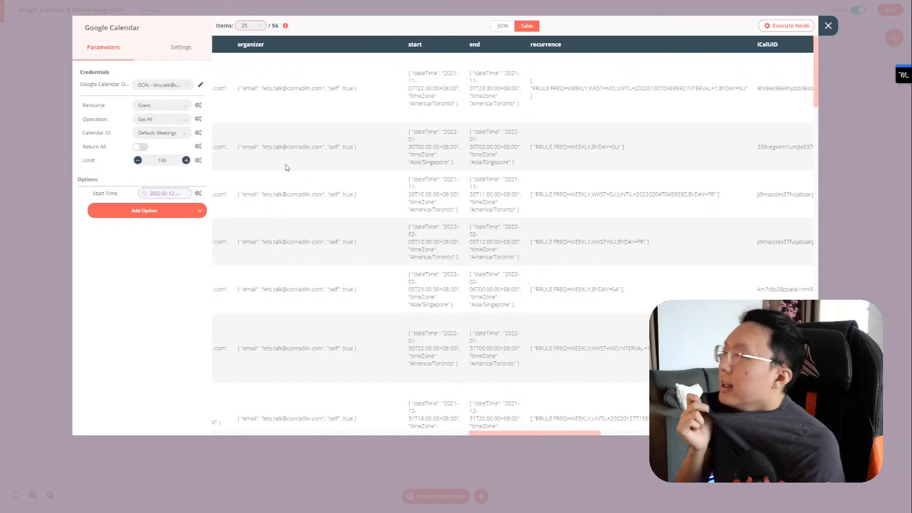
Step: Compare the Start Time expression result with the first event's start value, then close the node panel
click(166, 194)
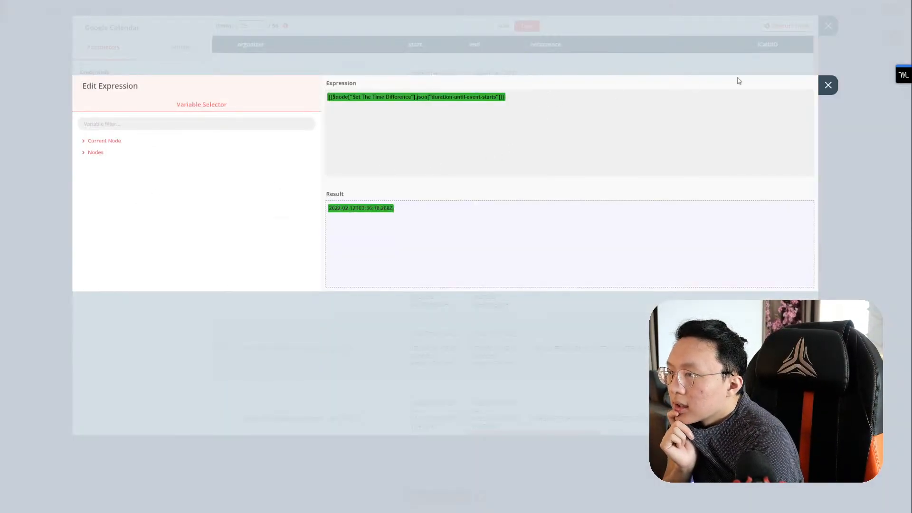
click(828, 86)
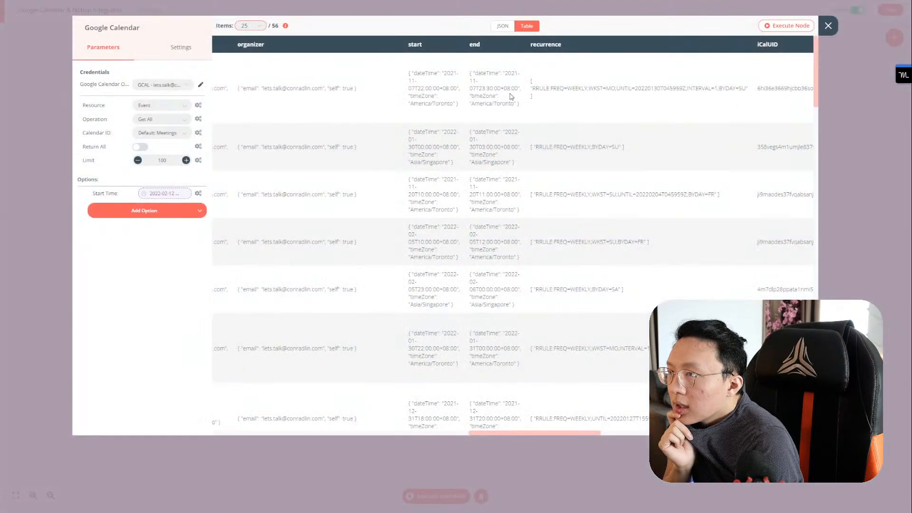
scroll(346, 87, right, 10)
scroll(285, 99, left, 15)
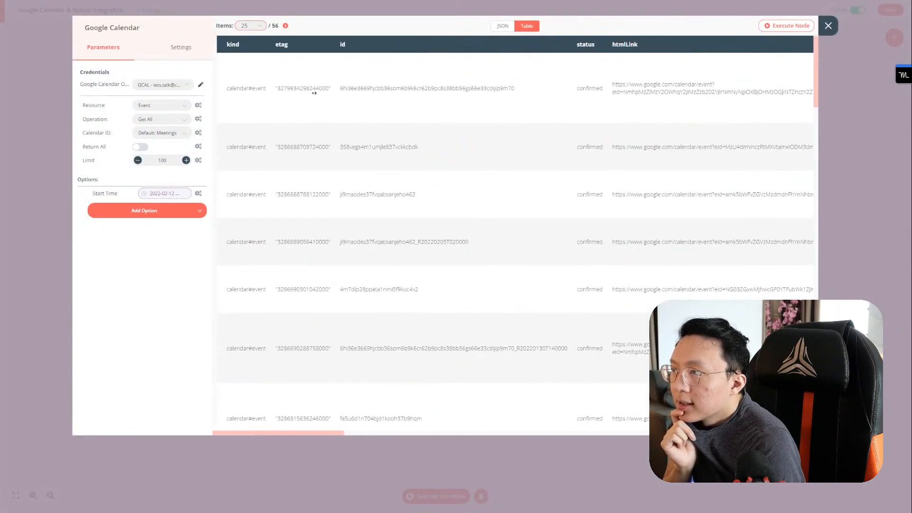
scroll(419, 96, right, 5)
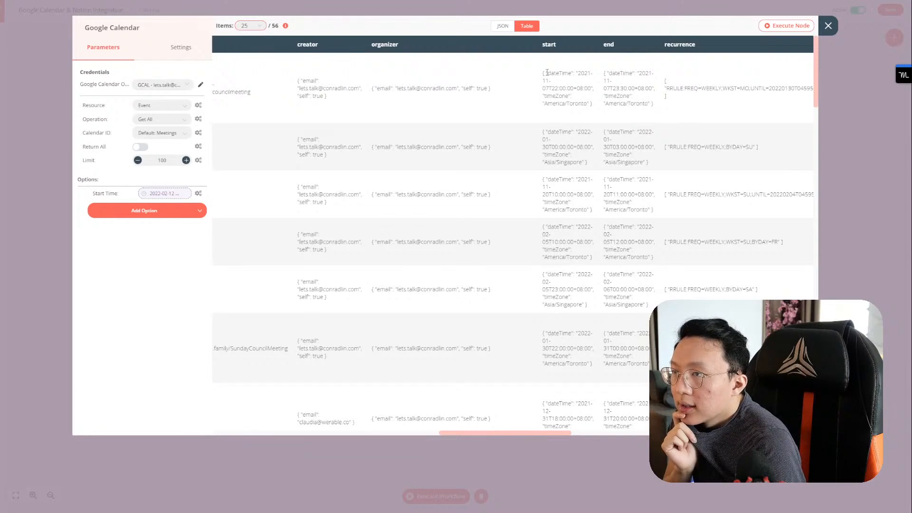
drag(544, 74, 594, 105)
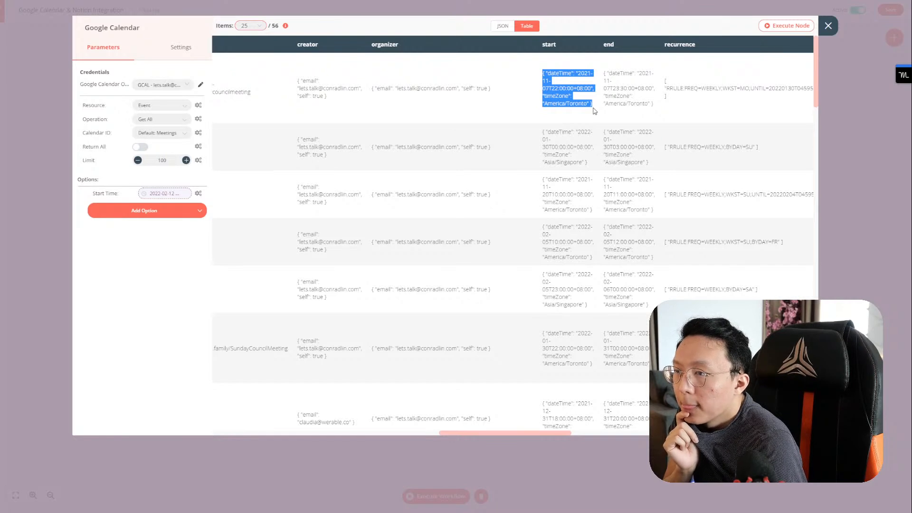
click(170, 194)
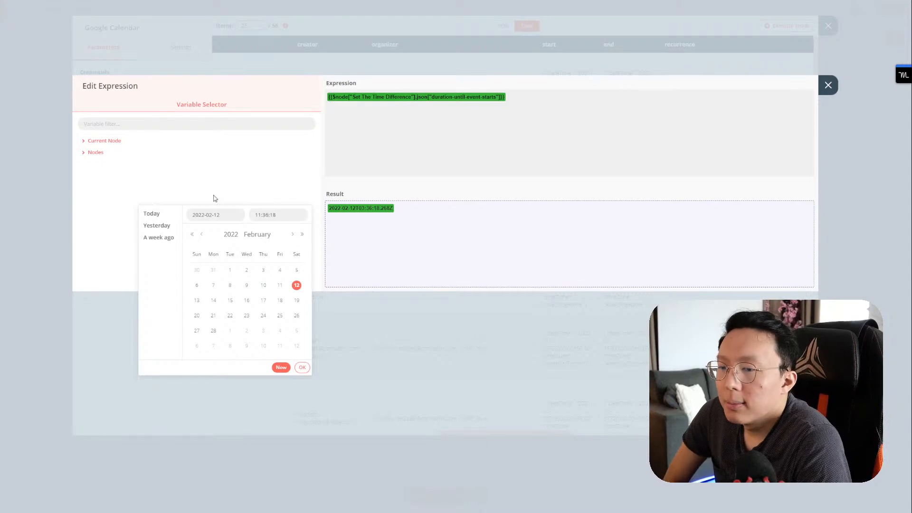
click(302, 367)
click(828, 85)
click(828, 25)
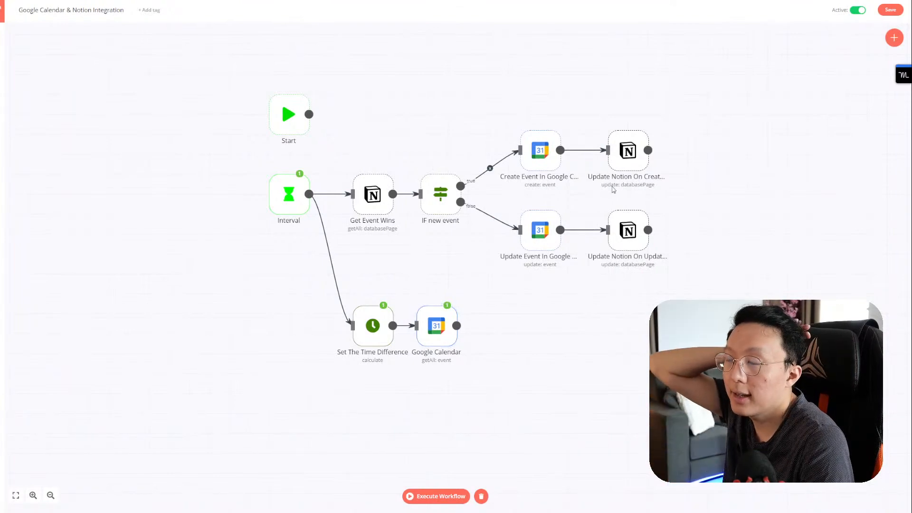
mouse_move(554, 214)
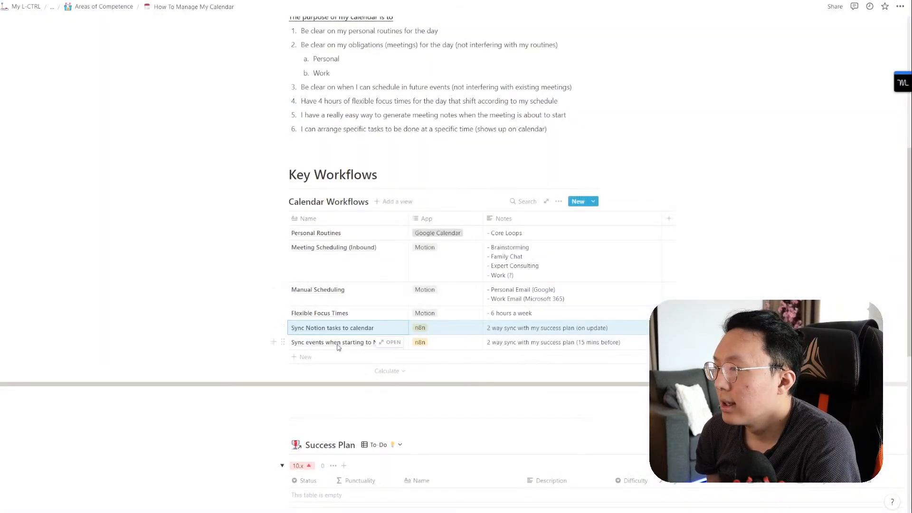
drag(328, 343, 547, 348)
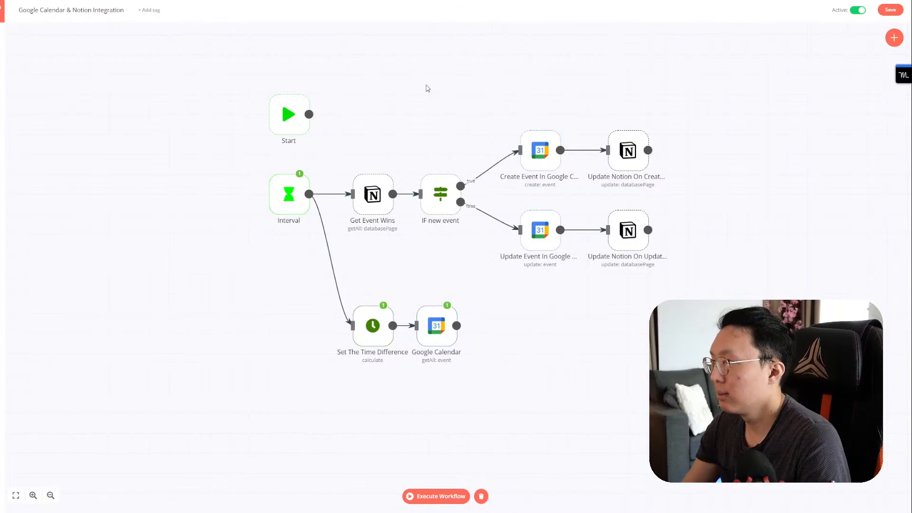
Step: Load the Notion 'D: Daily Planning' page in a new Brave tab from the pasted URL
key(ctrl+t)
text(daily p)
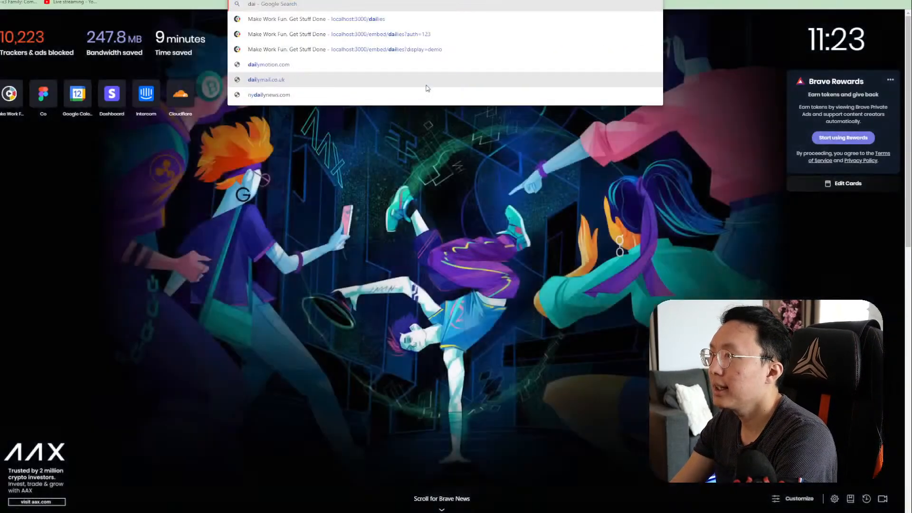
key(ctrl+w)
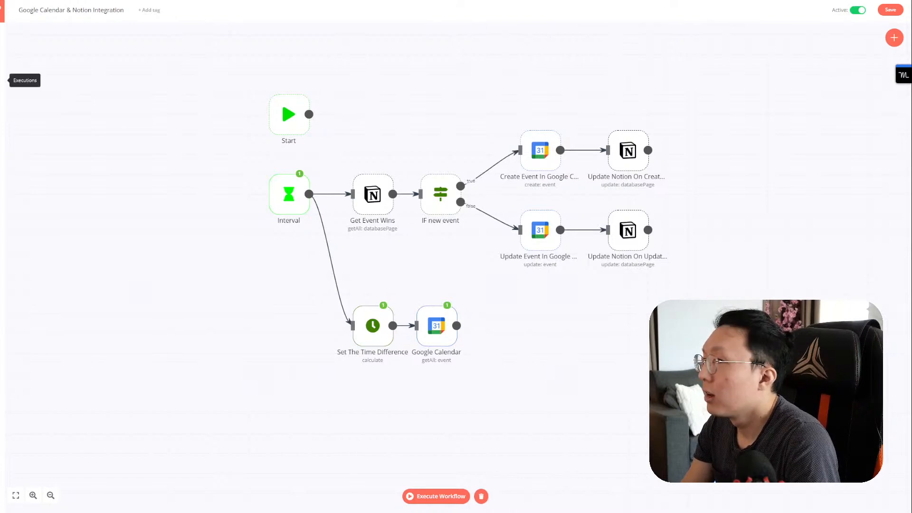
key(ctrl+t)
key(ctrl+v)
key(Return)
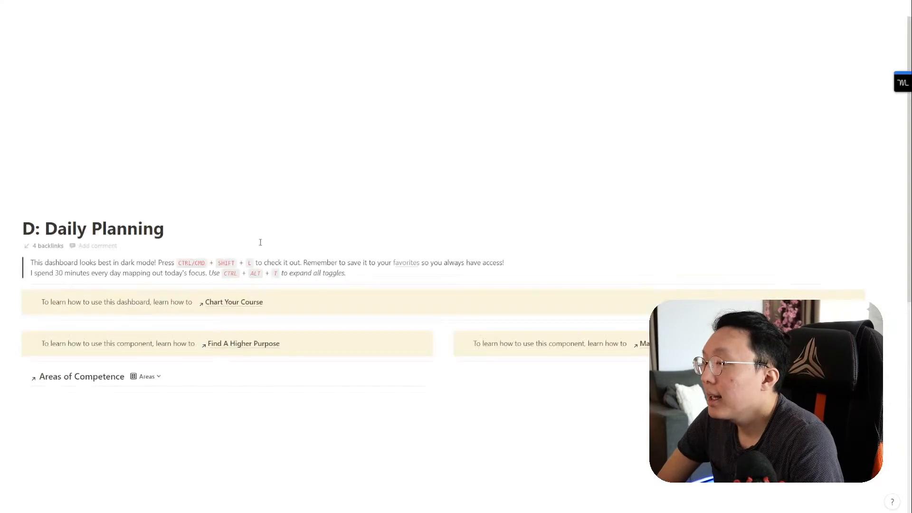
Step: Expand the FOCUS and Upcoming Meetings toggles to view the synced events
scroll(274, 250, down, 8)
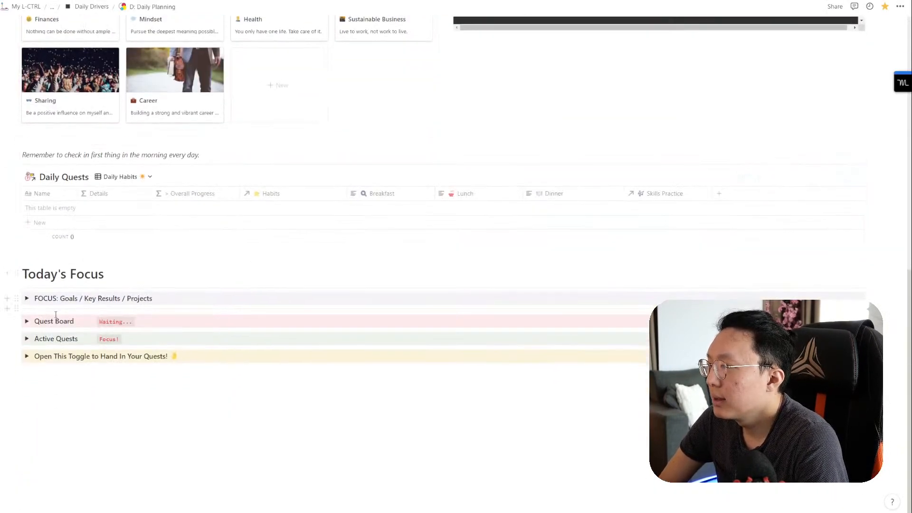
click(26, 298)
scroll(38, 314, down, 3)
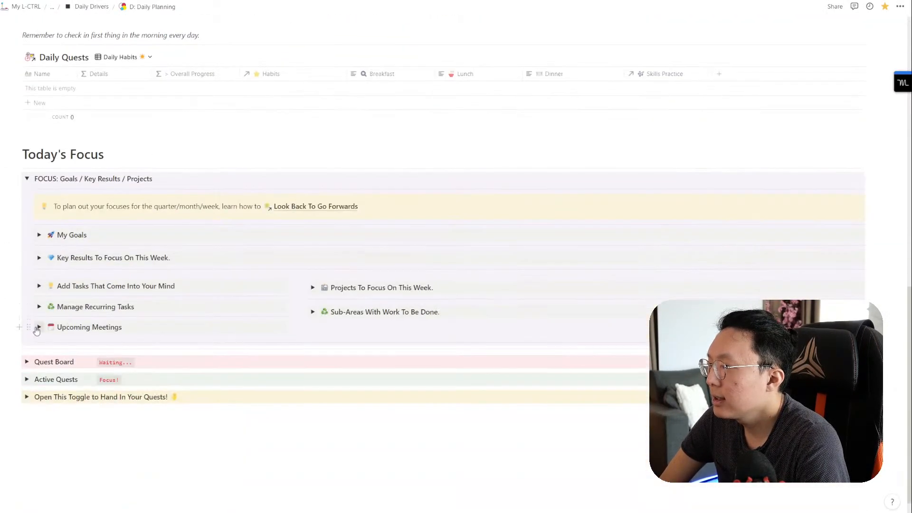
click(39, 327)
scroll(139, 314, down, 3)
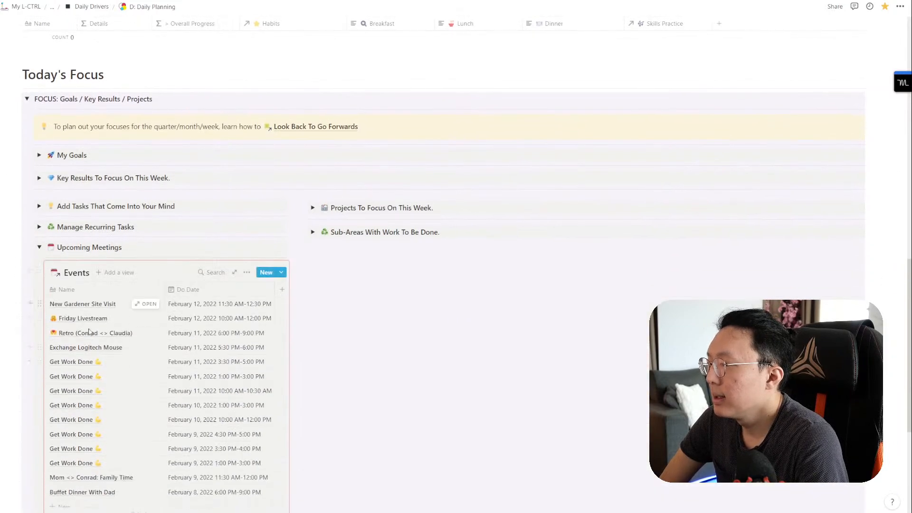
scroll(152, 327, down, 1)
scroll(153, 329, up, 1)
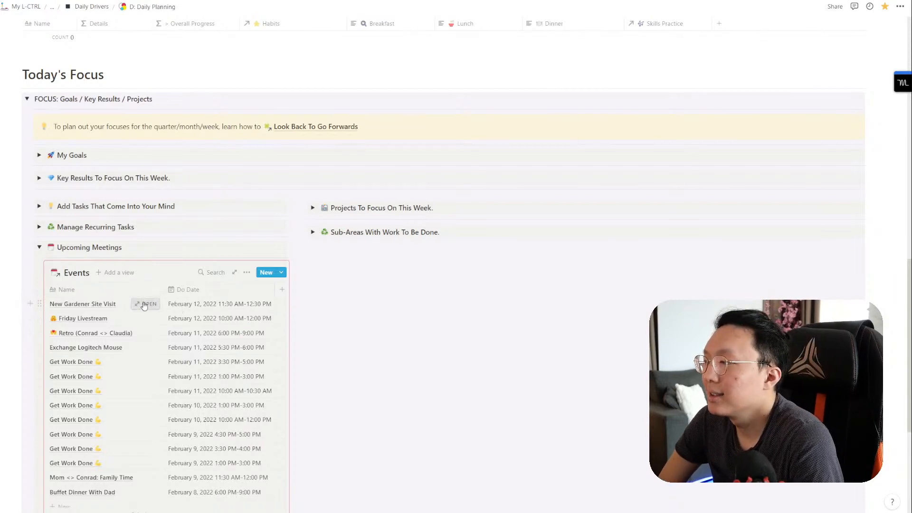
Step: Check the New Gardener Site Visit event, then go back to the n8n workflow
click(144, 305)
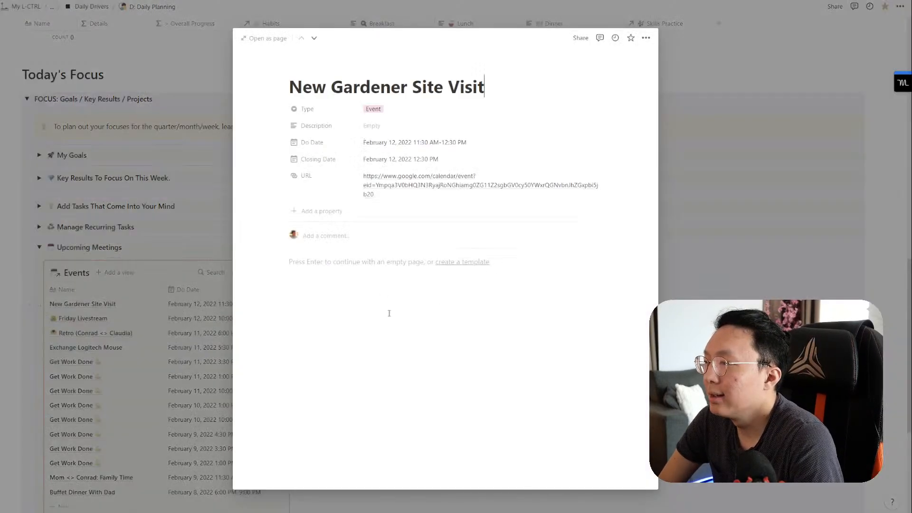
click(131, 192)
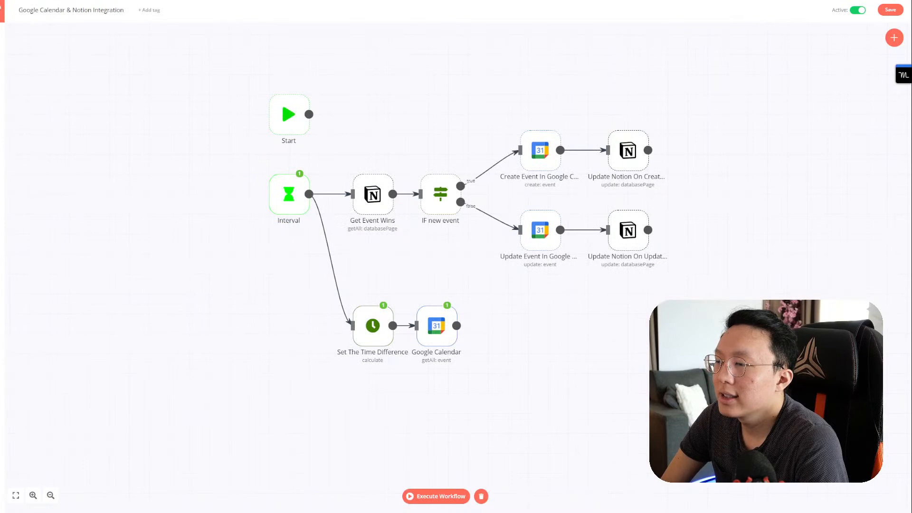
drag(688, 368, 532, 281)
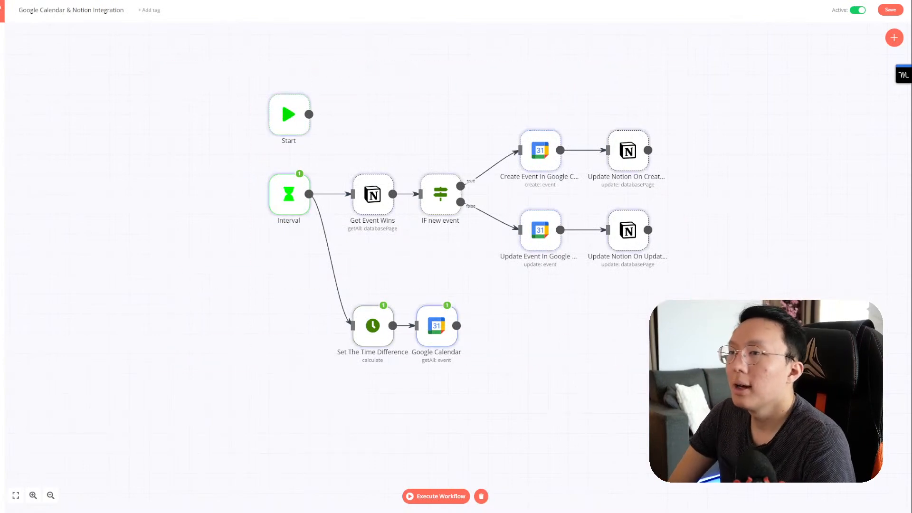